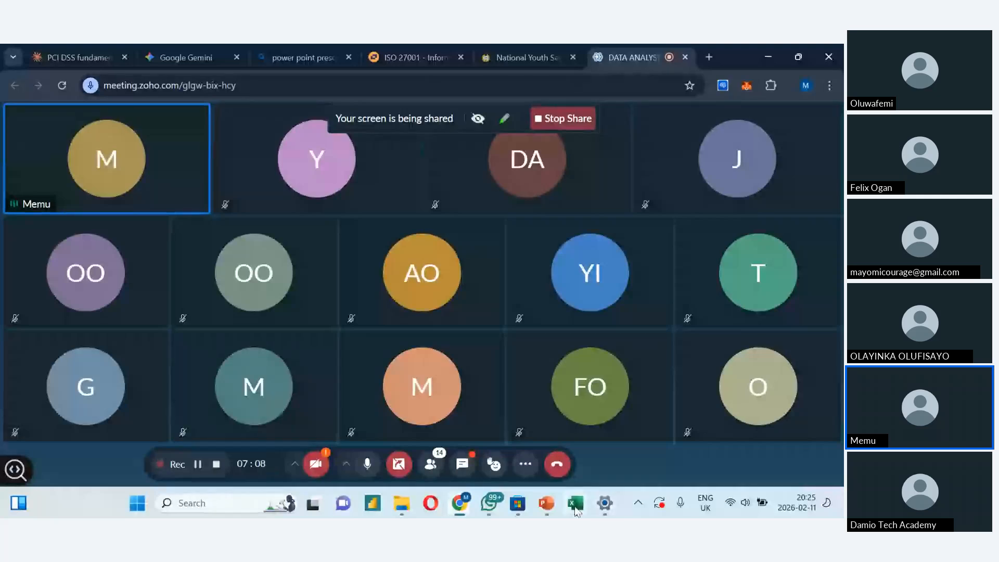
- Switch to the Excel_Take_Home_Assignment workbook in Excel, glance over the Task 2 to Task 4 sheets and open the Instructions sheet
click(575, 504)
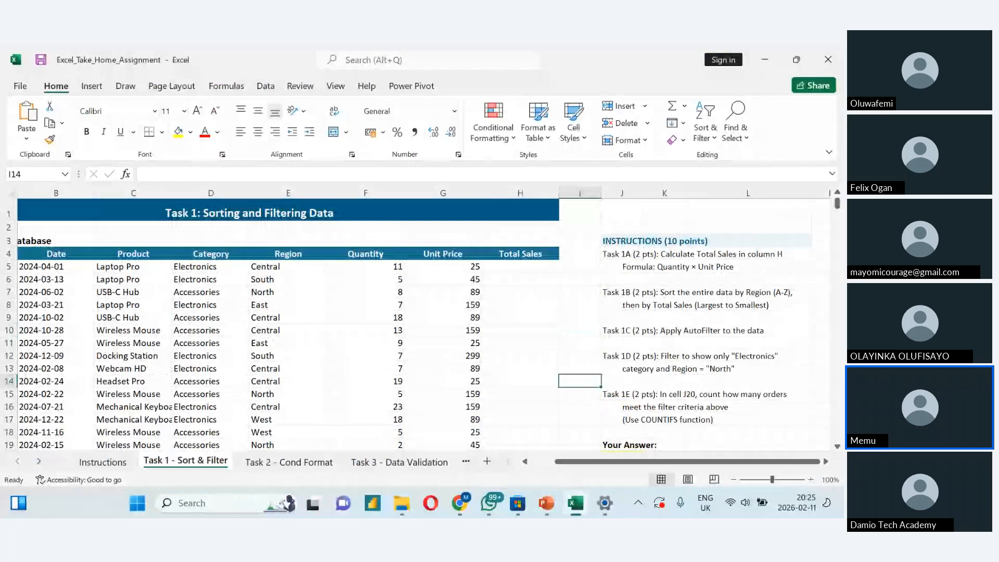
click(289, 462)
click(398, 463)
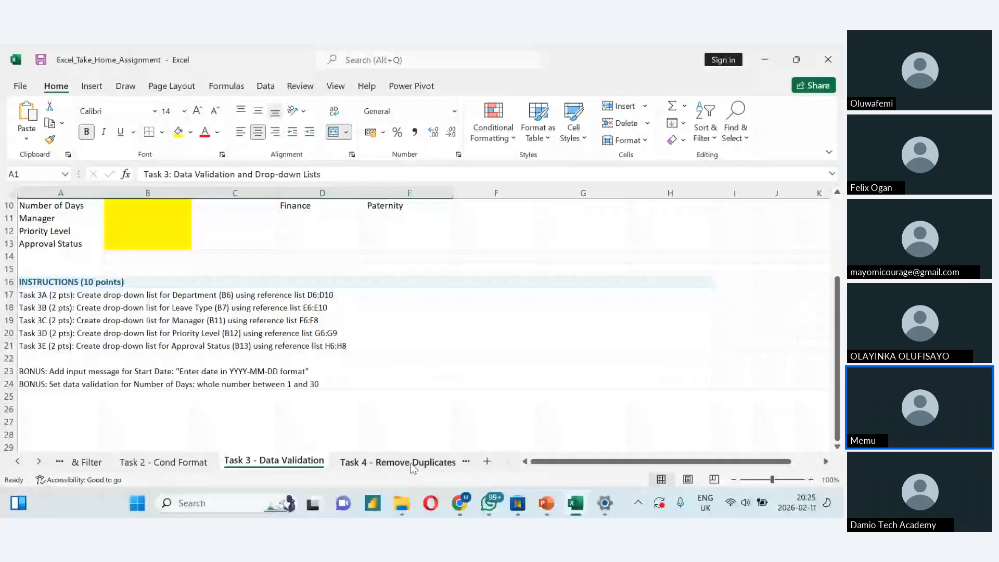
click(412, 463)
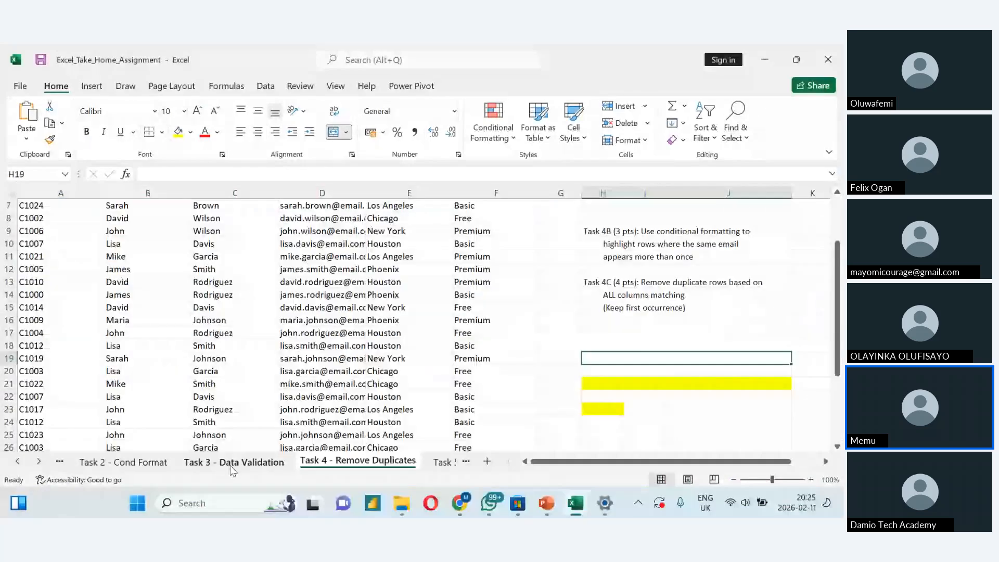
click(17, 461)
click(17, 461)
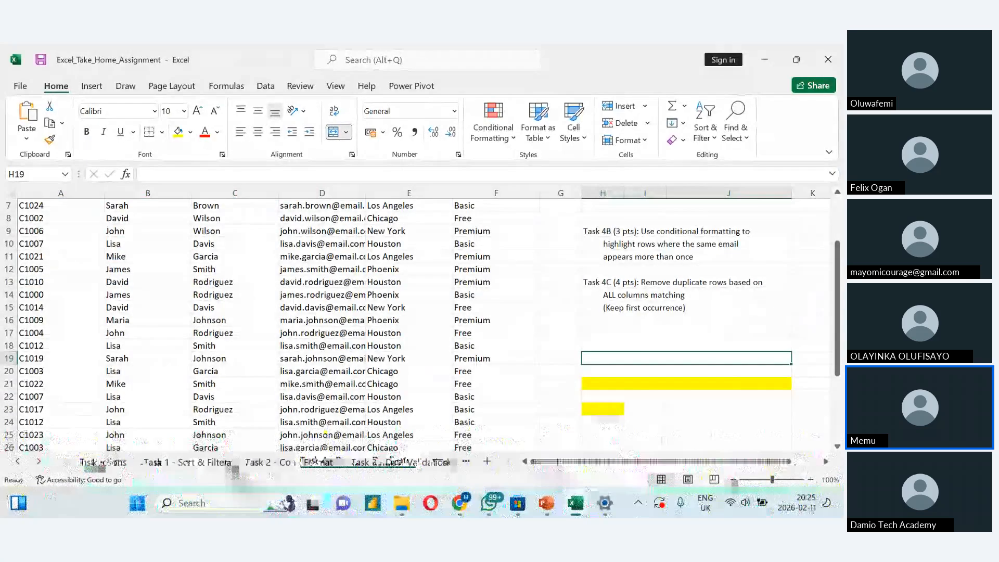
click(96, 463)
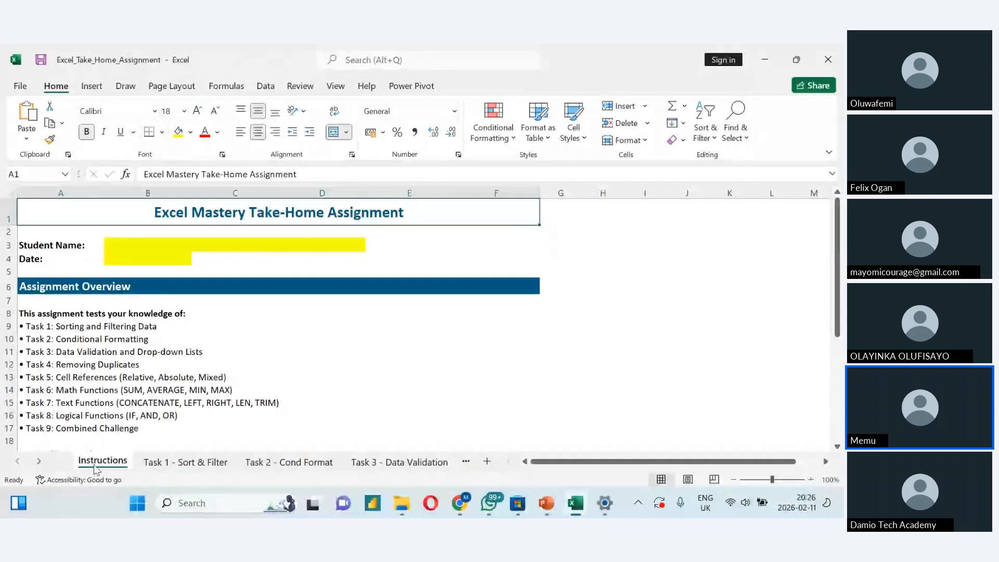
- Look through the assignment's task sheets in order, from Task 1 - Sort & Filter to Task 9 - Final Challenge
click(39, 461)
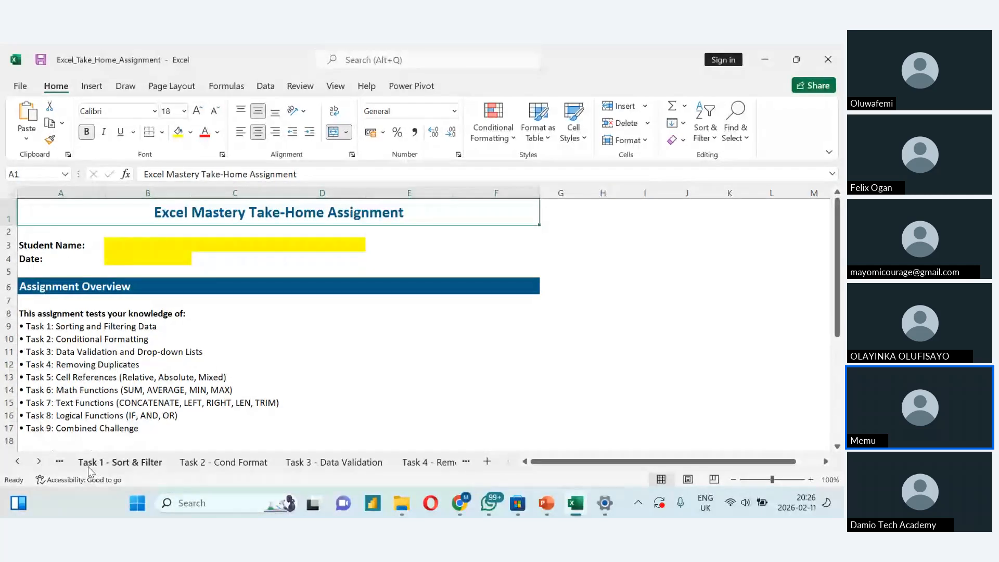
click(107, 465)
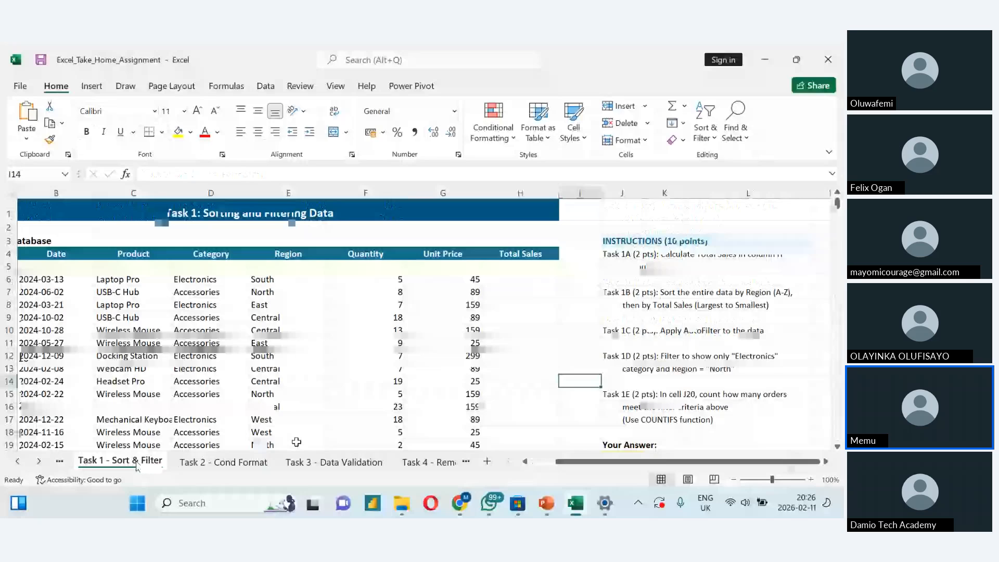
click(333, 462)
click(450, 467)
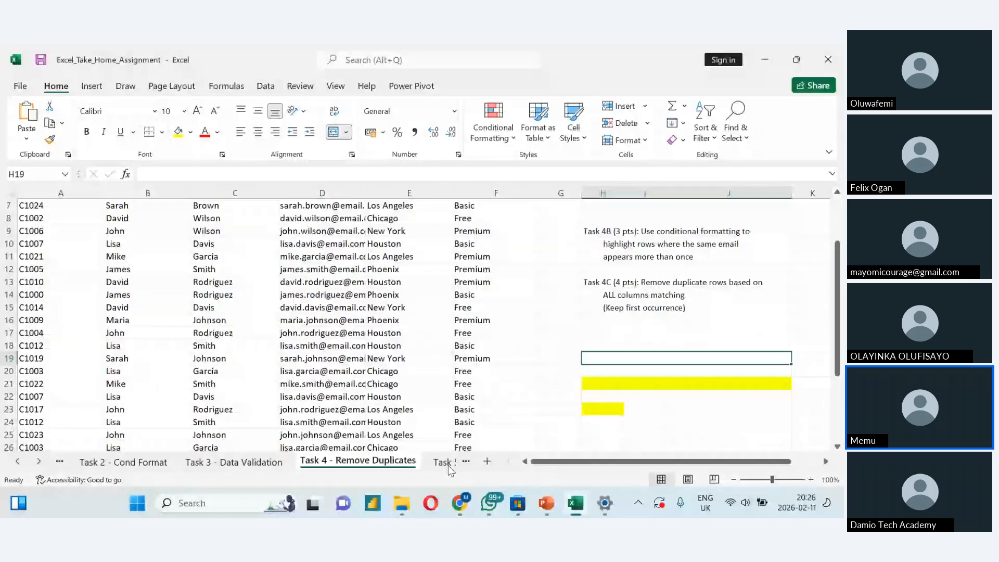
click(449, 466)
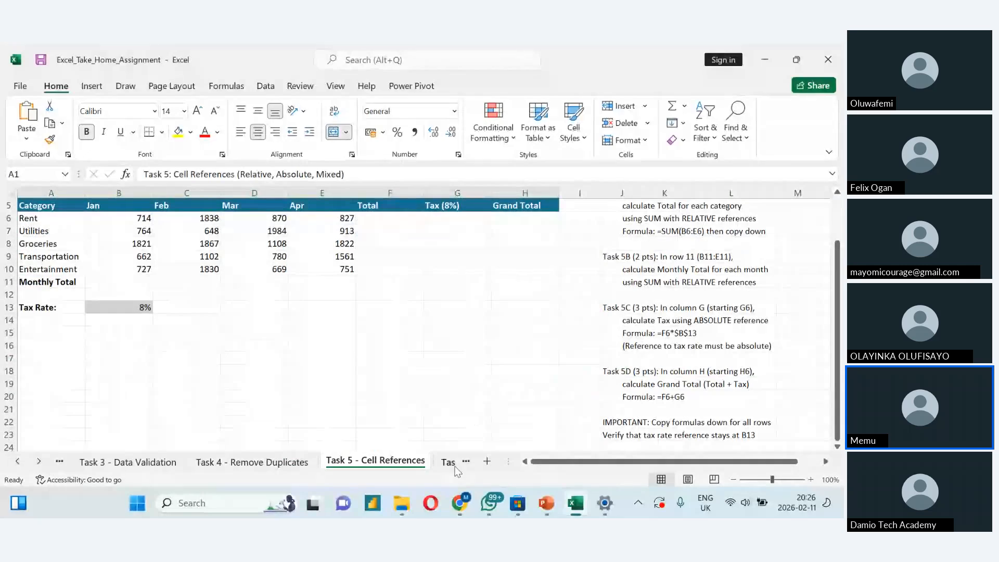
click(454, 465)
click(456, 466)
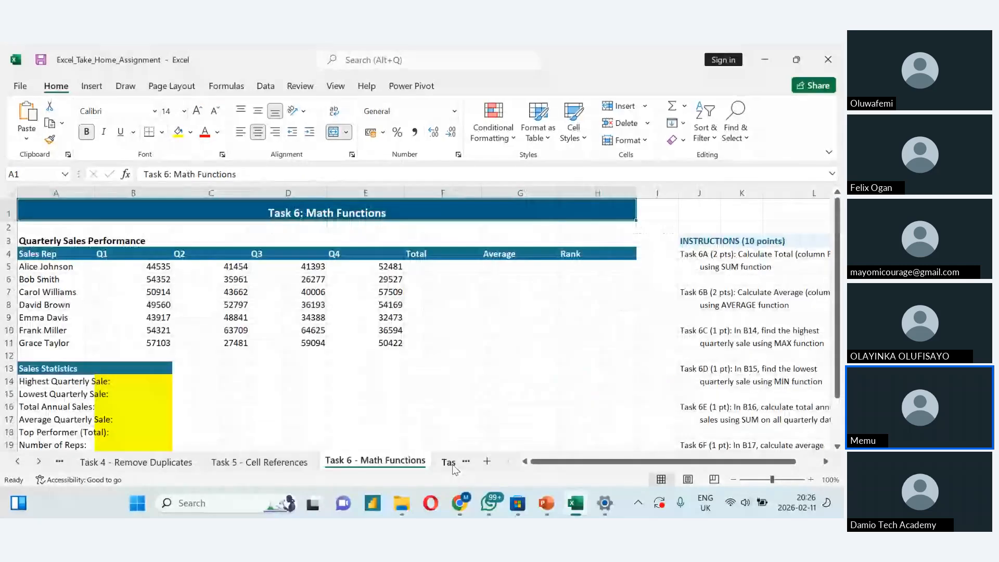
click(452, 464)
click(425, 467)
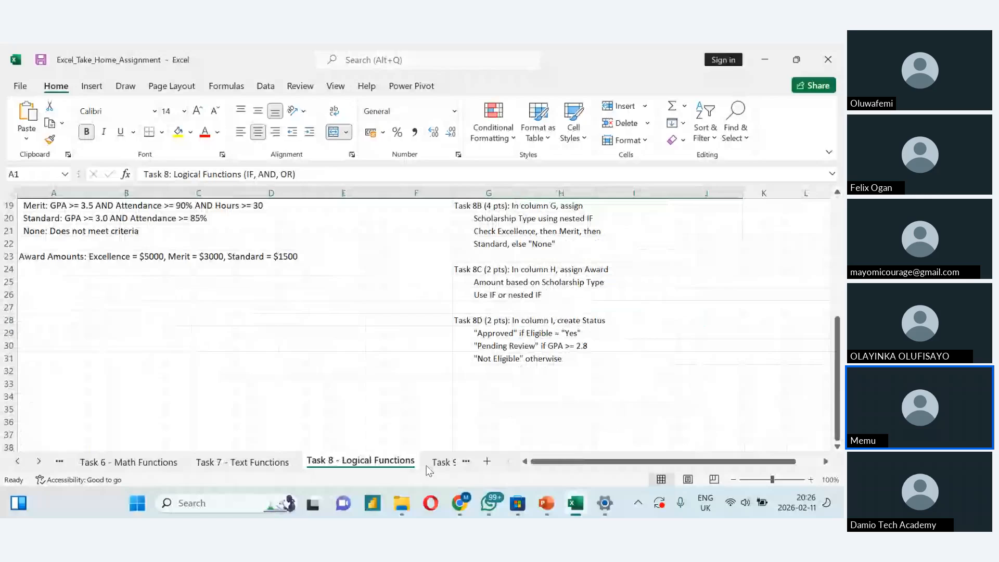
click(439, 462)
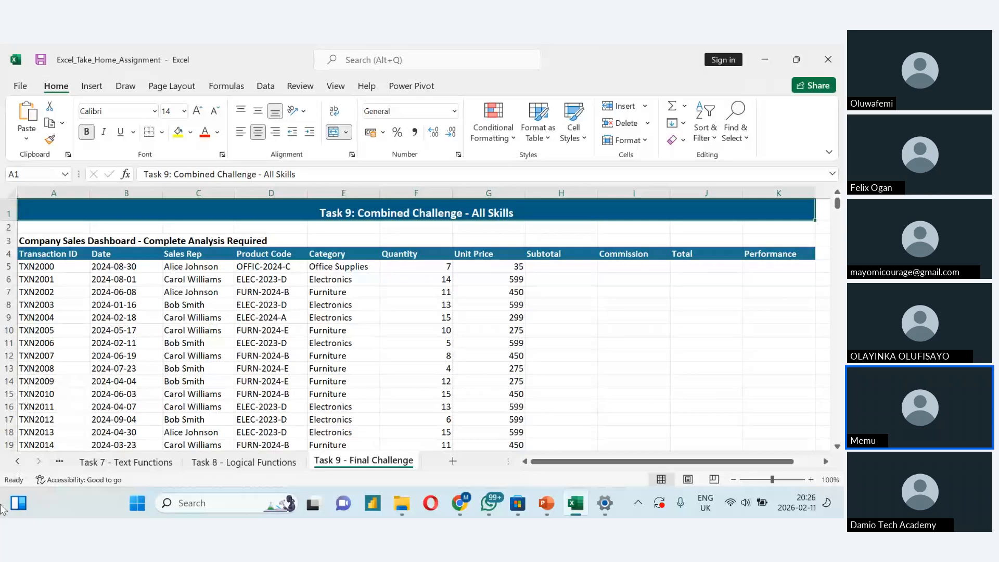
- Return to the Task 1 - Sort & Filter sheet and select the first Total Sales cell, H5
click(17, 461)
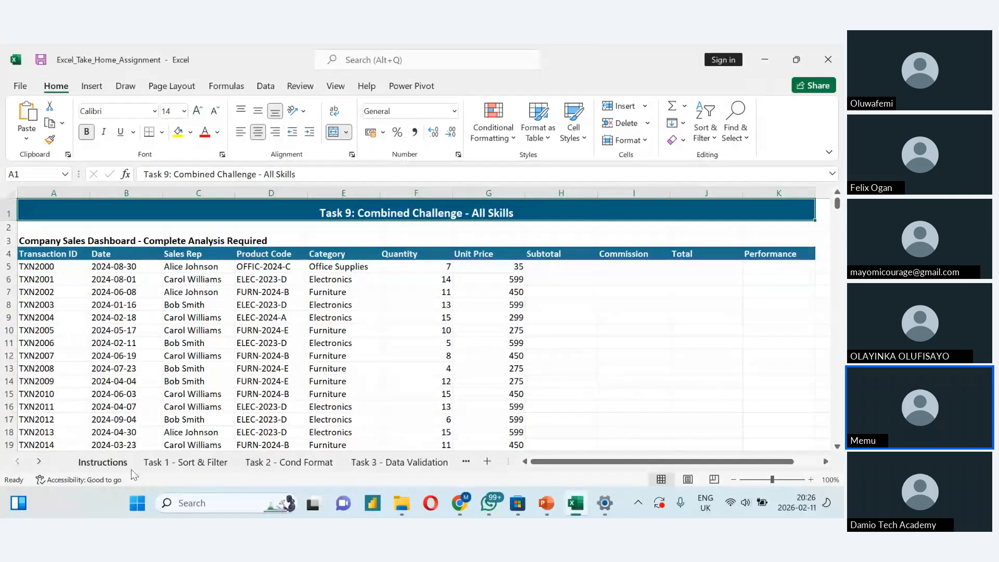
click(156, 461)
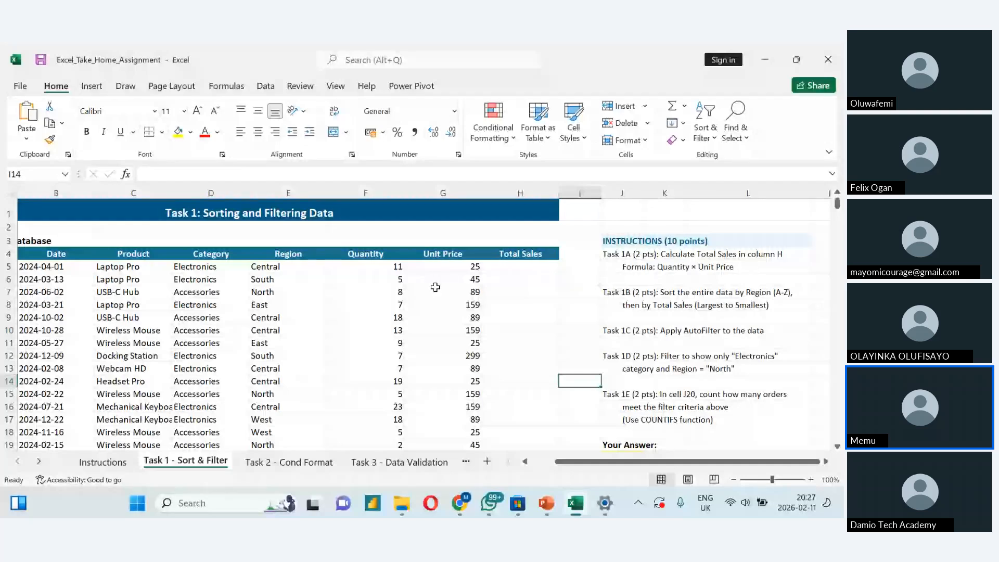
click(490, 269)
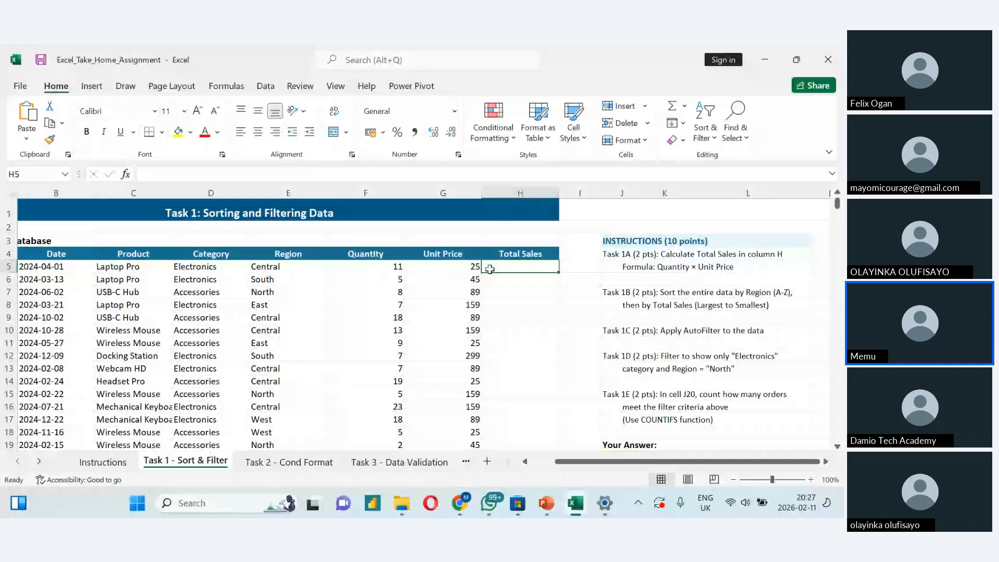
- Switch to the Zoho meeting in Chrome, read the participants' chat messages and return to the Excel workbook
key(alt+Tab)
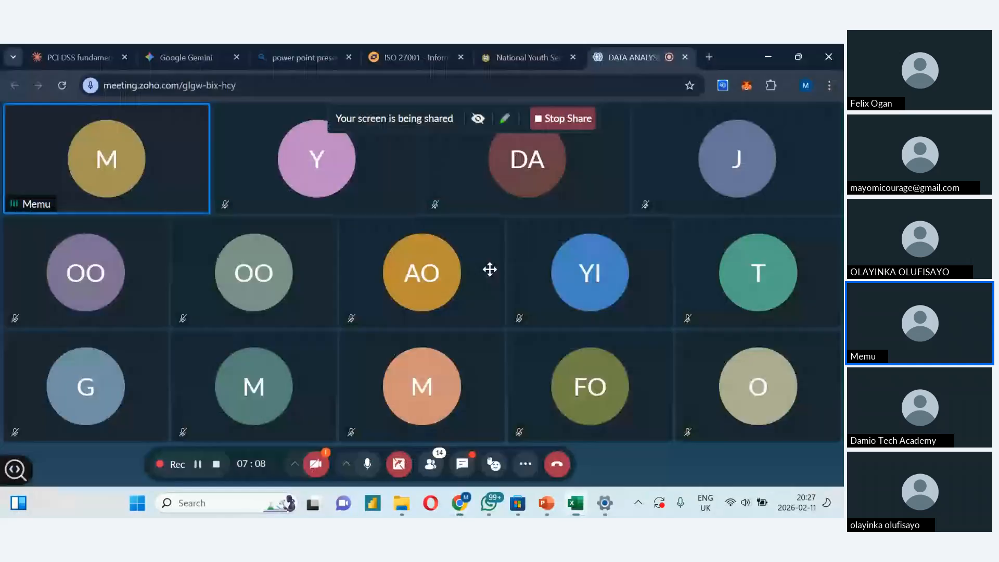
key(alt+Tab)
key(alt+Tab)
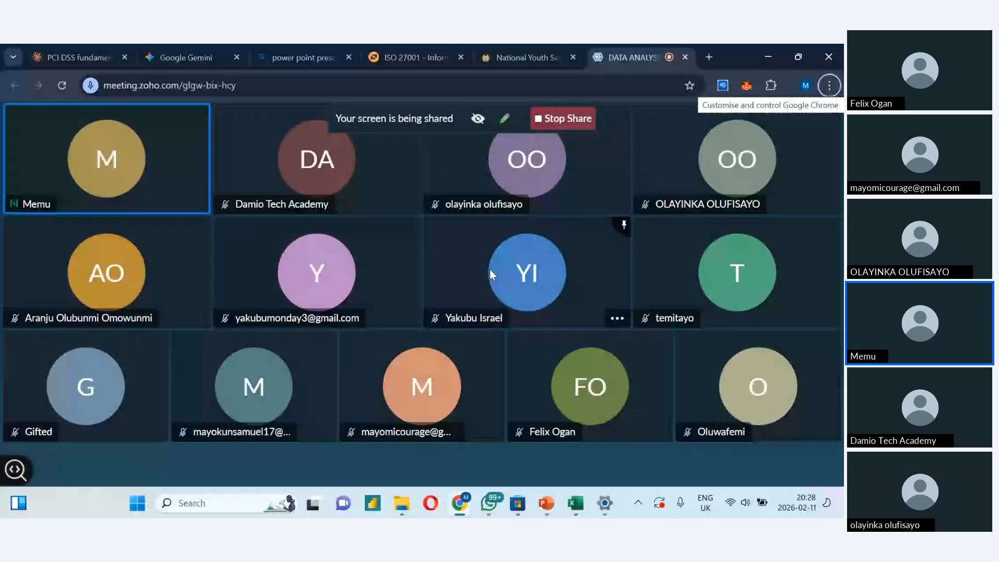
click(462, 463)
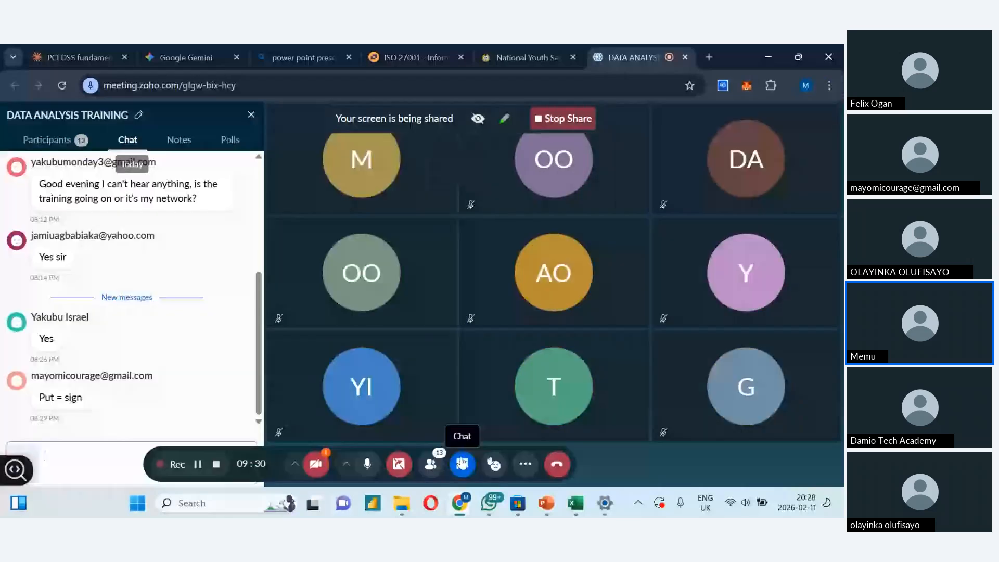
key(alt+Tab)
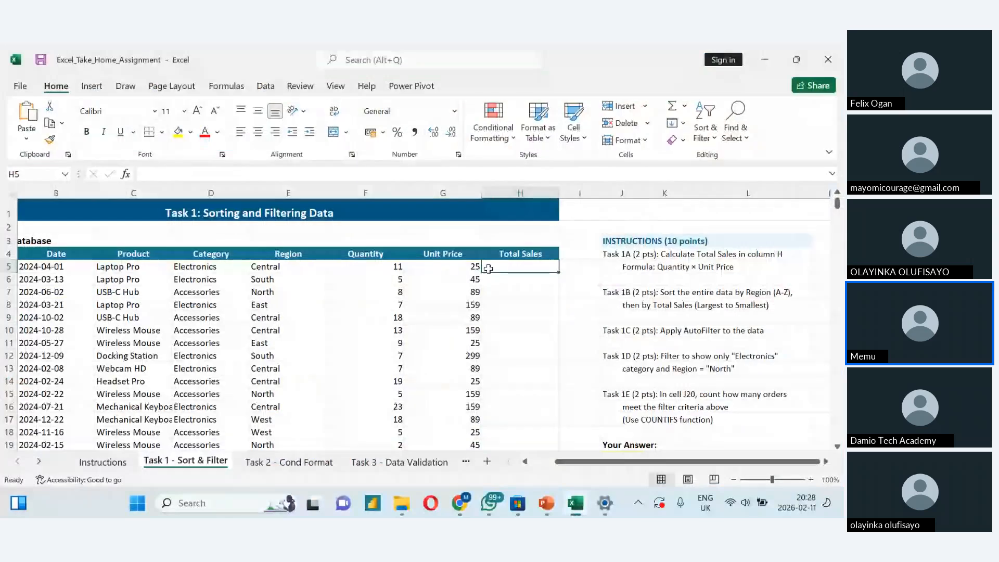
- Enter the formula =F5*G5 in H5 to multiply Quantity by Unit Price for the first order
text(=)
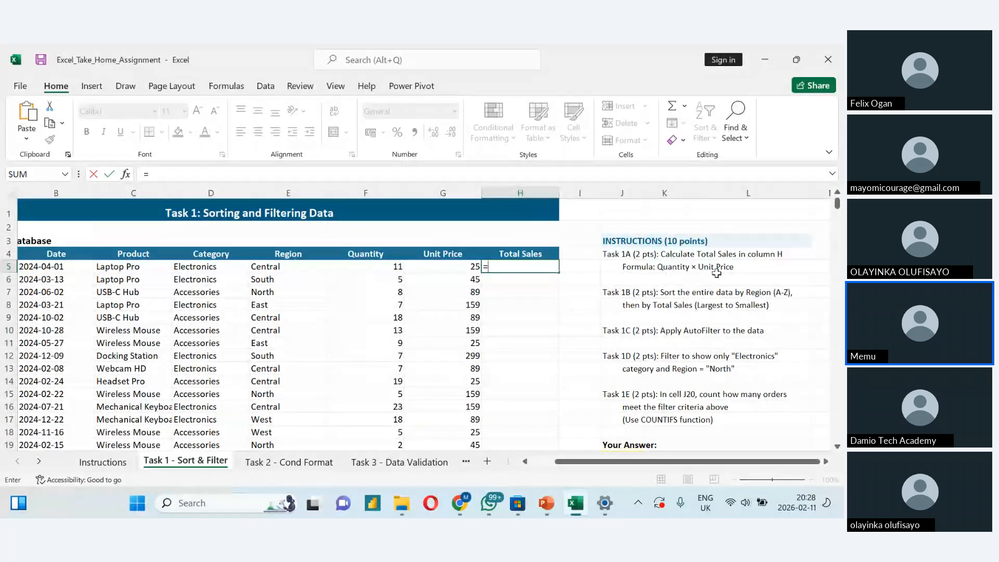
click(380, 270)
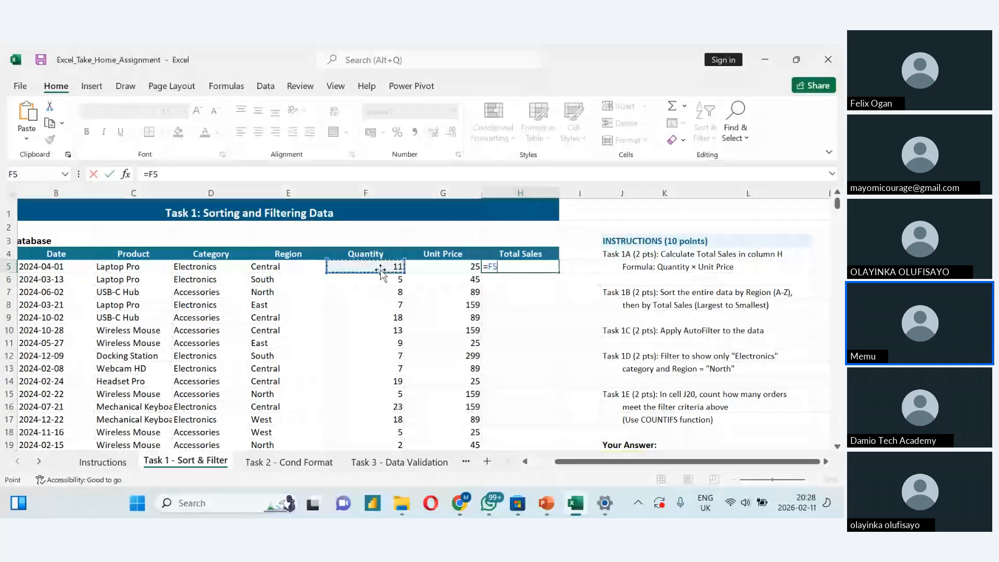
text(*)
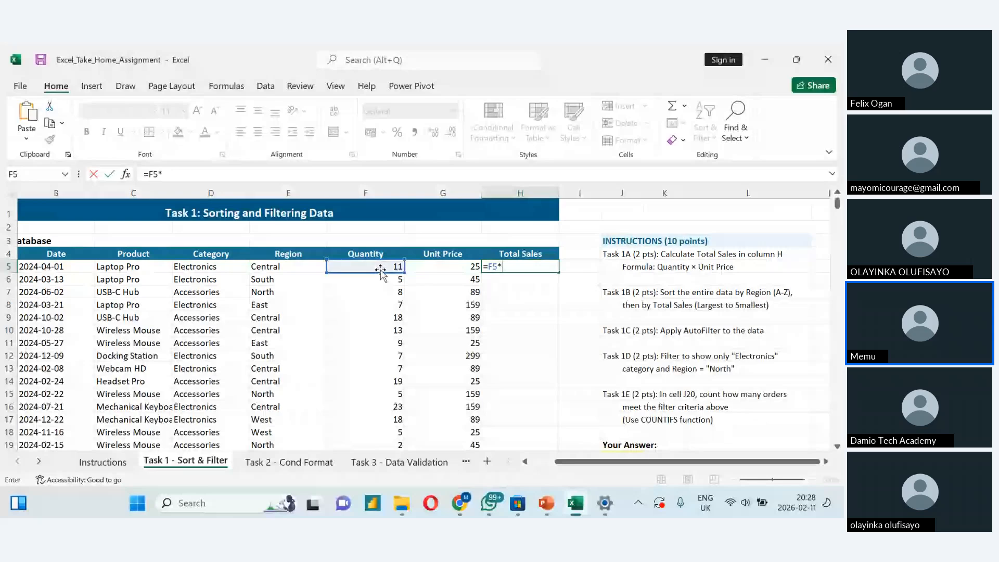
click(429, 271)
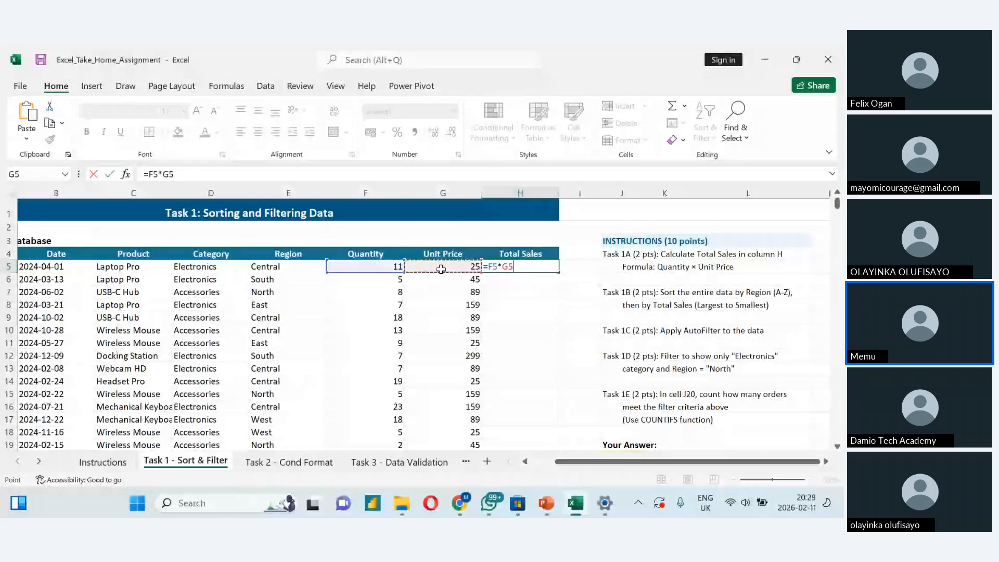
click(539, 266)
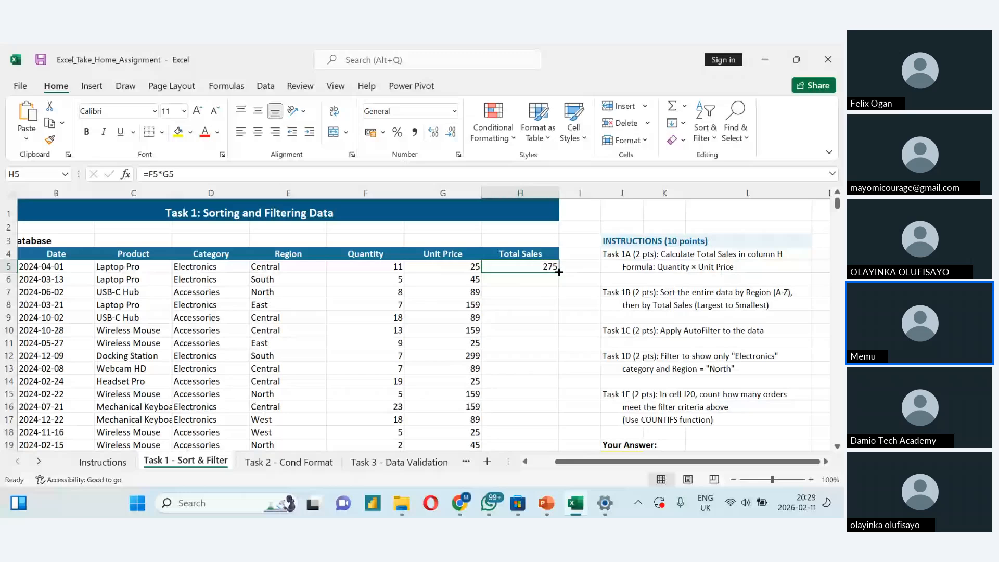
- Try auto-filling the Total Sales formula from H5 down the column, and undo the fill
key(Down)
key(Down)
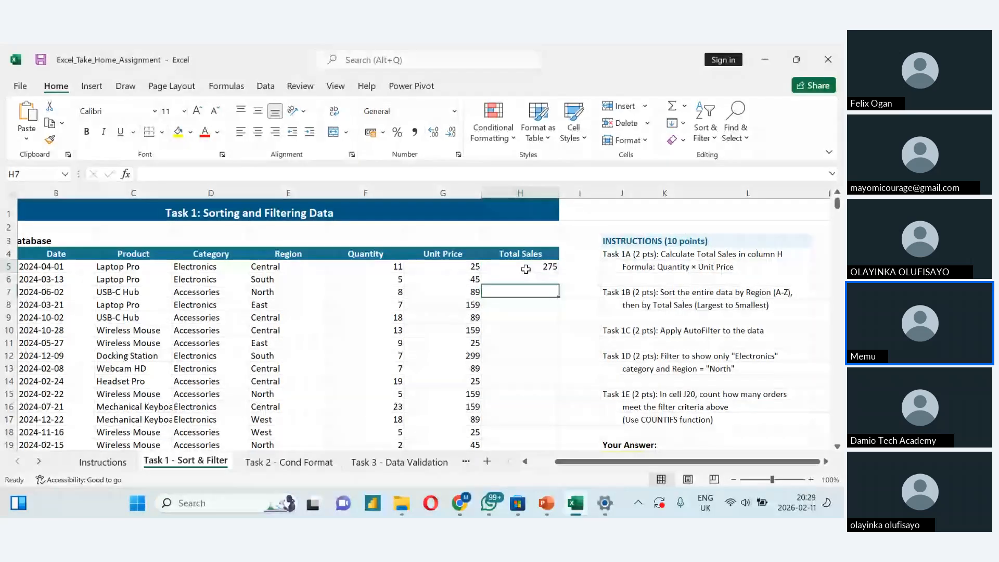
click(526, 269)
double_click(559, 272)
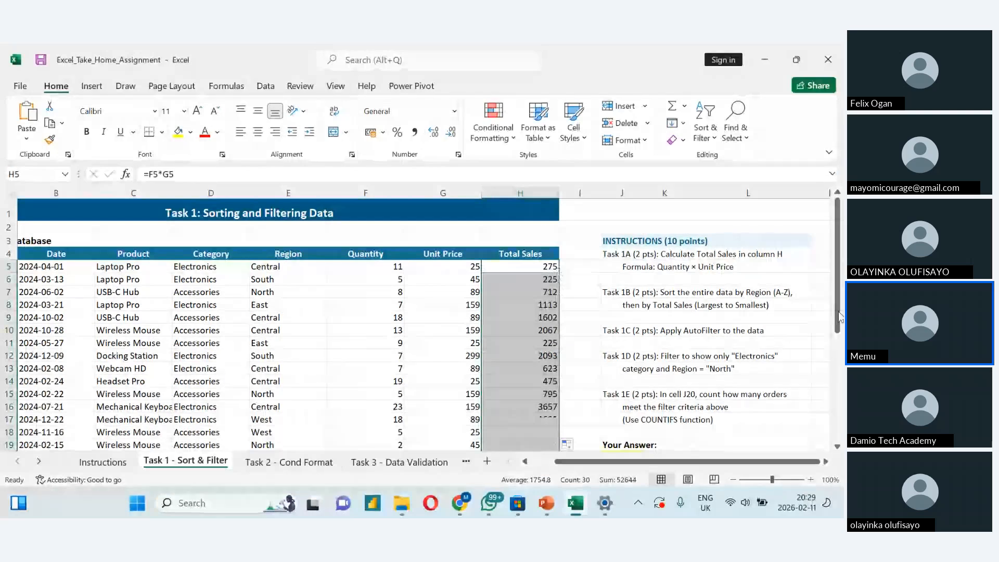
mouse_move(839, 317)
mouse_down()
mouse_move(841, 412)
mouse_move(826, 319)
mouse_up()
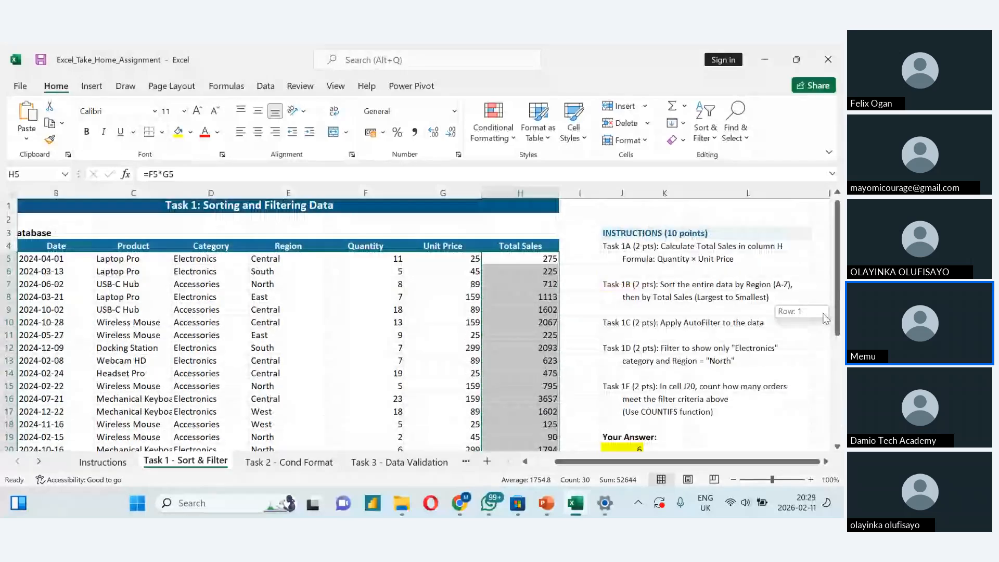
key(ctrl+z)
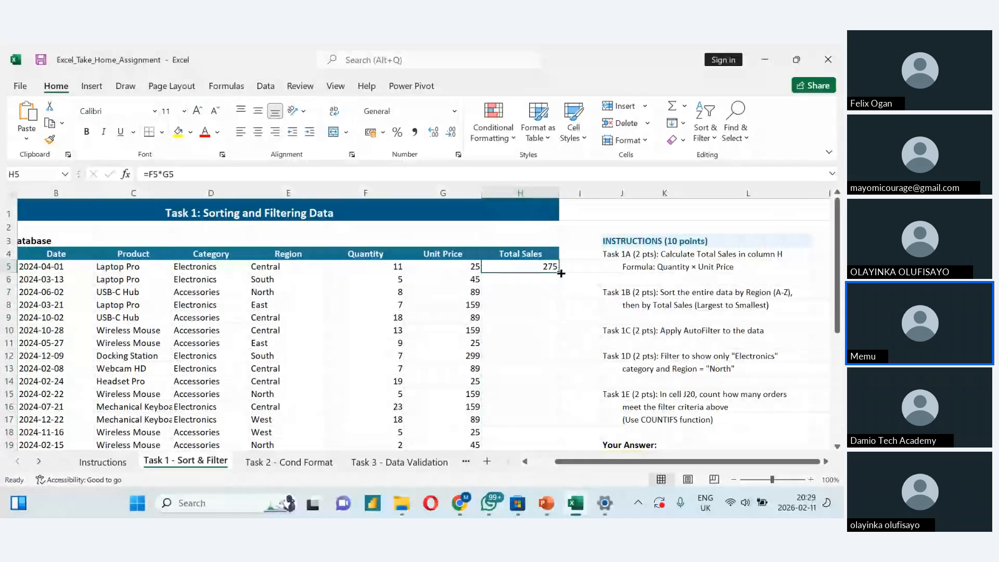
- Fill the Total Sales formula from H5 down to H34, the last order row
drag(559, 274, 556, 373)
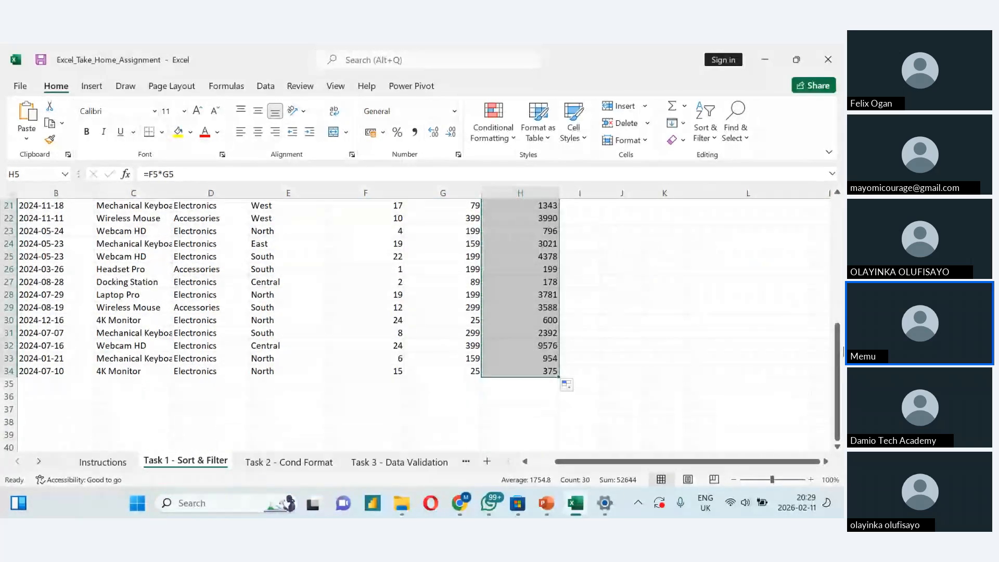
drag(838, 363, 815, 267)
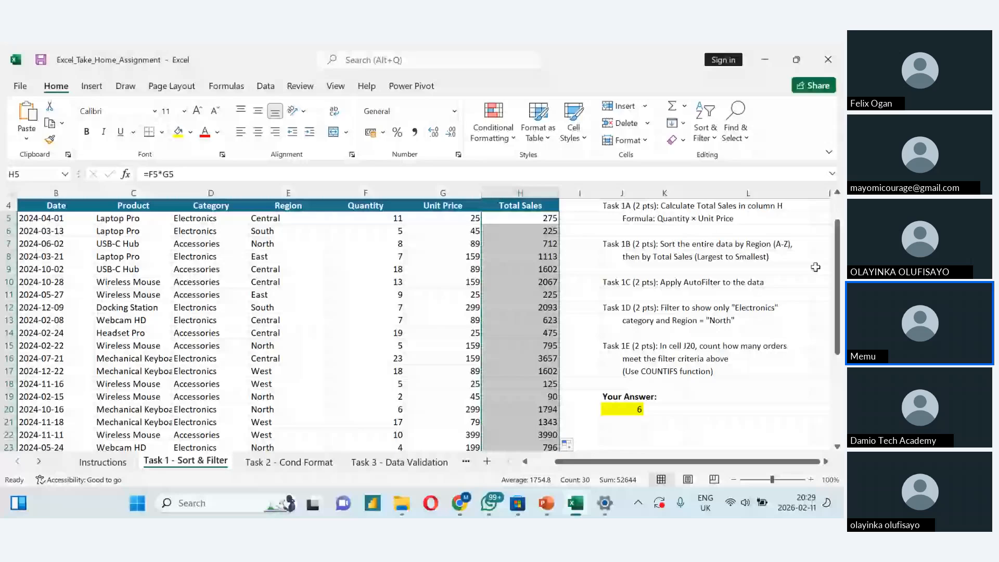
- Delete the existing COUNTIFS formula from the Your Answer cell J20 and bring the full table from column A into view
double_click(630, 409)
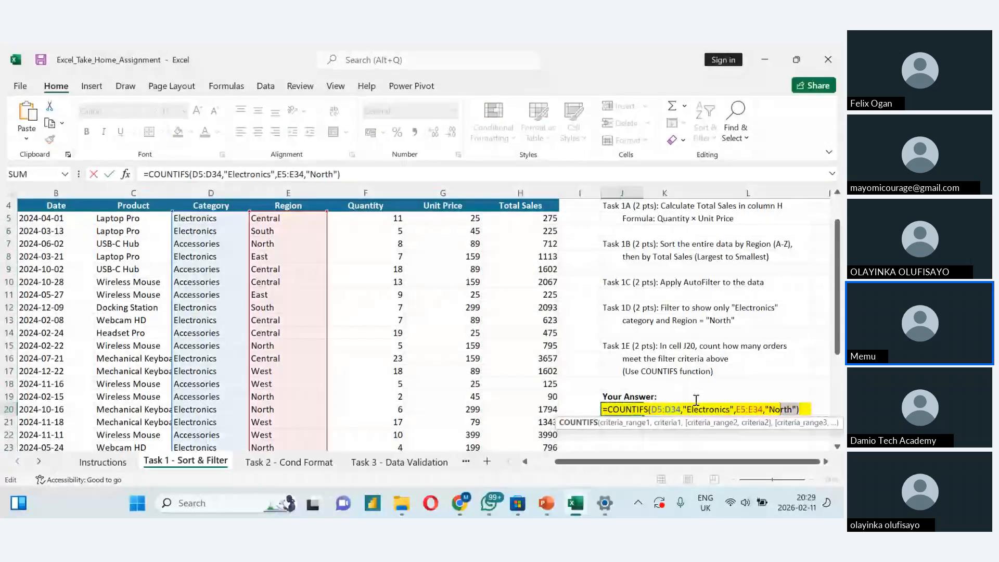
drag(696, 400, 598, 432)
key(BackSpace)
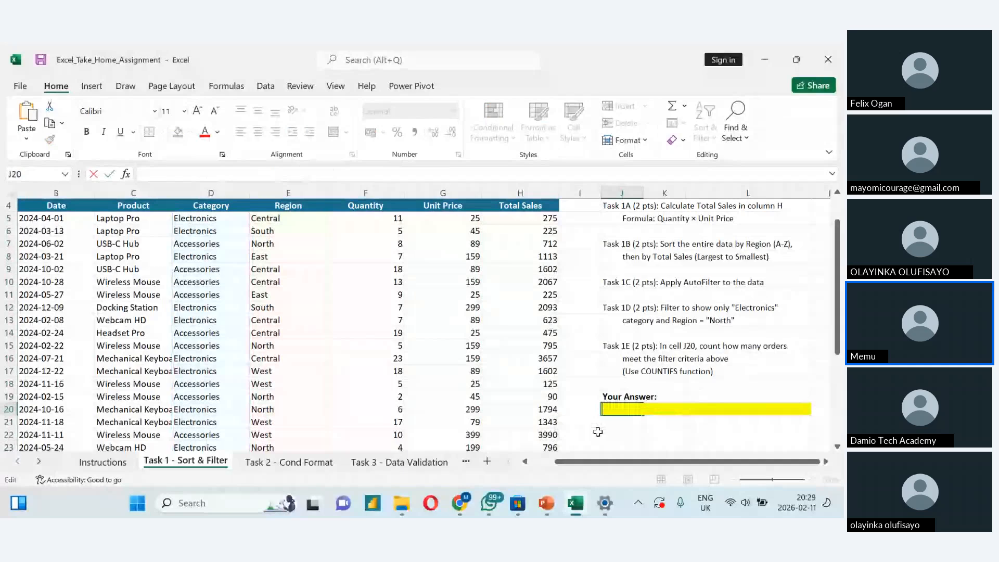
click(594, 383)
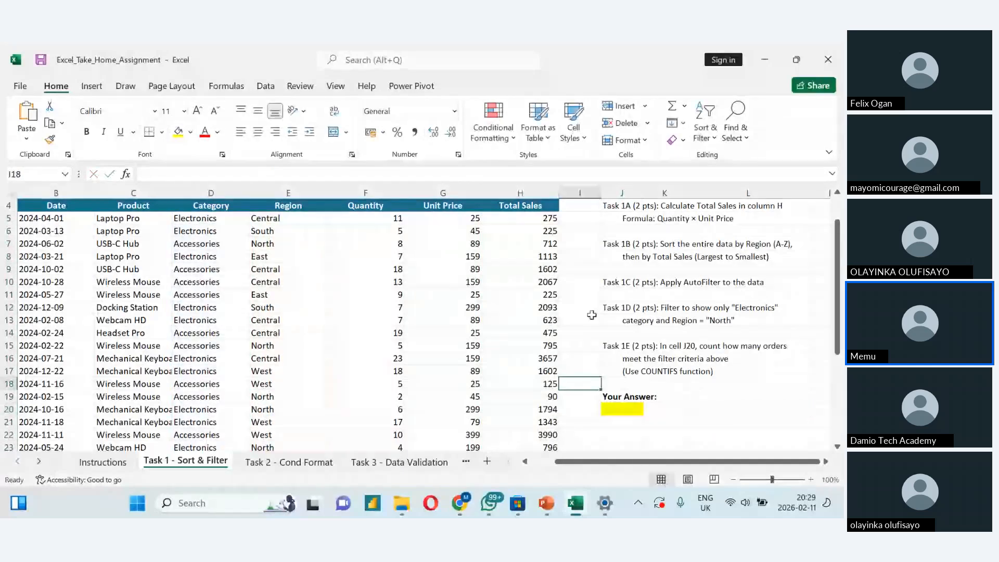
scroll(592, 315, up, 1)
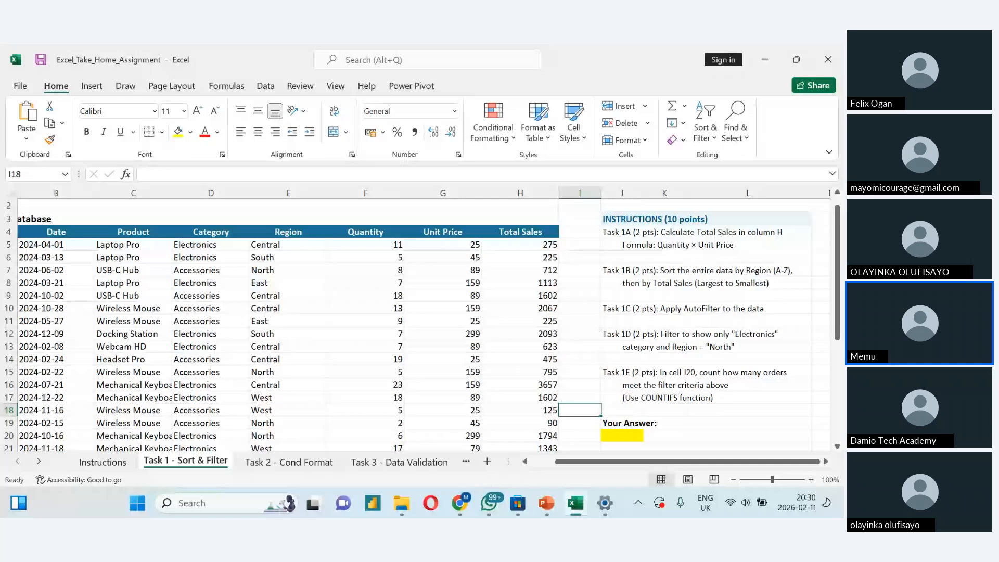
click(554, 462)
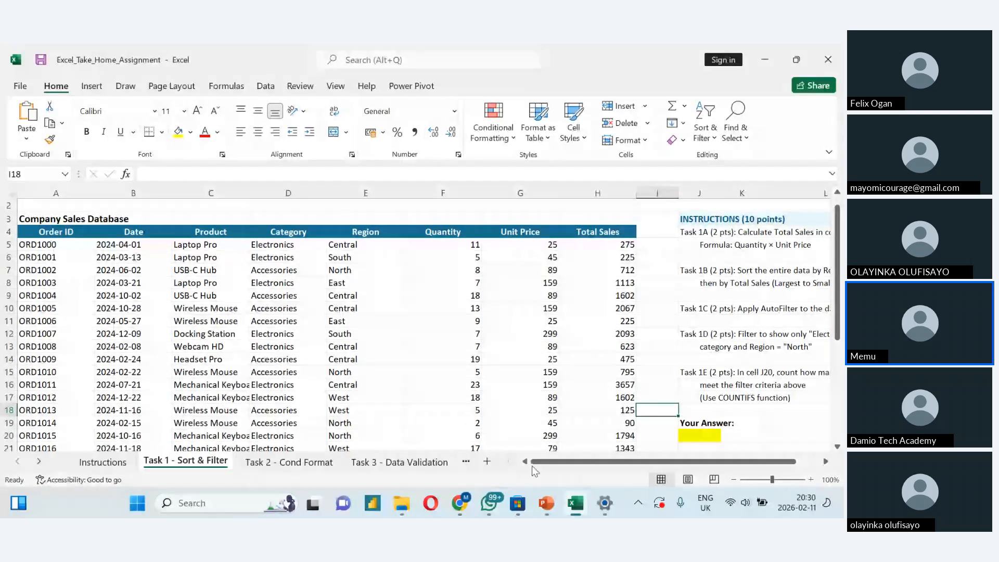
- Select the whole sales table from A4 to H34, including the header row
click(54, 236)
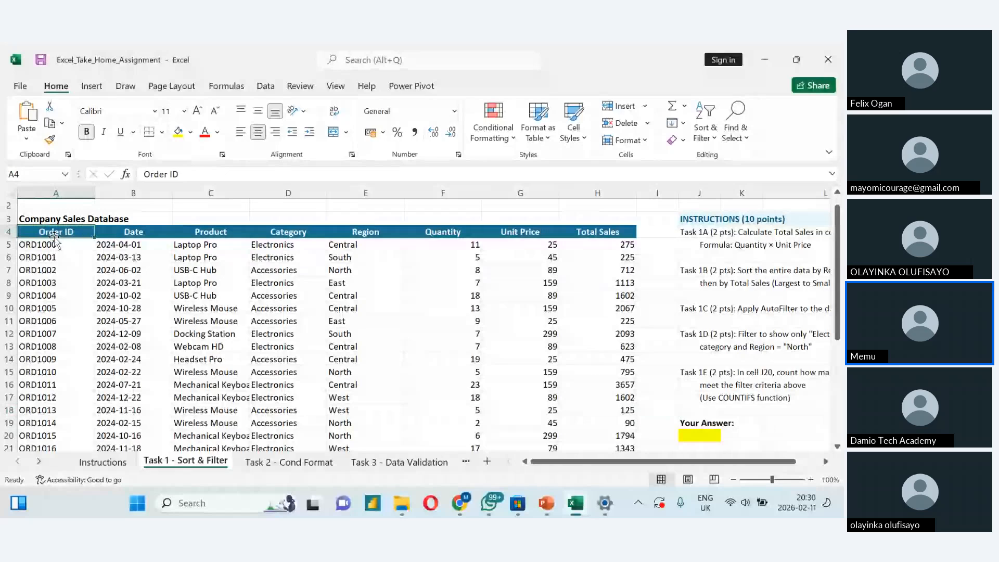
key(ctrl+shift+Right)
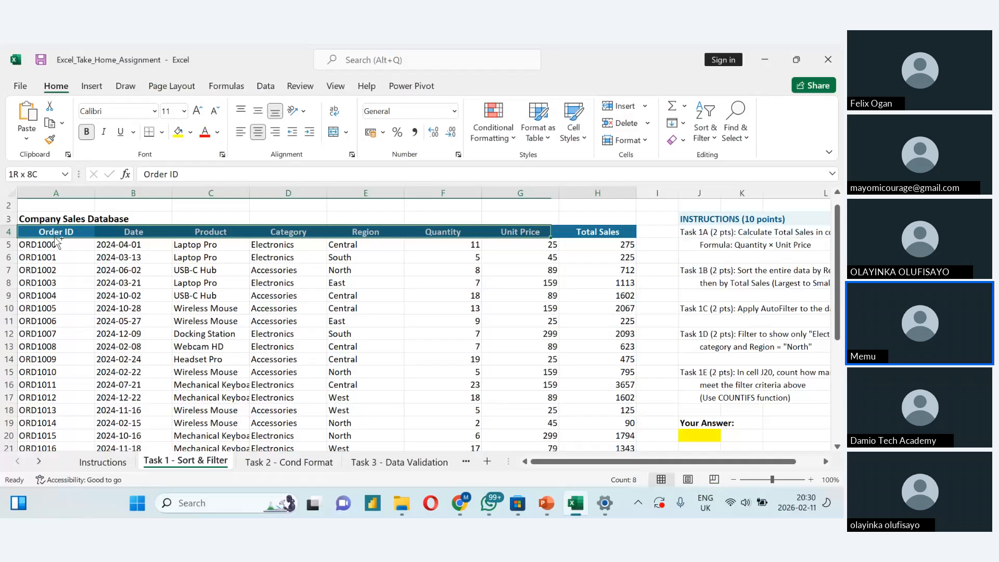
key(ctrl+Right)
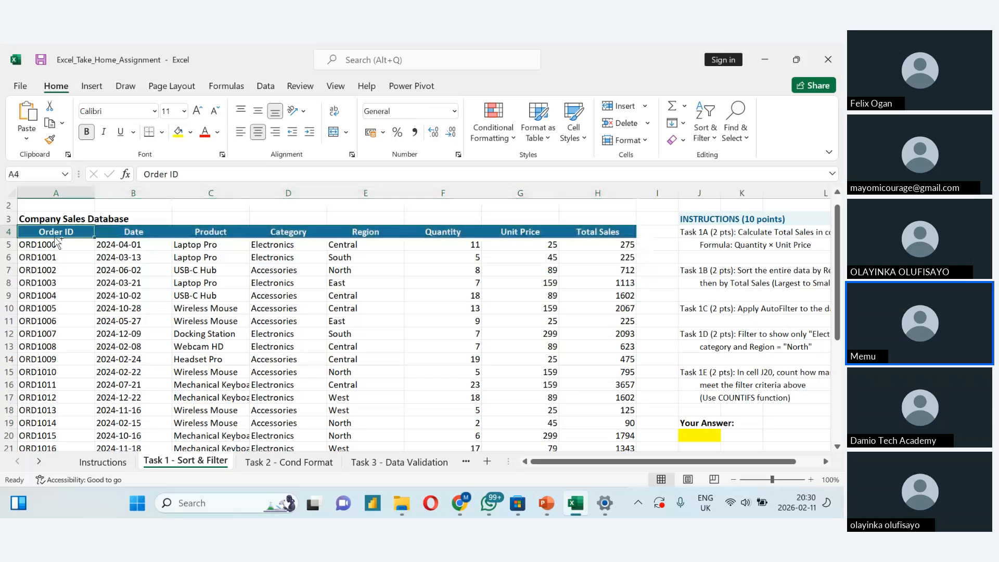
key(ctrl+Left)
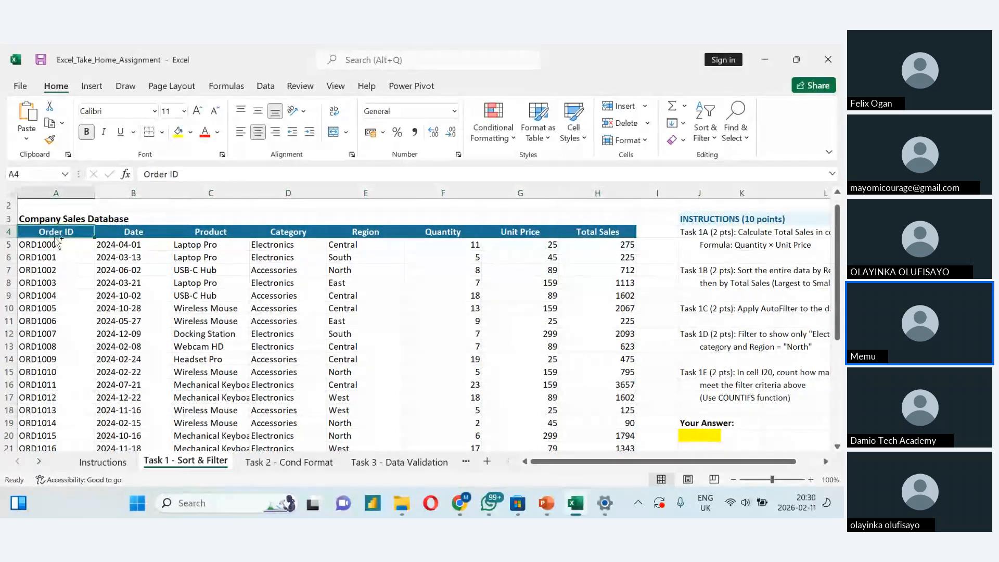
key(shift+Right)
key(shift+Right)
key(shift+Right)
key(shift+Right)
key(shift+Right)
key(shift+Right)
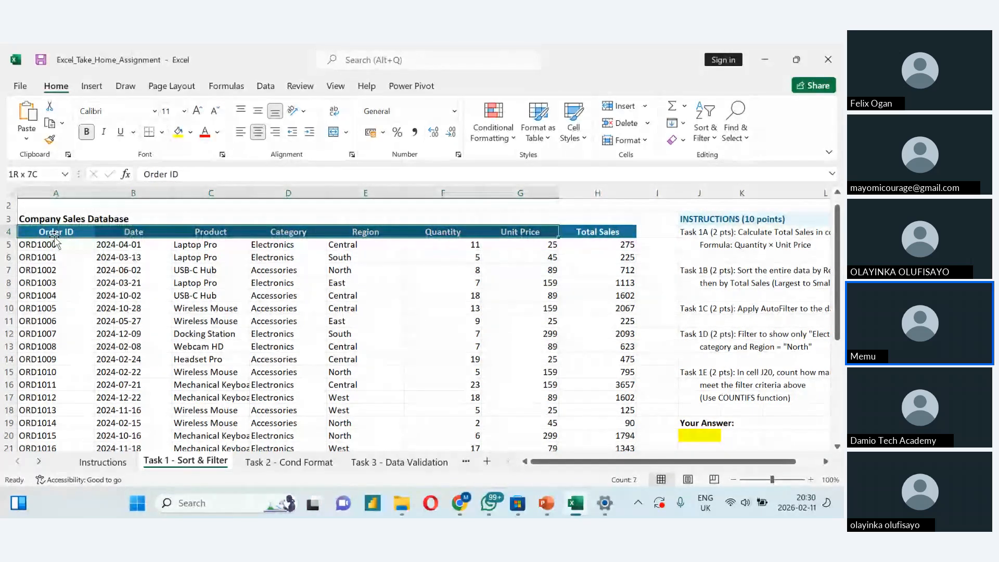
key(shift+Right)
key(shift+Down)
key(shift+Down)
key(shift+Down)
key(shift+Down)
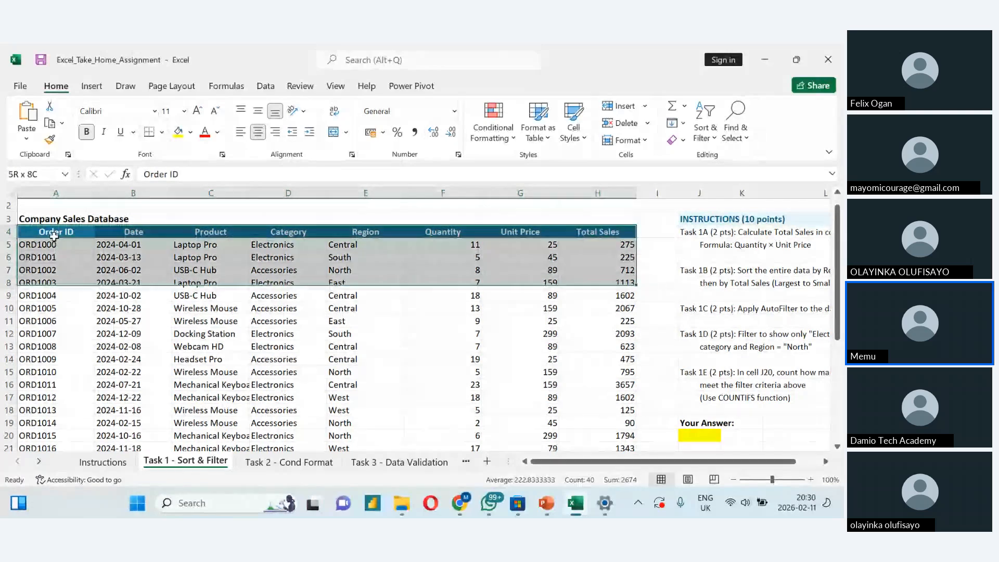
key(shift+Down)
key(shift+Down)
key(shift+Down)
key(shift+Down)
key(shift+Down)
key(shift+Down)
key(shift+Down)
key(shift+Down)
key(shift+Down)
key(shift+Down)
key(shift+Down)
key(shift+Down)
key(shift+Down)
key(shift+Down)
key(shift+Down)
key(shift+Down)
key(shift+Down)
key(shift+Down)
key(shift+Down)
key(shift+Down)
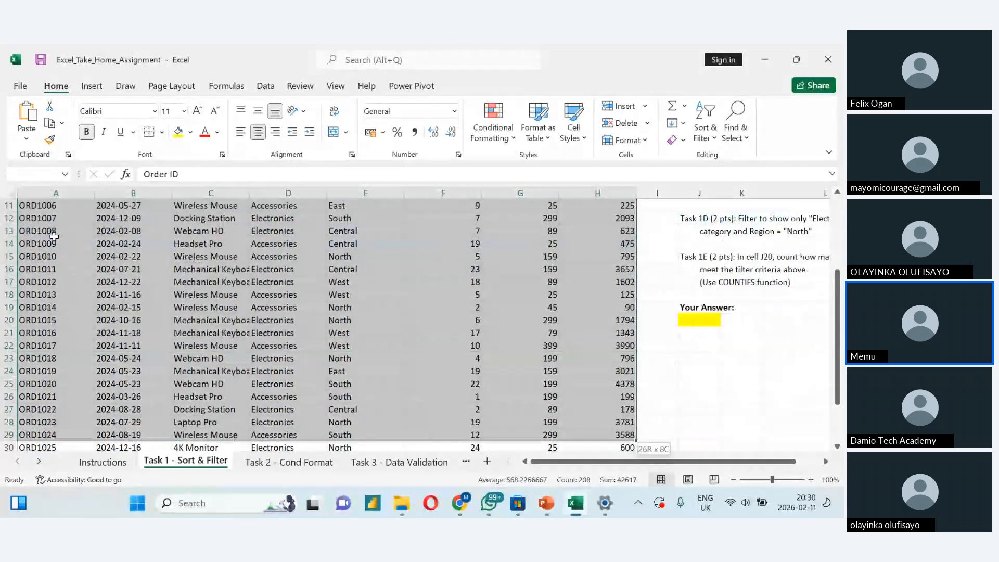
key(shift+Down)
key(shift+Down)
key(shift+Down)
key(shift+Down)
key(shift+Down)
key(shift+Down)
key(shift+Down)
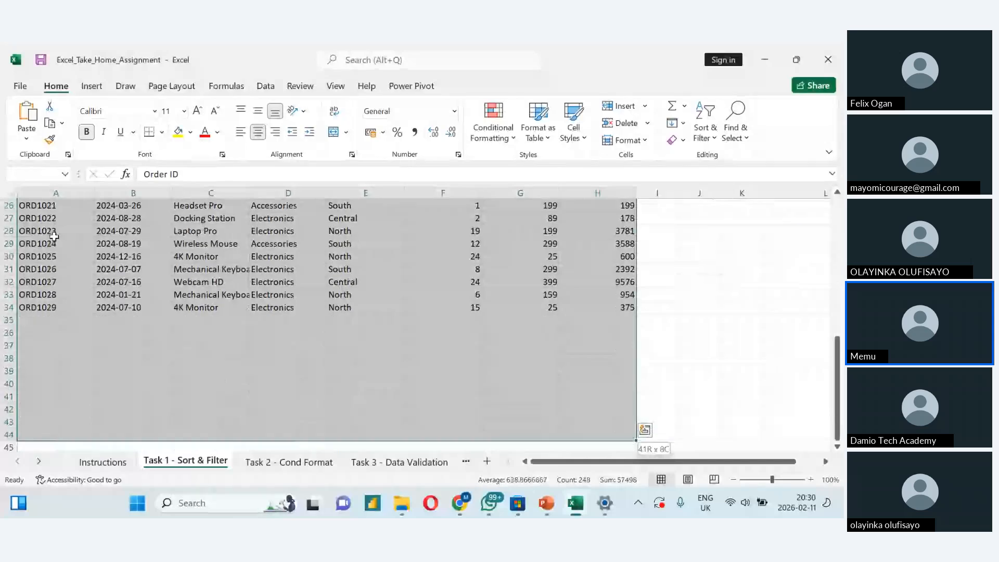
key(shift+Up)
key(shift+Up)
key(shift+Up)
key(shift+Up)
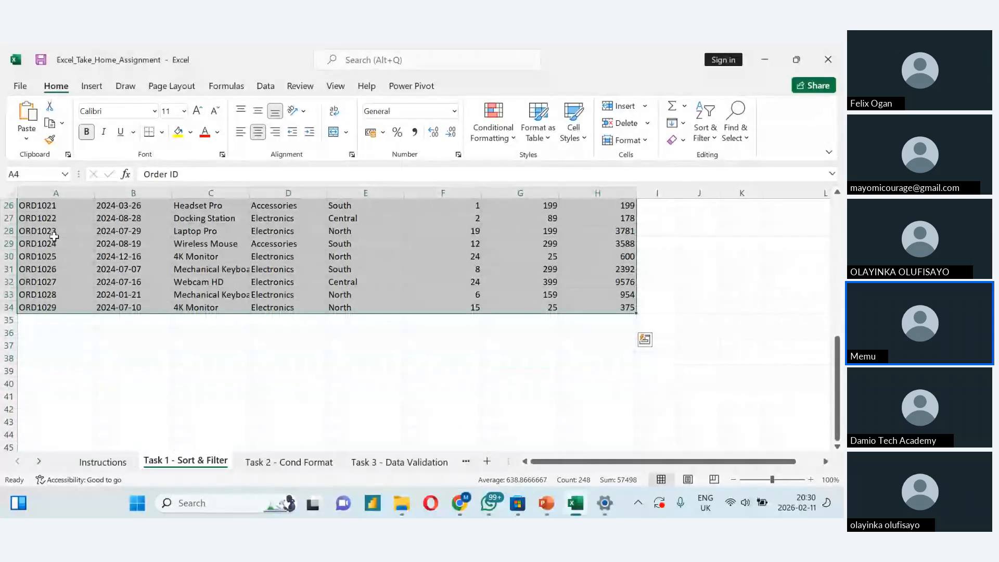
drag(836, 361, 833, 209)
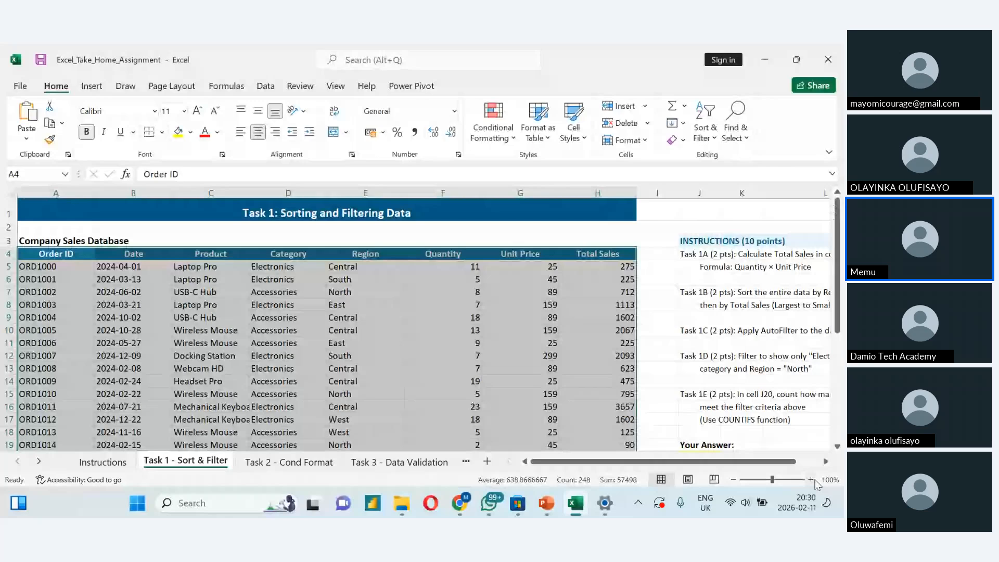
- Zoom the sheet to 110% and review the Task 1B sorting instruction
click(811, 479)
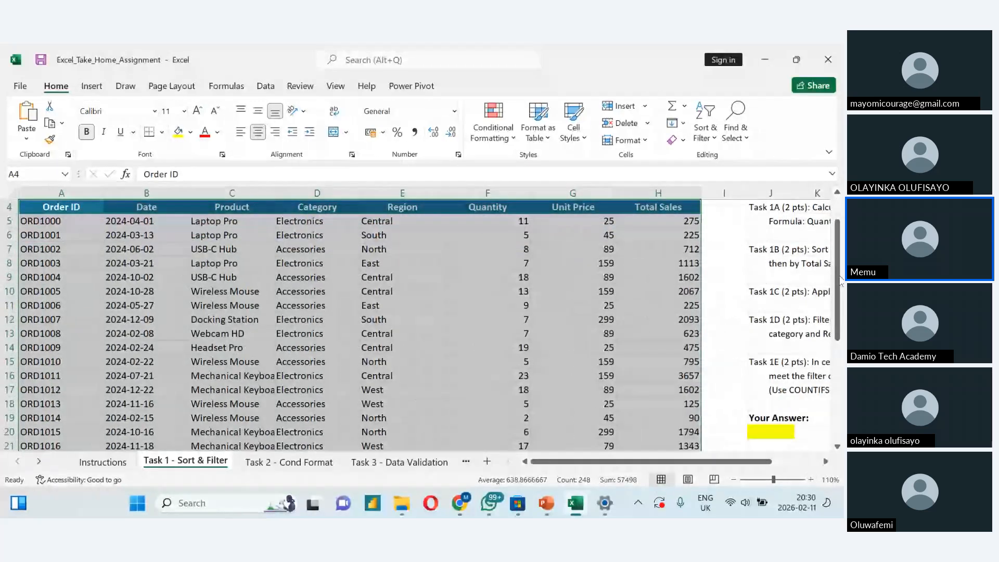
drag(840, 279, 838, 254)
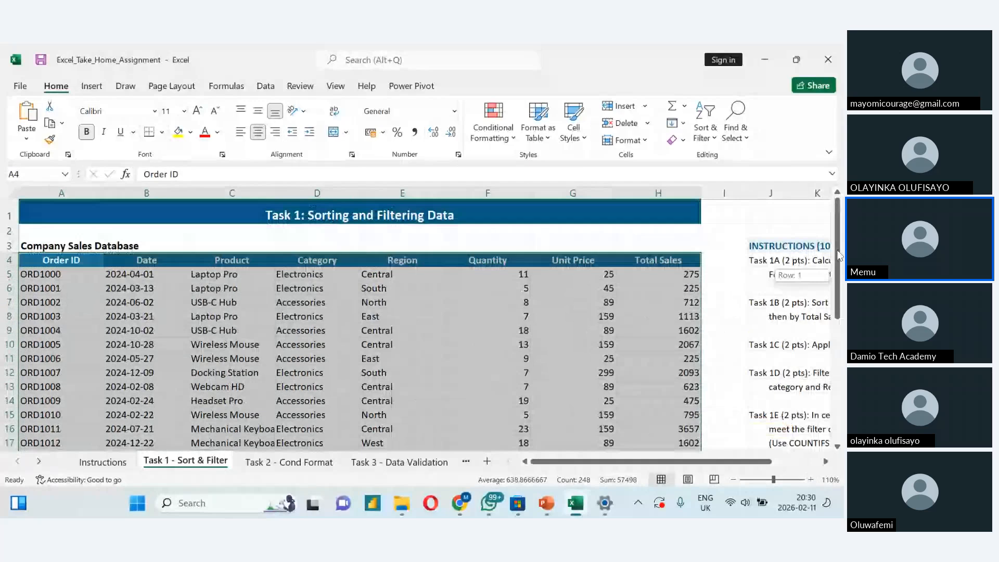
click(707, 143)
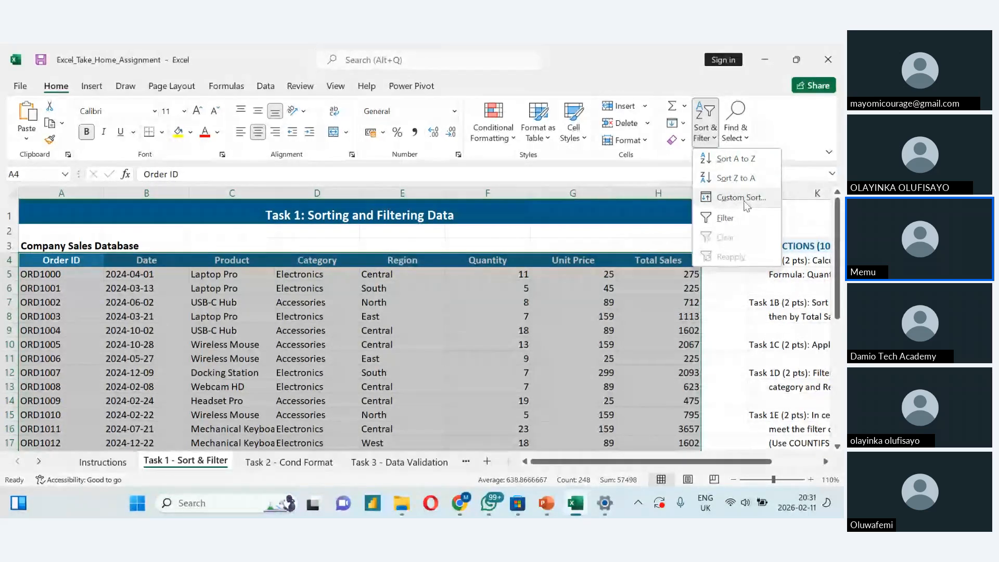
click(711, 310)
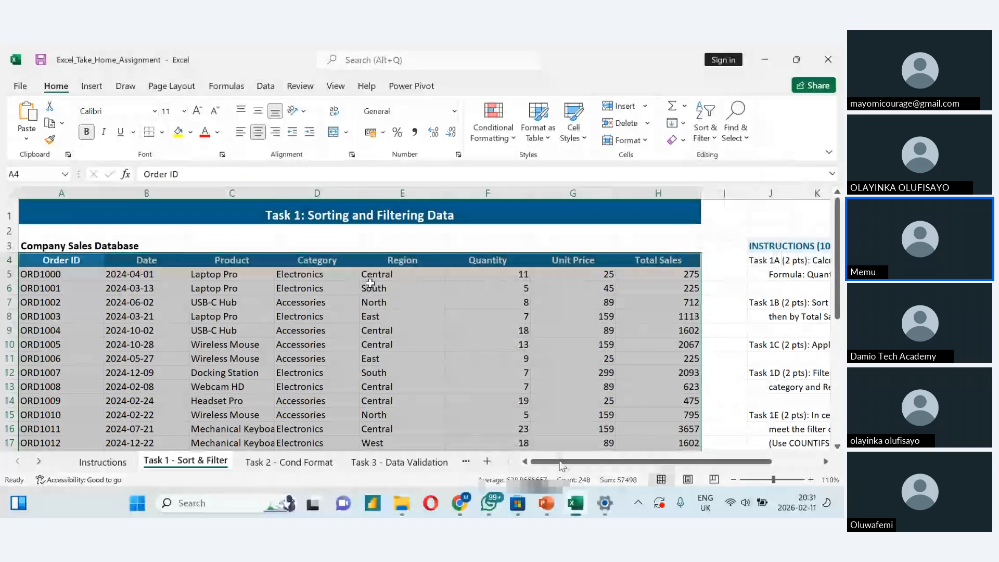
key(ctrl+Home)
drag(560, 461, 612, 465)
click(666, 313)
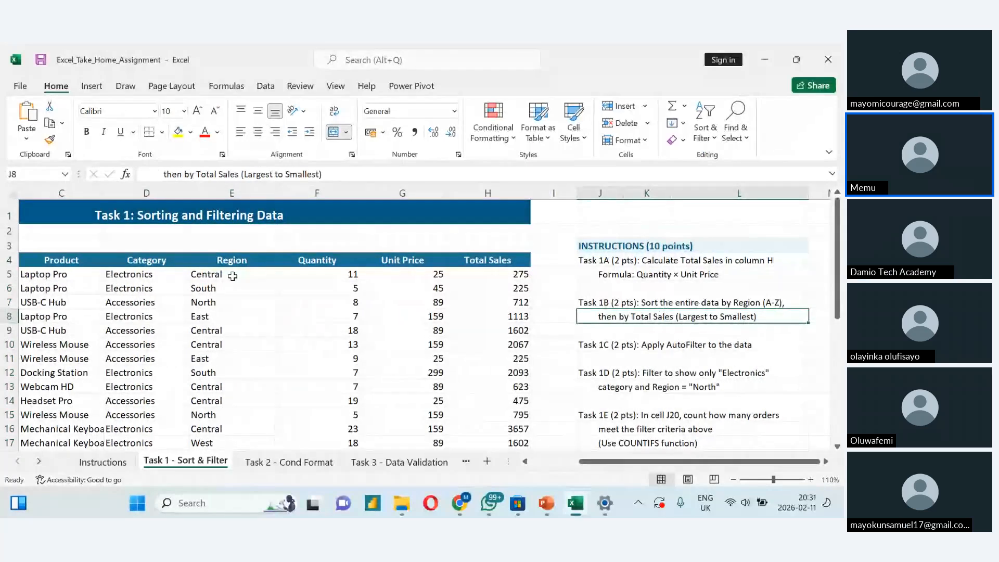
- Try sorting the table by the Region column from A to Z, expanding the selection to the neighbouring columns
click(232, 258)
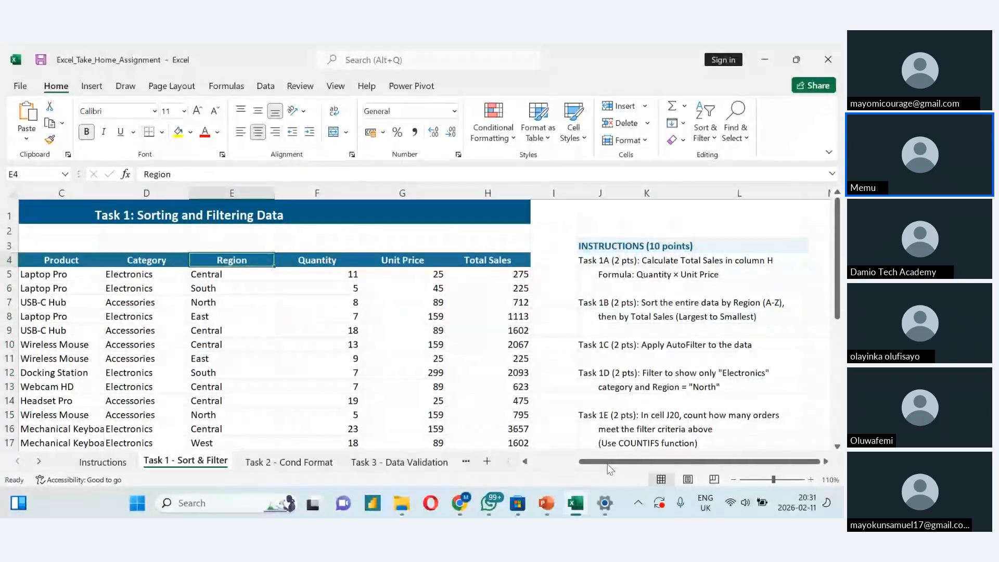
drag(609, 463, 562, 470)
key(ctrl+shift+Down)
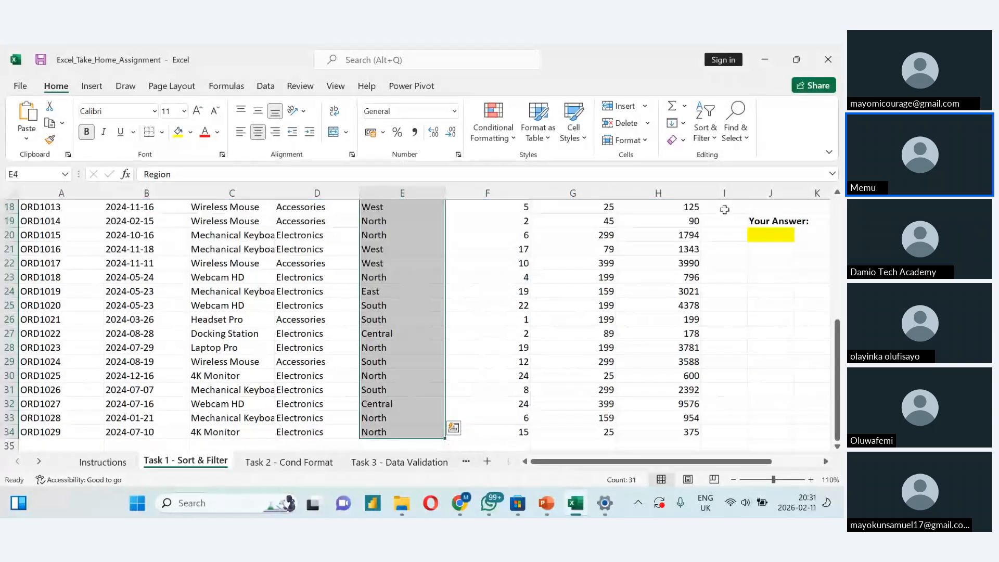
click(701, 140)
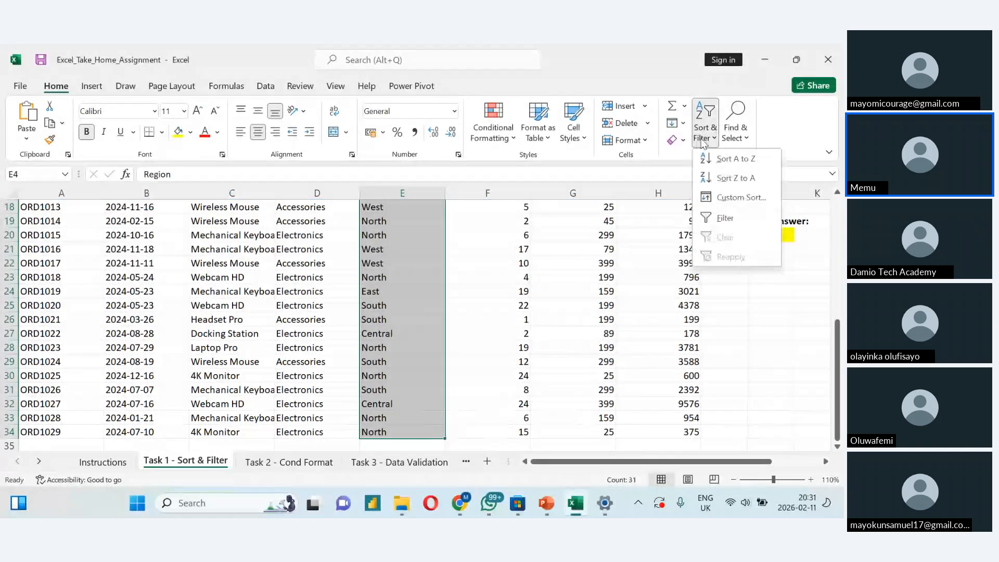
click(746, 164)
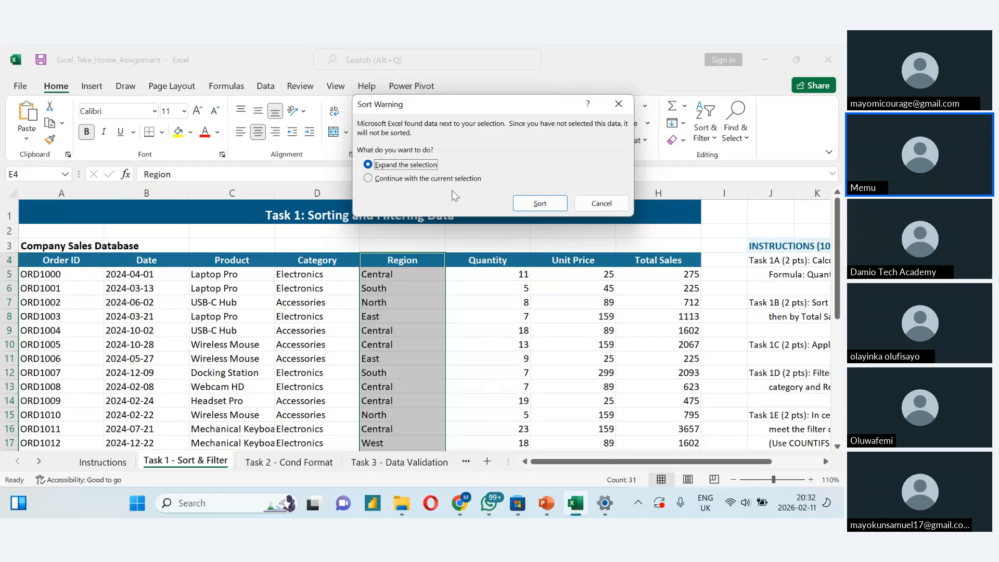
key(Return)
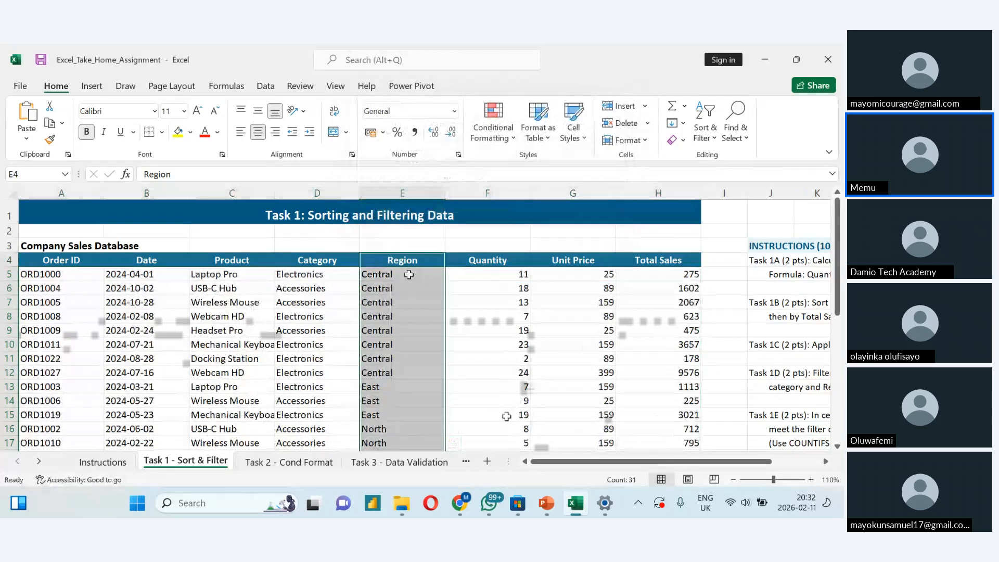
- Try sorting the table by the Total Sales column from largest to smallest, expanding the selection to the neighbouring columns
drag(620, 461, 667, 468)
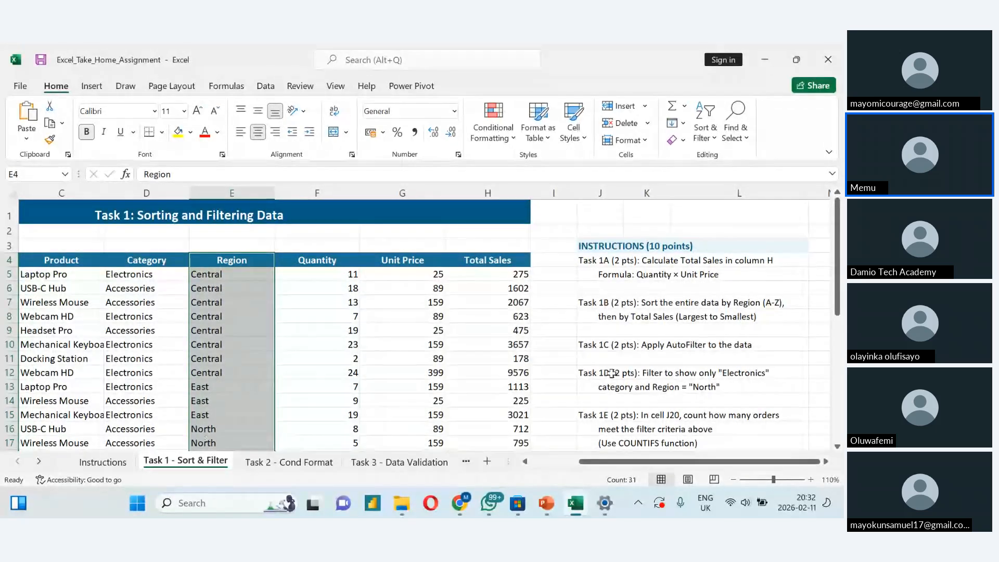
mouse_move(838, 300)
mouse_down()
mouse_move(839, 426)
mouse_move(827, 286)
mouse_up()
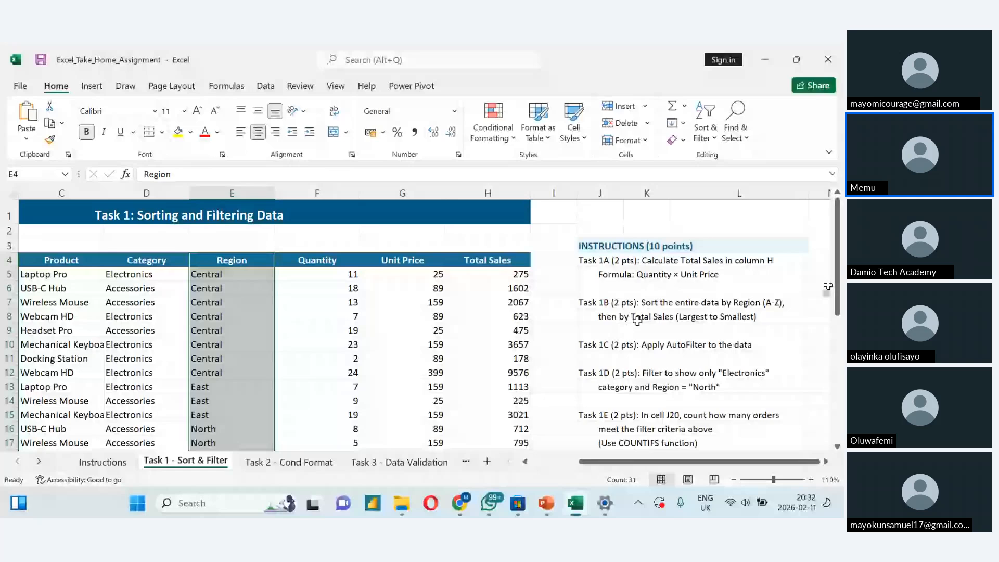
click(466, 262)
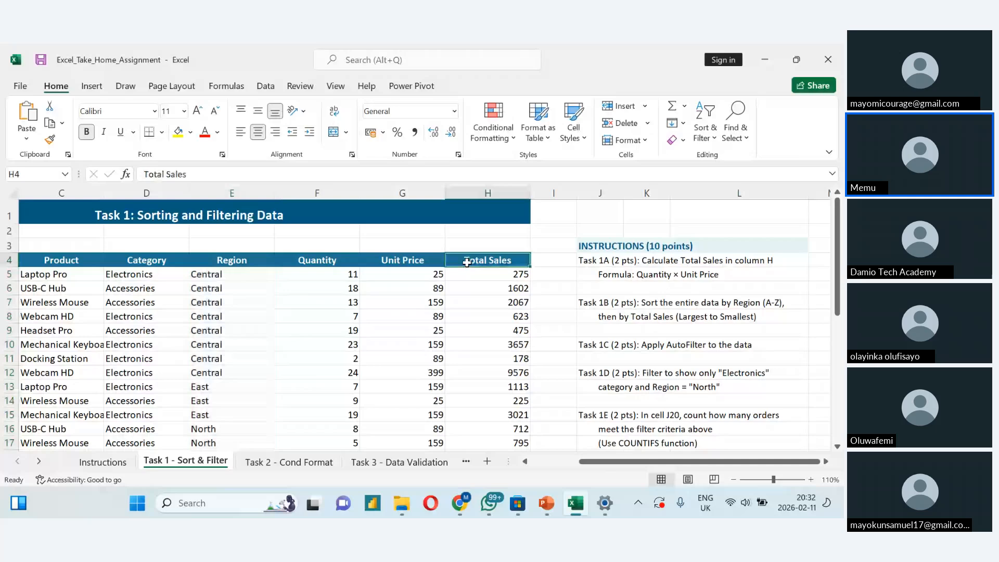
key(ctrl+shift+Down)
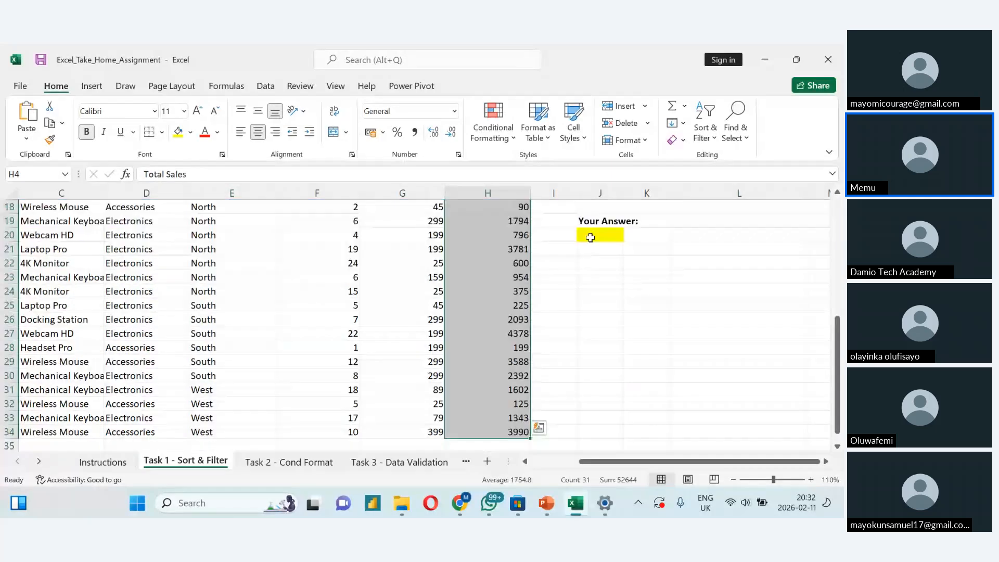
scroll(590, 237, up, 4)
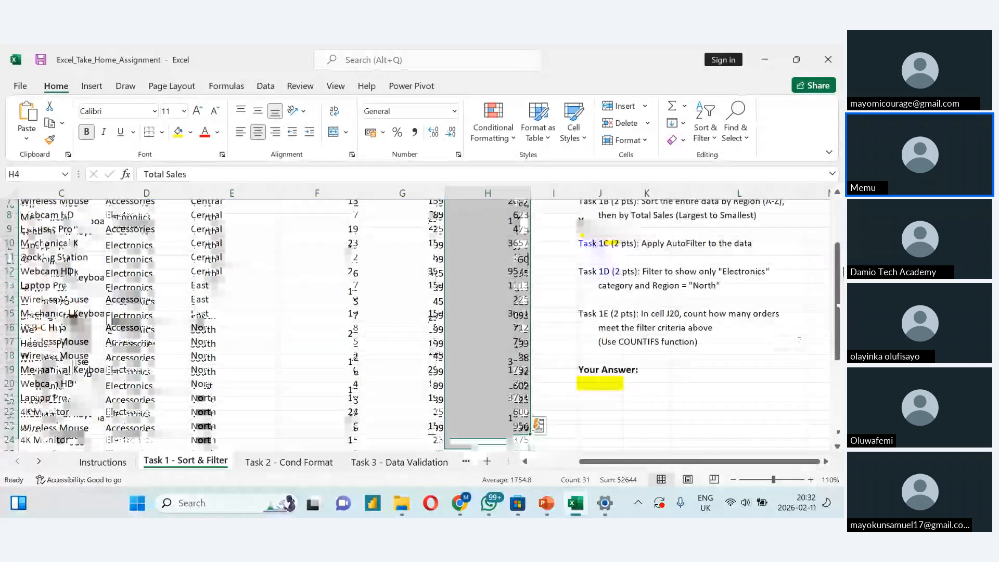
click(705, 127)
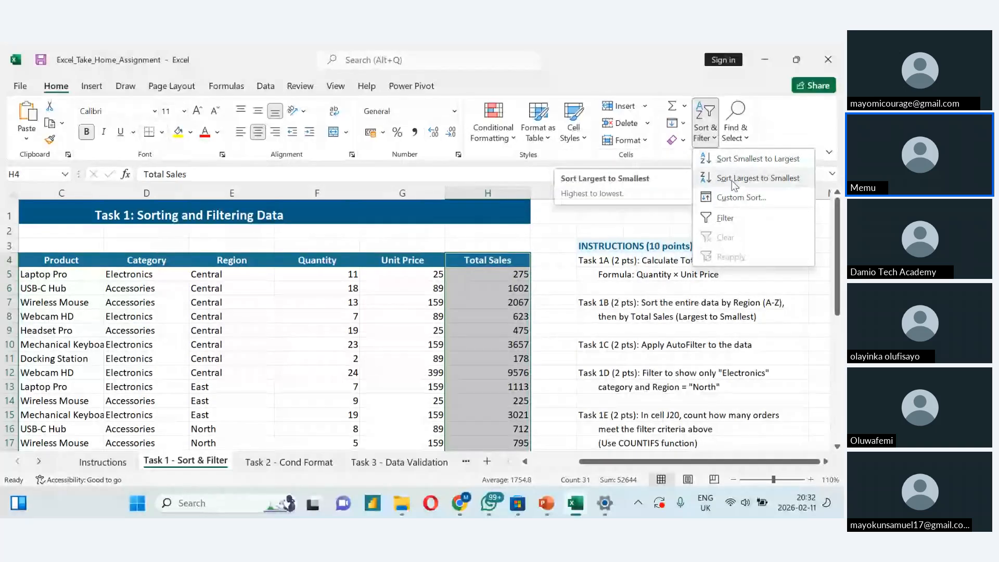
click(734, 178)
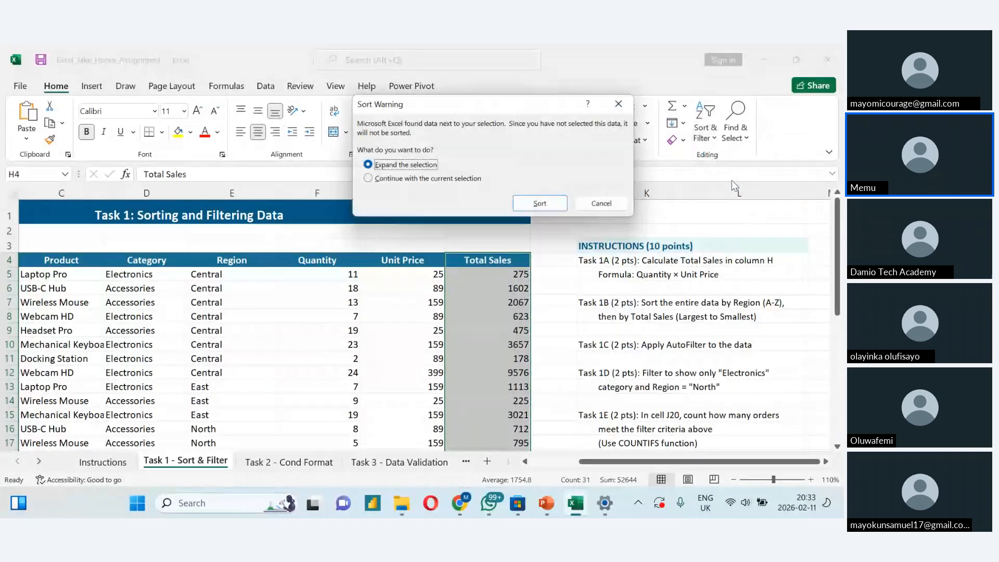
click(541, 204)
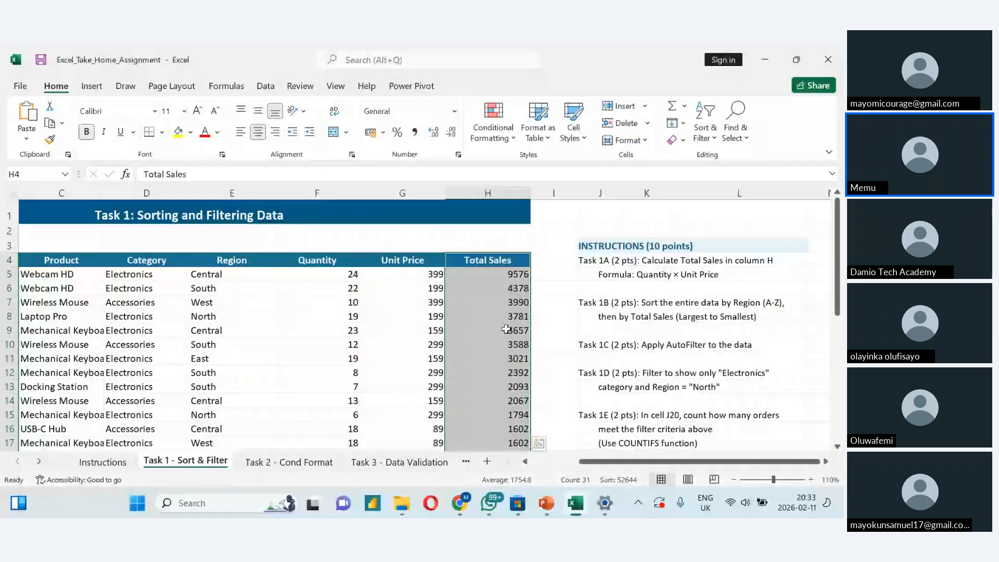
- Check the sorted rows down to row 34, and undo both the Total Sales sort and the Region sort
click(416, 373)
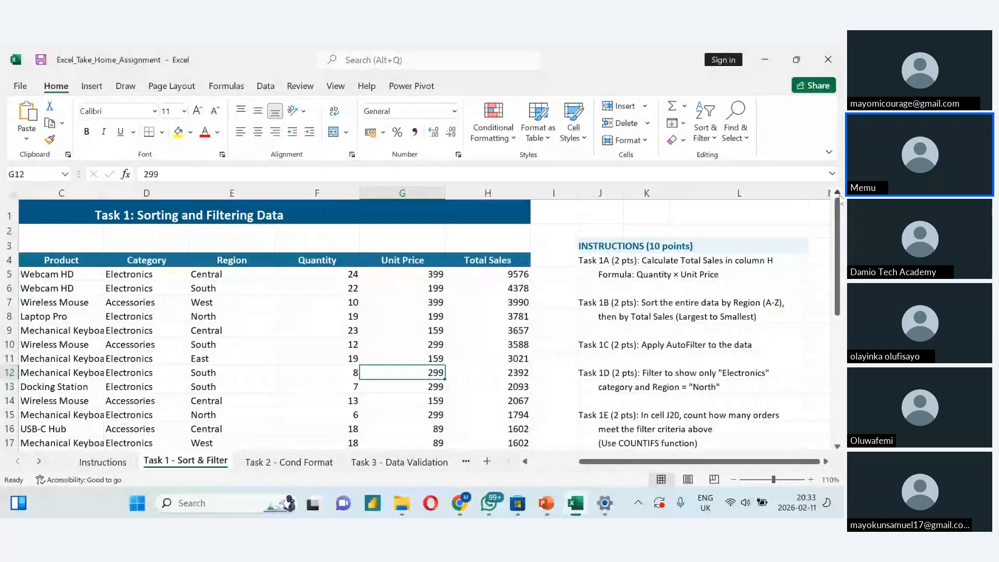
drag(837, 261, 839, 301)
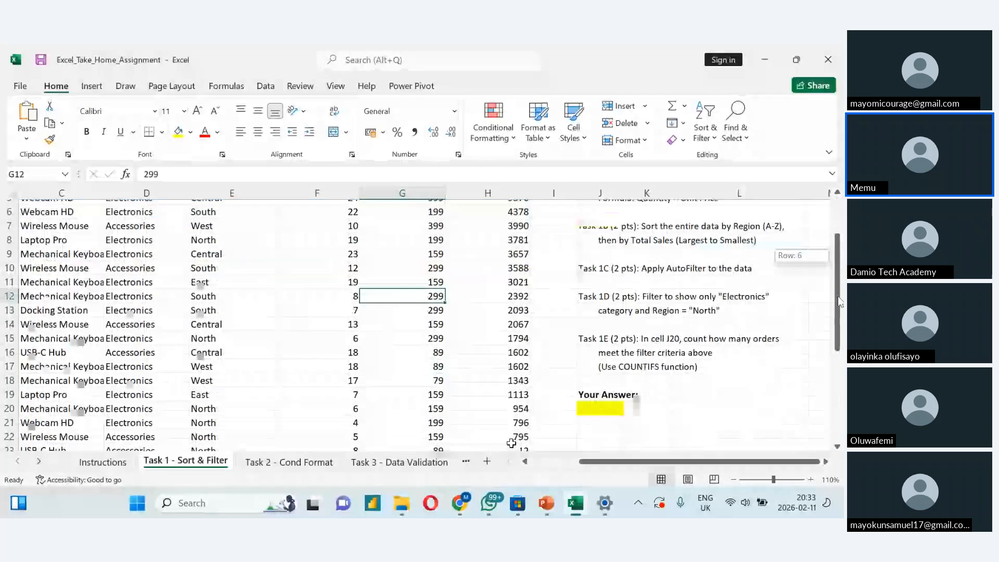
drag(839, 302, 828, 442)
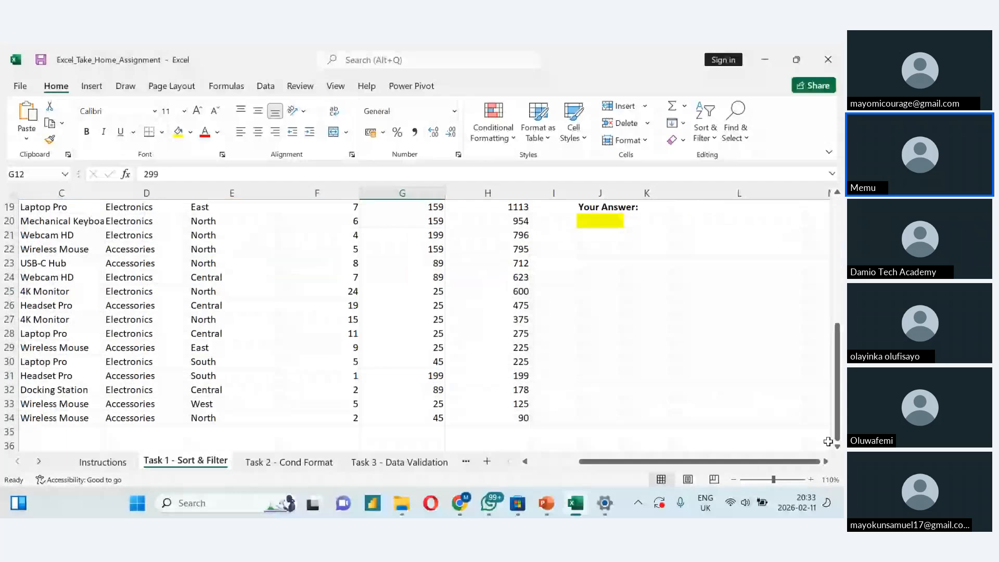
drag(827, 441, 823, 313)
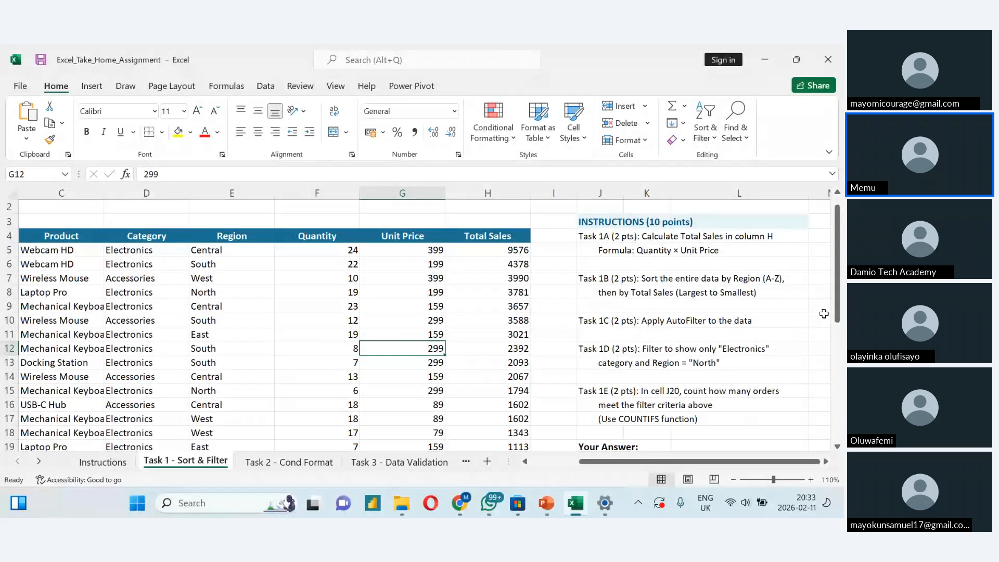
key(ctrl+z)
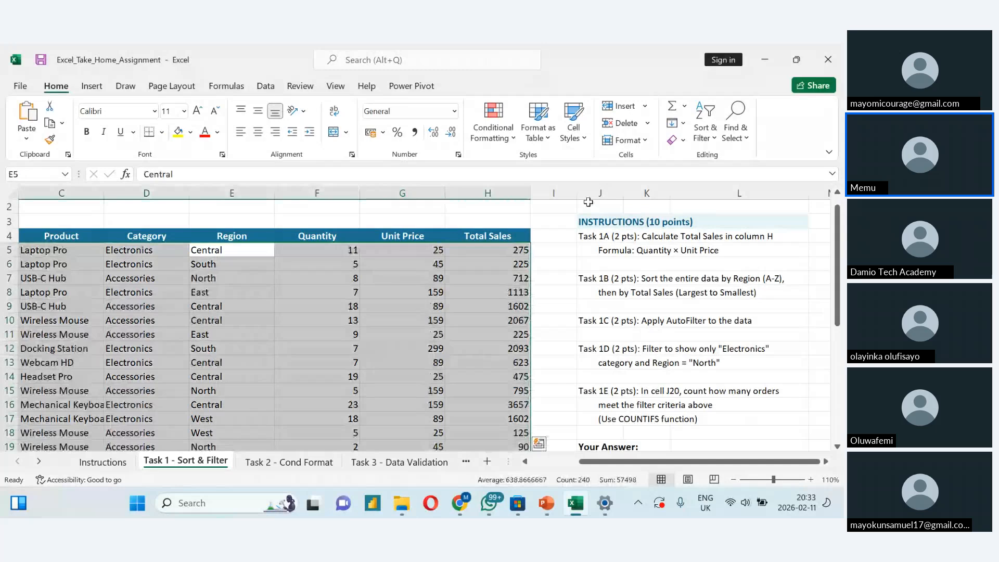
click(374, 290)
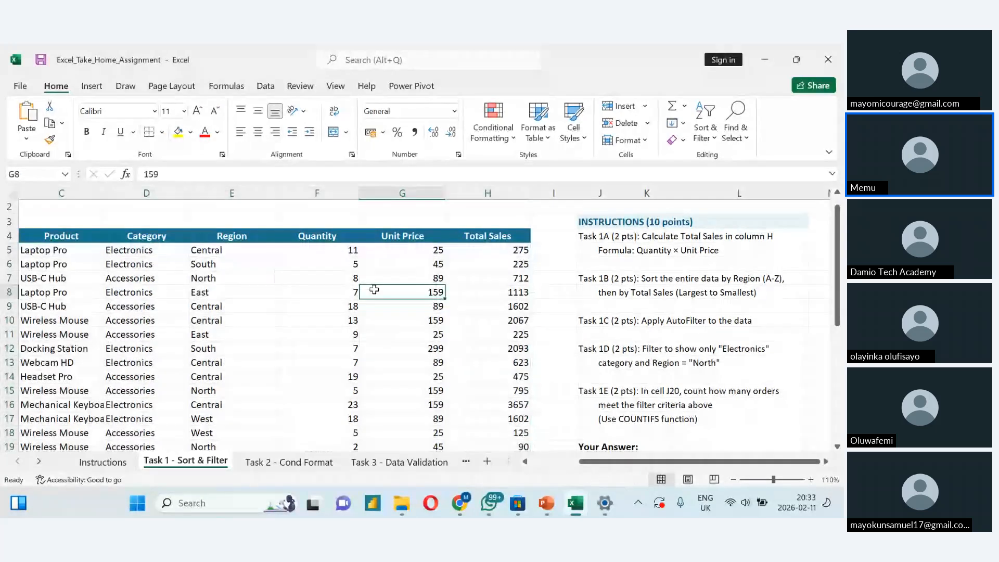
click(43, 240)
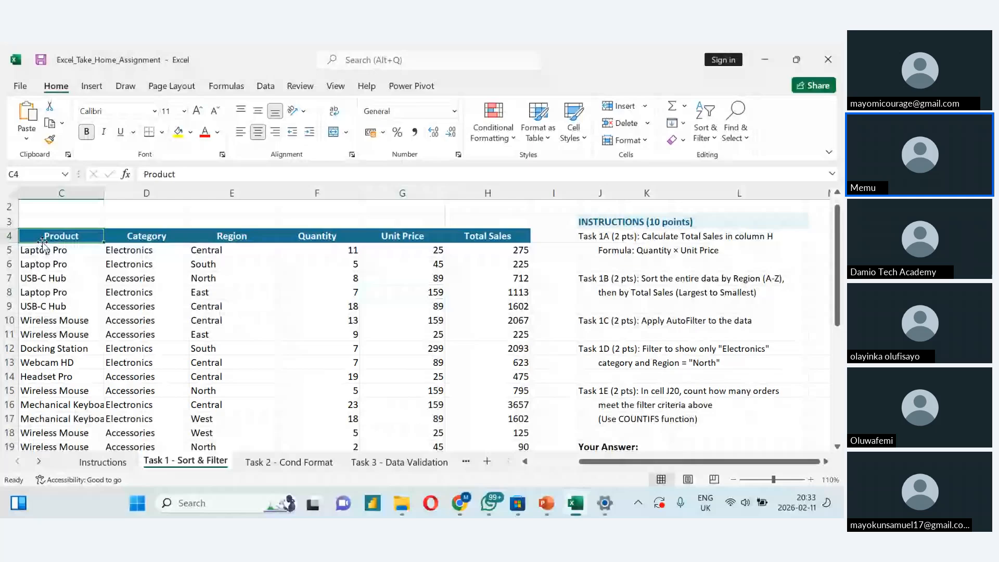
- Select the whole sales table from the Order ID header in A4 to H34 and open a custom sort for it
key(Left)
key(Left)
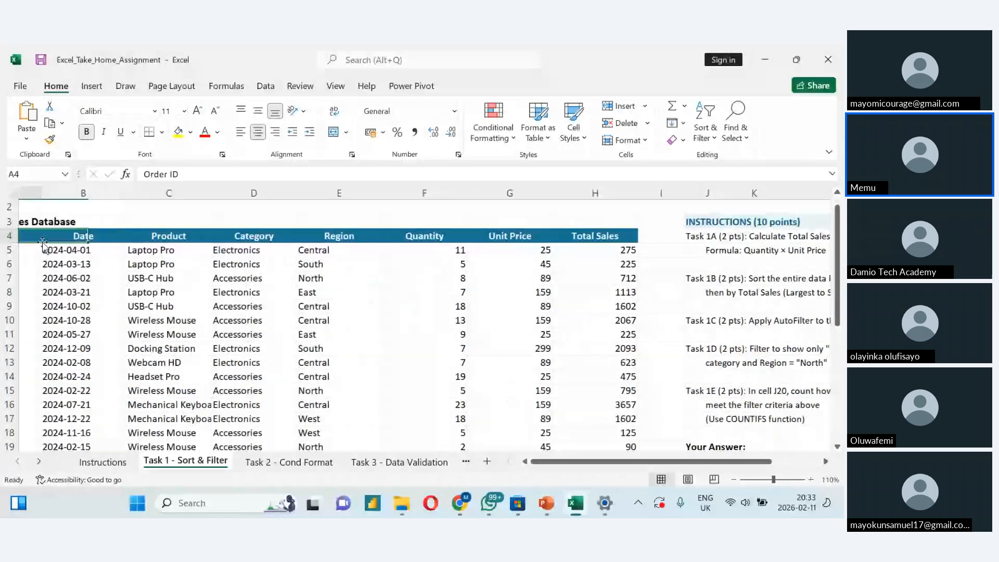
key(ctrl+shift+Right)
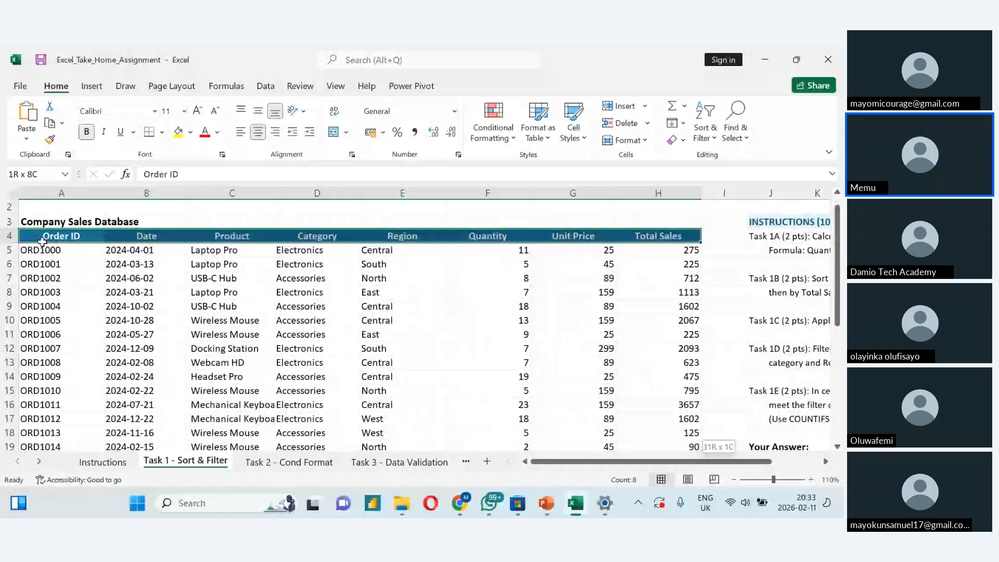
key(ctrl+shift+Down)
click(705, 130)
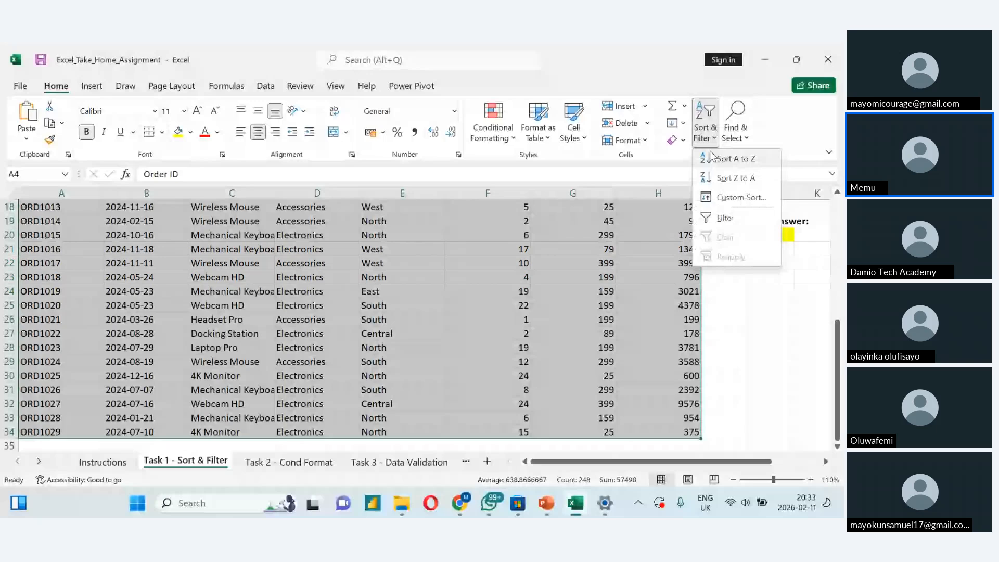
click(738, 197)
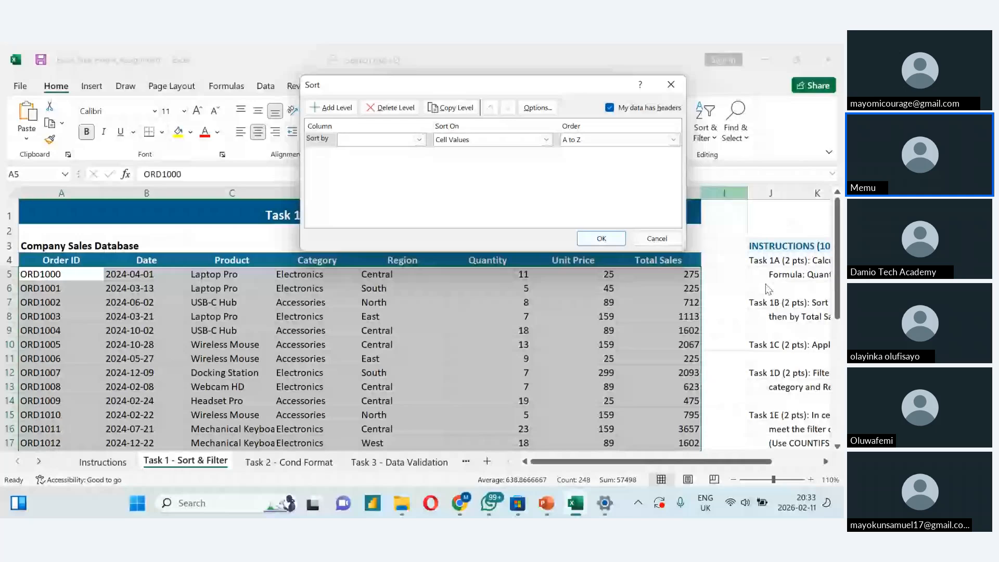
click(671, 85)
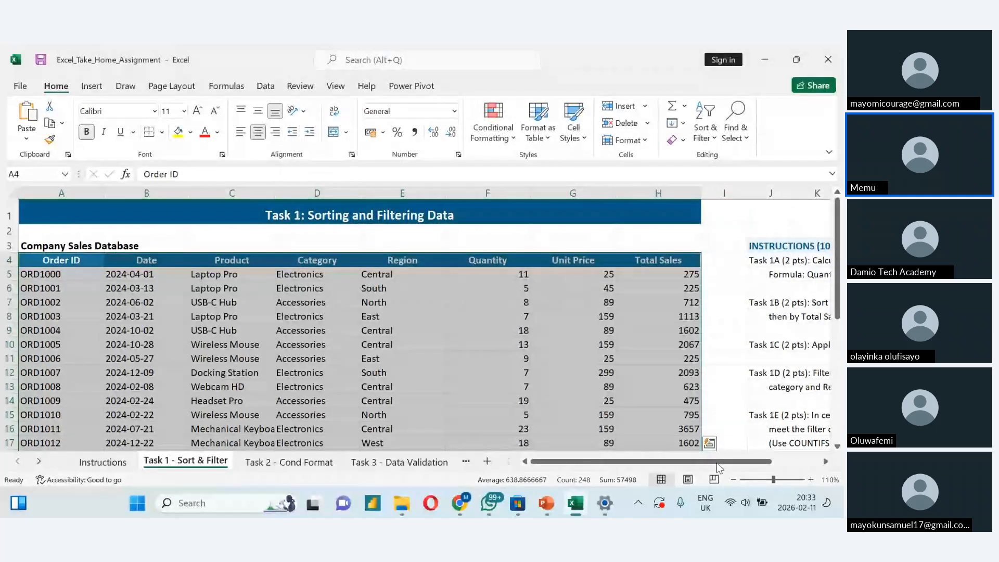
drag(716, 463, 764, 463)
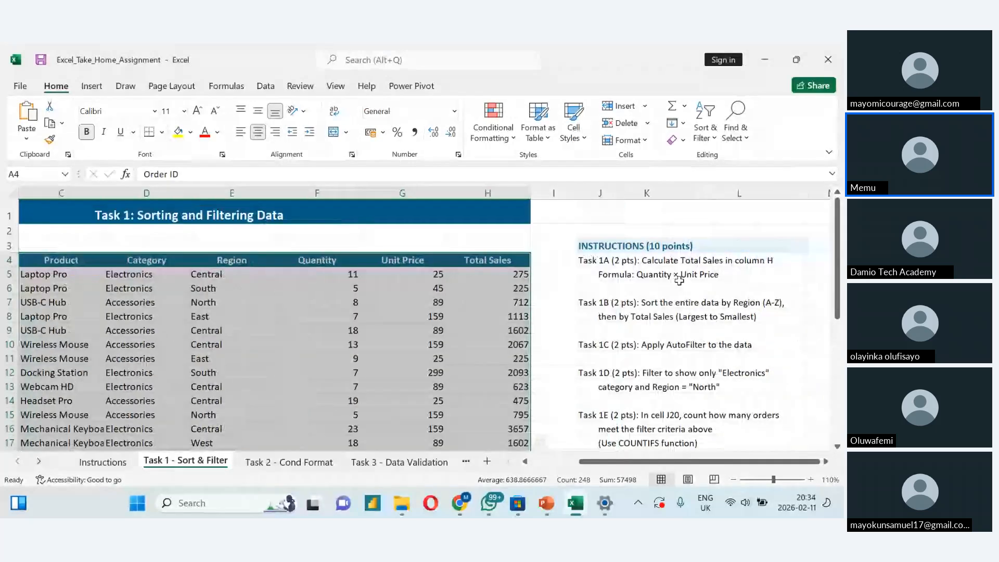
click(721, 201)
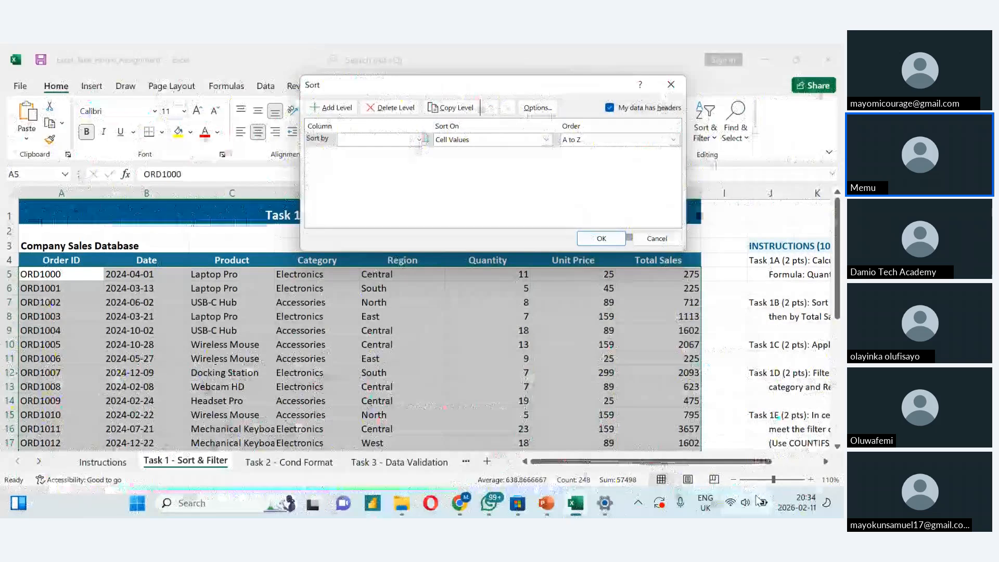
- Set the first sort level to the Region column, sorted on cell values from A to Z
click(419, 139)
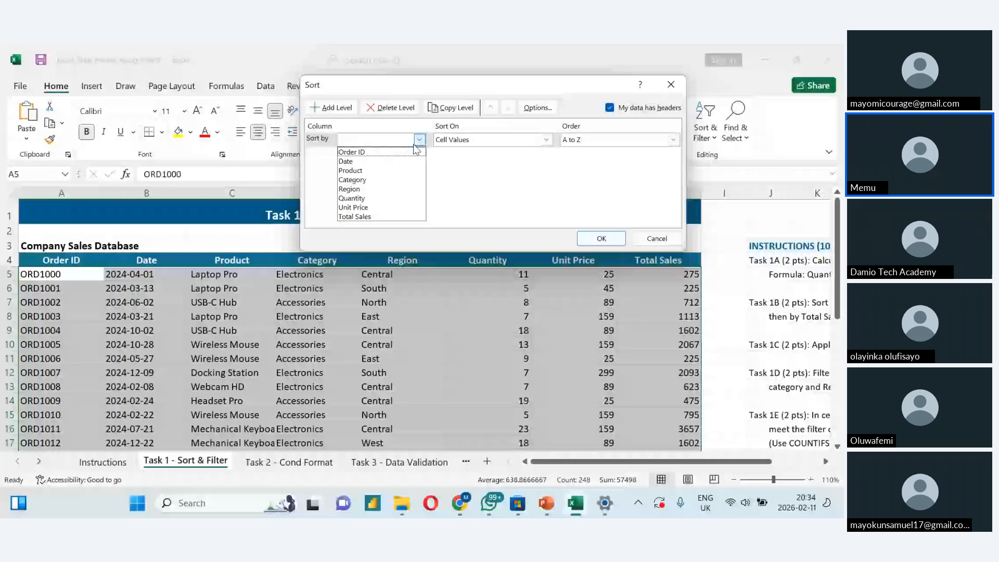
click(545, 140)
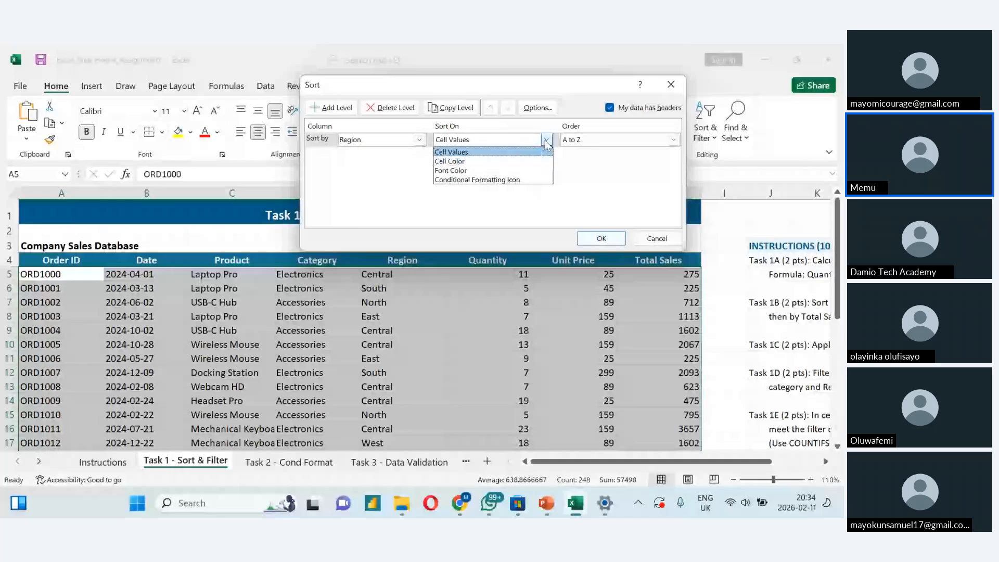
click(546, 141)
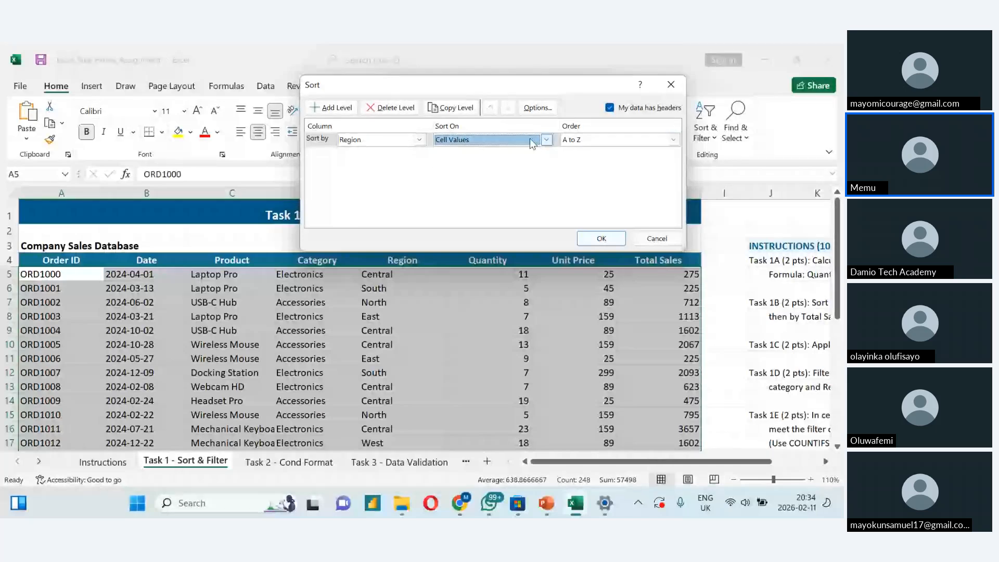
- Add a second sort level on Total Sales, ordered from largest to smallest, and apply the sort
click(333, 107)
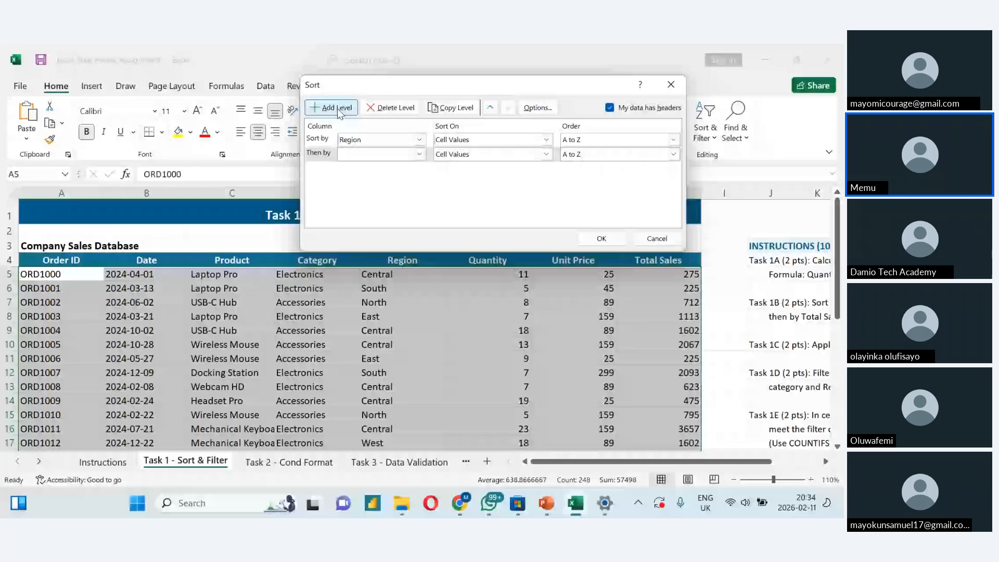
click(420, 155)
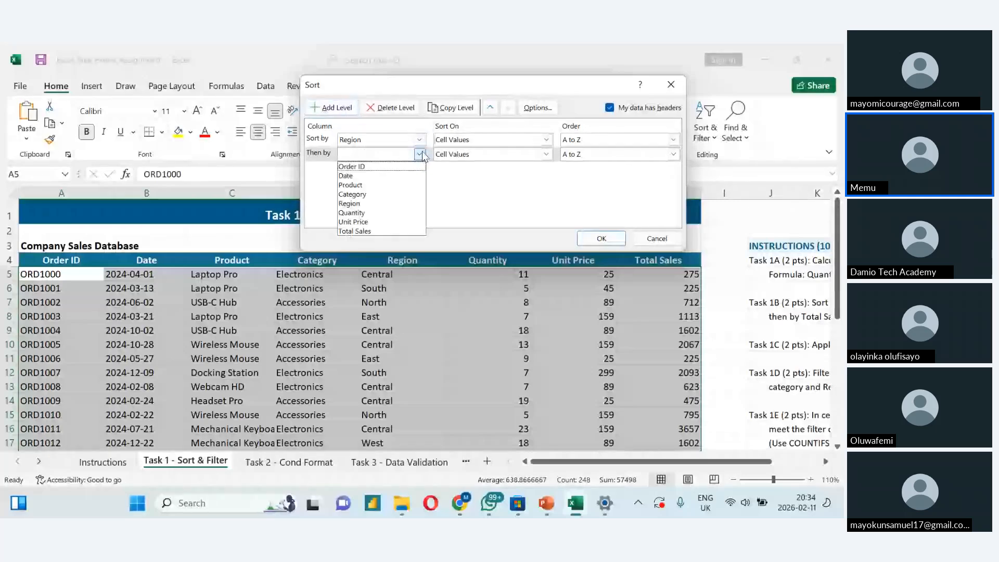
click(354, 231)
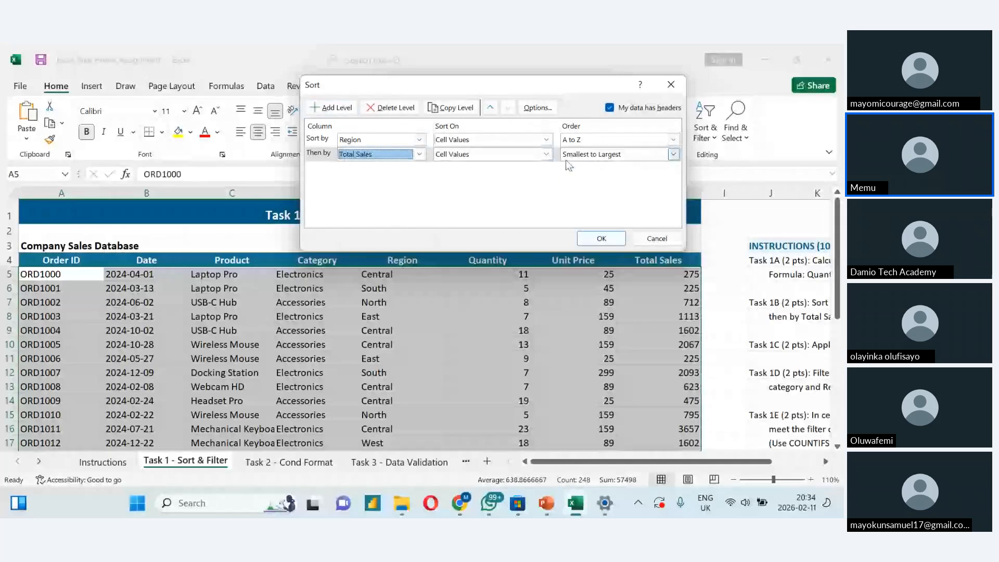
click(673, 154)
click(636, 179)
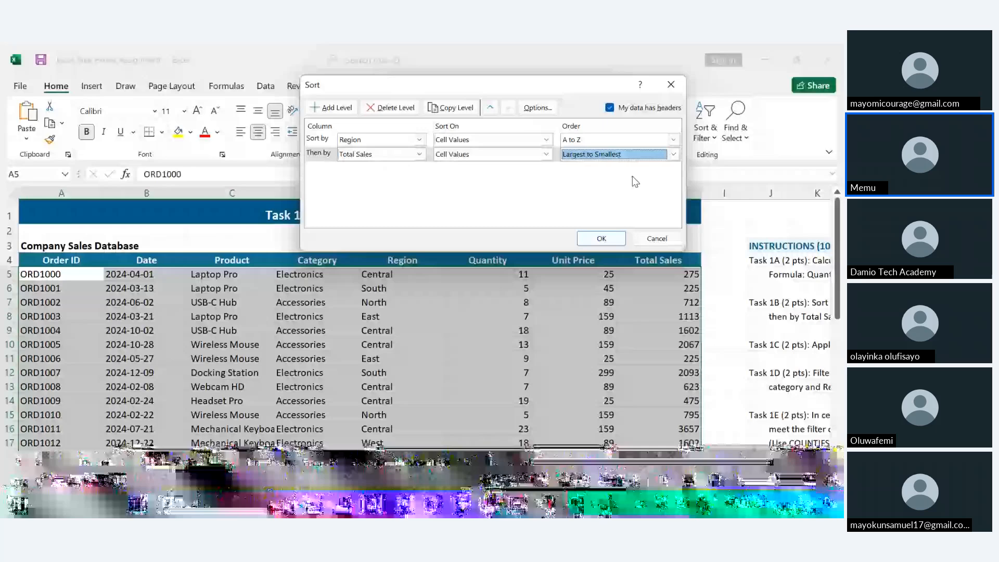
key(Return)
click(637, 349)
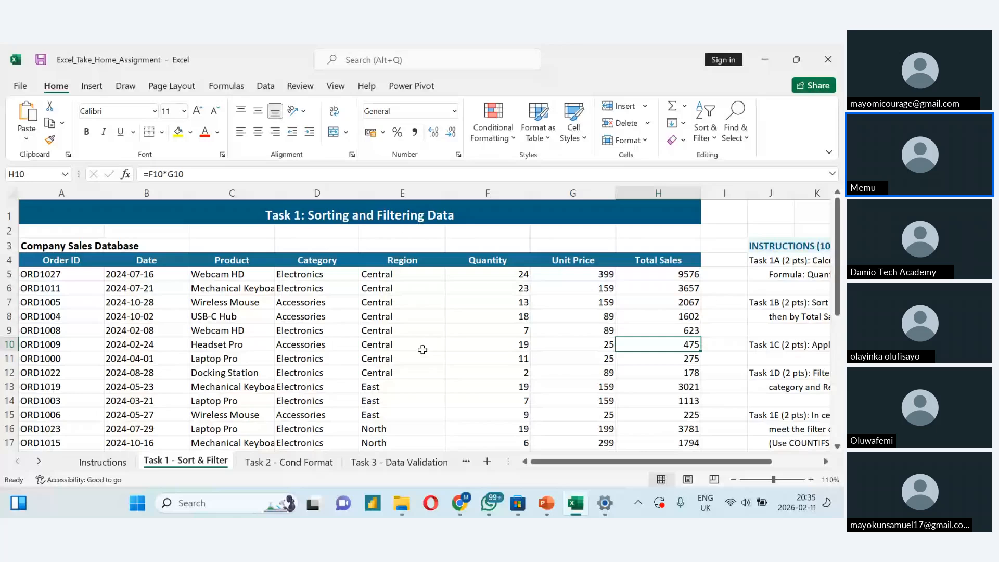
- Apply AutoFilter to the whole sales table, from the header row 4 down to row 34
scroll(422, 350, right, 2)
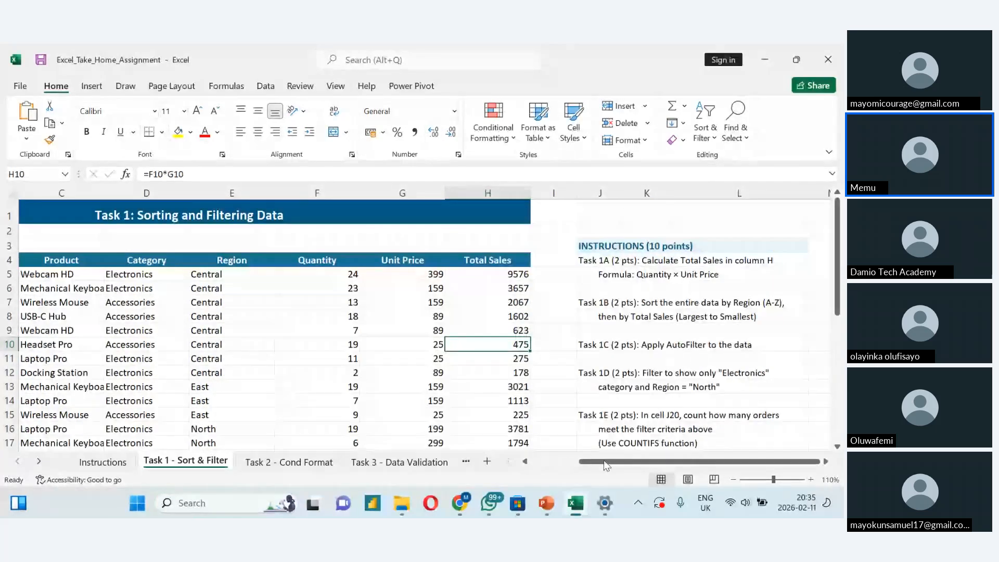
drag(605, 465, 555, 461)
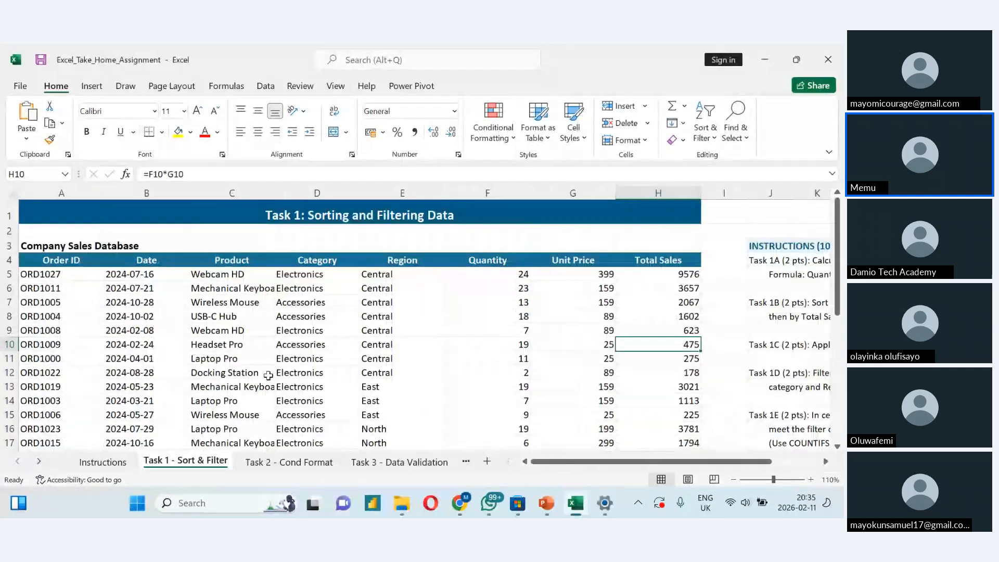
click(63, 260)
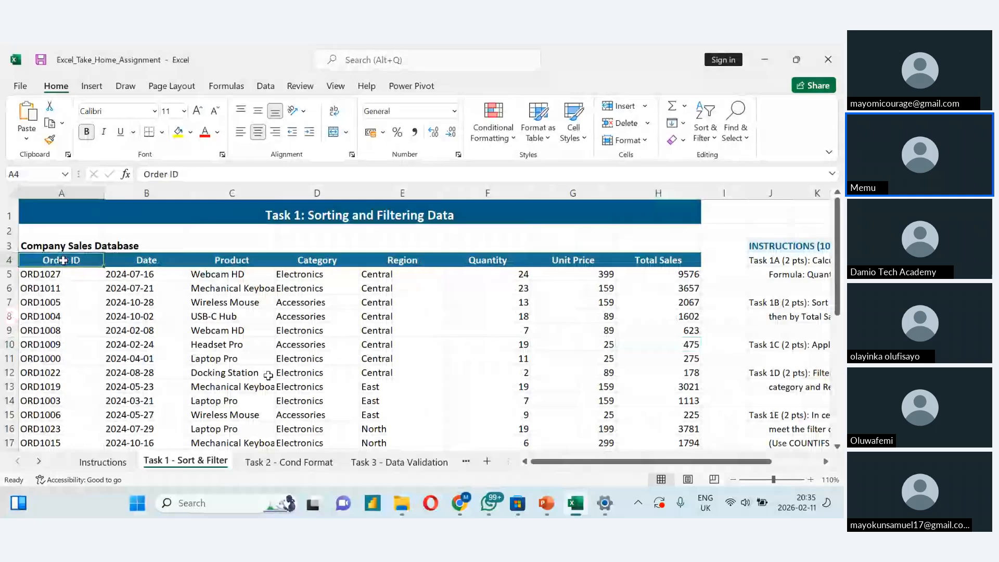
key(ctrl+shift+Right)
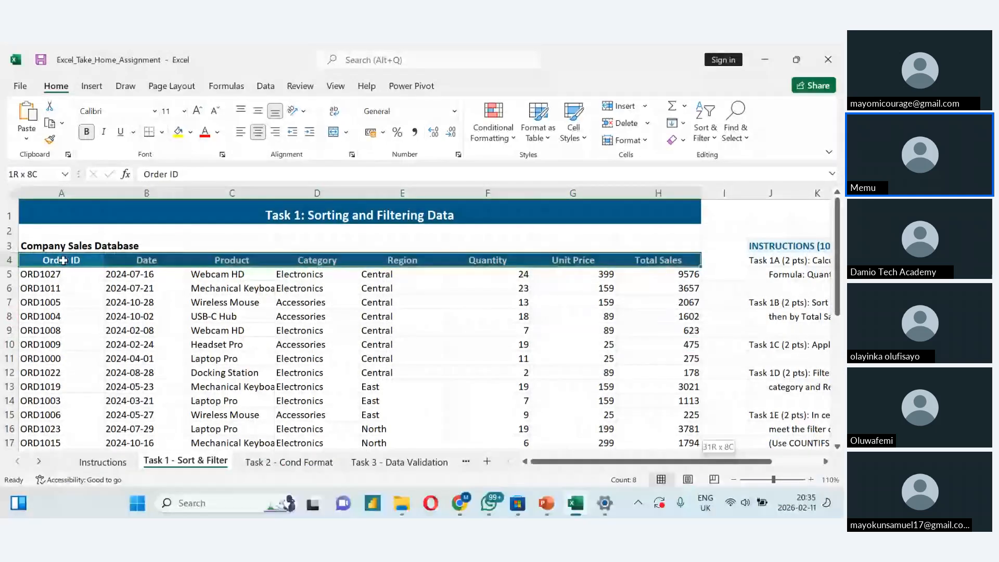
key(ctrl+shift+Down)
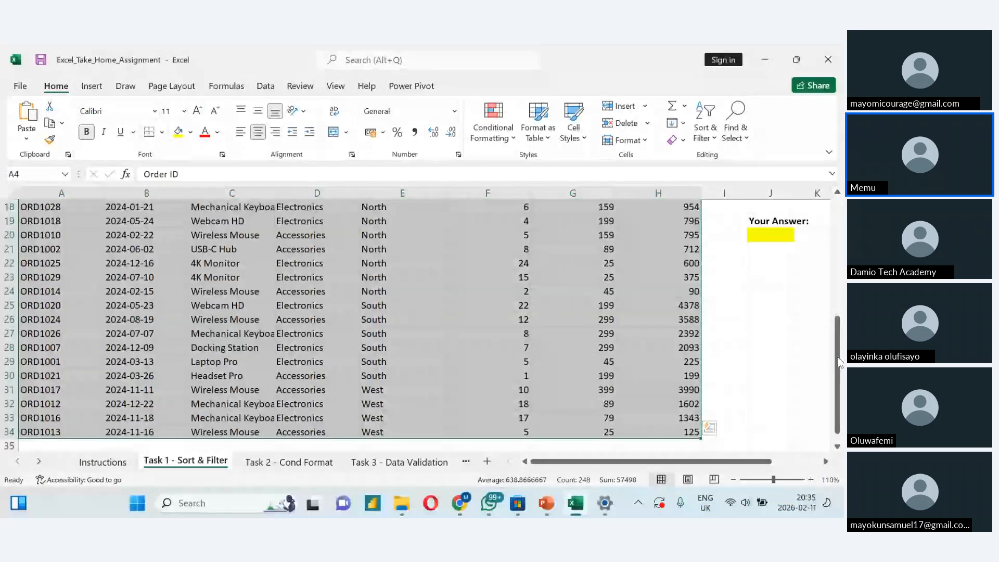
drag(839, 362, 830, 246)
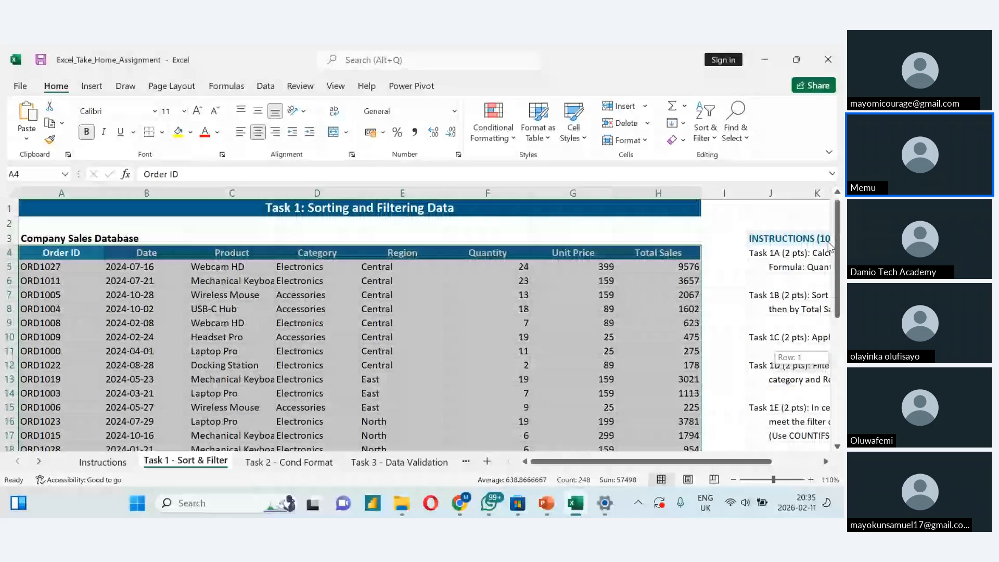
click(702, 136)
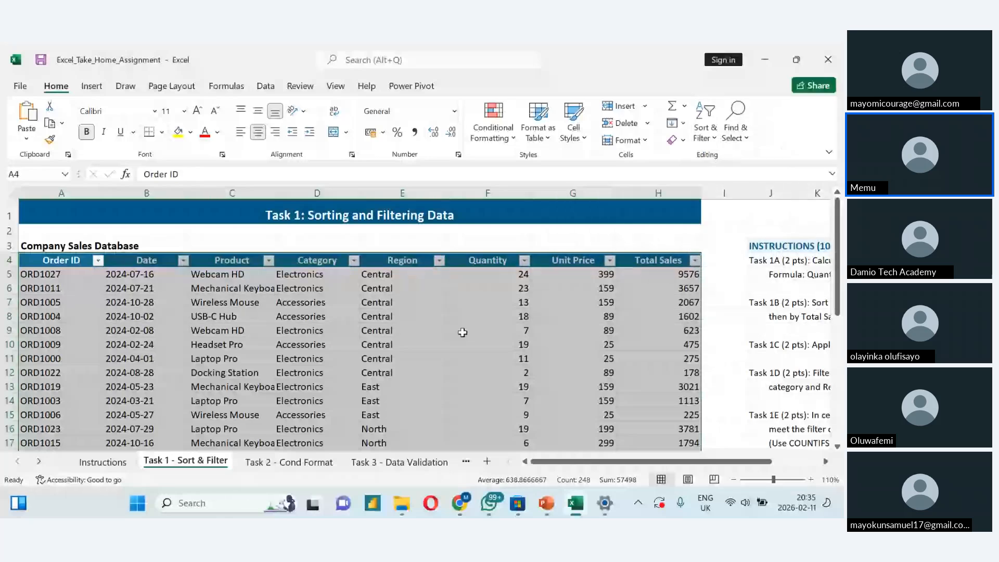
click(463, 332)
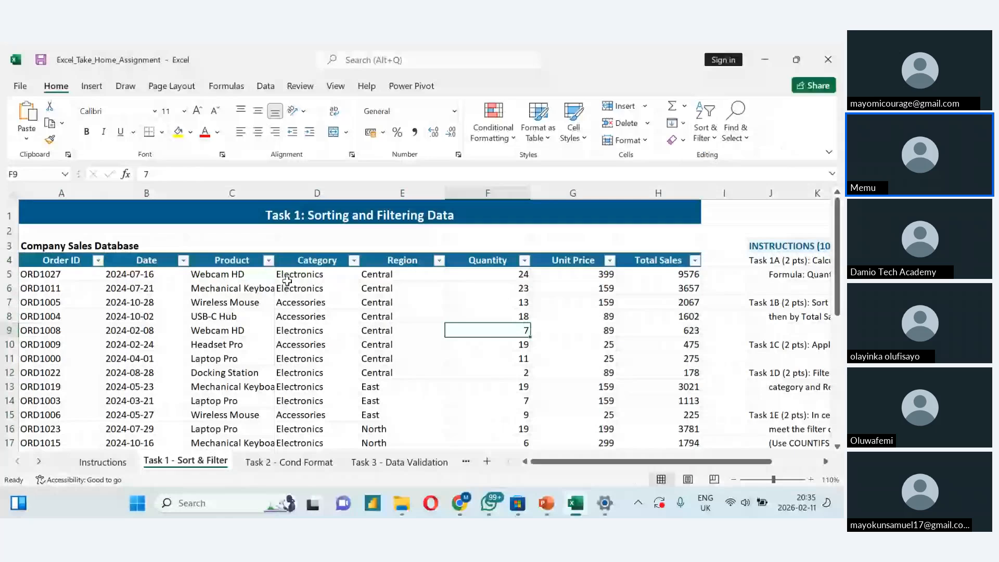
- Try filtering the Product column to show only Laptop Pro, and undo that filter
click(183, 260)
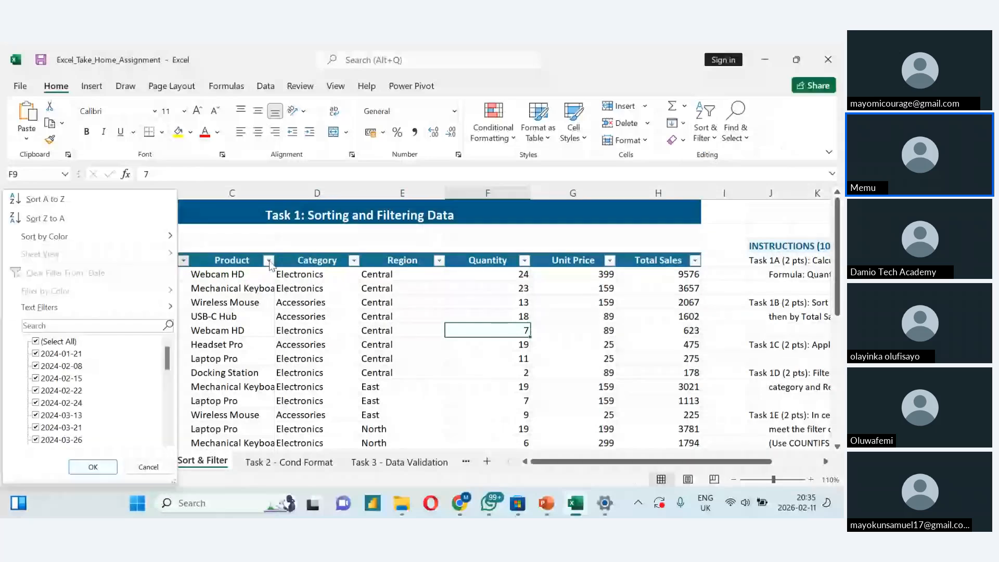
click(270, 264)
click(269, 260)
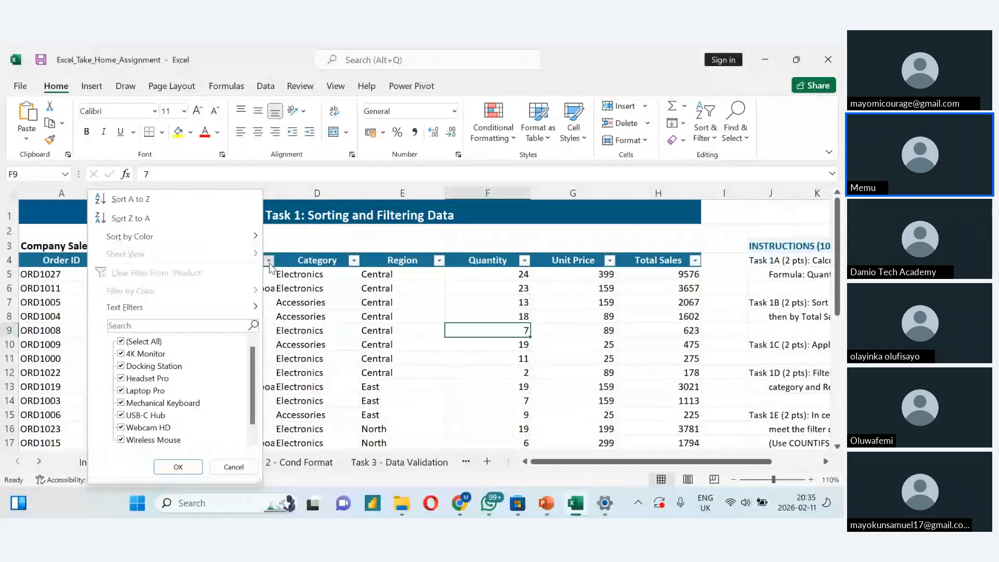
click(121, 342)
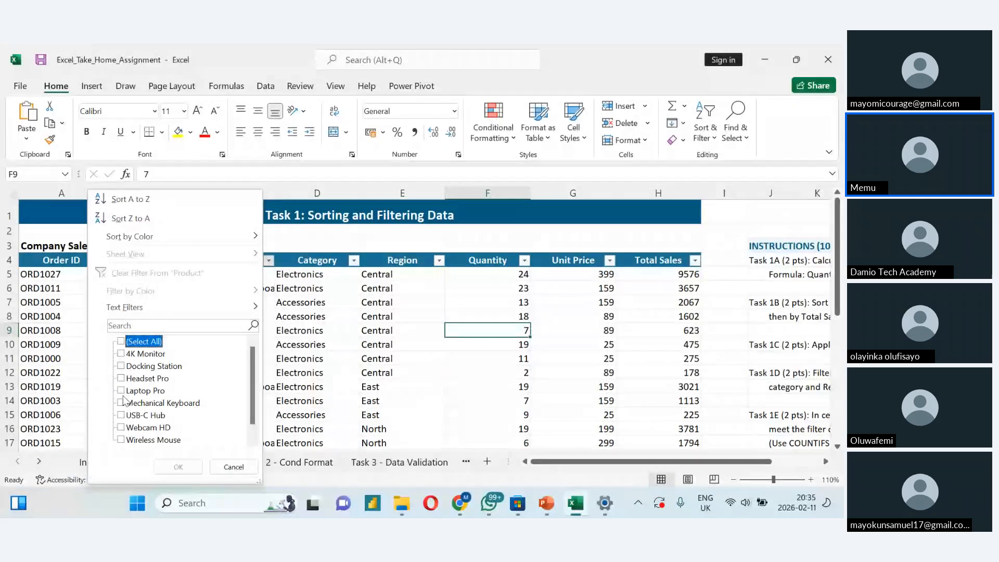
click(121, 390)
click(176, 467)
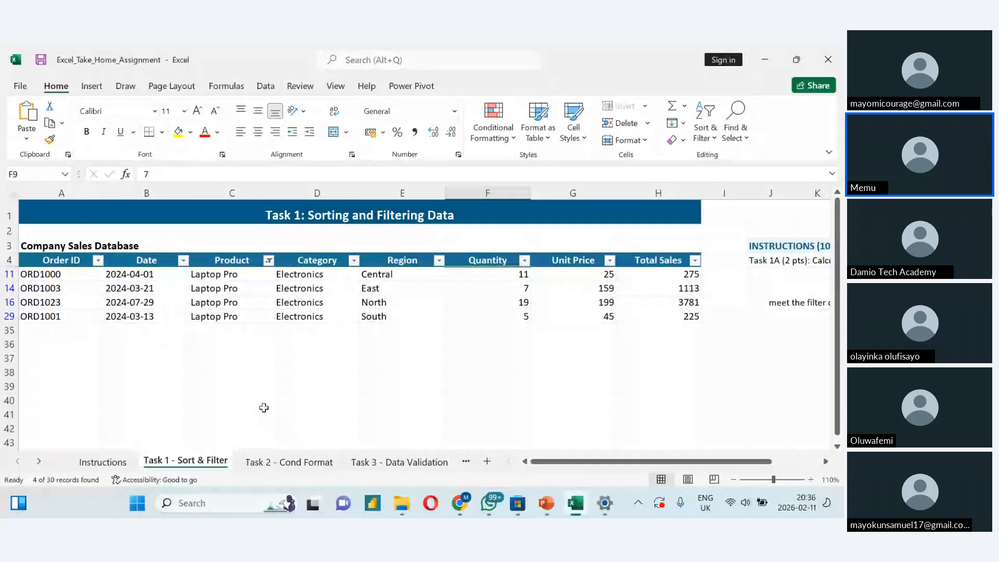
key(ctrl+z)
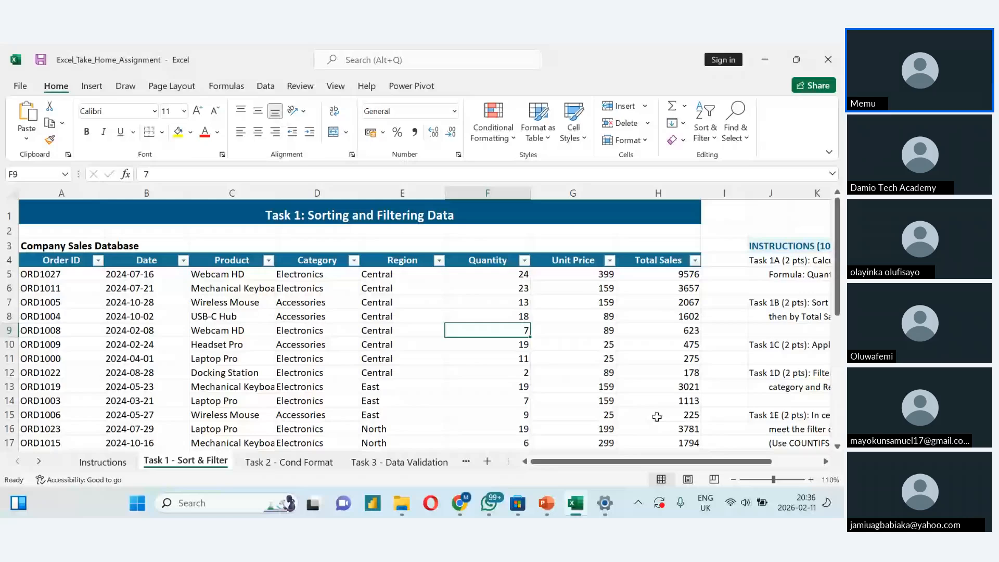
- Check the Task 1D instruction and filter the Category column to show only Electronics
scroll(657, 417, right, 2)
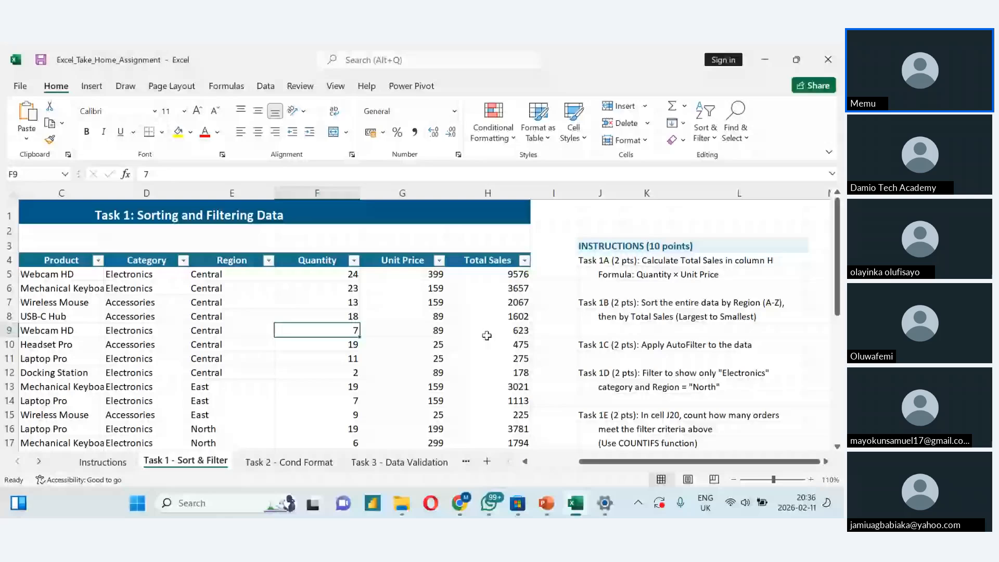
drag(590, 462, 553, 467)
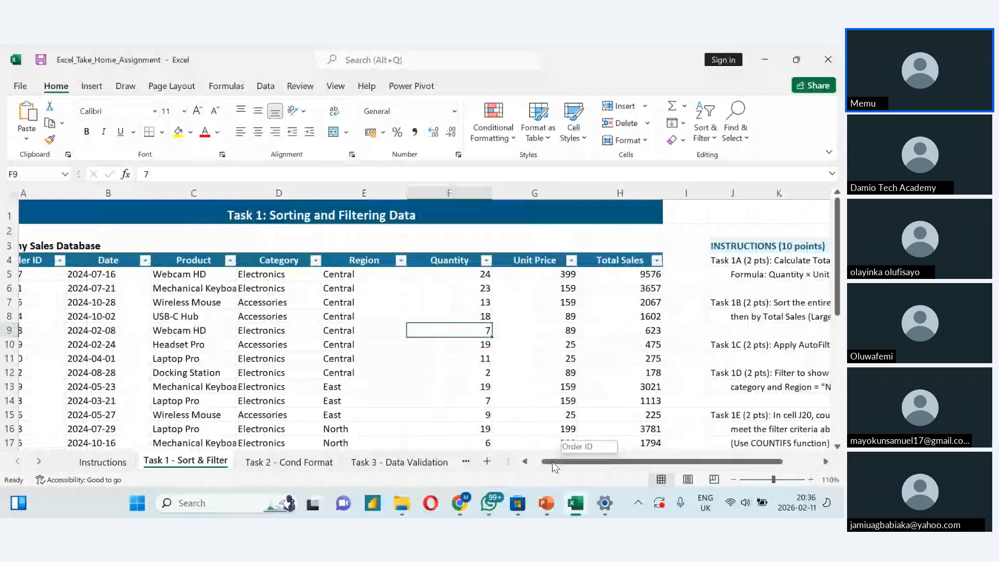
drag(552, 461, 541, 462)
click(353, 260)
click(245, 355)
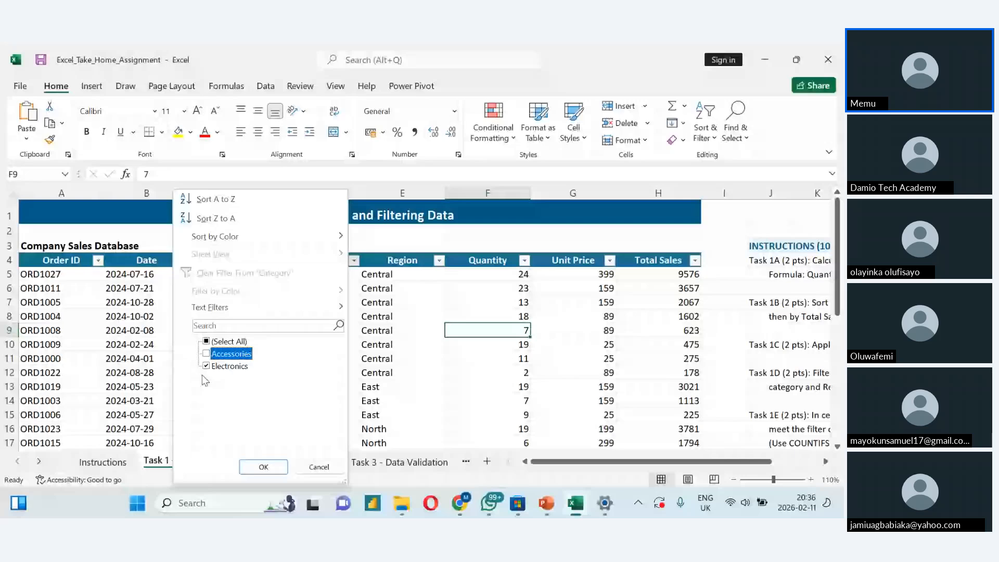
click(259, 471)
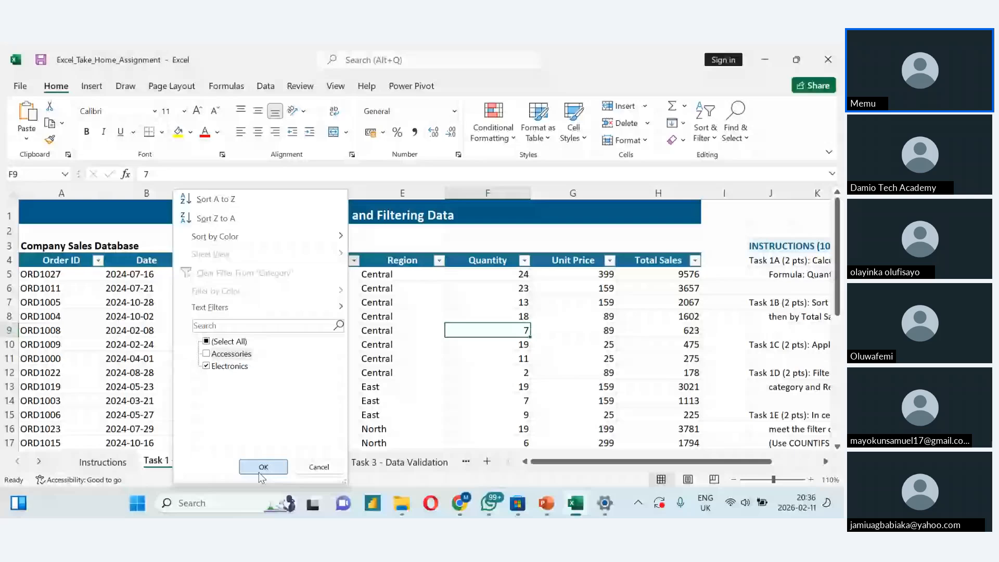
click(262, 467)
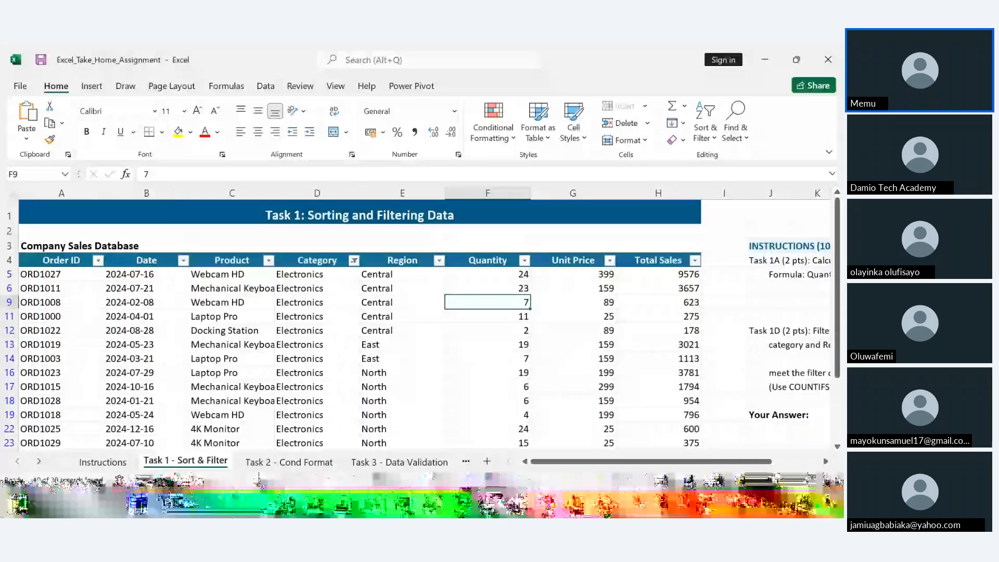
- Filter the Region column to show only the North orders
click(439, 260)
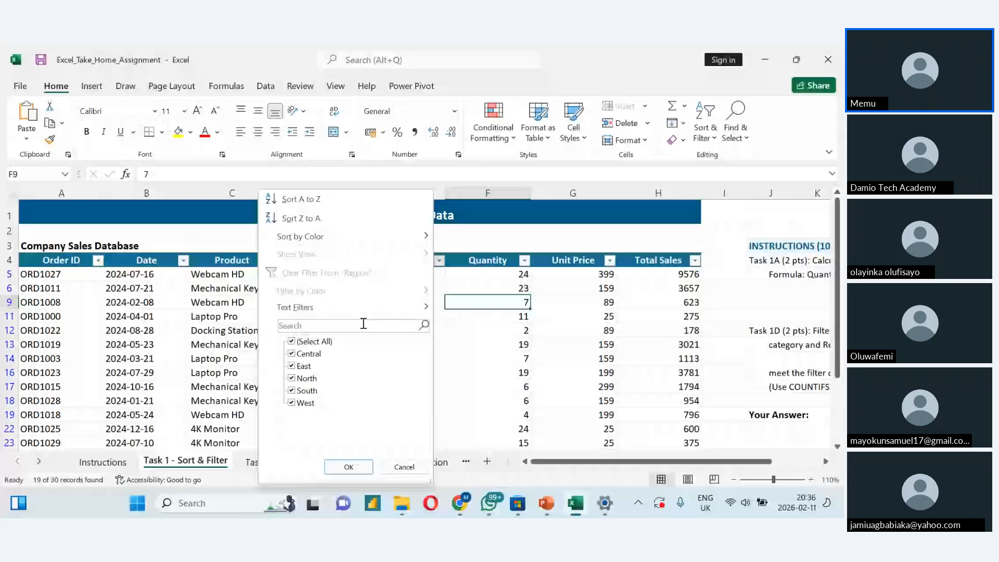
click(292, 341)
click(292, 378)
click(344, 467)
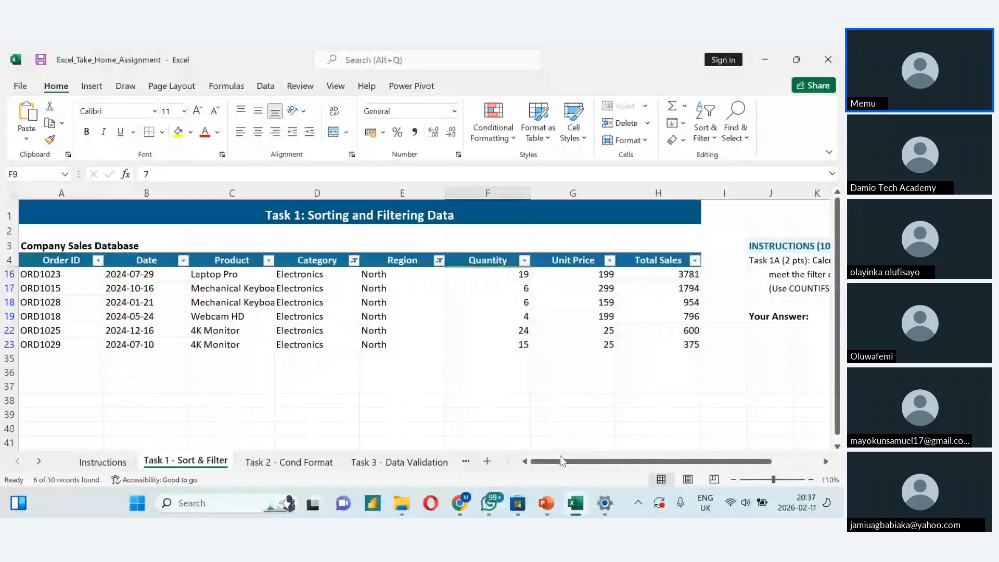
- Start a COUNT formula in cell J22 over the filtered Category cells D16:D23
drag(561, 460, 613, 465)
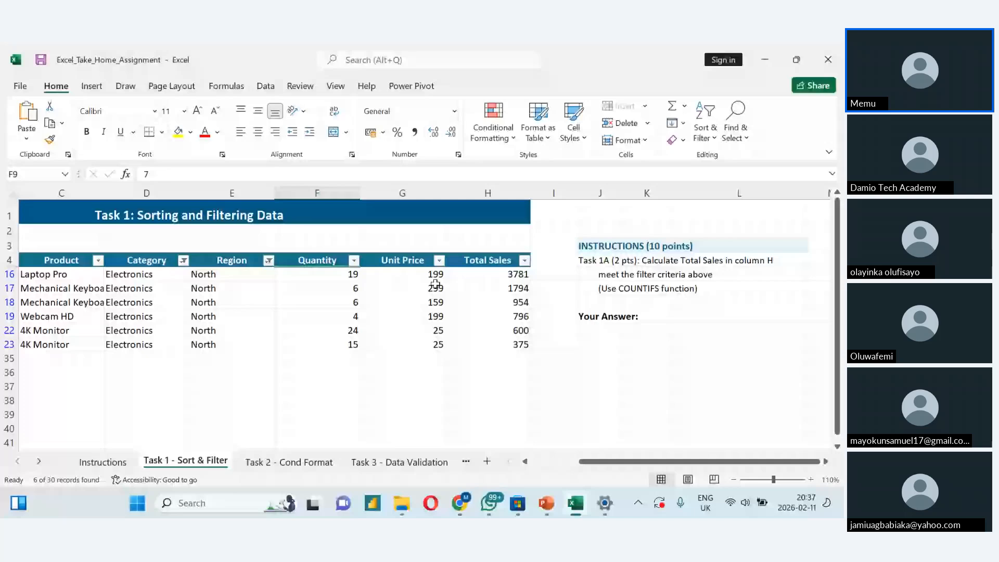
click(586, 332)
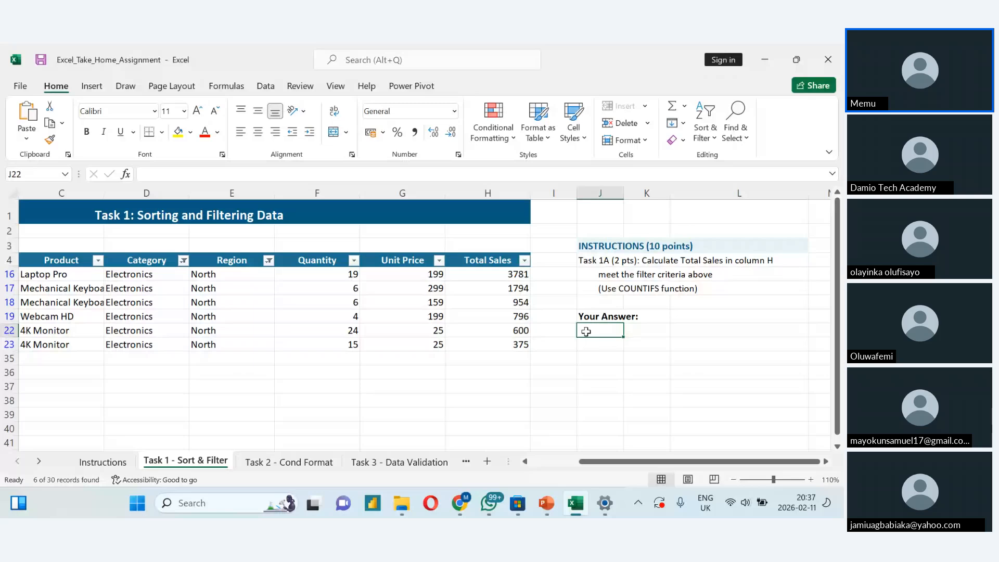
text(=)
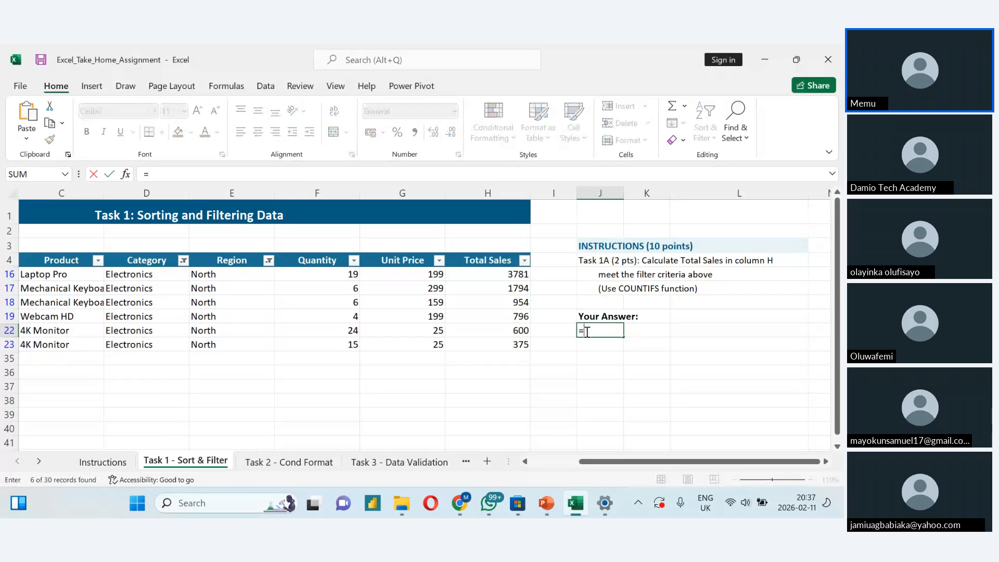
text(count)
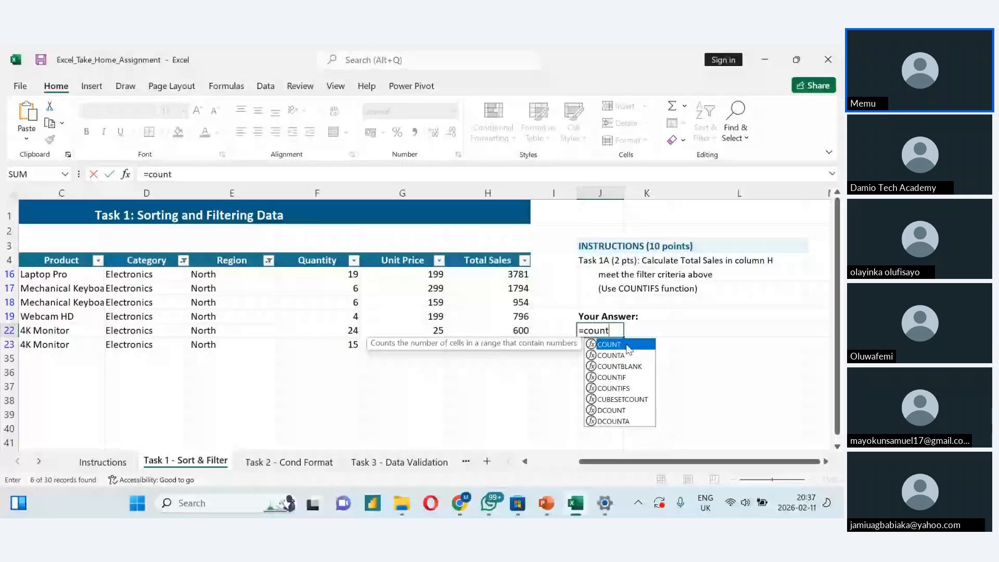
key(Tab)
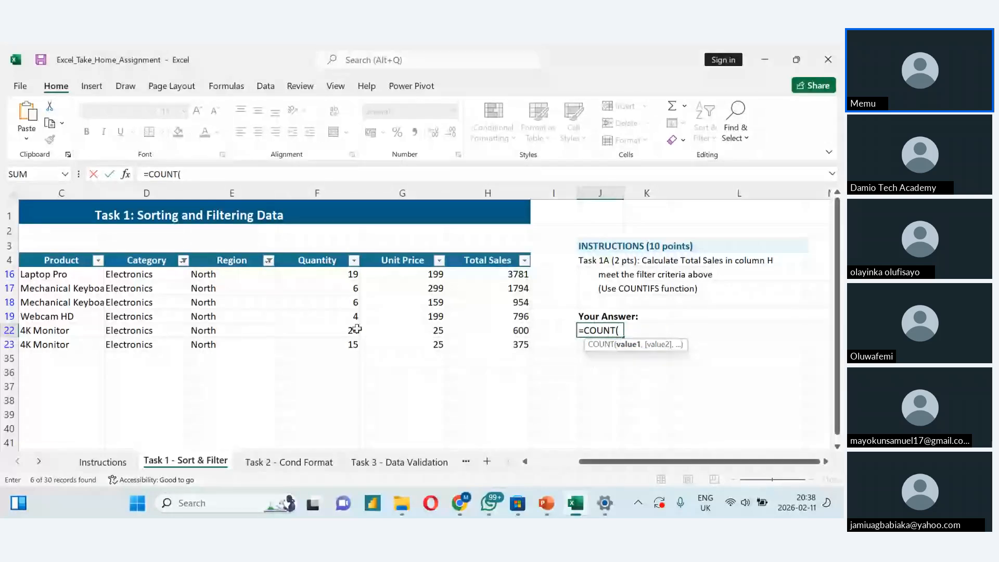
click(145, 261)
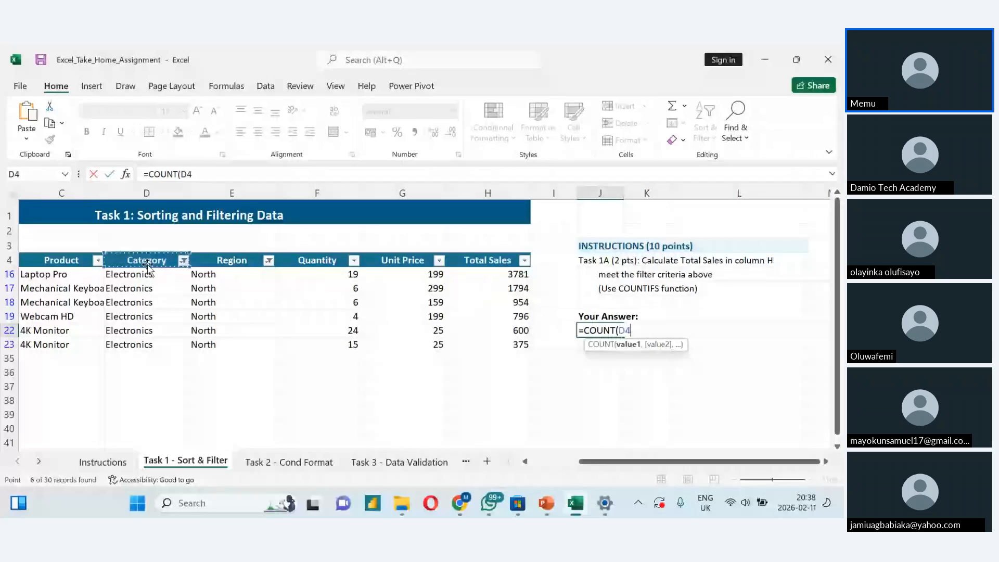
click(139, 275)
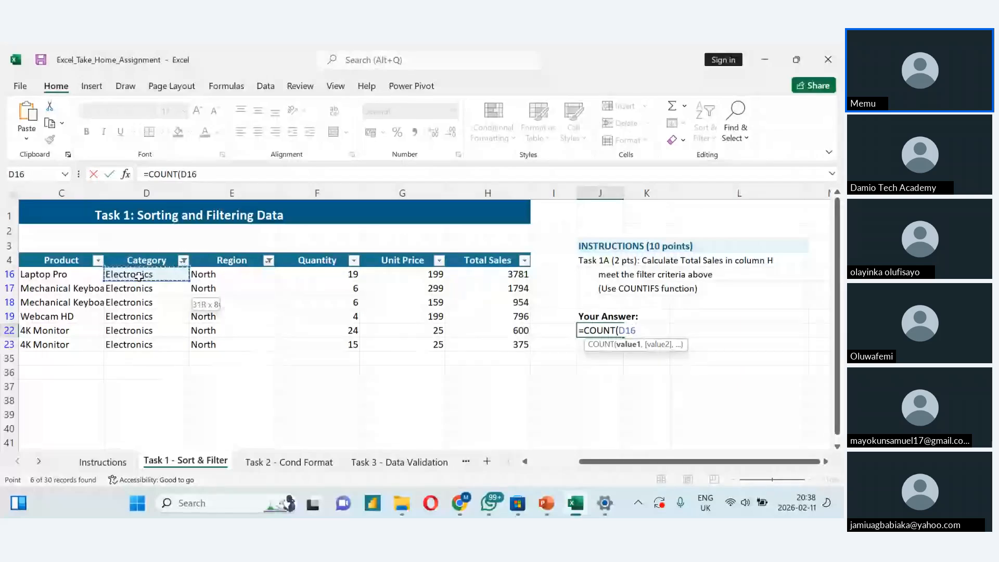
drag(140, 276, 140, 344)
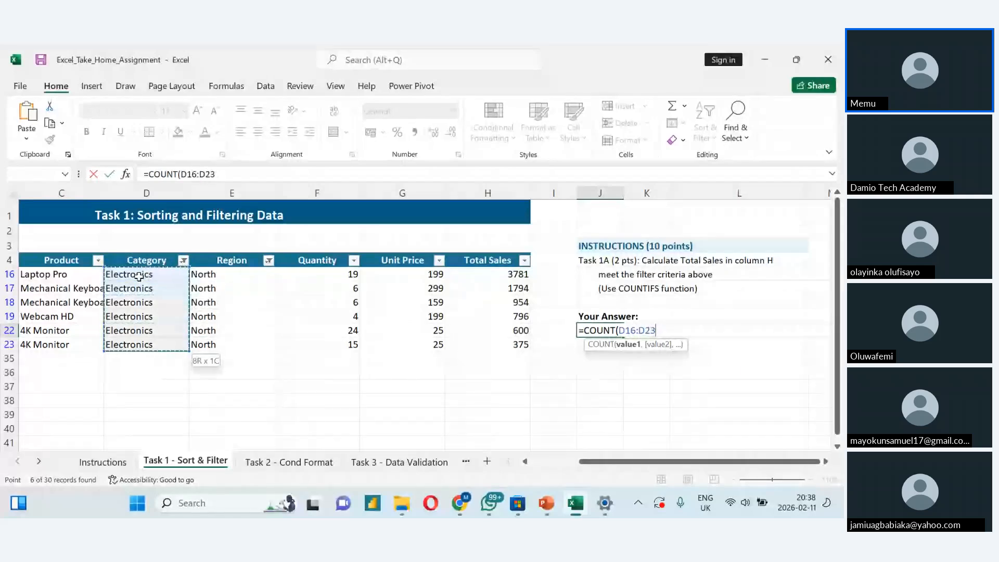
- Try adding a quoted criterion to the COUNT formula, remove it, and complete the formula as =COUNT(D16:D23)
text(,)
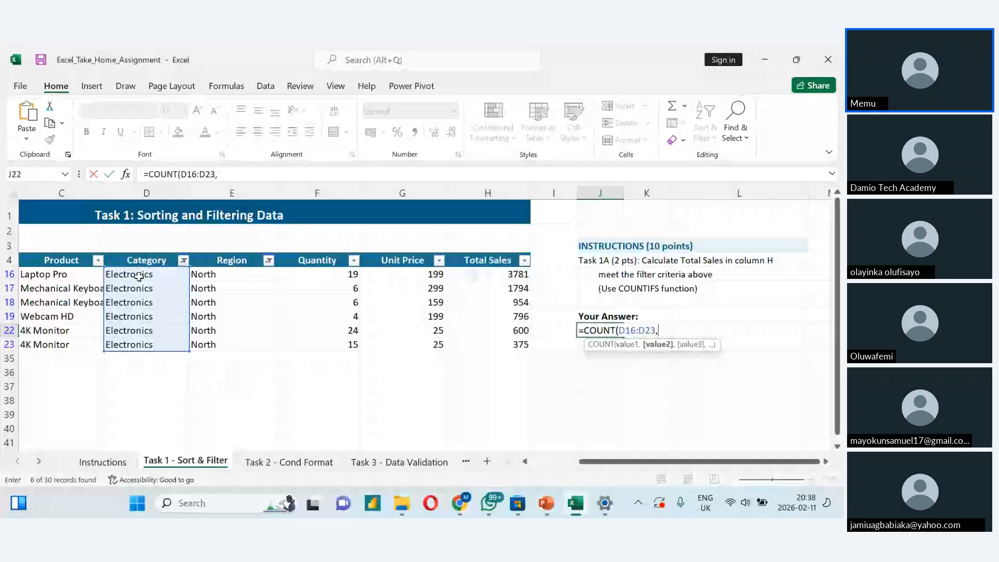
text(")
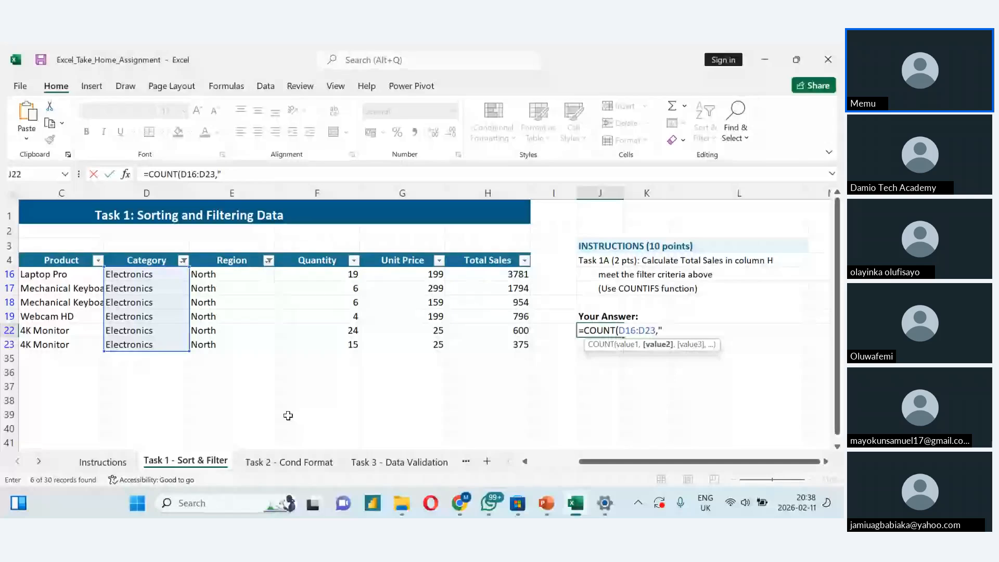
key(BackSpace)
key(BackSpace)
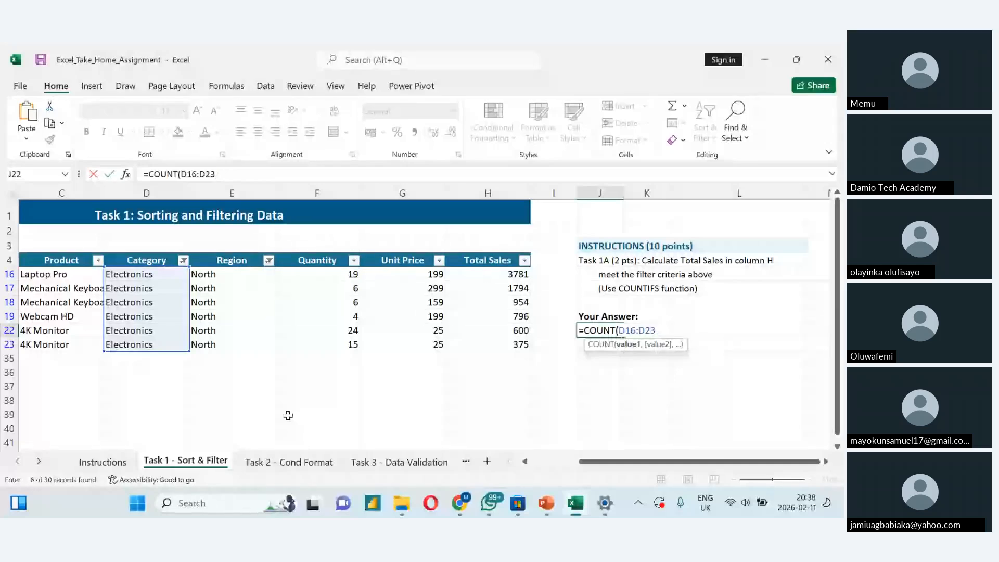
text(,")
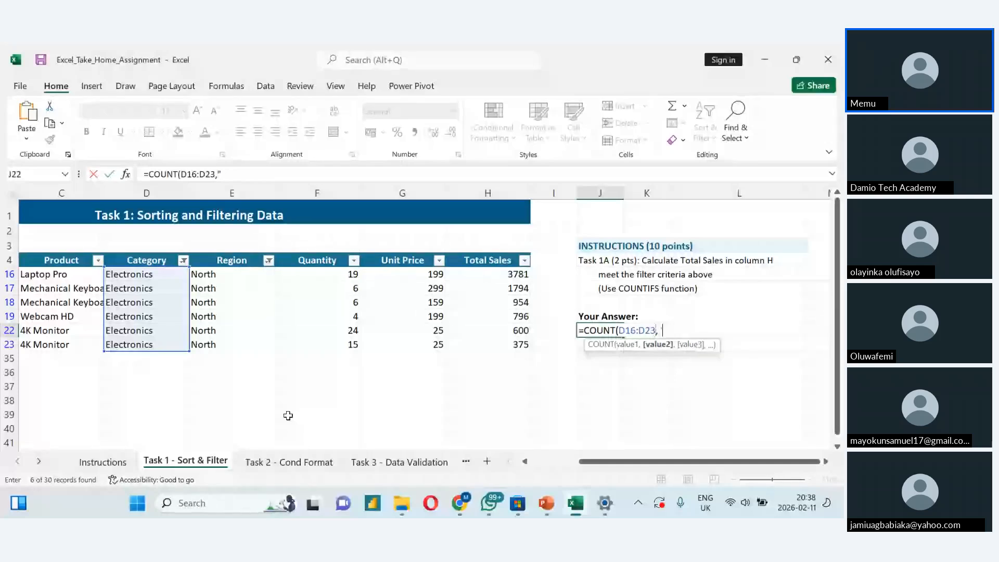
key(BackSpace)
key(BackSpace)
text())
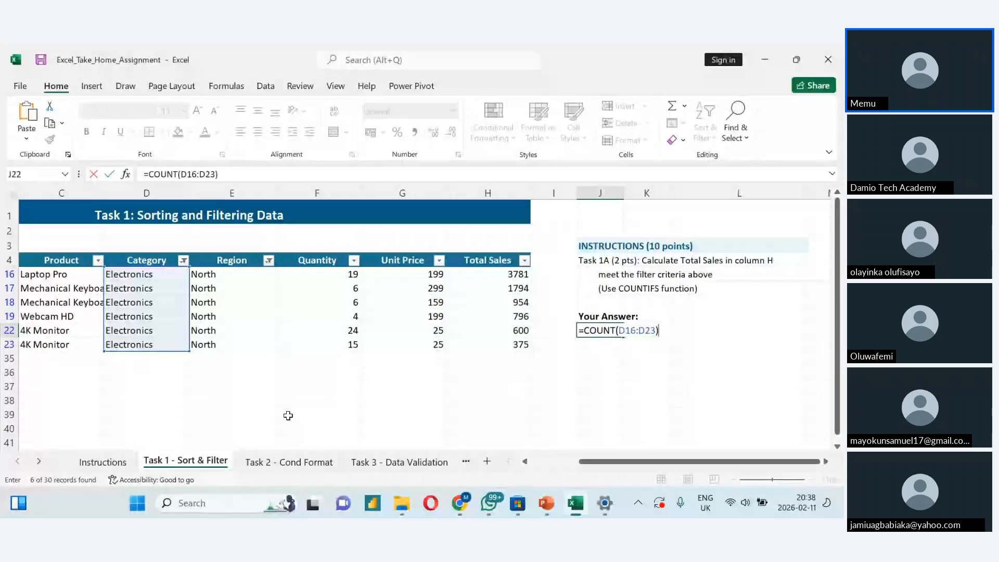
key(Return)
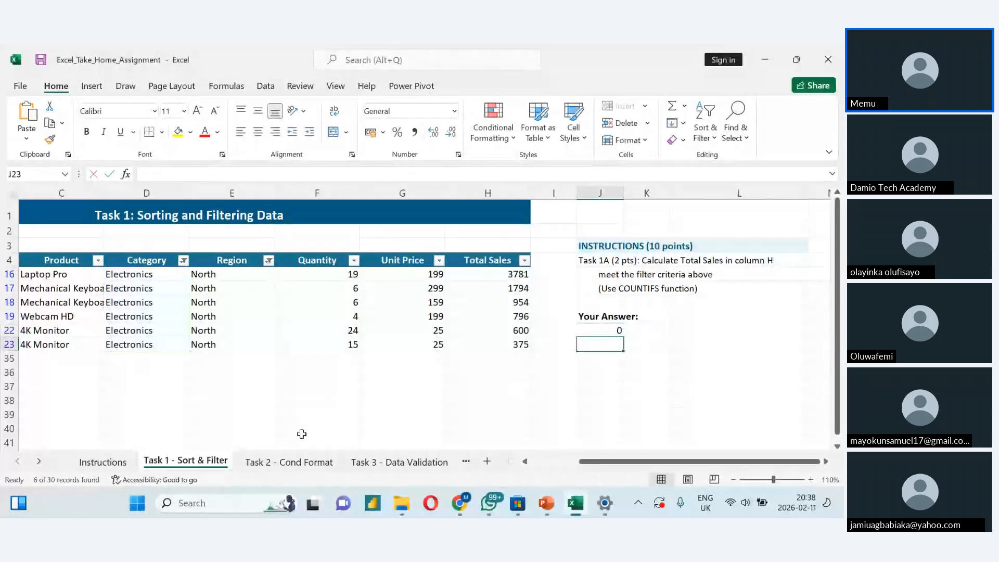
- Reopen cell J22 to check its COUNT formula
key(Up)
key(Up)
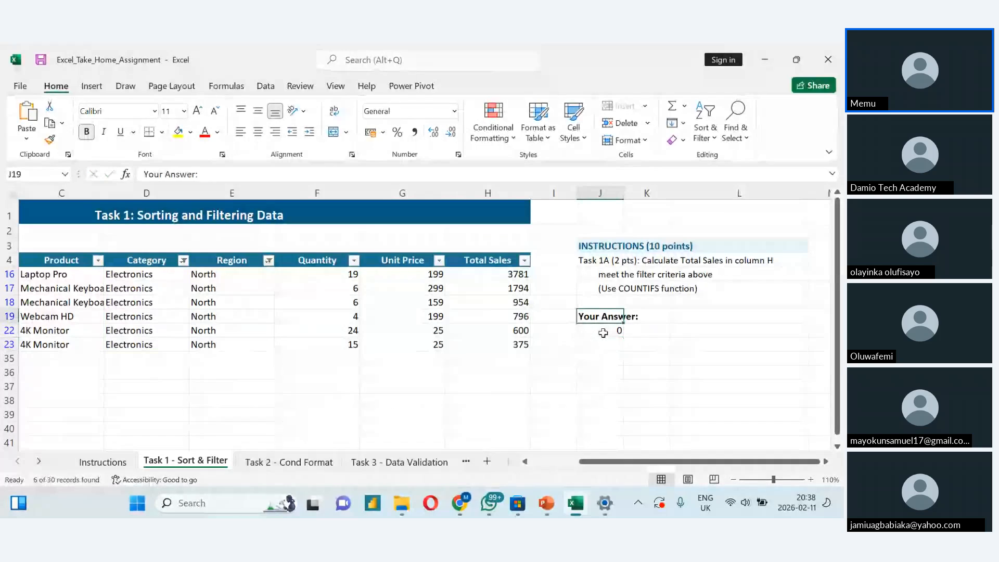
double_click(603, 332)
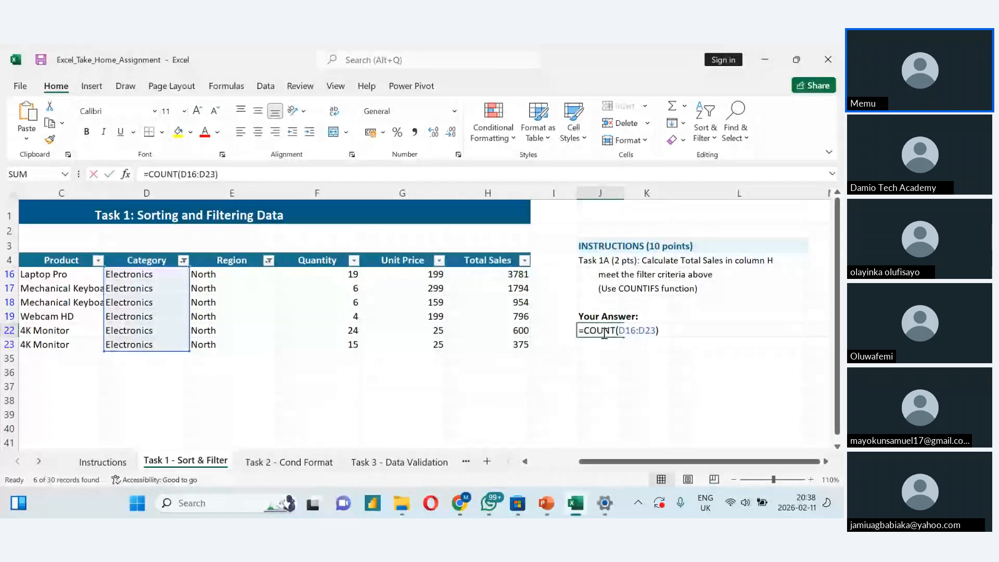
click(676, 331)
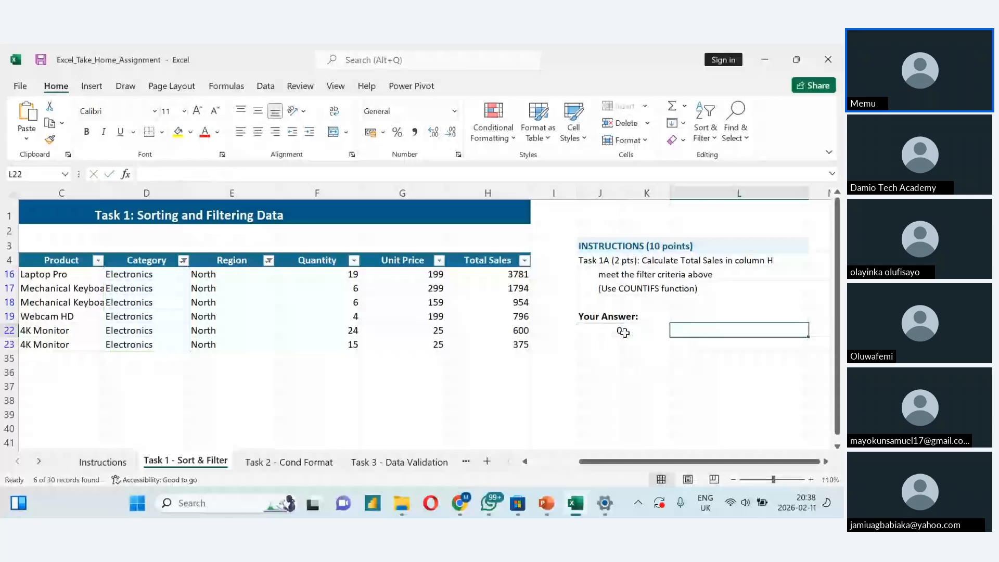
double_click(623, 332)
click(700, 342)
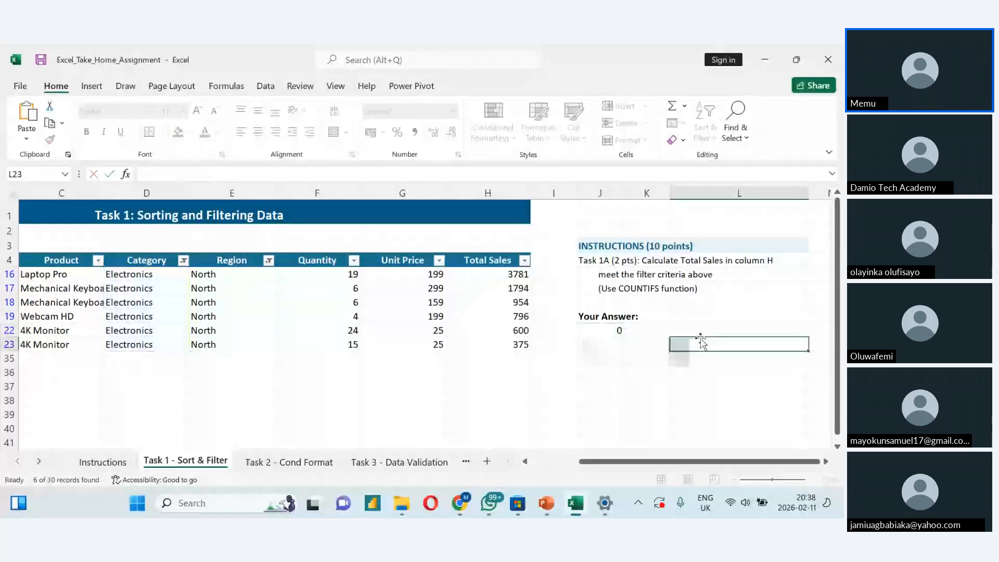
click(592, 359)
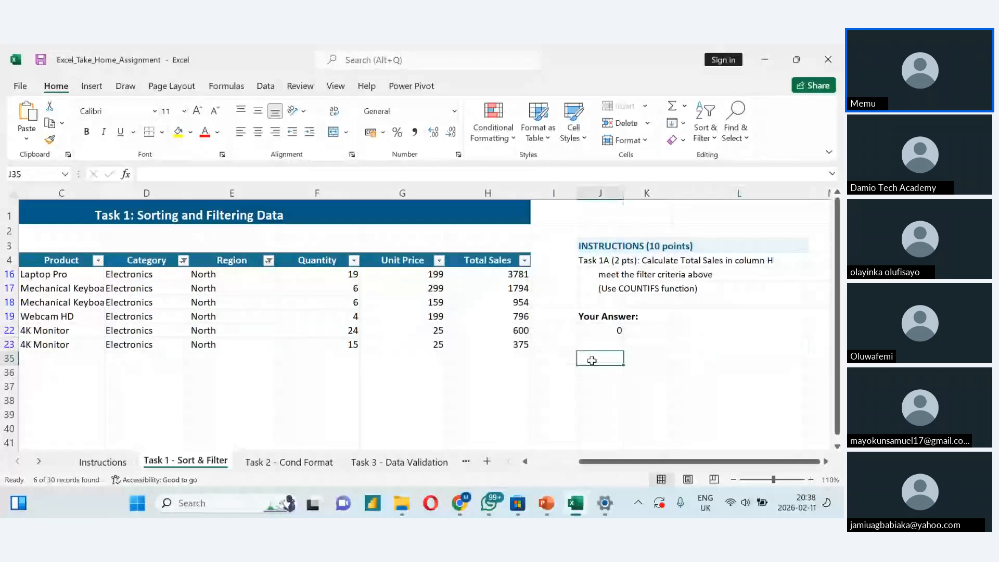
text(=co)
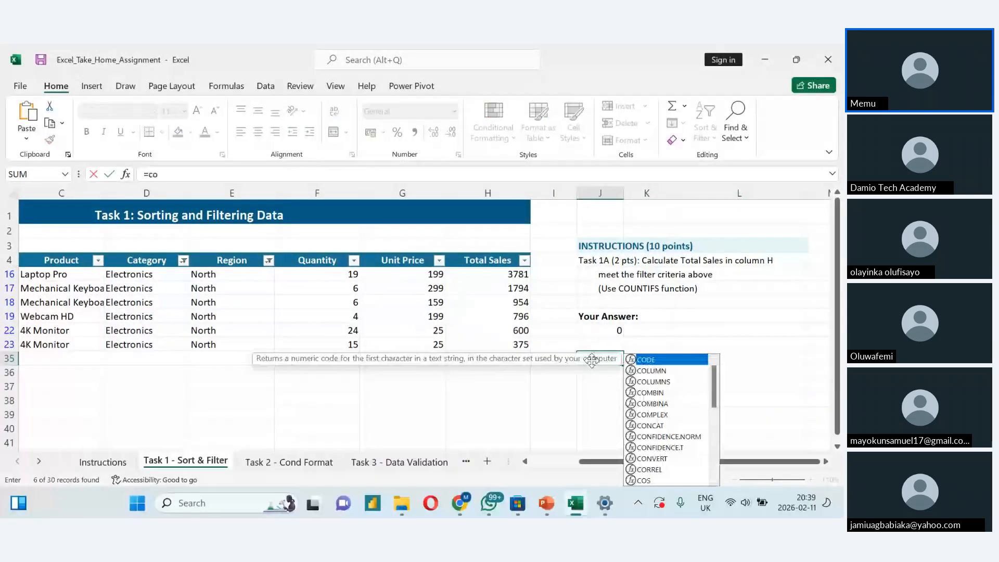
text(unt)
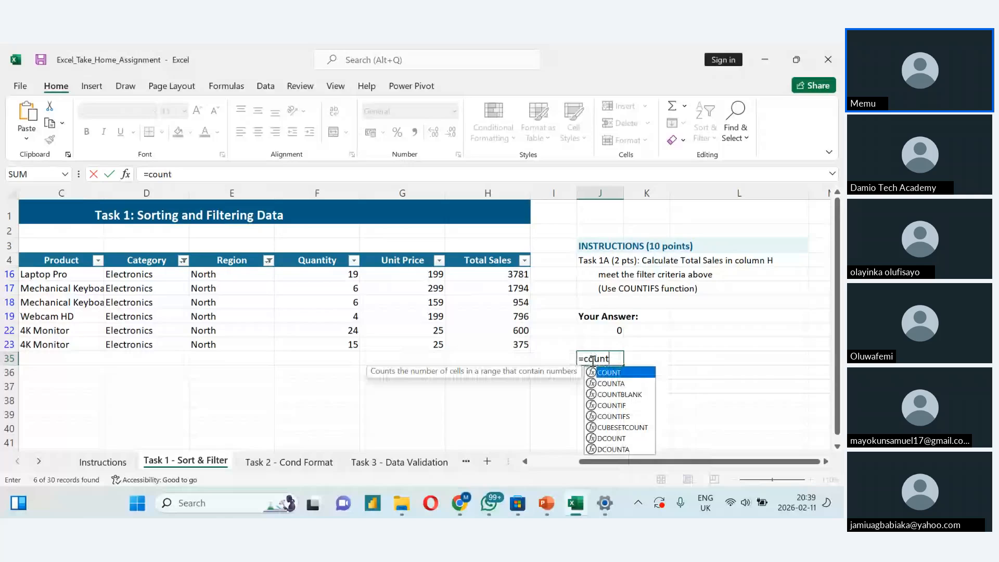
key(BackSpace)
key(BackSpace)
key(BackSpace)
key(BackSpace)
key(BackSpace)
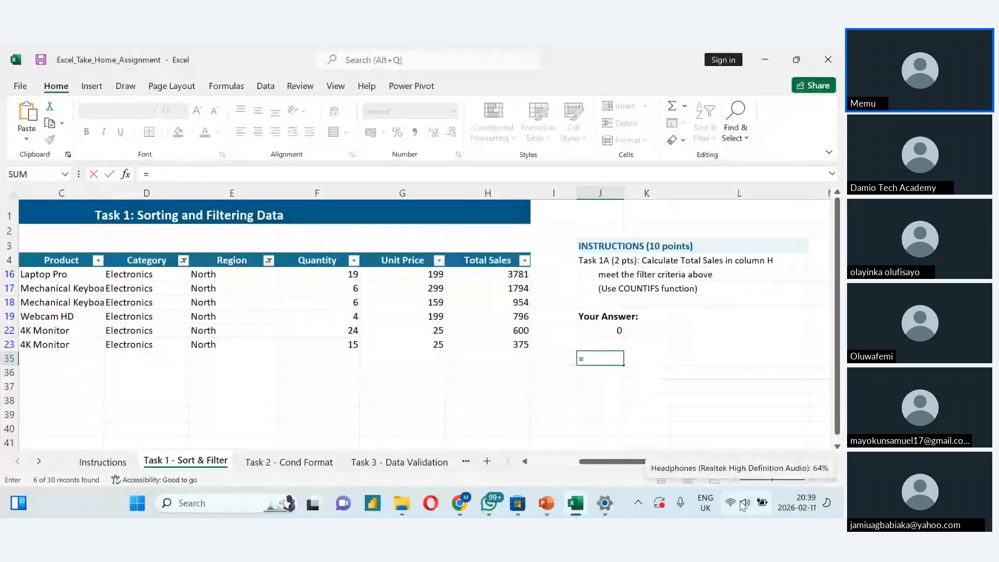
key(Escape)
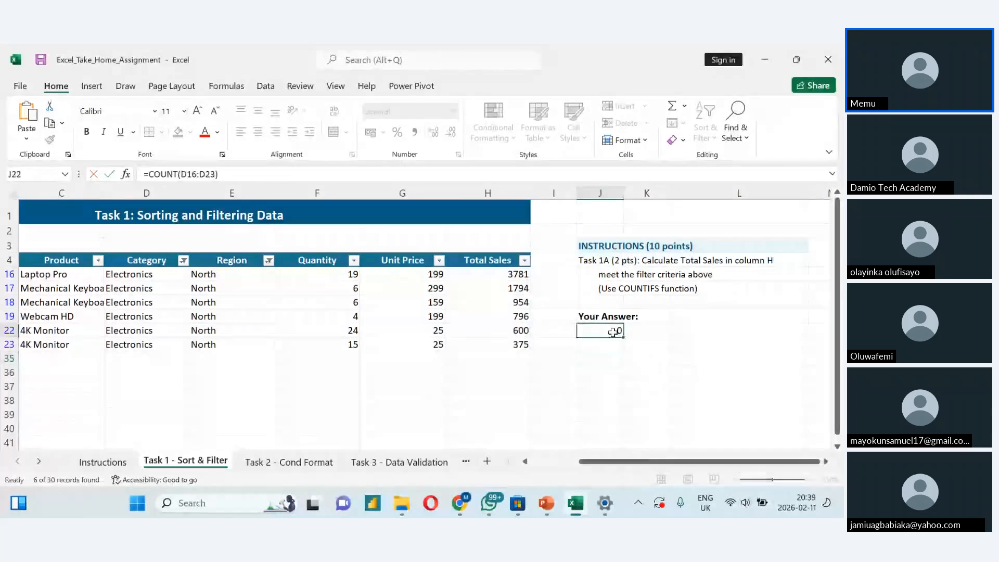
- Delete the COUNT formula from cell J22
double_click(614, 331)
drag(659, 331, 581, 338)
key(BackSpace)
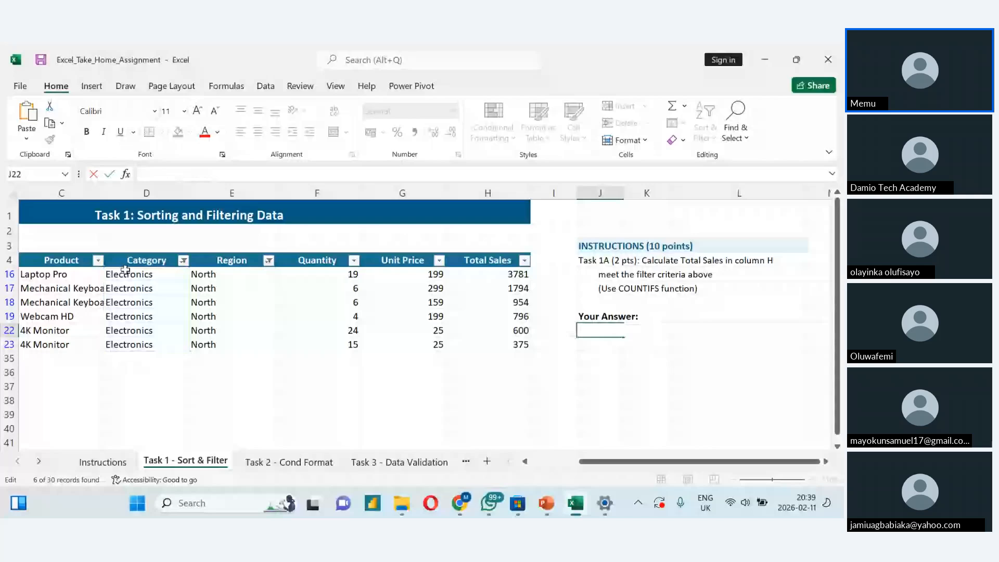
- Clear the filters from the Category and Region columns to show all orders
click(183, 261)
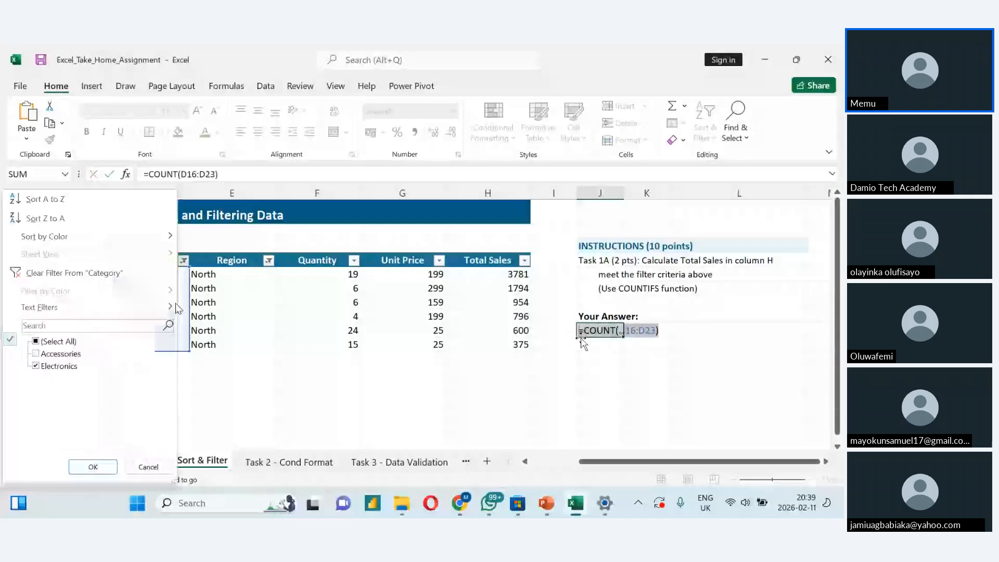
click(120, 273)
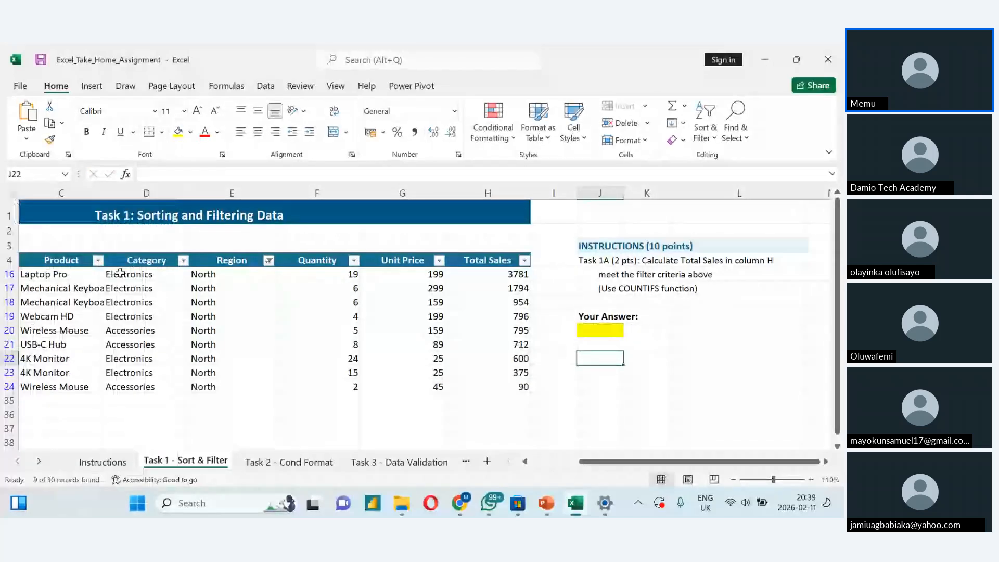
click(267, 270)
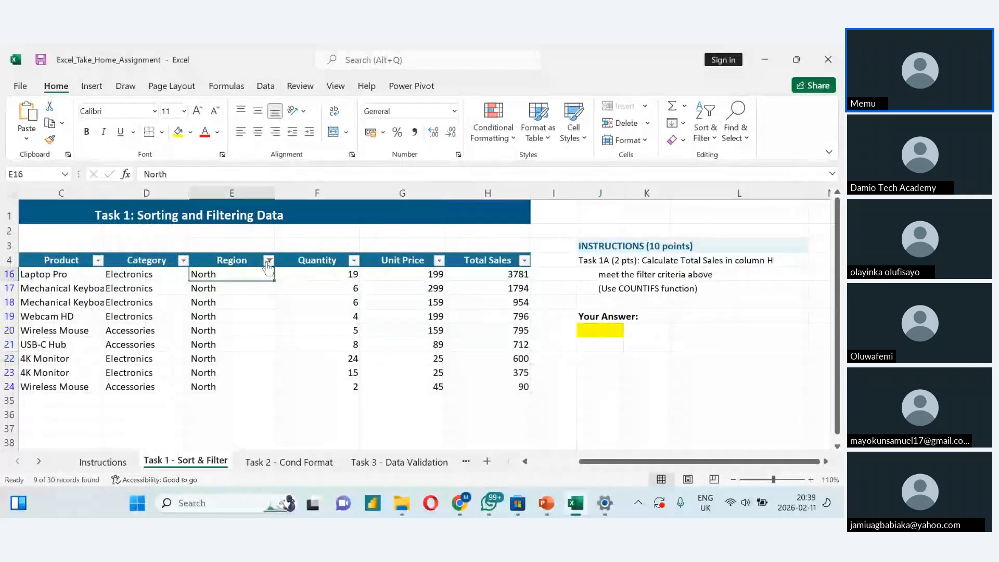
click(268, 261)
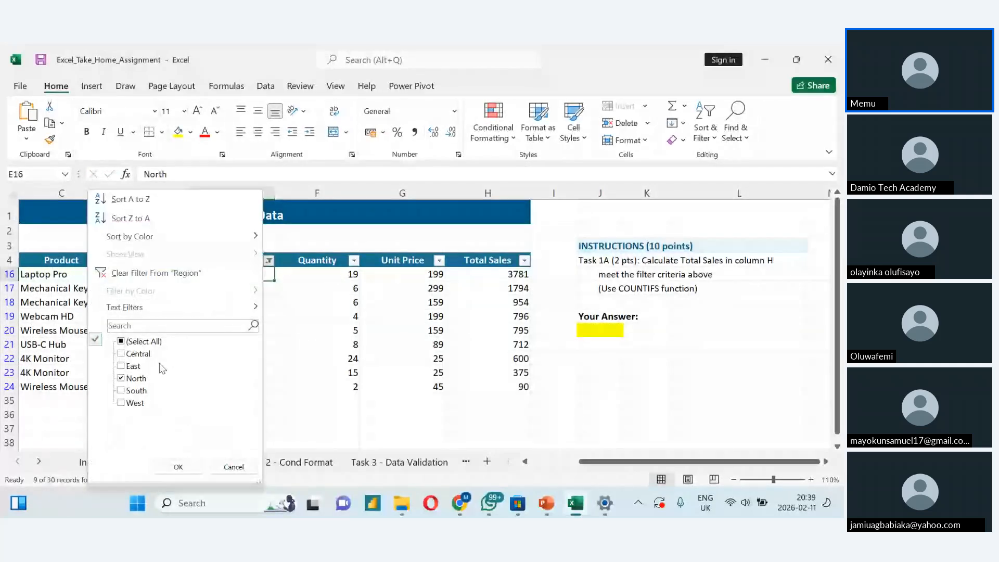
click(130, 275)
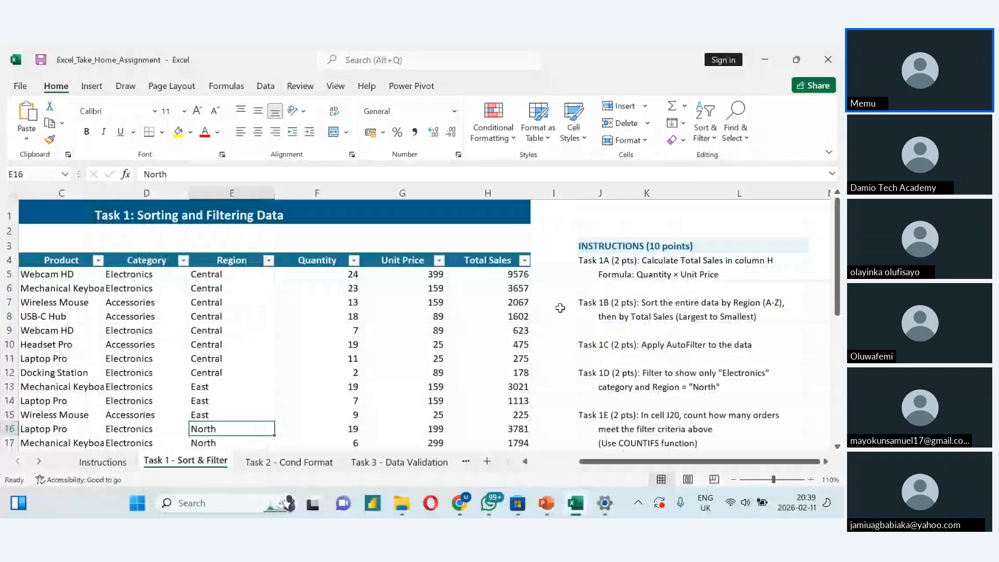
- Enter =COUNT(D5:D34) in cell J22 to count the entries of the whole Category column
scroll(559, 307, down, 4)
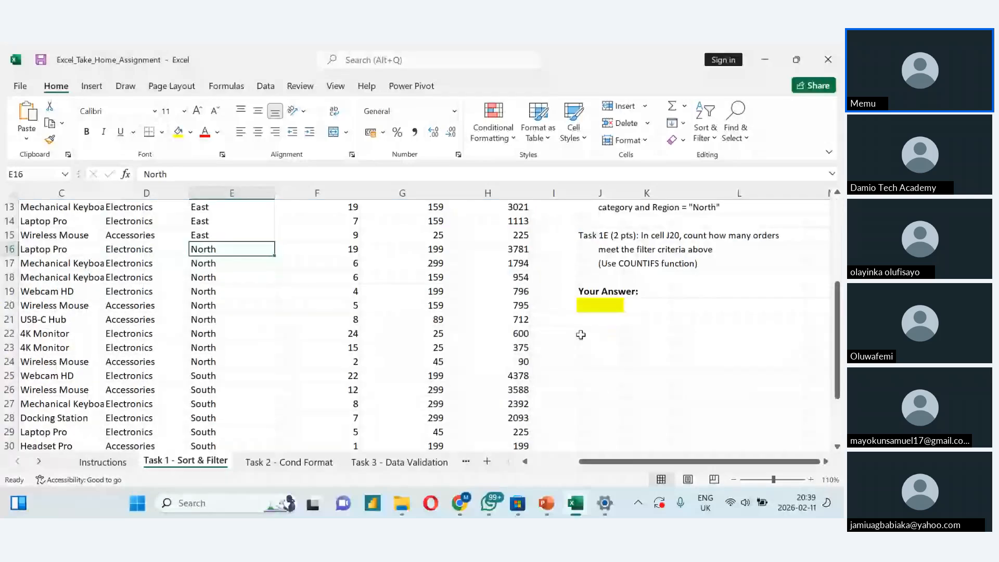
double_click(581, 335)
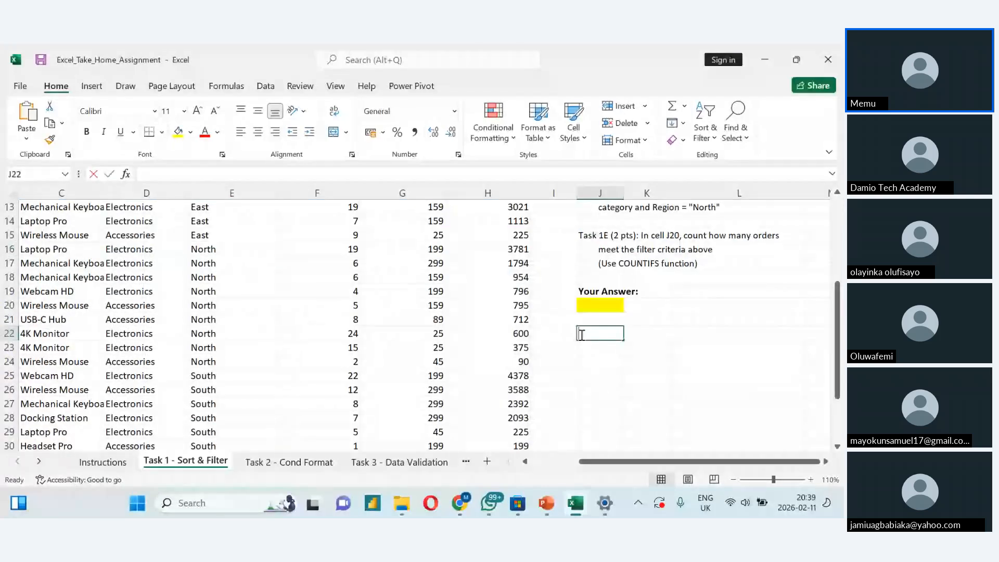
text(=cou)
key(Tab)
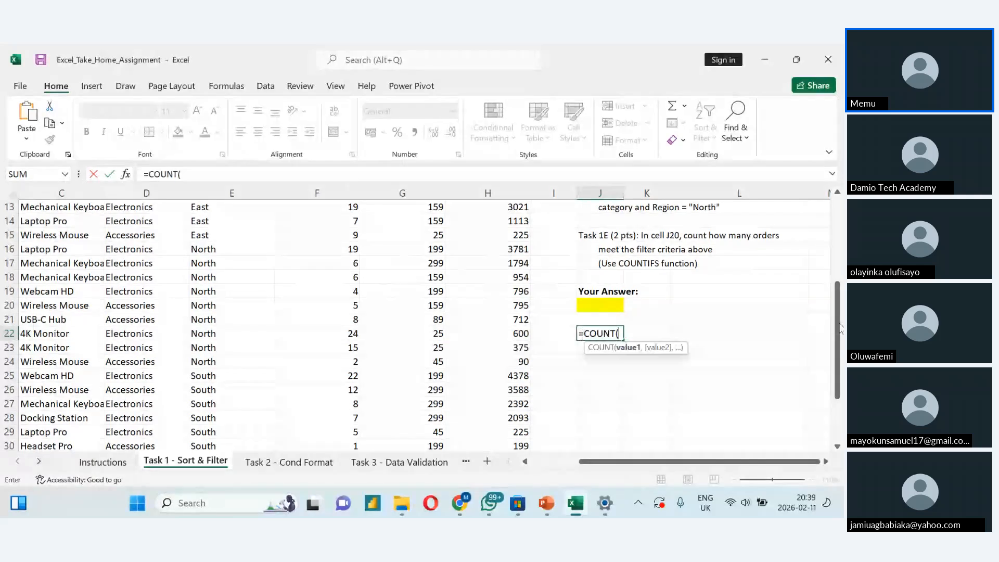
drag(837, 328, 837, 265)
click(125, 222)
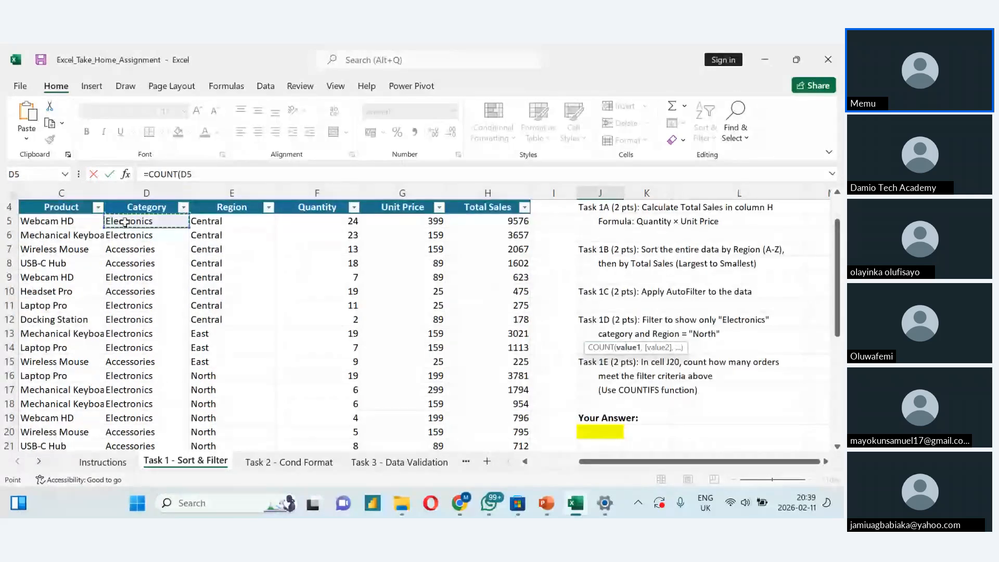
key(ctrl+shift+Down)
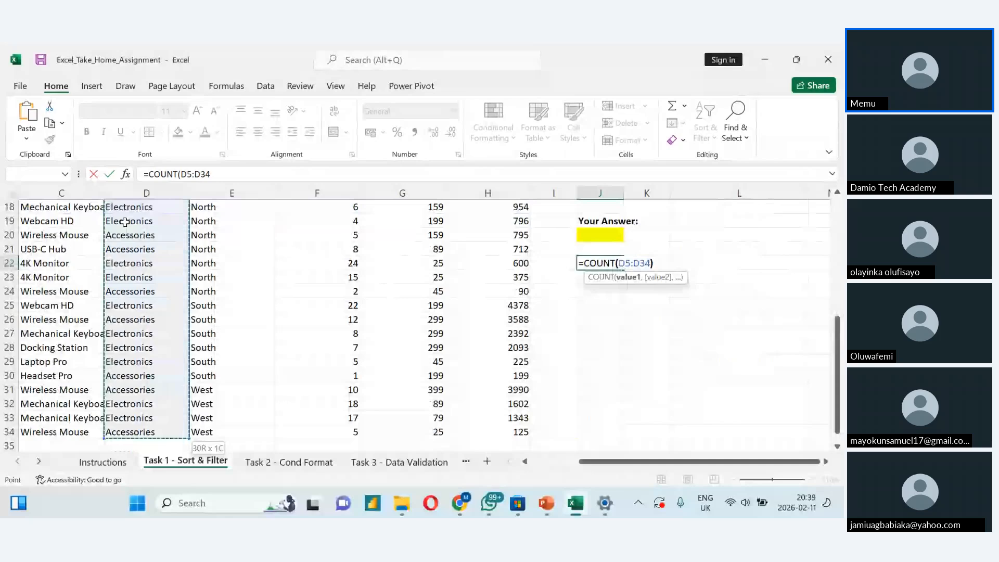
key(Return)
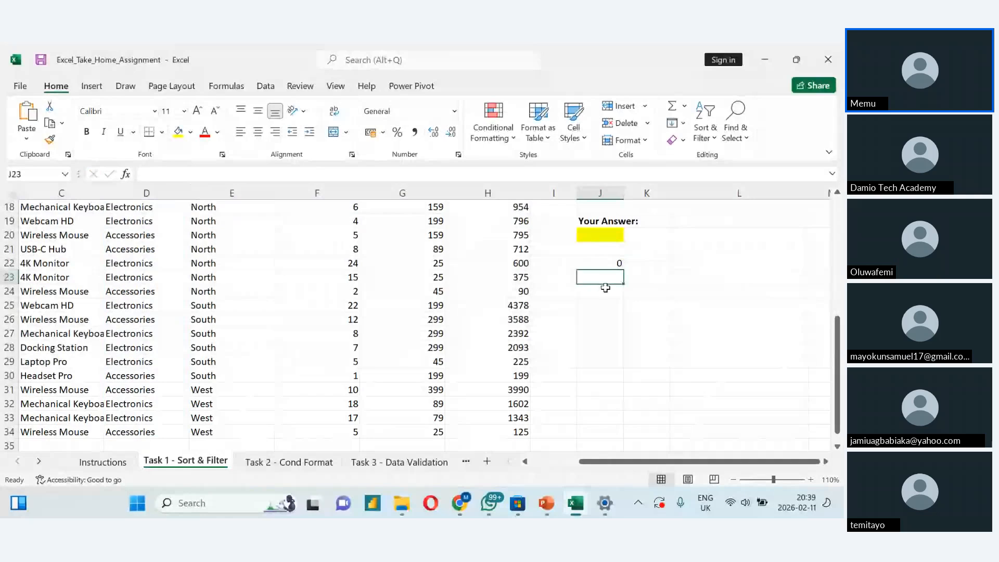
- Enter =COUNT(H5:H34) in cell J23 to count the entries of the Total Sales column
text(=c)
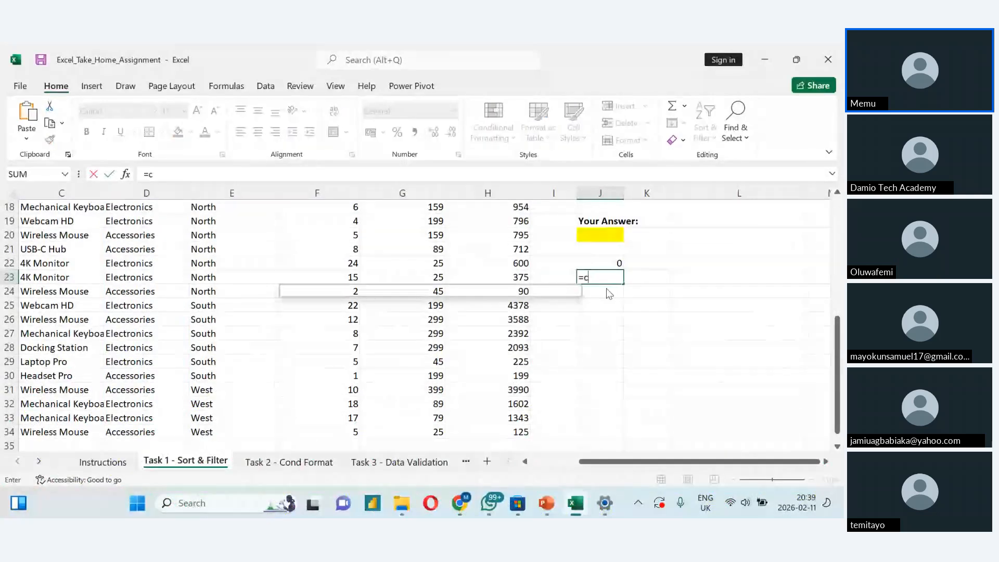
text(ou)
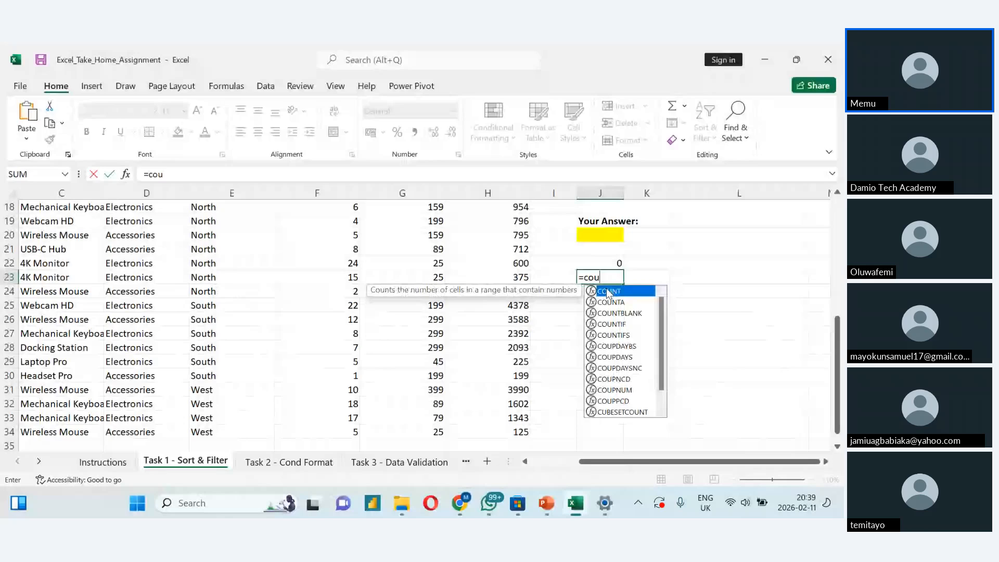
double_click(608, 291)
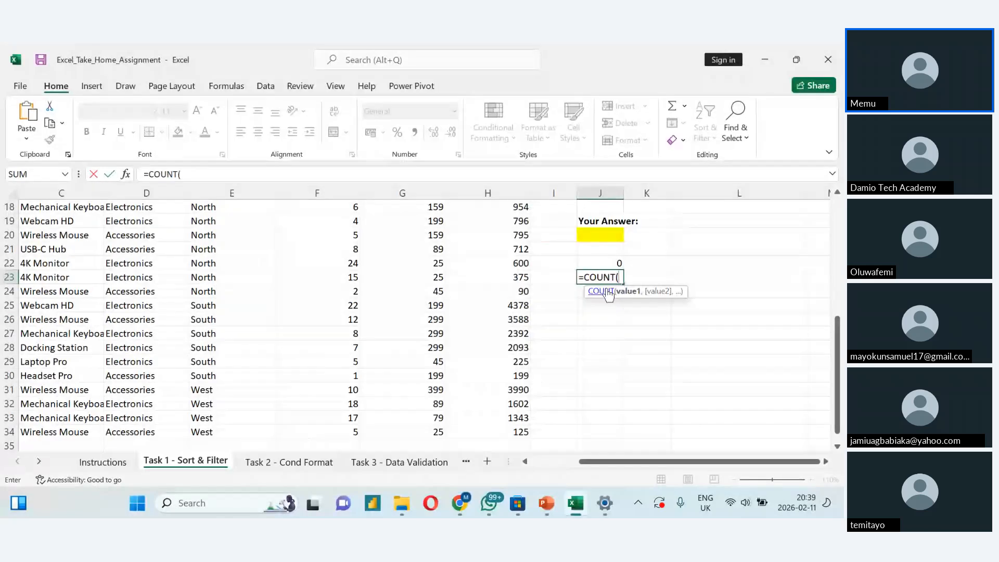
drag(838, 375, 840, 279)
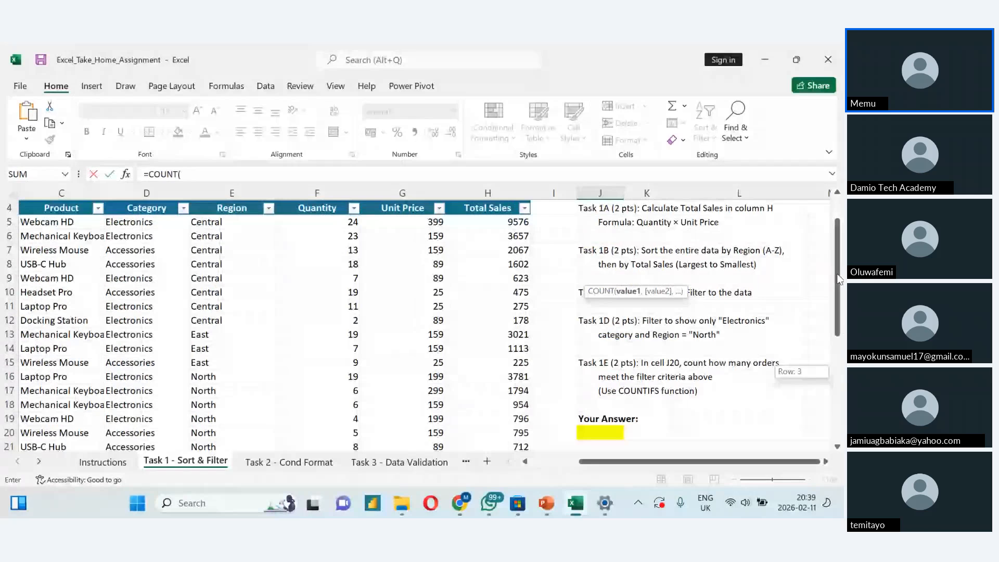
key(Return)
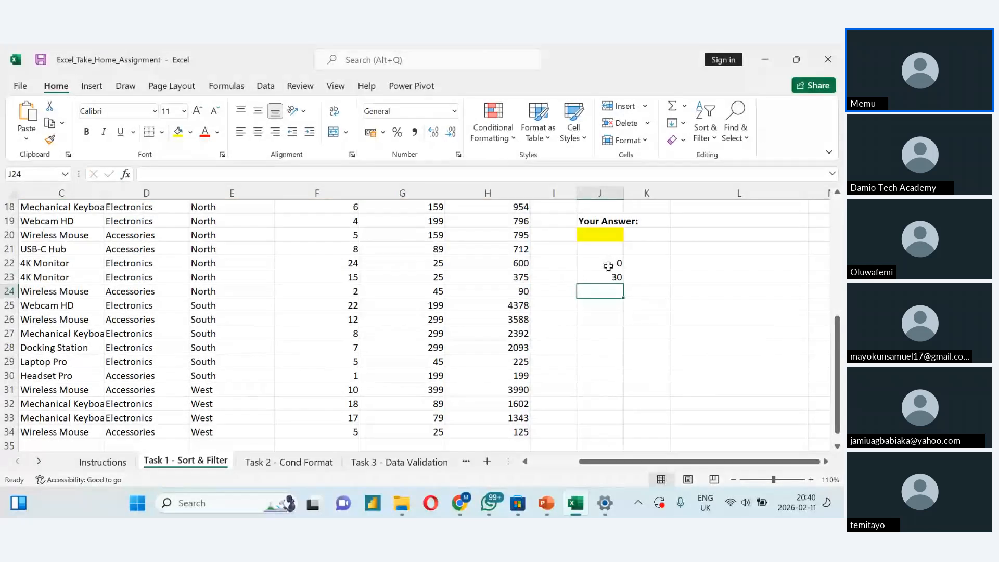
- Compare the COUNT formulas in cells J22 and J23 and the column ranges they refer to
double_click(609, 266)
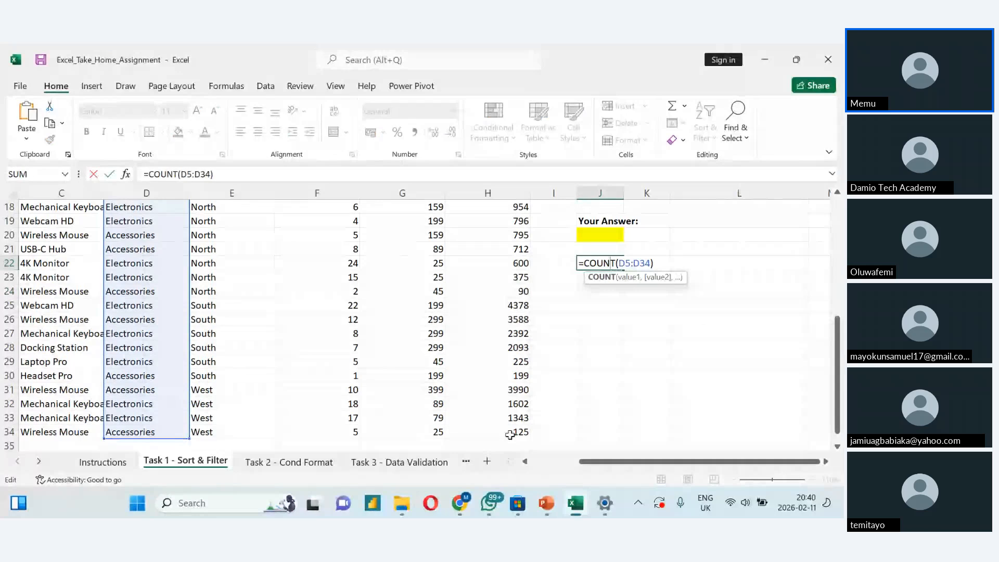
click(510, 435)
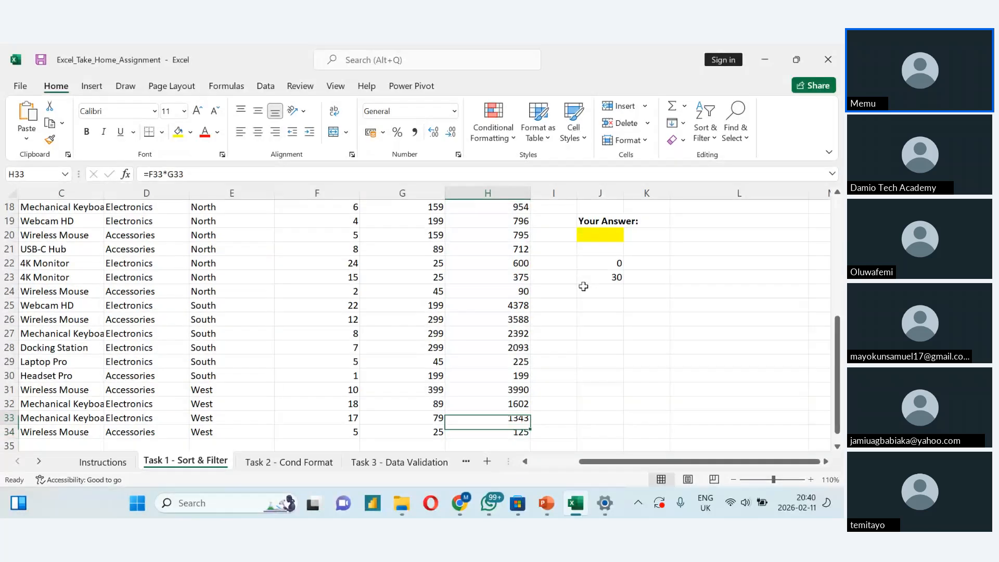
double_click(598, 277)
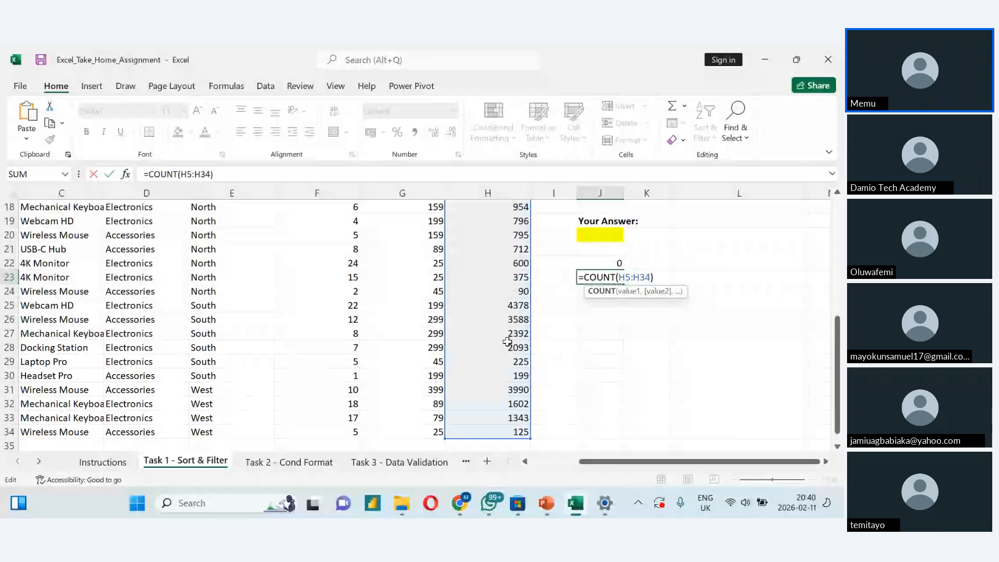
double_click(598, 261)
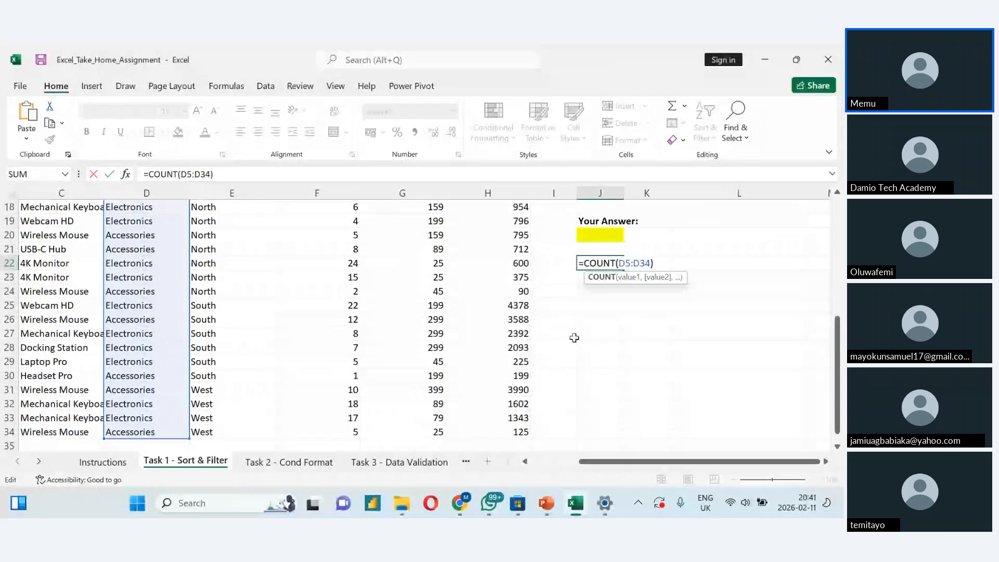
key(Return)
- Replace the Category text in cell D34 with the number 1 to test the COUNT formula in J22
click(163, 436)
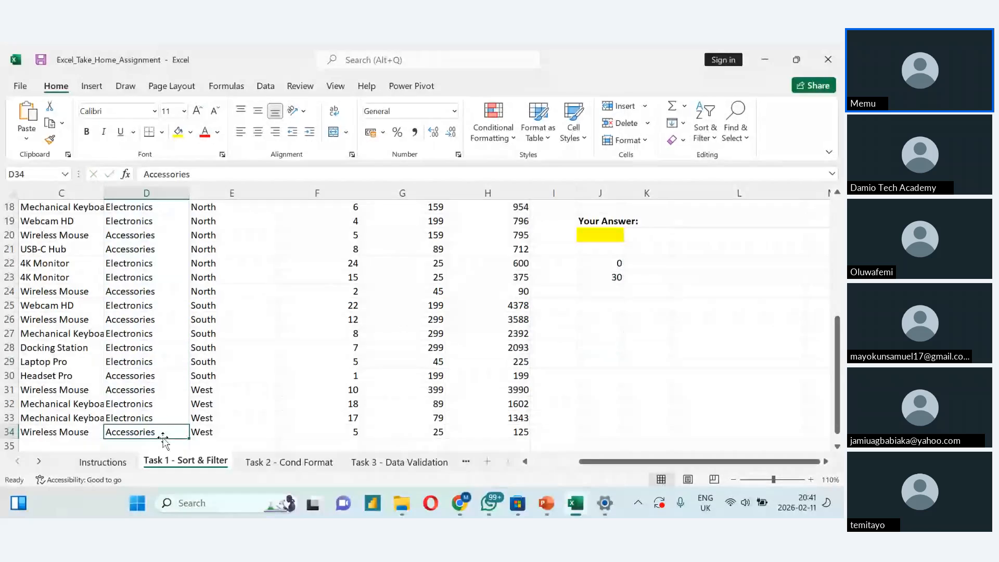
double_click(164, 433)
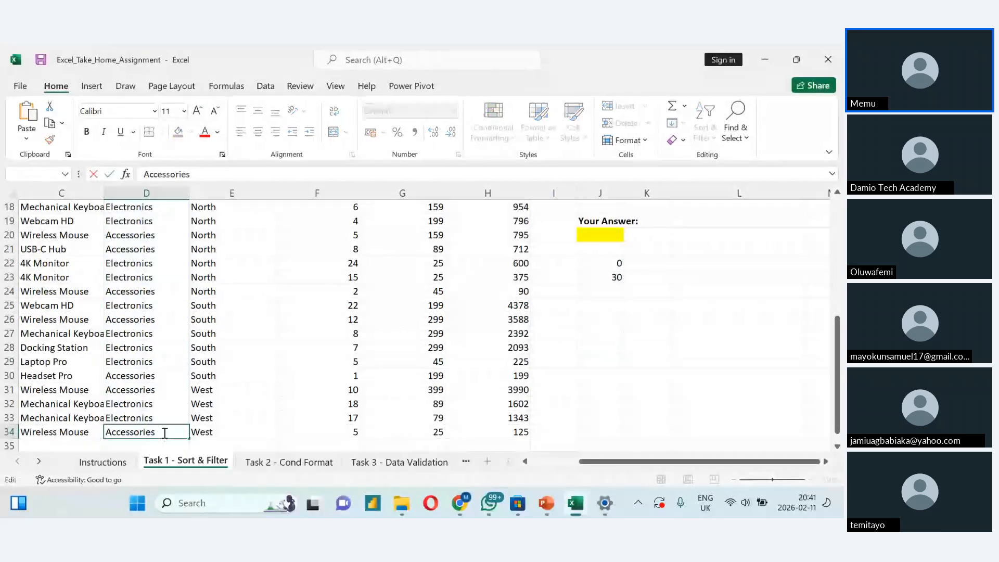
key(BackSpace)
key(BackSpace)
key(BackSpace)
key(BackSpace)
key(BackSpace)
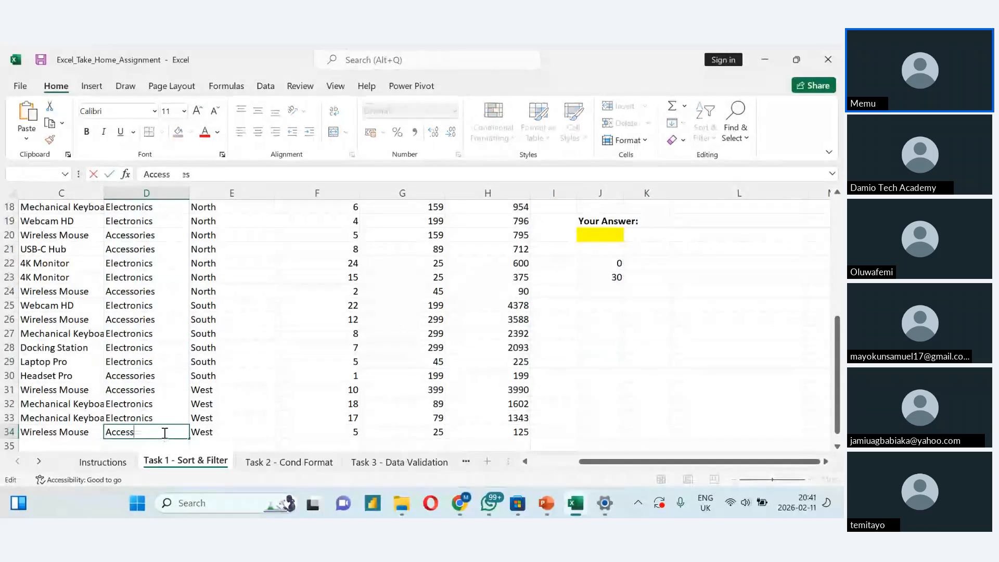
key(BackSpace)
key(BackSpace)
key(BackSpace)
key(BackSpace)
key(BackSpace)
key(BackSpace)
text(1)
key(Return)
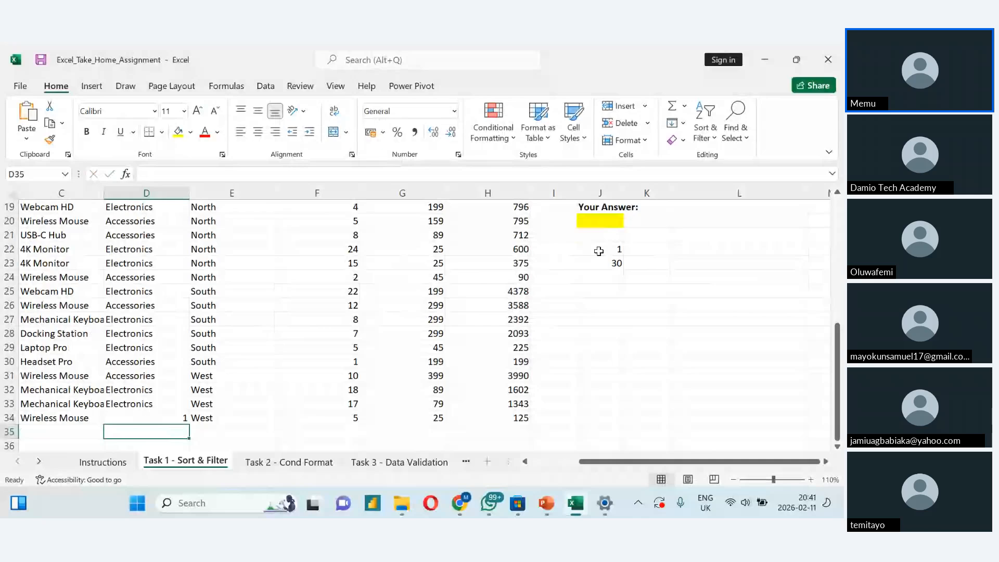
- Change cell D34 to 5 and undo the test entries to restore its original text, Accessories
click(149, 415)
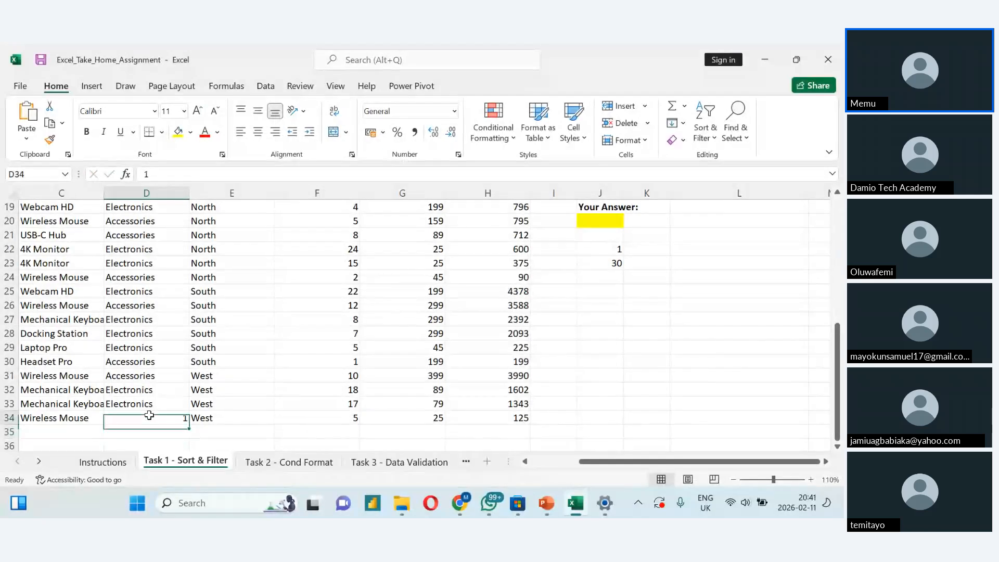
double_click(149, 415)
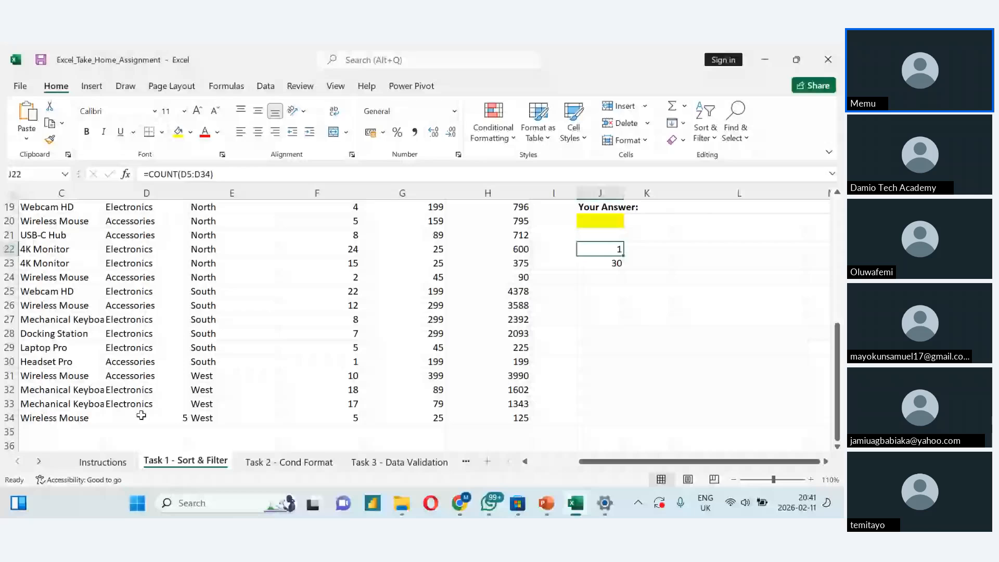
double_click(169, 417)
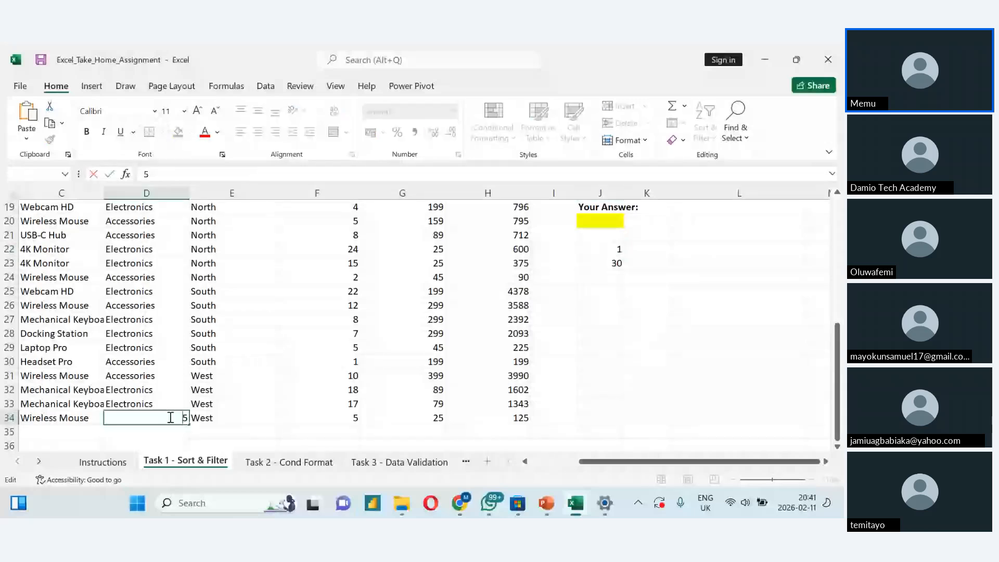
key(Escape)
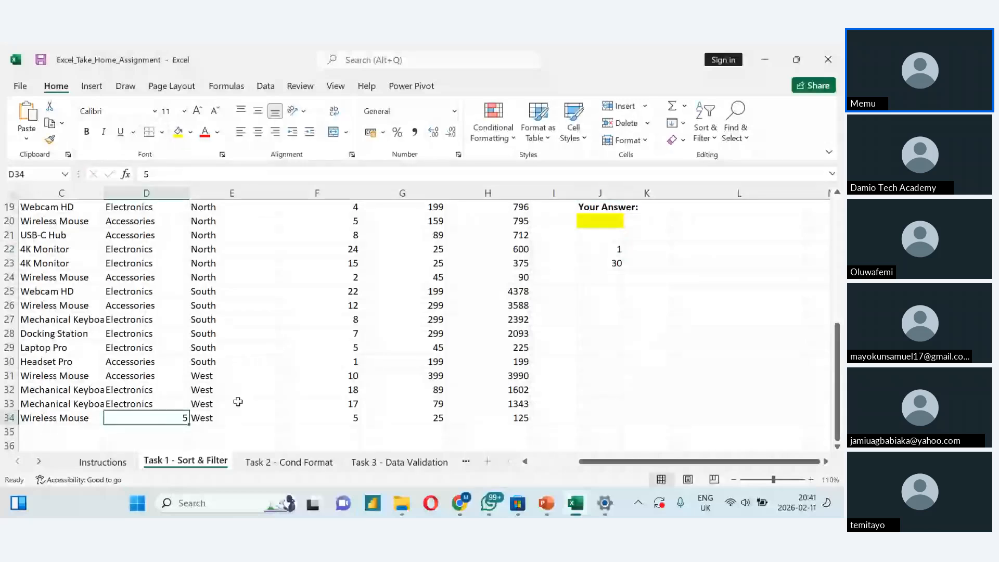
key(ctrl+z)
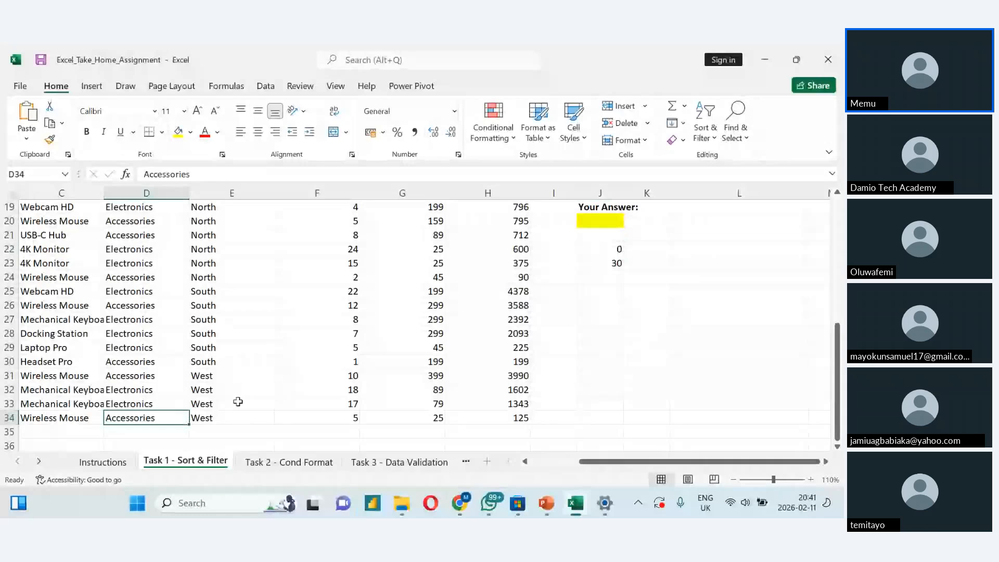
- Change the formula in cell J22 to =COUNTA(D5:D34) to count the non-empty Category cells
click(606, 250)
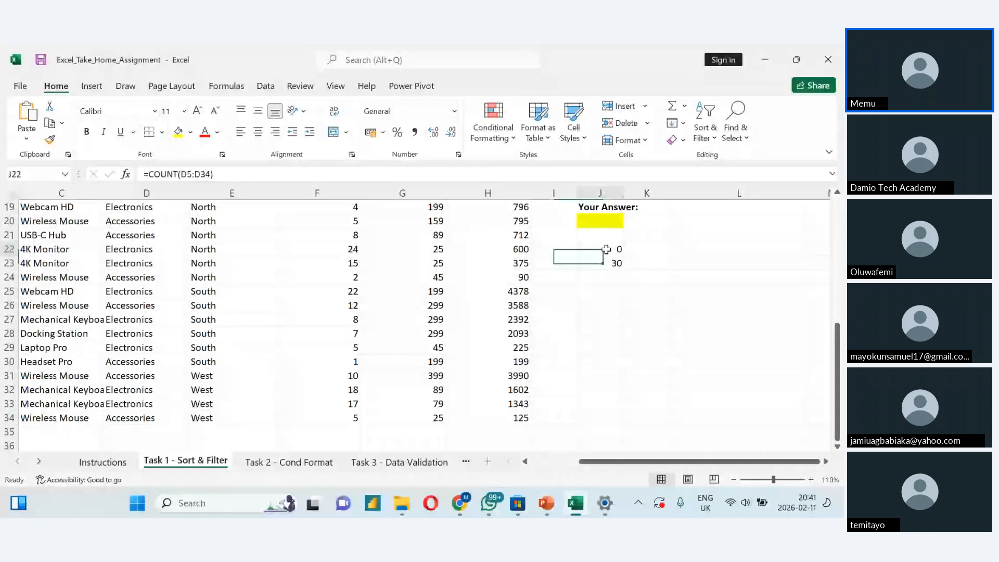
double_click(606, 249)
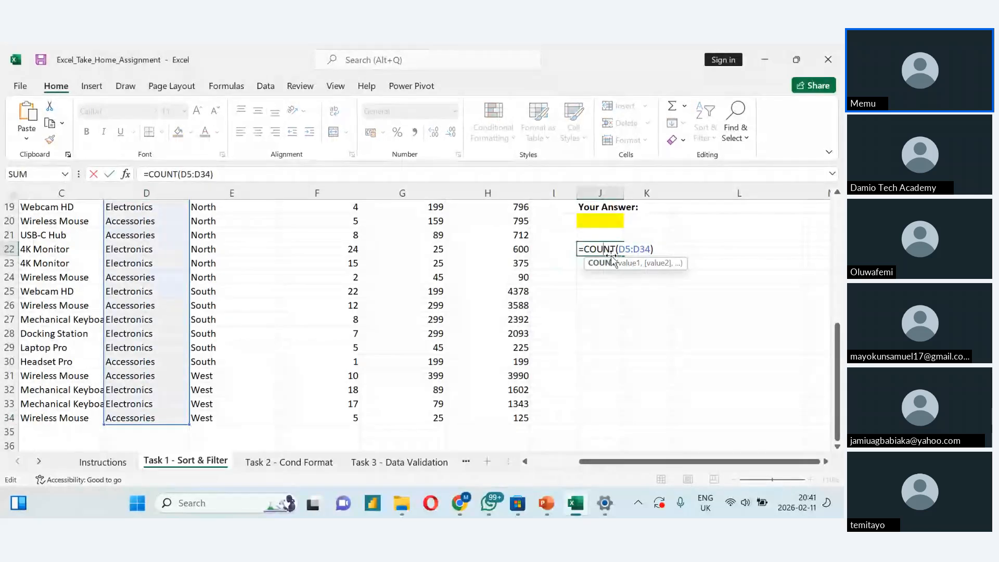
text(A)
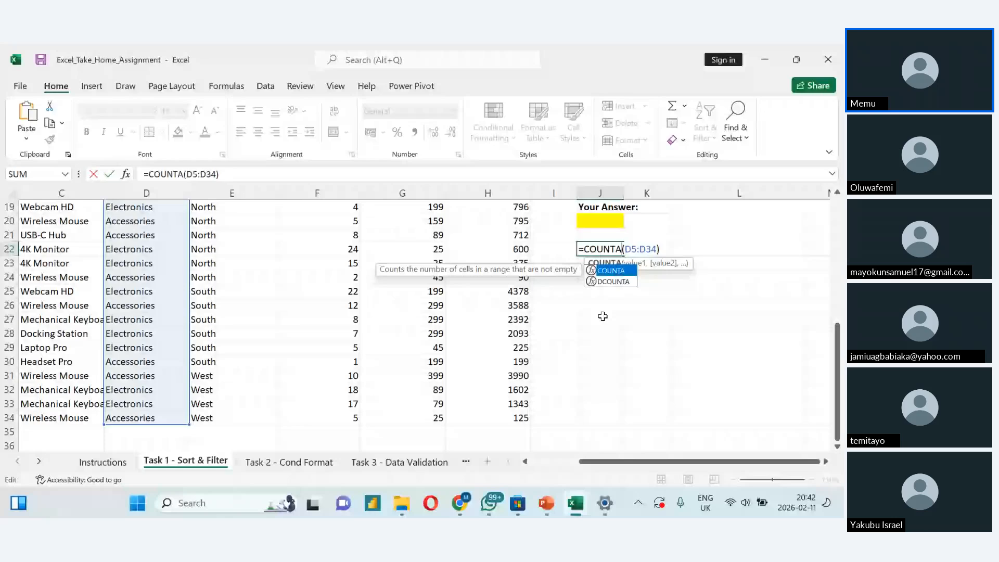
key(Return)
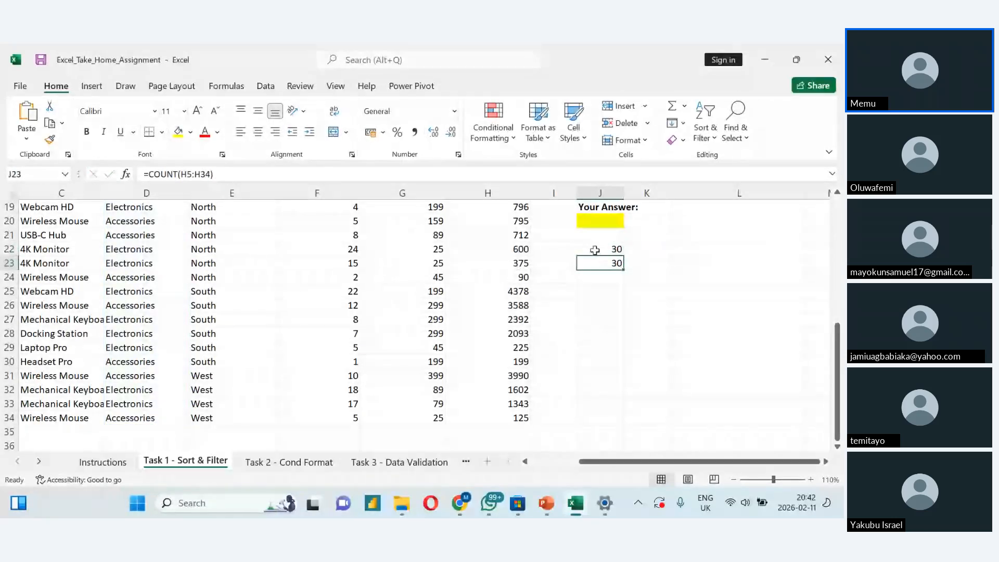
key(Up)
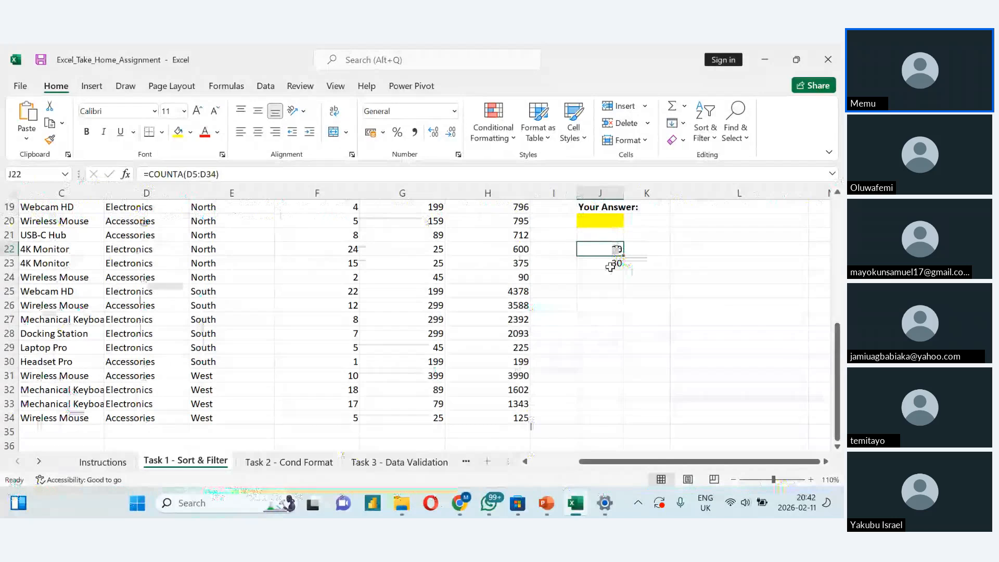
- Enter =COUNTIF(D5:D34,"Electronics") in cell J24 to count the Electronics orders in the Category column
click(599, 281)
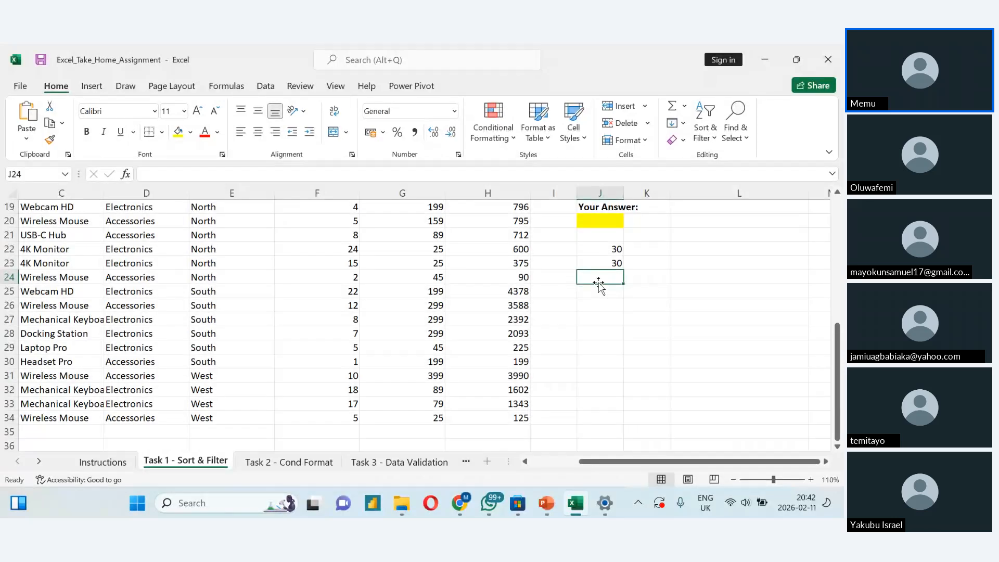
double_click(599, 282)
text(=countif)
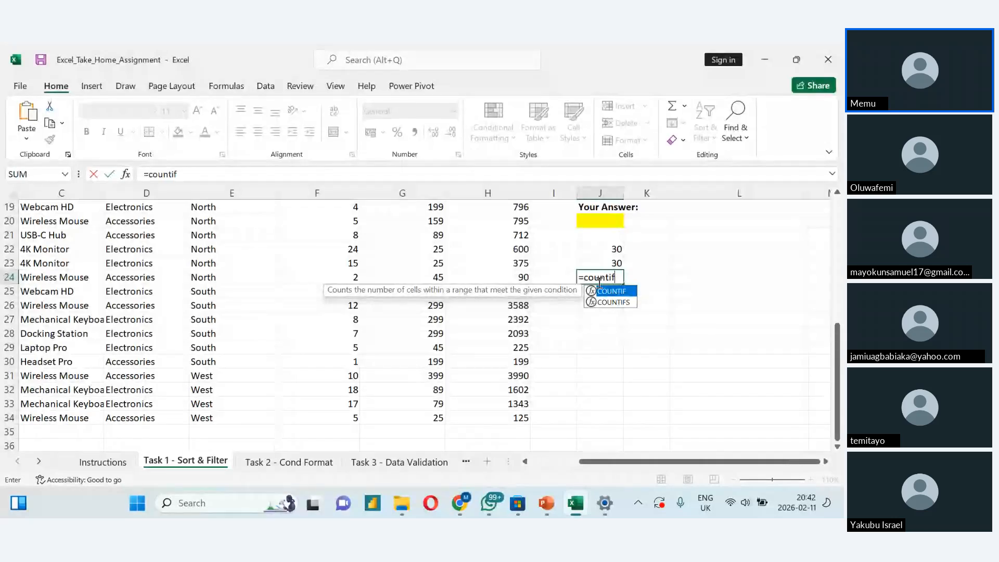
text(()
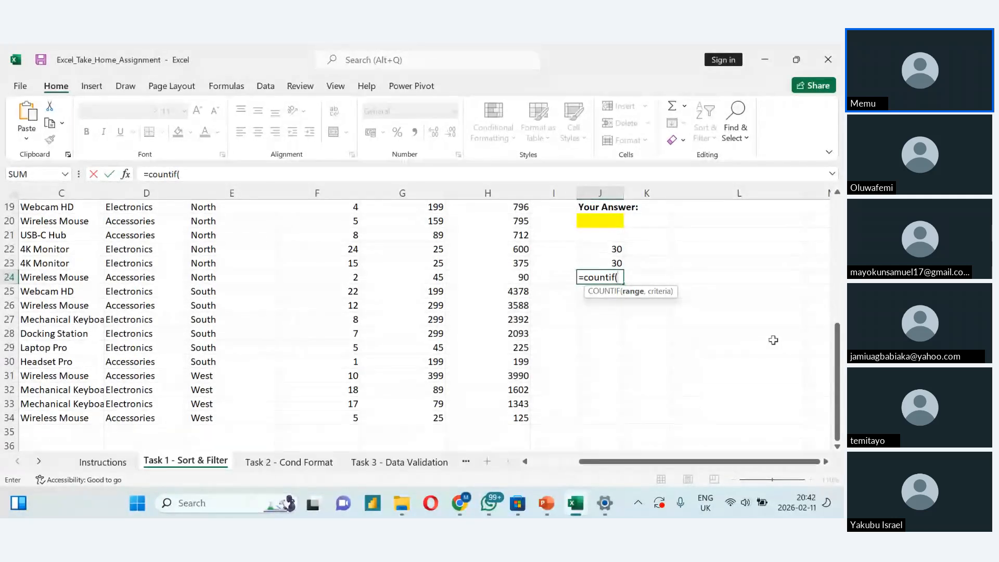
drag(838, 362, 838, 258)
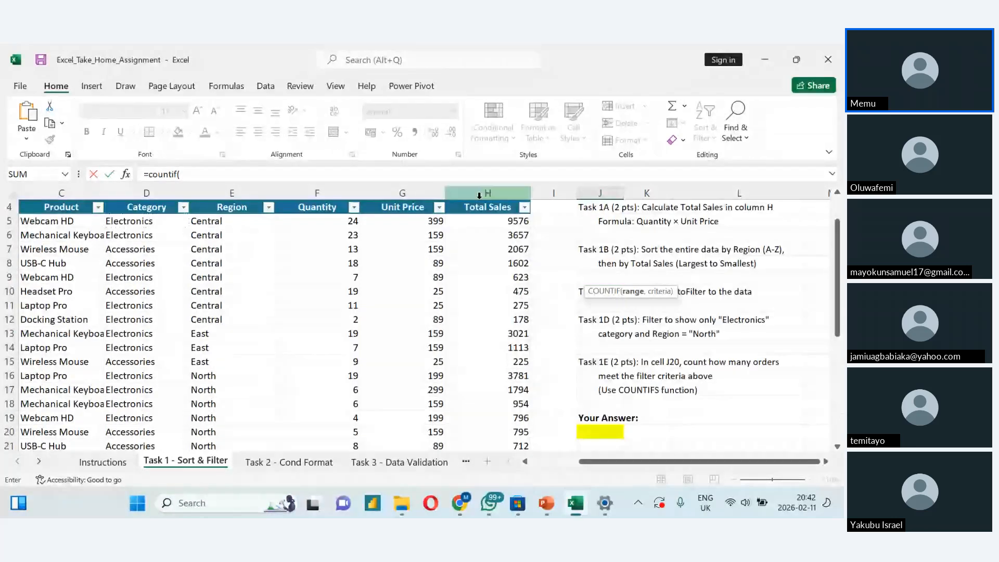
click(148, 221)
key(ctrl+shift+Down)
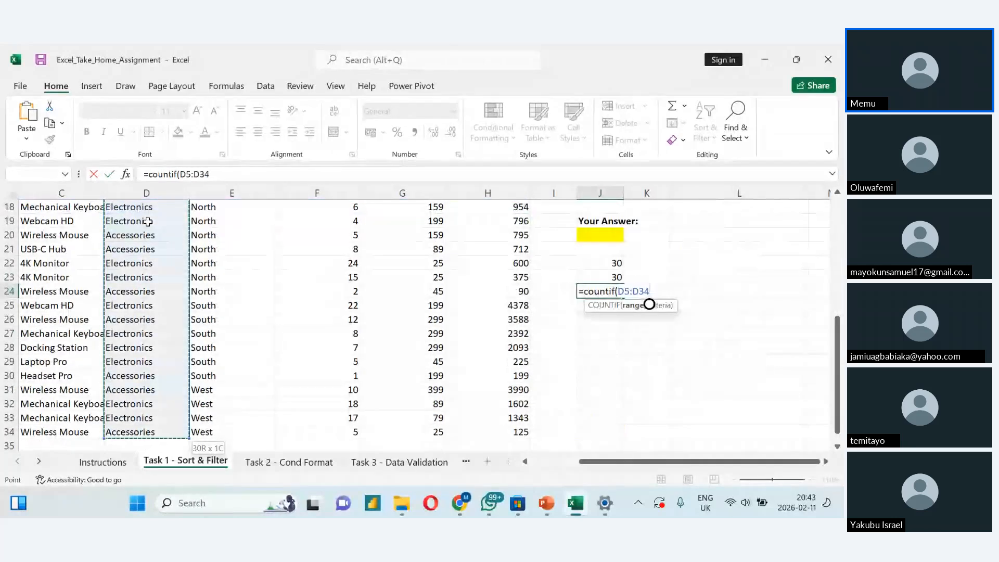
text(,)
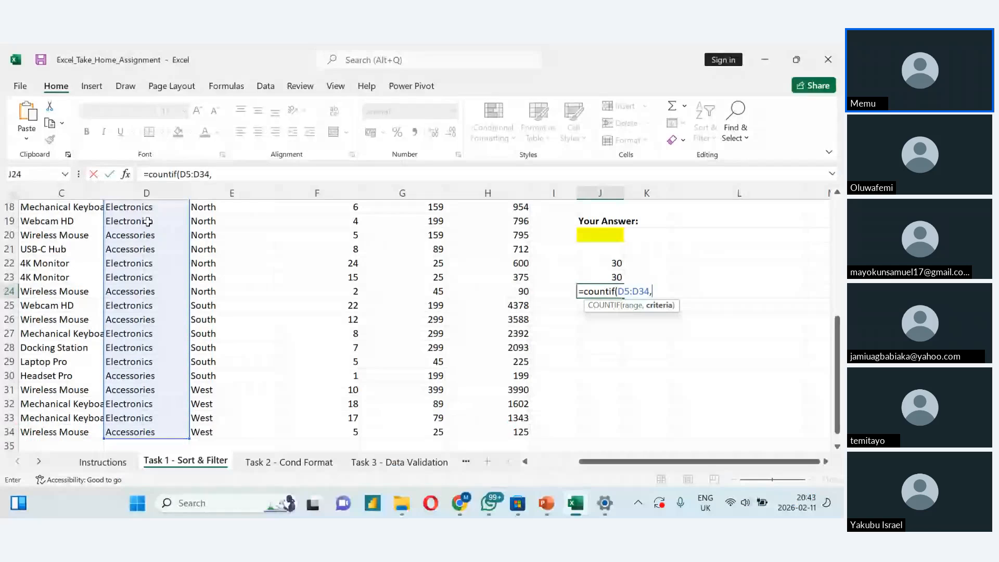
text("Electroni)
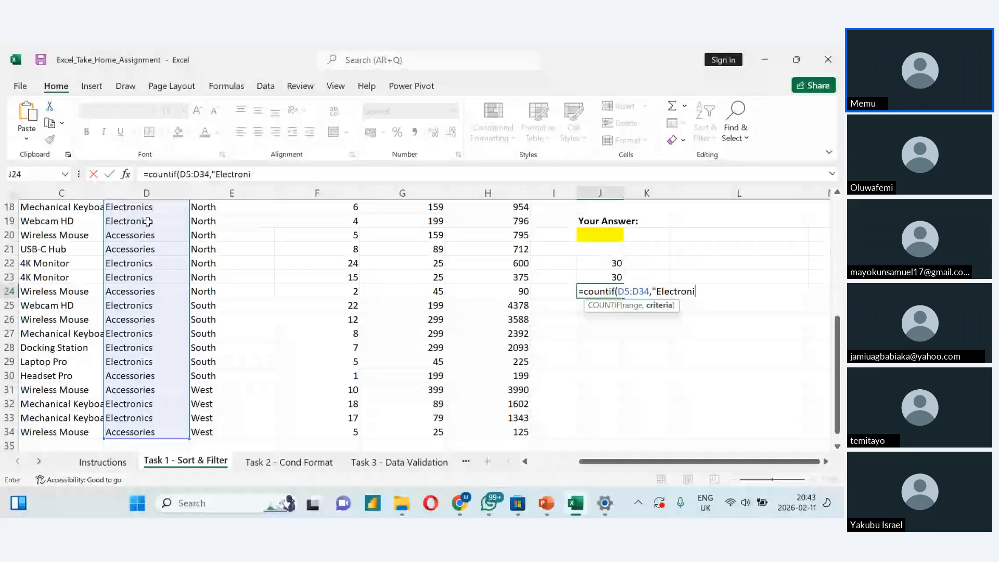
text(cs)
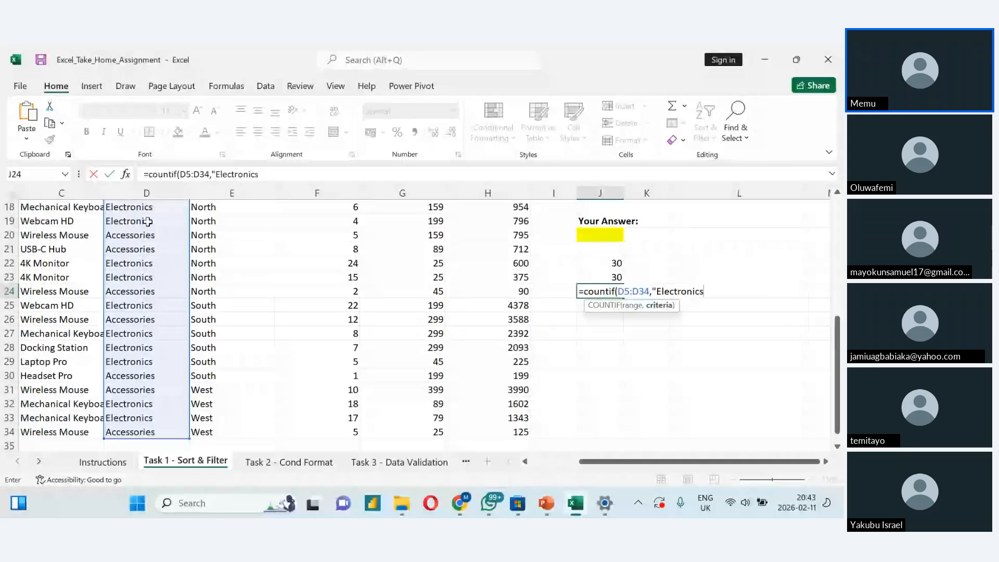
text("))
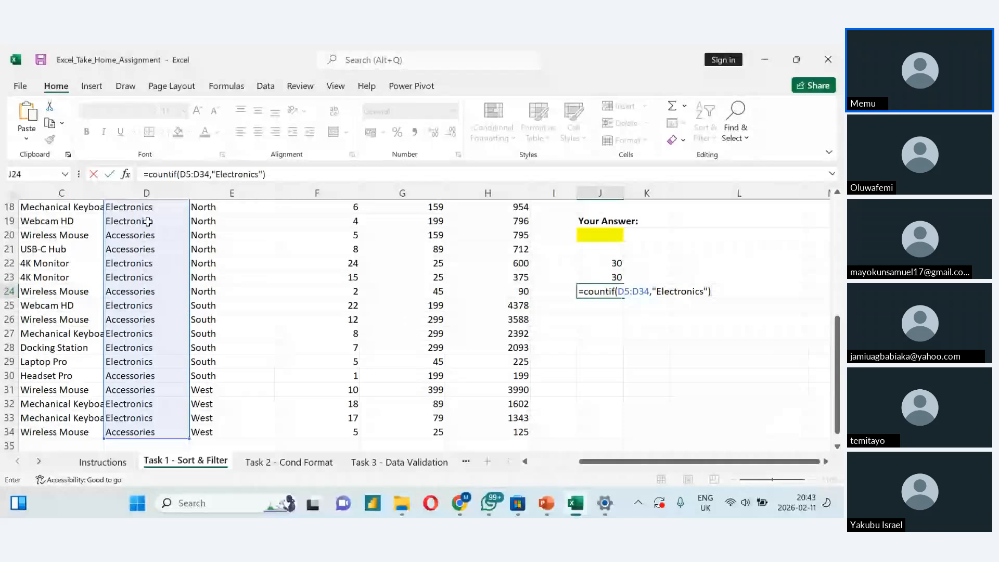
key(Return)
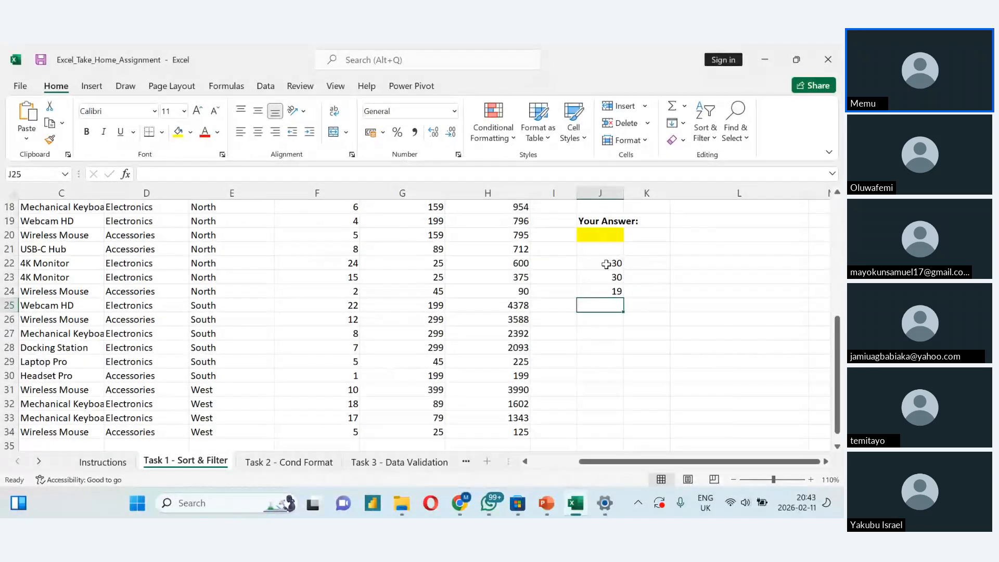
- Review the COUNTA formula in J22, the COUNT formula in J23 and the COUNTIF formula in J24
double_click(607, 264)
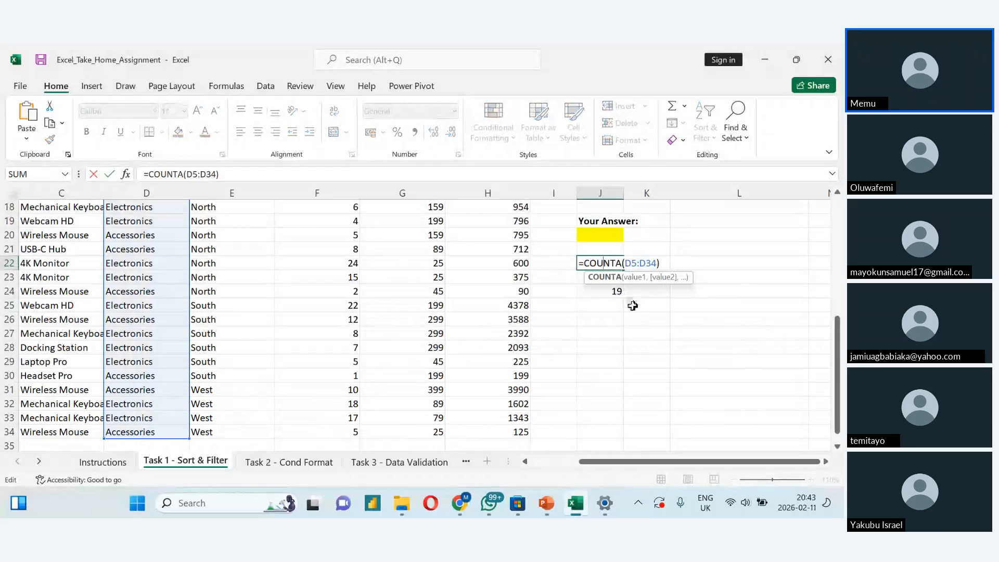
click(588, 316)
double_click(588, 277)
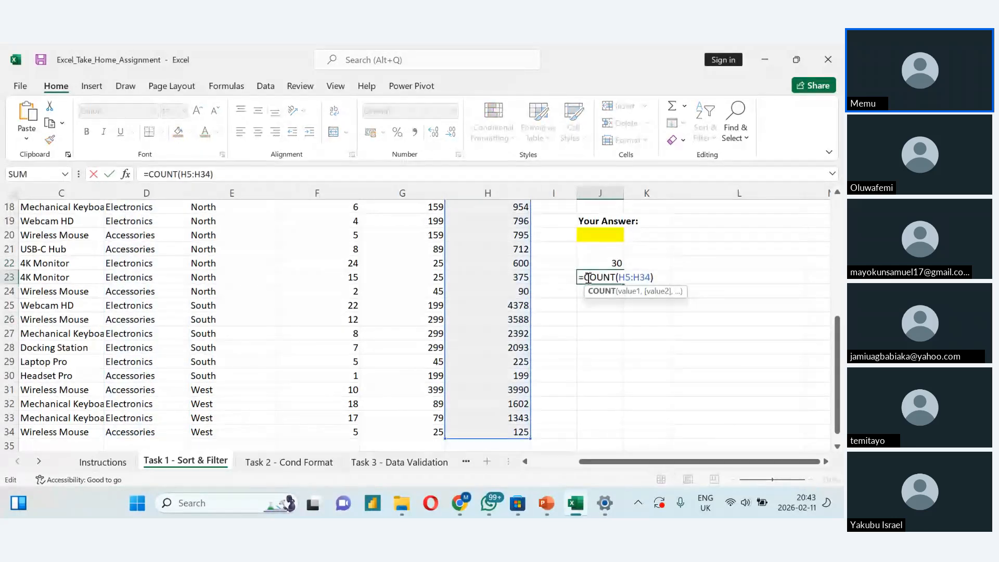
key(Return)
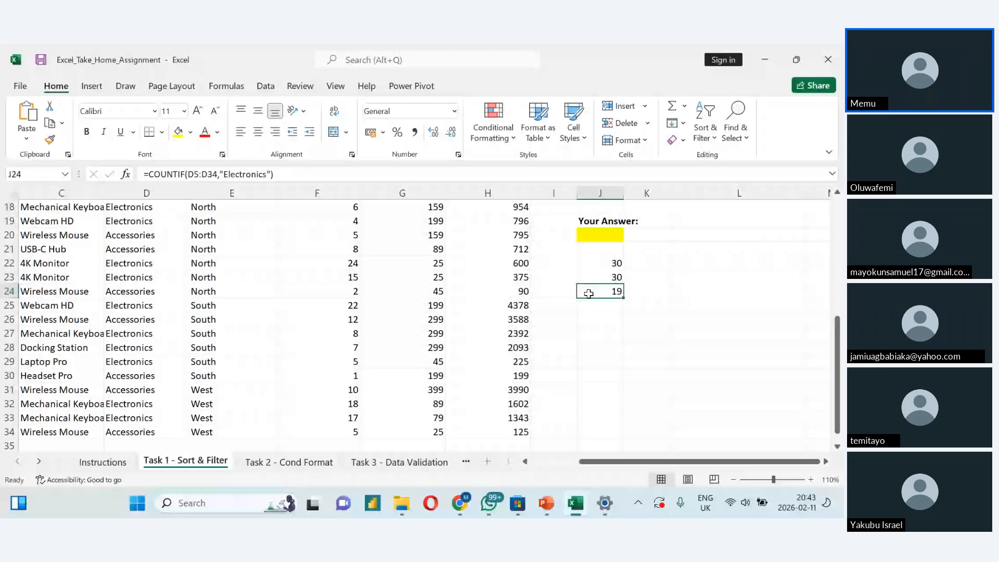
double_click(589, 293)
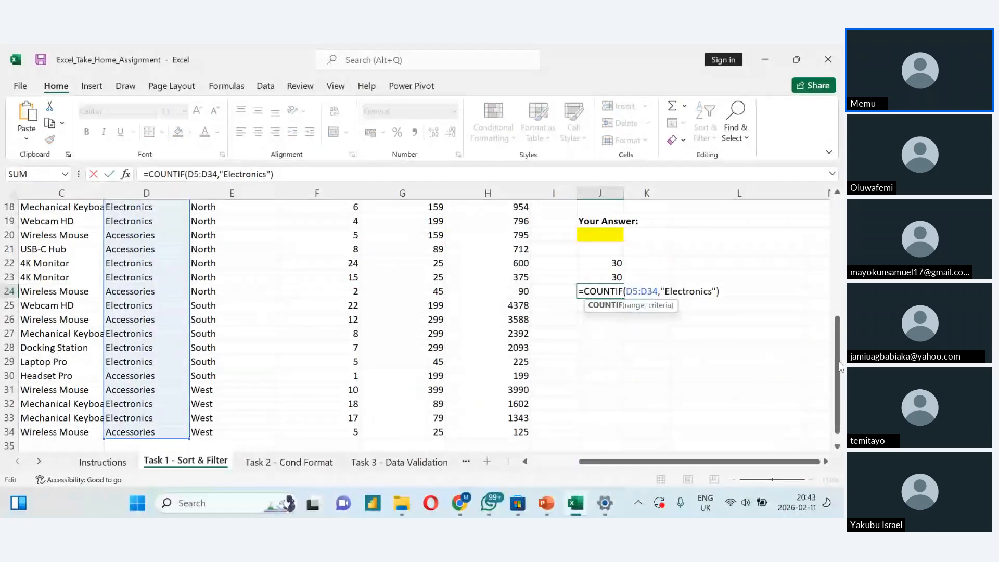
drag(839, 367, 837, 320)
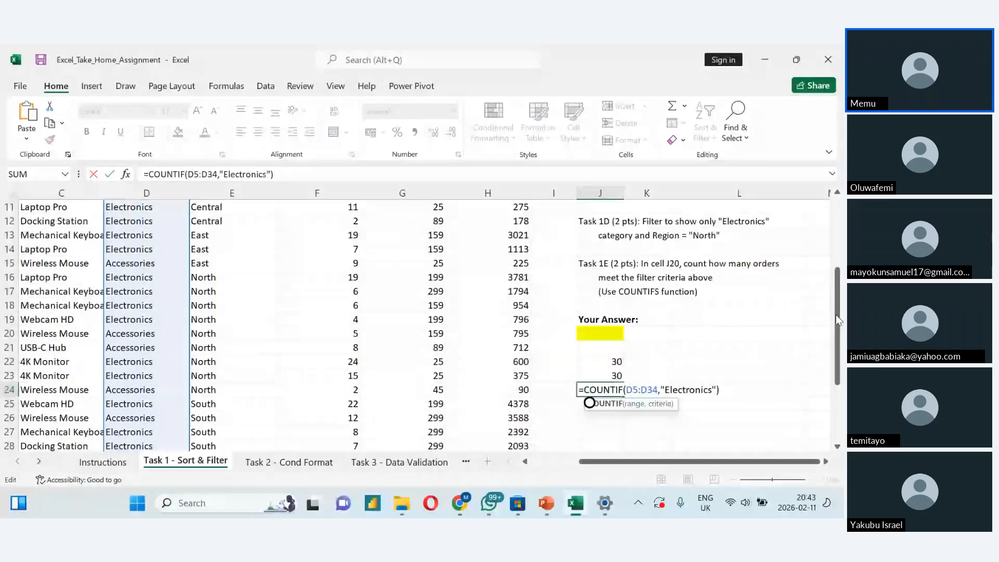
click(590, 334)
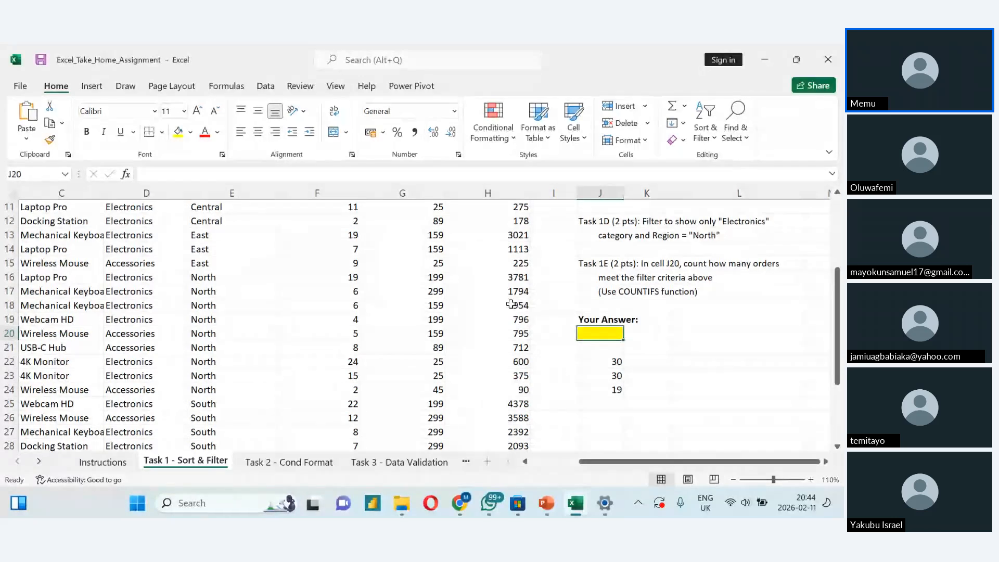
- Filter the Category column of the orders table to show only Electronics
drag(836, 338, 832, 279)
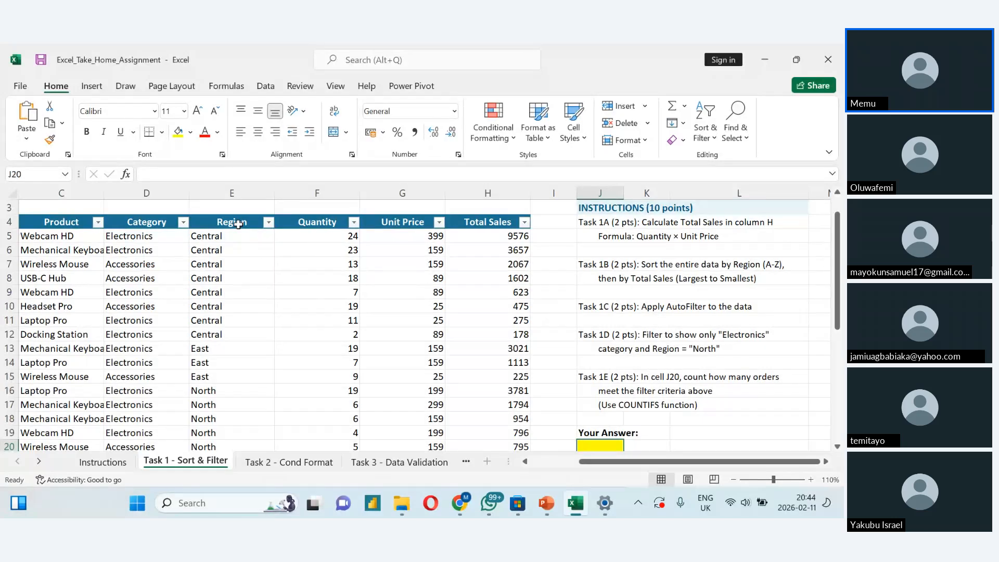
scroll(238, 223, down, 1)
scroll(238, 224, up, 1)
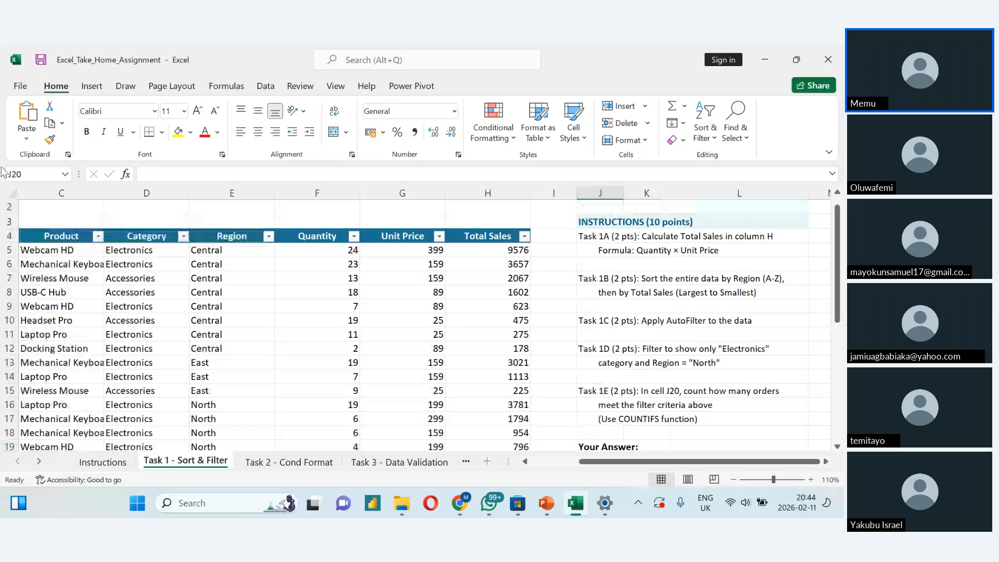
click(183, 236)
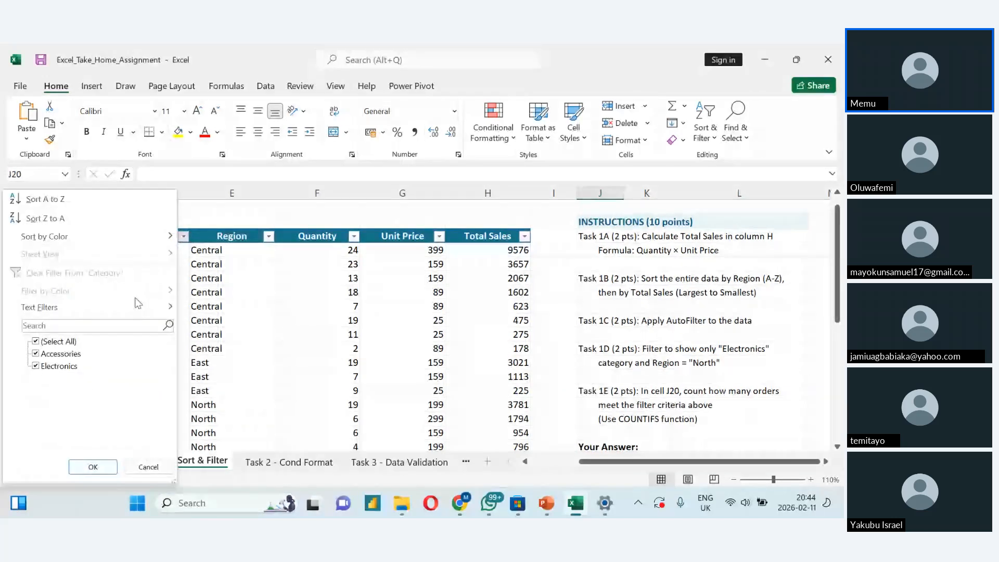
click(38, 354)
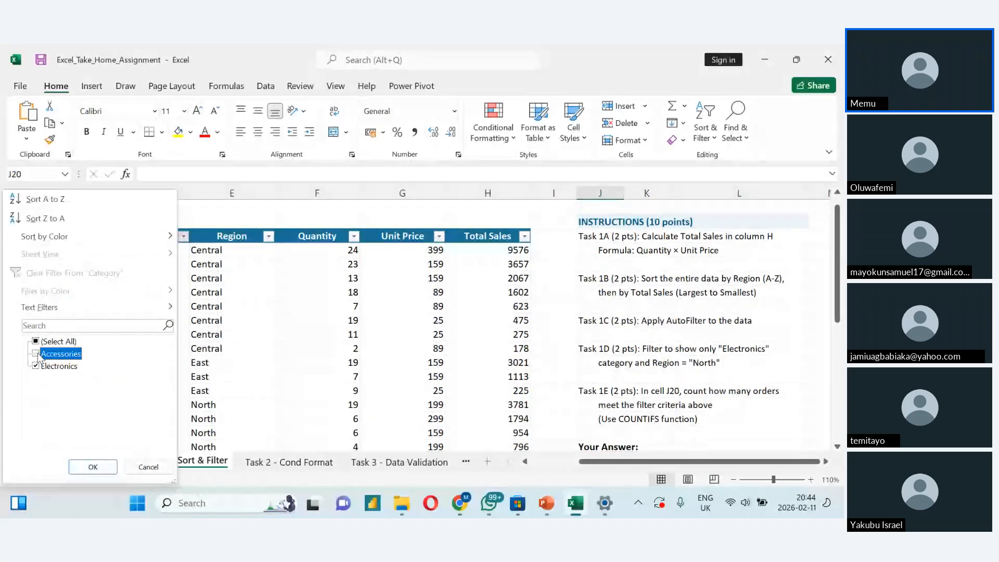
click(101, 473)
- Filter the Region column to show only North
click(268, 236)
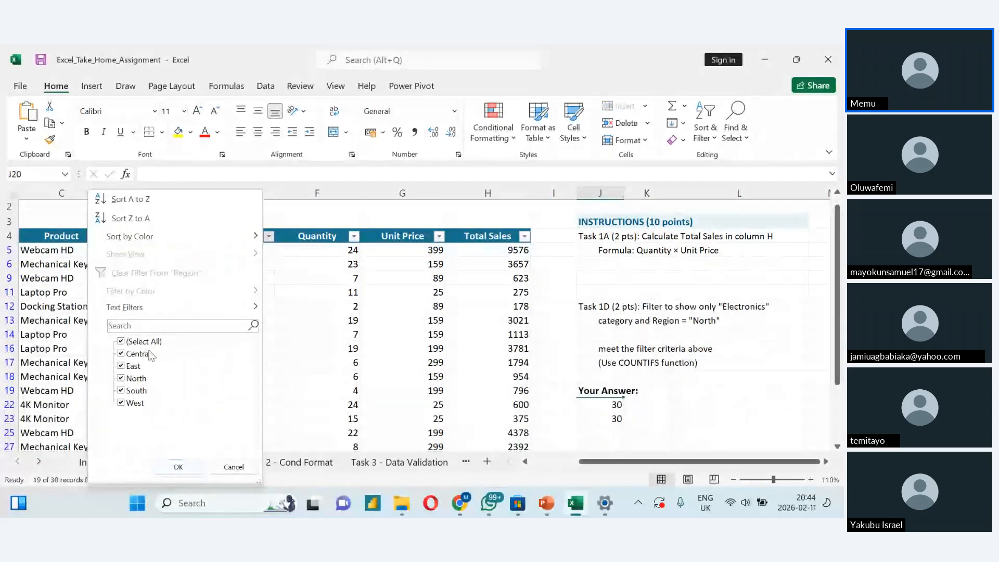
click(121, 342)
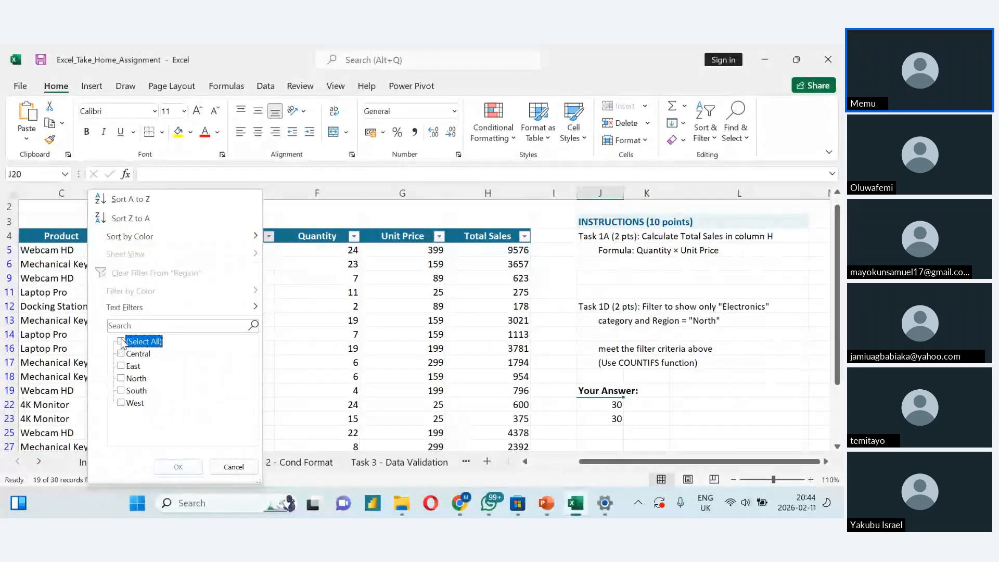
click(121, 379)
click(164, 465)
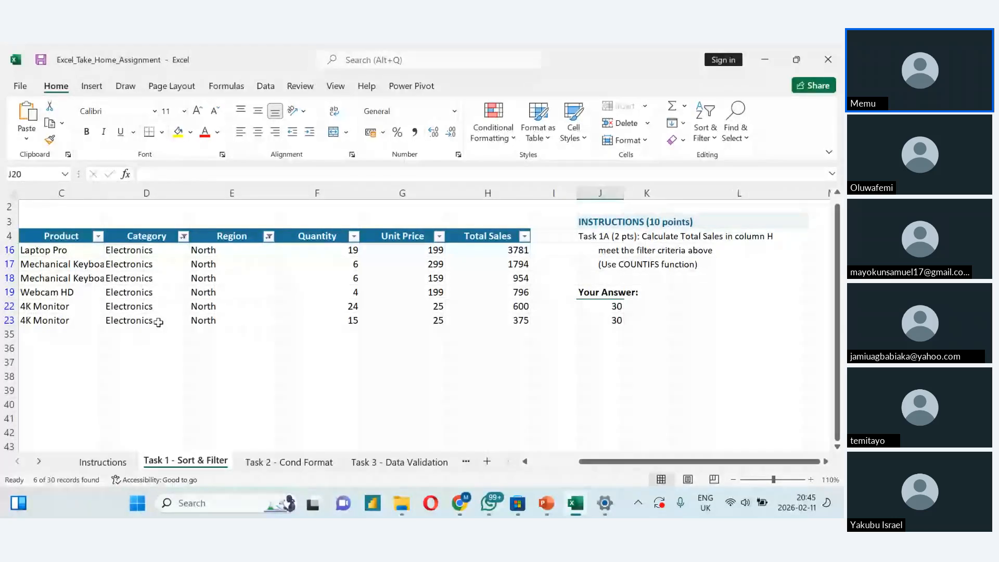
- Clear the filters from the Category and Region columns to show all orders again
click(183, 236)
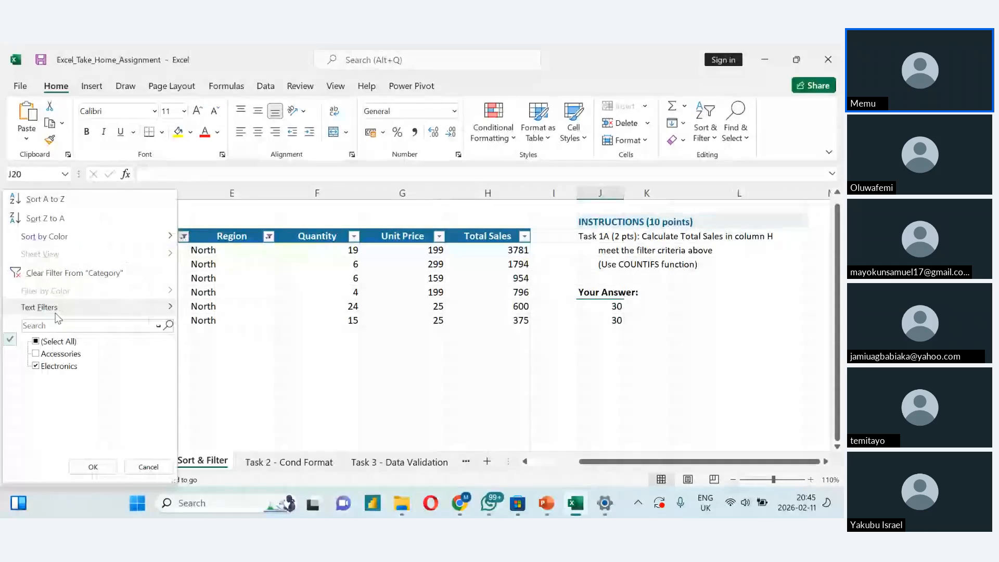
click(62, 280)
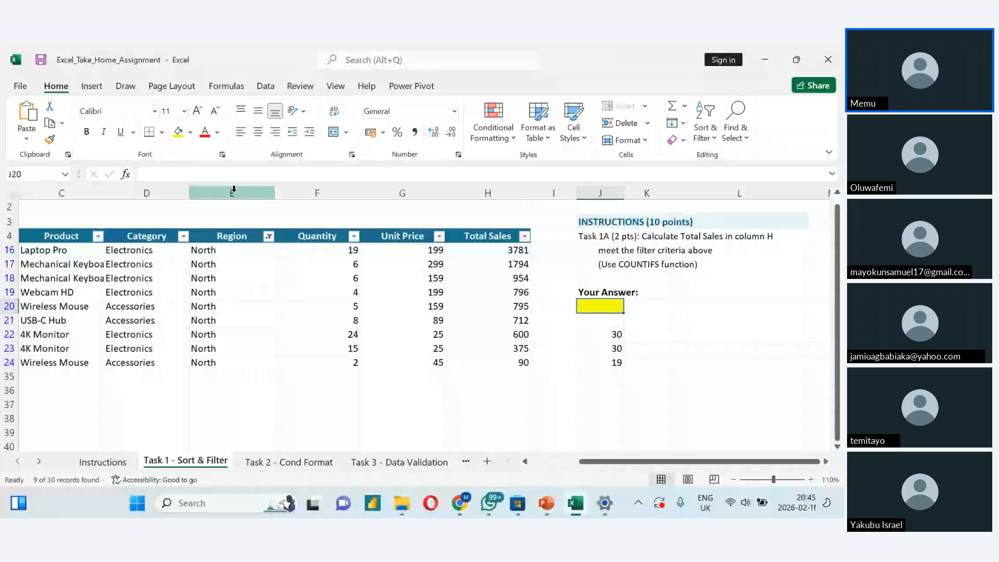
click(269, 237)
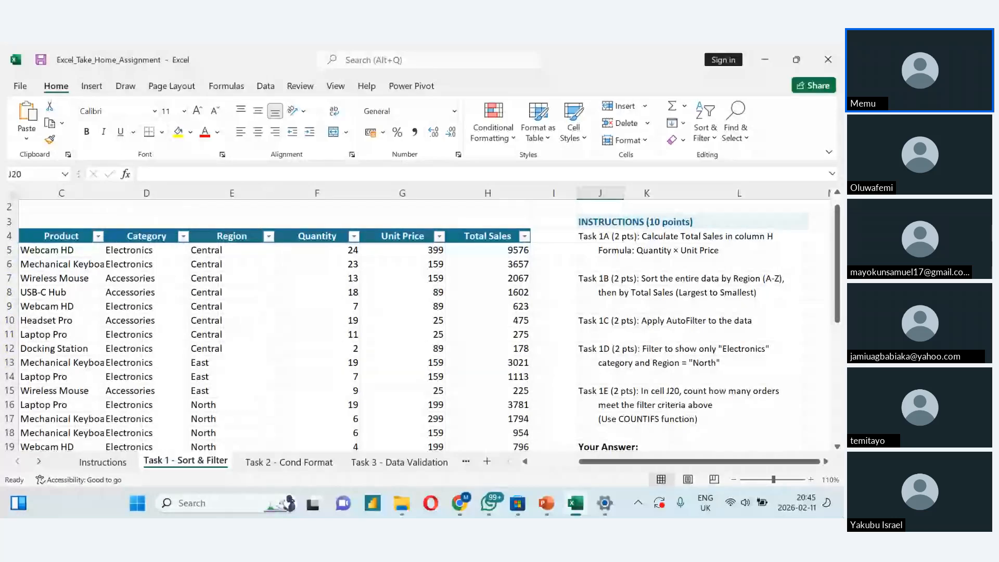
- Begin a COUNTIFS formula in cell J20 with the Category cells D5:D34 as the first criteria range
scroll(416, 322, down, 4)
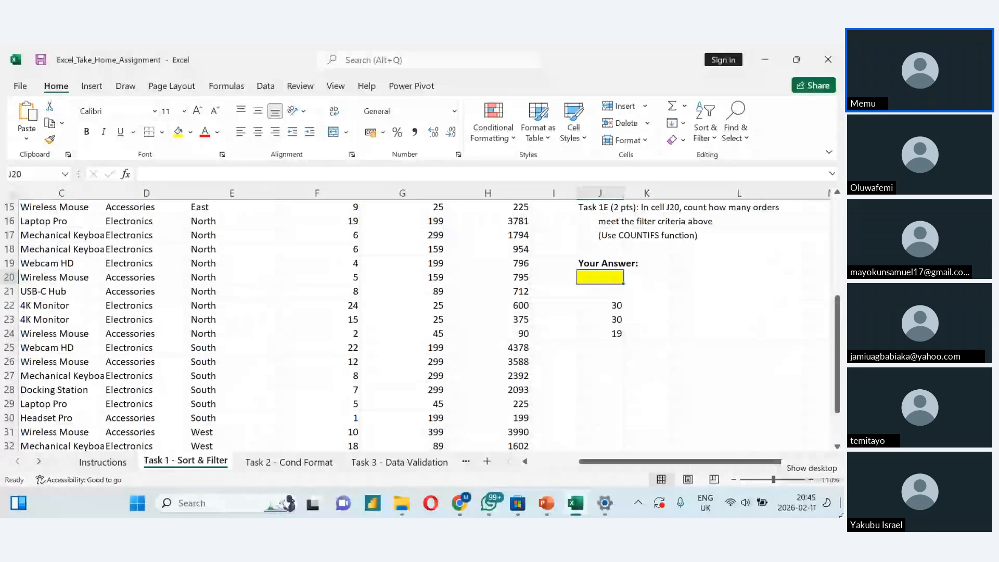
text(=co)
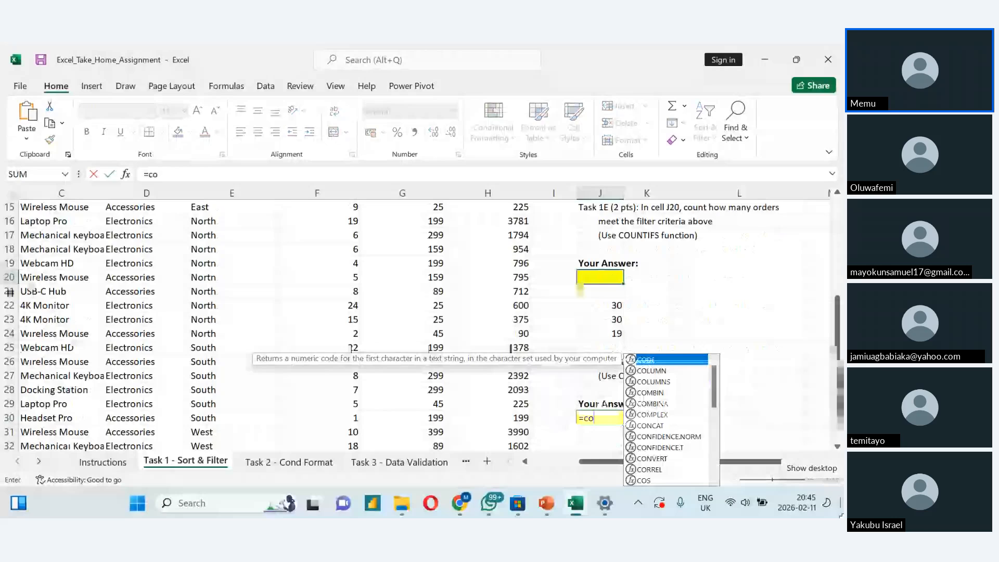
text(u)
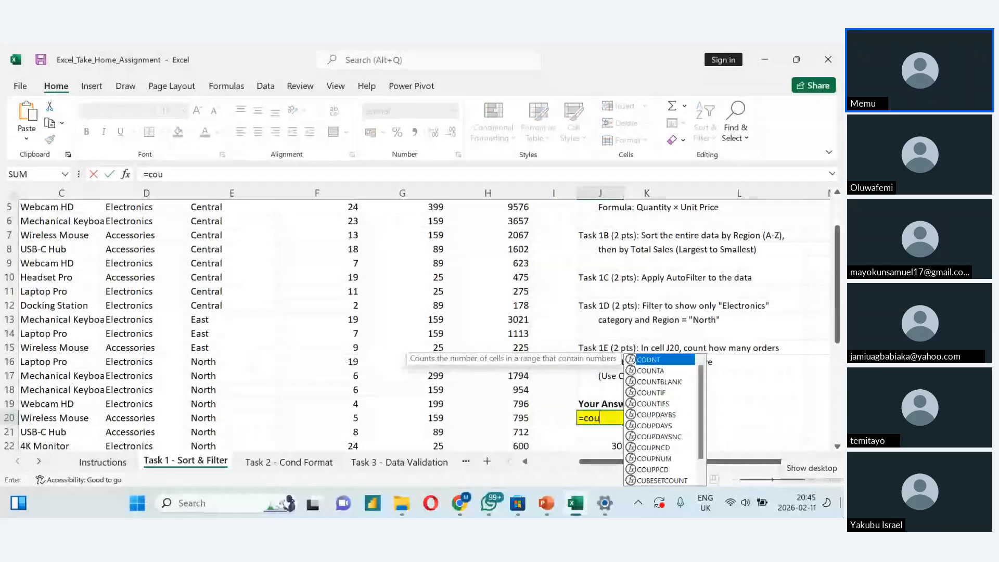
text(n)
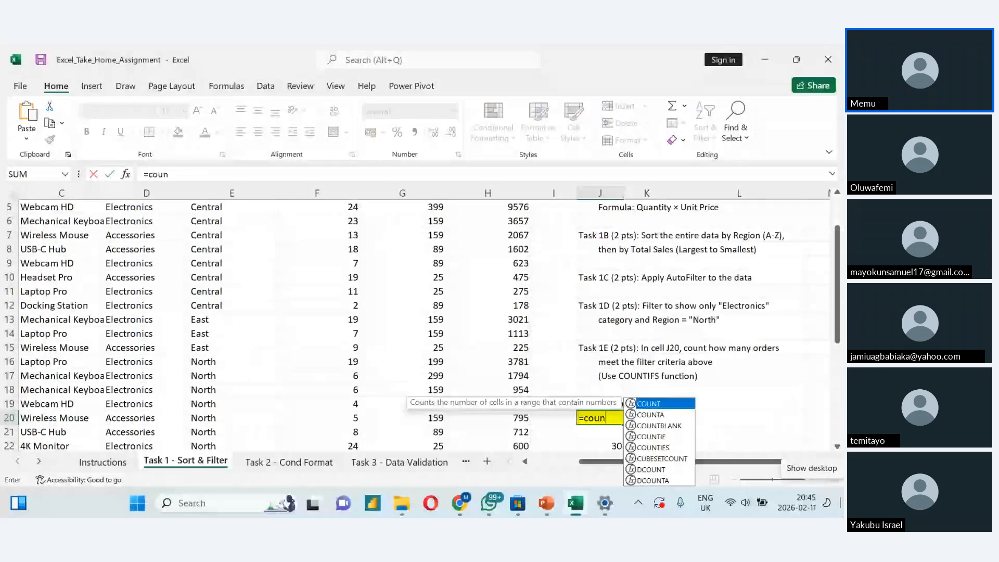
text(ti)
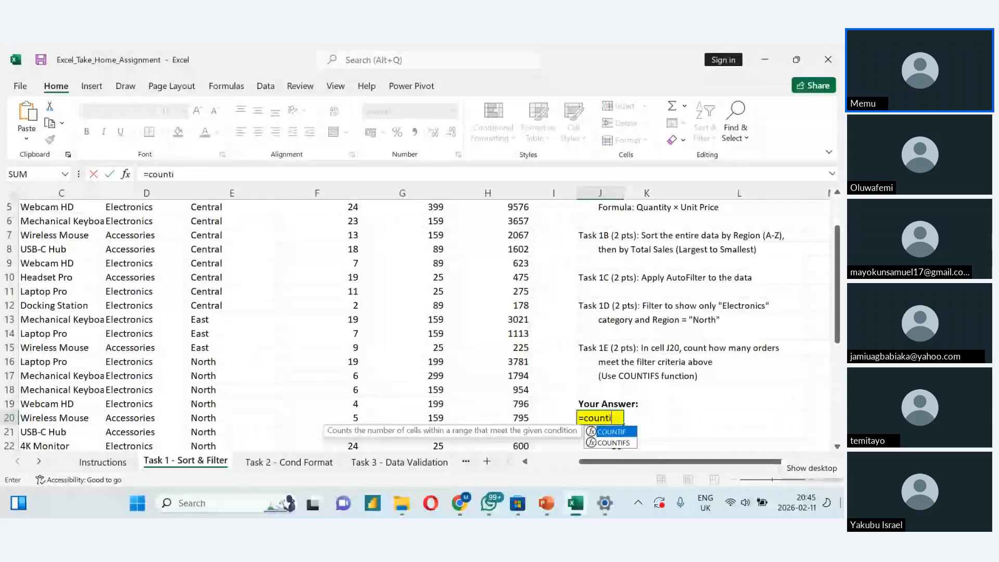
text(f)
text(s)
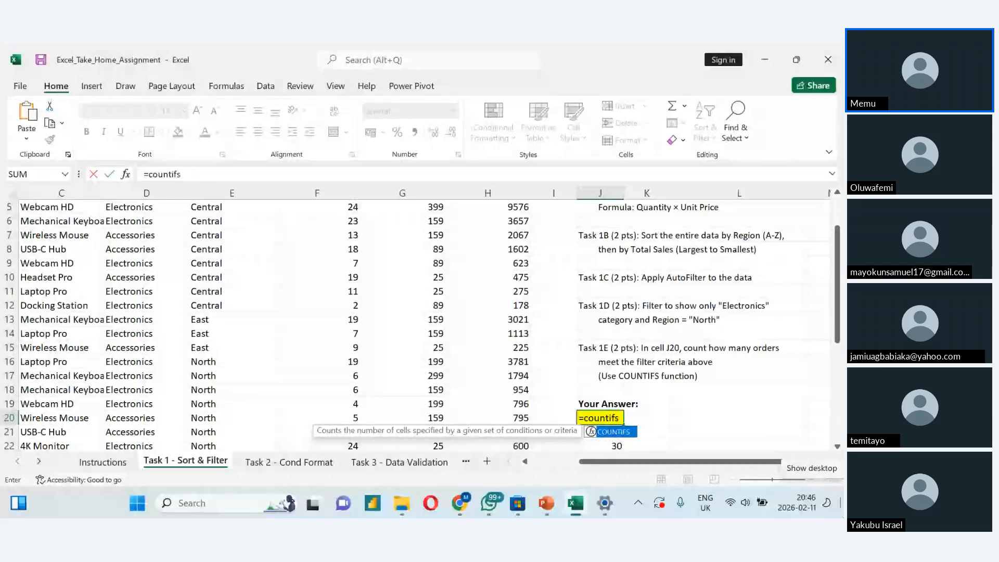
text(()
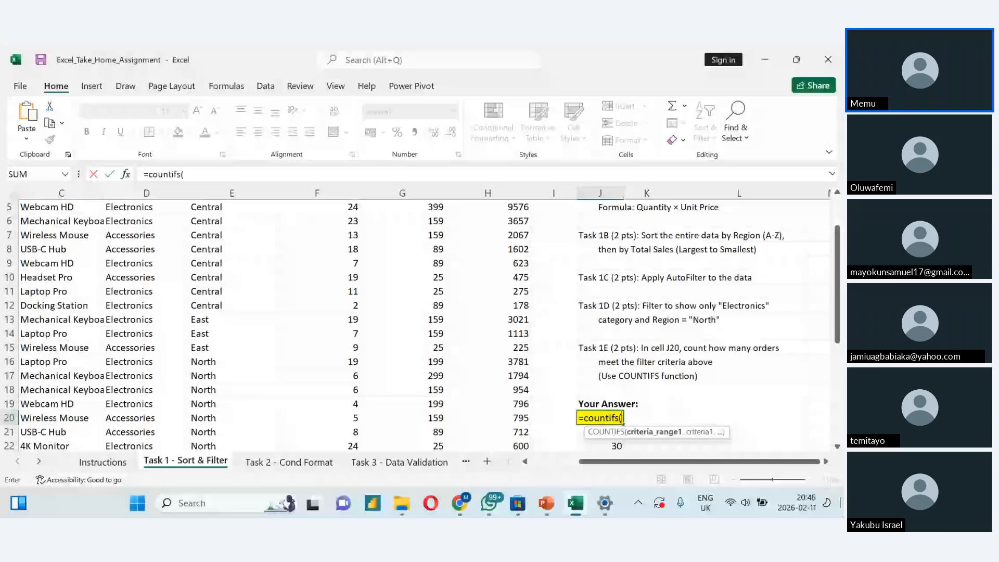
scroll(217, 426, up, 2)
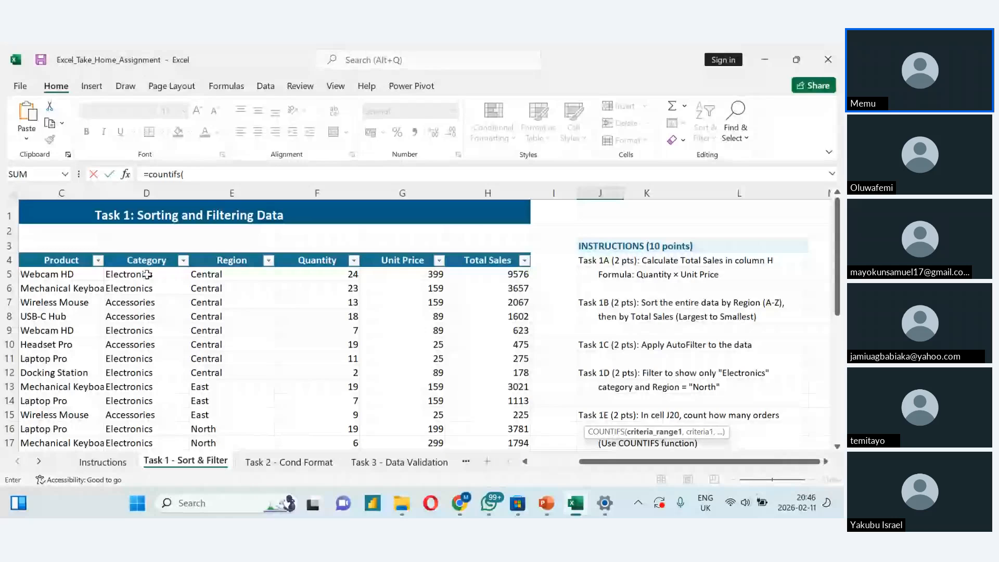
click(147, 274)
key(ctrl+shift+Down)
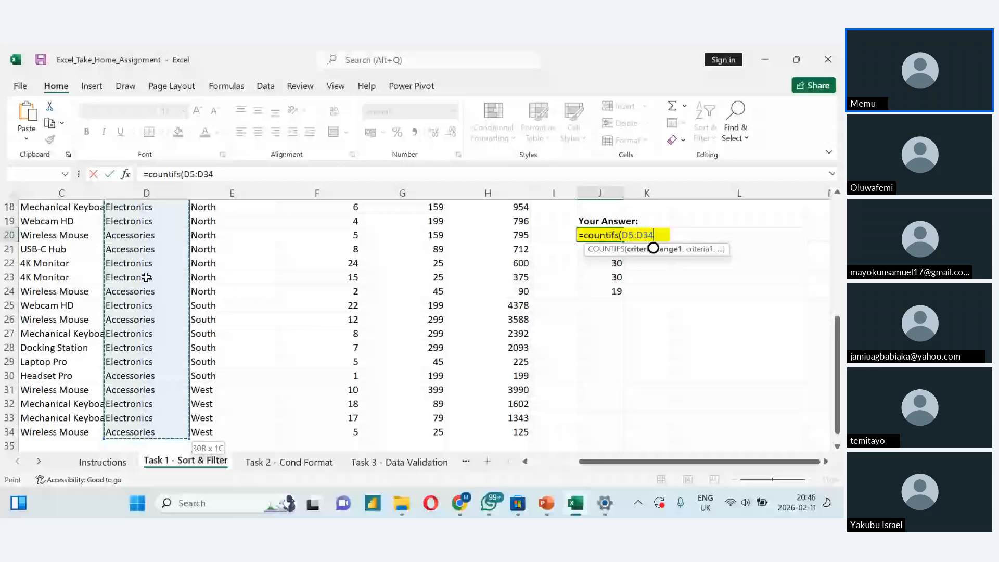
- Add "Electonics" as the first criterion of the COUNTIFS formula in J20
text(,"Elec)
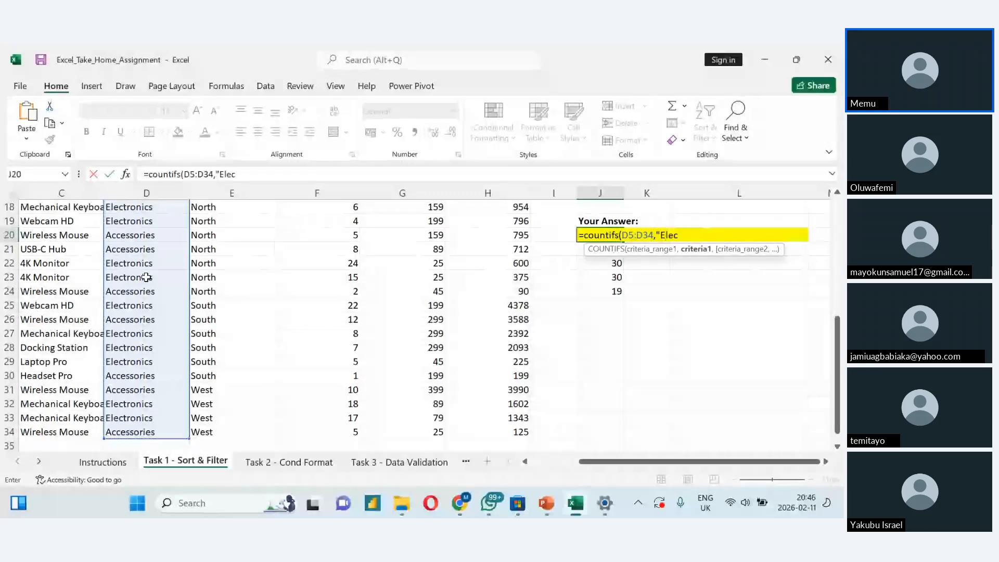
text(tonics)
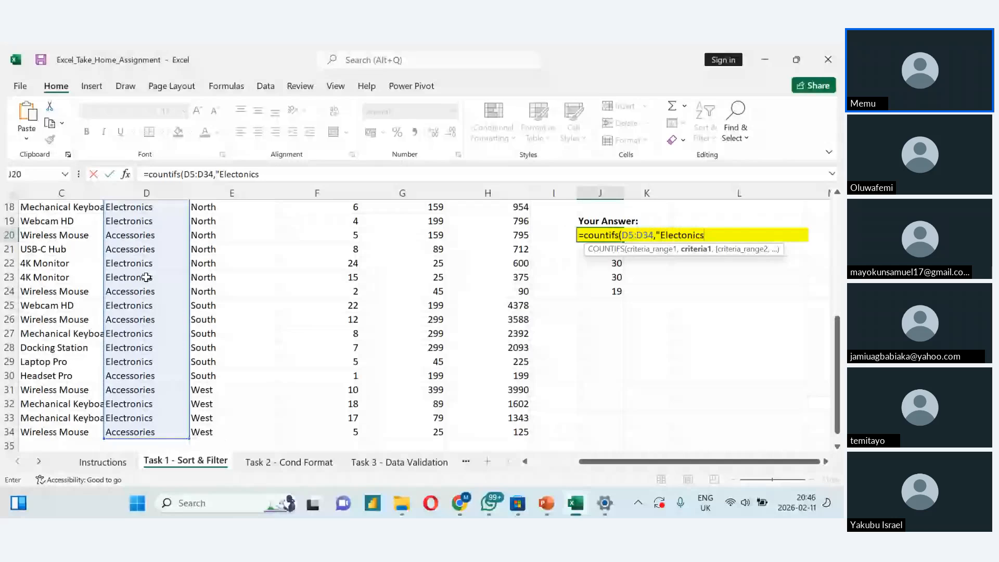
text(")
- Add the Region range E5:E34 with the criterion "North" and complete the COUNTIFS formula in J20
scroll(146, 277, up, 6)
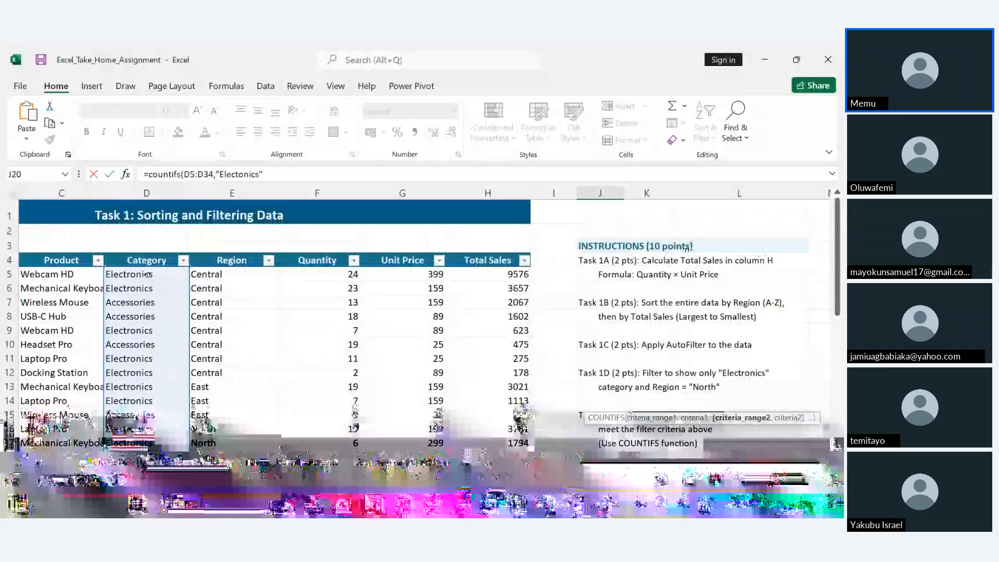
text(,)
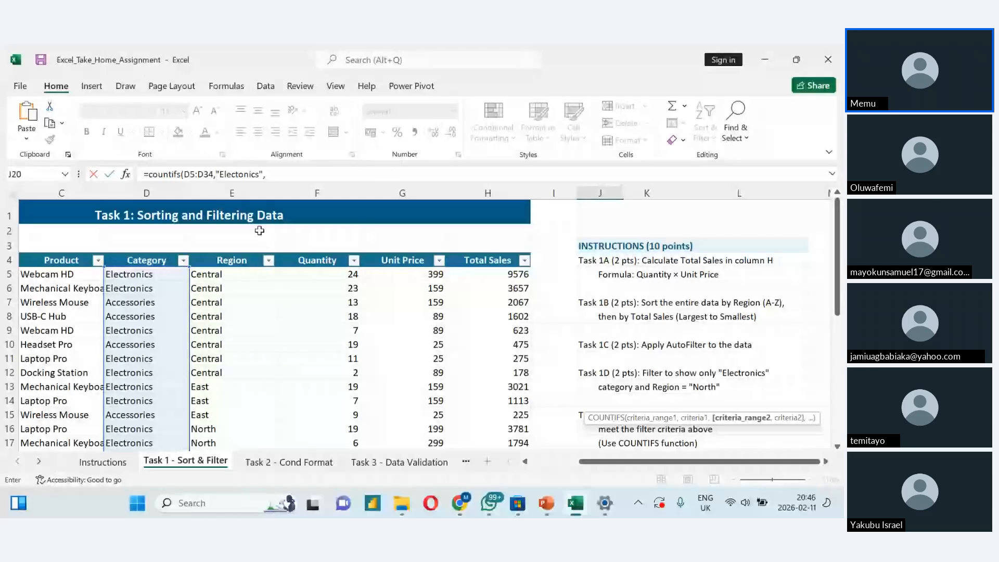
click(220, 274)
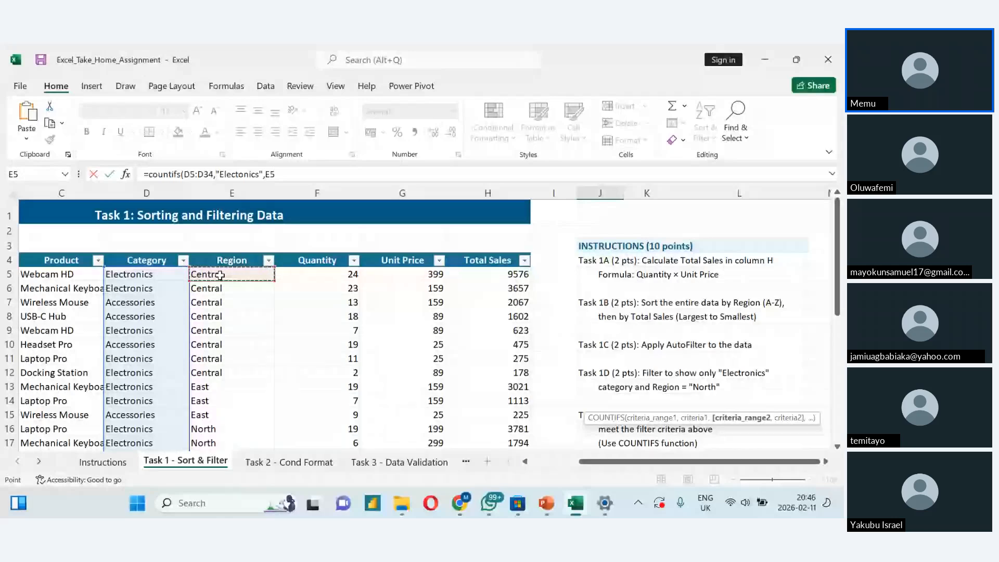
key(ctrl+shift+Down)
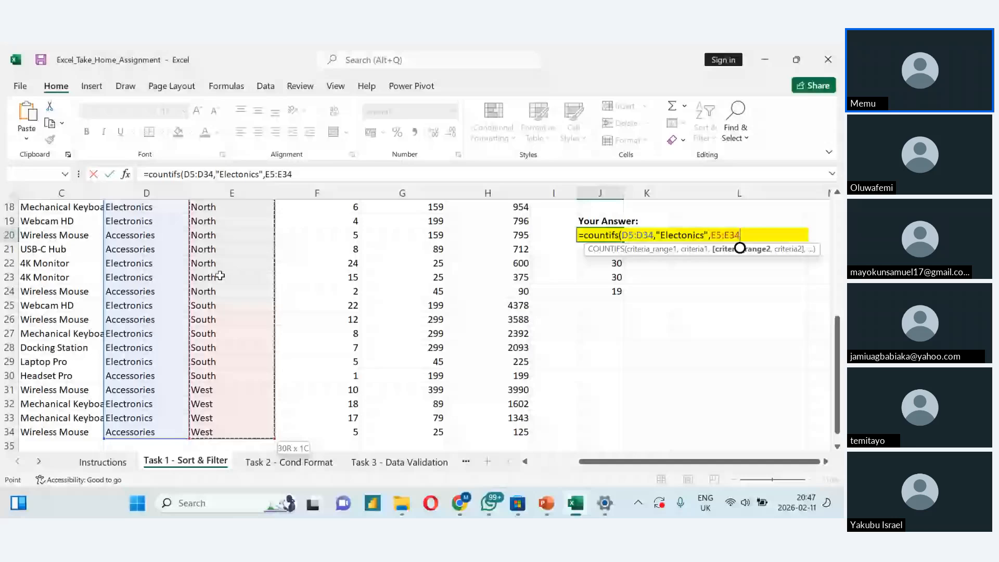
text(,)
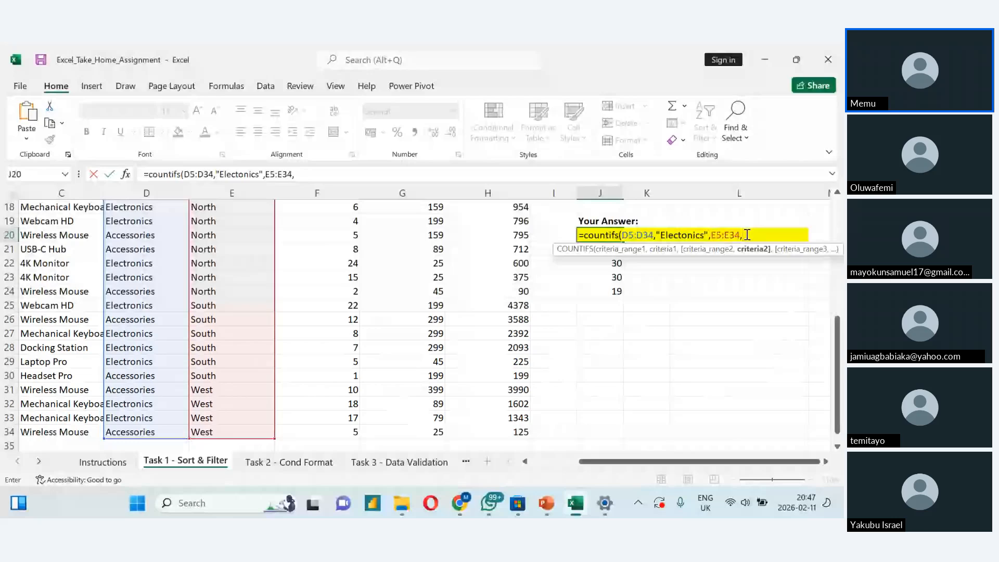
text("North")
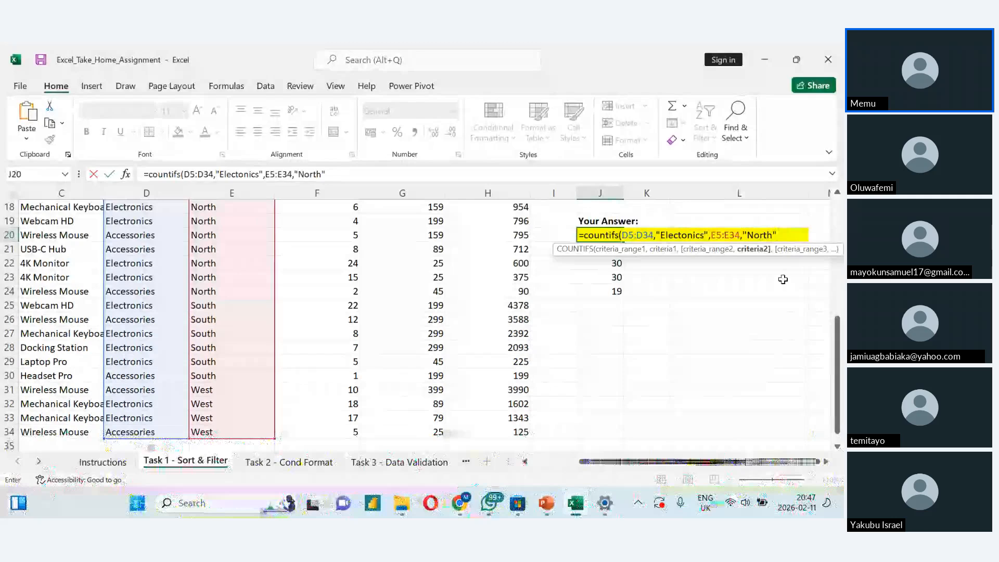
key(Return)
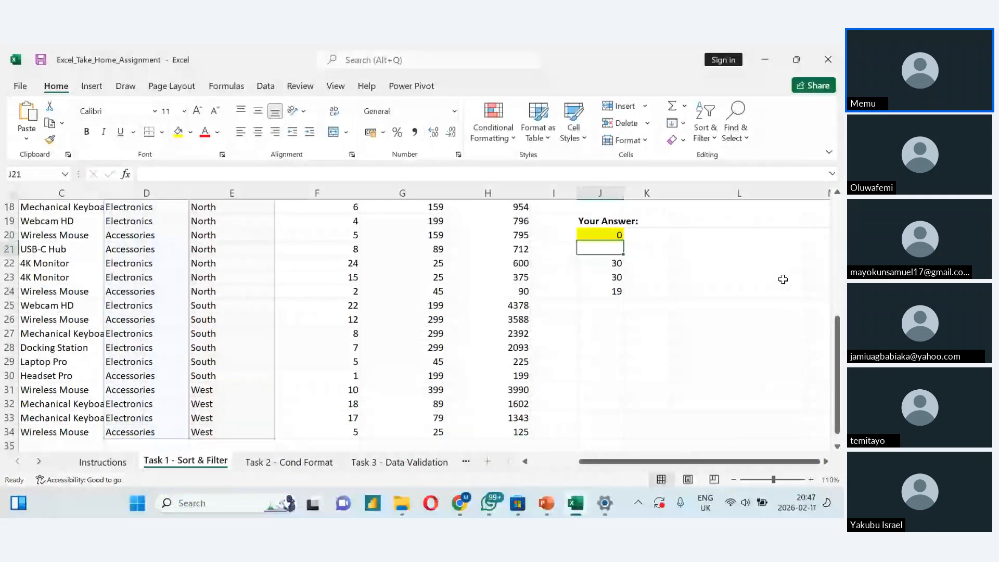
click(602, 235)
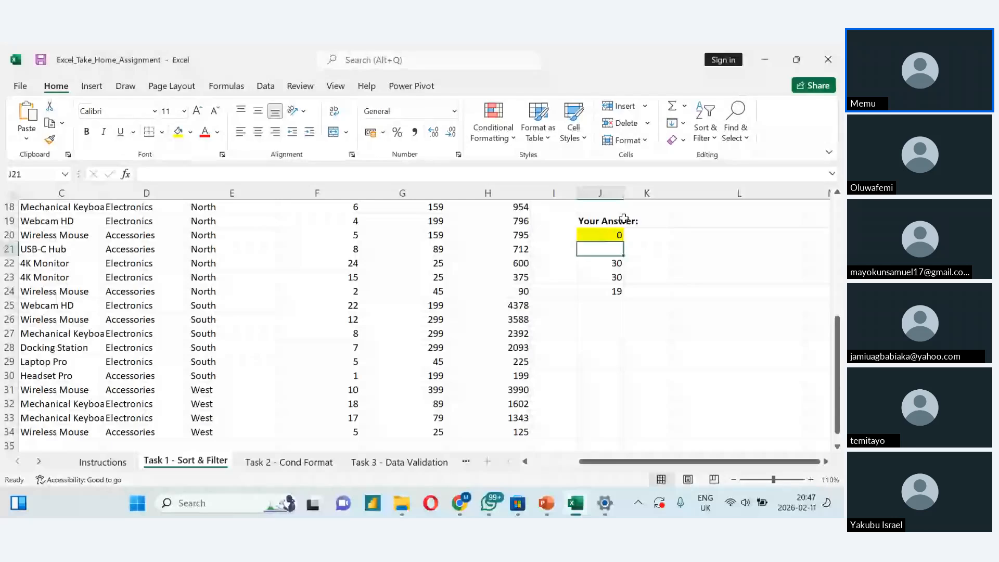
- Correct the first criterion of the COUNTIFS formula in J20 to "Electronics"
double_click(602, 235)
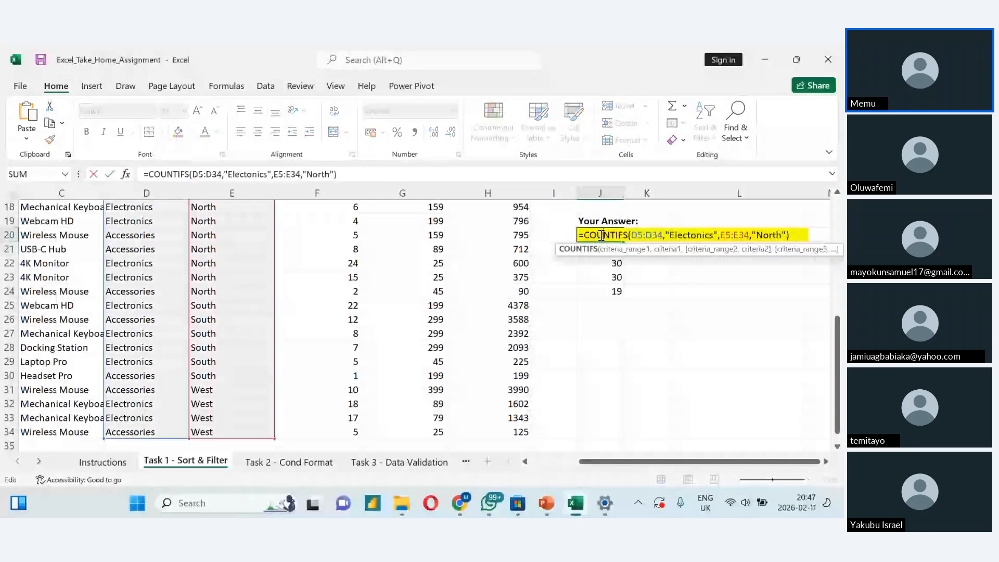
click(691, 235)
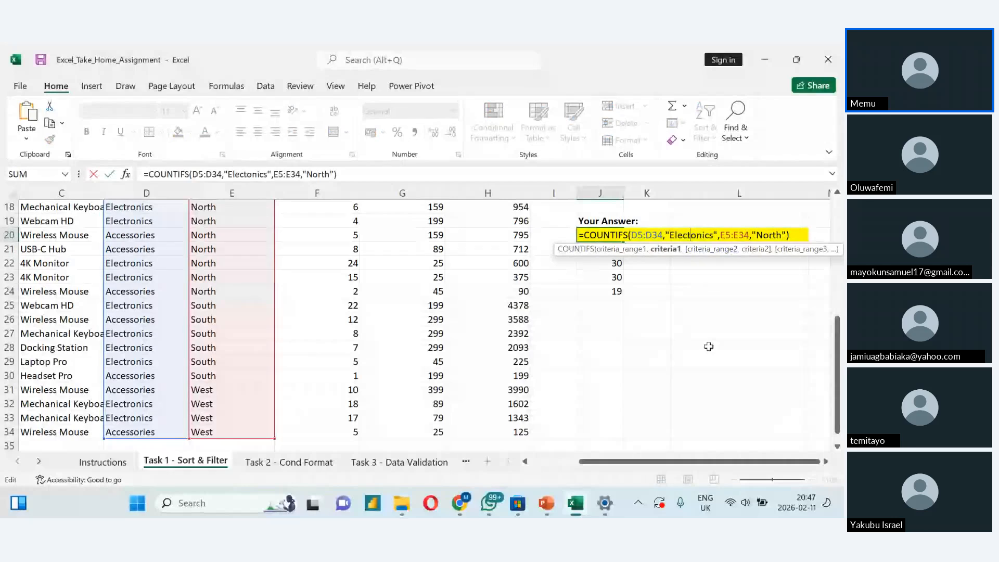
text(r)
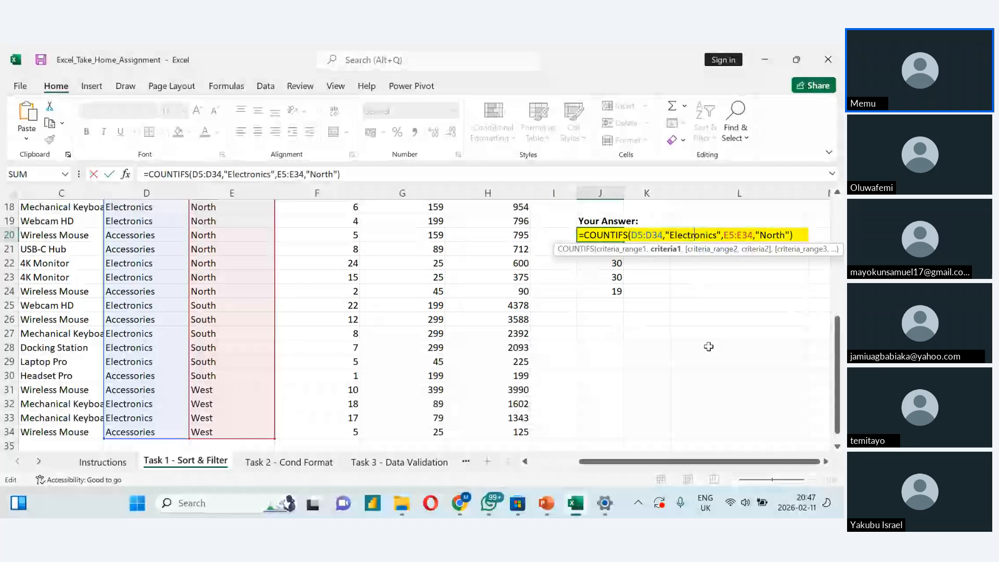
click(610, 247)
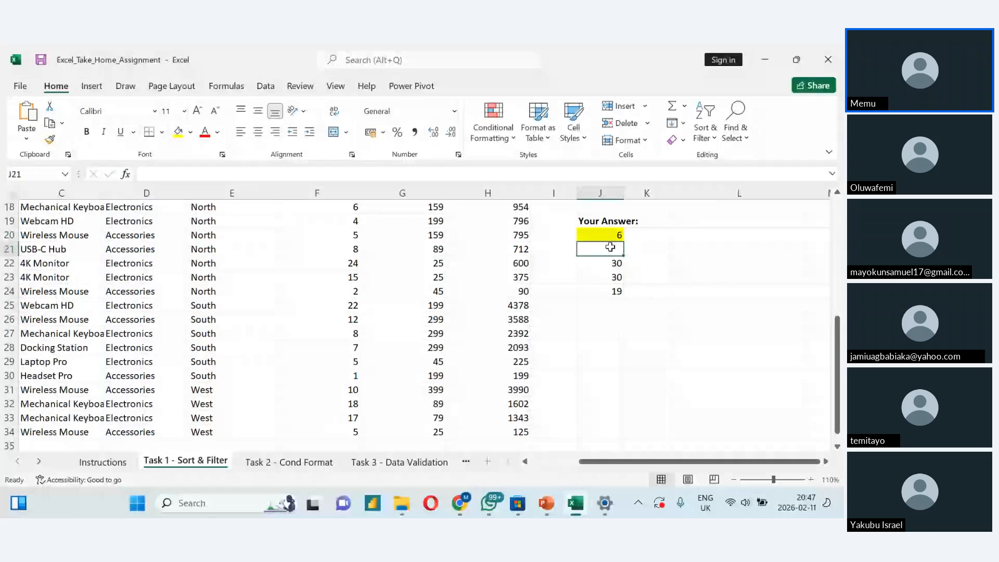
- Review the COUNTA, COUNT and COUNTIF formulas in J22 to J24 and compare them with the COUNTIFS formula in J20
double_click(593, 263)
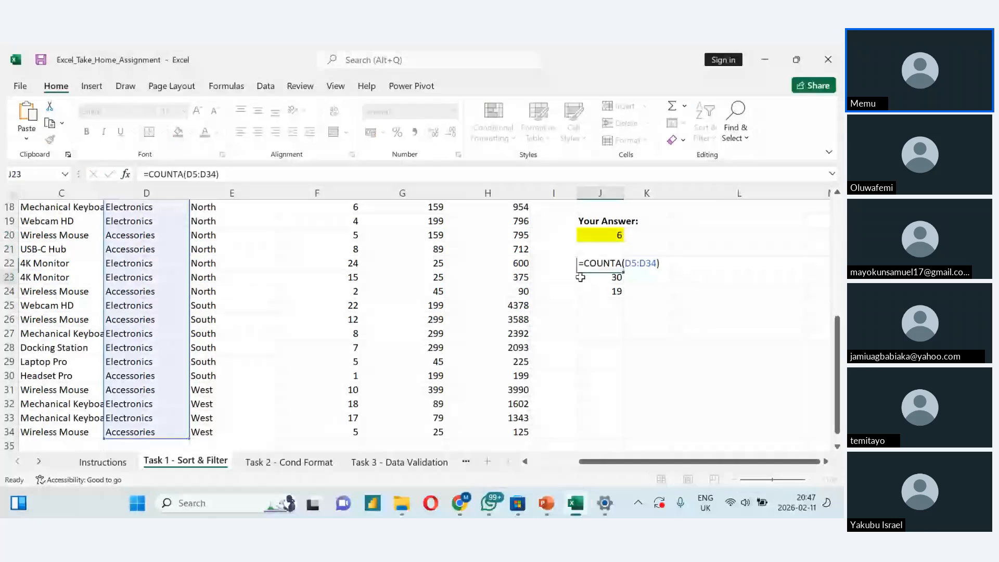
double_click(580, 277)
click(594, 292)
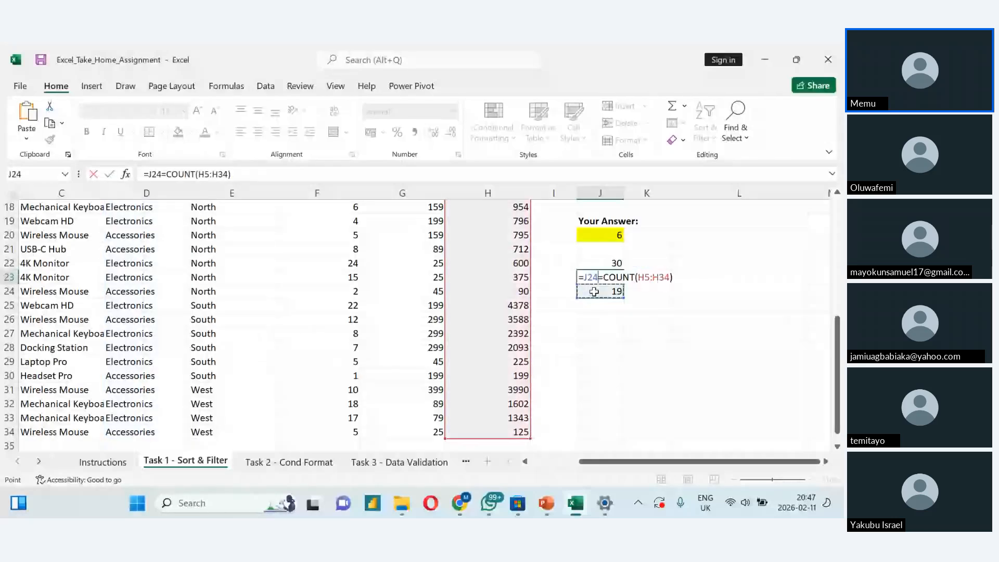
key(Escape)
double_click(593, 292)
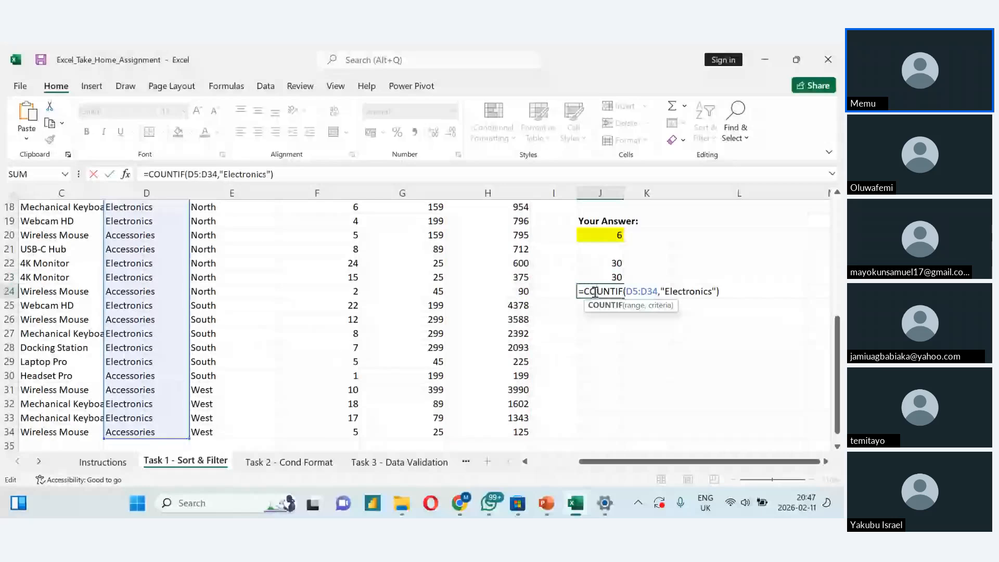
double_click(611, 236)
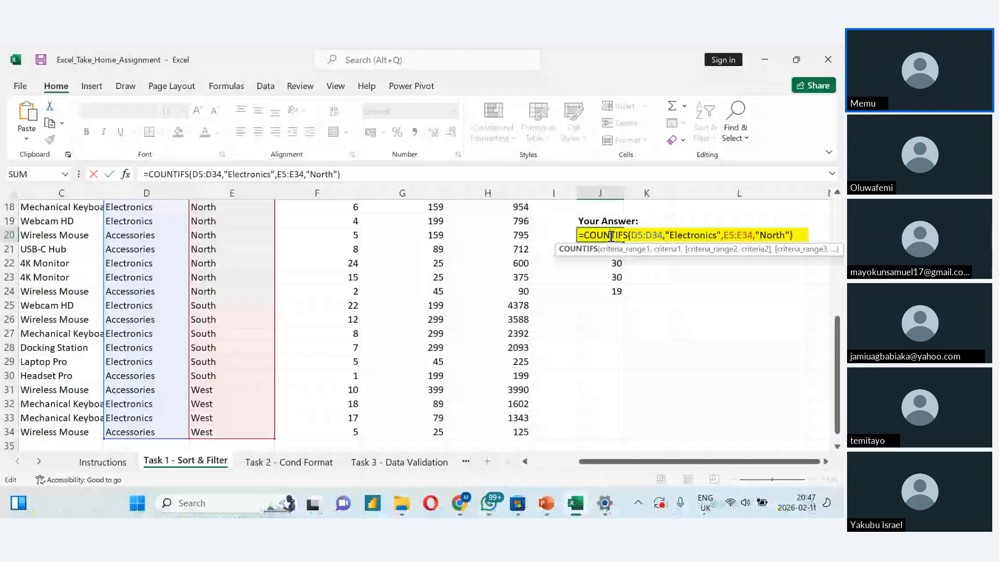
key(alt+Tab)
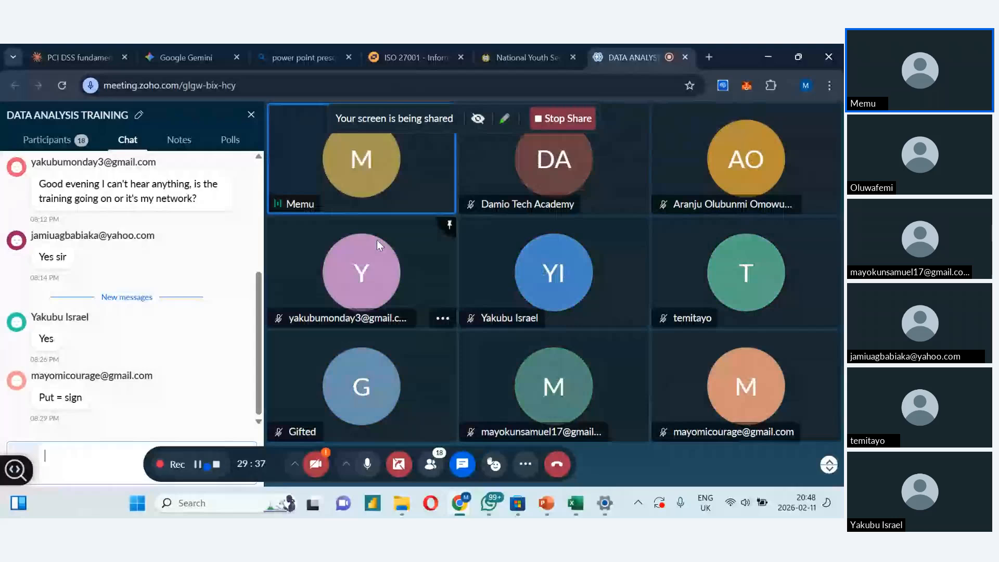
click(575, 503)
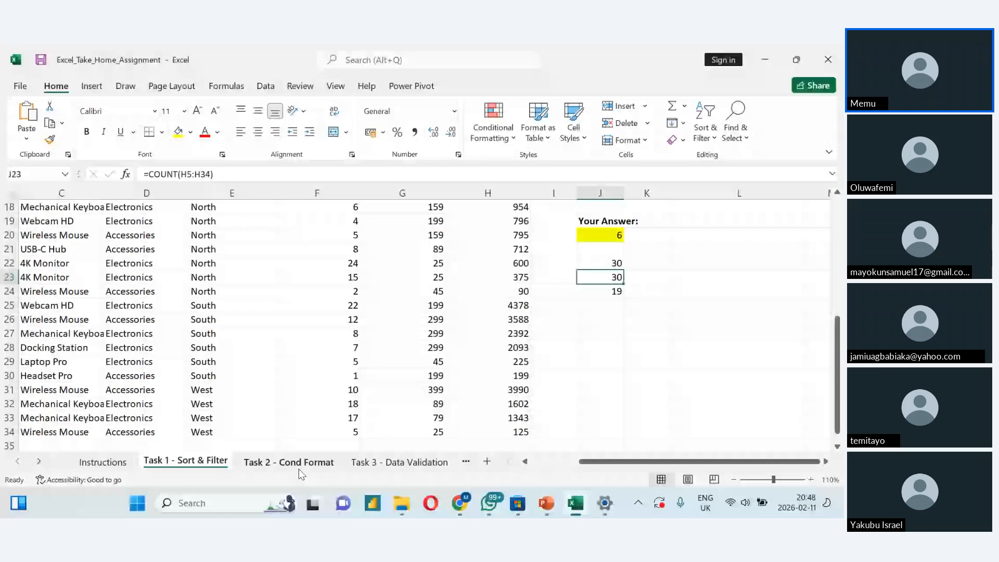
- On the Task 2 - Cond Format sheet, enter the Achievement % formula =(E5/D5)*100 in F5
click(288, 462)
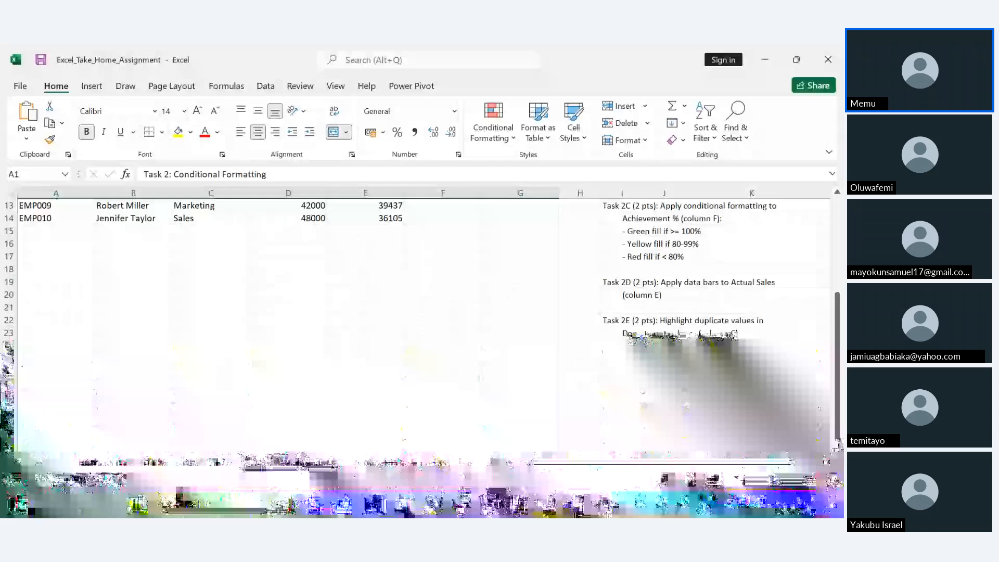
drag(837, 357, 827, 241)
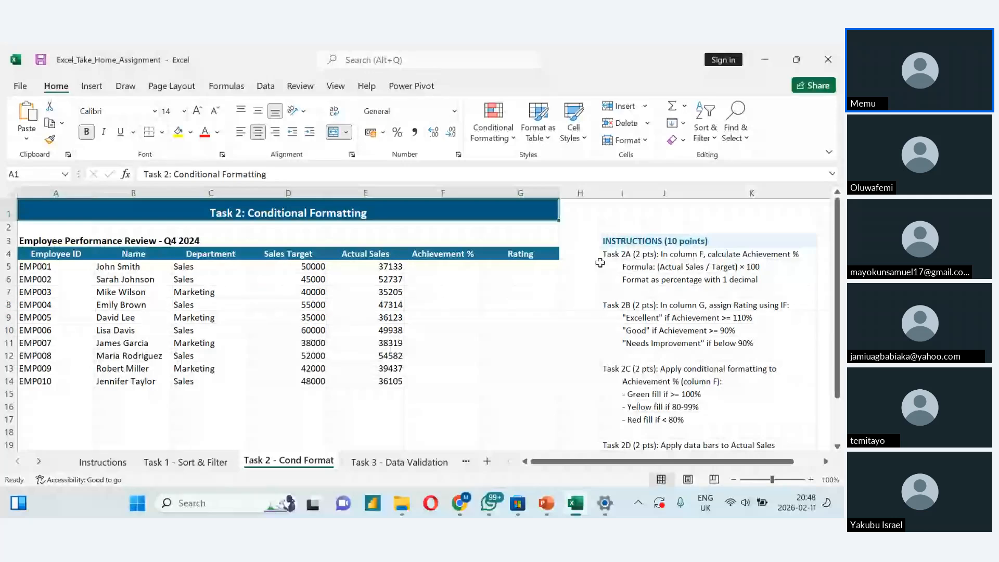
click(418, 267)
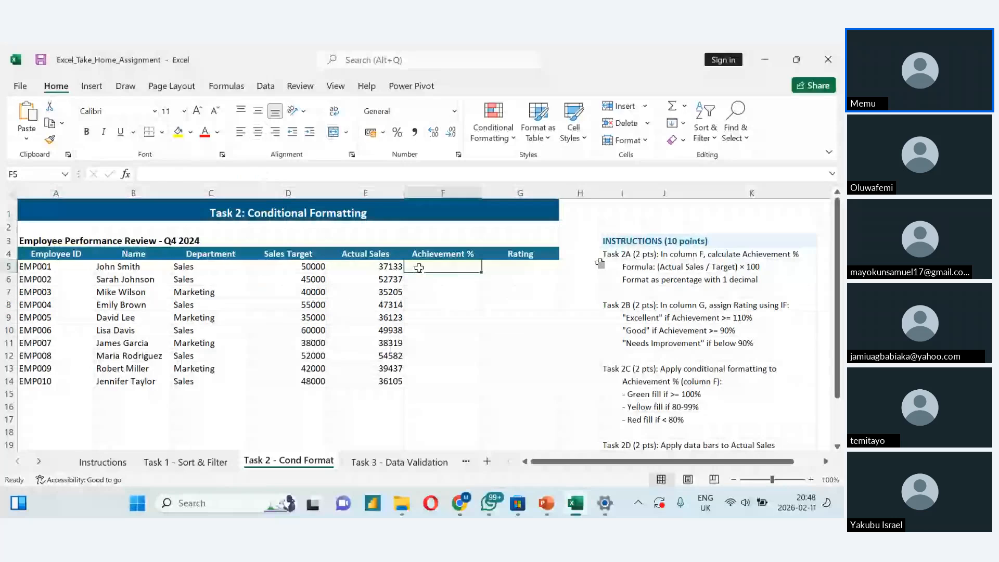
text(=()
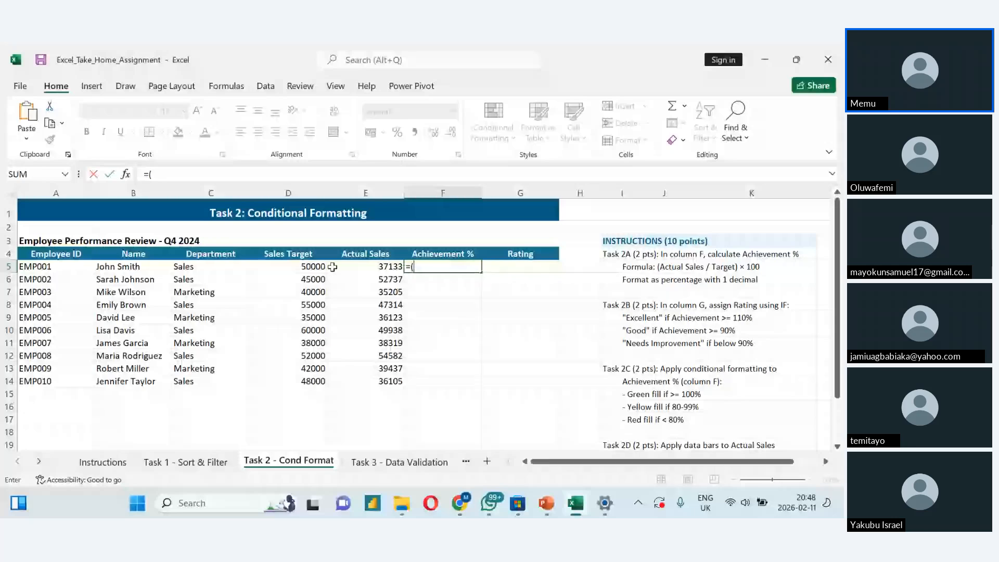
click(351, 269)
text(/)
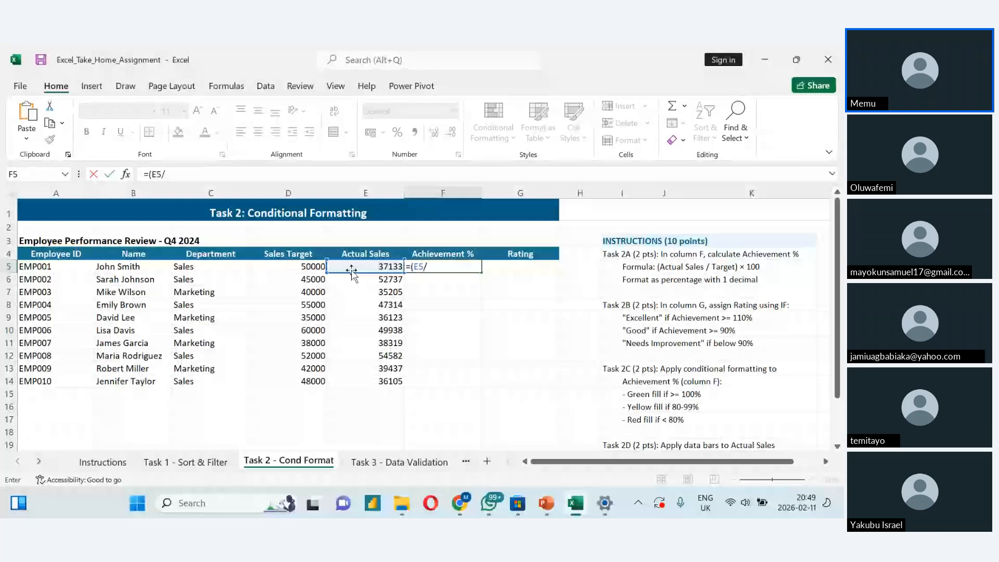
click(306, 270)
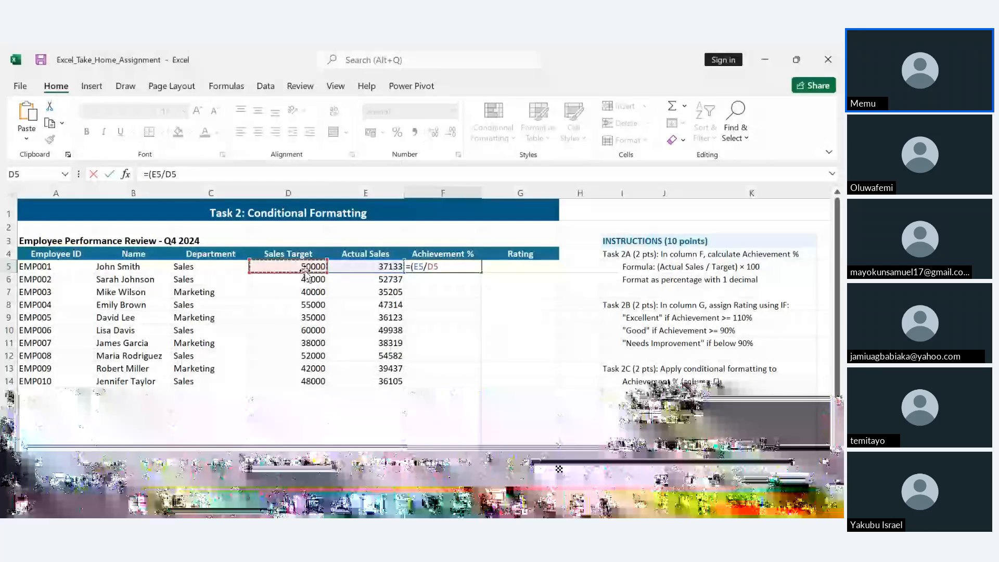
text())
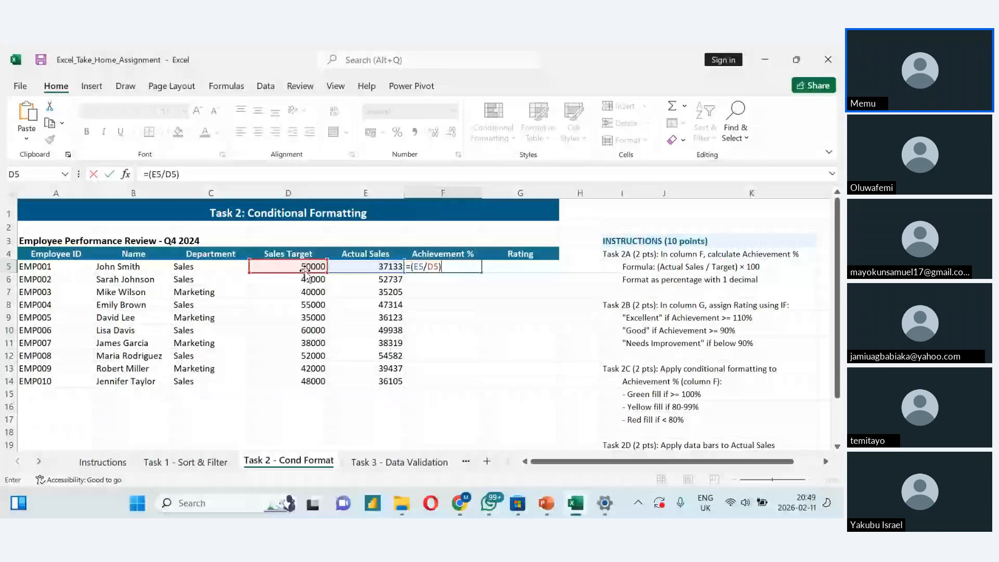
text( 100)
key(Return)
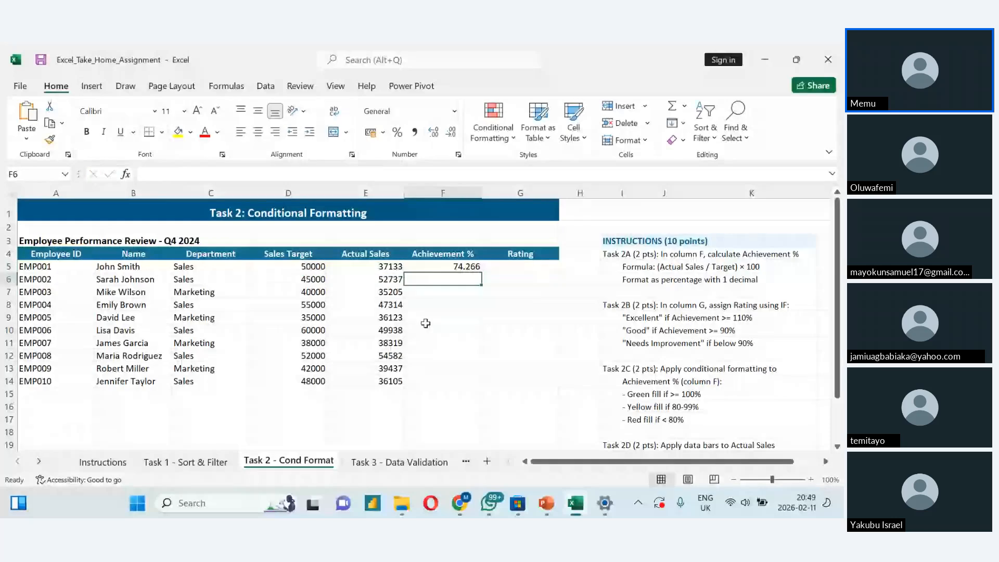
- Fill the Achievement % formula down from F5 to F14 and show the values with one decimal place
click(473, 266)
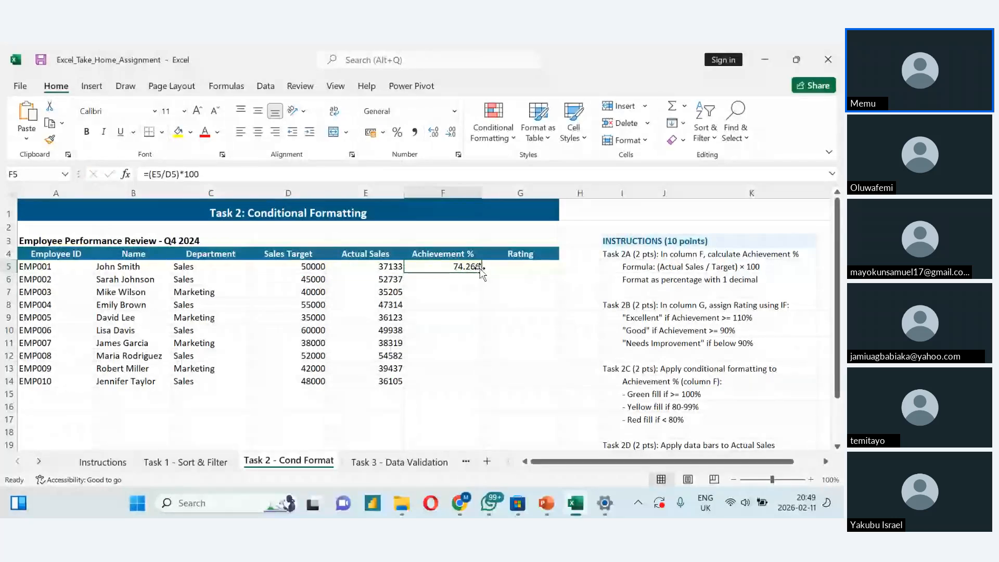
double_click(477, 269)
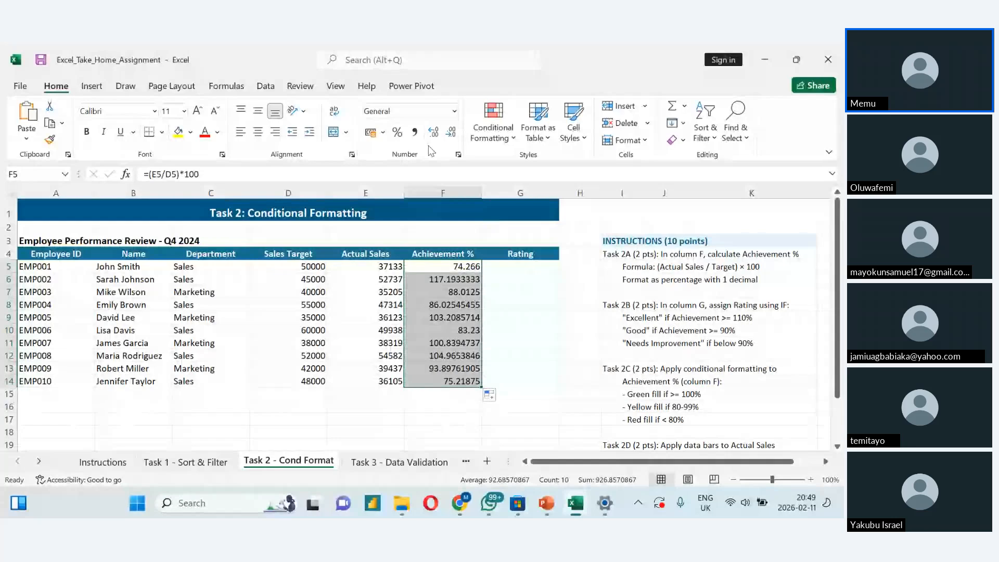
click(433, 132)
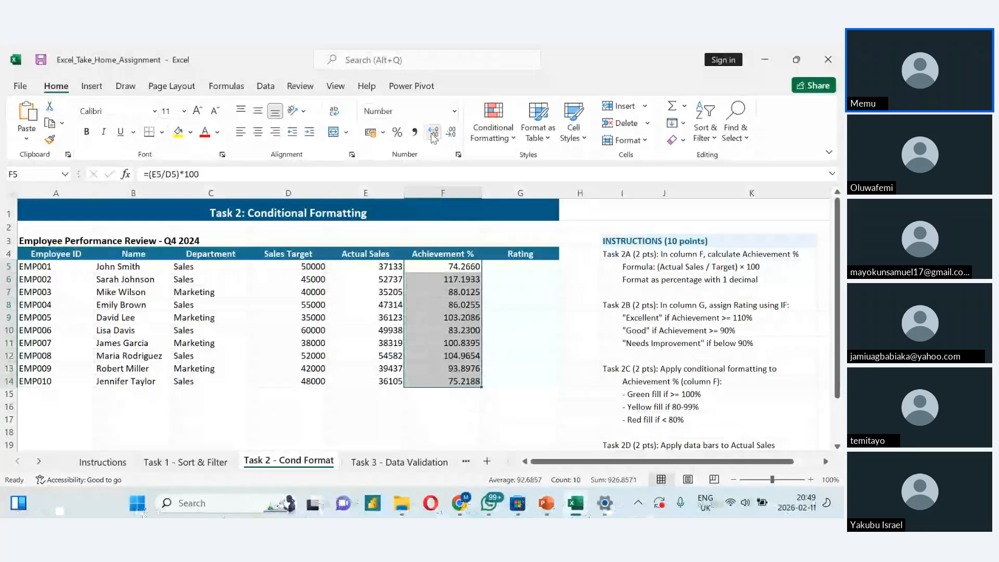
click(450, 133)
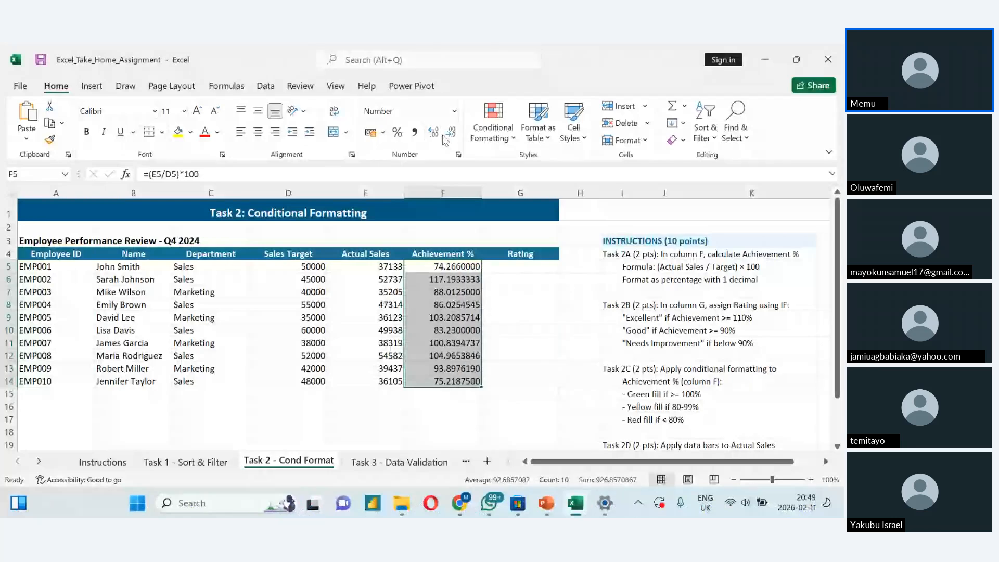
click(451, 133)
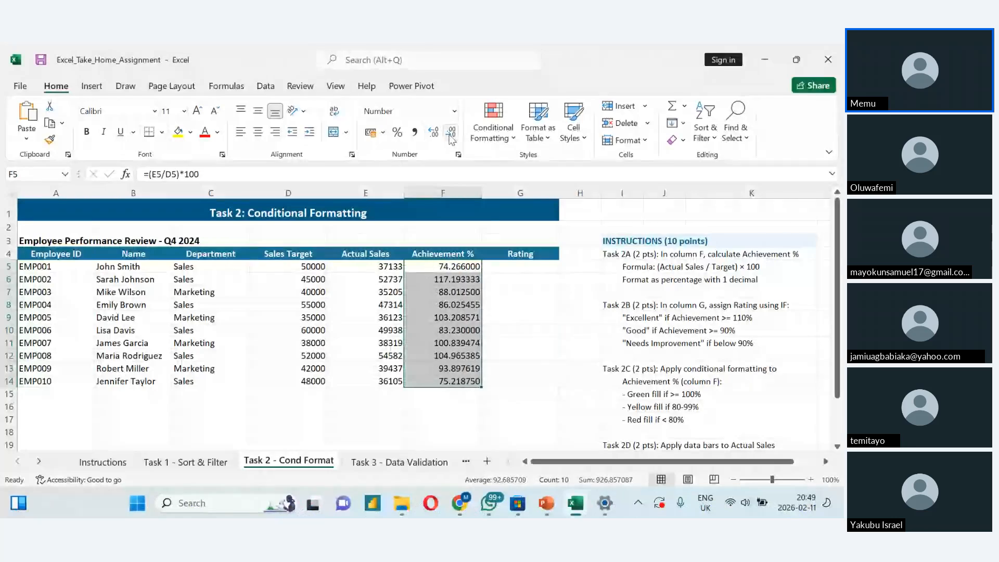
click(450, 136)
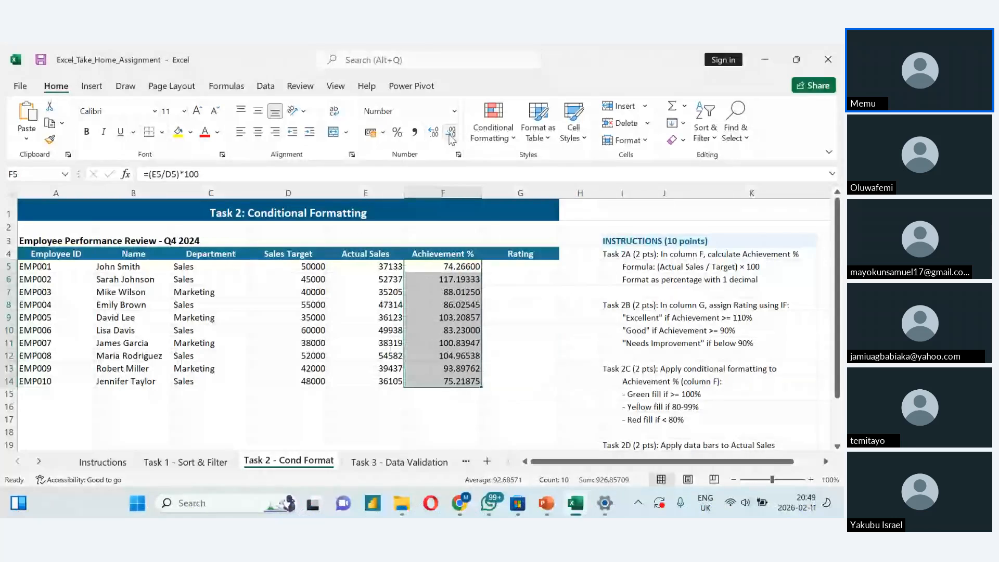
click(450, 137)
click(451, 138)
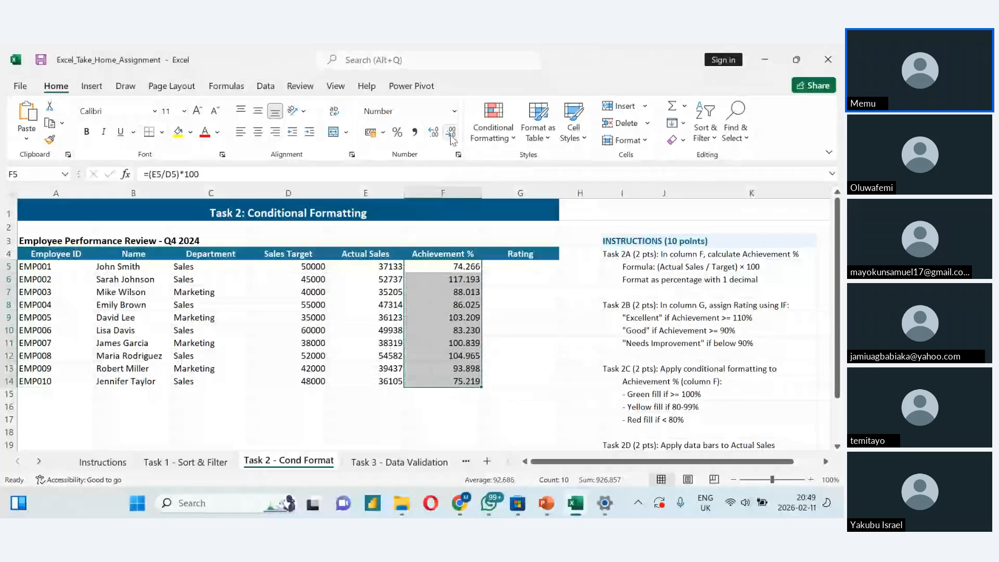
click(451, 136)
click(451, 136)
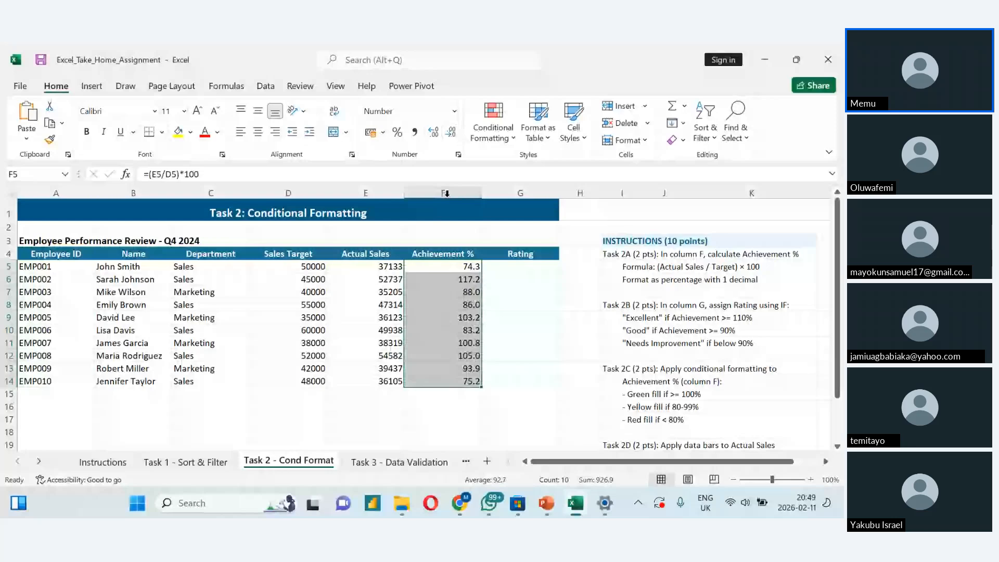
- Select cell G5, the first Rating cell of the employee table
click(450, 270)
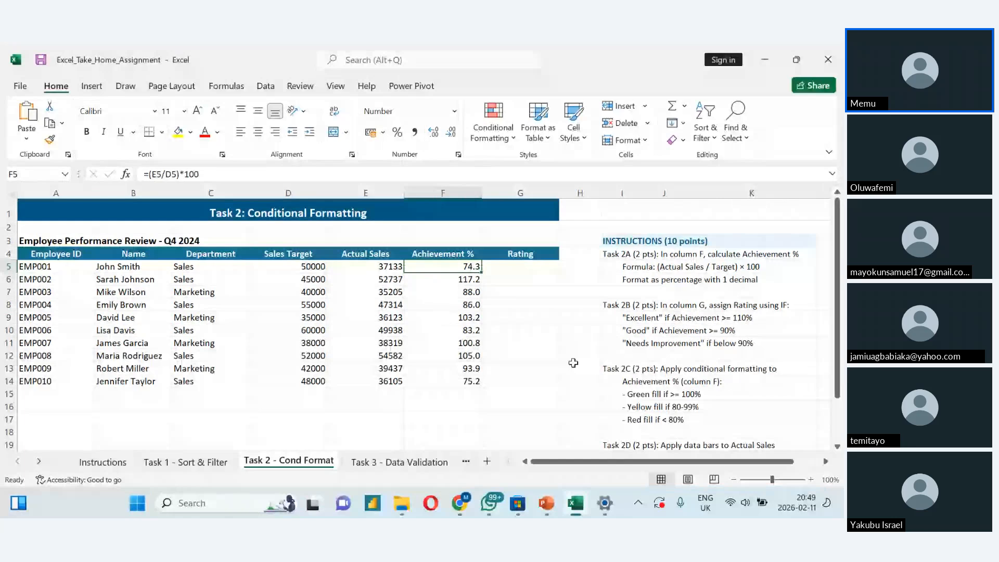
key(Right)
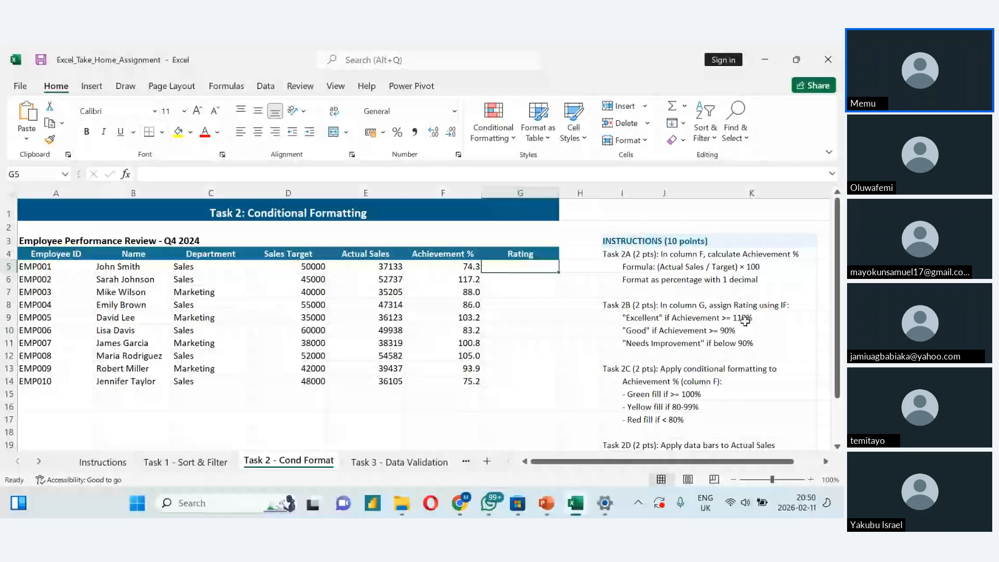
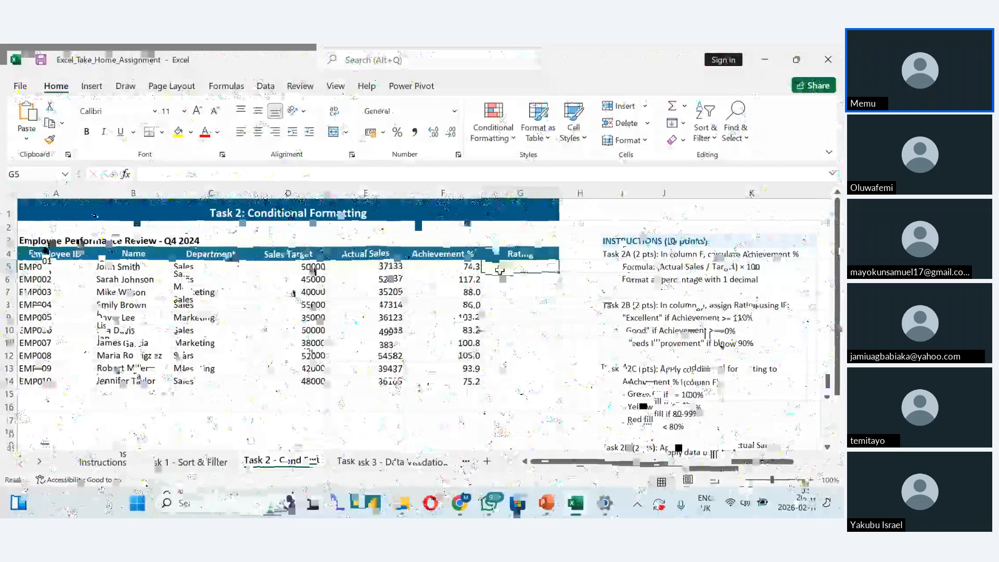
- Start the Rating formula in G5 with =IF(F5>=100,"Excellent", as the first condition and result
text(=)
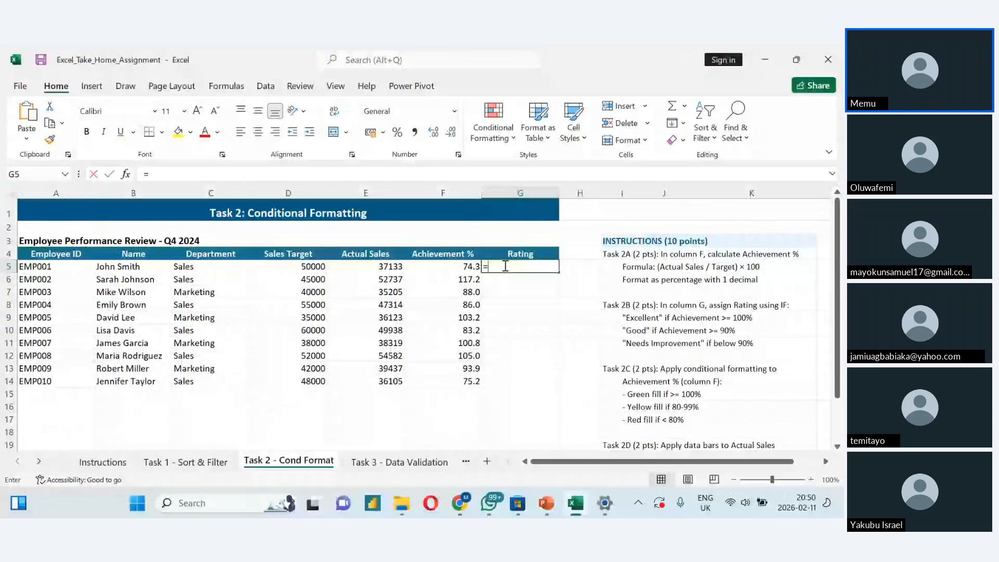
text(if)
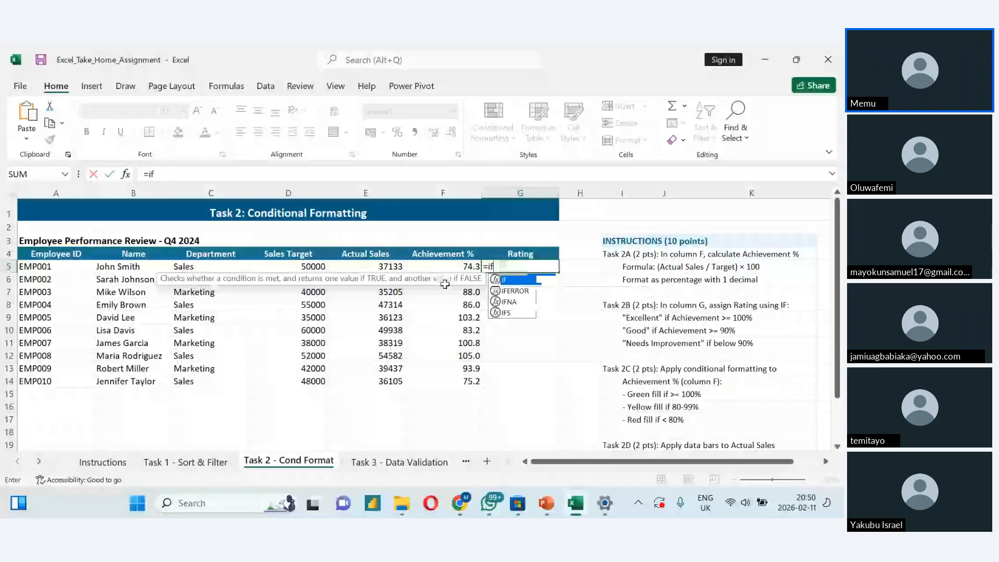
key(Tab)
click(440, 266)
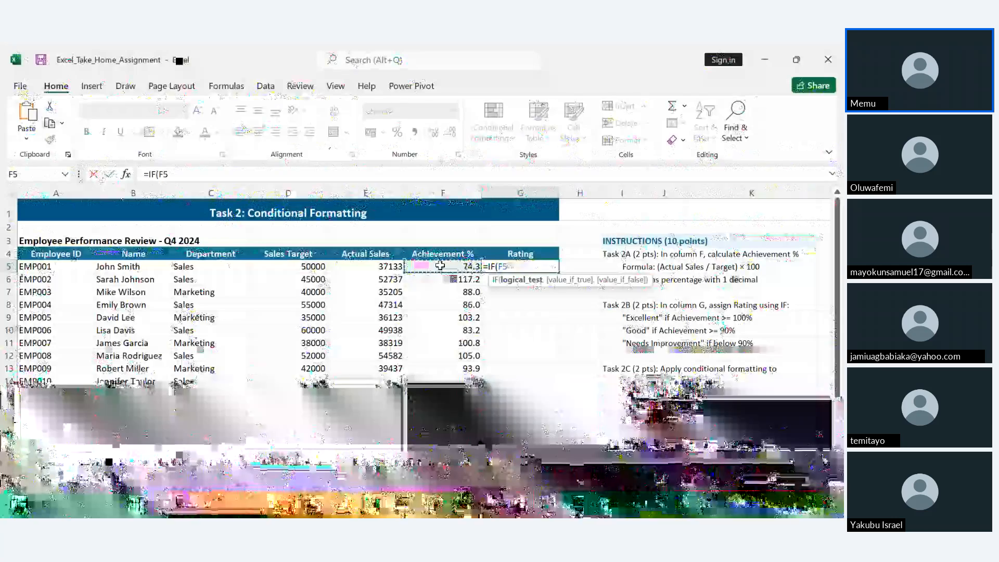
text(>)
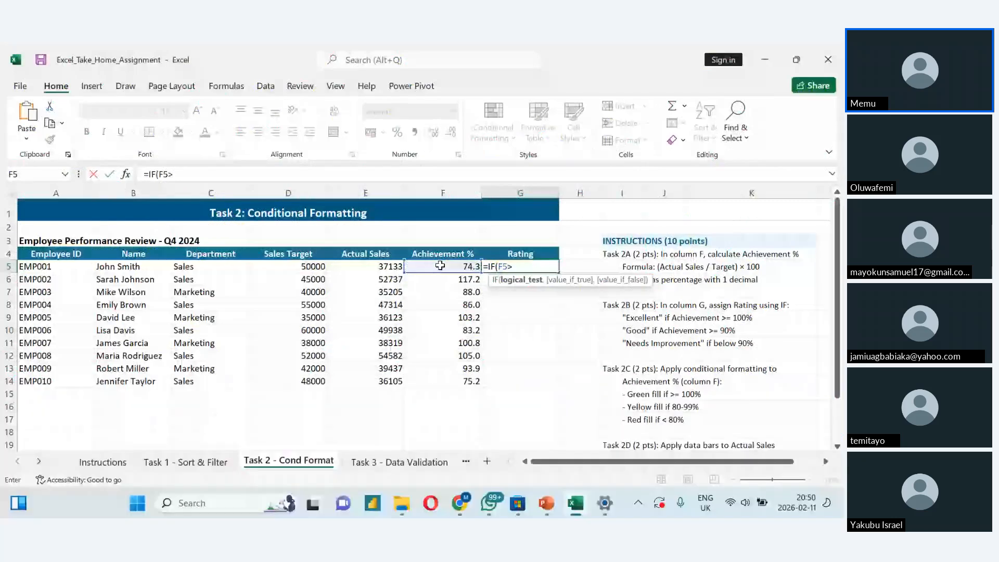
text(100)
text(,)
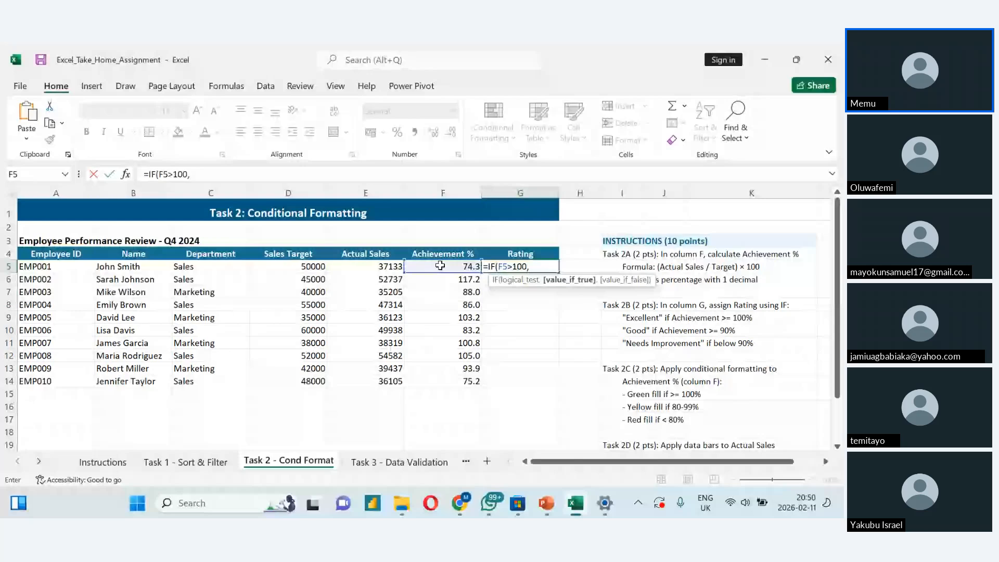
key(BackSpace)
key(BackSpace)
key(BackSpace)
key(BackSpace)
text(=100,)
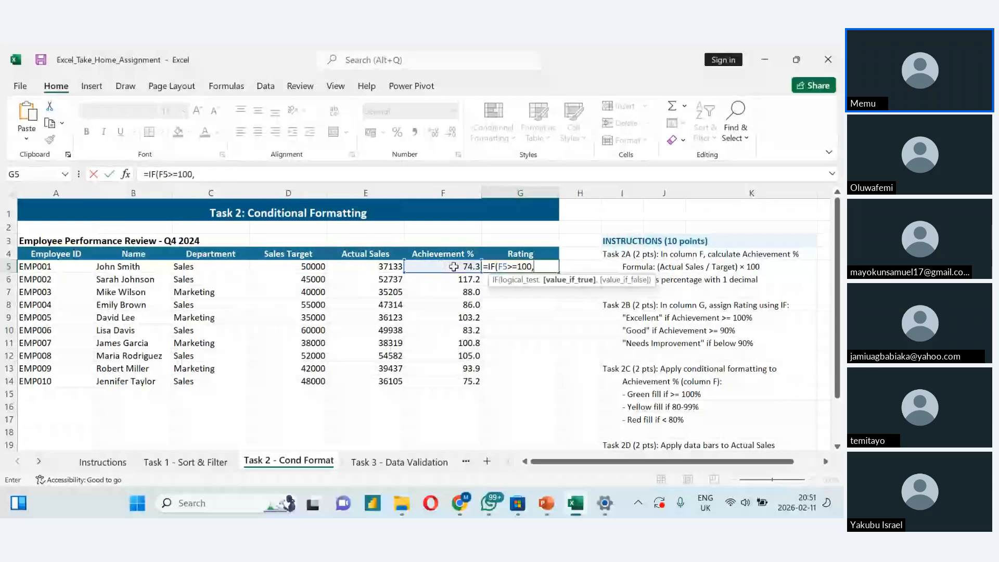
text("Excelle)
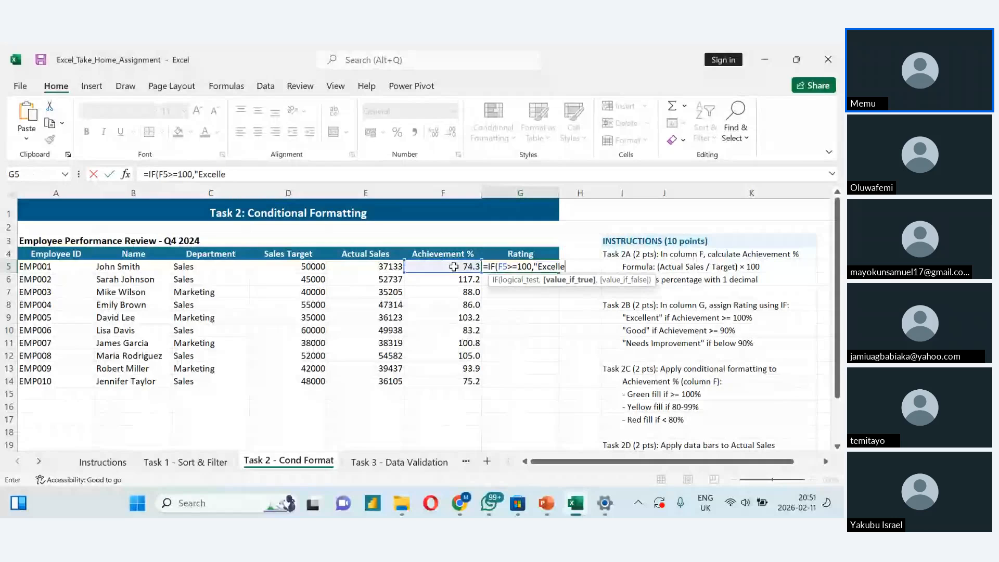
text(nt)
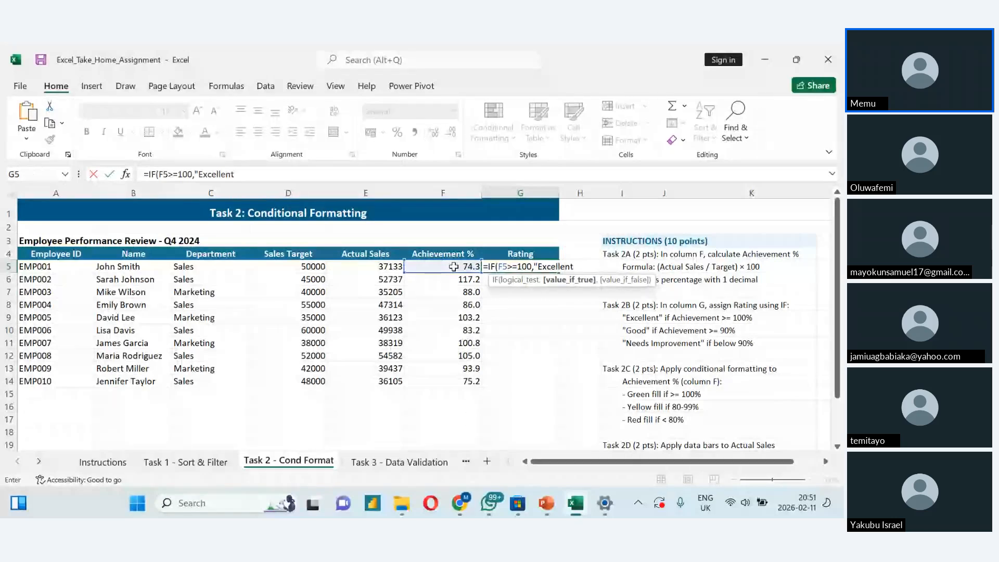
text(",)
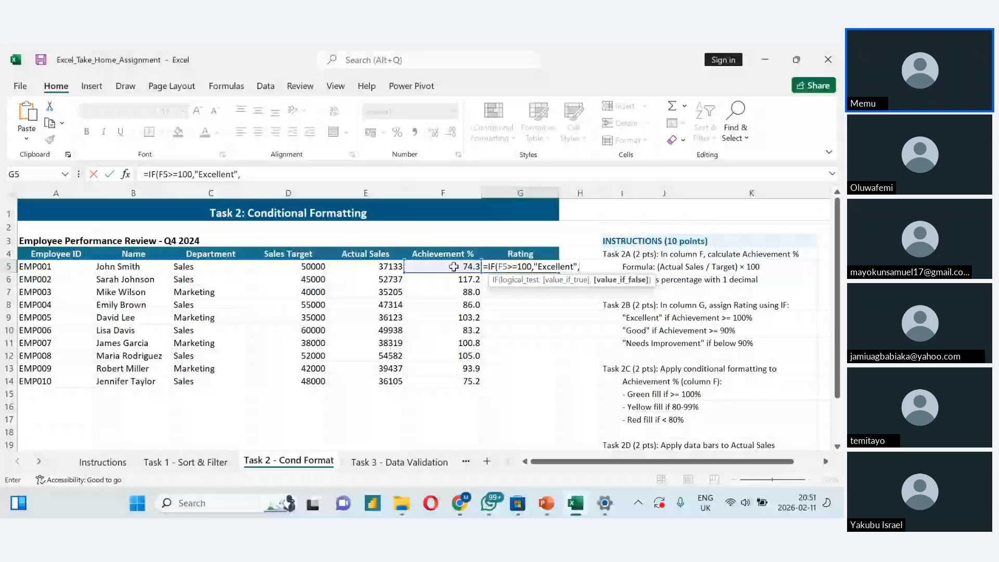
- Complete the G5 formula with the nested part IF(F5>=90,"Good","Needs Improvement")) and enter it
text(if()
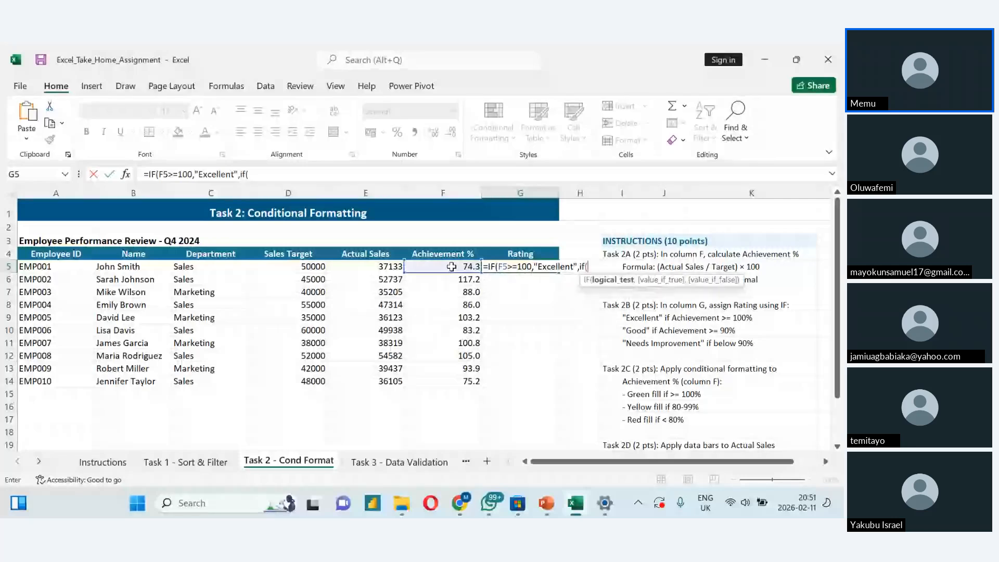
click(451, 267)
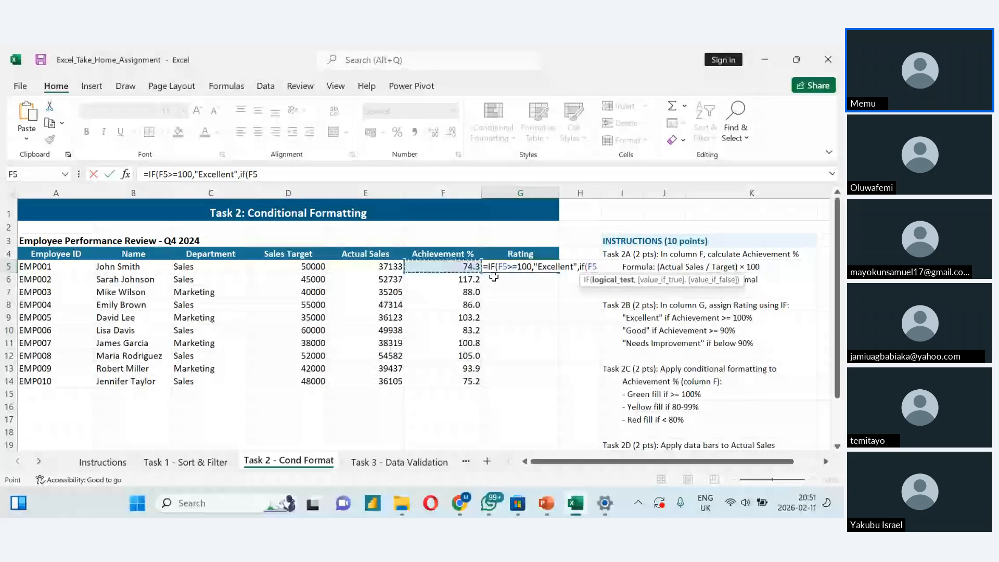
text(>=90)
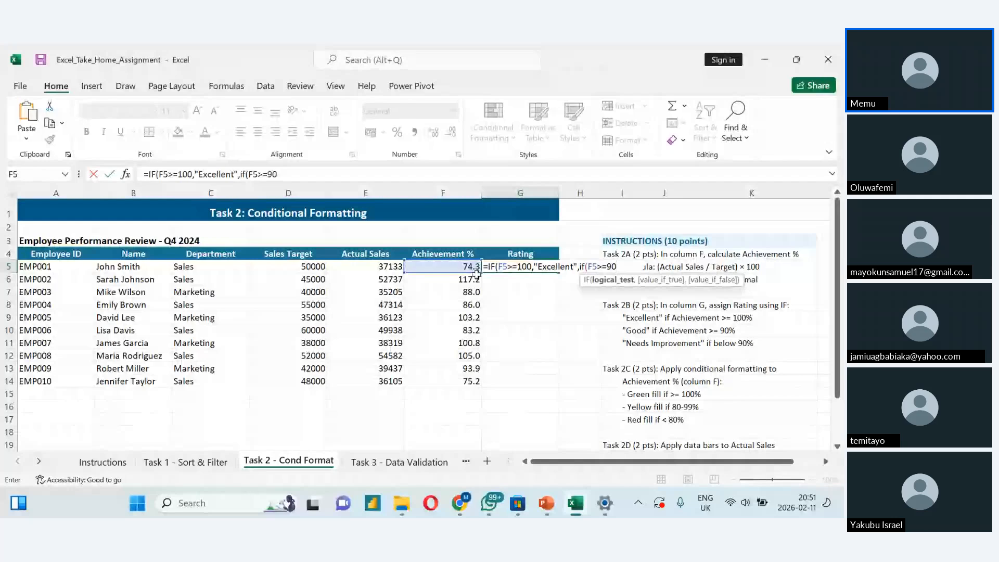
text(,")
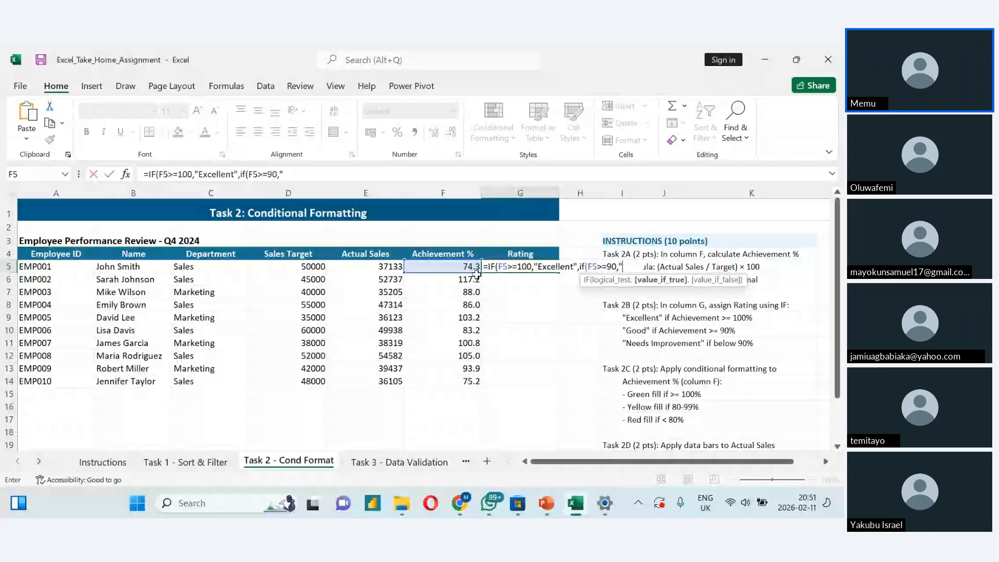
text(Goo)
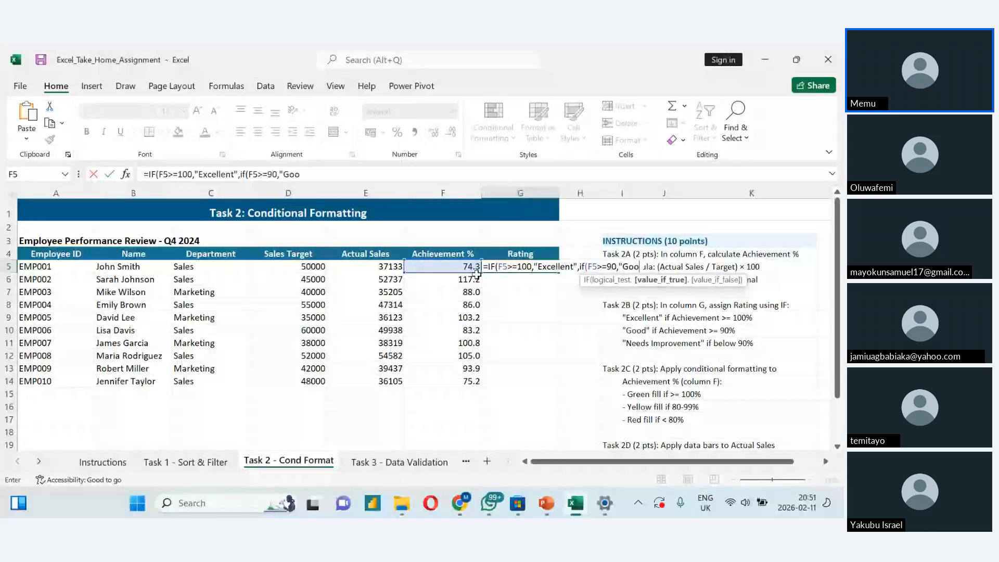
text(d)
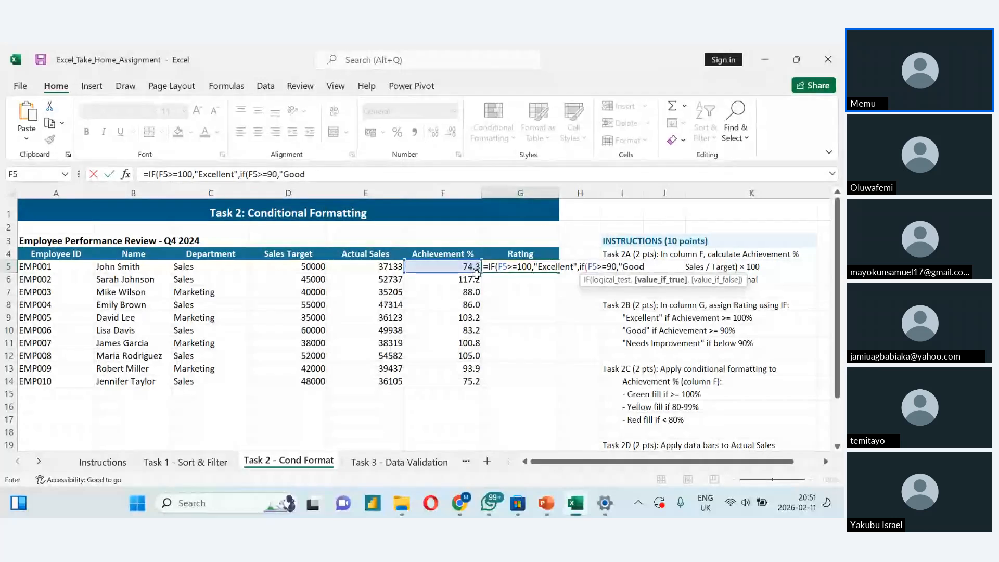
text(")
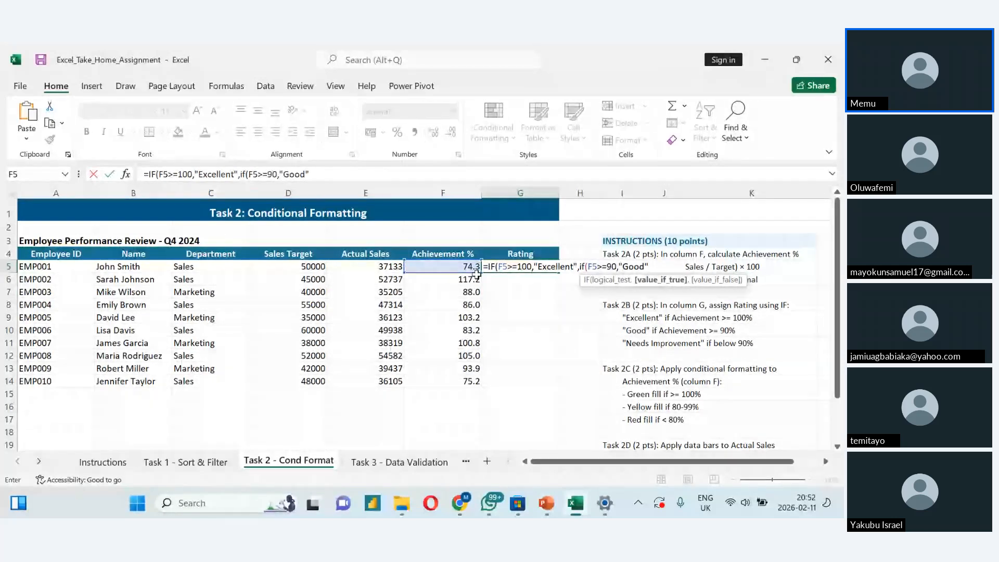
text(,)
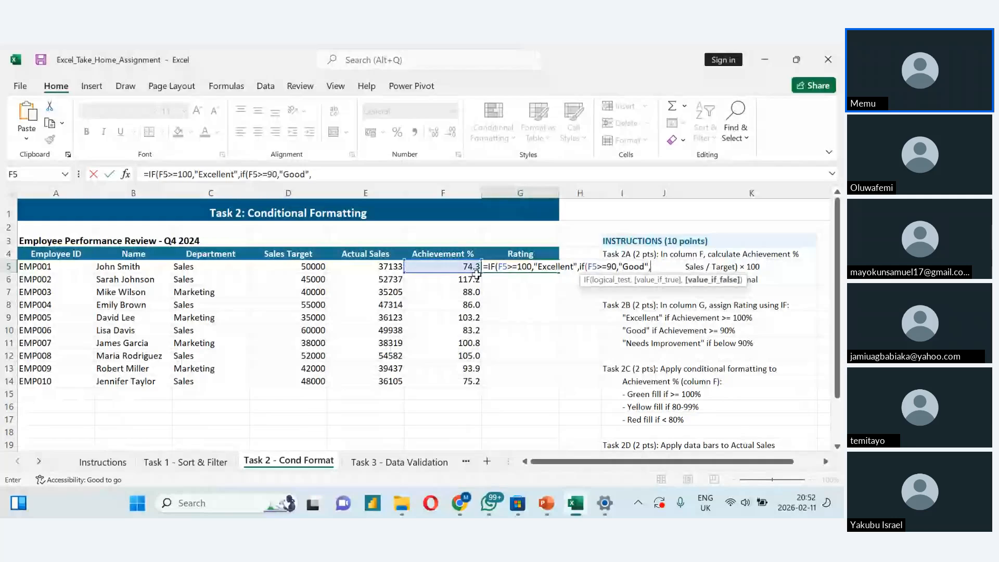
text(")
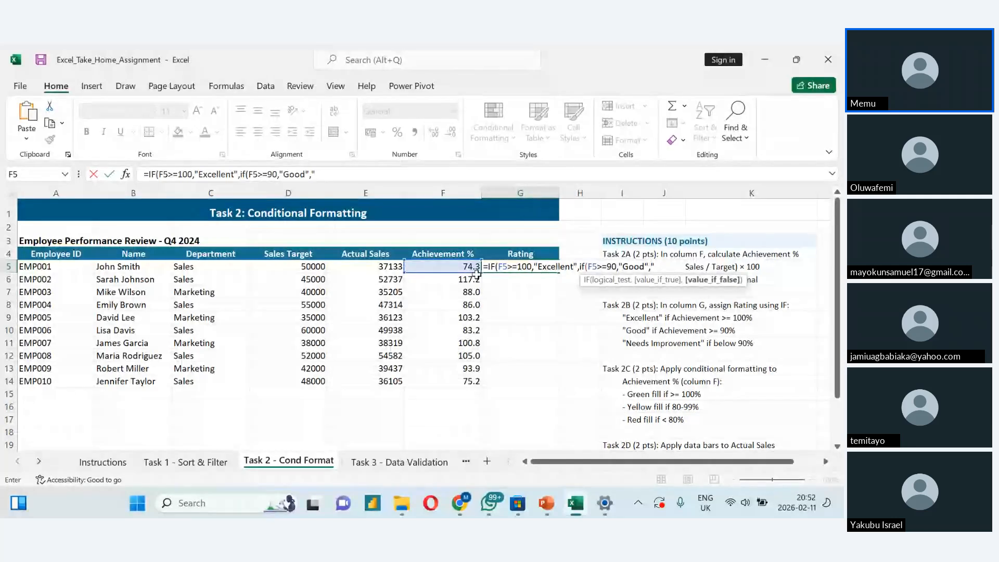
text(Needs Impro)
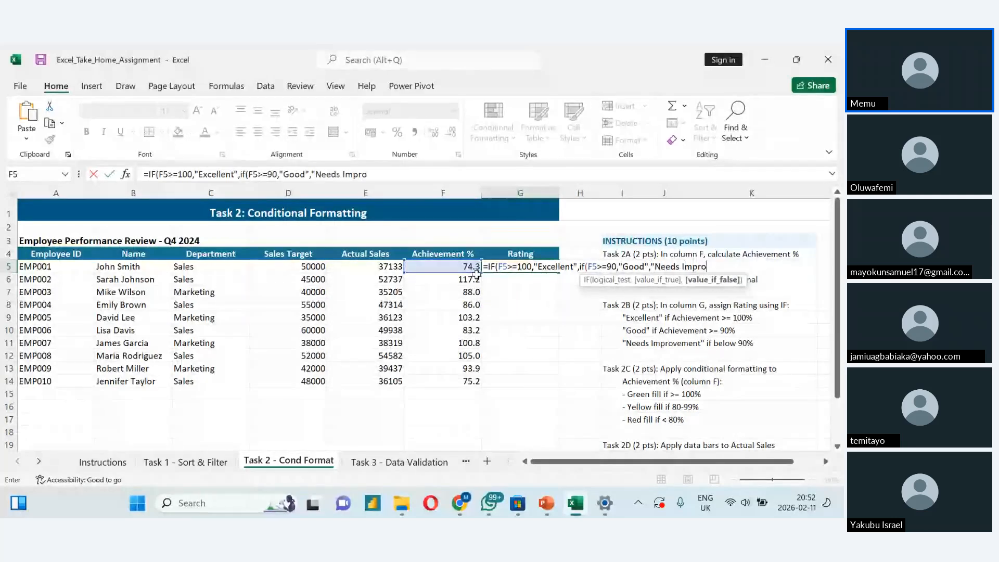
text(vement"))
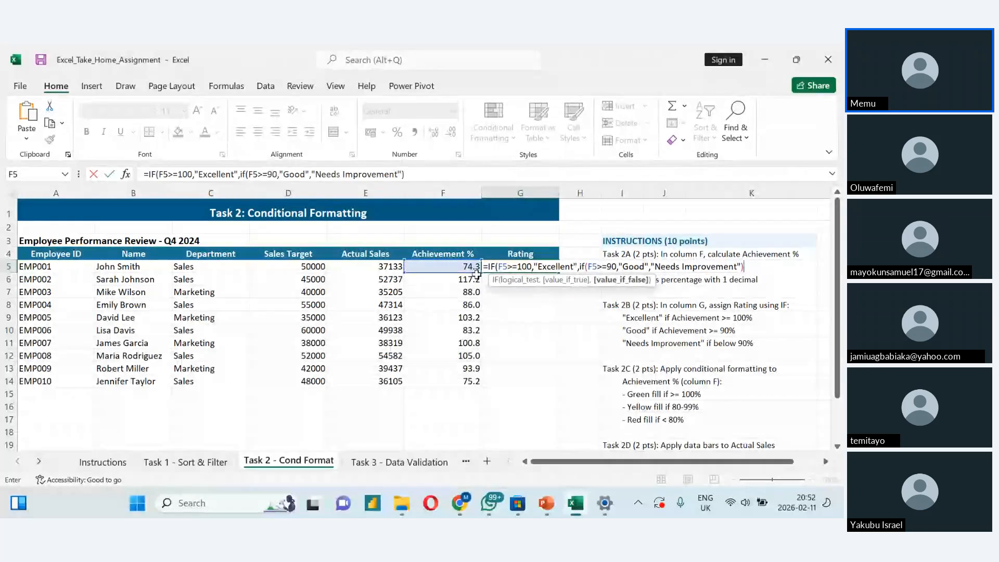
text())
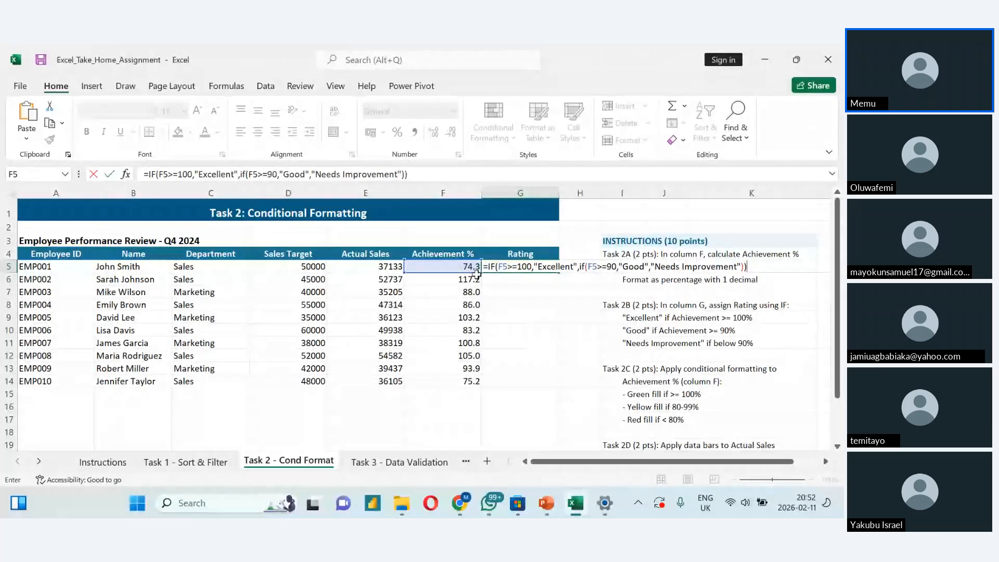
key(Return)
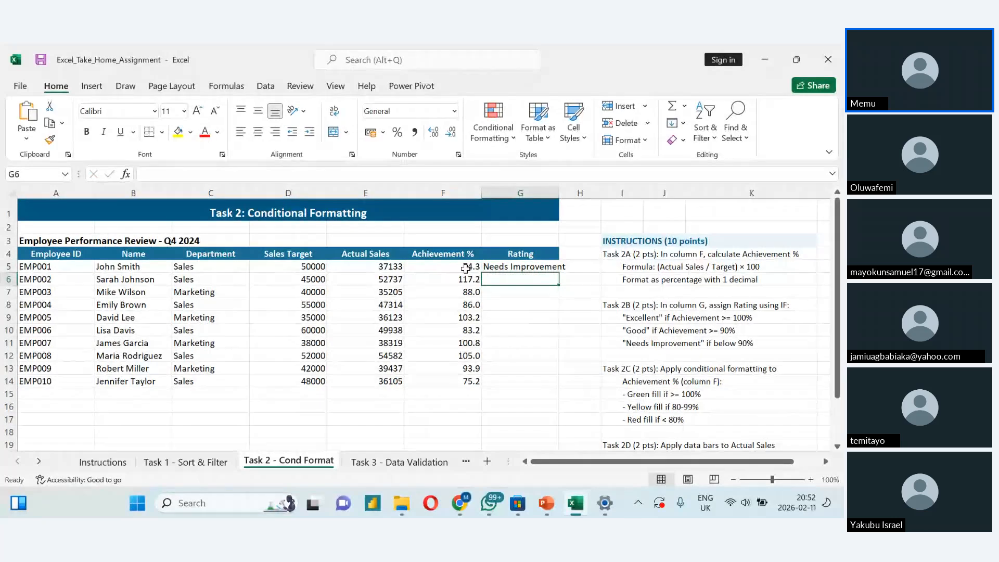
- Fill the Rating formula from G5 down to G14
click(516, 267)
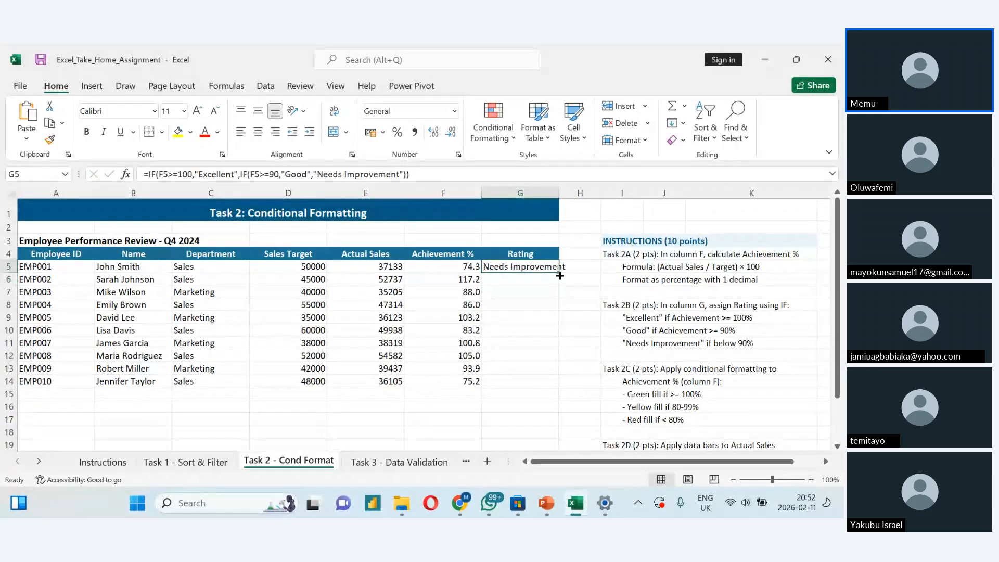
double_click(559, 272)
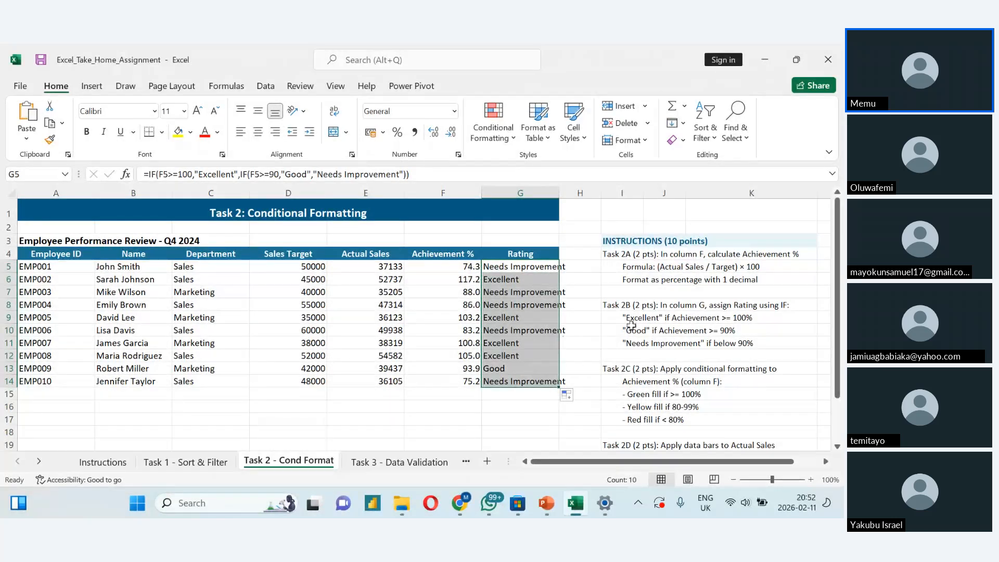
- Check the remaining Task 2 instructions and select the Achievement % values in F5 to F14
scroll(548, 319, down, 2)
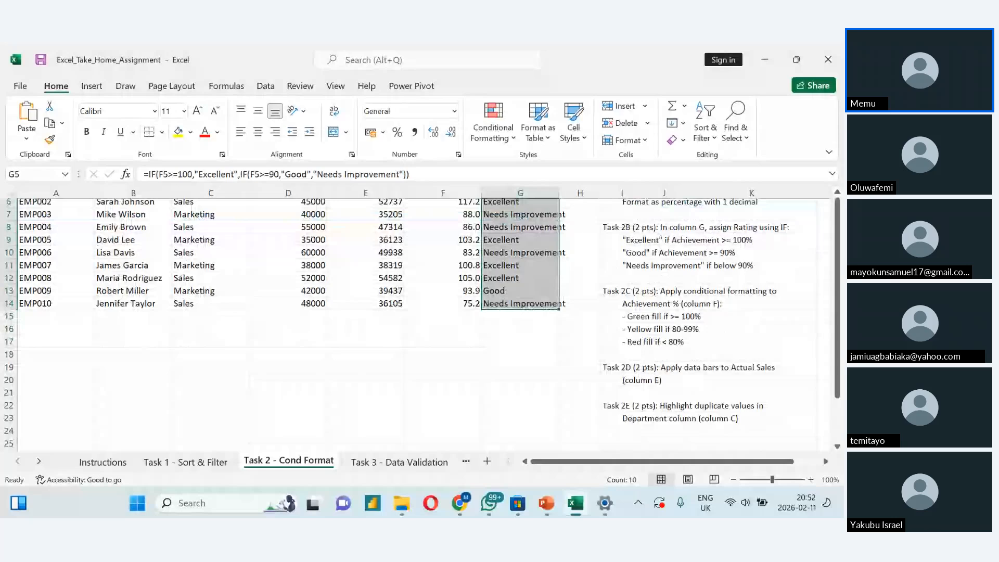
scroll(548, 319, up, 1)
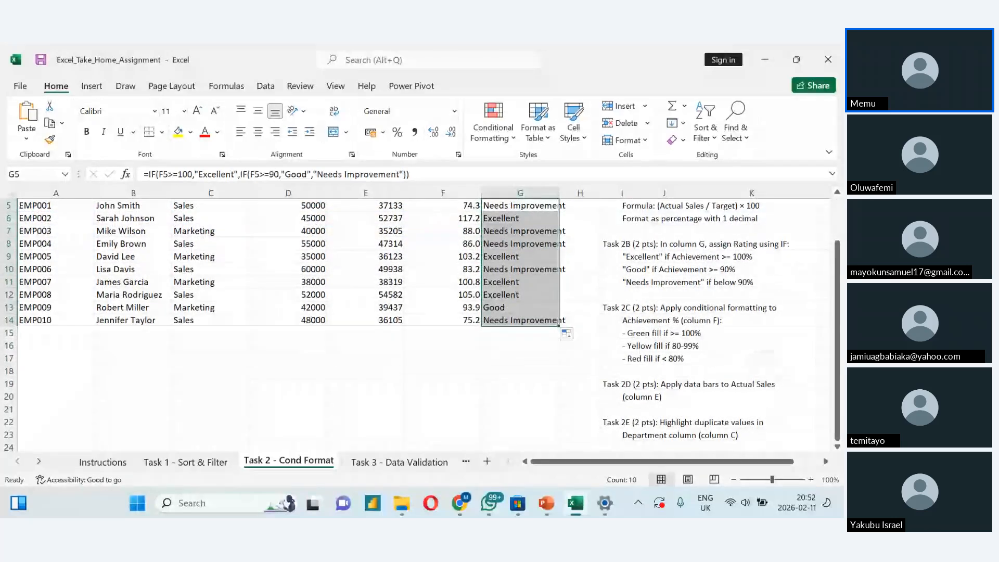
scroll(420, 325, up, 1)
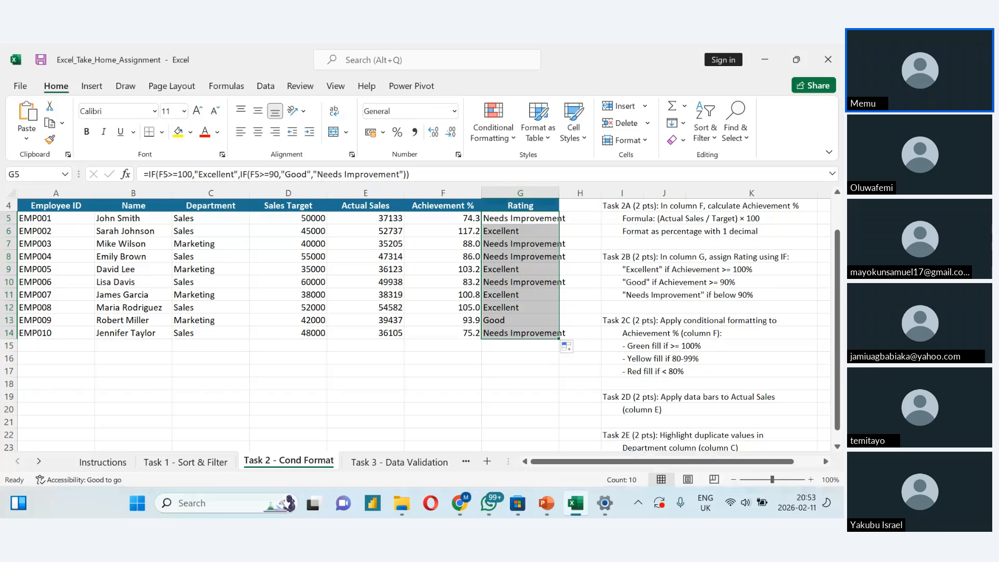
click(443, 215)
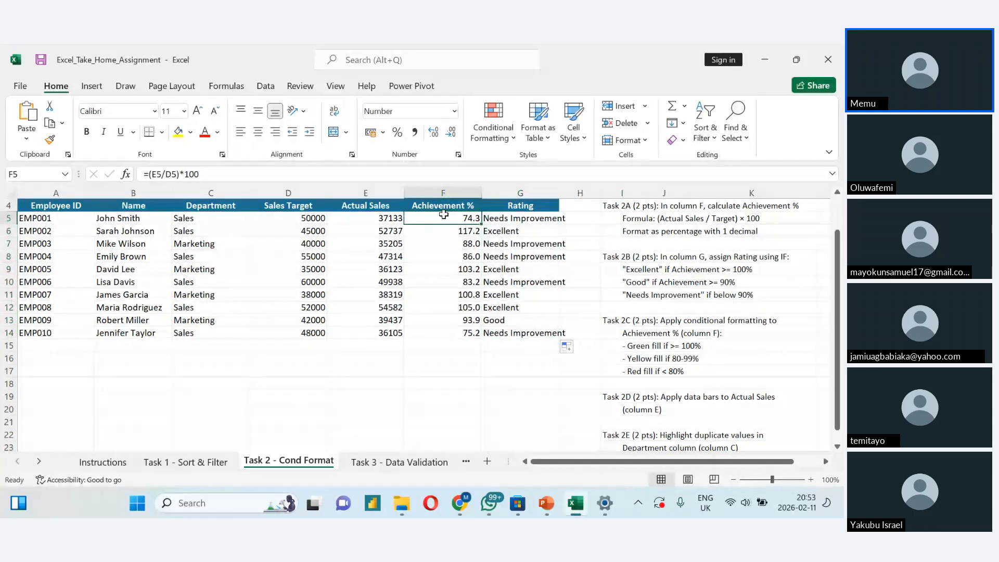
key(ctrl+shift+Down)
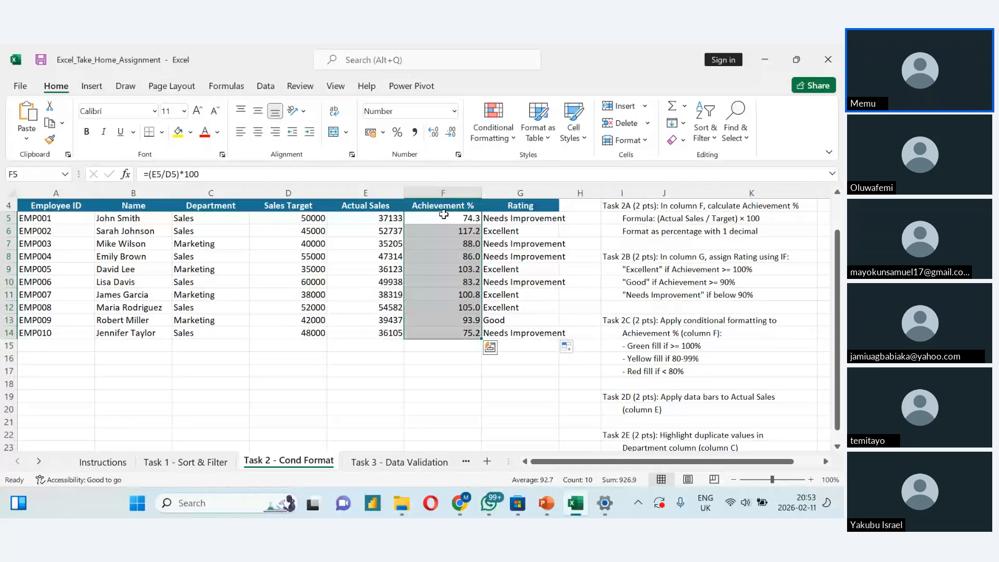
click(507, 138)
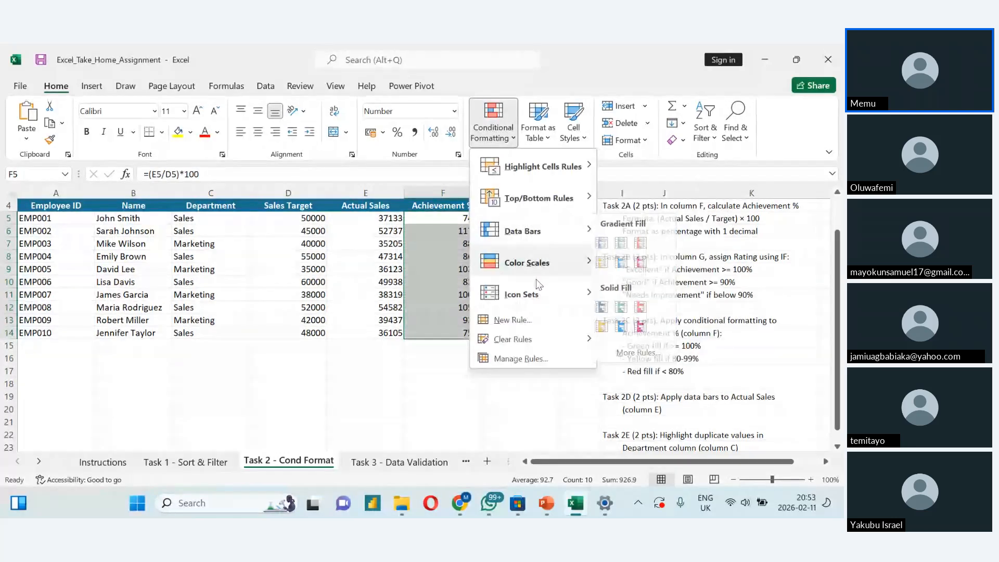
mouse_move(533, 261)
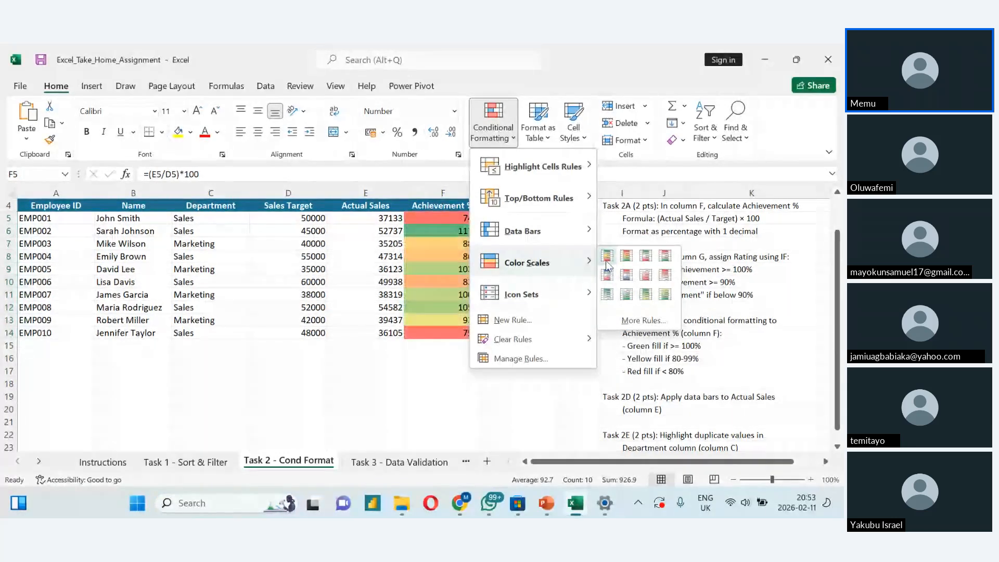
click(635, 319)
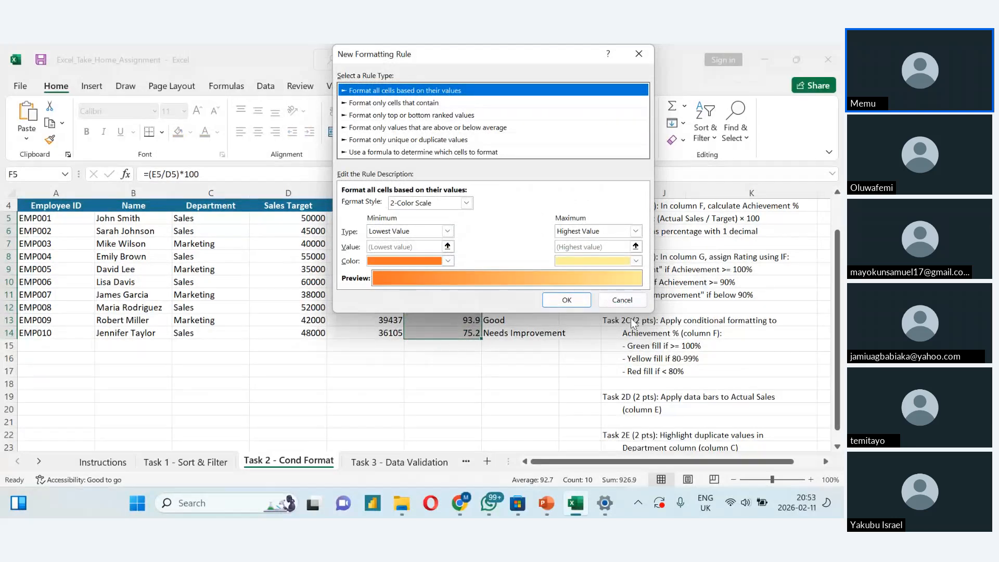
click(466, 203)
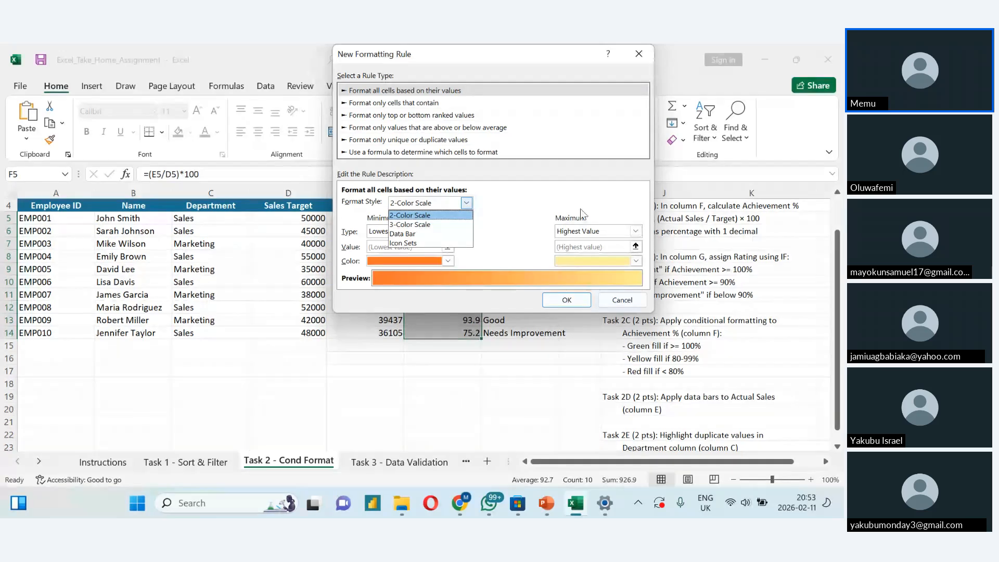
click(612, 302)
click(612, 303)
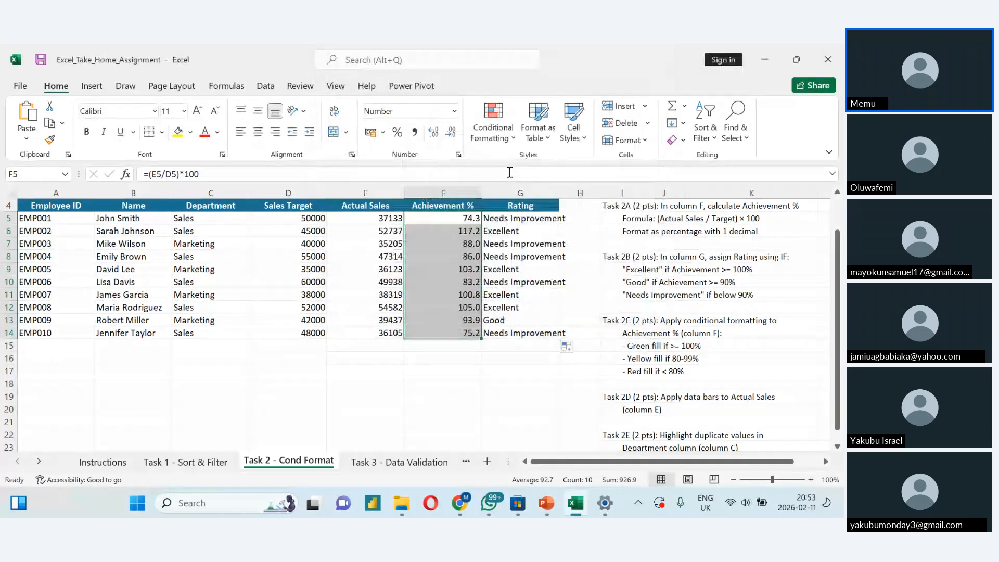
click(506, 141)
click(544, 323)
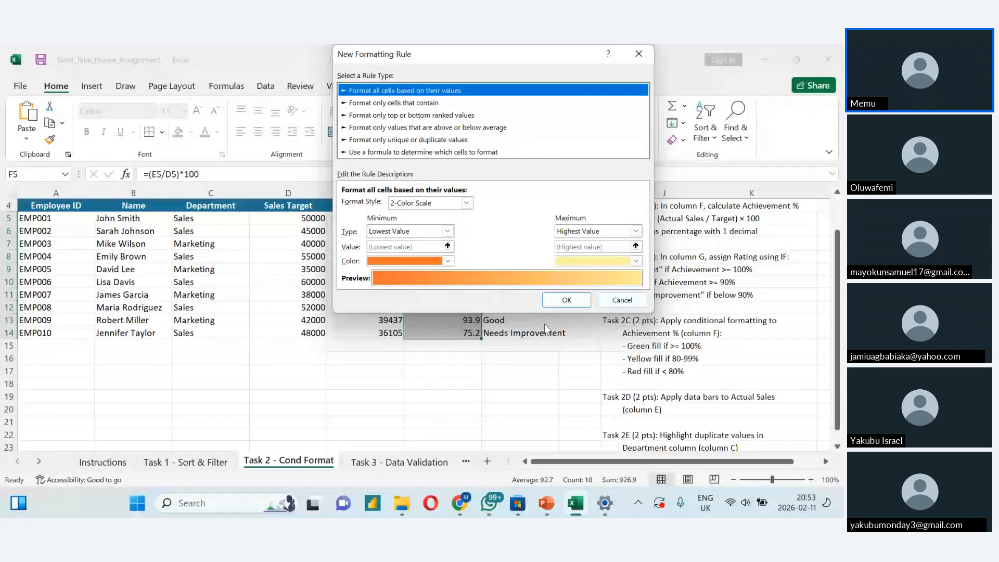
click(391, 140)
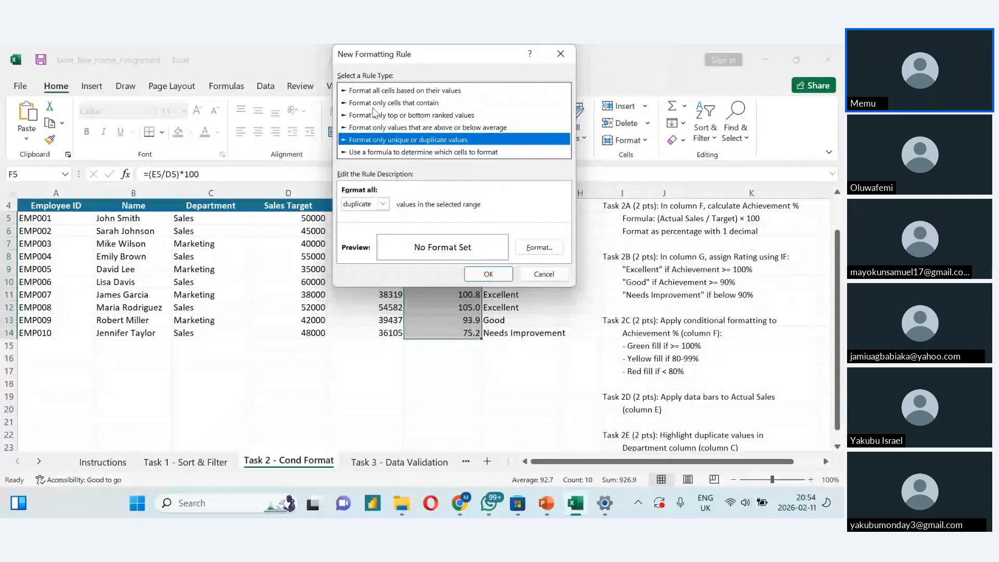
click(372, 102)
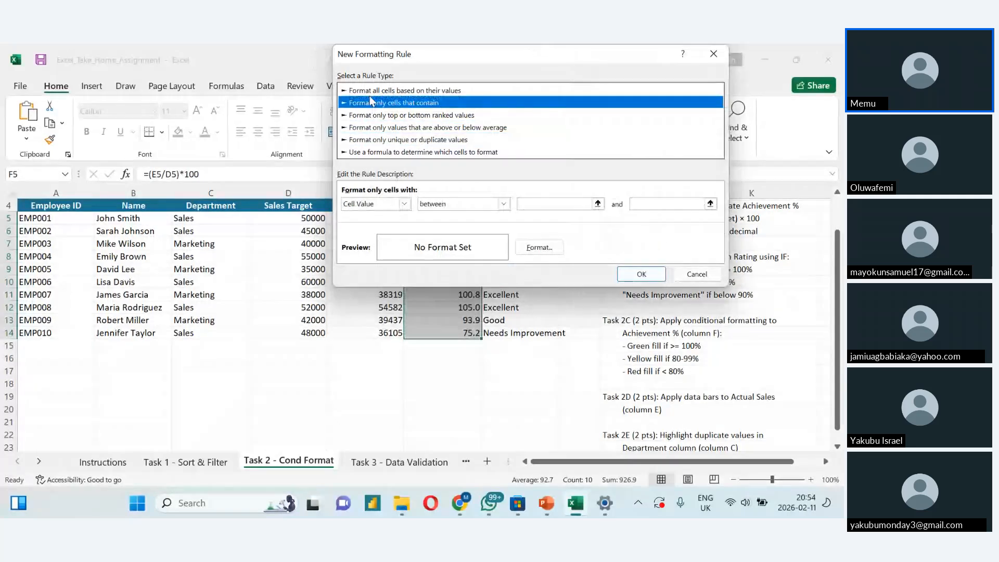
click(380, 90)
click(466, 202)
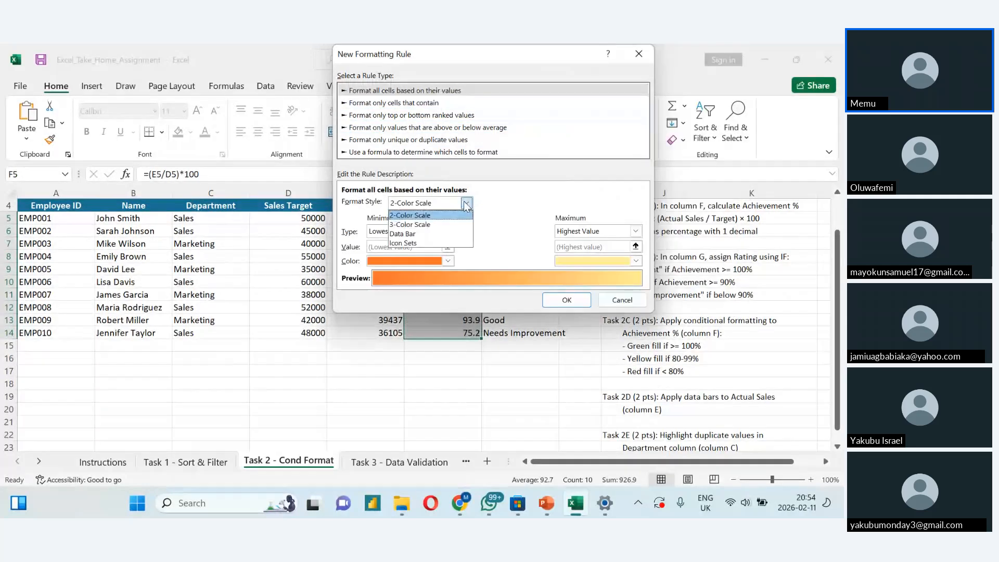
click(460, 224)
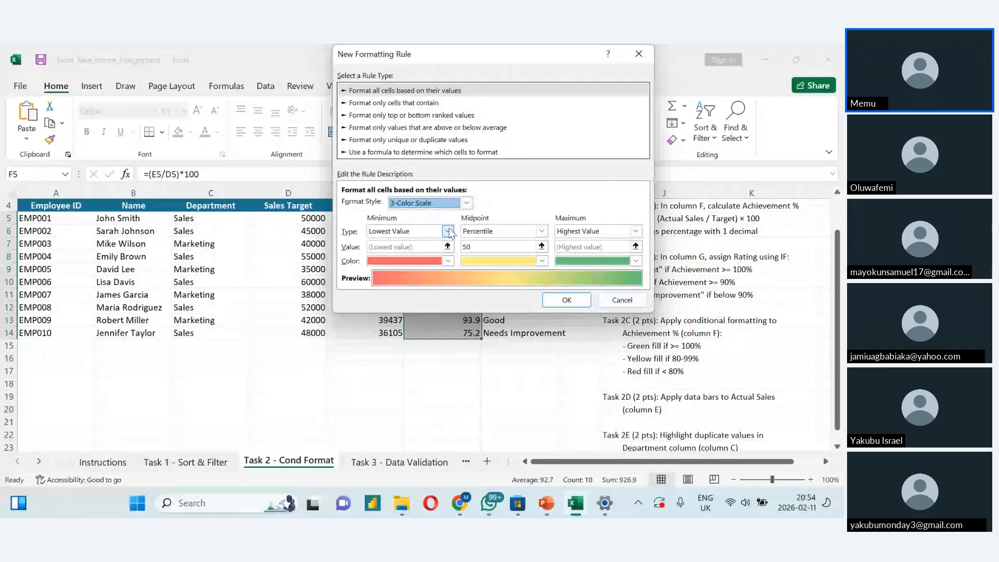
click(449, 233)
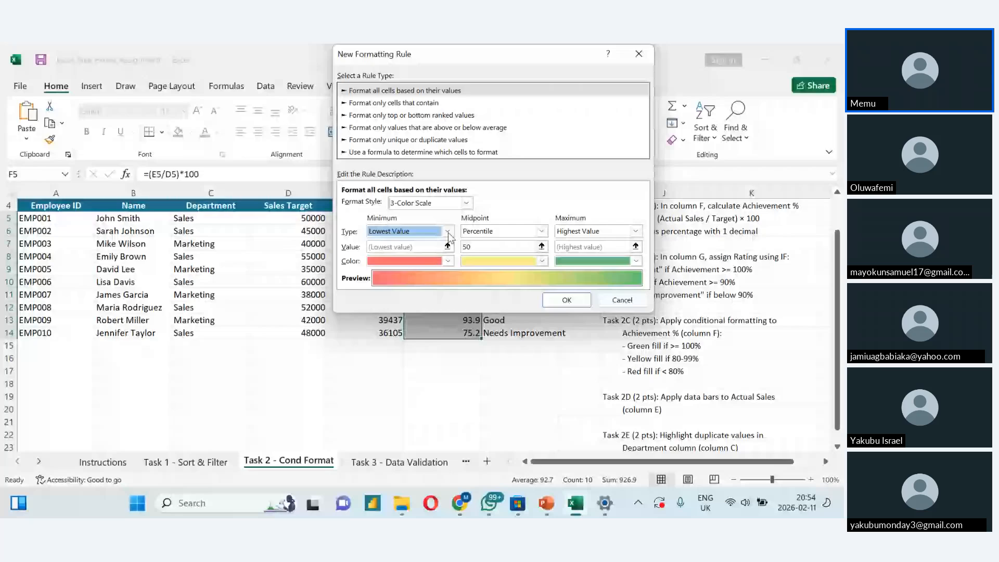
click(447, 232)
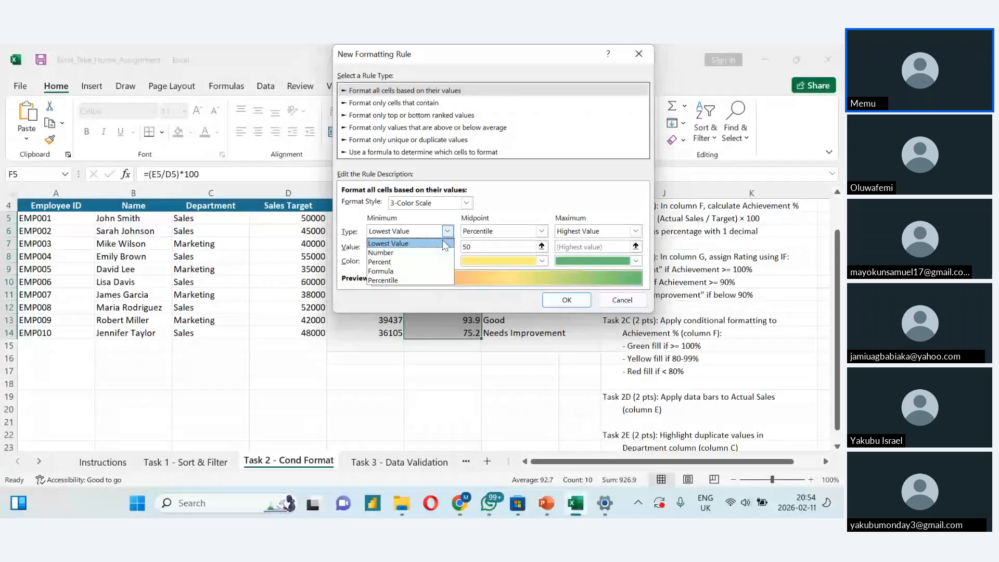
click(443, 253)
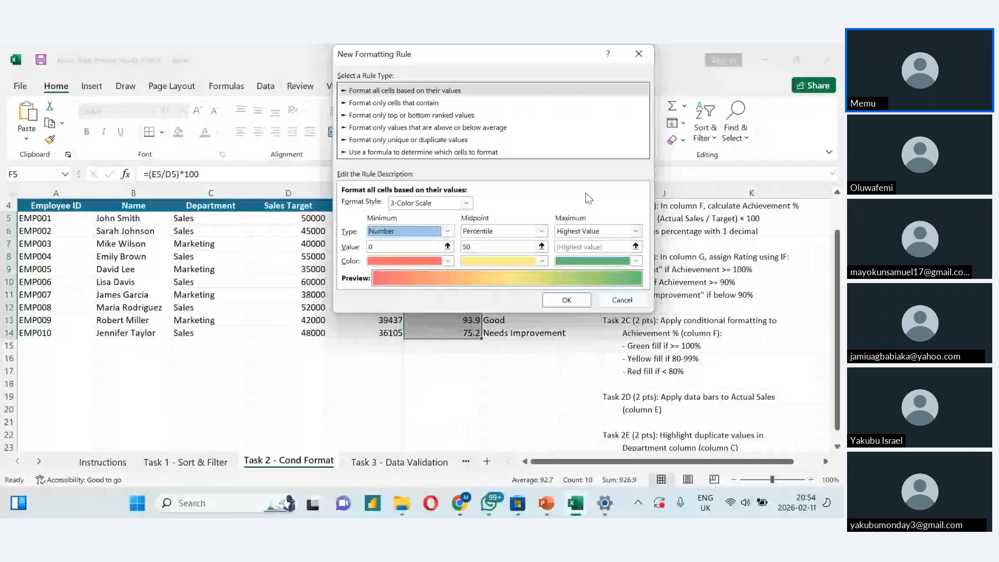
click(612, 301)
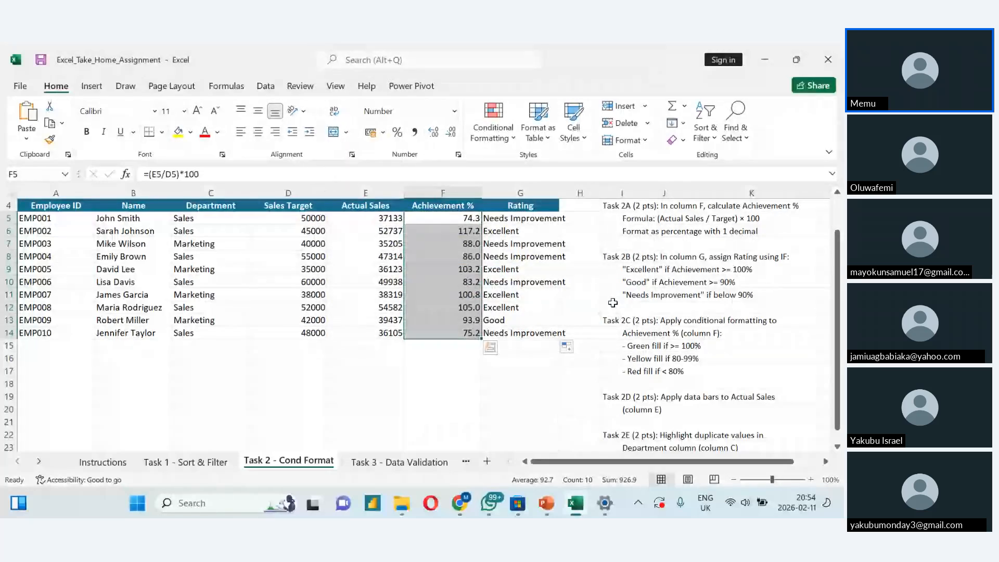
- Start a new custom conditional formatting rule for the selected Achievement % values in F5 to F14
click(507, 138)
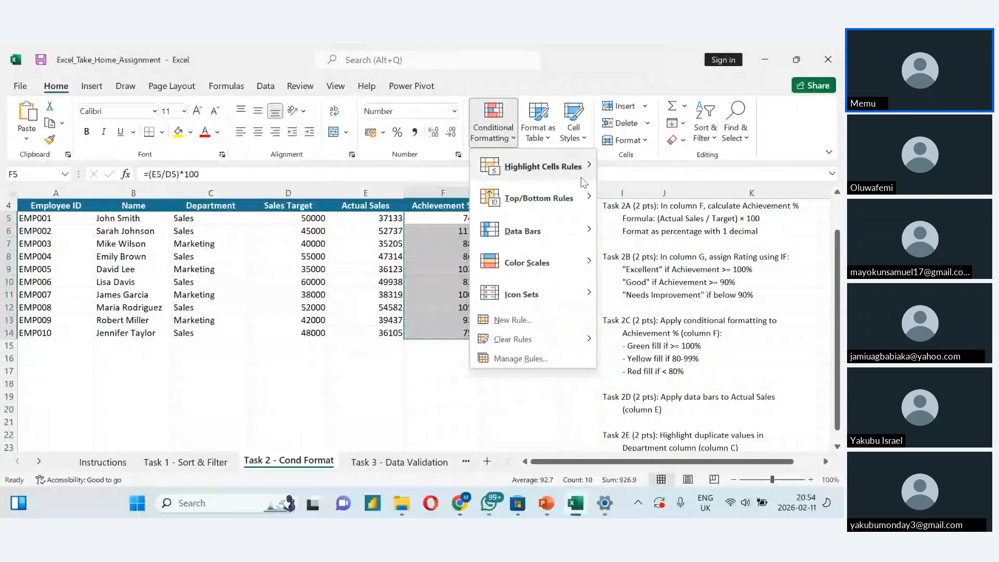
mouse_move(580, 180)
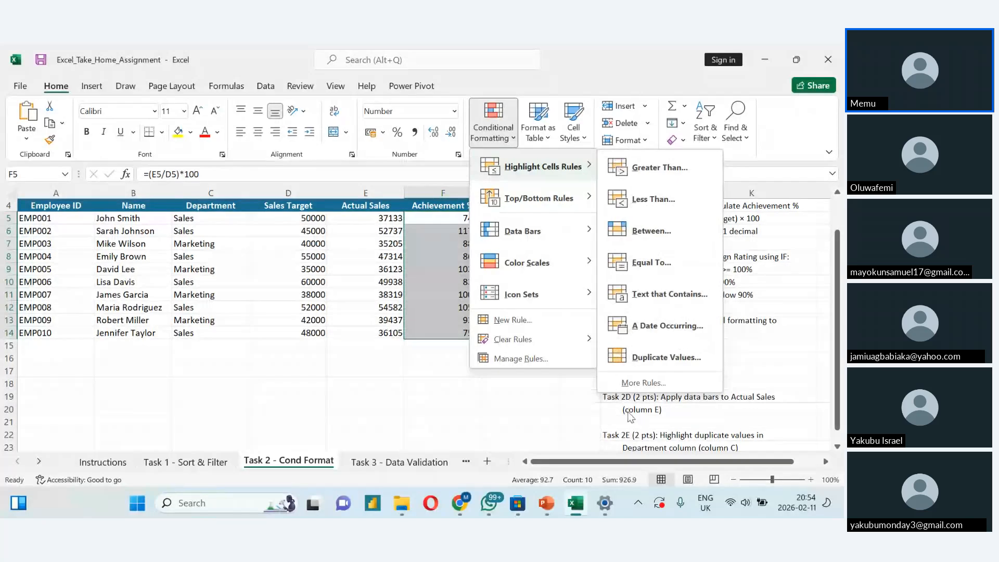
click(629, 384)
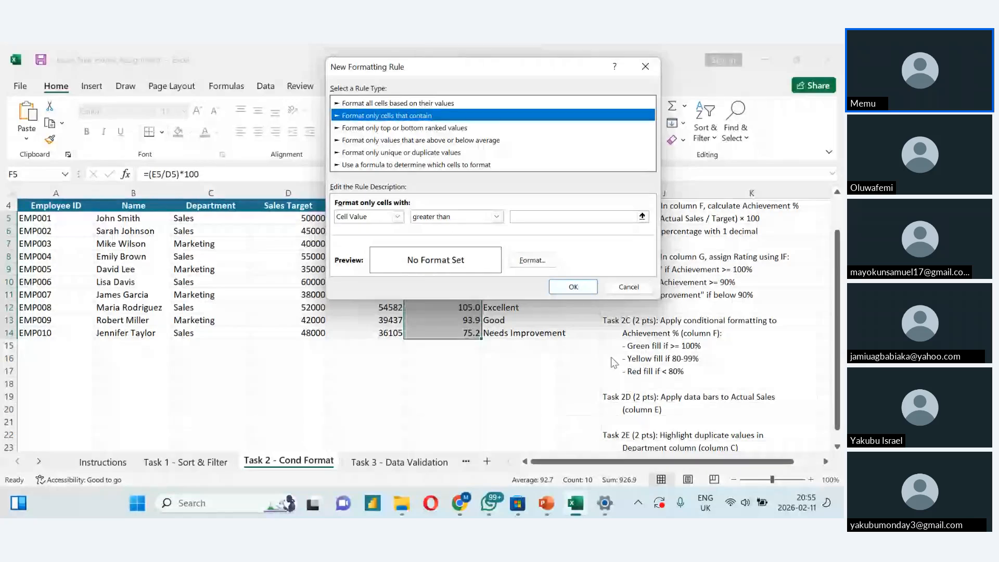
key(Up)
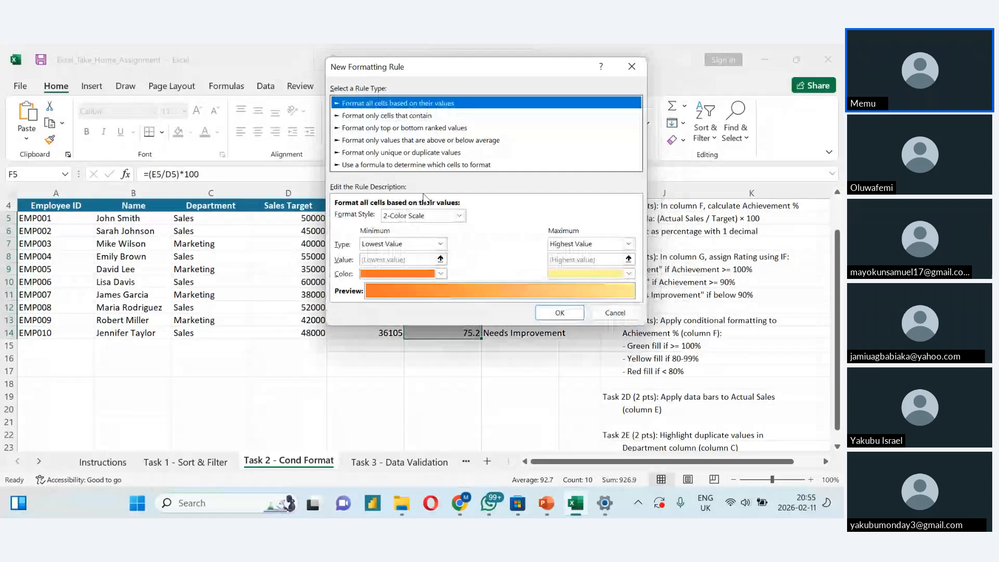
key(Tab)
key(Down)
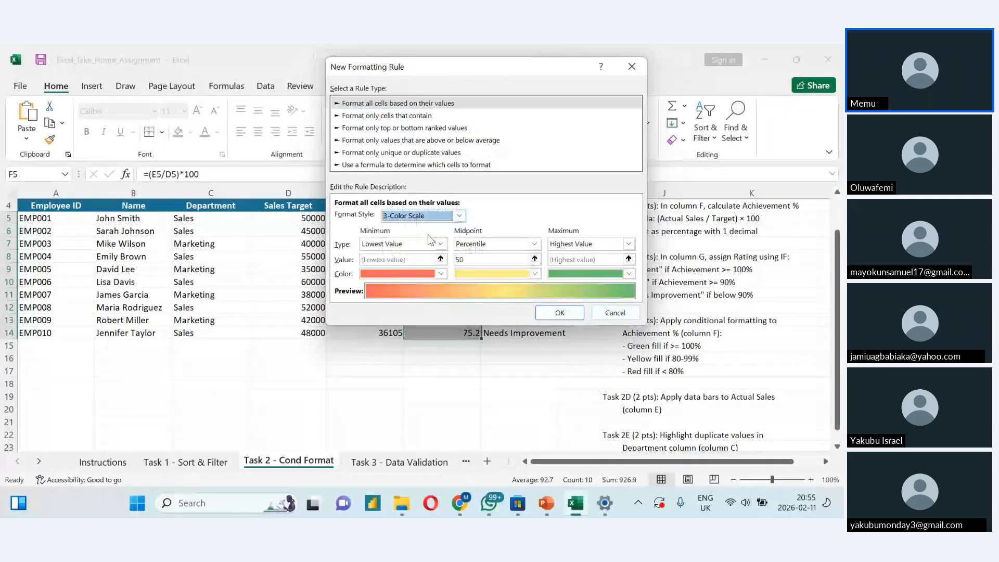
click(406, 152)
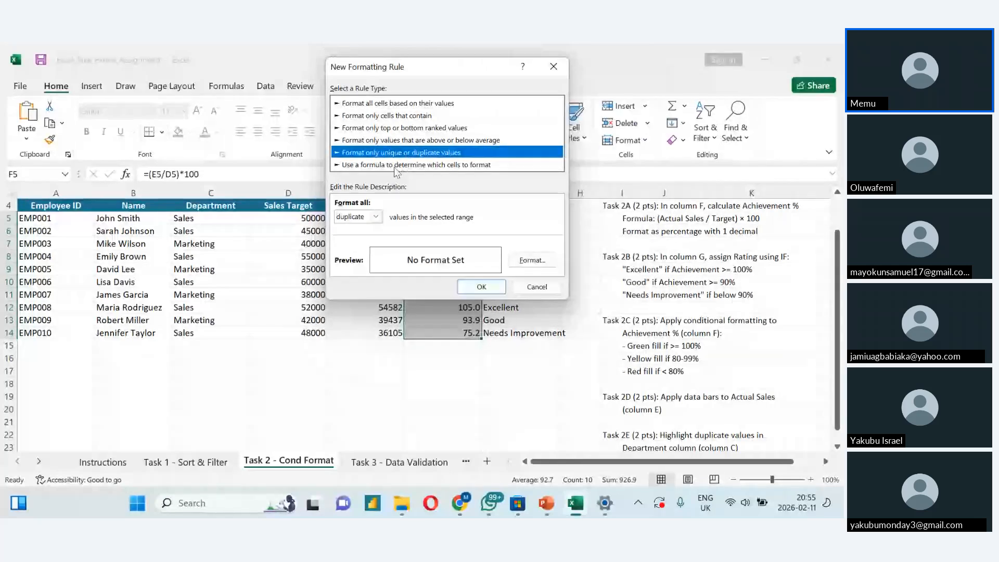
click(395, 167)
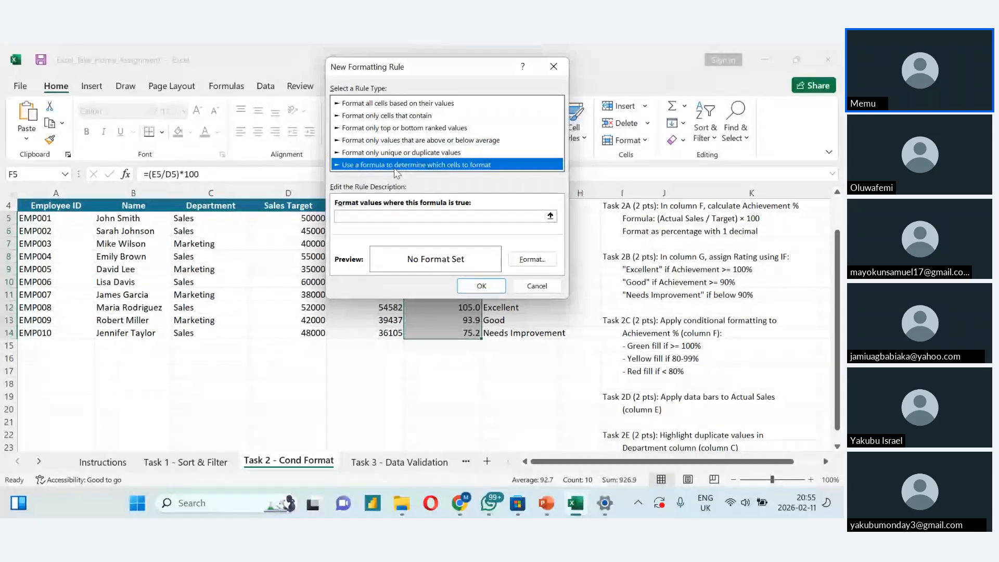
click(394, 141)
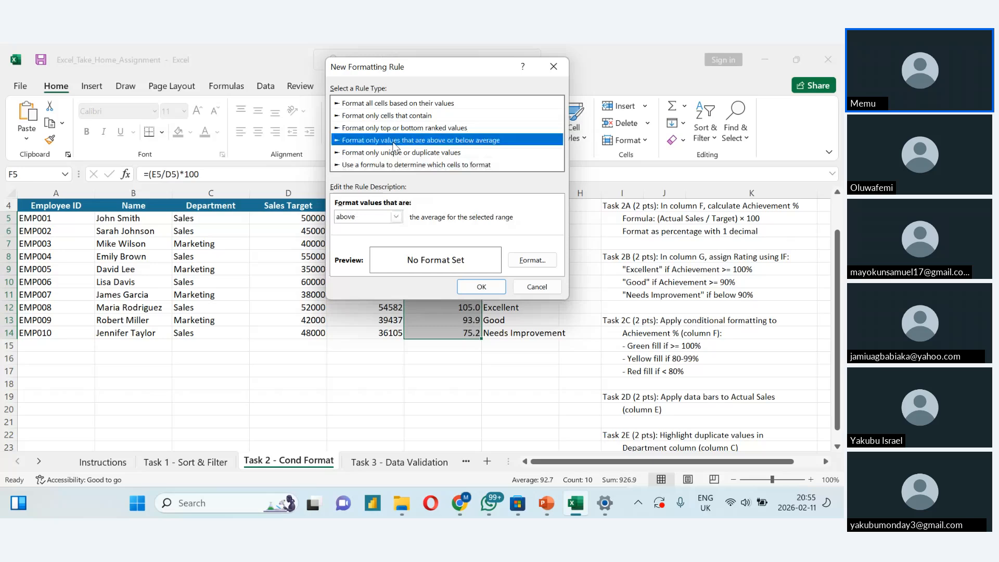
click(388, 128)
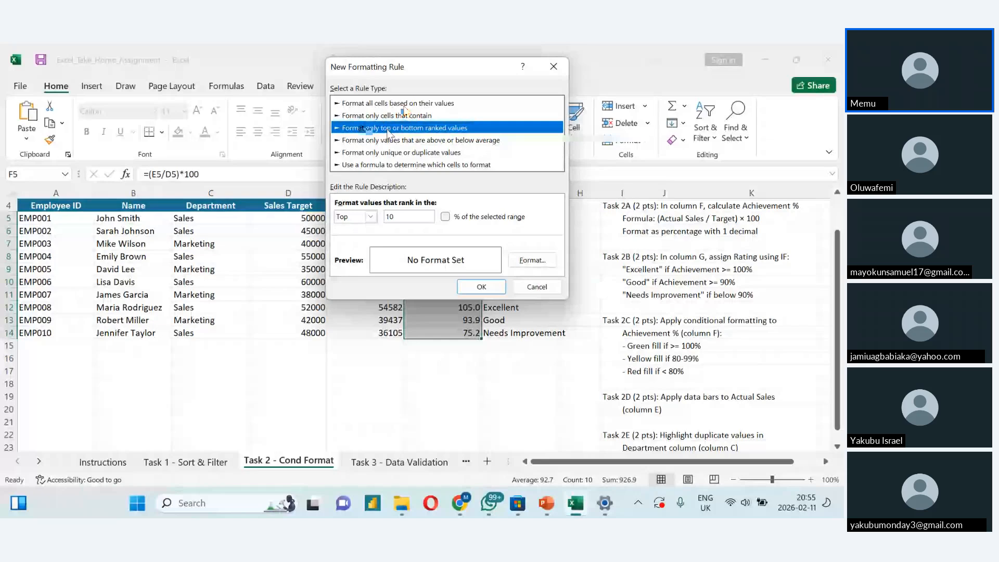
click(397, 112)
- Format all cells based on their values with a 3-Color Scale, setting the minimum, midpoint and maximum types to Number
click(396, 104)
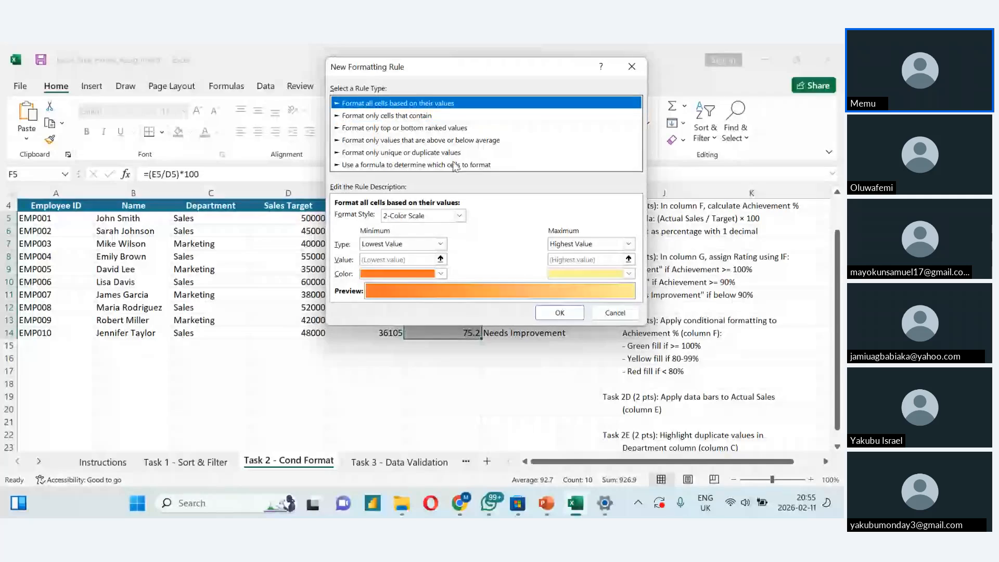
click(458, 215)
click(445, 237)
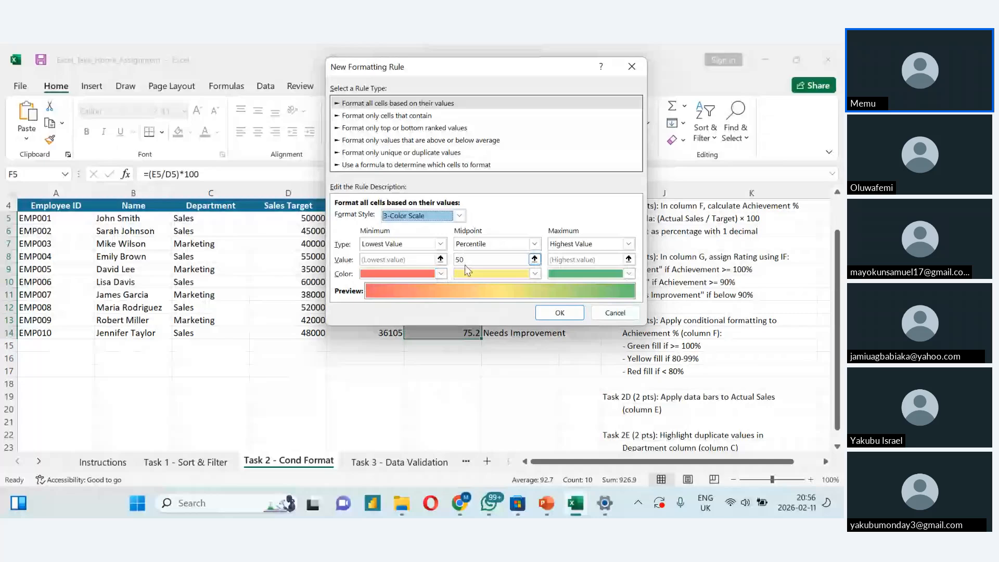
click(441, 244)
click(388, 262)
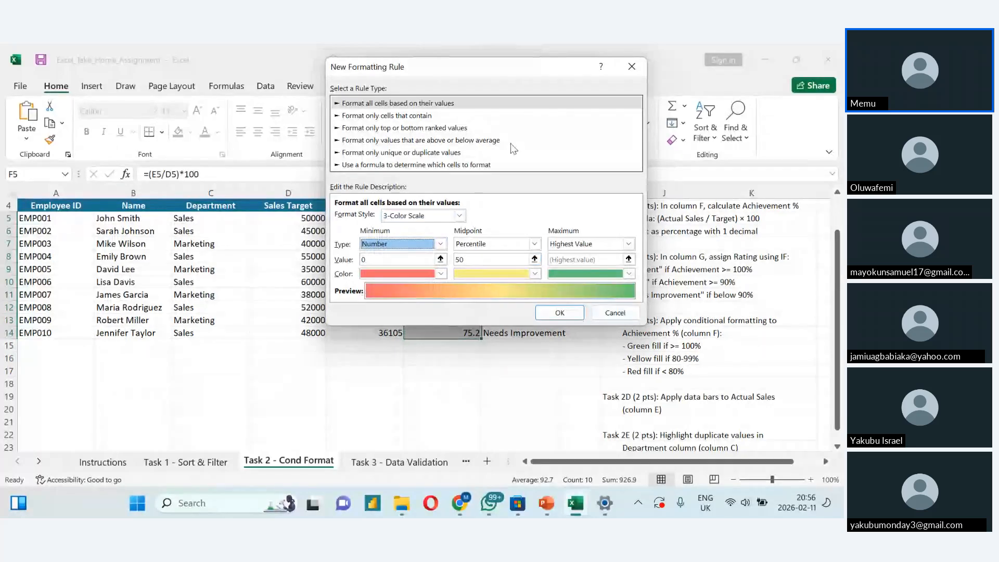
drag(512, 68, 244, 169)
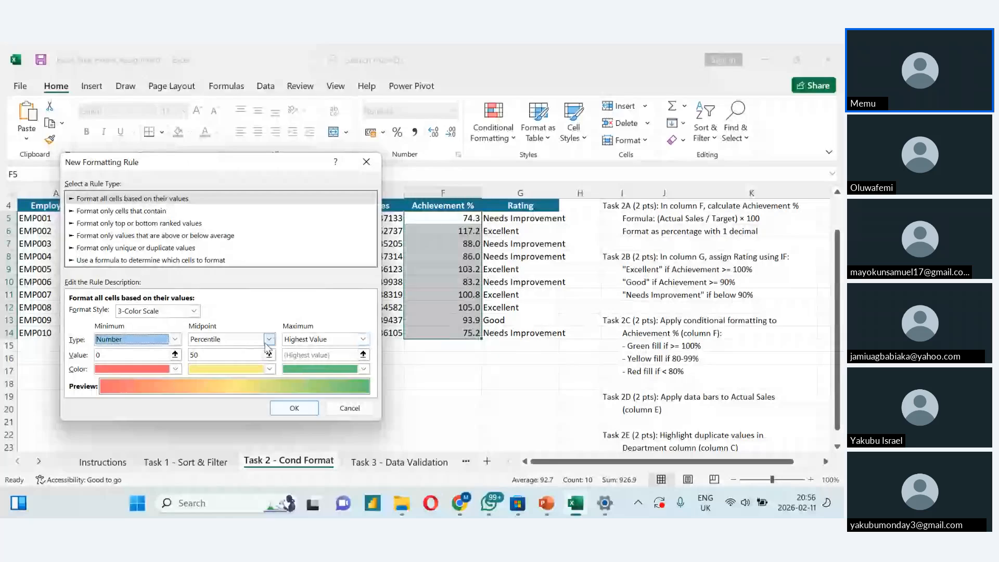
click(269, 338)
click(209, 349)
click(363, 339)
click(330, 361)
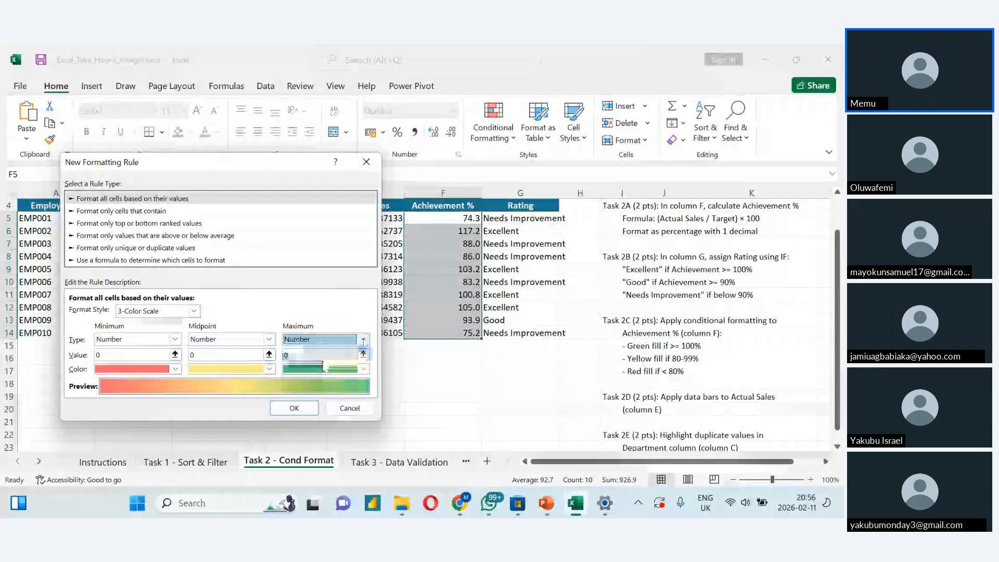
- Set the colour scale's minimum value to 79, midpoint to 99 and maximum to 100, and apply the rule
click(115, 354)
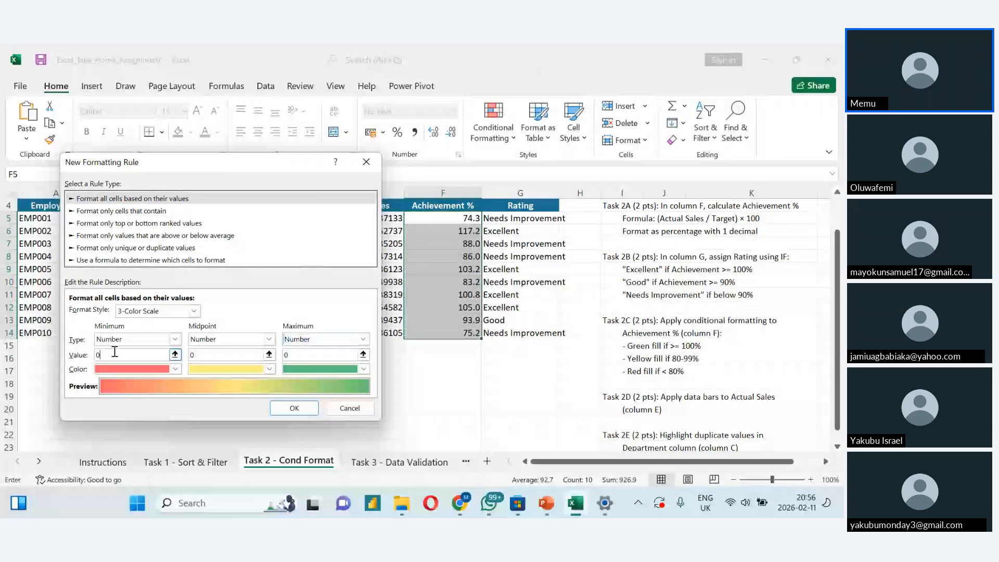
key(BackSpace)
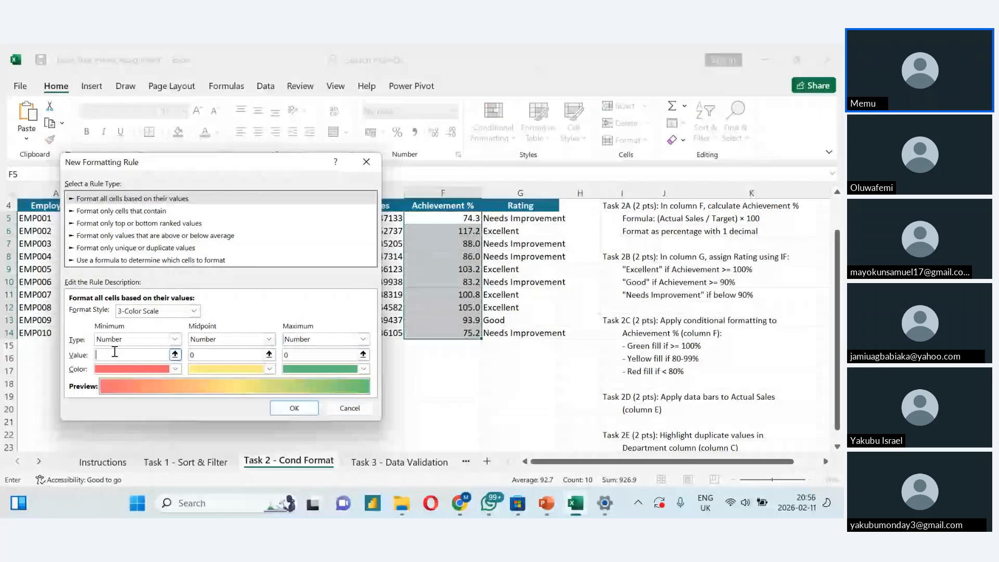
text(79)
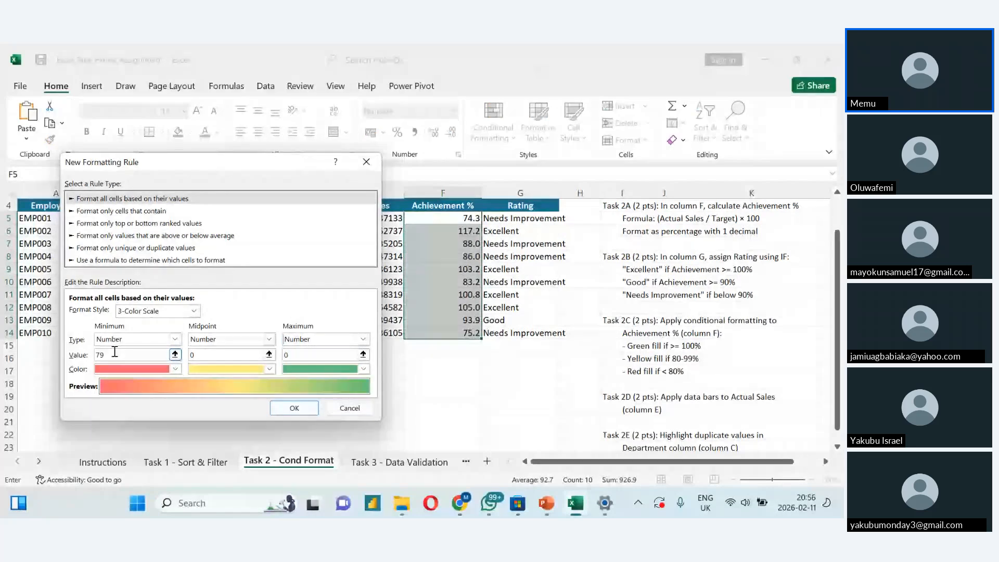
click(217, 354)
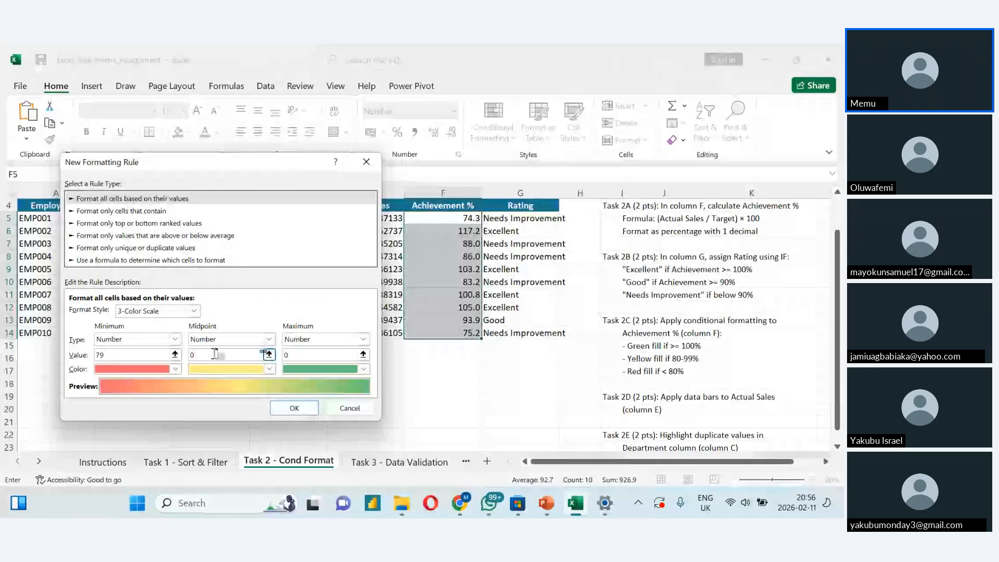
key(BackSpace)
text(99)
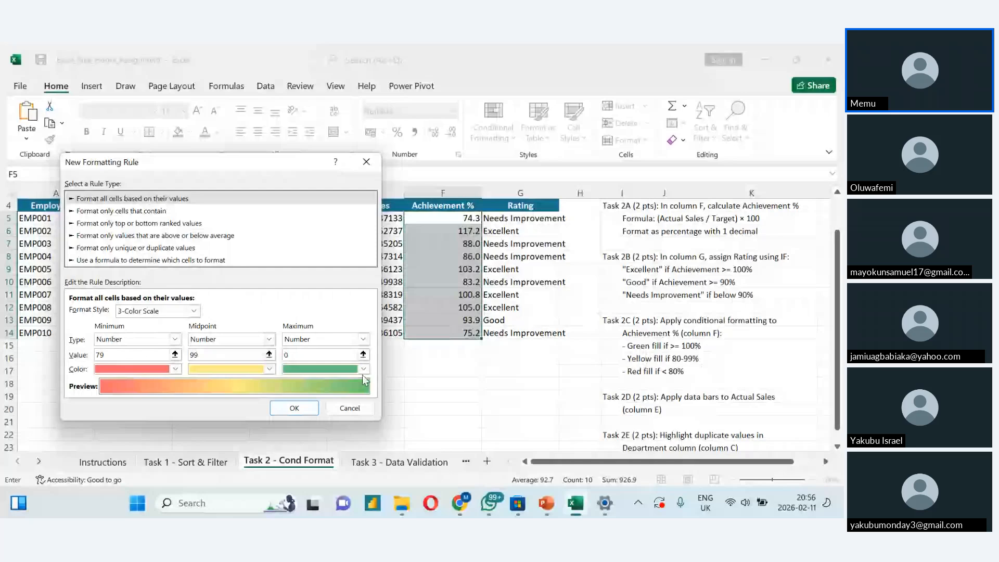
double_click(303, 355)
text(100)
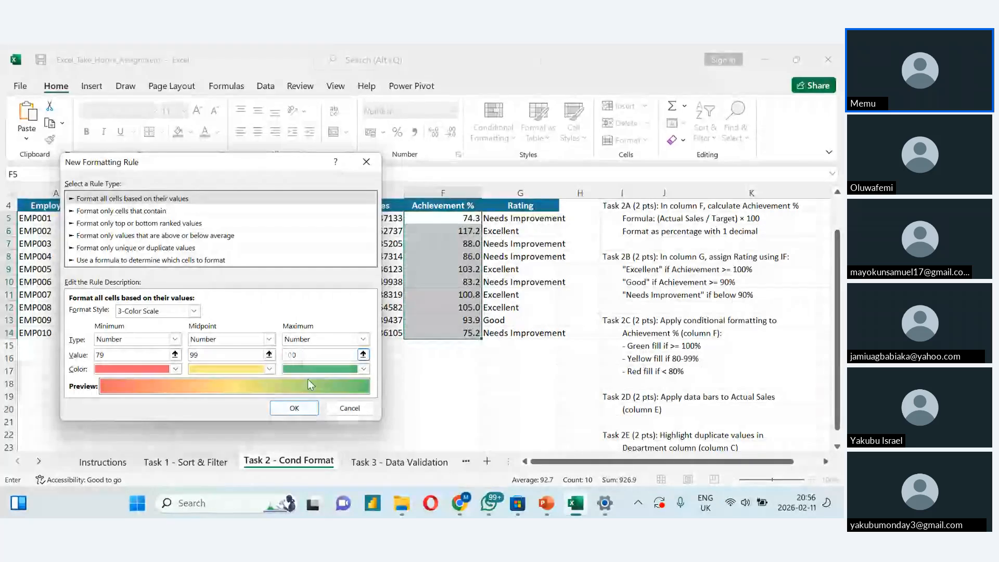
click(294, 409)
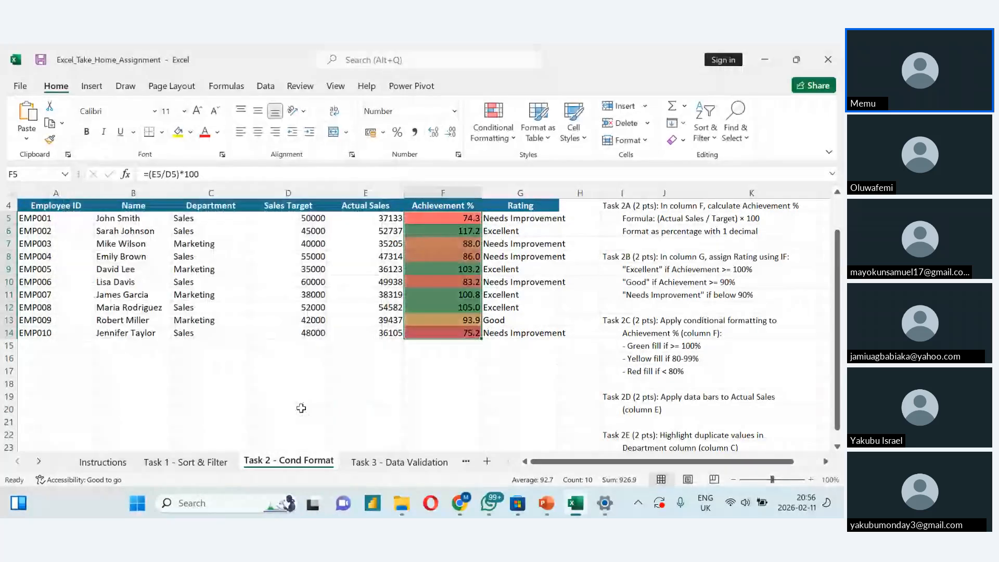
click(455, 320)
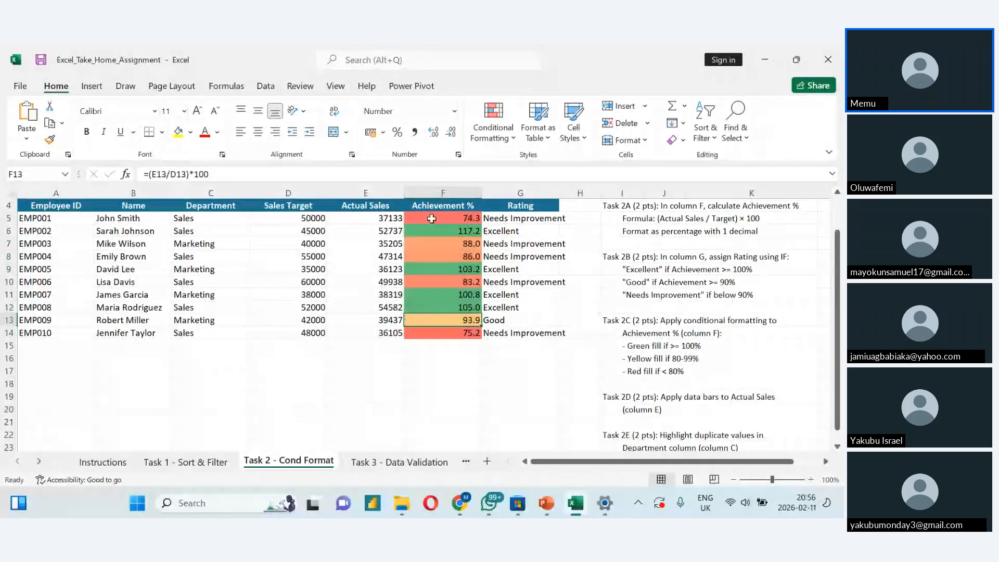
click(432, 217)
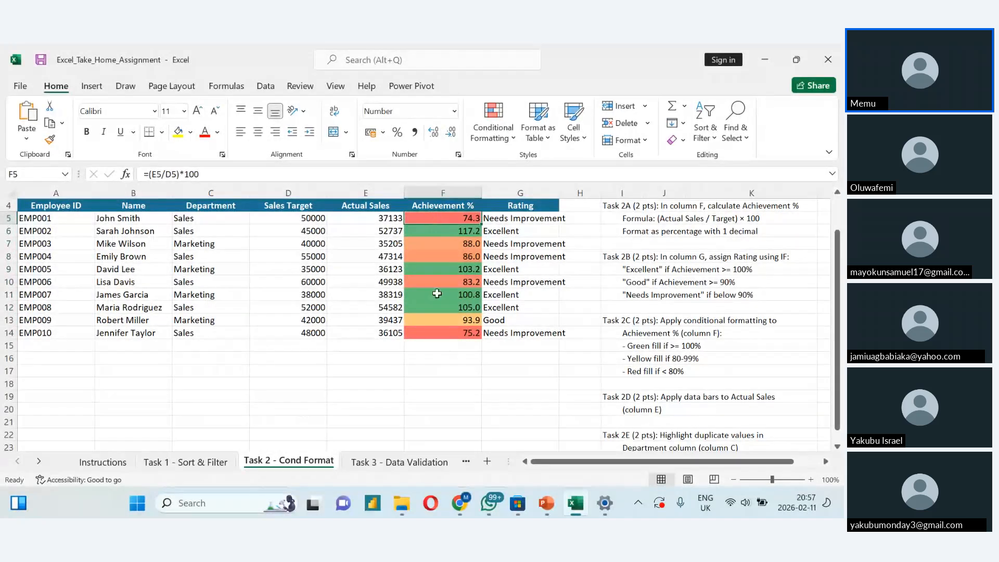
click(437, 233)
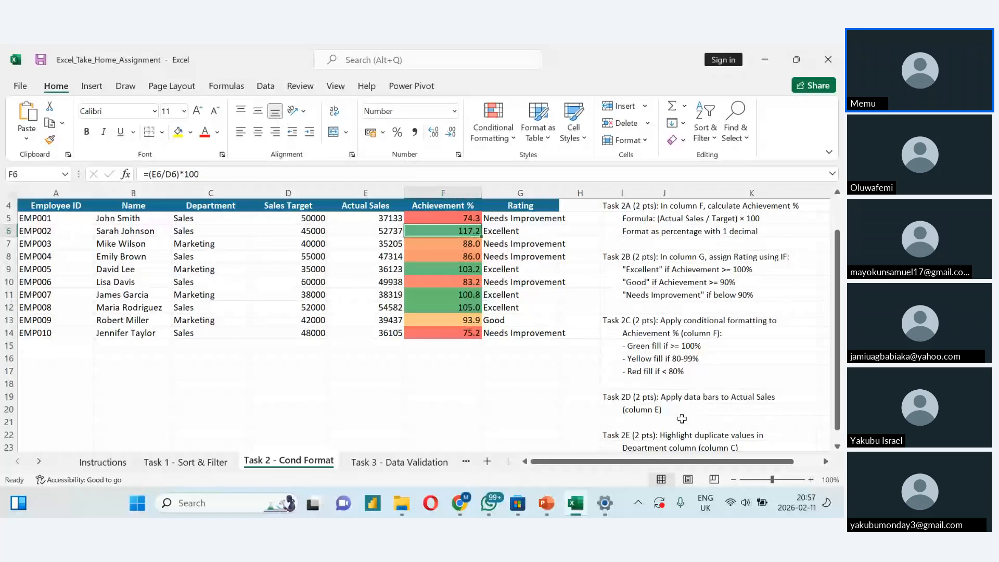
- Apply solid-fill blue data bars to the Actual Sales values in E5 to E14
click(353, 219)
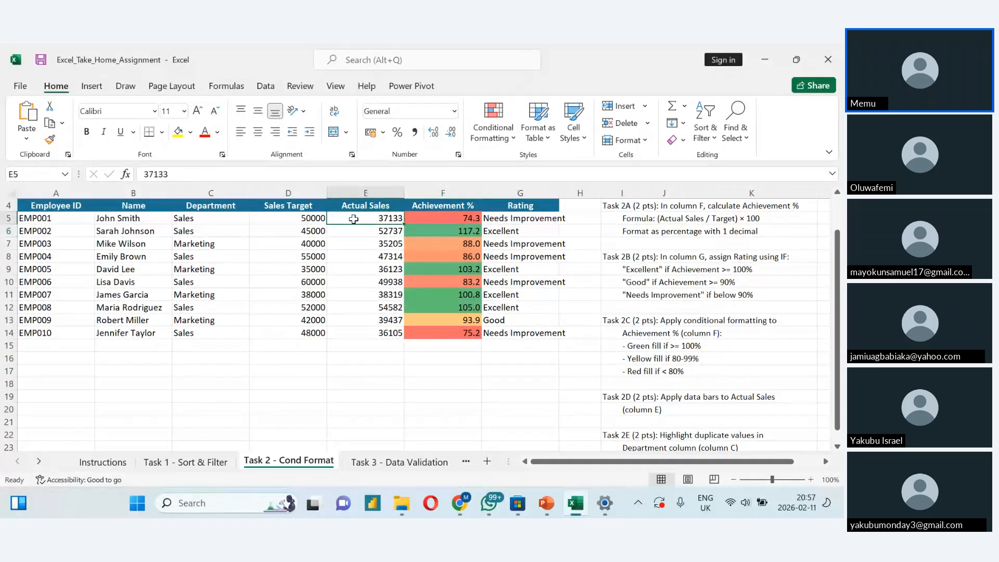
drag(354, 219, 364, 333)
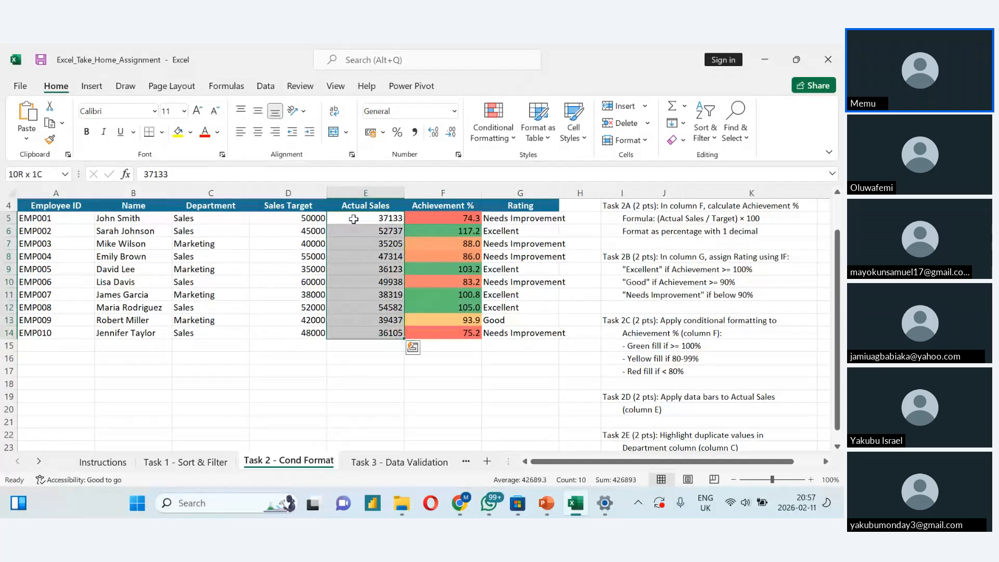
click(490, 134)
mouse_move(570, 232)
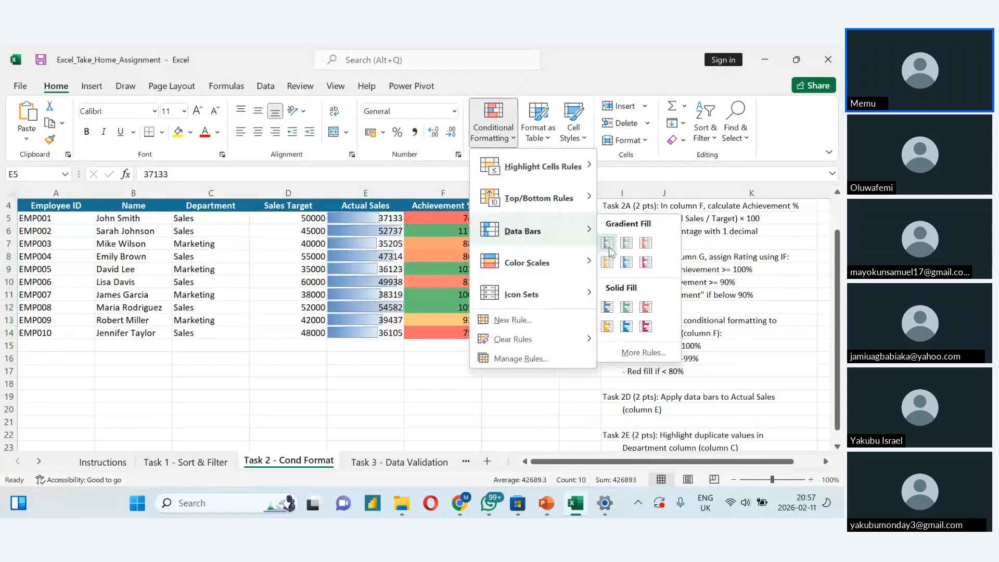
click(607, 308)
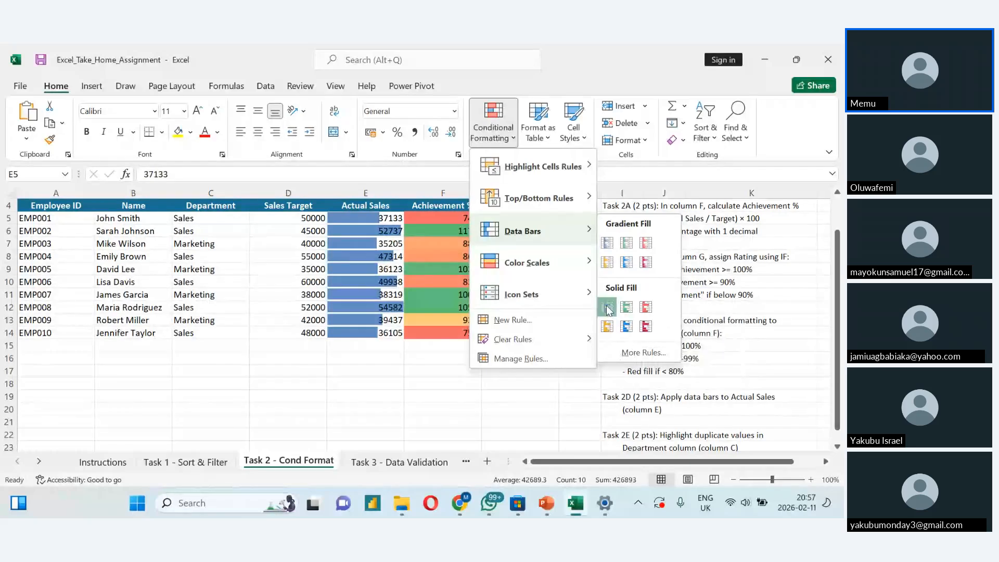
click(607, 308)
click(521, 356)
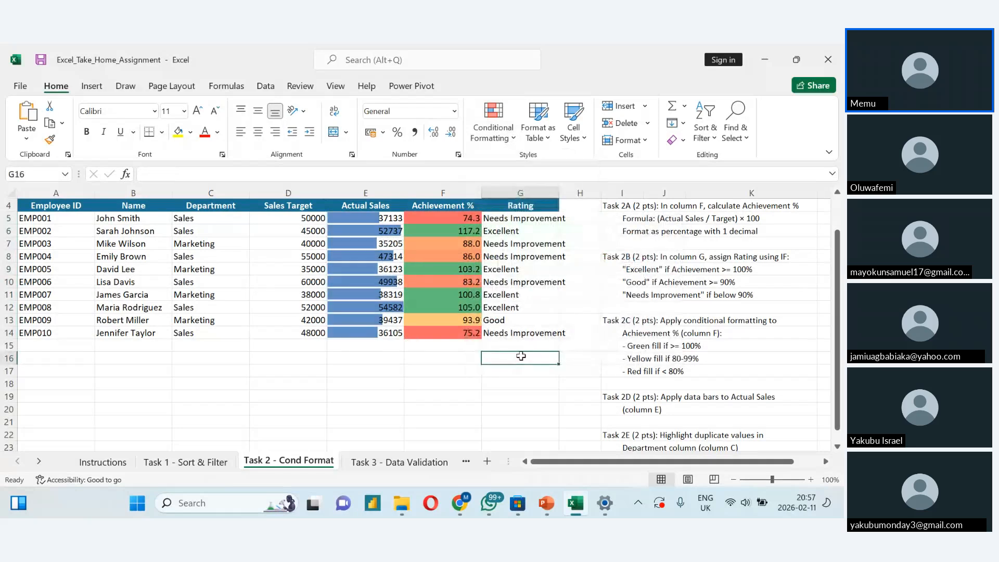
- Highlight duplicate values in the Department cells C5 to C14 with Light Red Fill with Dark Red Text
scroll(520, 356, down, 1)
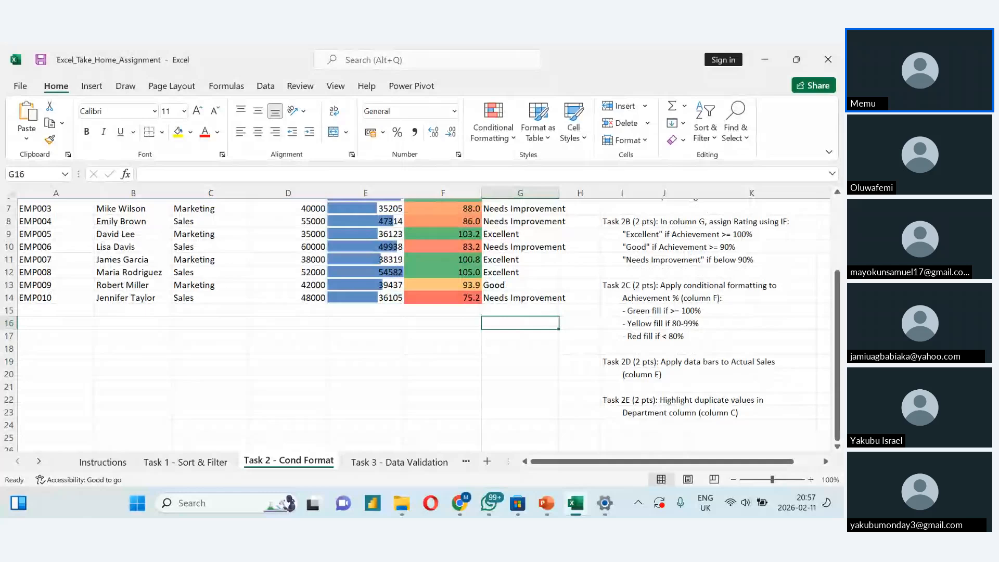
scroll(416, 323, up, 2)
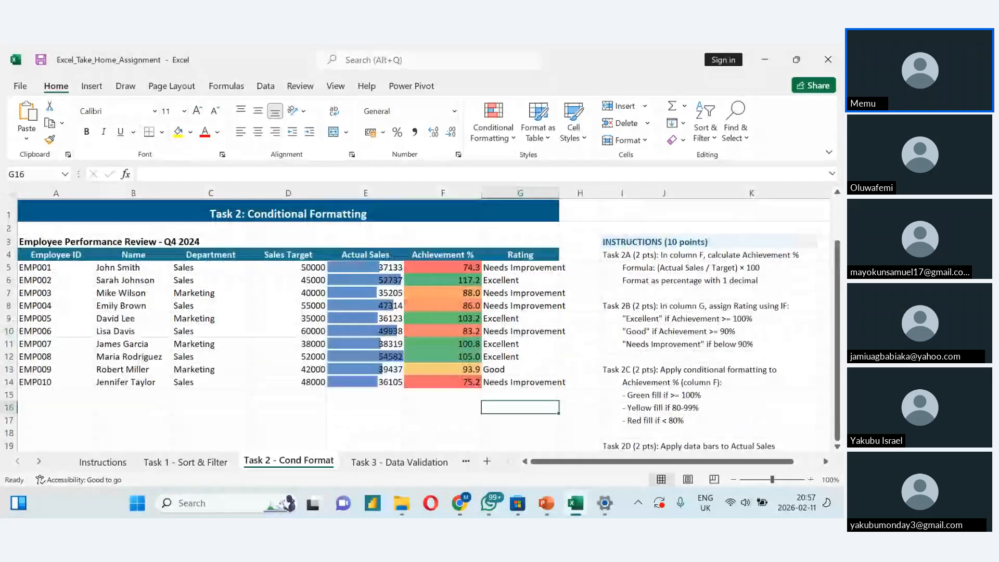
click(191, 256)
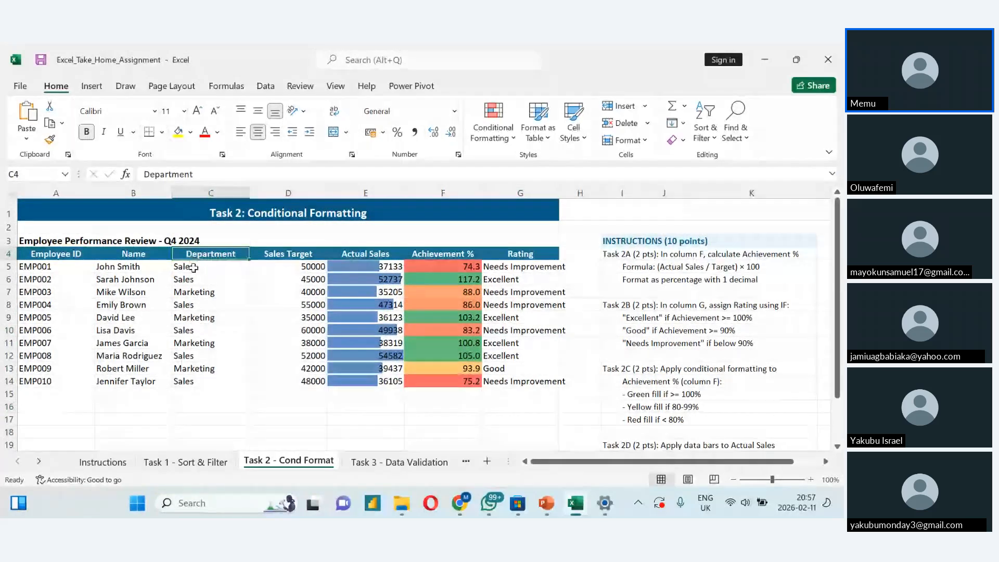
click(194, 267)
key(ctrl+shift+Down)
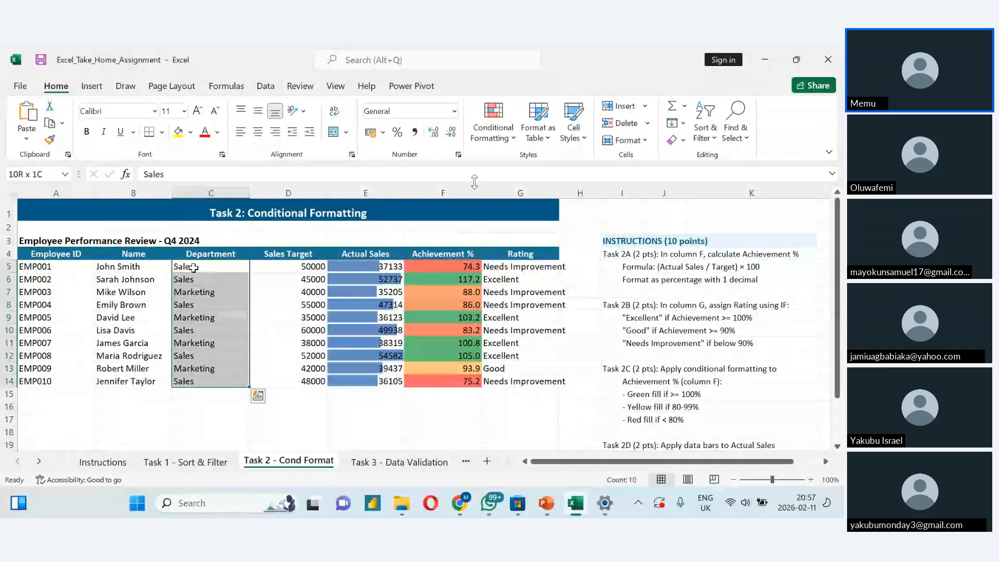
click(491, 140)
mouse_move(546, 186)
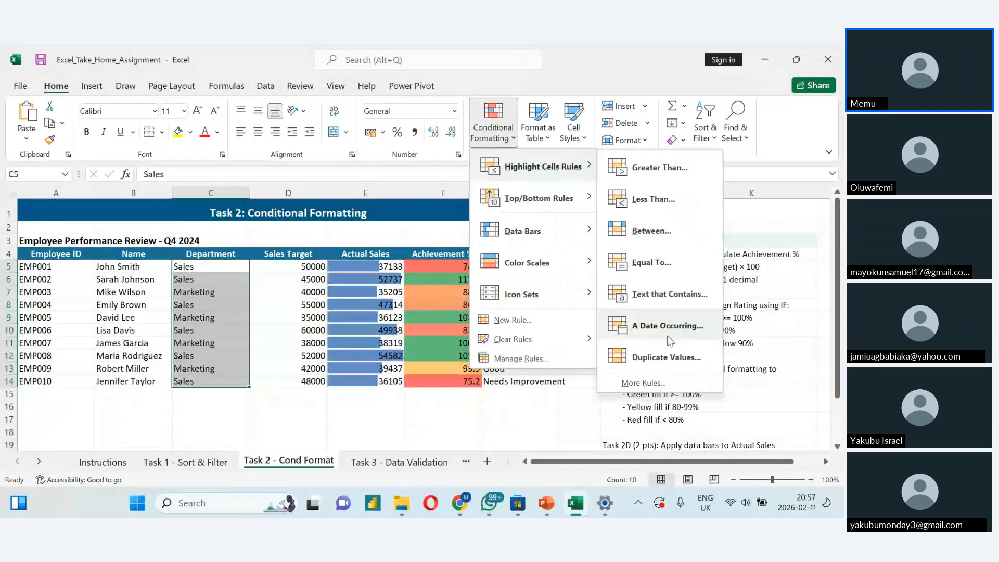
click(618, 353)
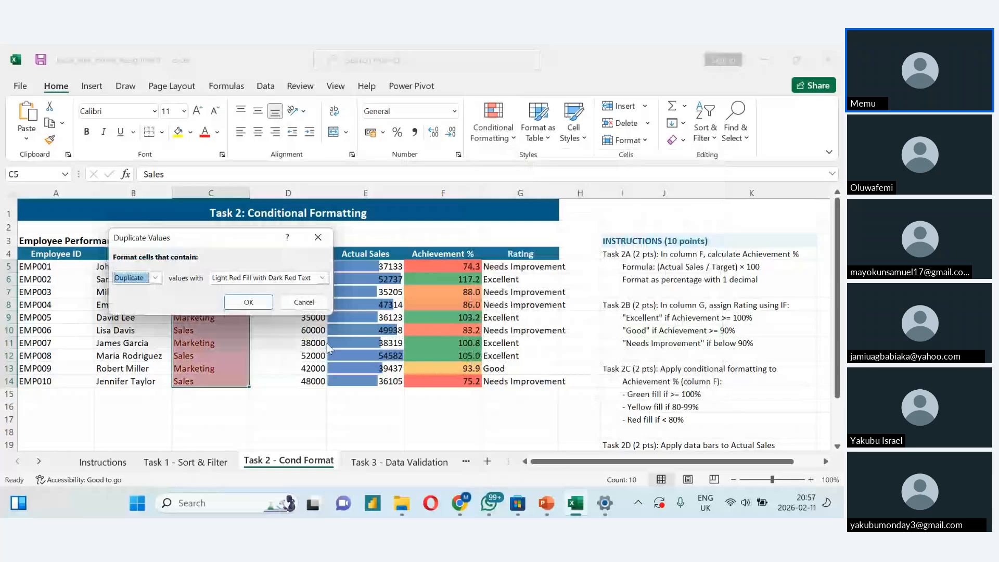
click(252, 307)
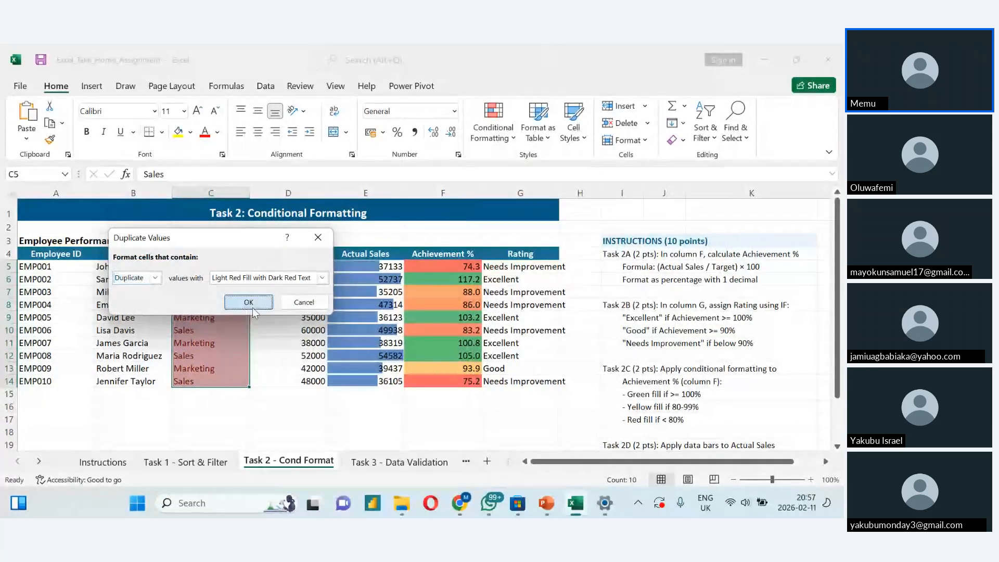
click(229, 356)
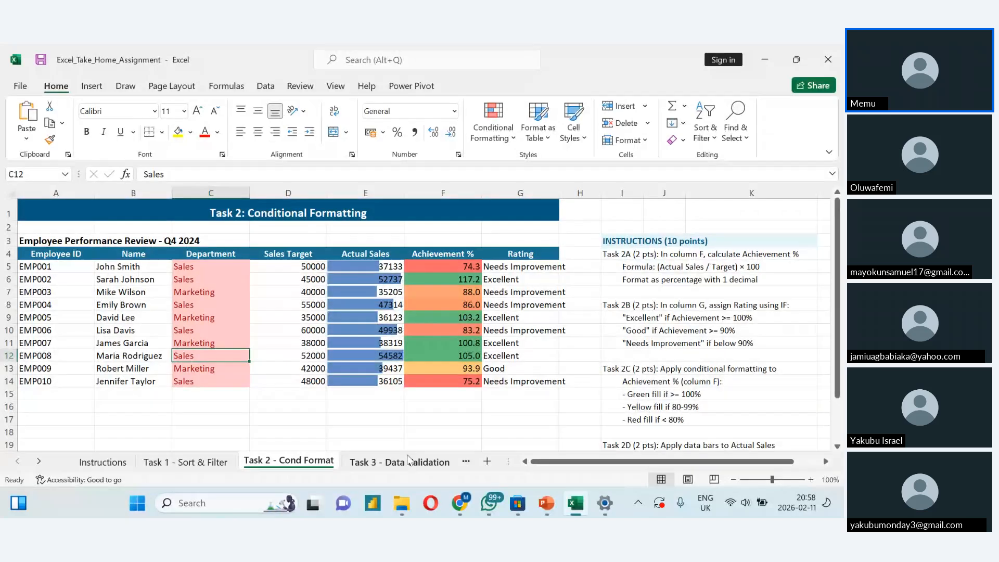
key(alt+Tab)
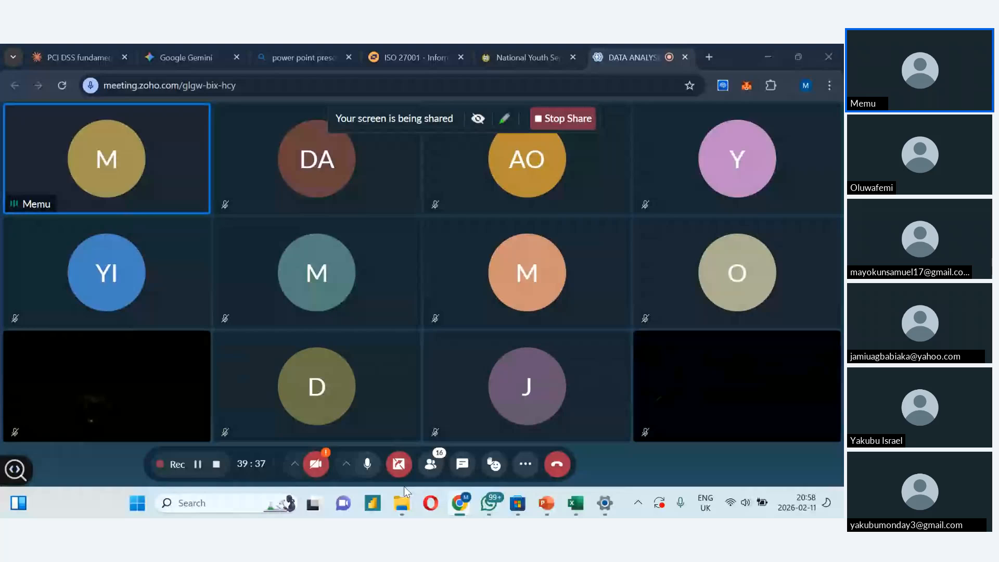
key(alt+Tab)
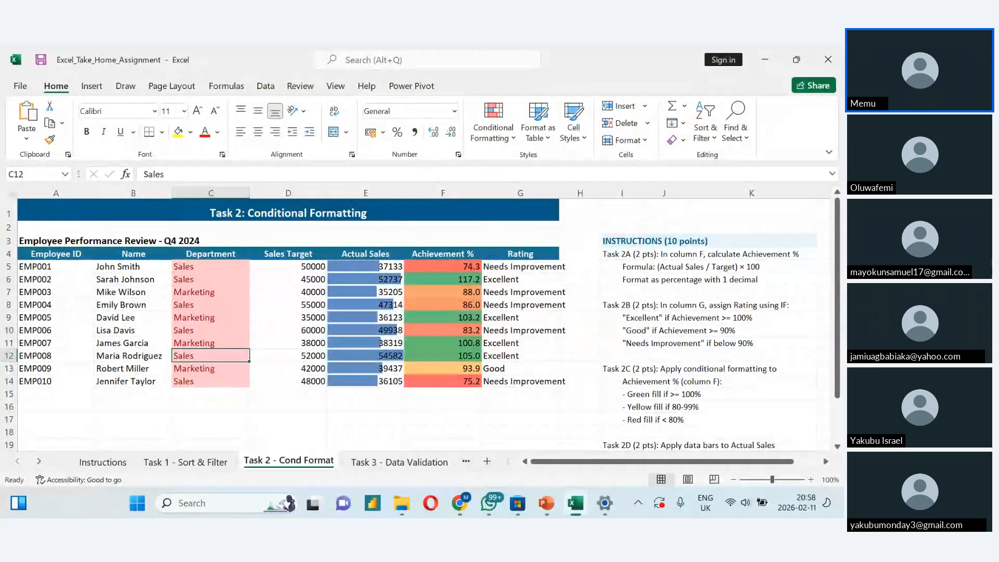
scroll(364, 323, down, 1)
scroll(364, 322, down, 2)
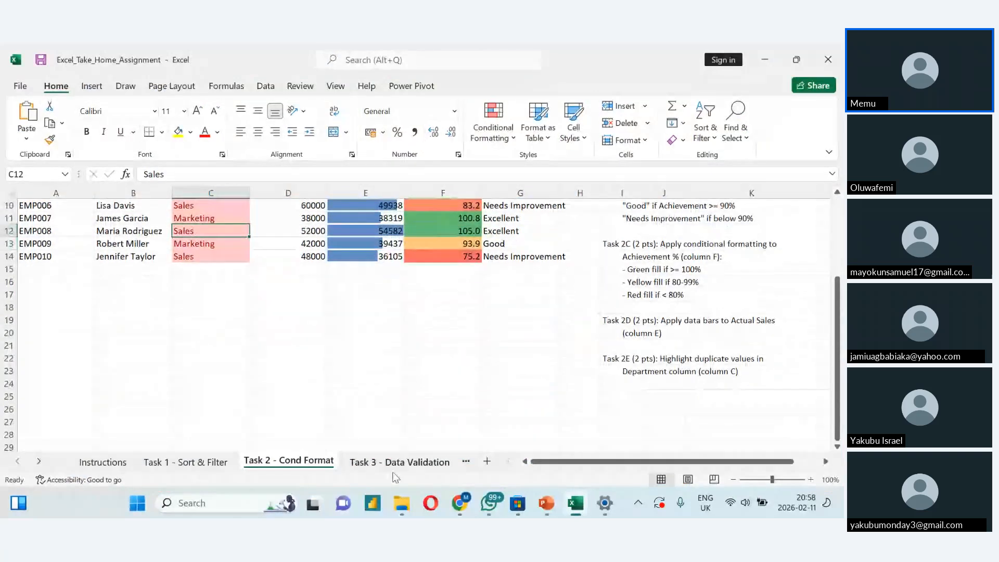
- Open the Task 3 - Data Validation sheet and examine the leave request form, the reference lists and the drop-down instructions
click(395, 462)
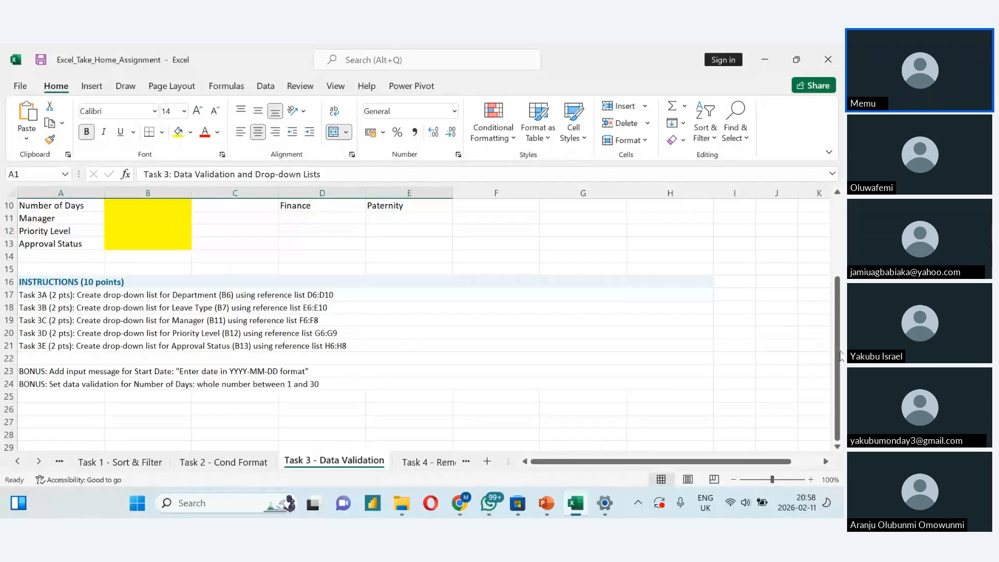
drag(839, 358, 842, 296)
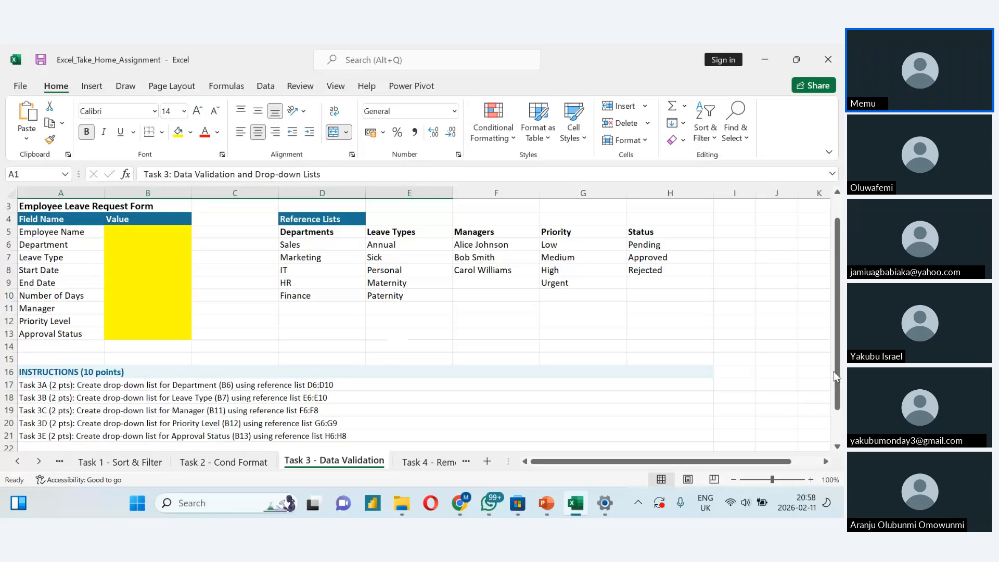
drag(836, 372, 839, 408)
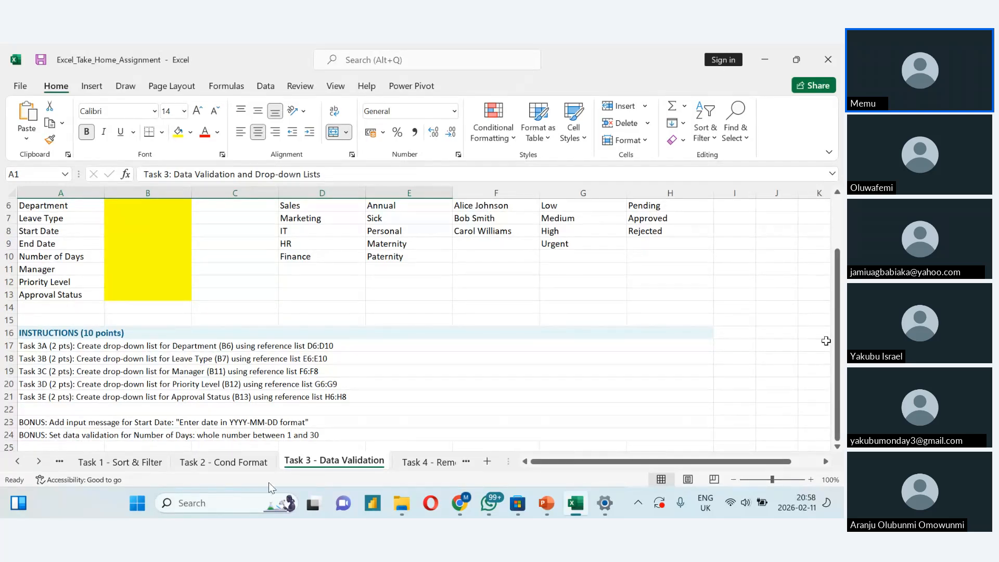
drag(840, 353, 840, 308)
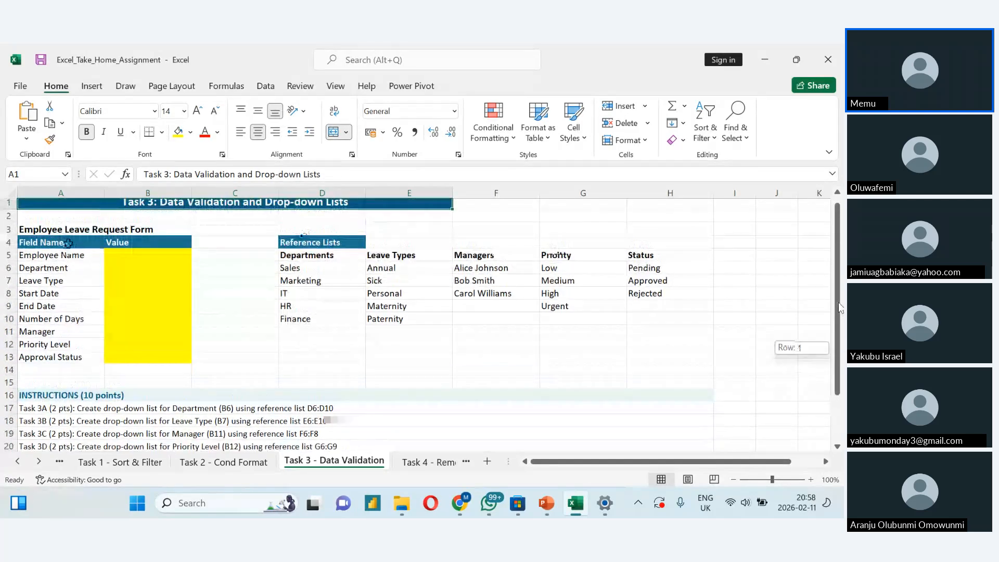
drag(840, 308, 840, 312)
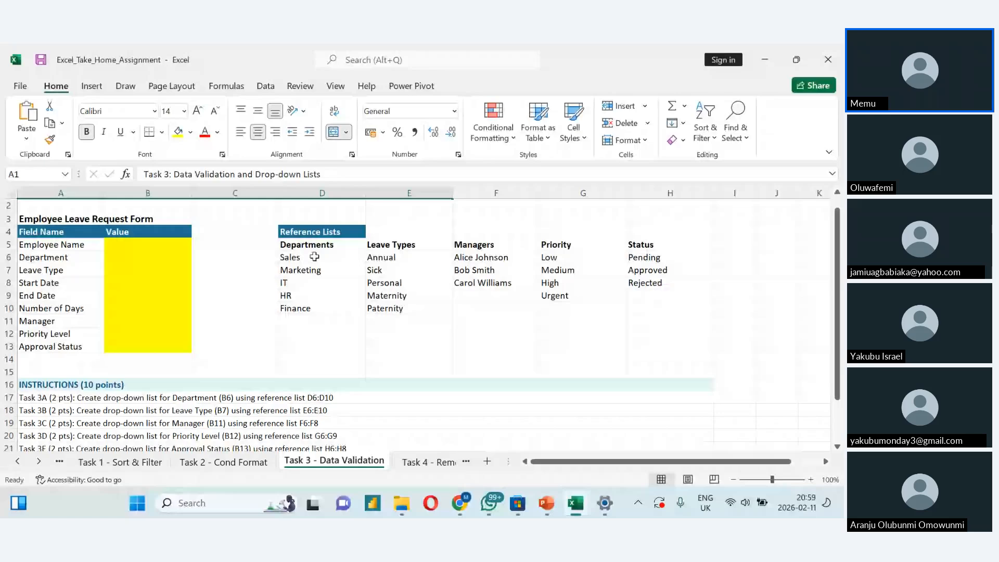
click(324, 332)
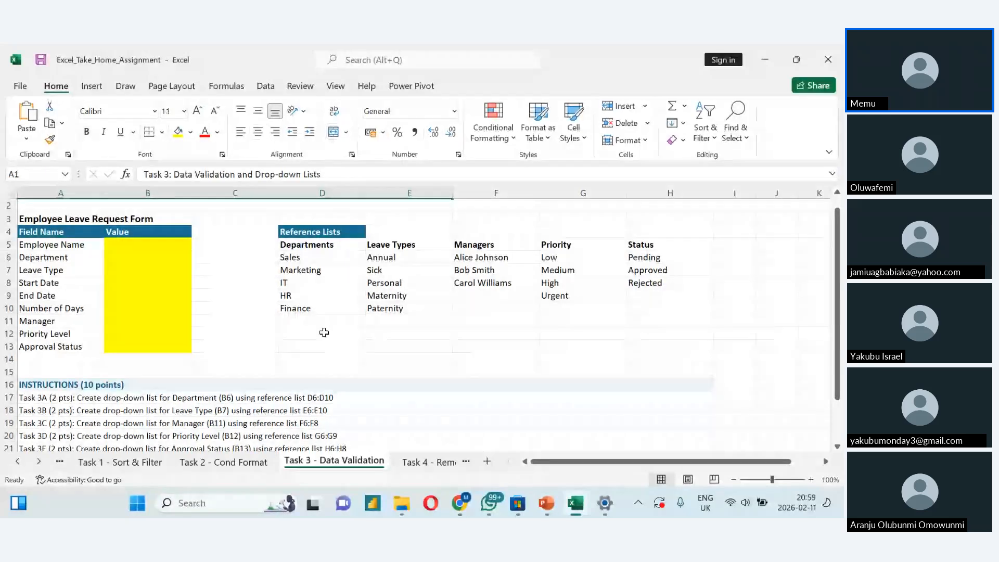
- Start data validation for the Department value cell B6 and set it to allow a List
click(111, 257)
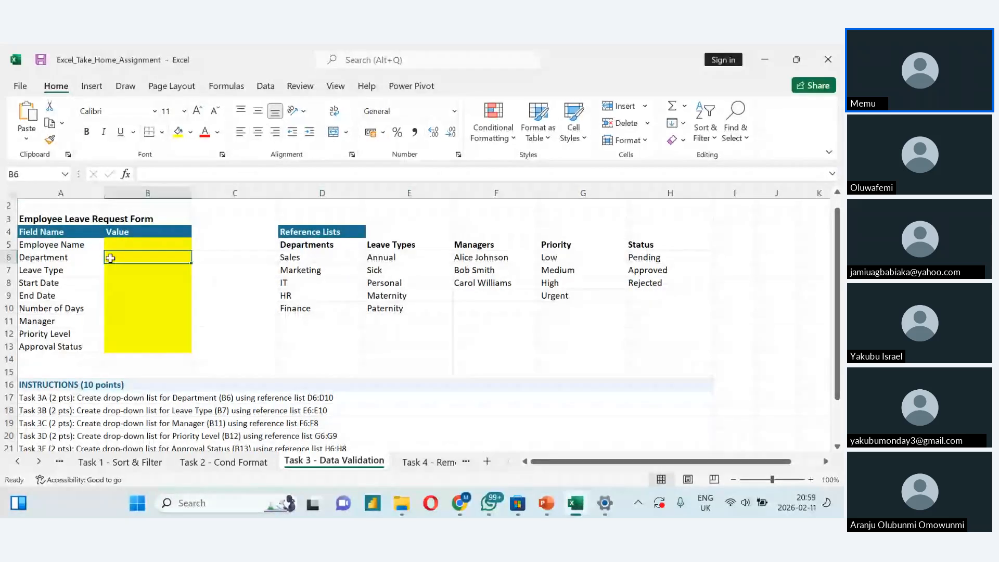
click(266, 89)
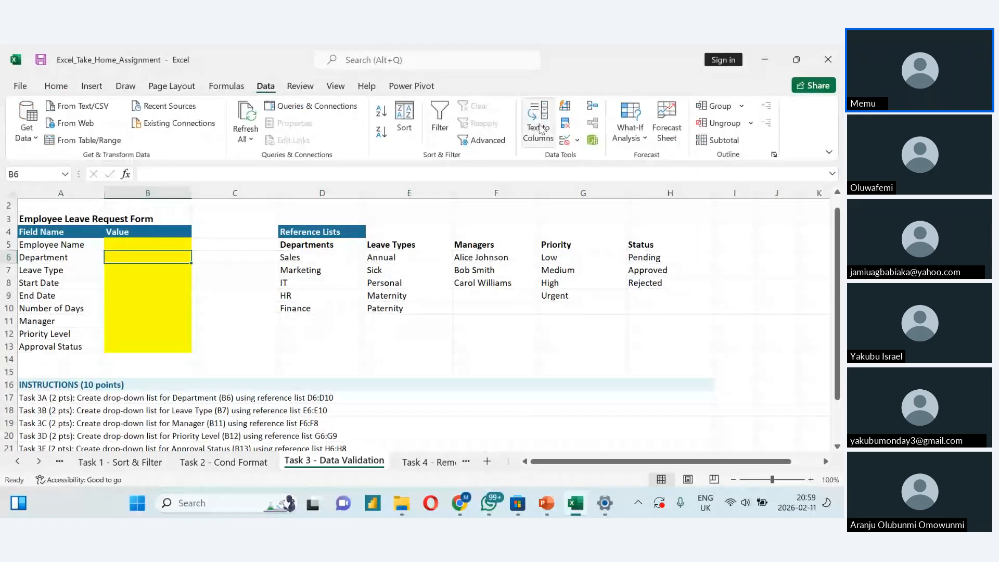
click(566, 143)
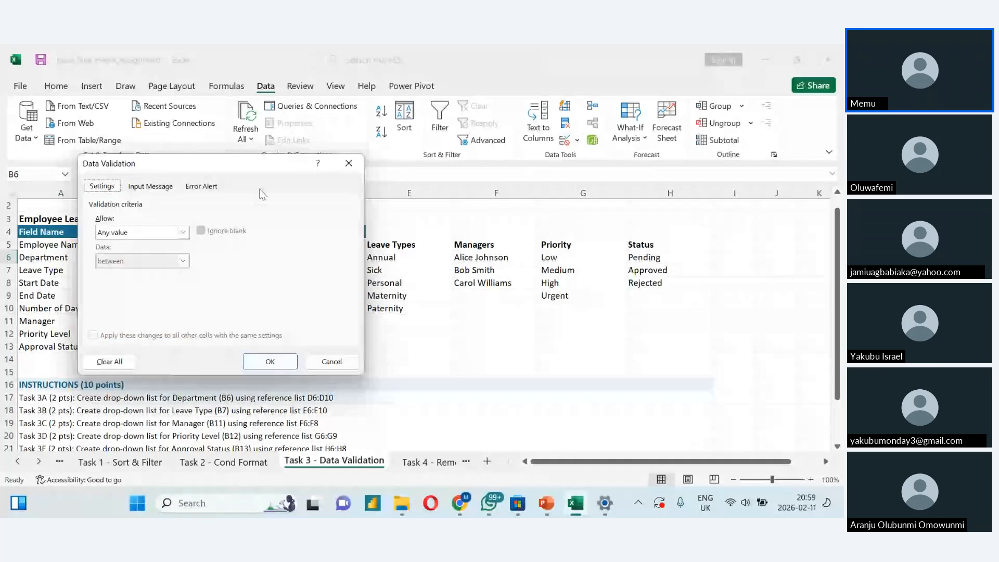
drag(218, 170, 624, 98)
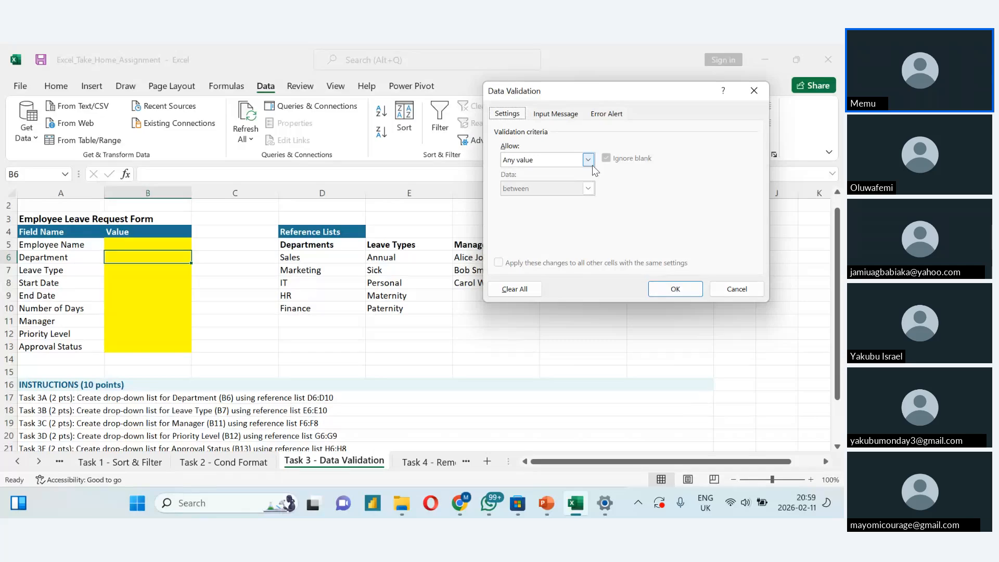
click(588, 160)
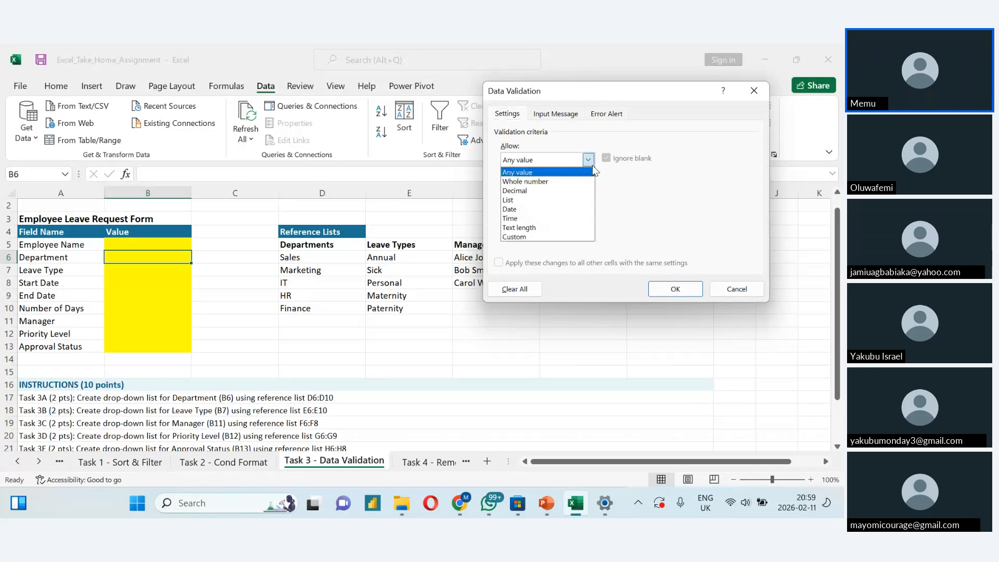
click(592, 200)
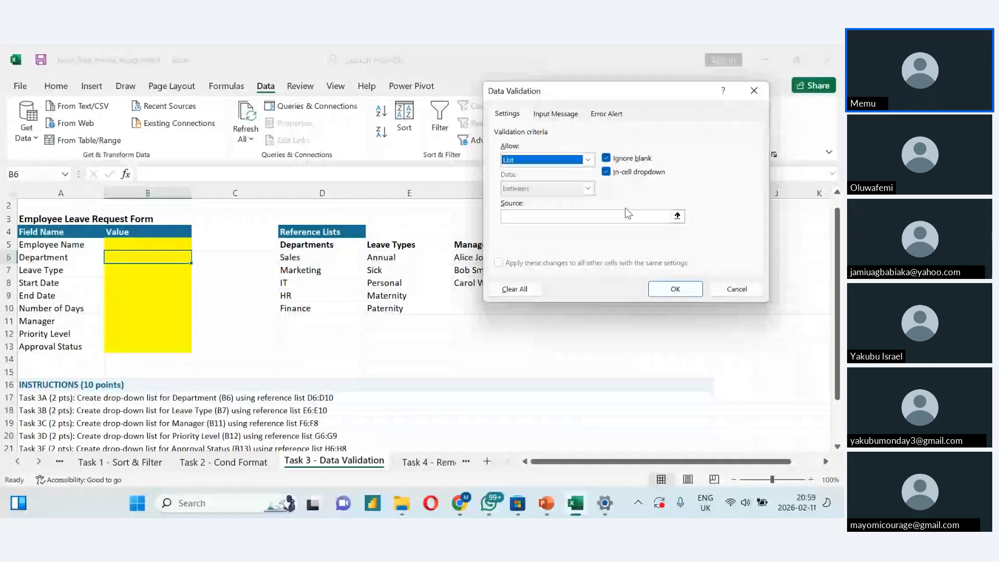
- Set the list source to the department names in D6:D10, apply the validation and open the drop-down in B6
click(635, 217)
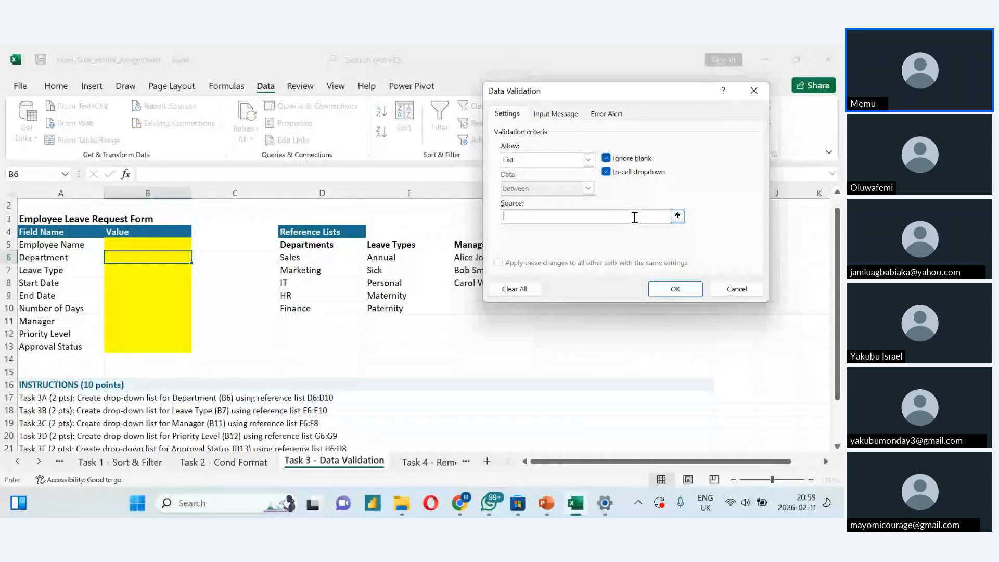
click(306, 258)
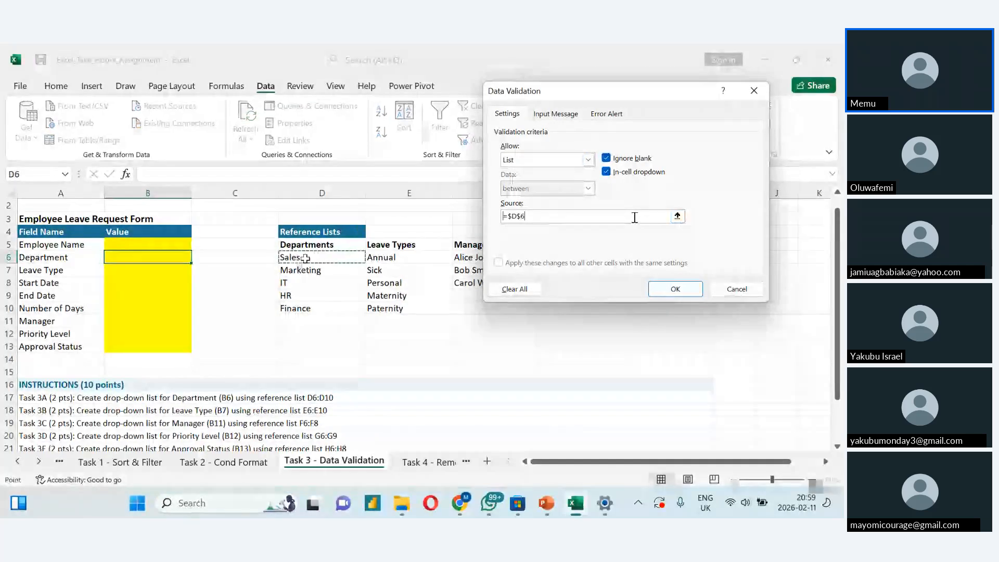
drag(306, 258, 302, 308)
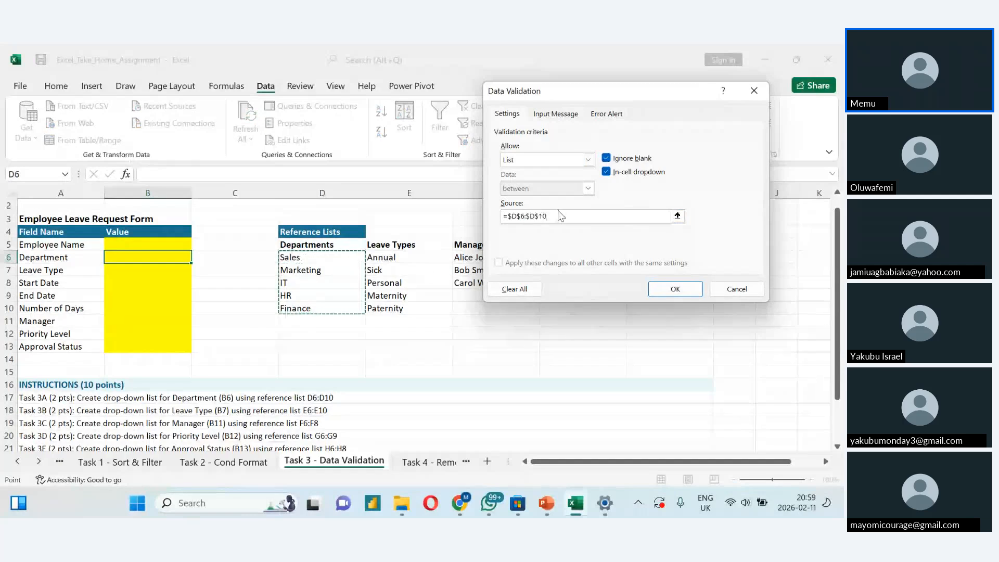
click(559, 118)
click(618, 115)
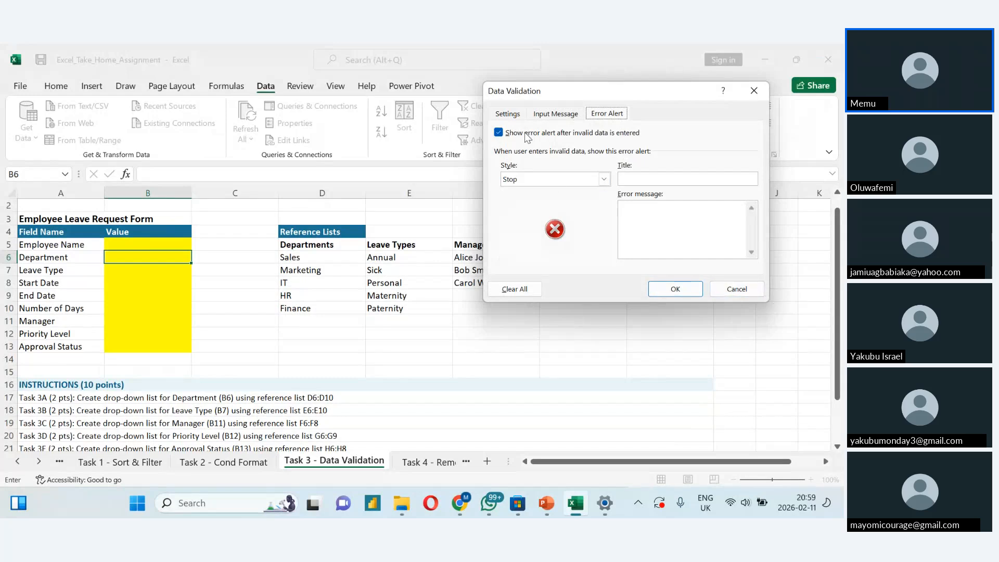
click(508, 113)
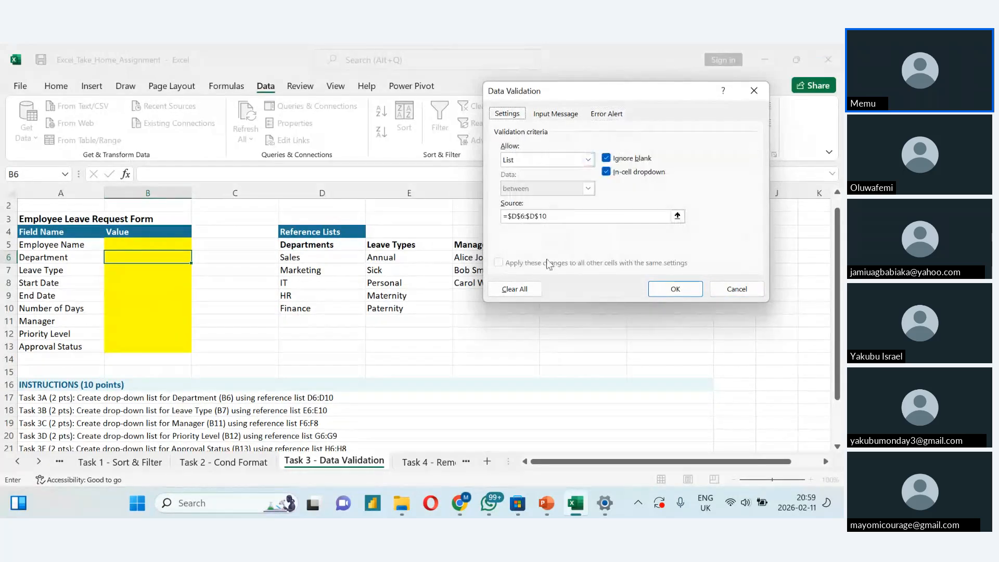
click(672, 291)
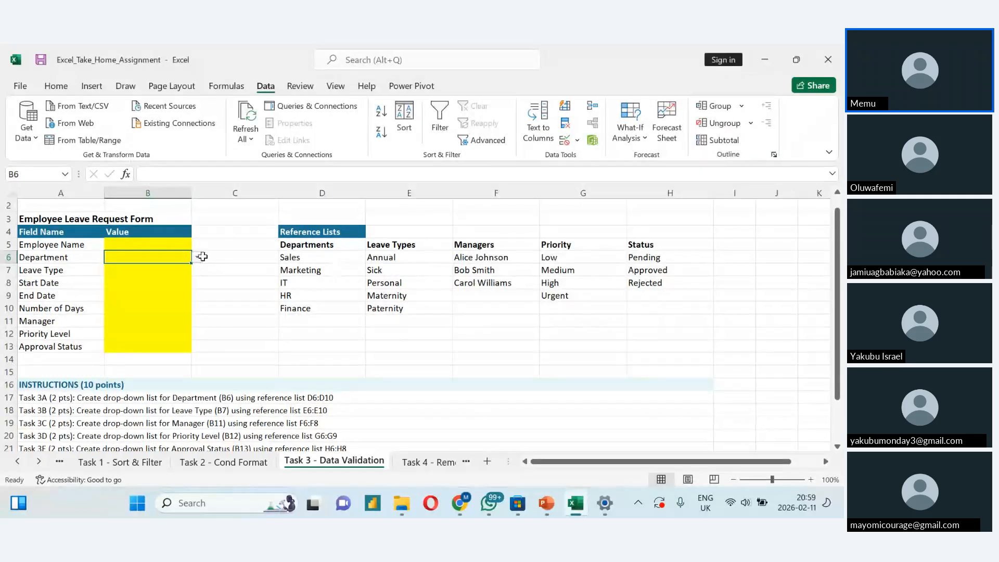
click(198, 257)
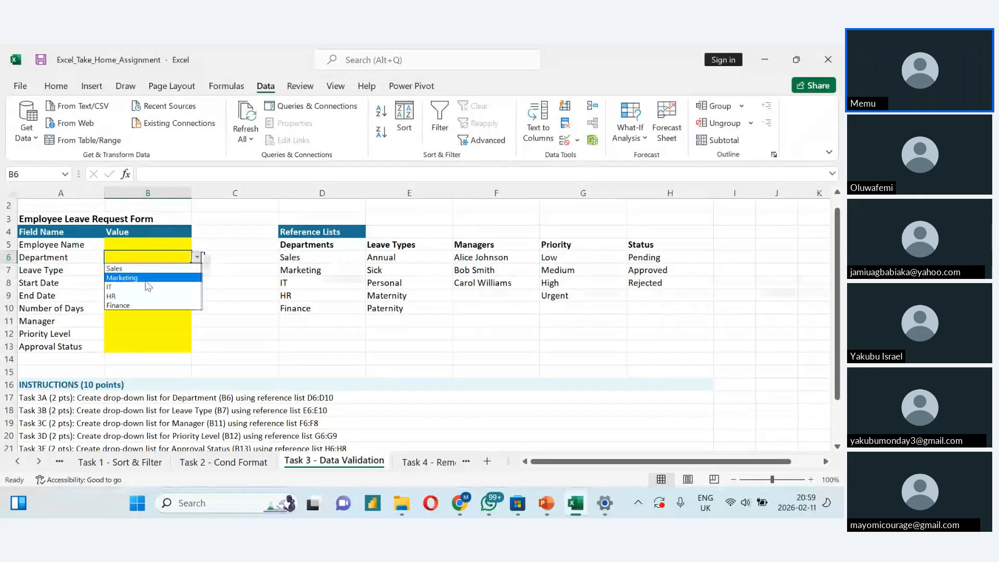
- Choose Marketing as the Department in B6 and check the options offered by its drop-down list
click(171, 272)
click(197, 258)
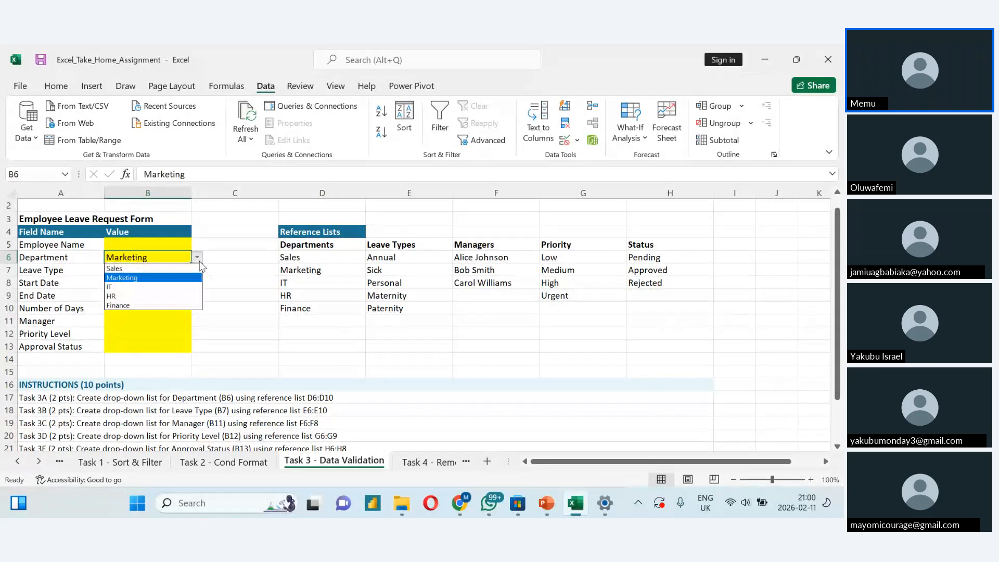
click(143, 312)
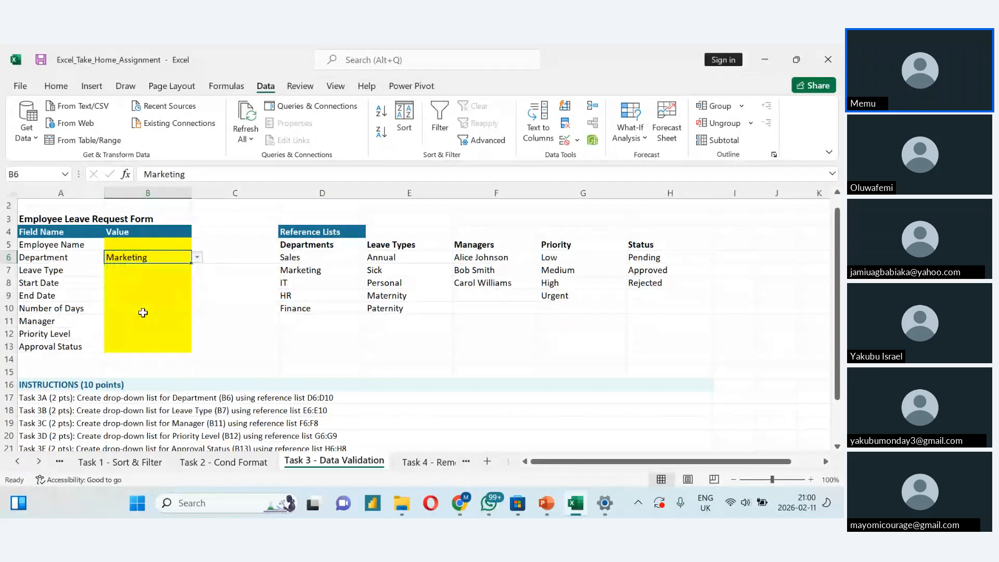
- Read the remaining Task 3 instructions for the Leave Type, Manager, Priority Level and Approval Status drop-down lists
click(157, 411)
click(145, 423)
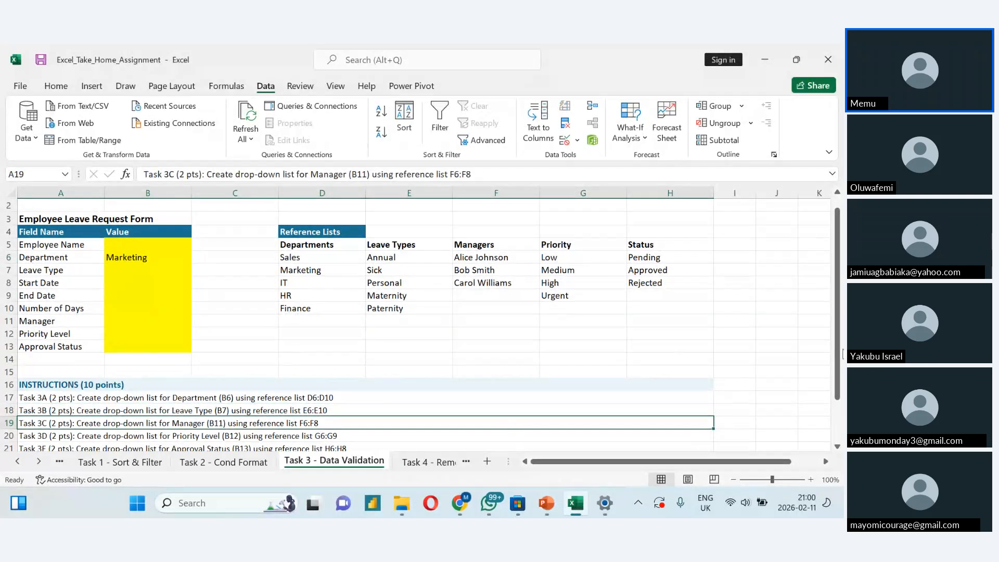
drag(843, 355, 840, 377)
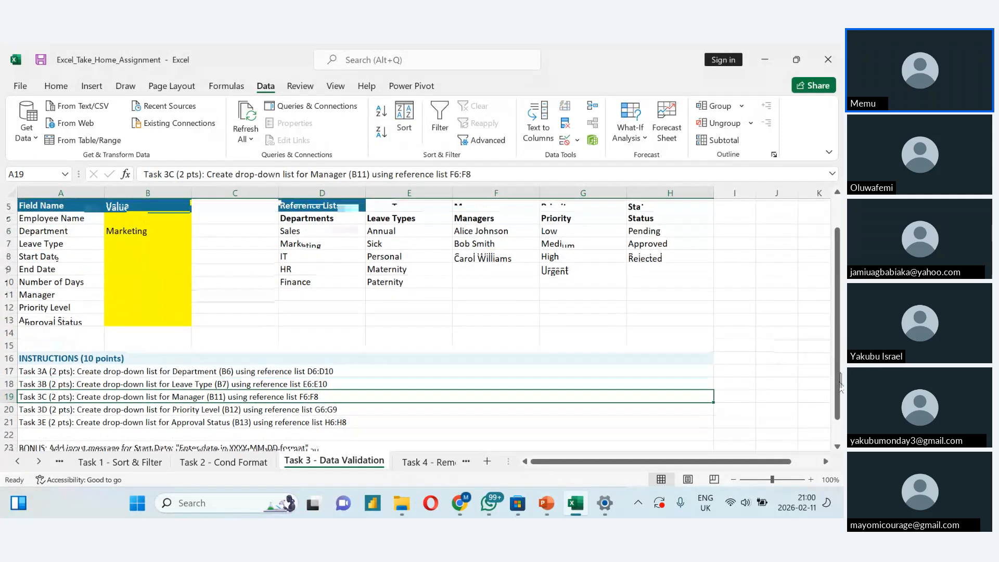
drag(840, 378, 835, 360)
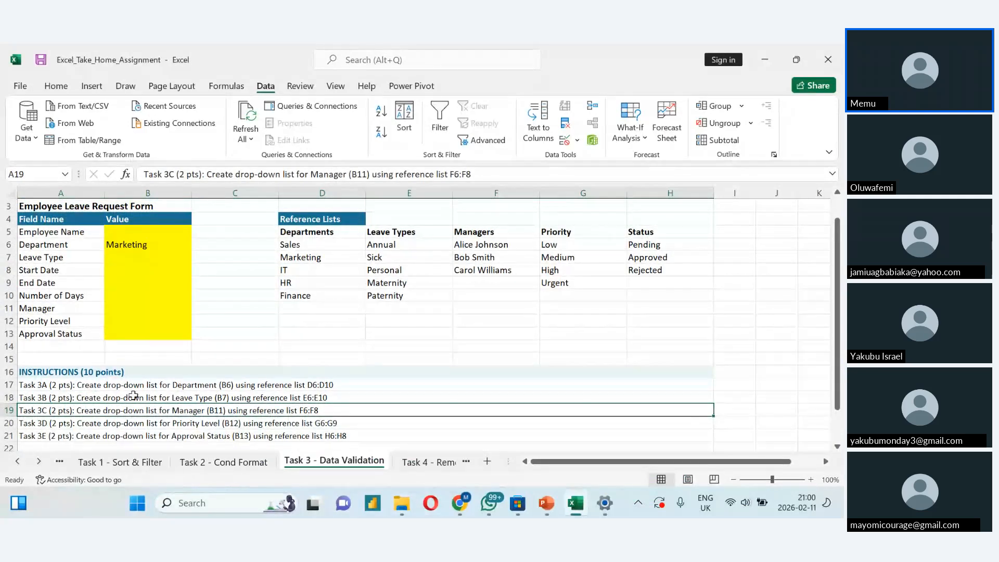
click(102, 398)
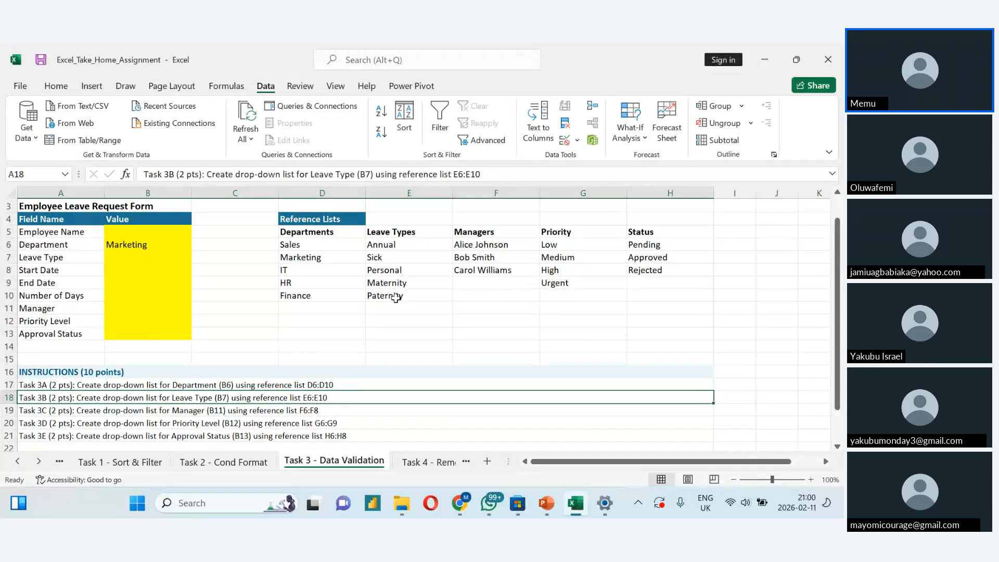
- Open the Task 4 - Remove Duplicates sheet and review the customer mailing list with its instructions
click(430, 461)
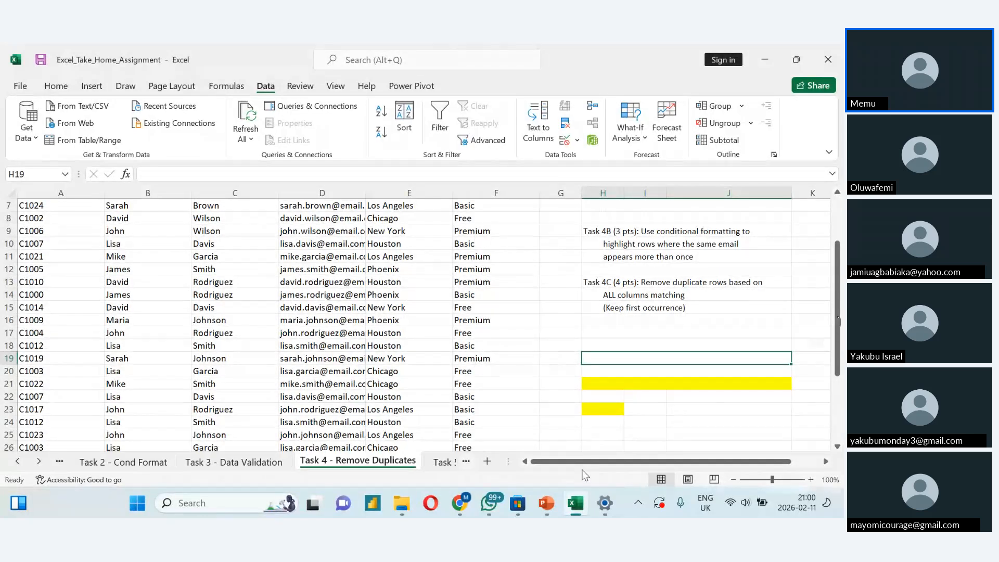
drag(838, 321, 836, 279)
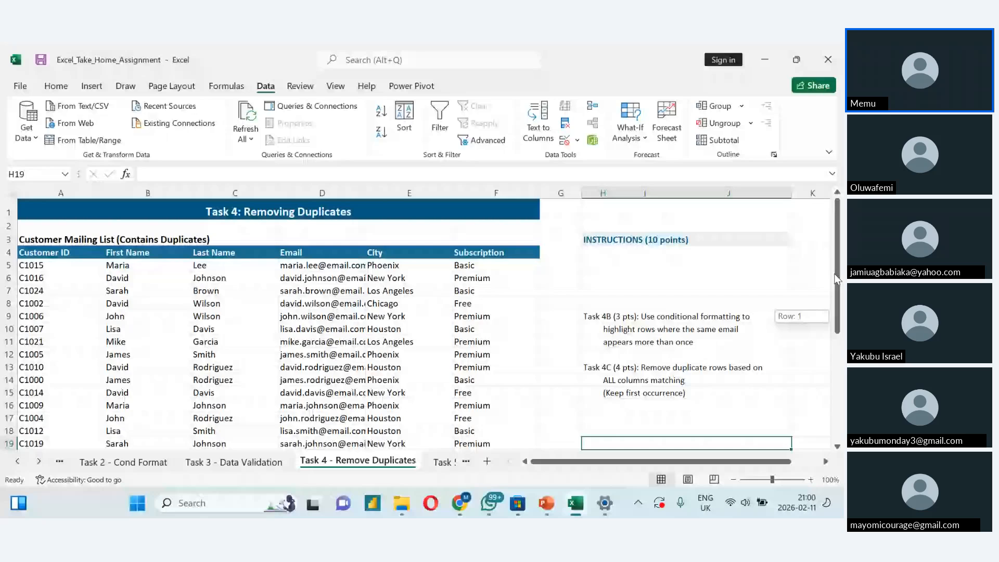
drag(836, 279, 836, 286)
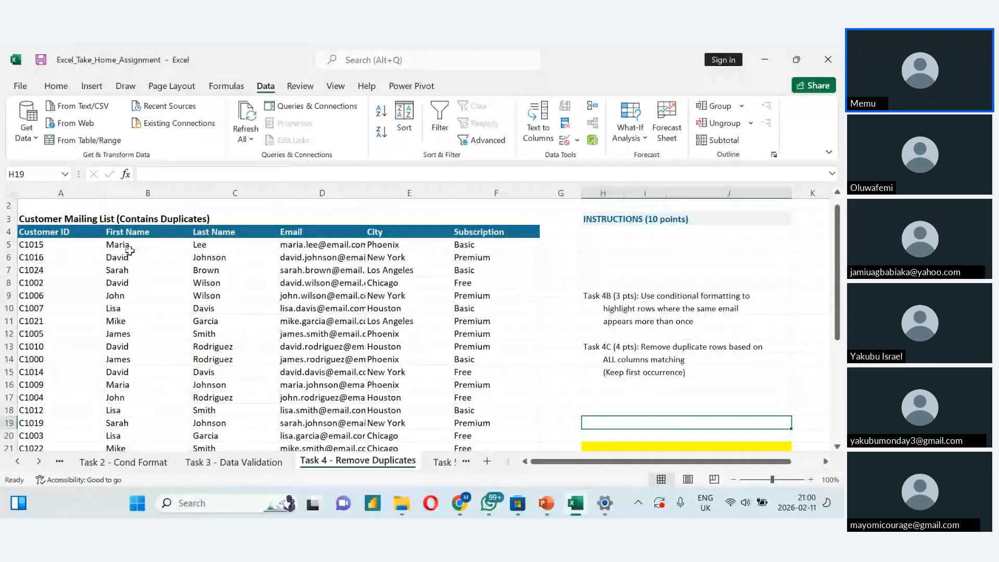
- Try highlighting duplicate values across the whole customer mailing list, A4:F34, with a conditional formatting rule
click(42, 232)
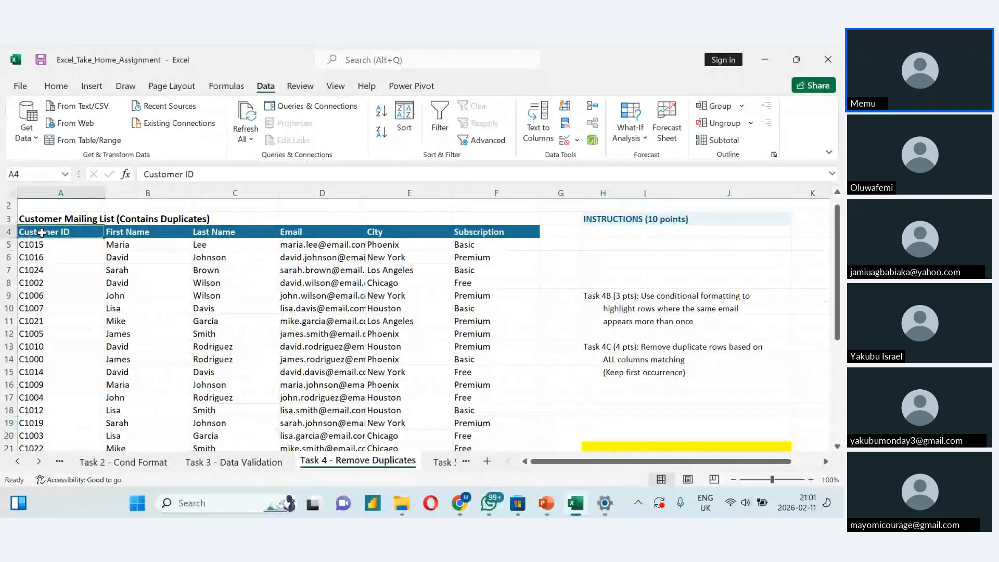
key(ctrl+shift+Right)
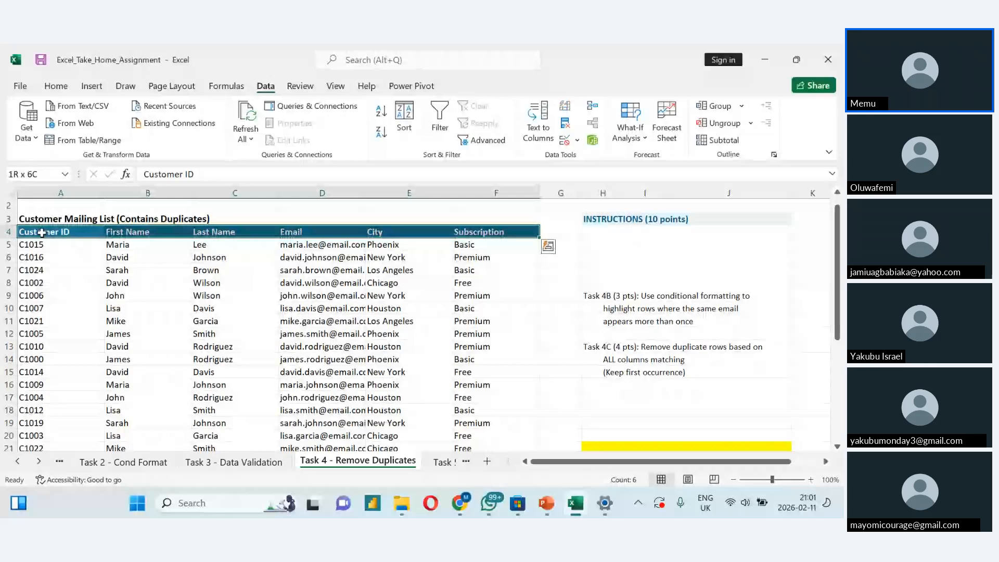
key(ctrl+shift+Down)
click(55, 85)
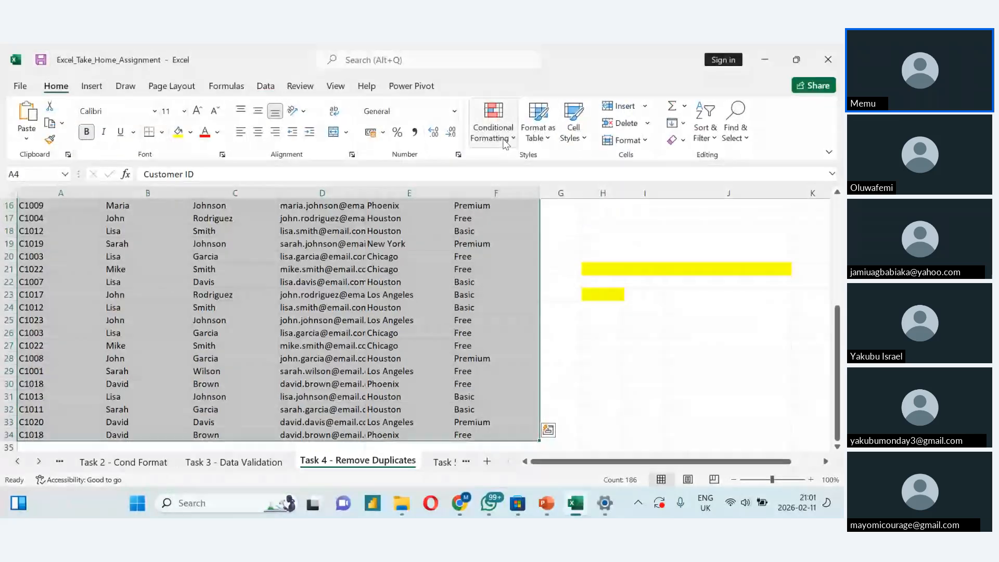
click(493, 131)
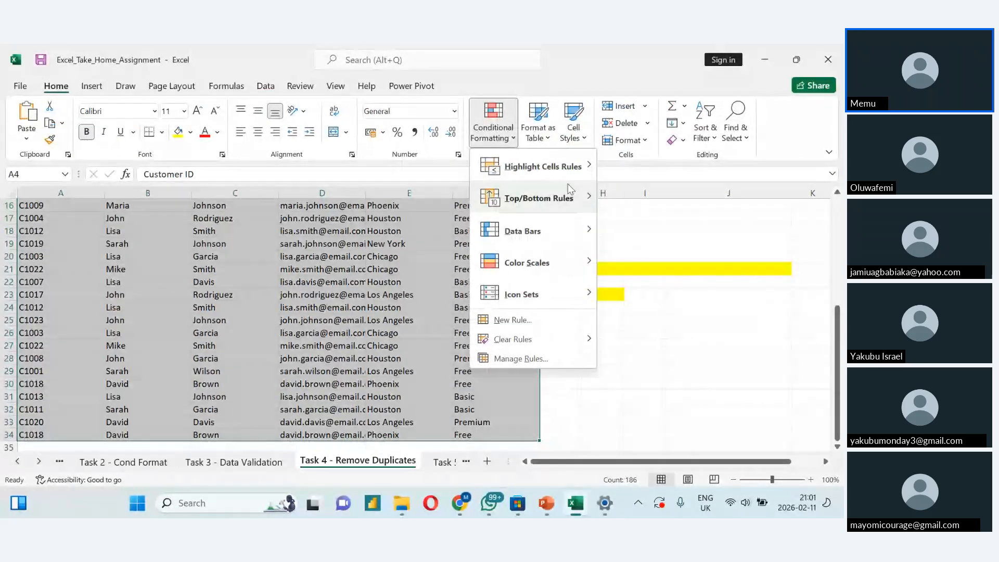
mouse_move(568, 168)
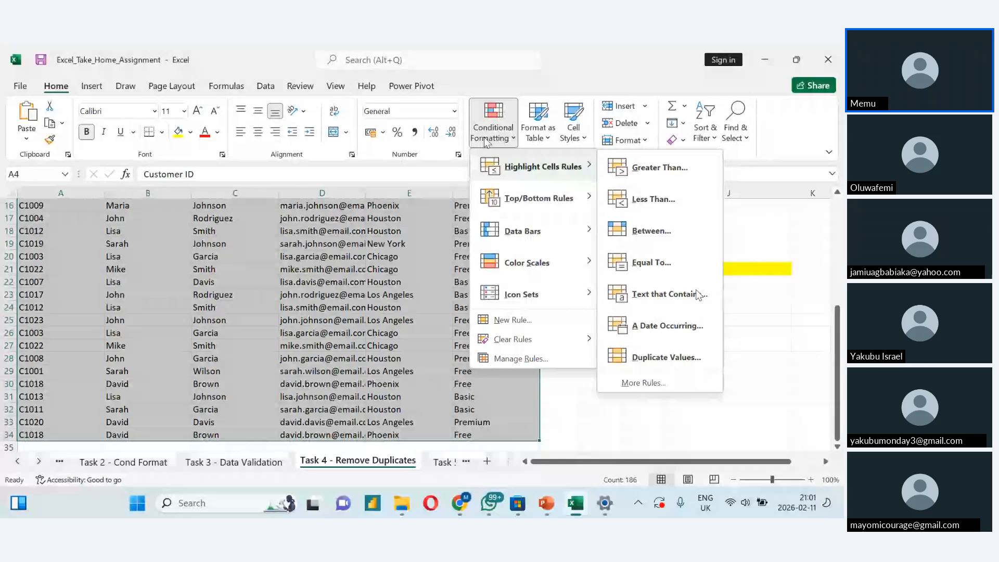
click(666, 357)
click(661, 233)
scroll(660, 233, up, 2)
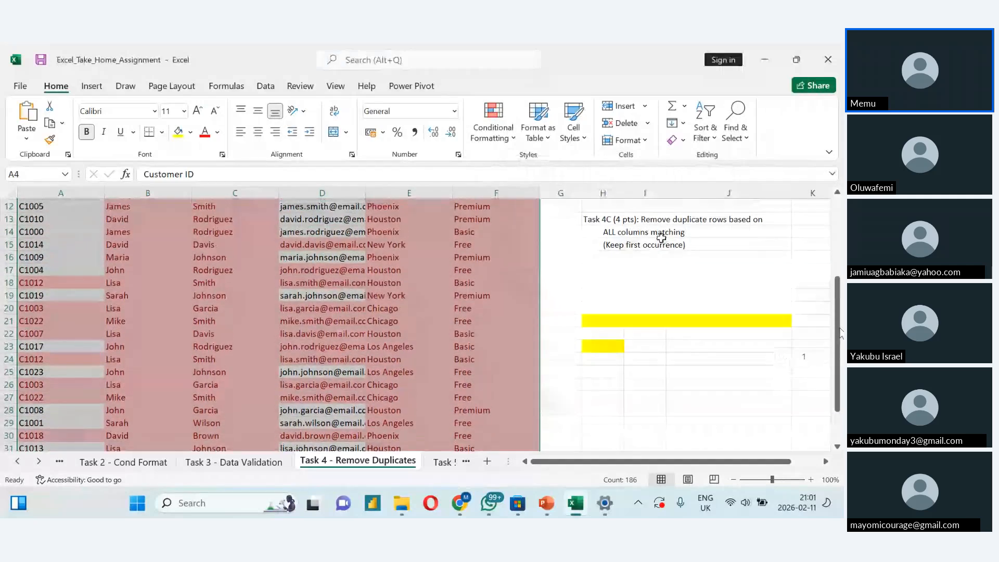
drag(840, 332, 836, 275)
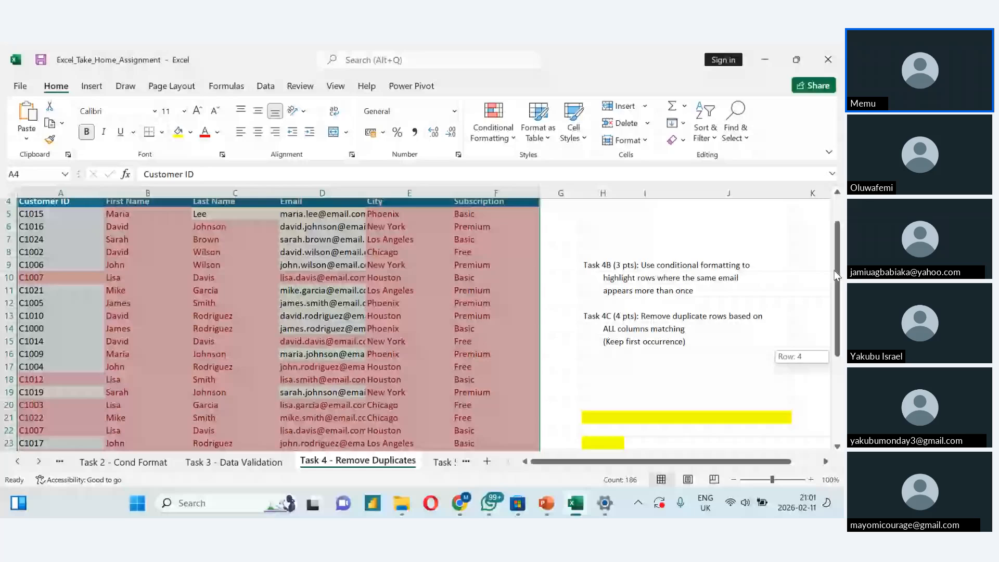
drag(836, 276, 837, 268)
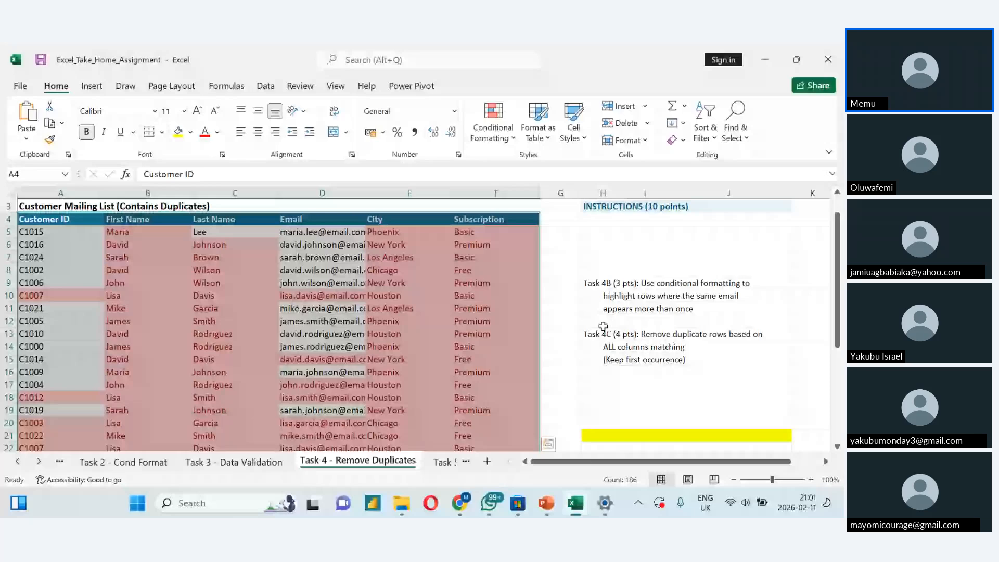
- Inspect the highlighted cells in row 9 and undo the duplicate highlighting on the whole mailing list
click(172, 282)
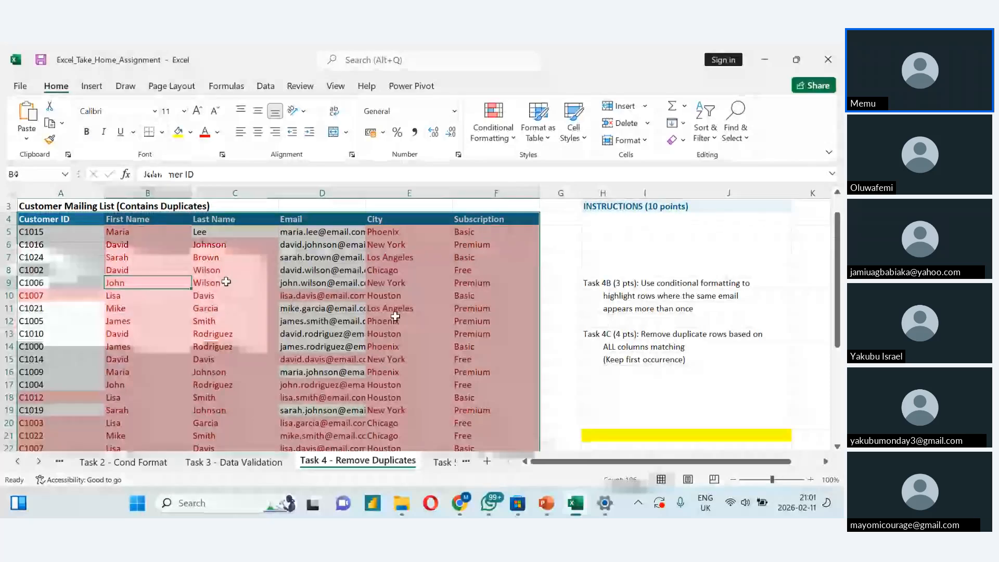
click(315, 283)
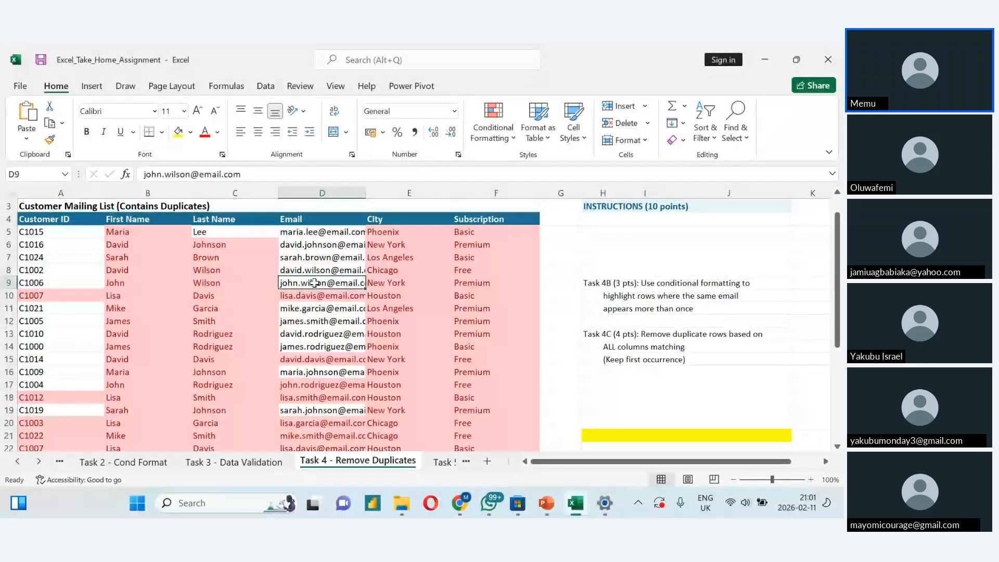
click(472, 285)
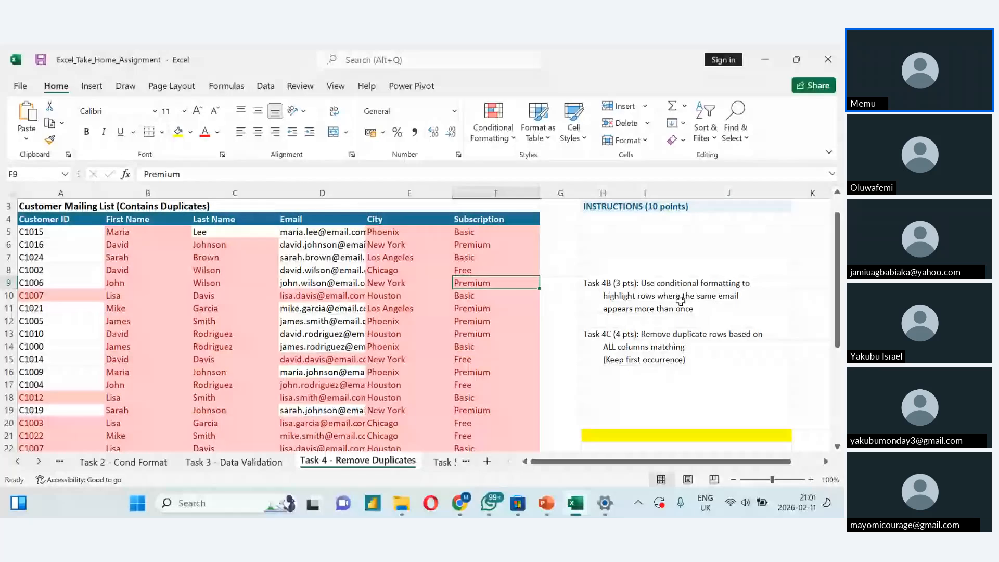
key(ctrl+z)
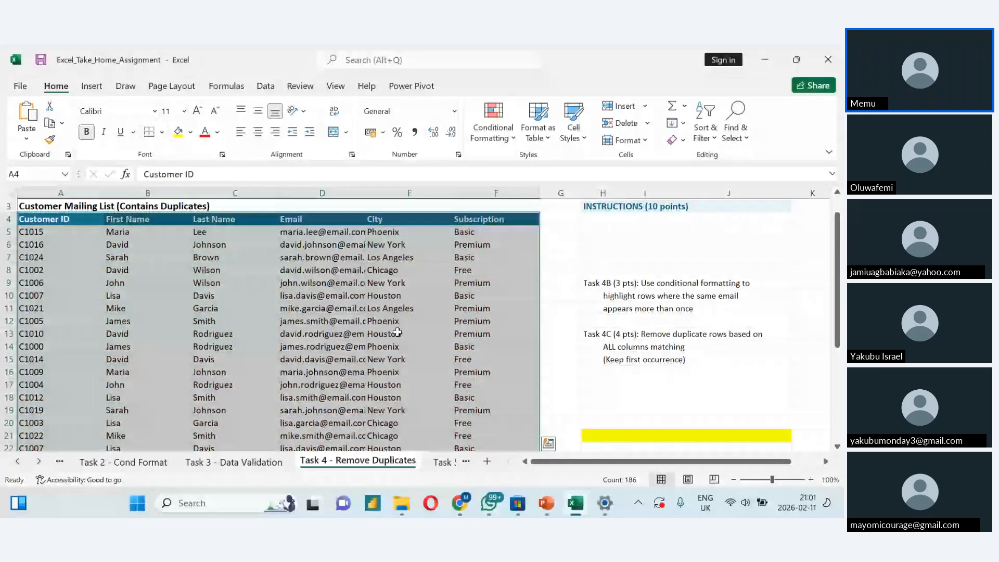
- Select the Email column of the mailing list from its header D4 down to D34
click(240, 269)
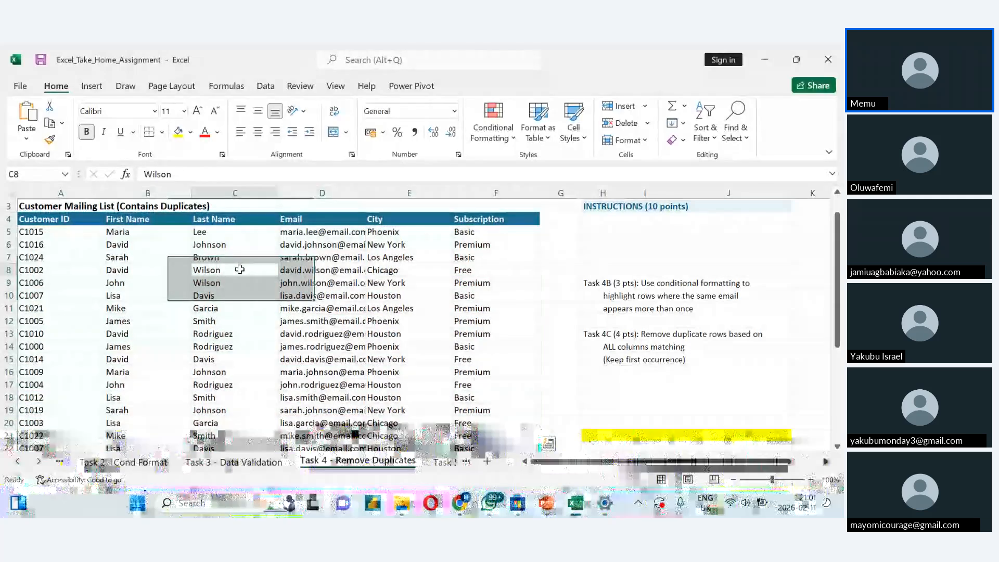
click(331, 221)
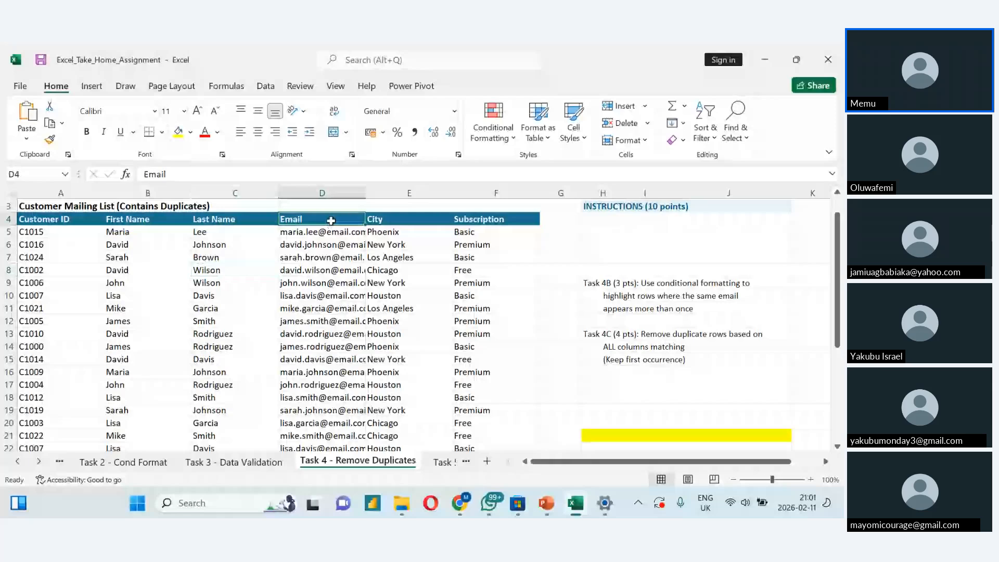
key(ctrl+shift+Down)
click(512, 139)
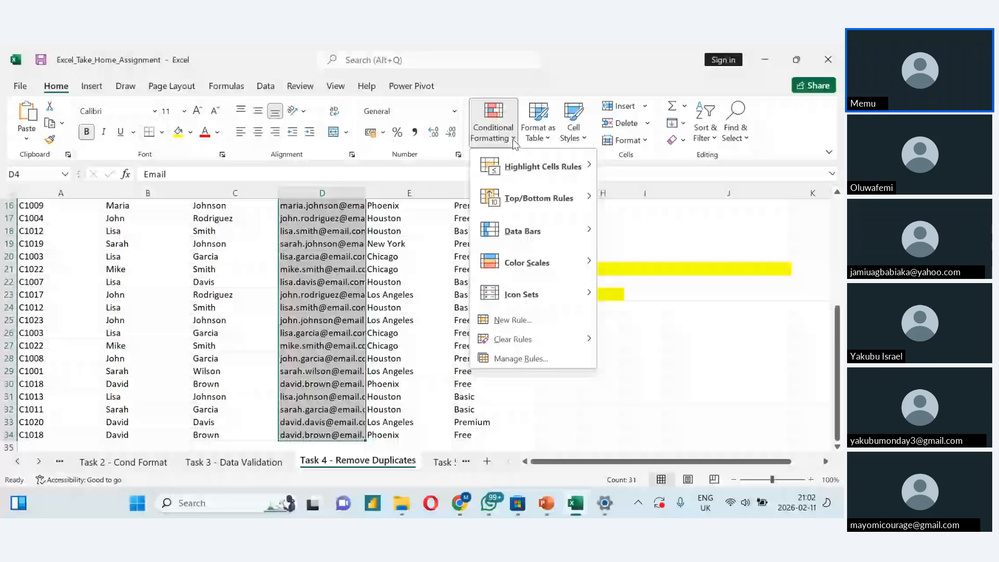
click(513, 319)
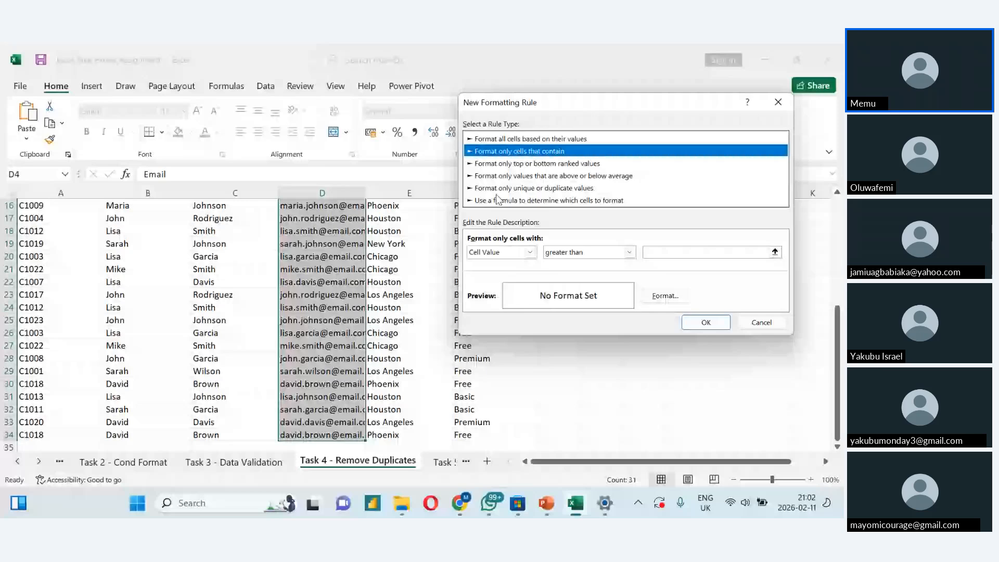
click(482, 189)
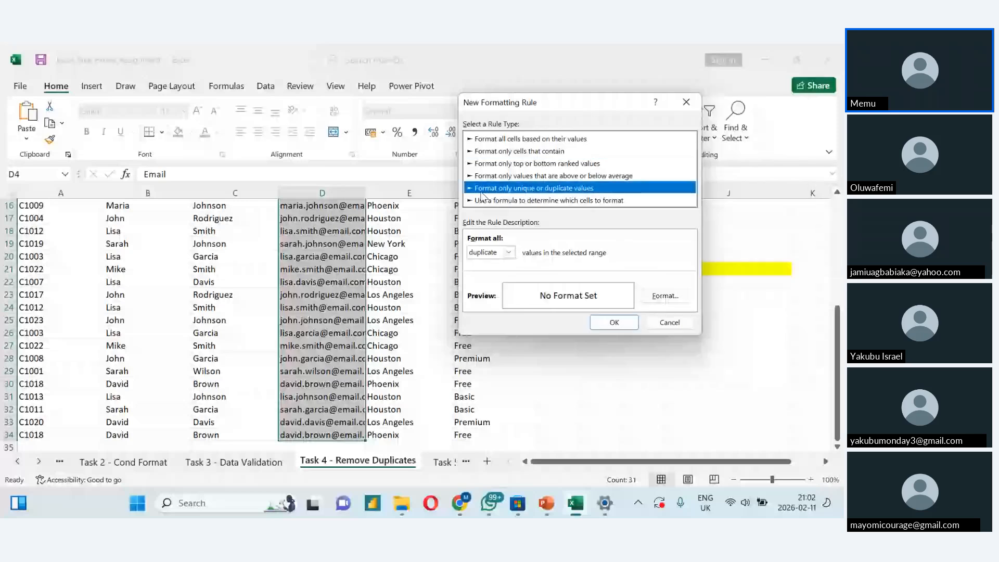
click(508, 253)
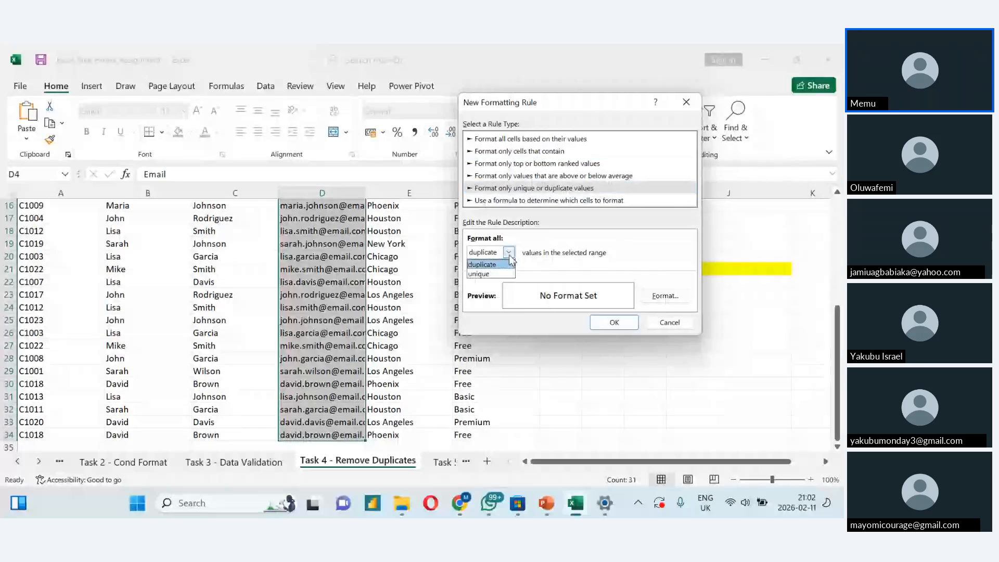
click(500, 264)
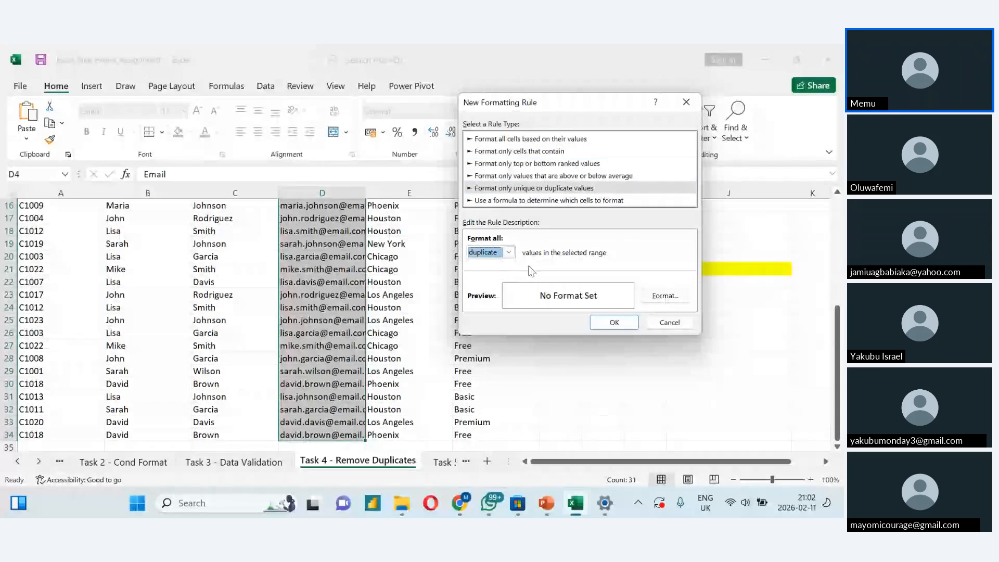
click(665, 296)
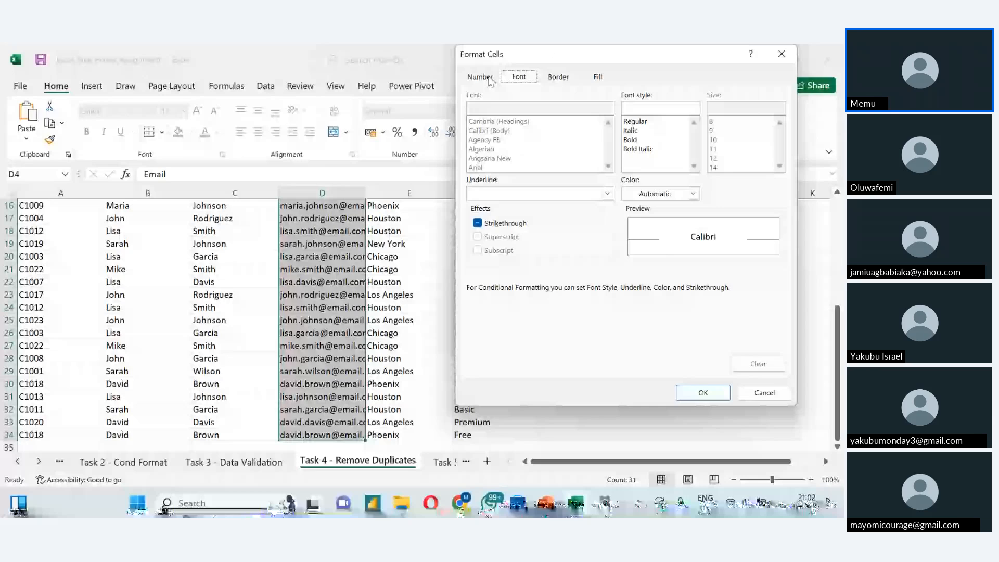
click(781, 54)
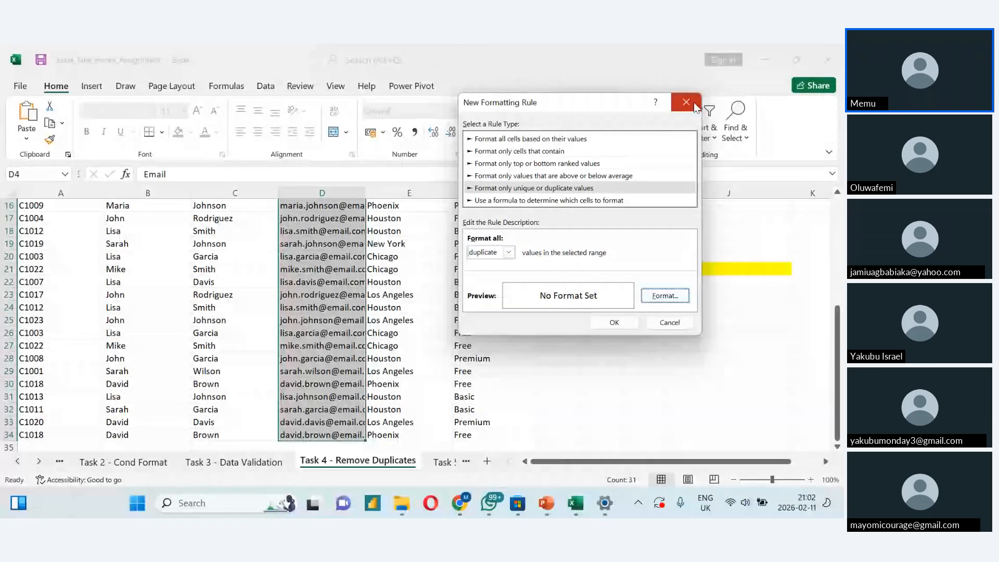
click(695, 106)
- Highlight duplicate values in the selected Email cells with Light Red Fill with Dark Red Text and review the column
click(493, 125)
mouse_move(541, 167)
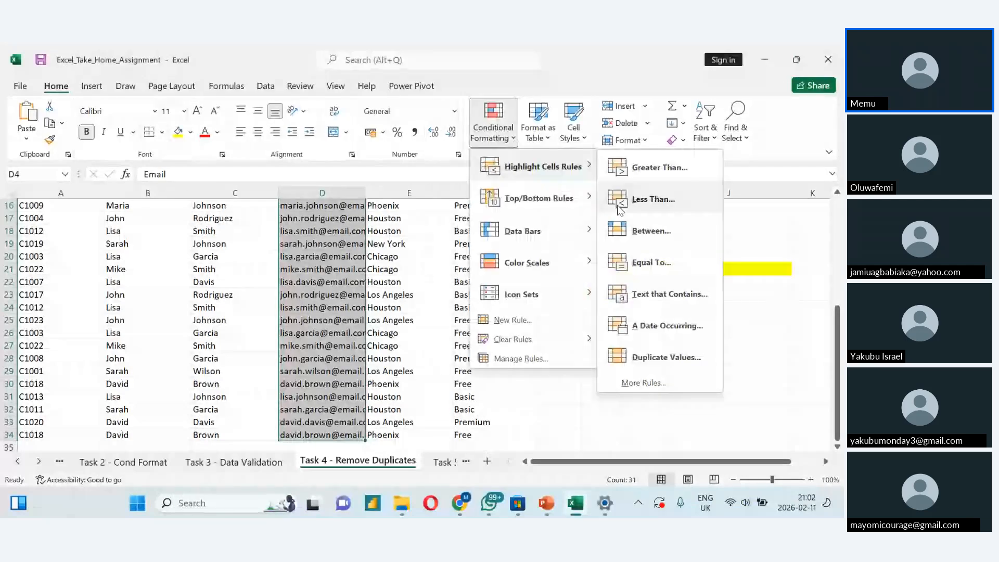
click(640, 359)
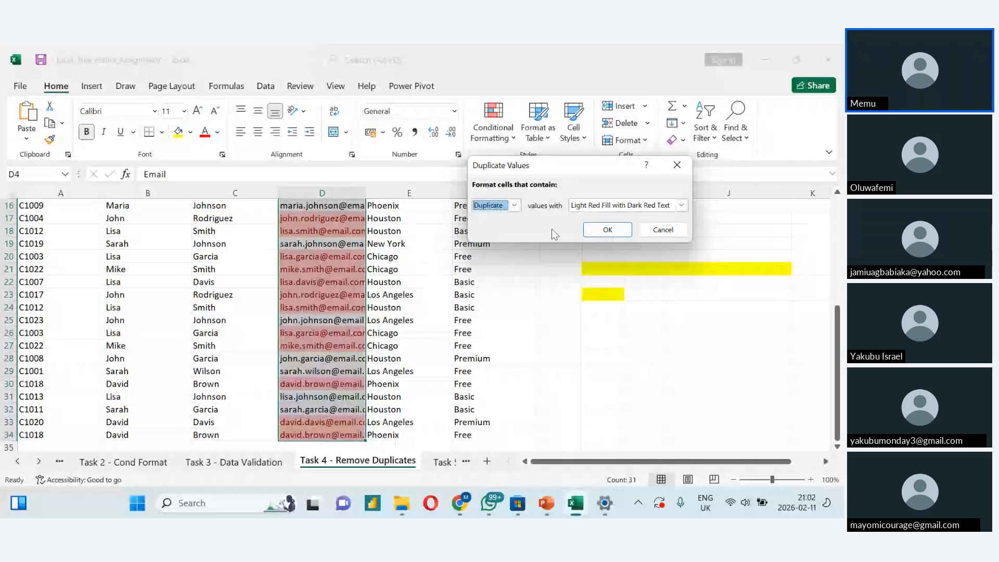
click(607, 231)
click(330, 294)
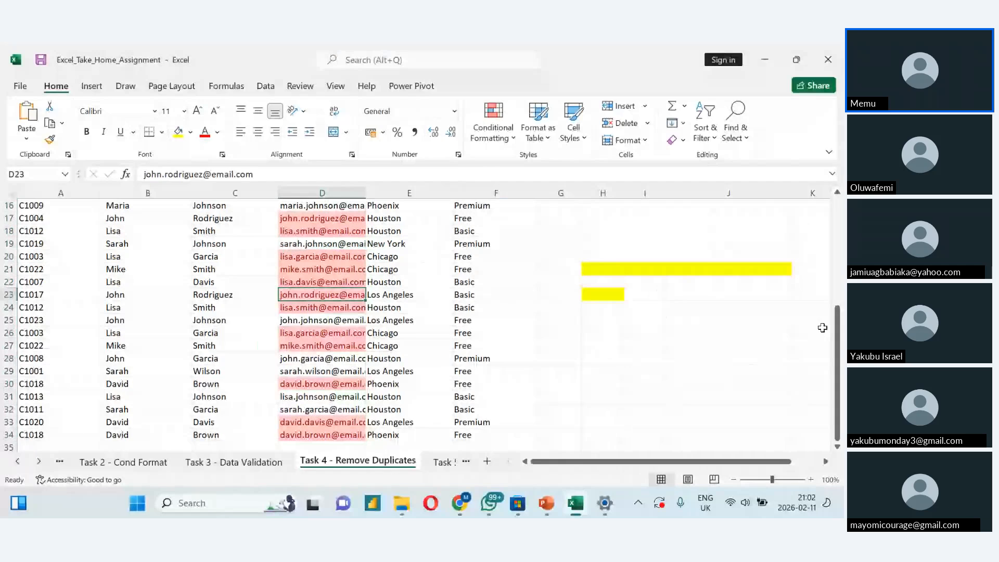
drag(835, 344, 833, 255)
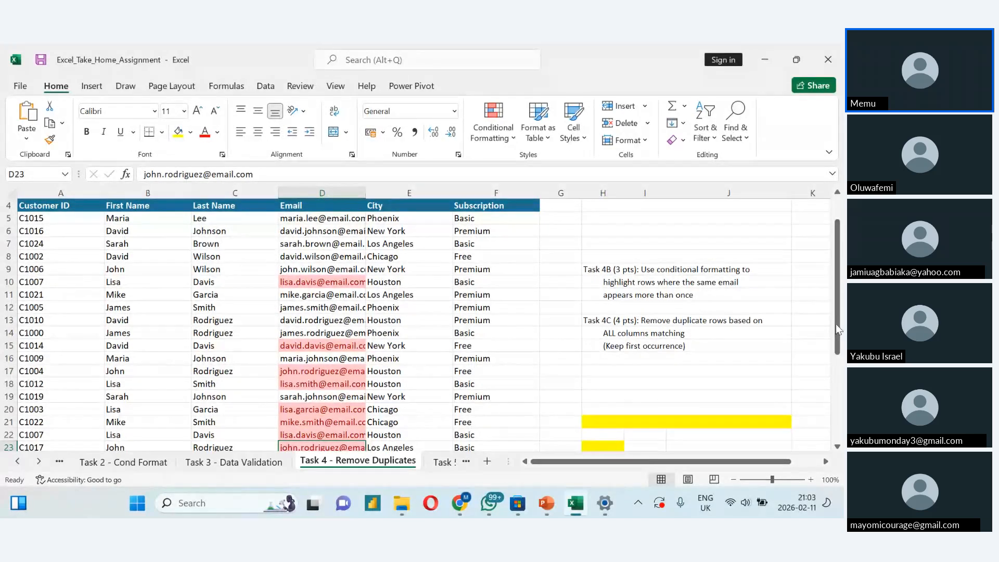
drag(836, 327, 840, 321)
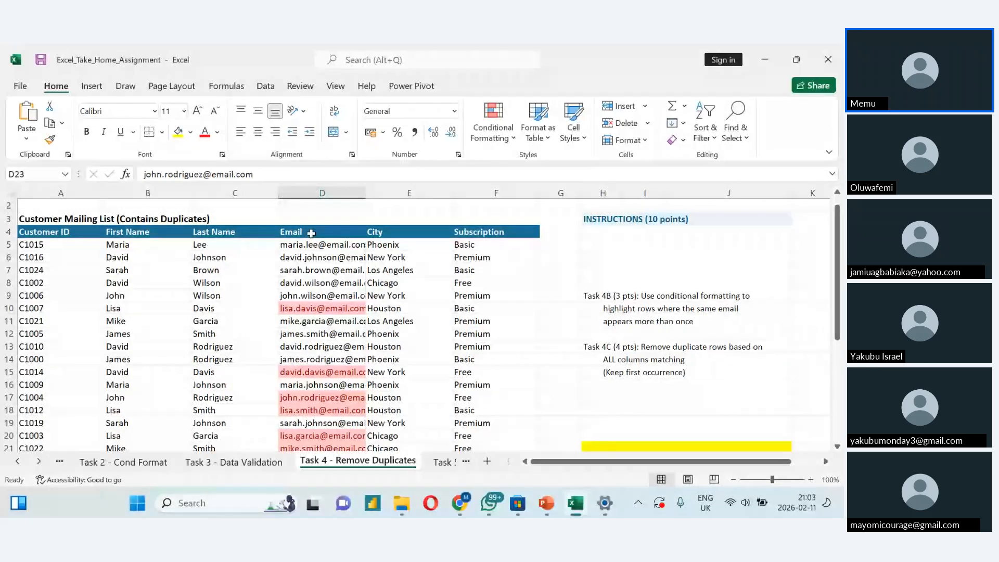
- Select the email cells D5:D34 and start Remove Duplicates with the selection expanded to the whole mailing list
scroll(311, 233, down, 1)
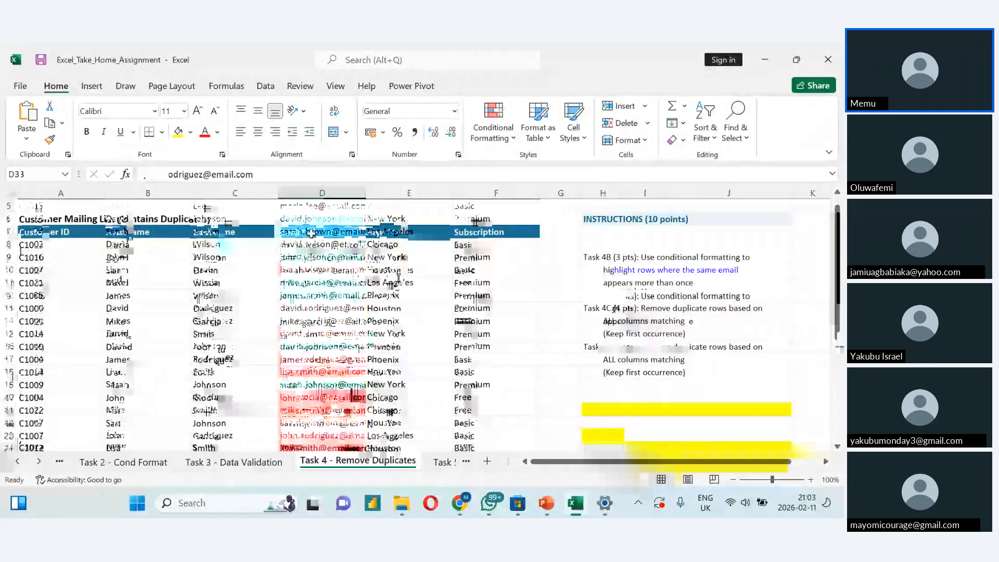
scroll(311, 234, up, 1)
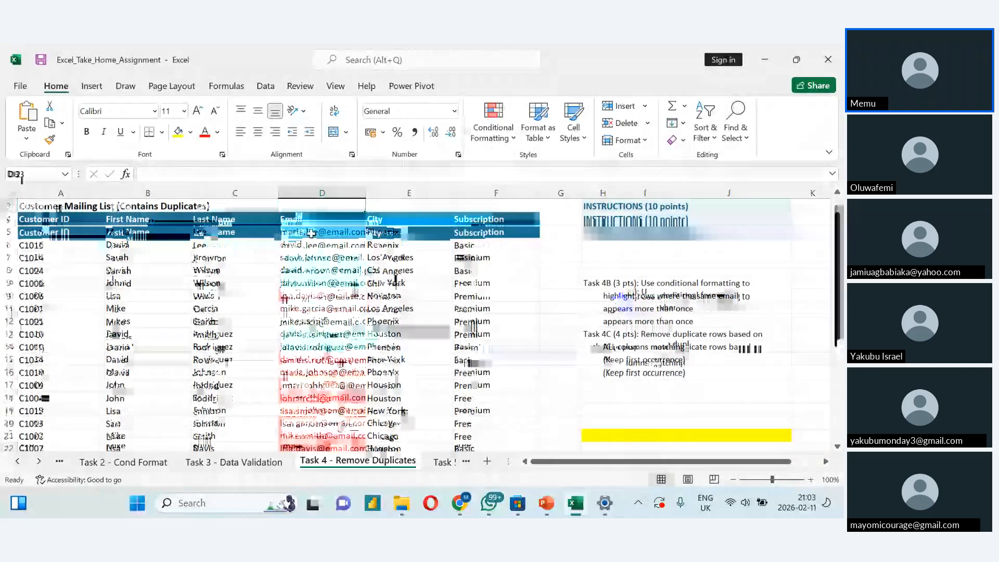
click(311, 234)
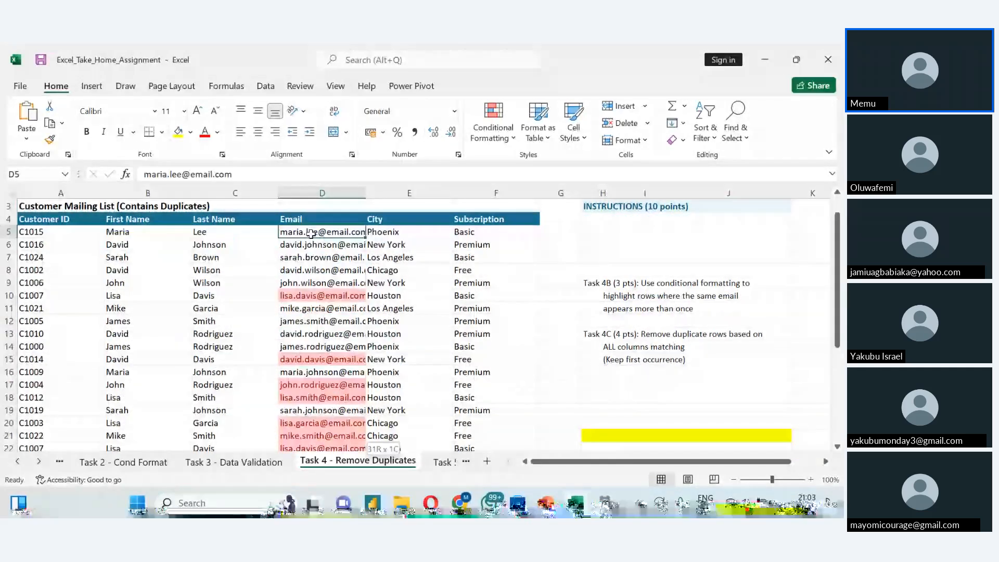
drag(311, 234, 322, 436)
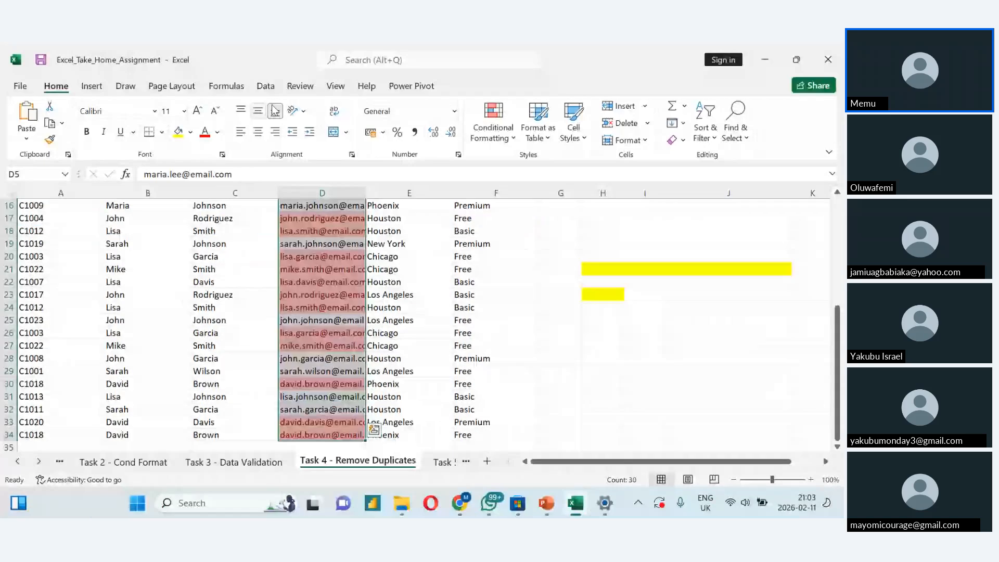
click(265, 86)
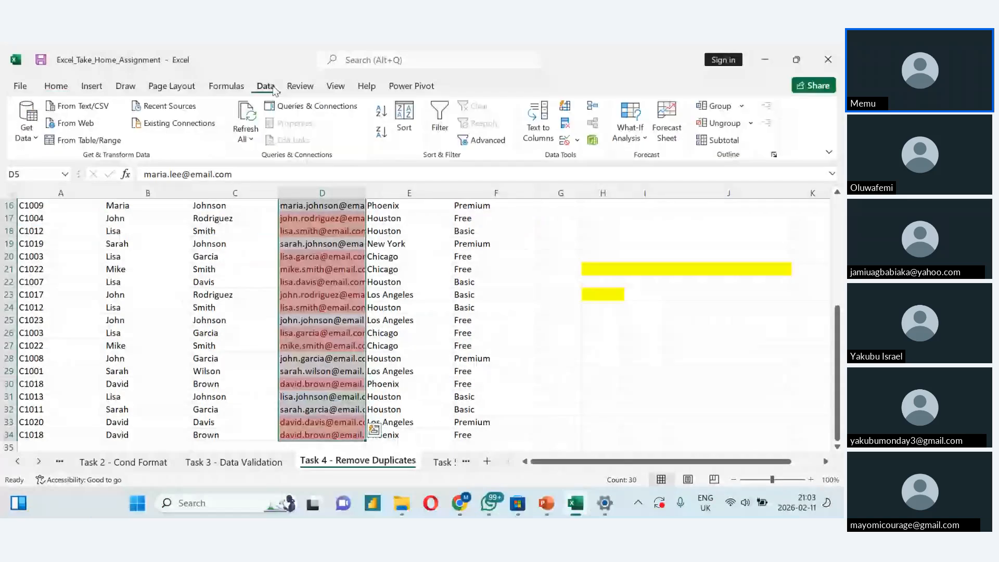
click(570, 130)
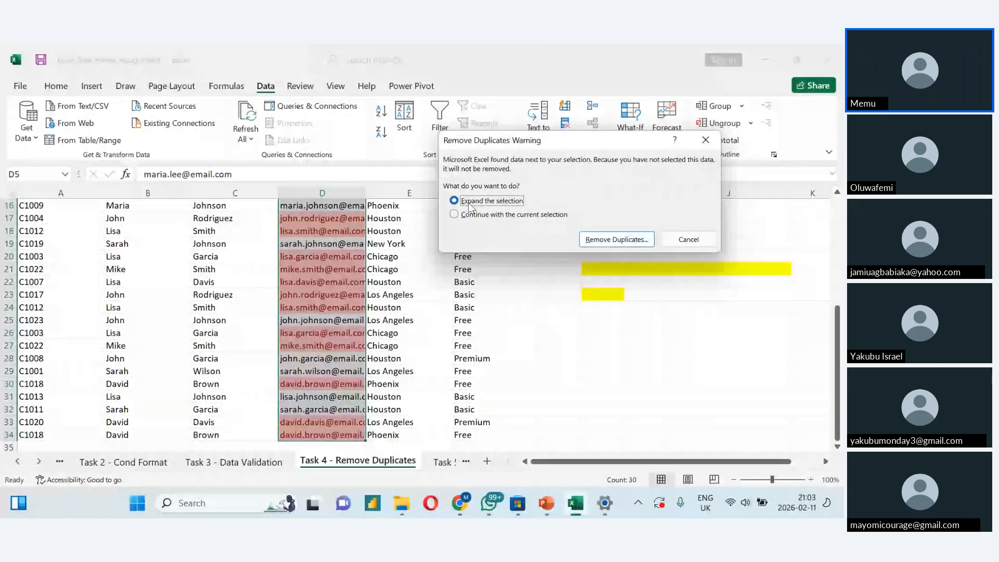
click(610, 242)
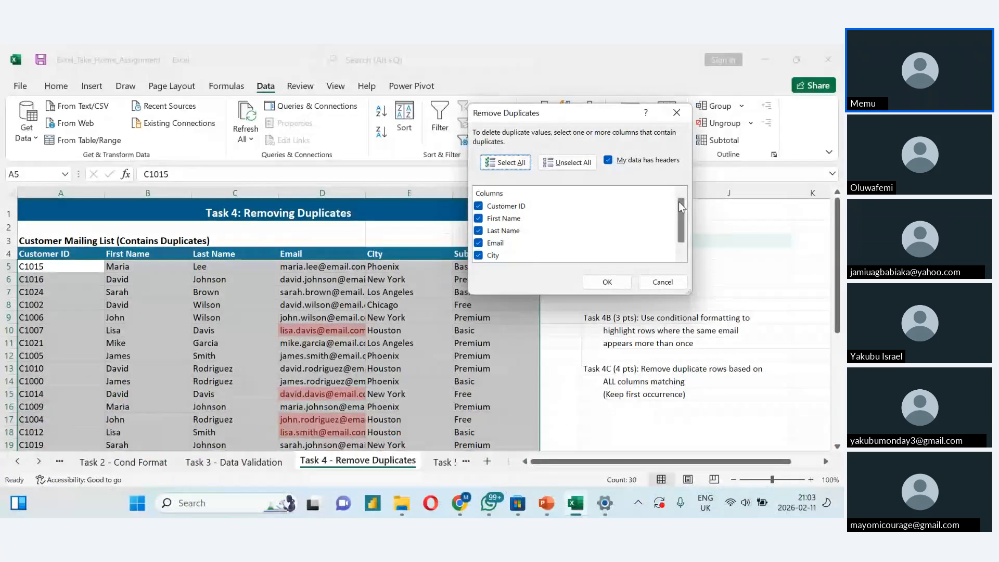
- Remove the mailing list's duplicate rows by comparing only the Email column, with all other columns excluded from the check
drag(678, 201, 676, 206)
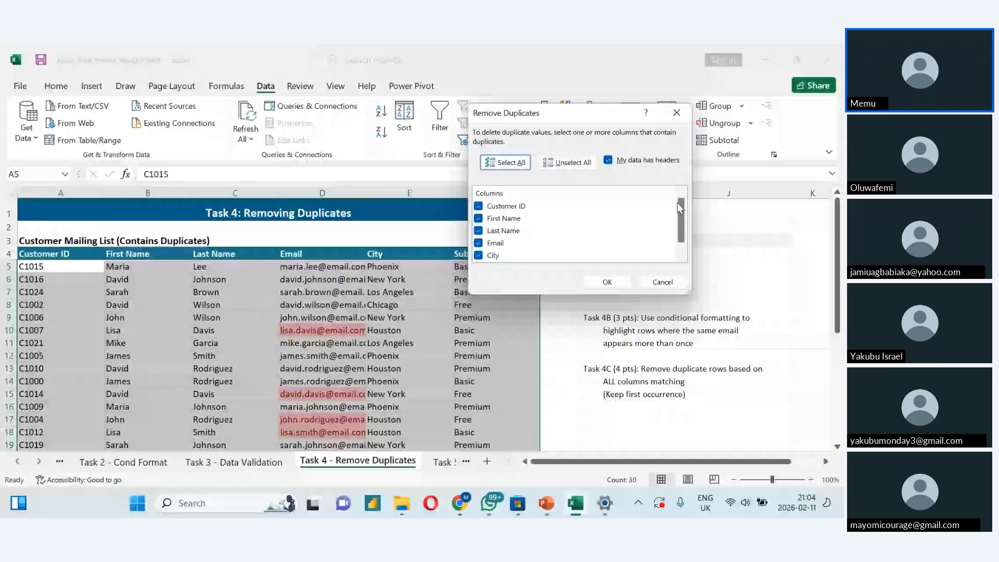
click(478, 206)
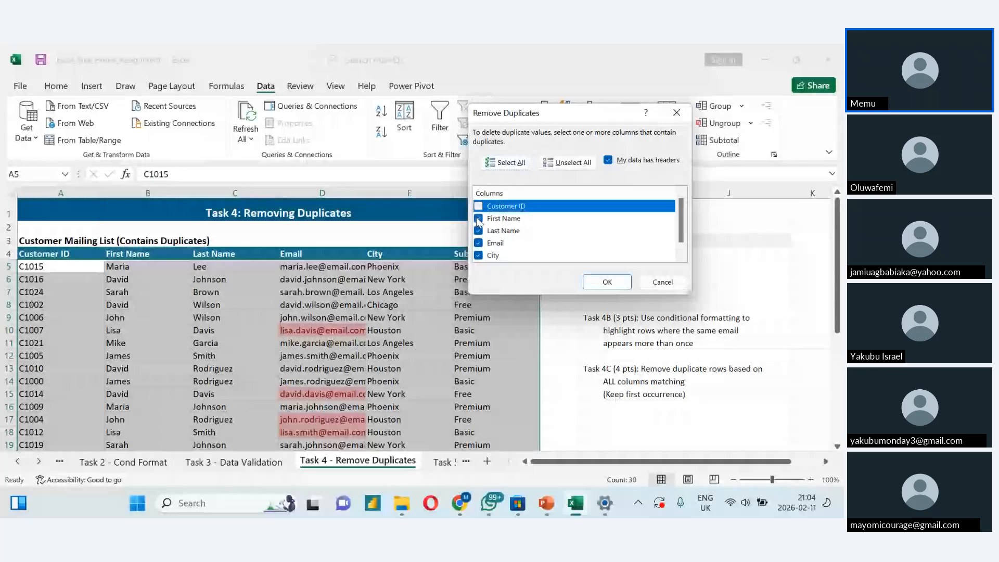
click(478, 219)
click(478, 231)
click(478, 256)
drag(681, 237, 682, 247)
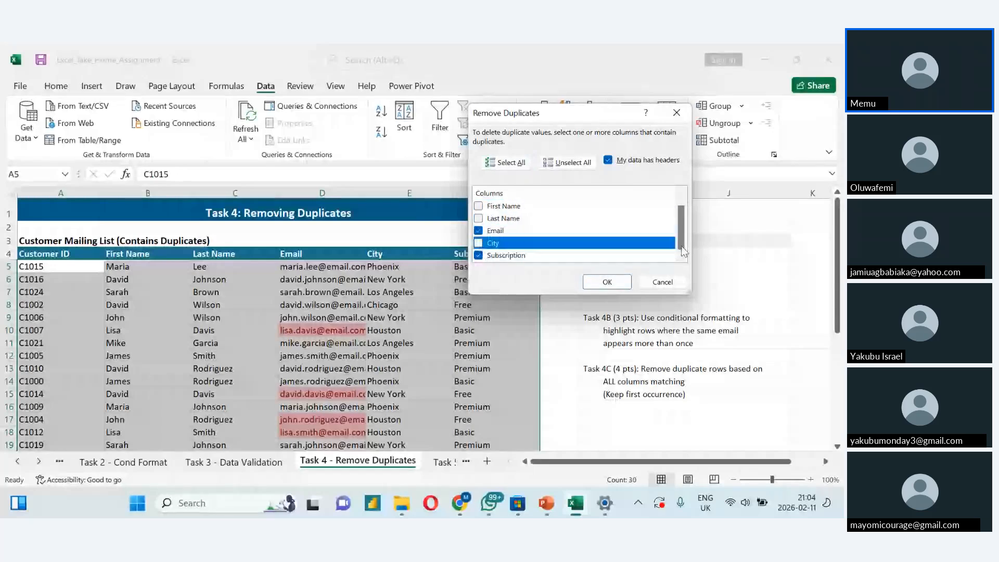
click(562, 256)
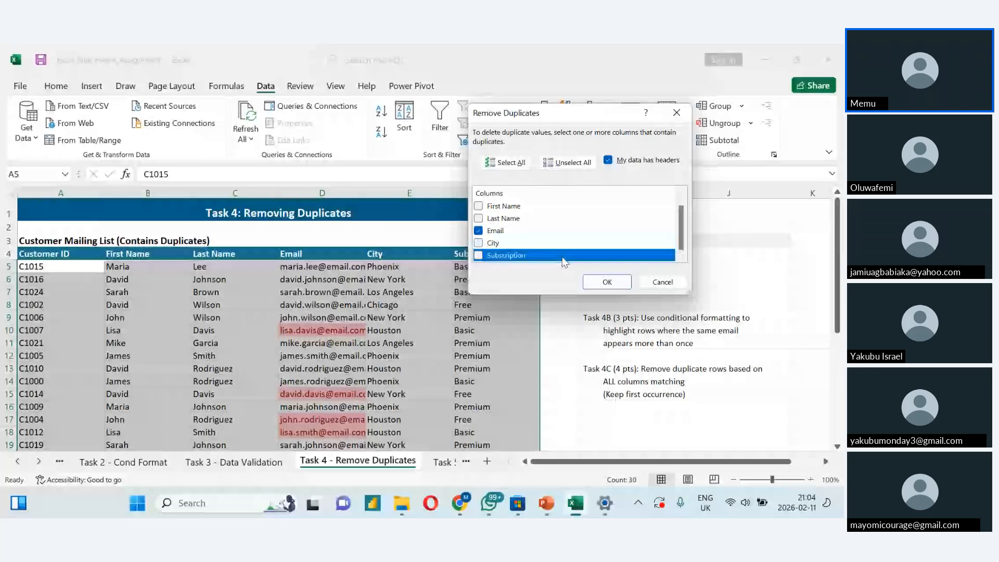
click(604, 285)
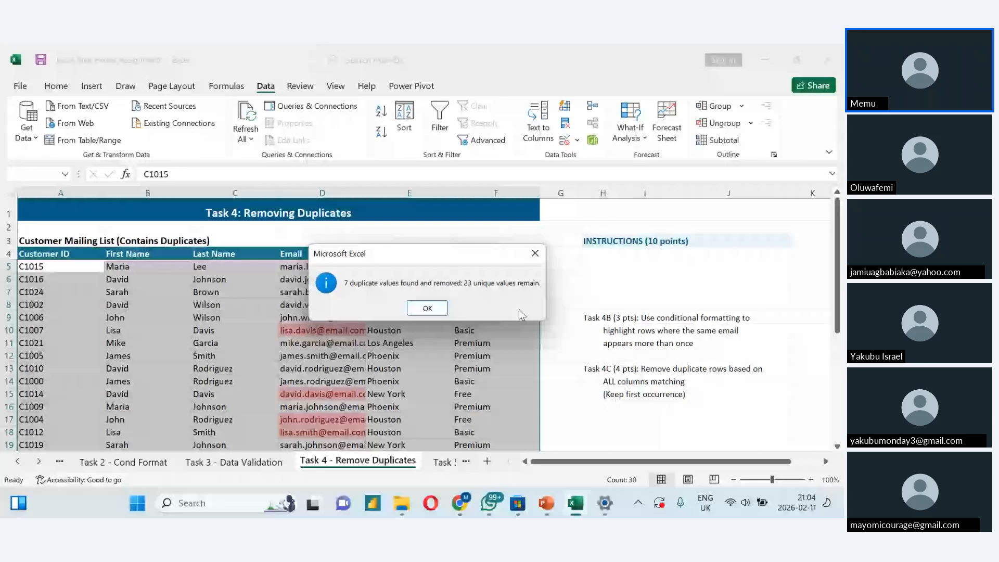
key(Return)
click(462, 353)
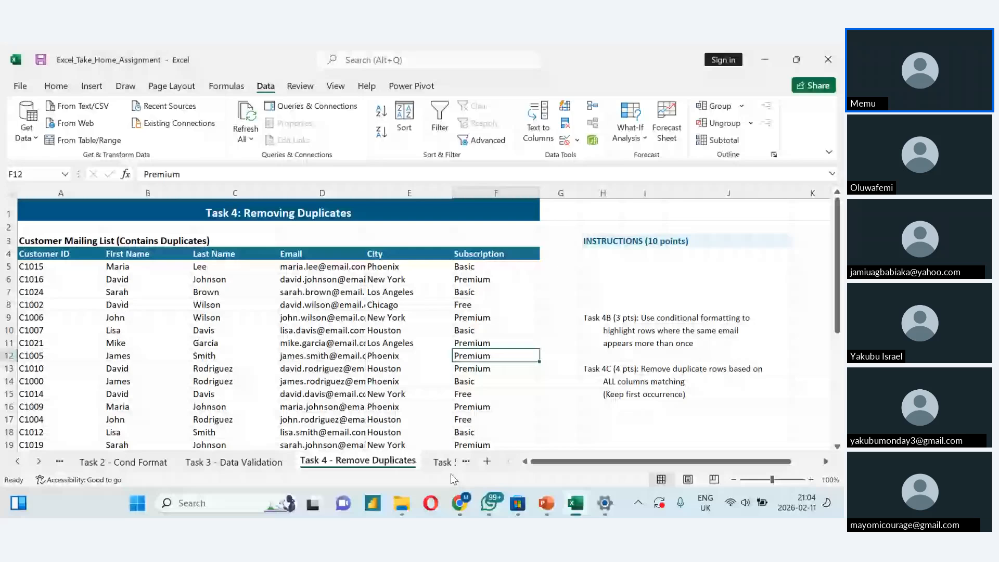
- On the Task 5 - Cell References sheet, calculate the Rent total in F6 with =SUM(B6:E6)
click(438, 464)
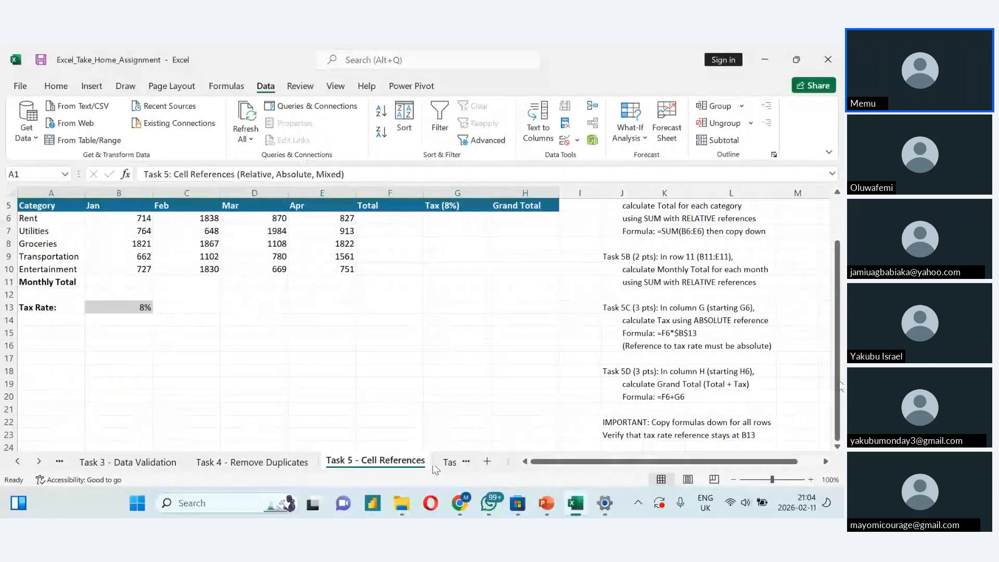
drag(838, 387, 834, 335)
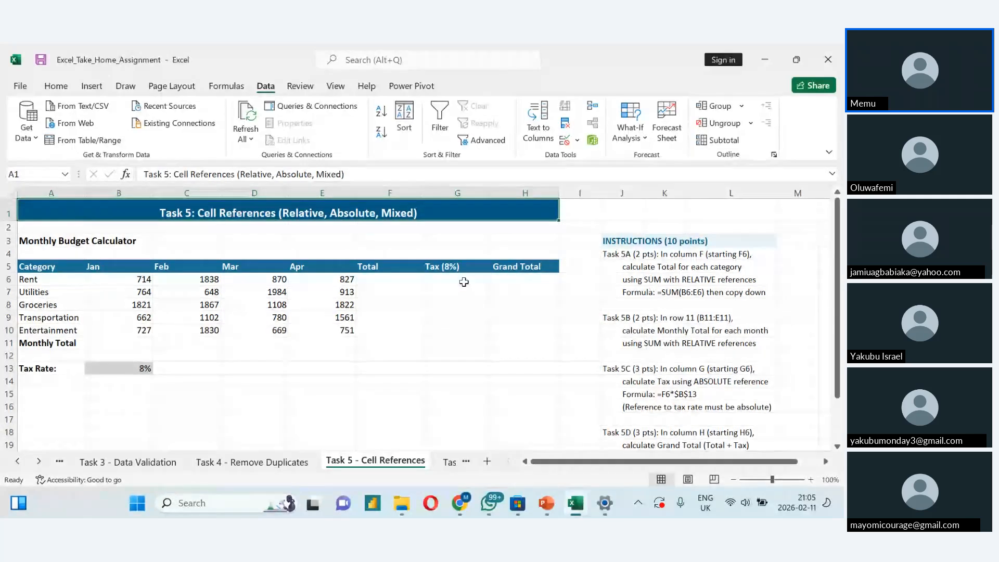
click(384, 282)
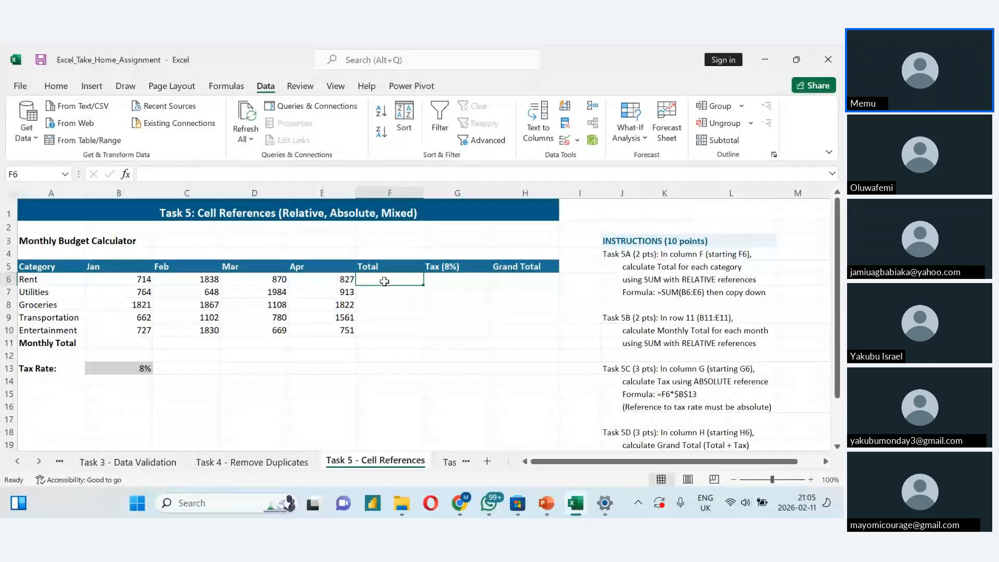
text(=)
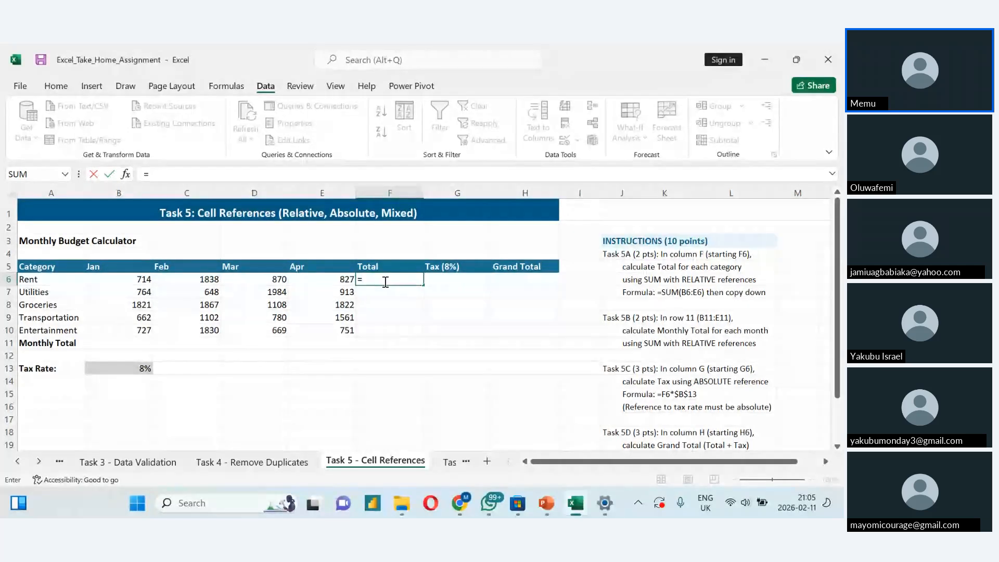
text(sum()
click(130, 280)
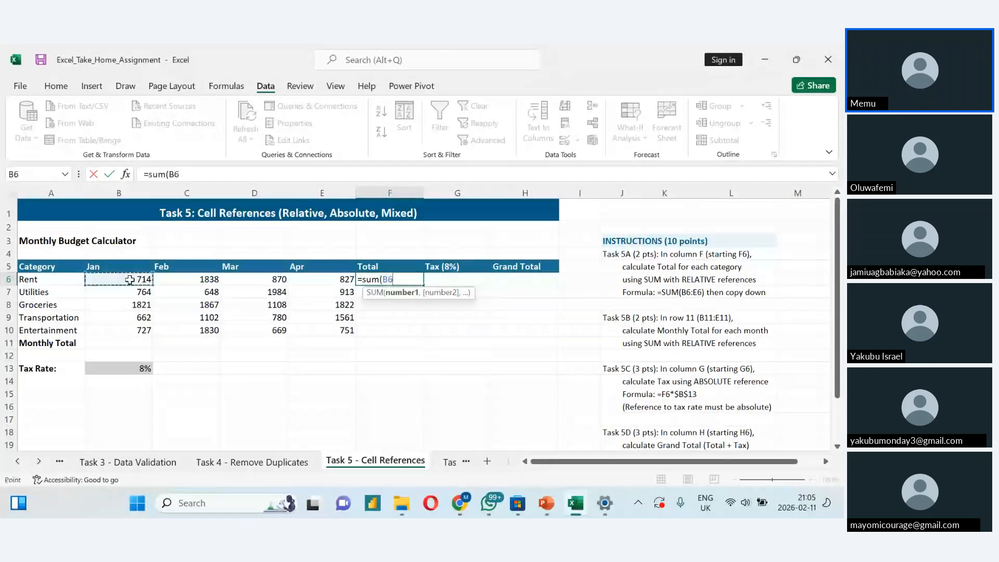
key(shift+Right)
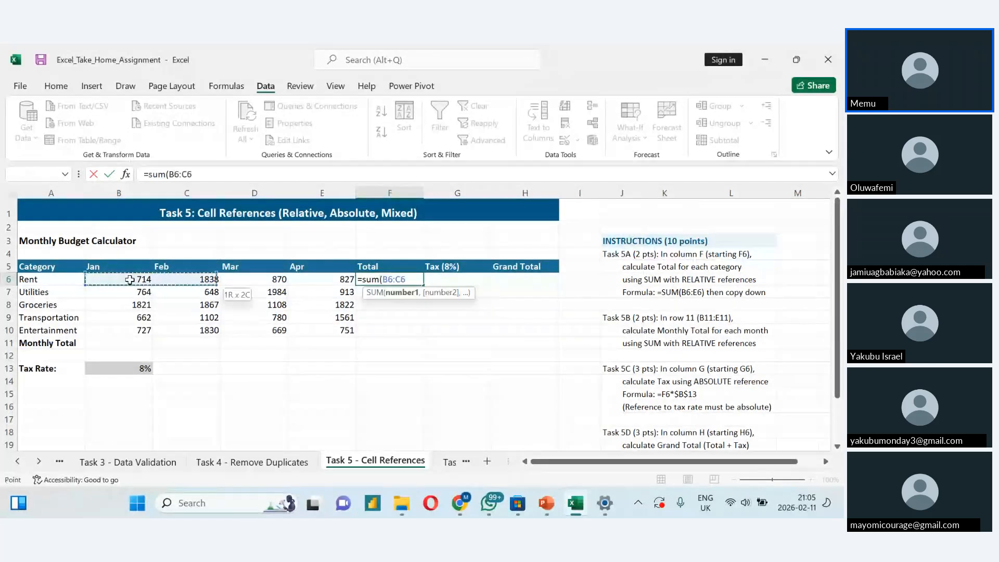
key(shift+Right)
key(shift+Right)
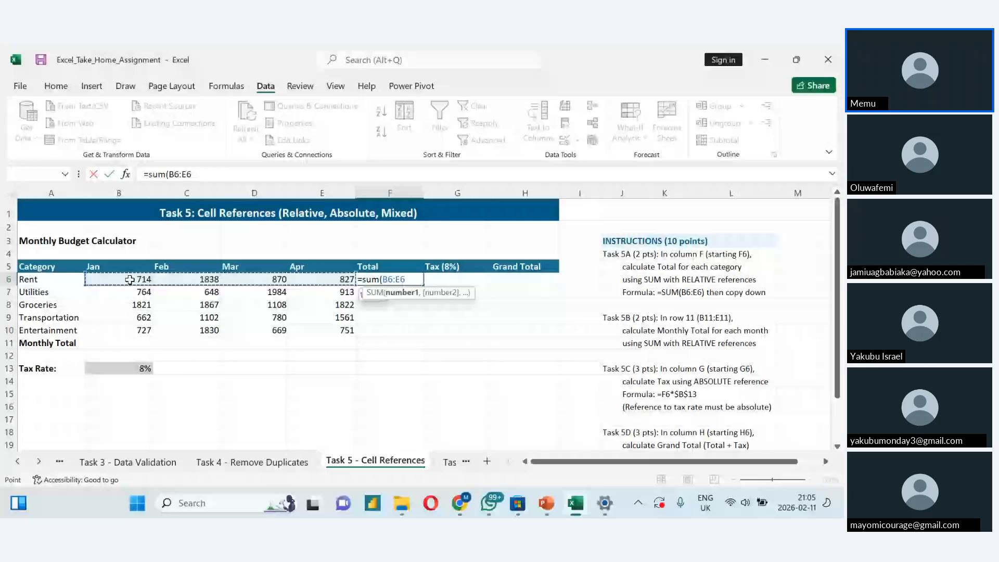
key(Return)
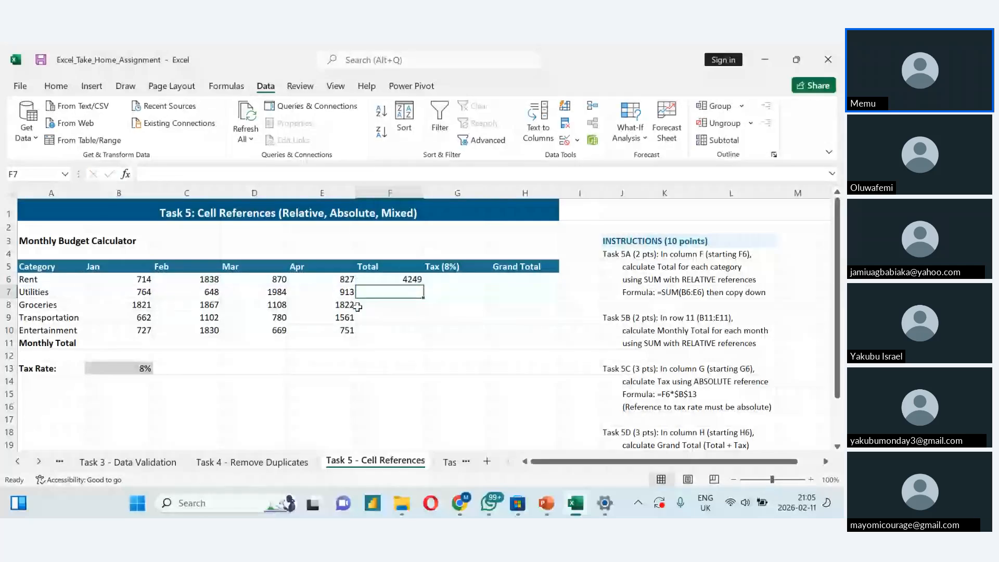
- Check the range used by the Rent total formula in F6 and copy the formula down through F11
double_click(384, 279)
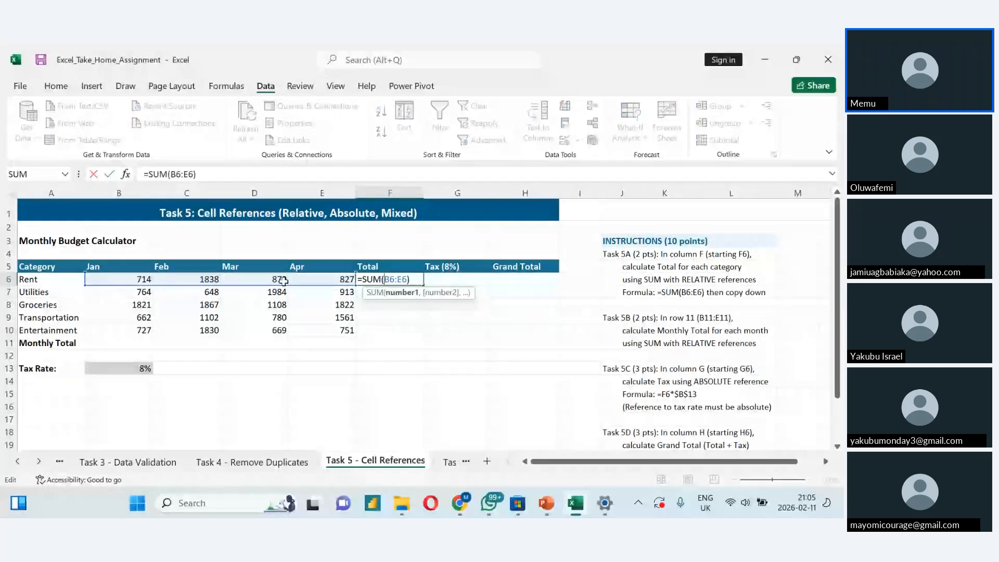
key(ctrl+Return)
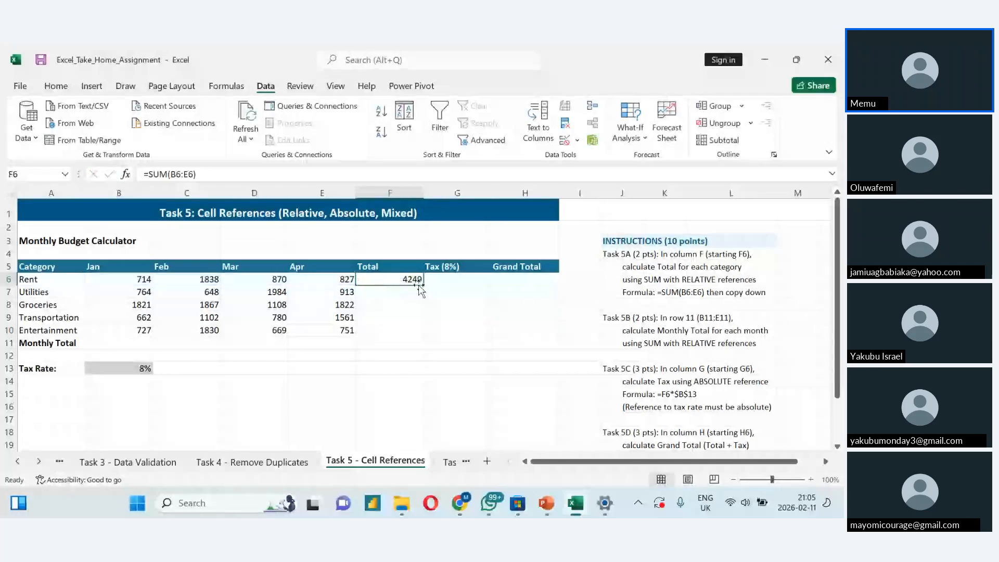
double_click(420, 286)
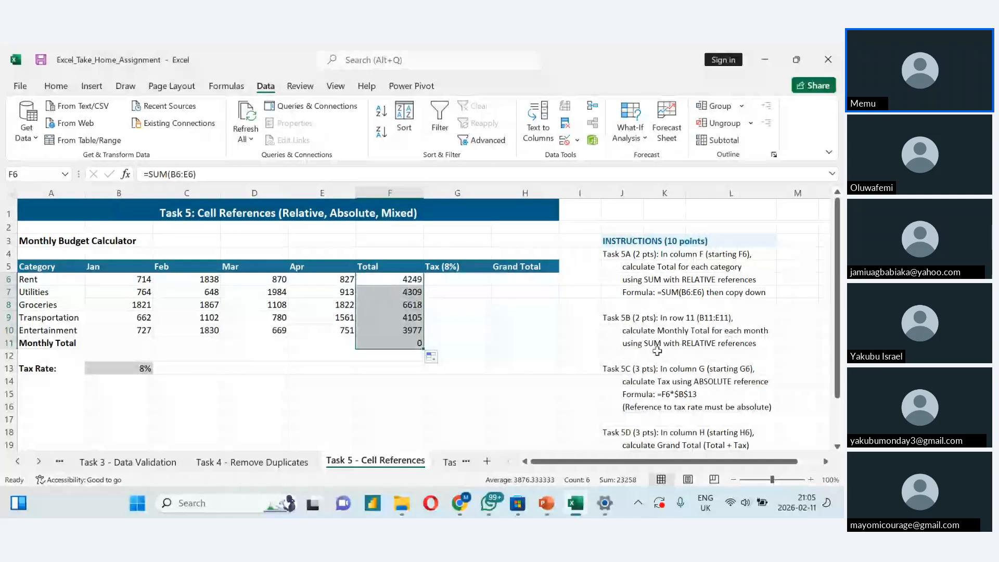
- Examine the copied SUM formulas in the Total column to see how their relative references change per row
click(413, 285)
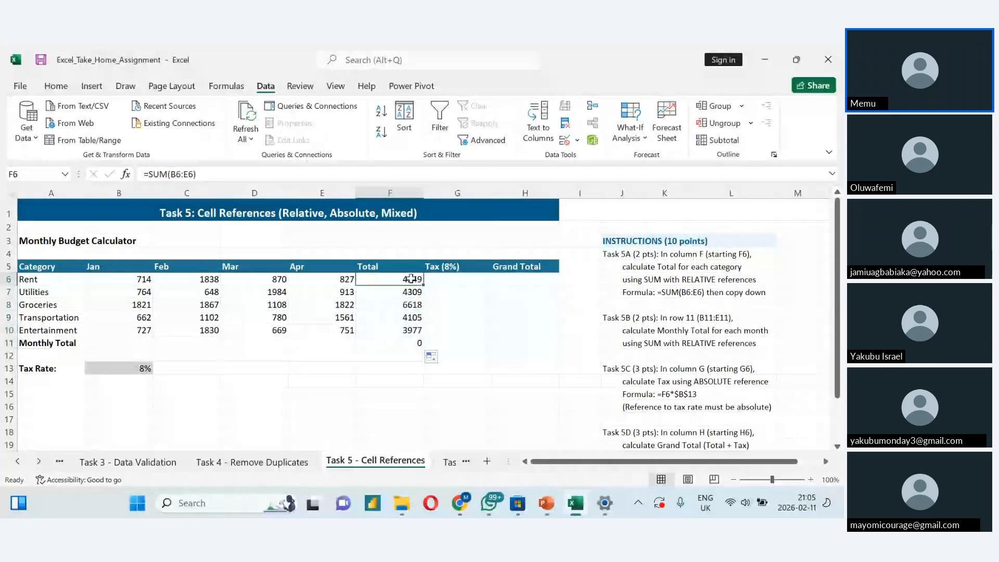
double_click(412, 280)
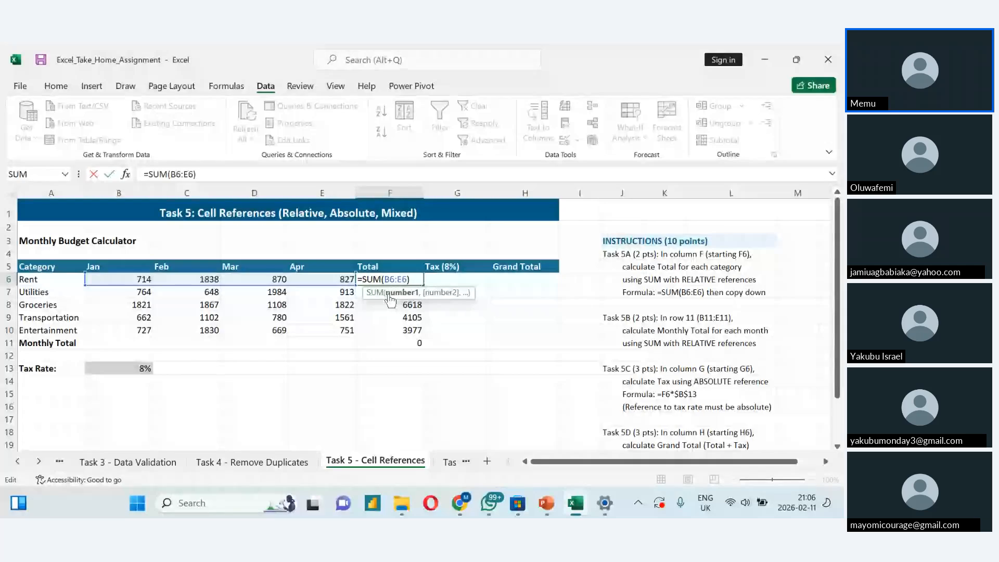
key(Return)
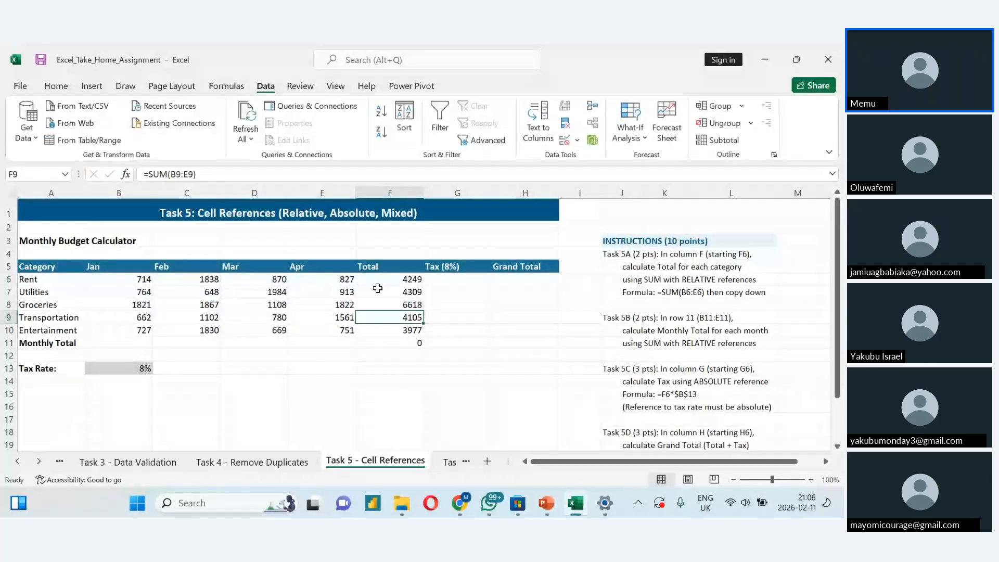
double_click(378, 293)
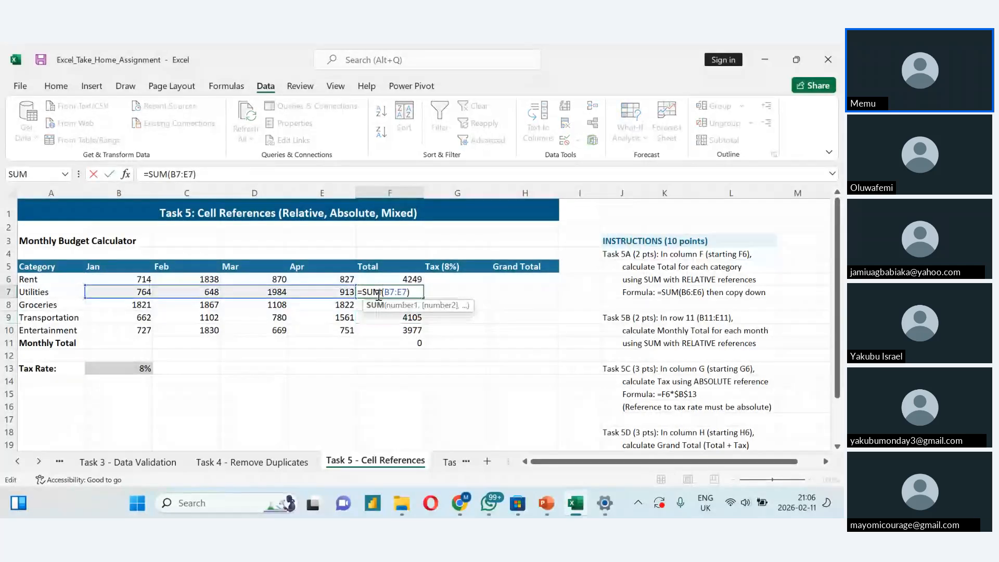
click(379, 331)
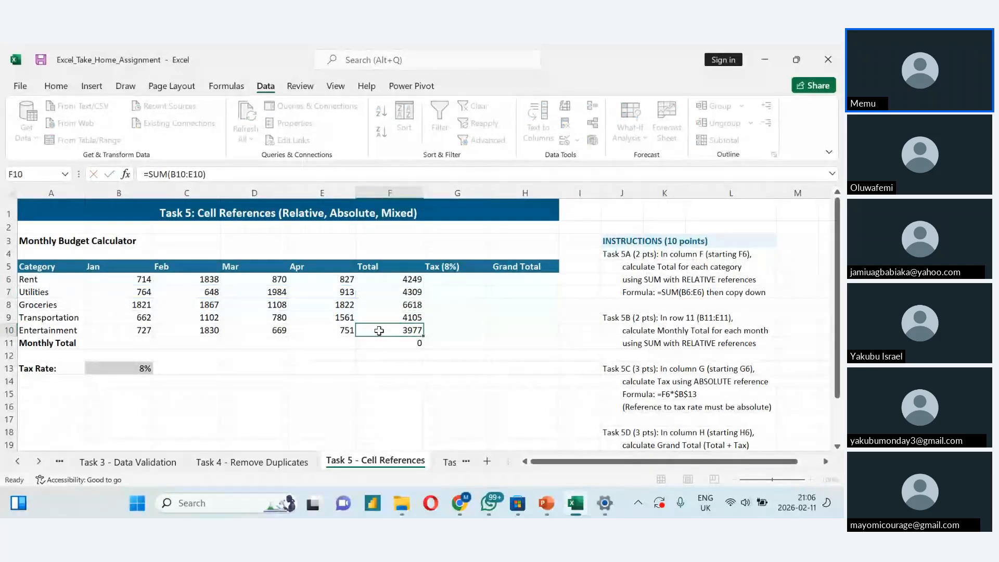
click(374, 304)
double_click(374, 304)
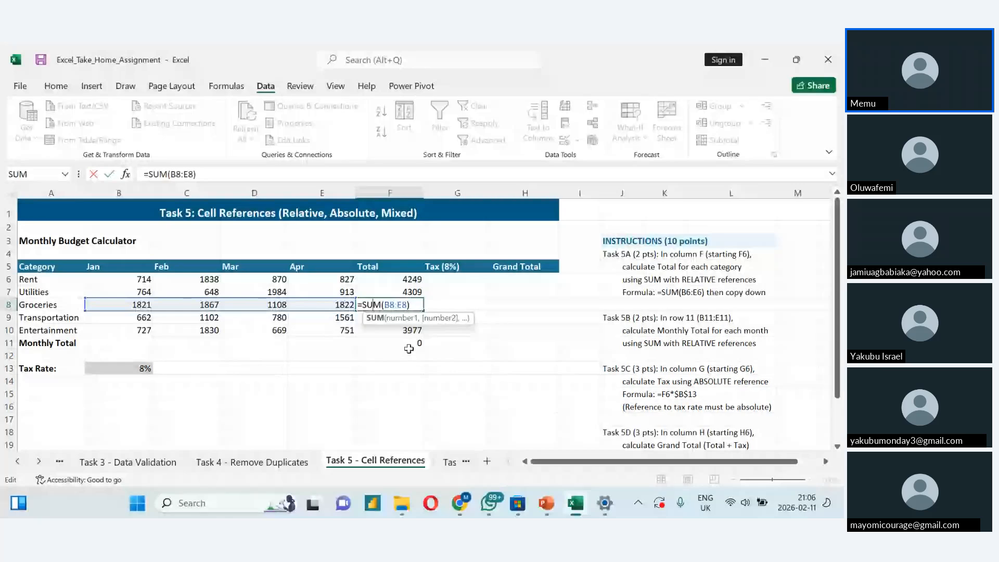
- Calculate January's Monthly Total in B11 with =SUM(B6:B10) and copy the formula across to E11
click(96, 342)
text(=)
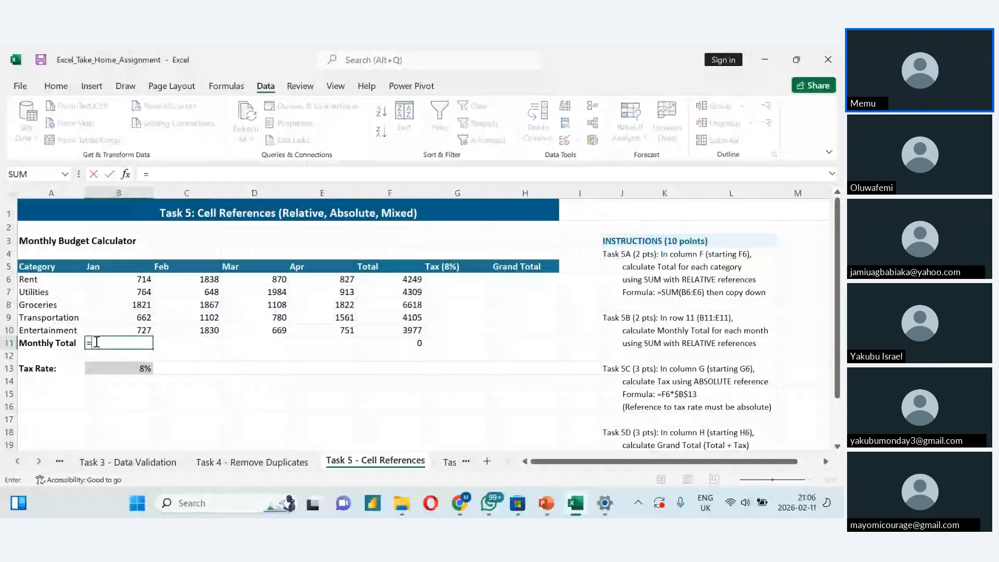
text(sum()
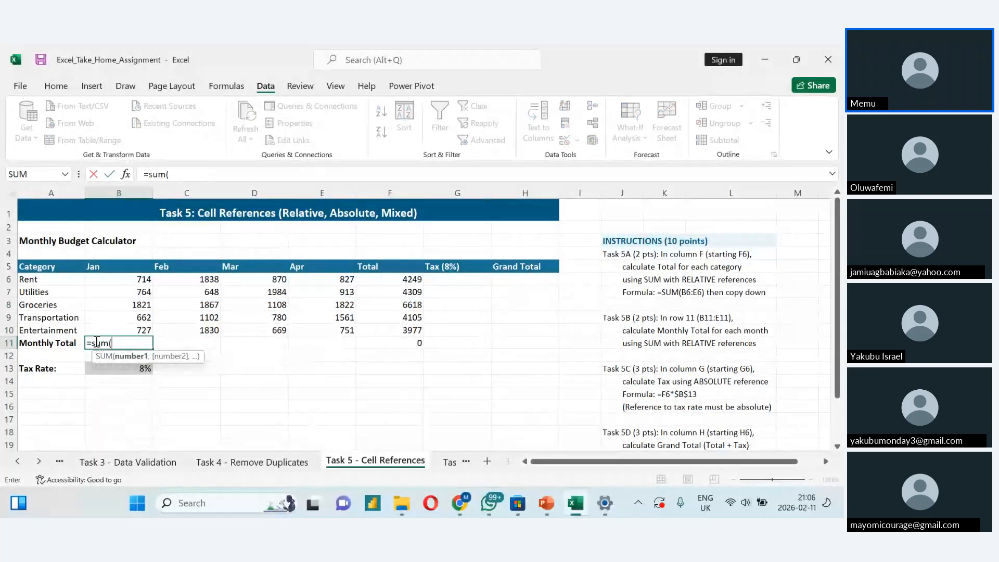
click(140, 283)
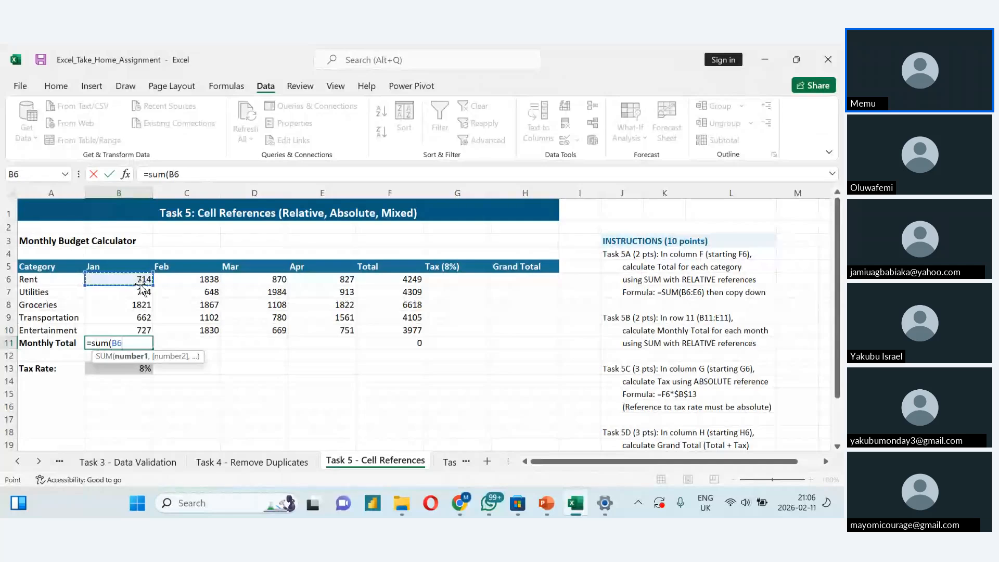
key(ctrl+shift+Down)
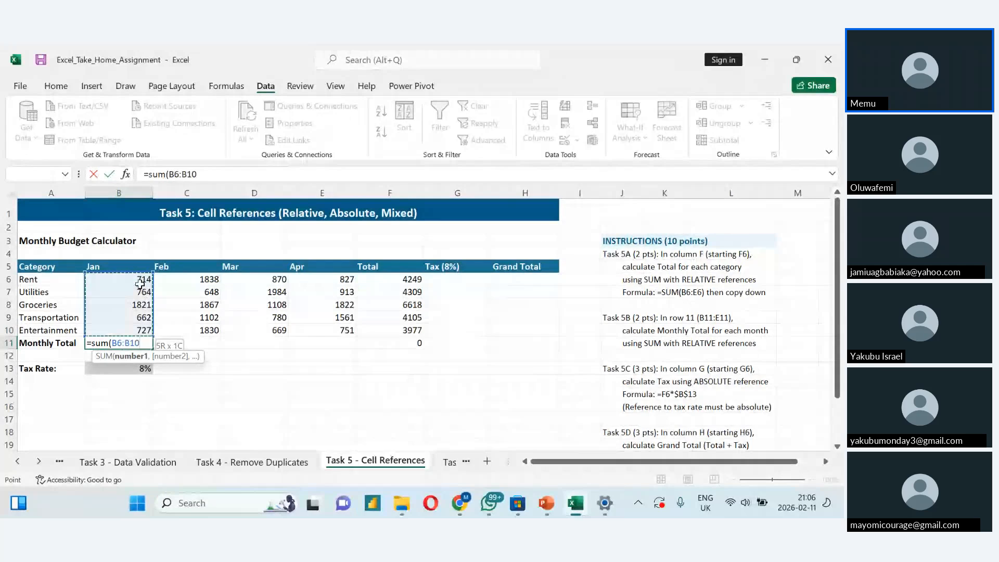
key(ctrl+Return)
drag(152, 348, 347, 355)
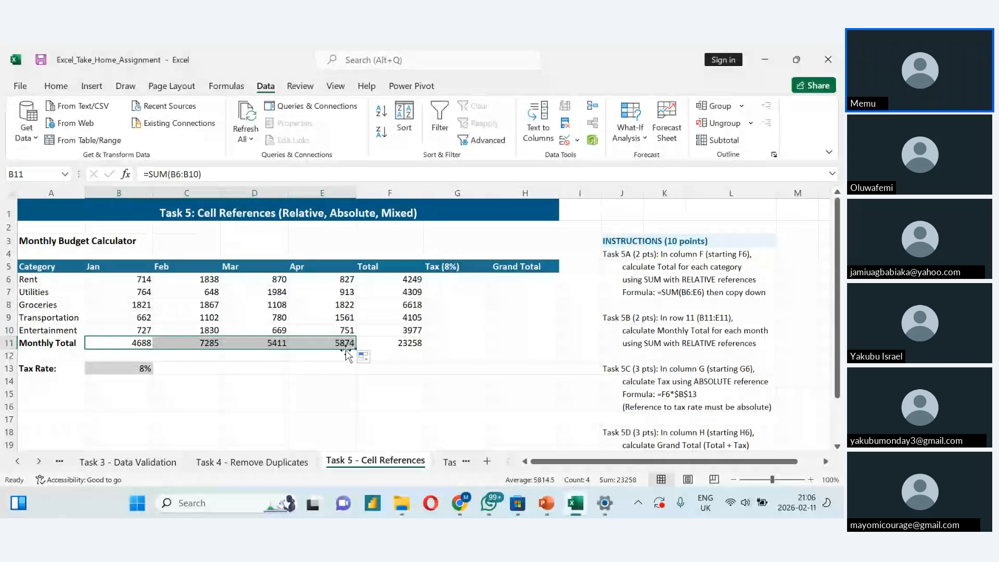
- Review the Task 5C instructions and calculate the Rent tax in G6 with =B13*F6
click(340, 389)
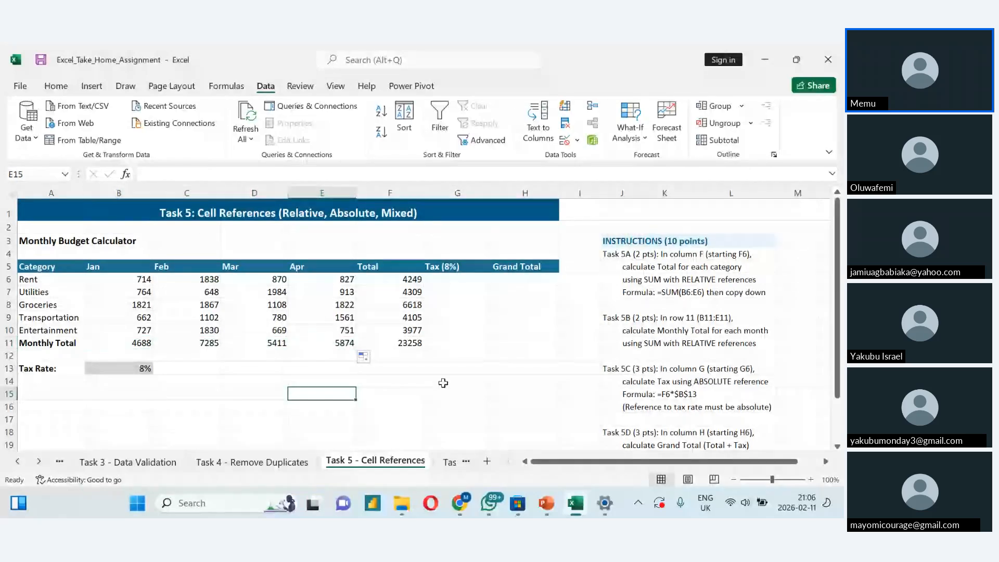
scroll(341, 388, down, 1)
scroll(341, 388, down, 1)
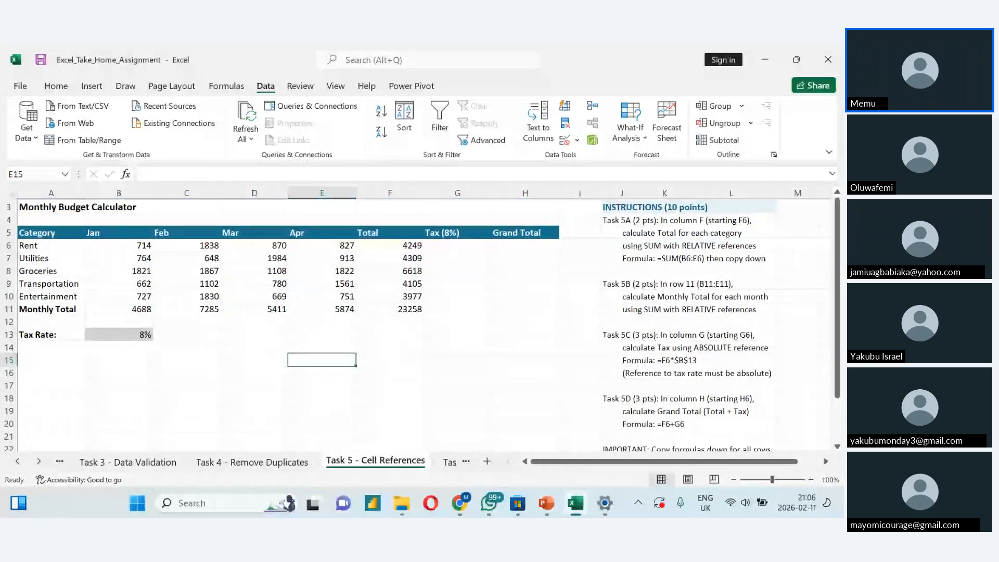
scroll(416, 322, down, 1)
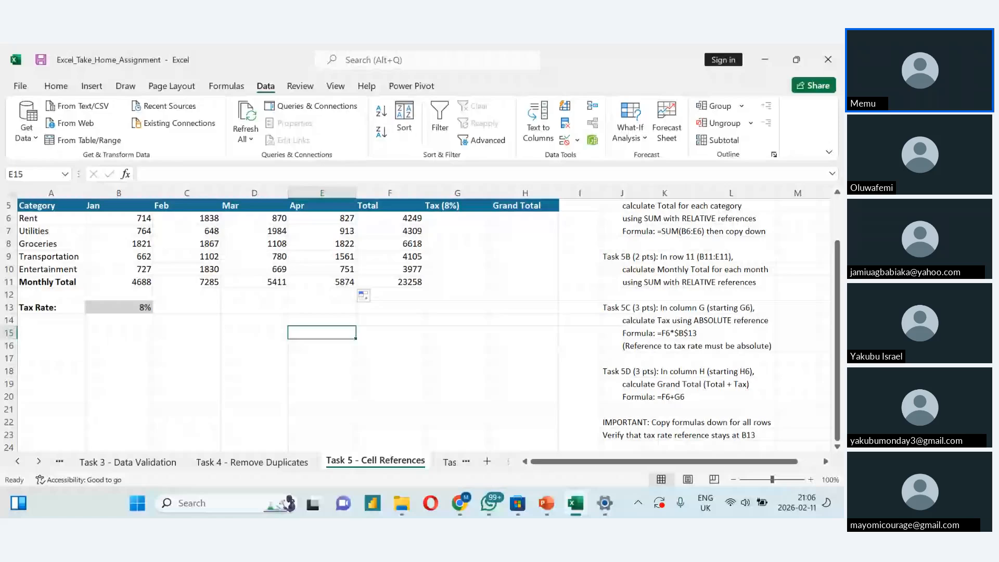
double_click(771, 348)
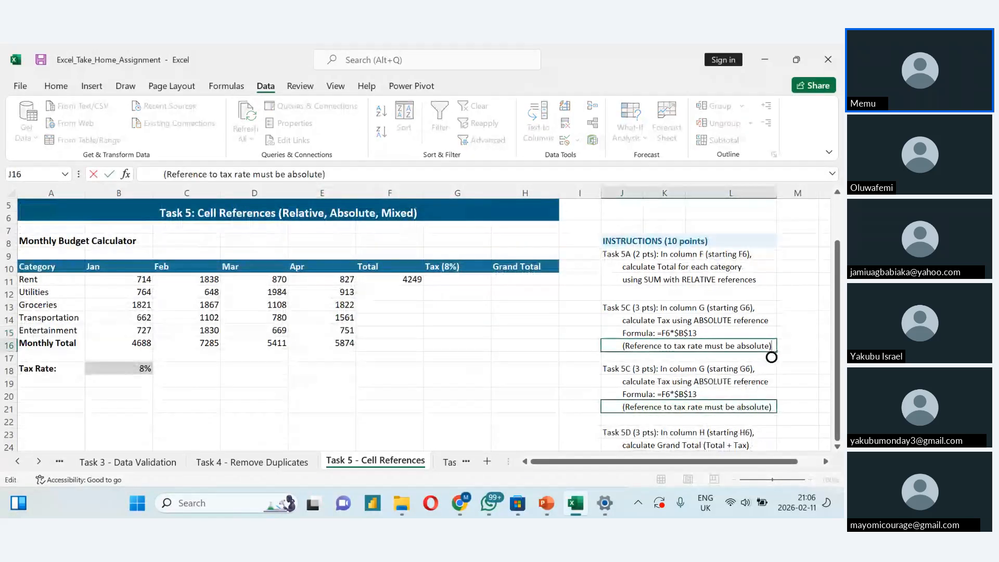
scroll(416, 323, up, 1)
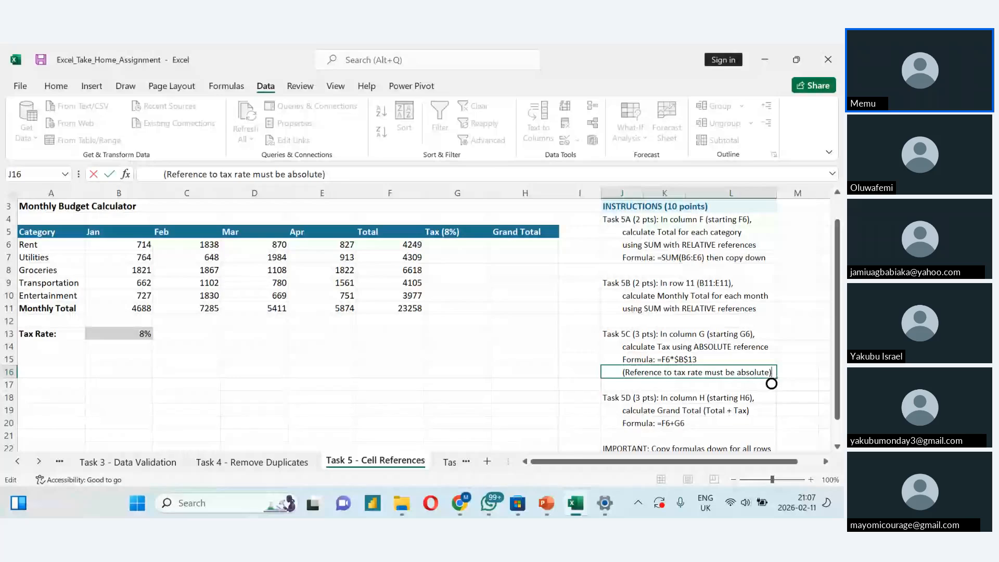
click(443, 248)
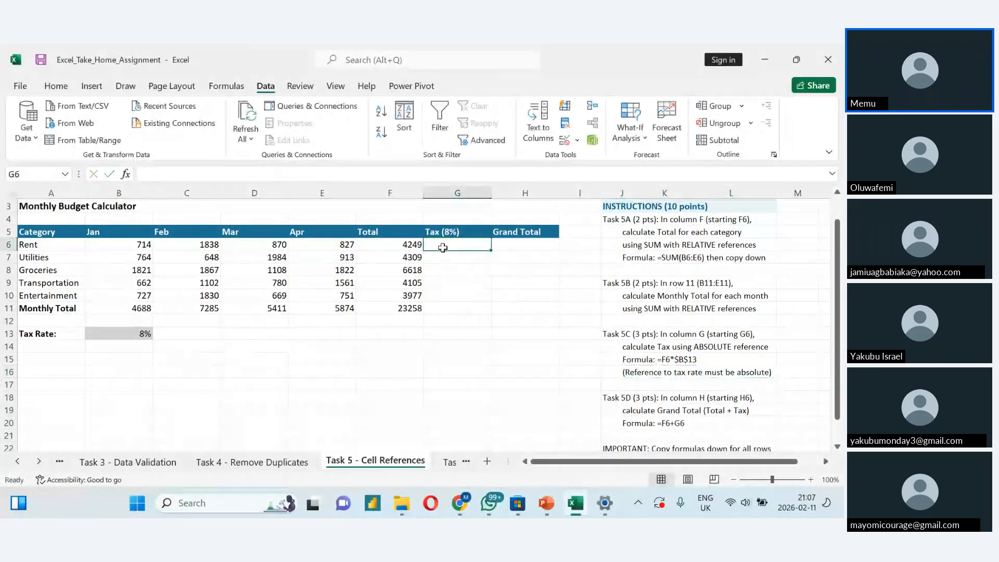
text(=)
click(124, 335)
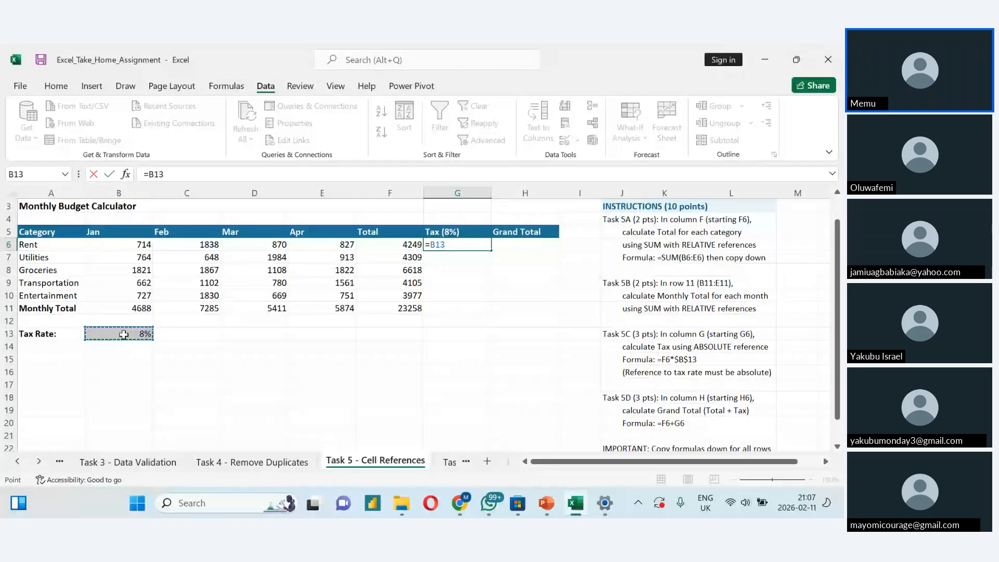
text(*)
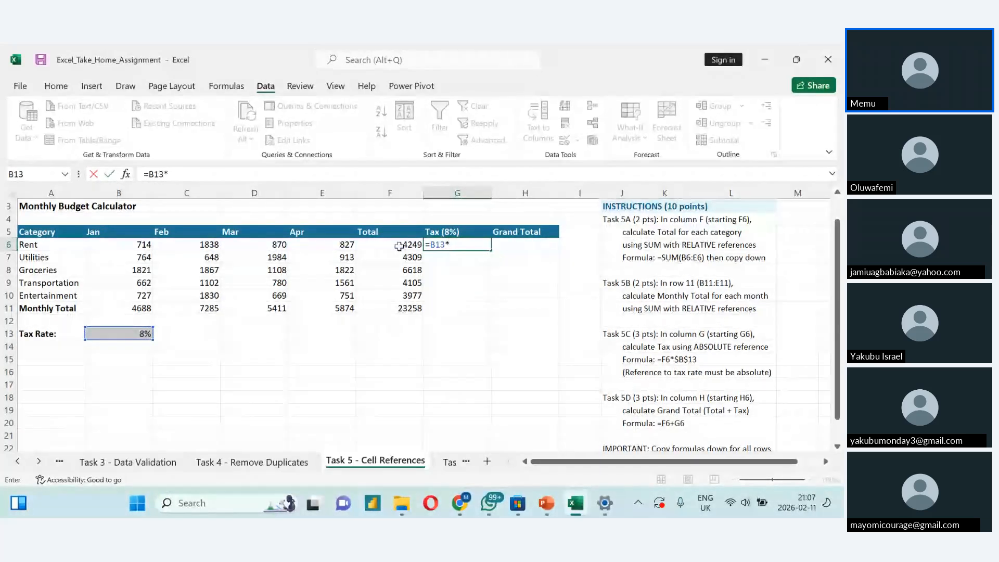
click(399, 246)
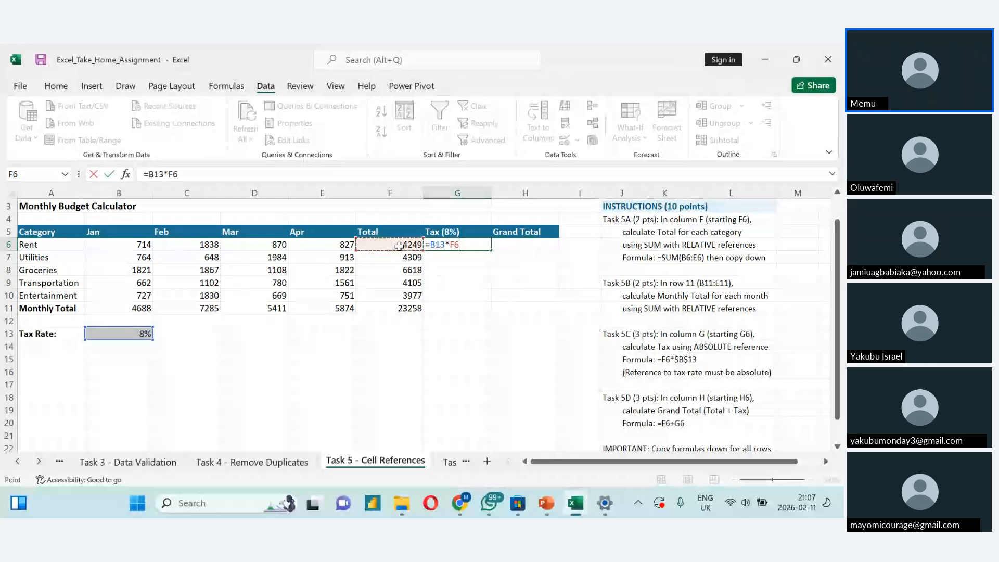
key(Return)
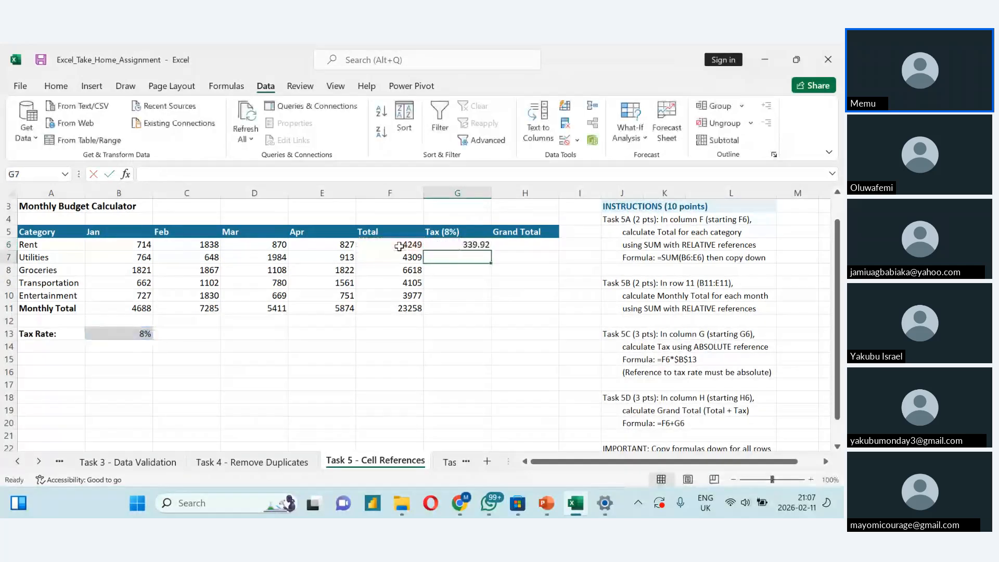
- Copy the Rent tax formula from G6 down through G11
click(458, 244)
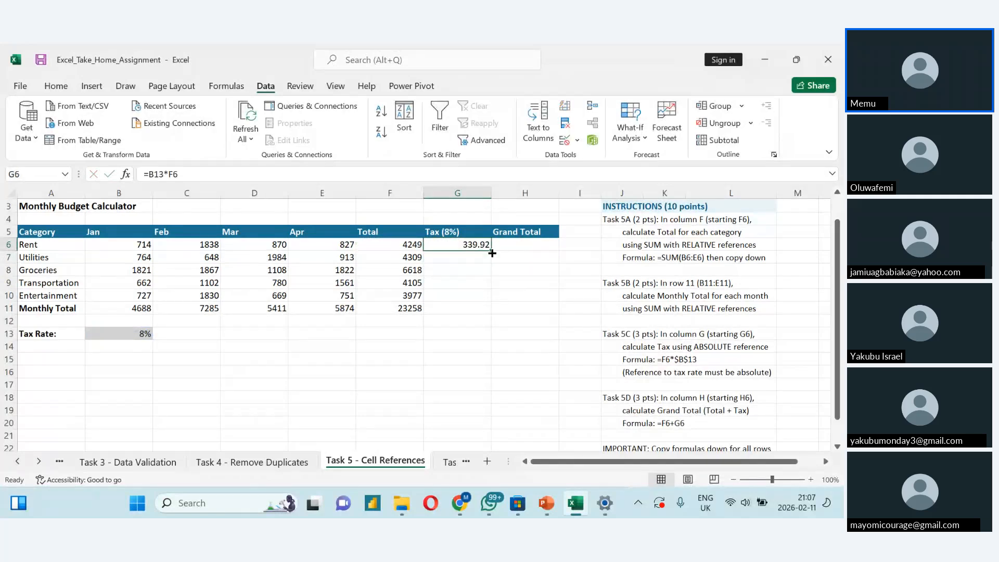
drag(492, 253, 492, 311)
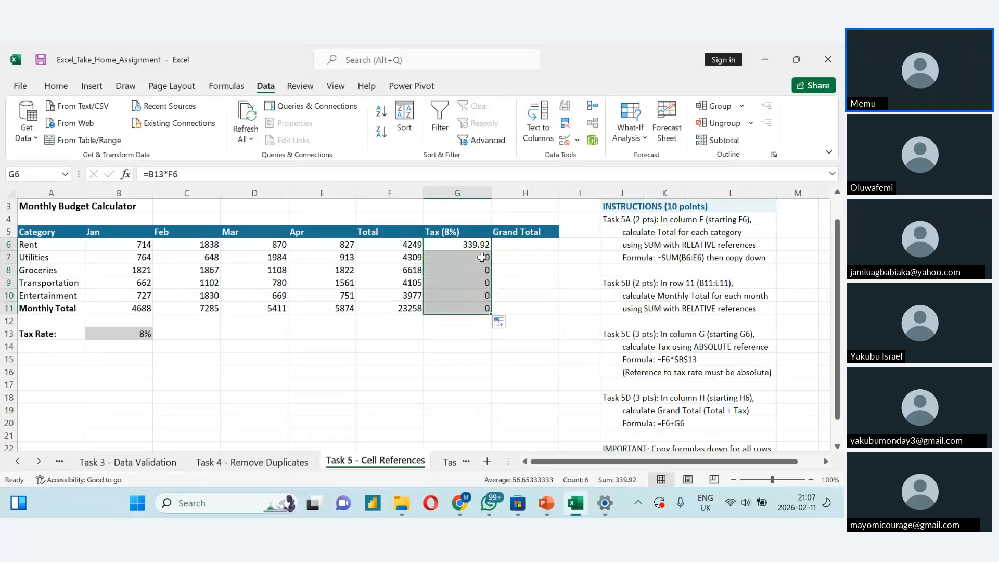
click(398, 324)
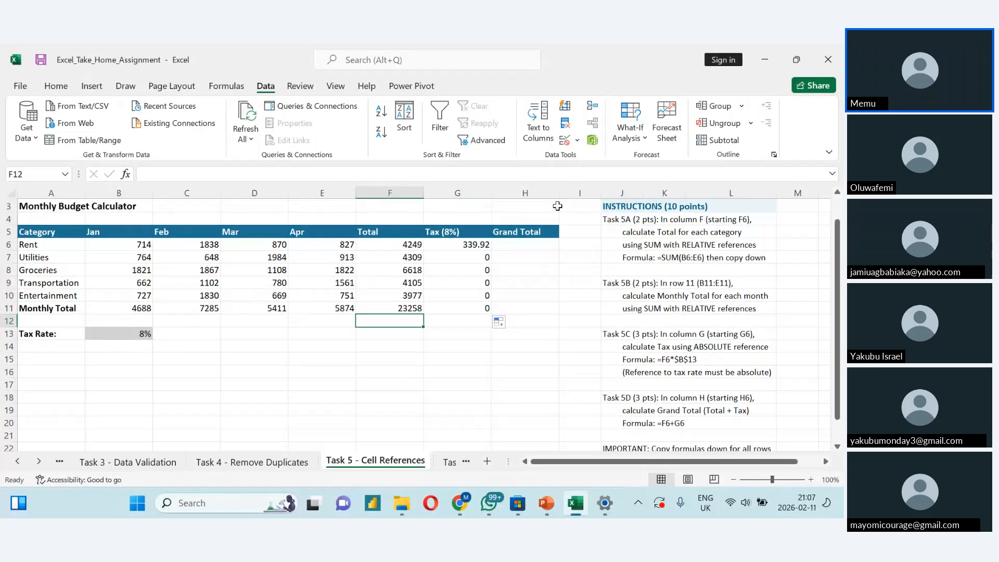
- Examine the tax formulas in G6, G7 and G8 against the Tax Rate cell to see which cells they reference
double_click(478, 247)
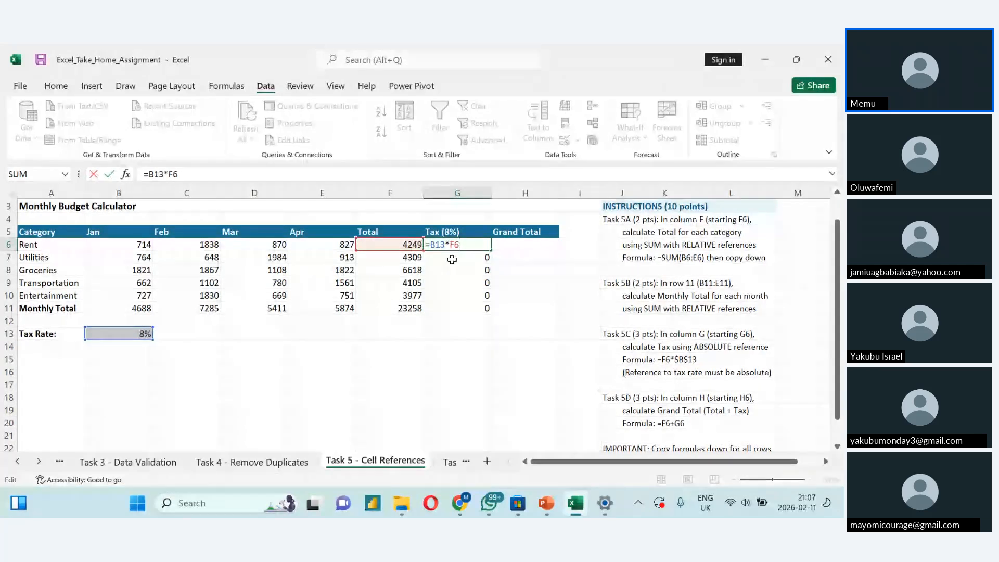
key(Return)
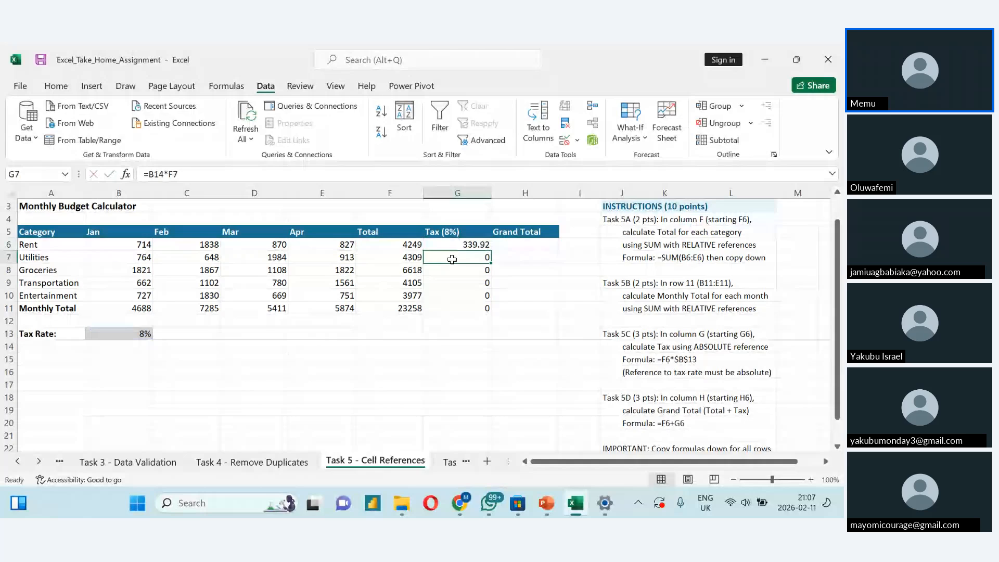
double_click(452, 259)
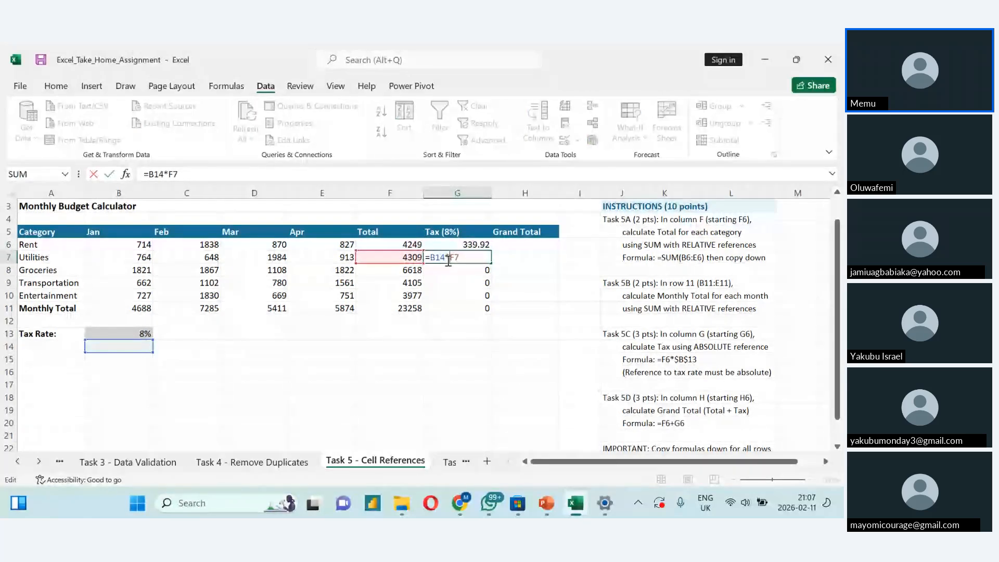
click(451, 274)
key(Escape)
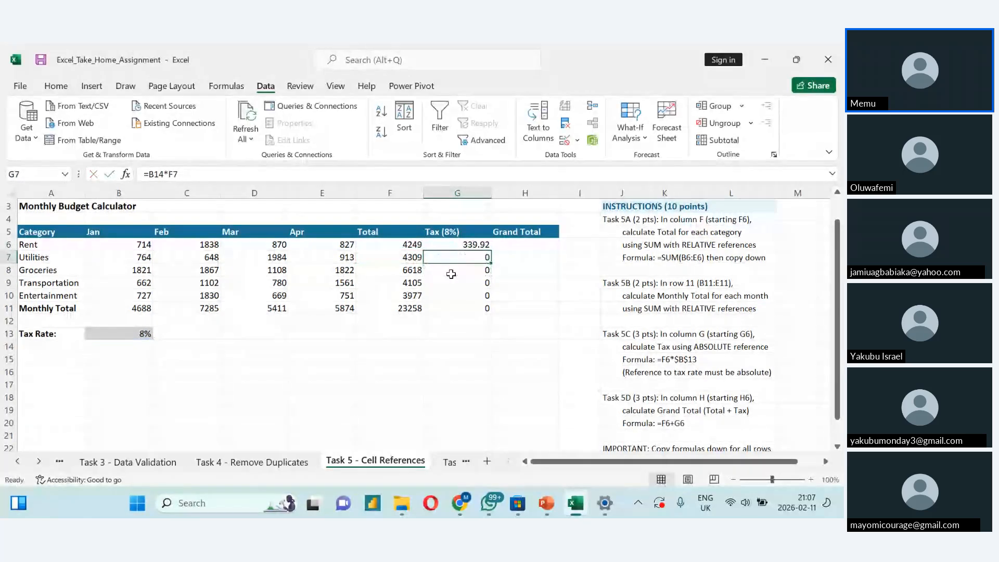
key(ctrl+Down)
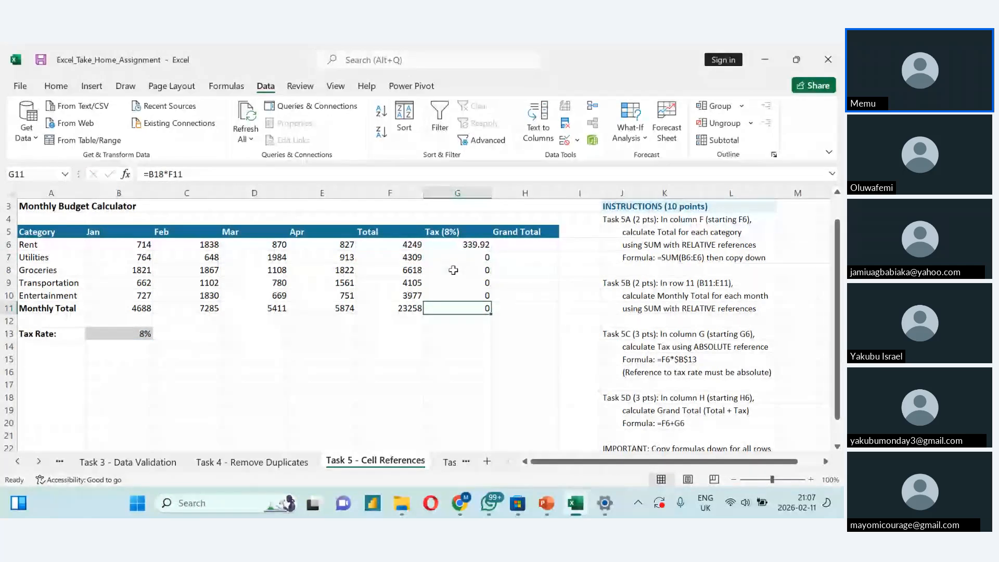
double_click(453, 270)
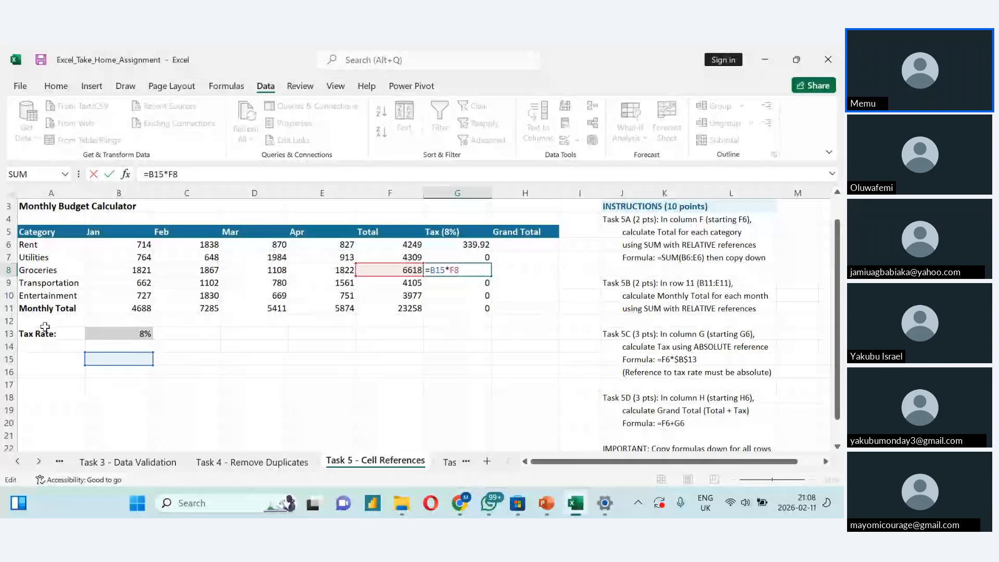
click(98, 334)
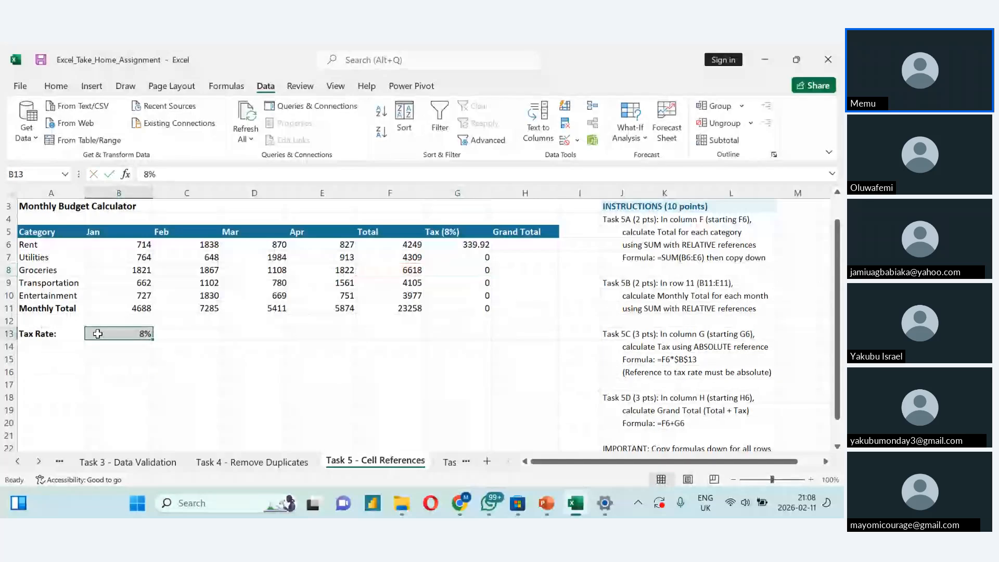
double_click(454, 270)
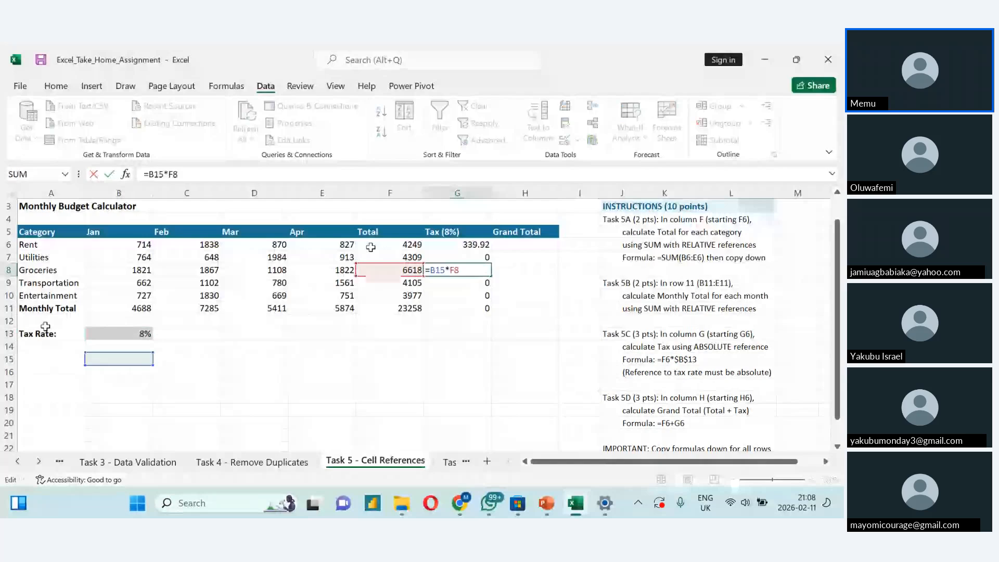
click(107, 333)
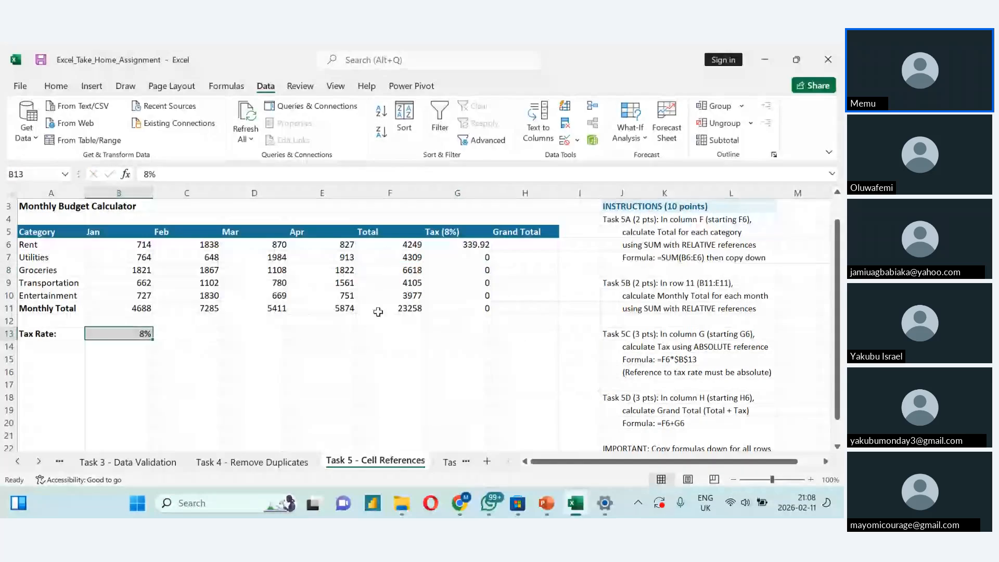
- Make the tax rate reference in G6 absolute with =$B$13*F6 and copy the formula down through G11
click(469, 247)
double_click(469, 248)
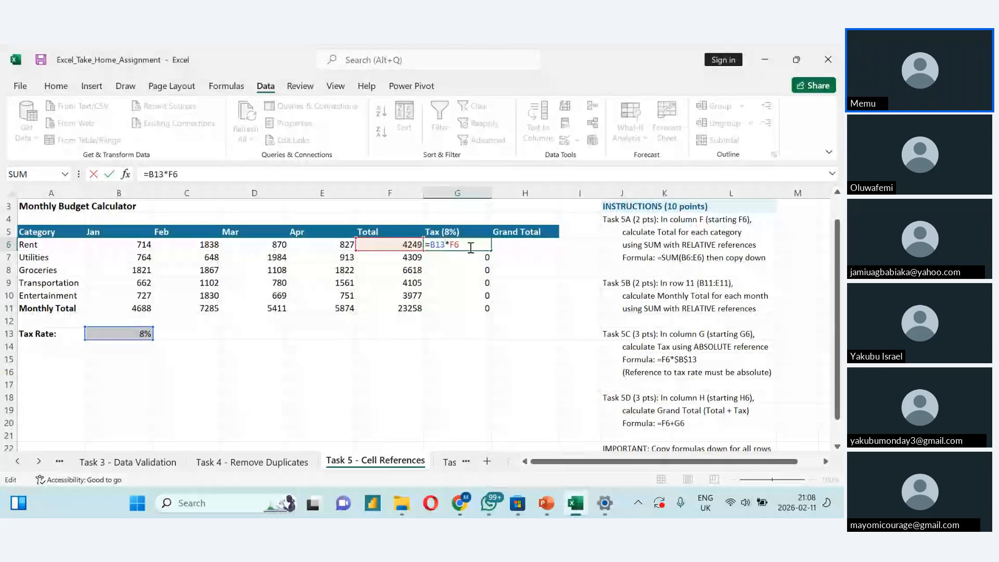
key(shift+Left)
key(shift+Left)
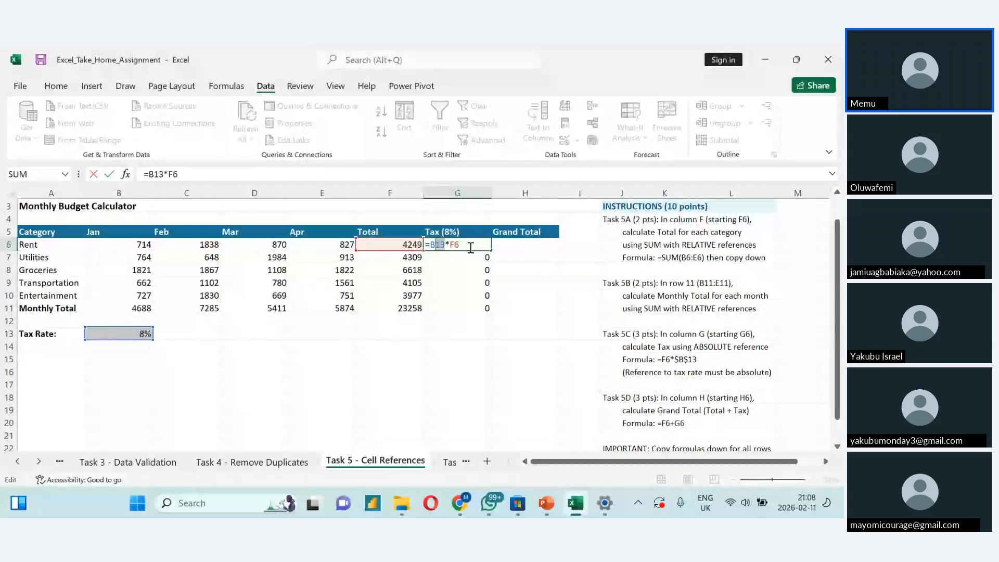
key(F4)
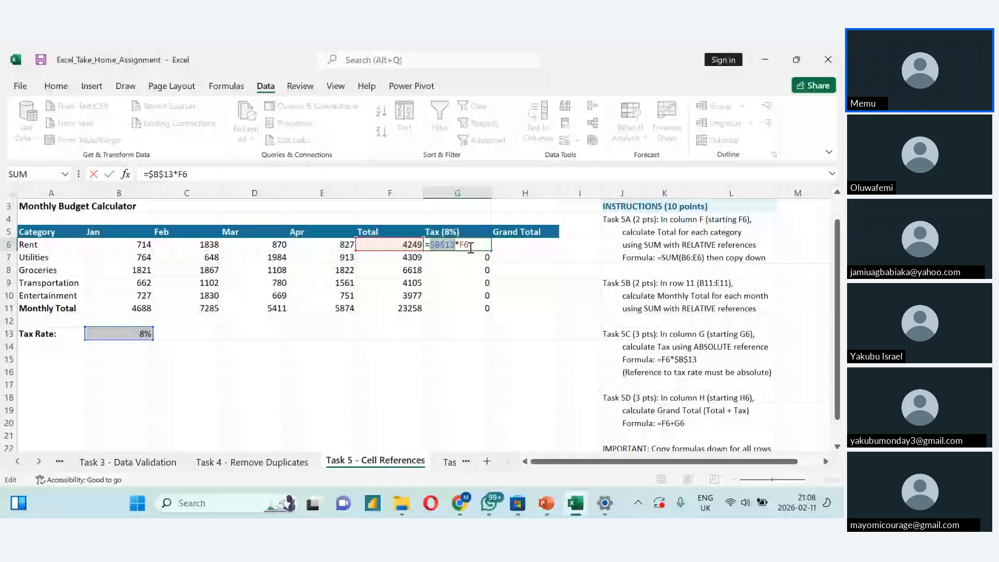
key(BackSpace)
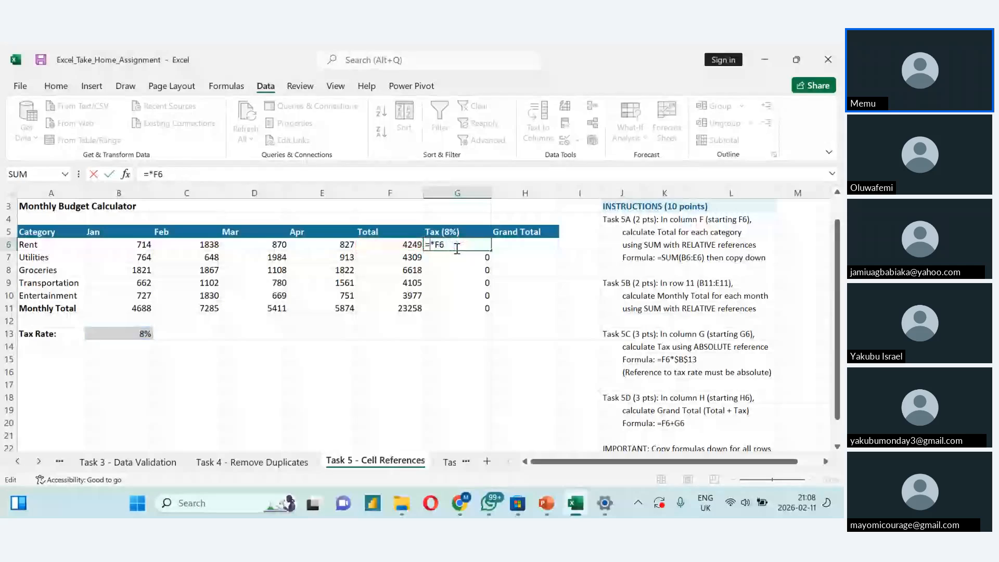
text($B)
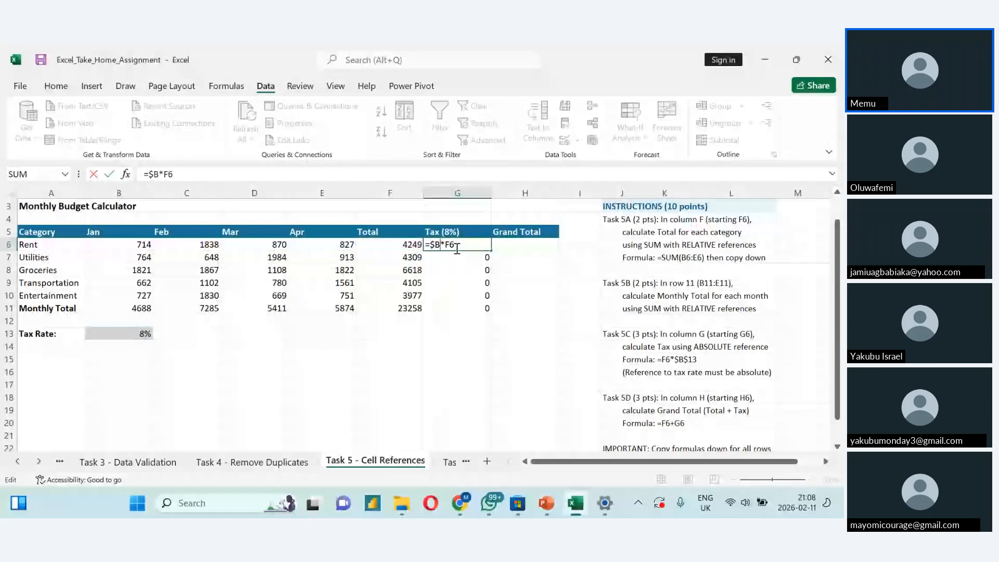
text($13)
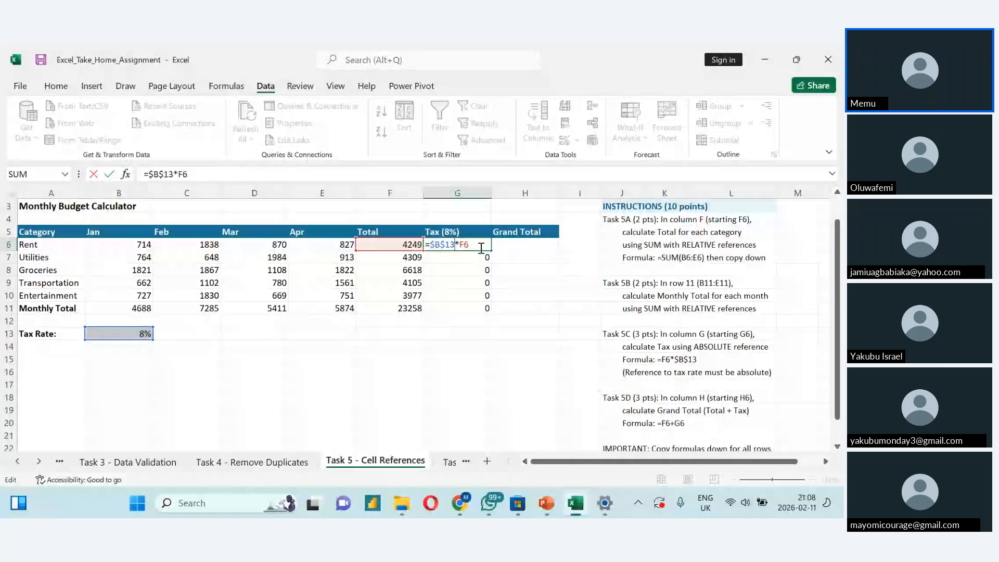
drag(490, 248, 489, 314)
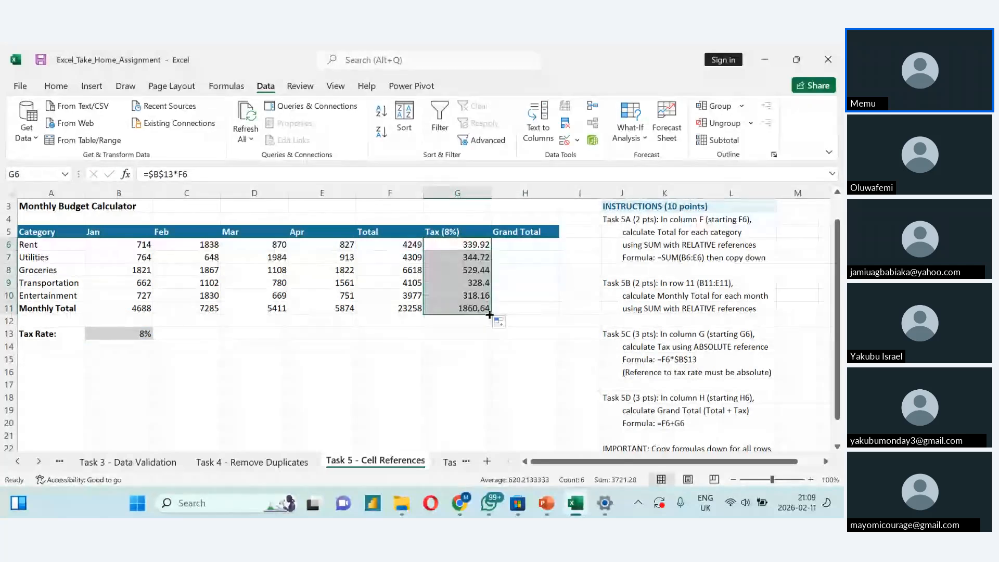
- Check the tax rate reference in the copied formulas in G7, G8 and G10, and review the remaining Task 5 instructions
double_click(437, 261)
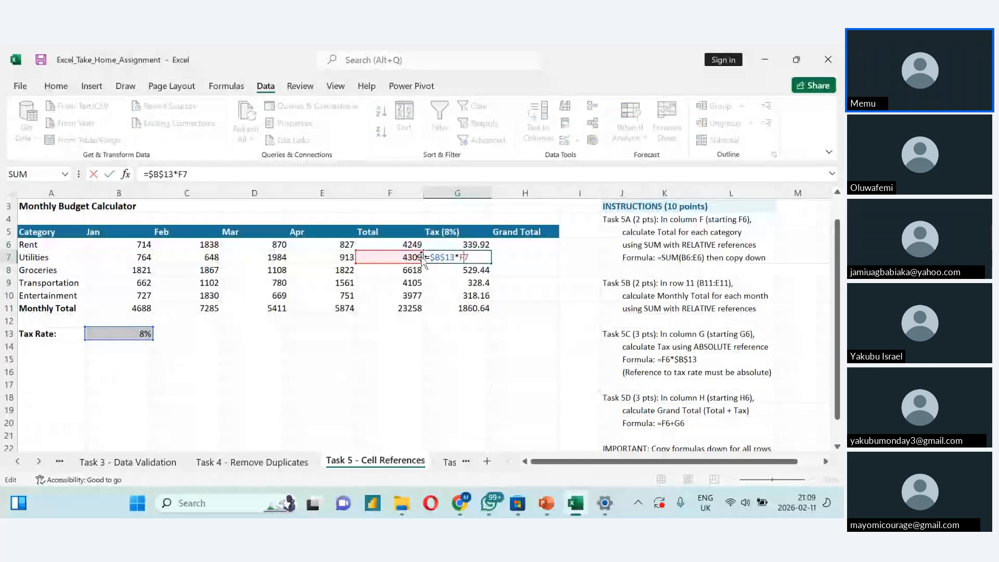
double_click(452, 271)
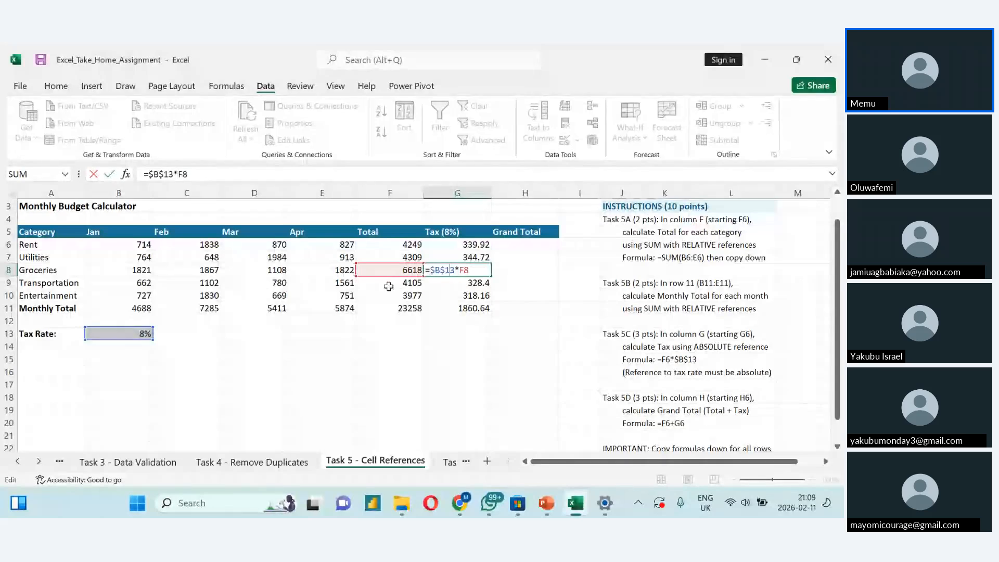
click(467, 297)
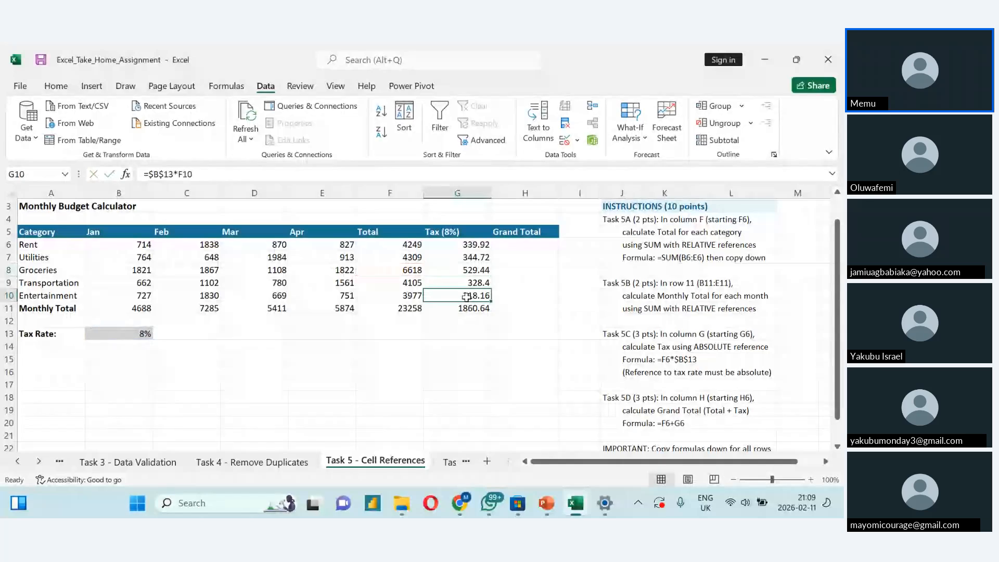
scroll(466, 296, down, 2)
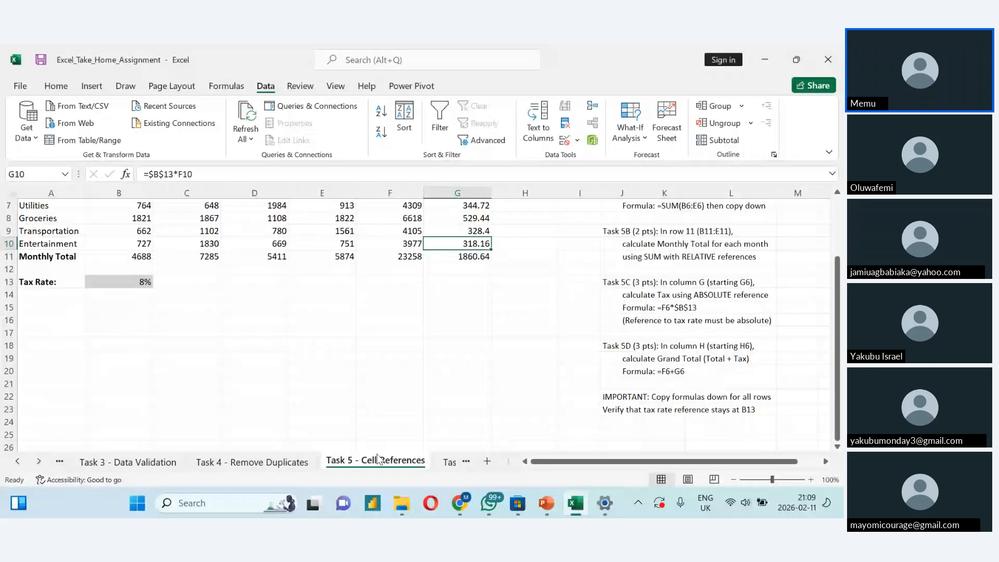
- Open the Task 6 - Math Functions sheet and bring its instructions fully into view
click(449, 462)
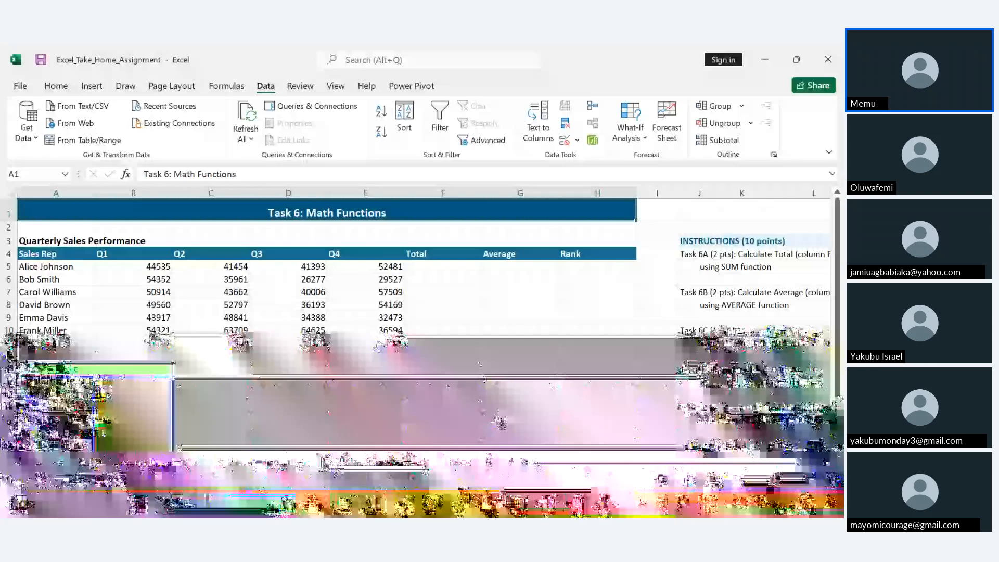
drag(672, 462, 695, 466)
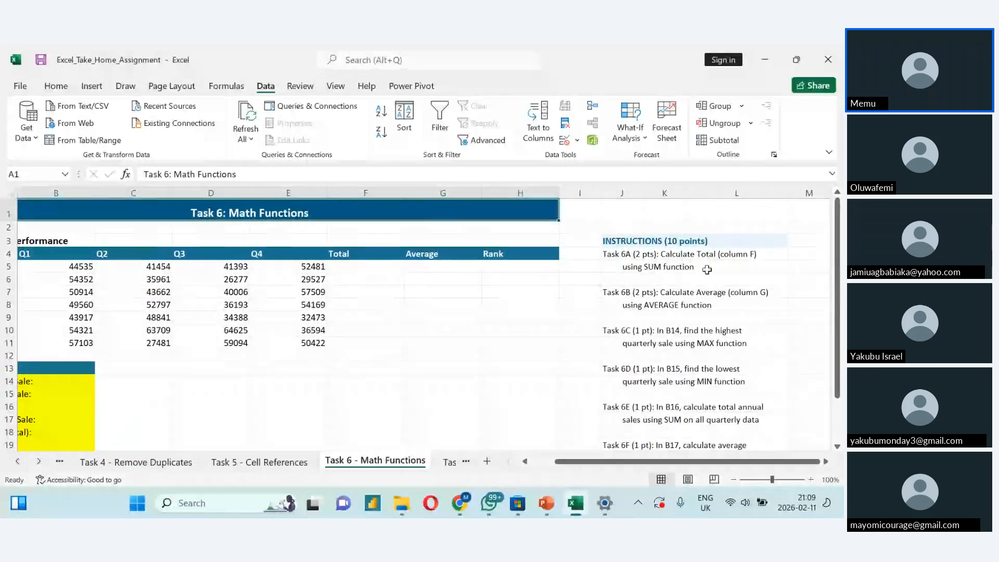
- Calculate the first sales rep's total in F5 with =SUM(B5:E5)
click(373, 269)
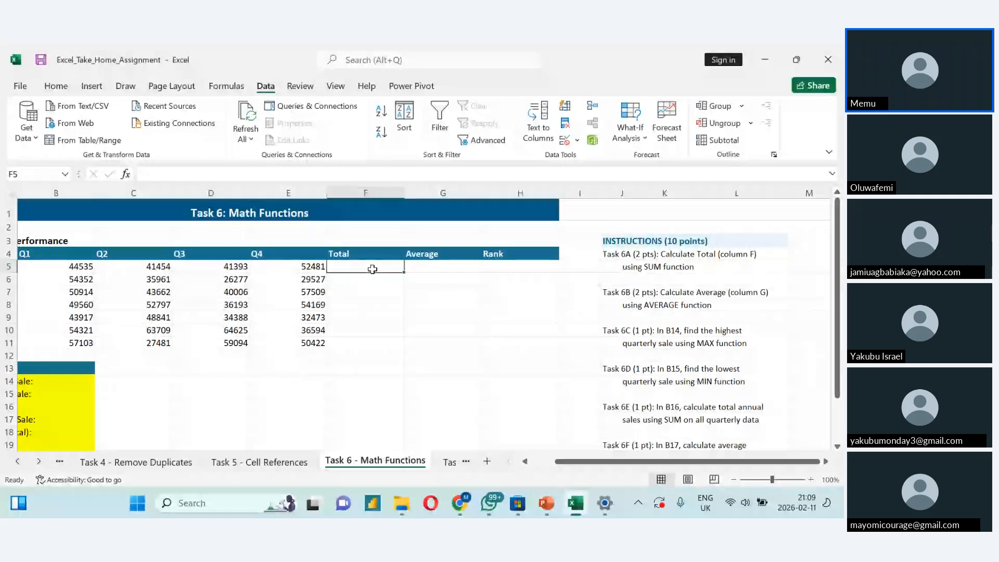
text(=sum)
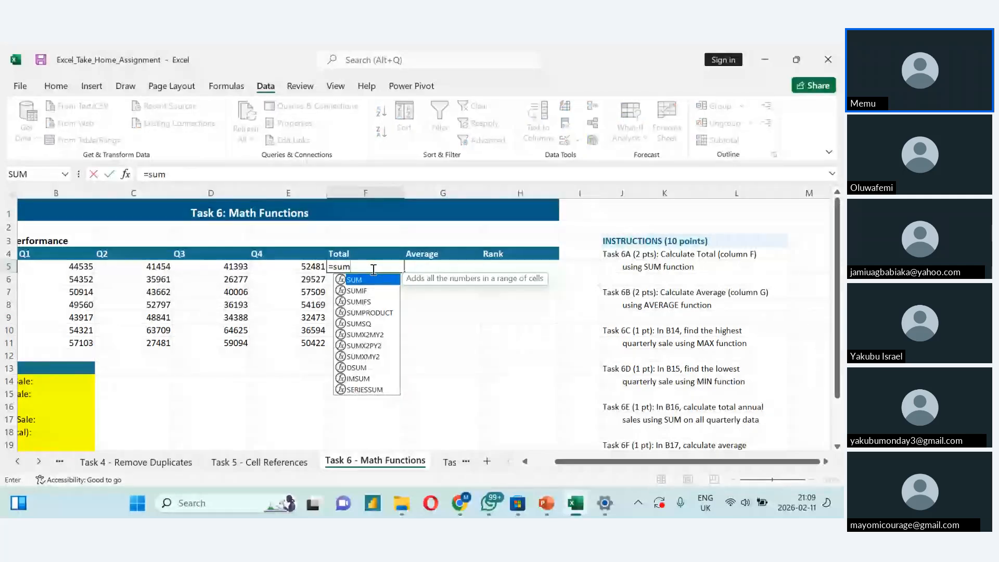
text(()
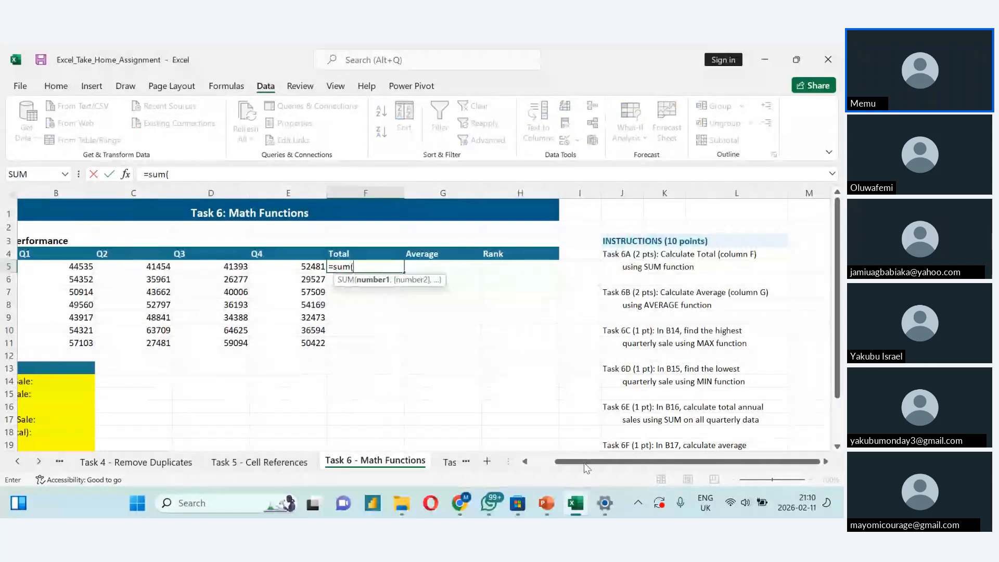
drag(587, 467, 562, 467)
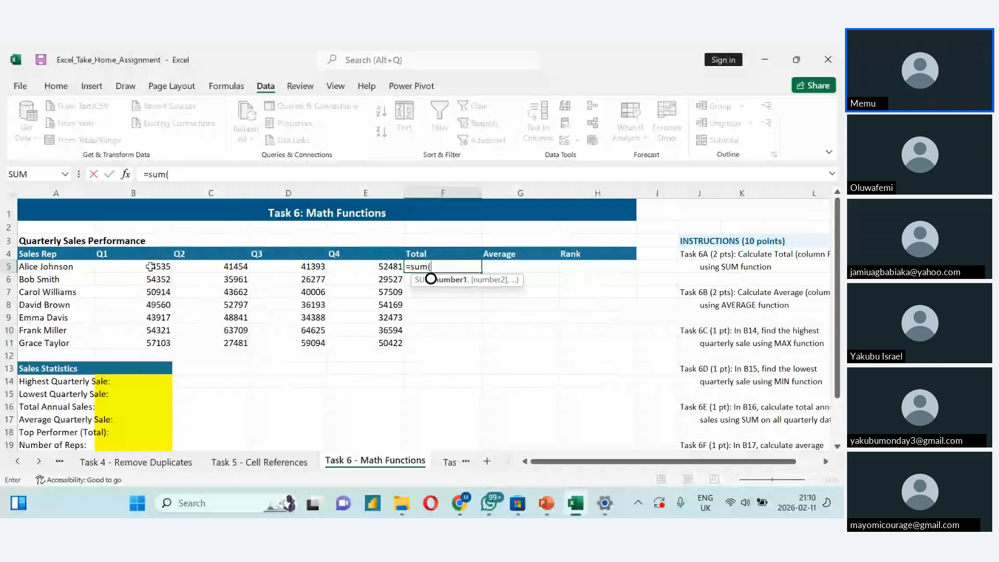
drag(150, 267, 312, 266)
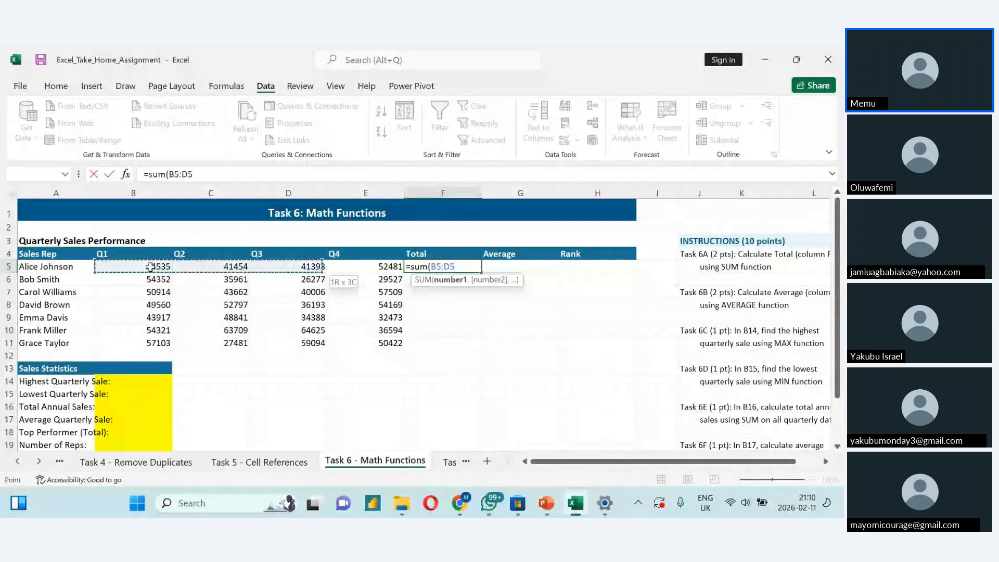
key(shift+Right)
text())
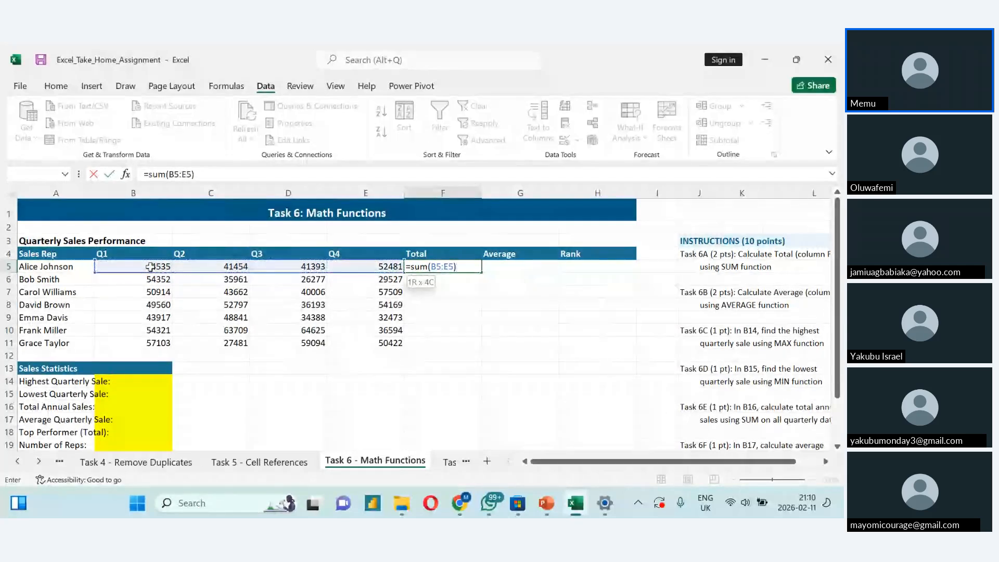
key(Return)
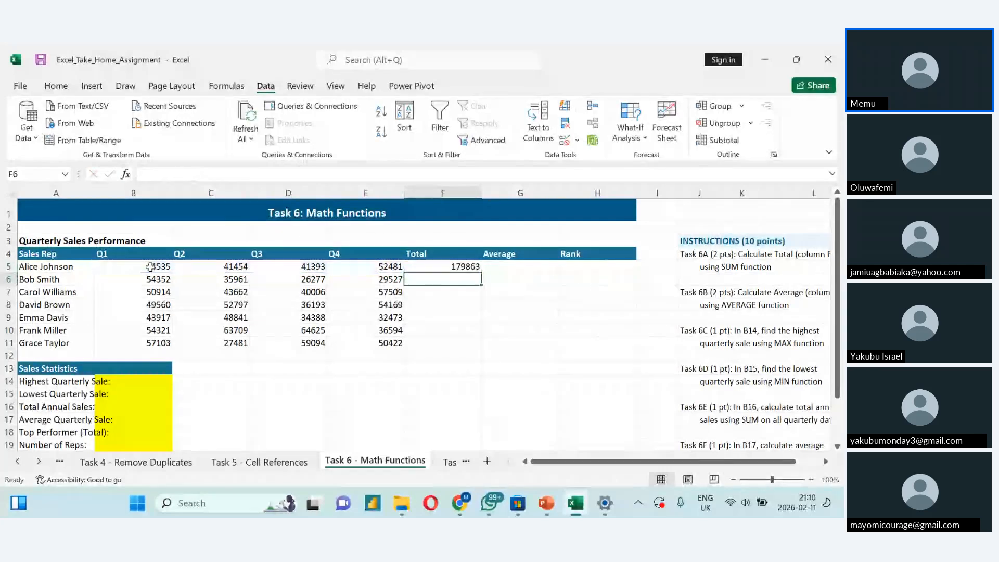
- Copy the SUM formula from F5 down the Total column through F11
scroll(150, 266, right, 2)
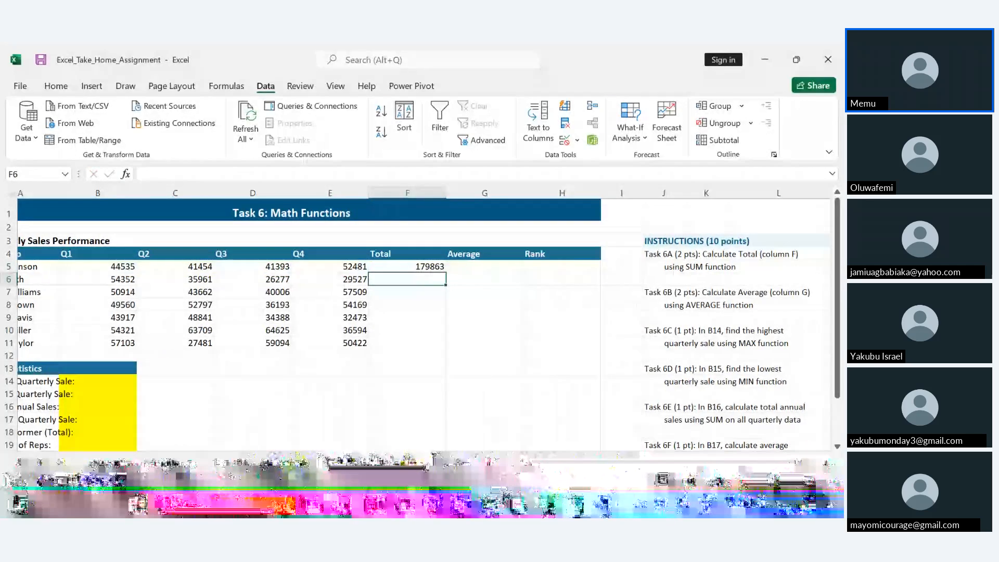
scroll(402, 283, right, 2)
key(Up)
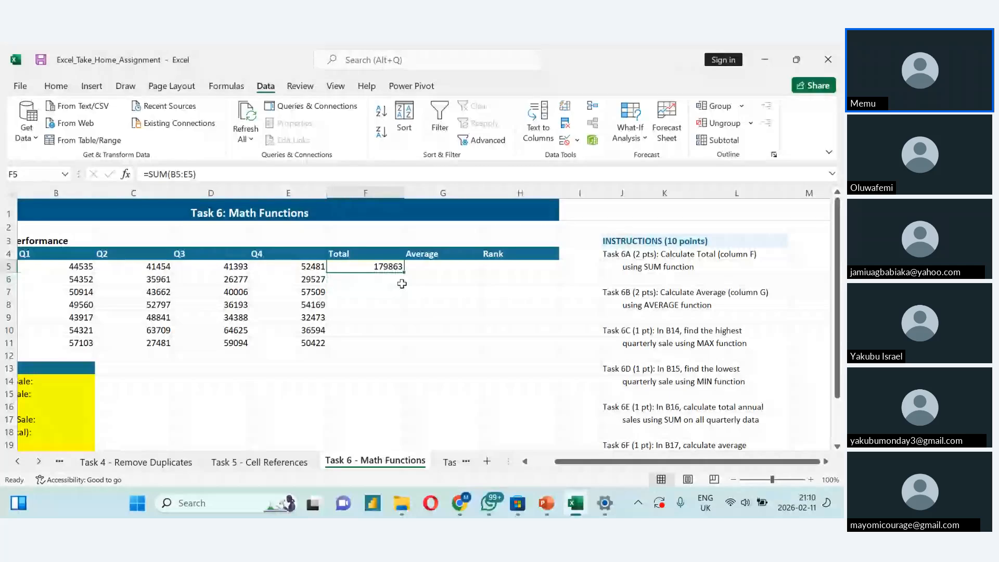
drag(404, 272, 400, 347)
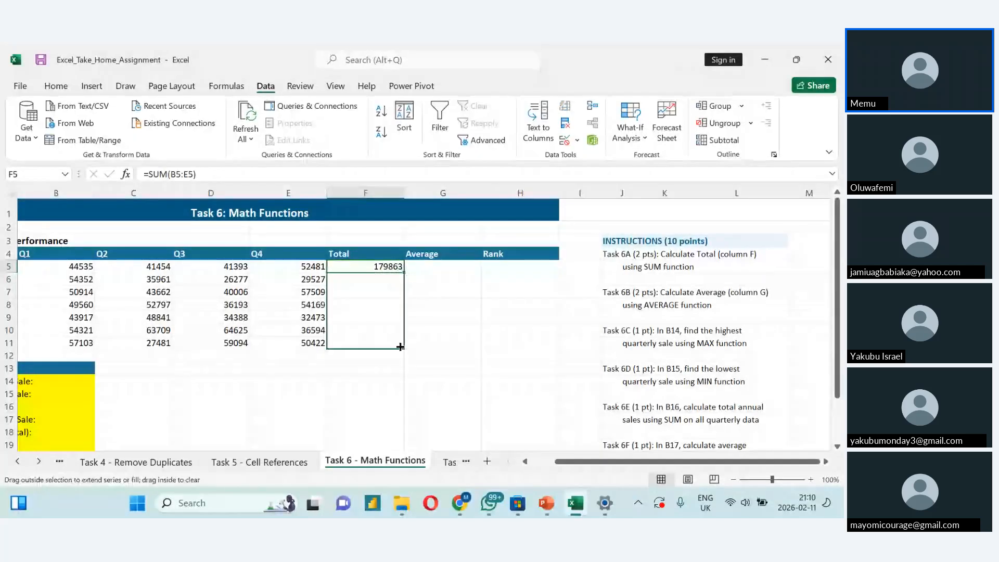
drag(400, 347, 399, 346)
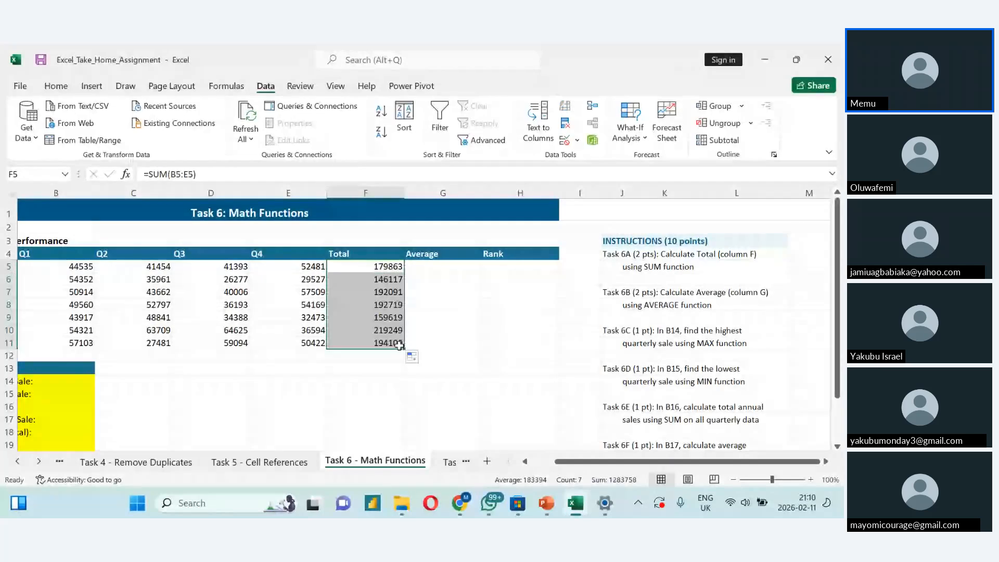
- Calculate the first sales rep's quarterly average in G5 with =AVERAGE(B5:E5)
click(438, 268)
text(=)
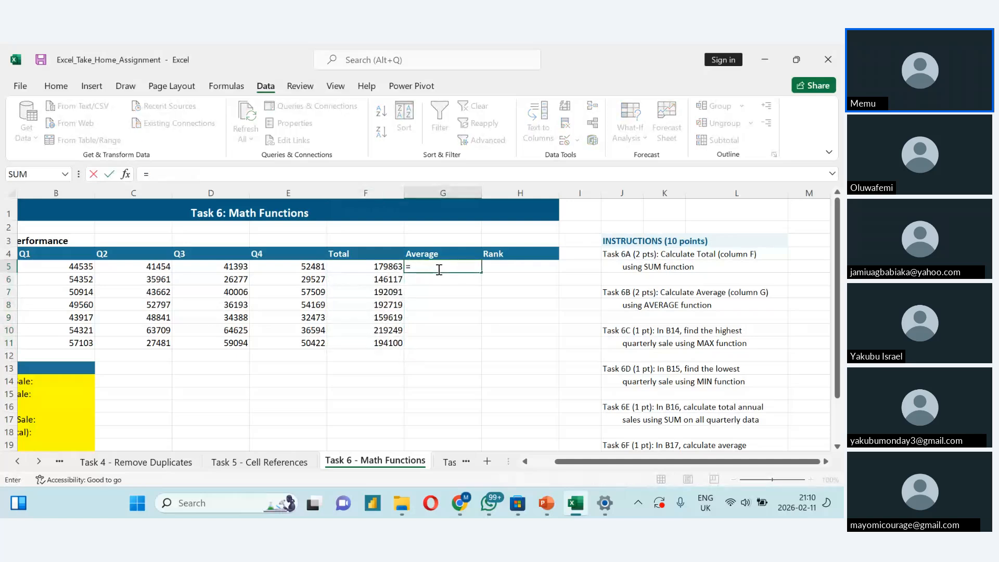
text(A)
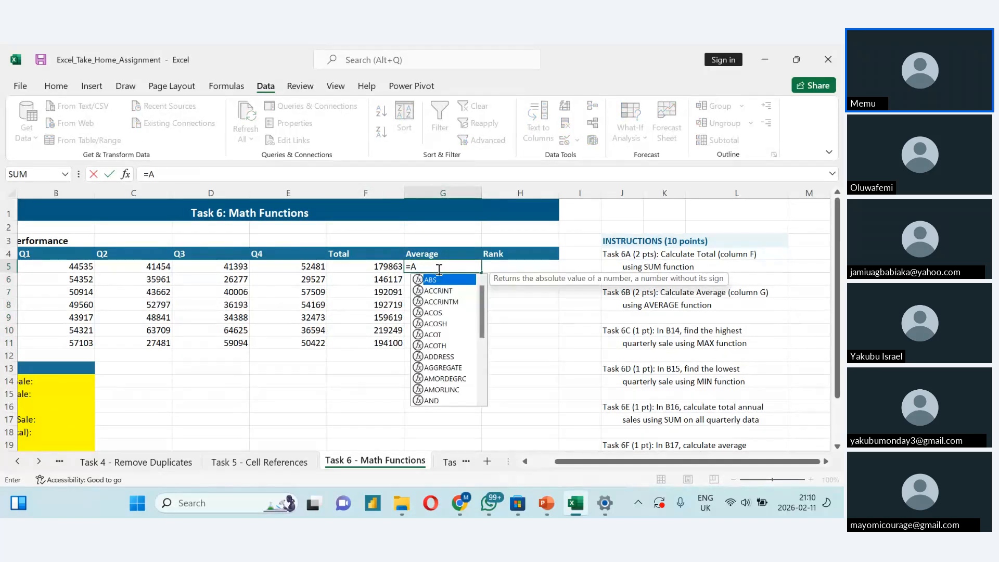
text(v)
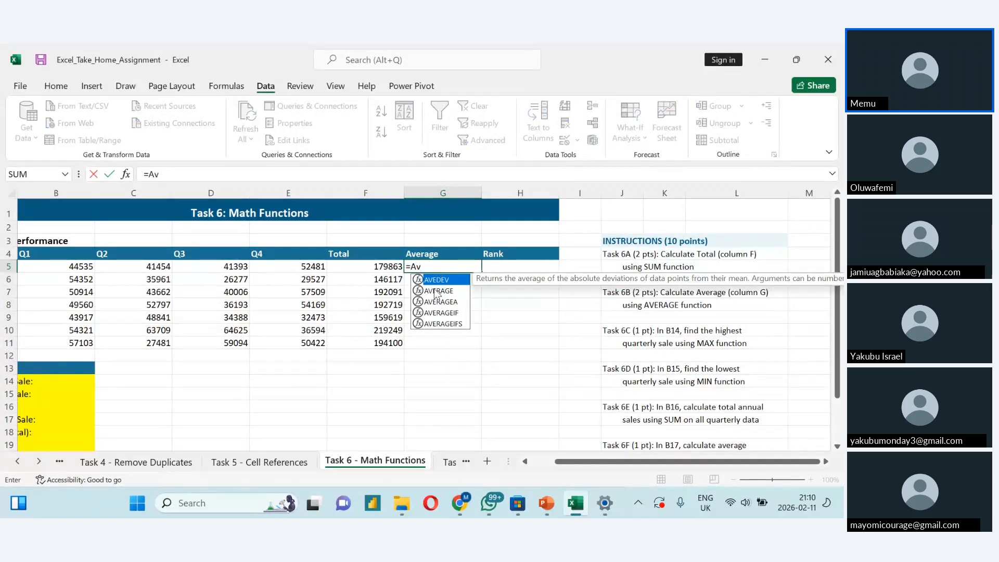
click(436, 291)
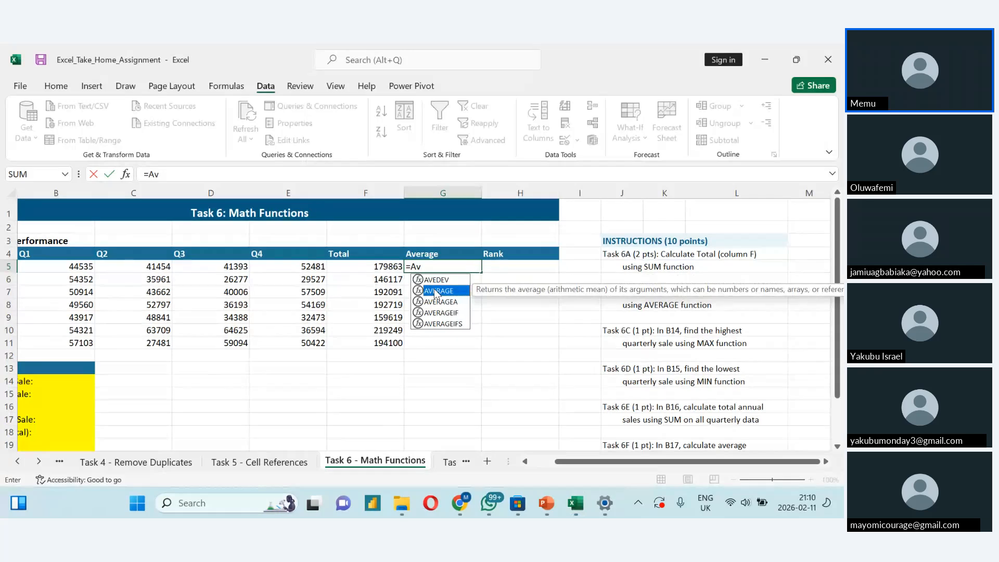
double_click(436, 291)
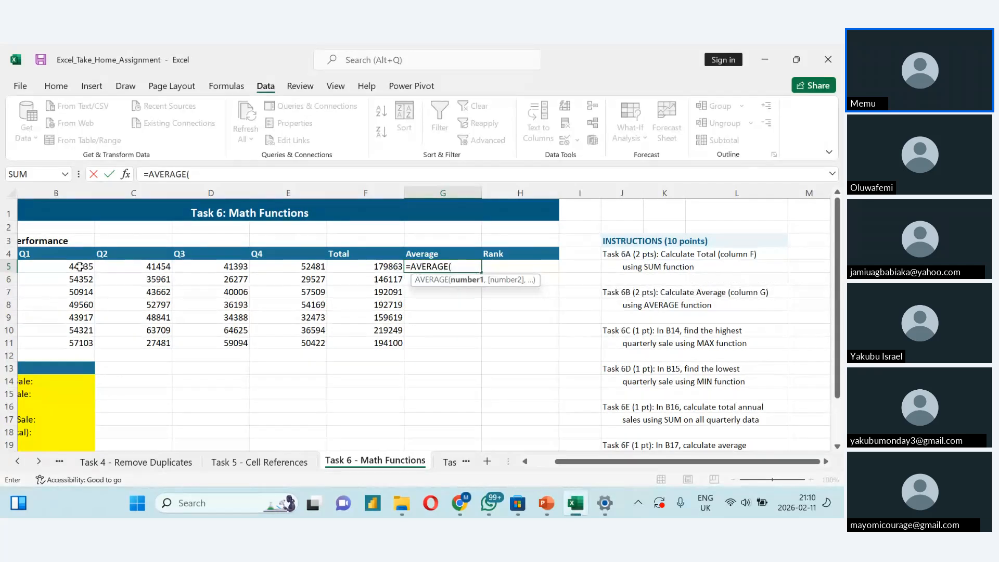
drag(79, 266, 315, 267)
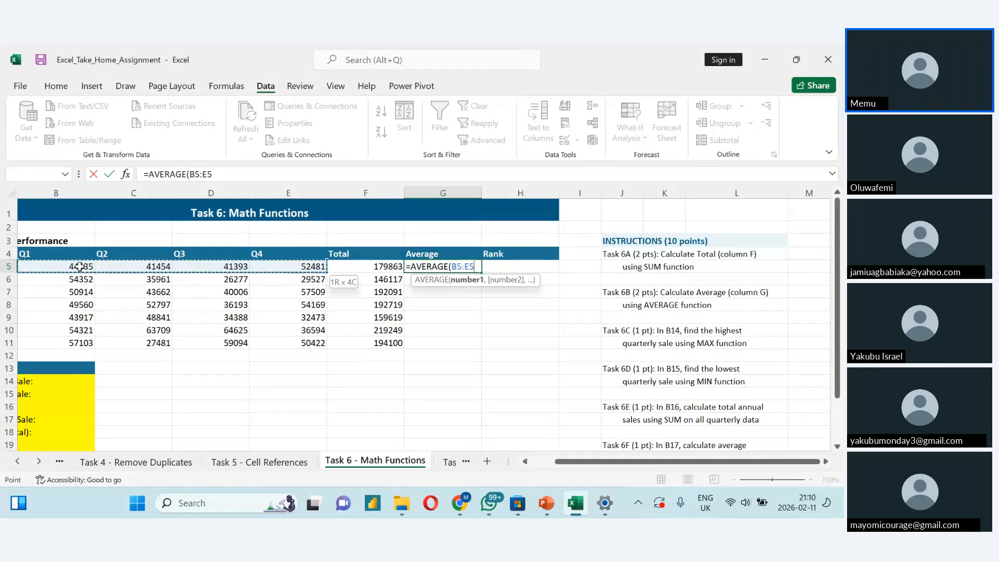
text())
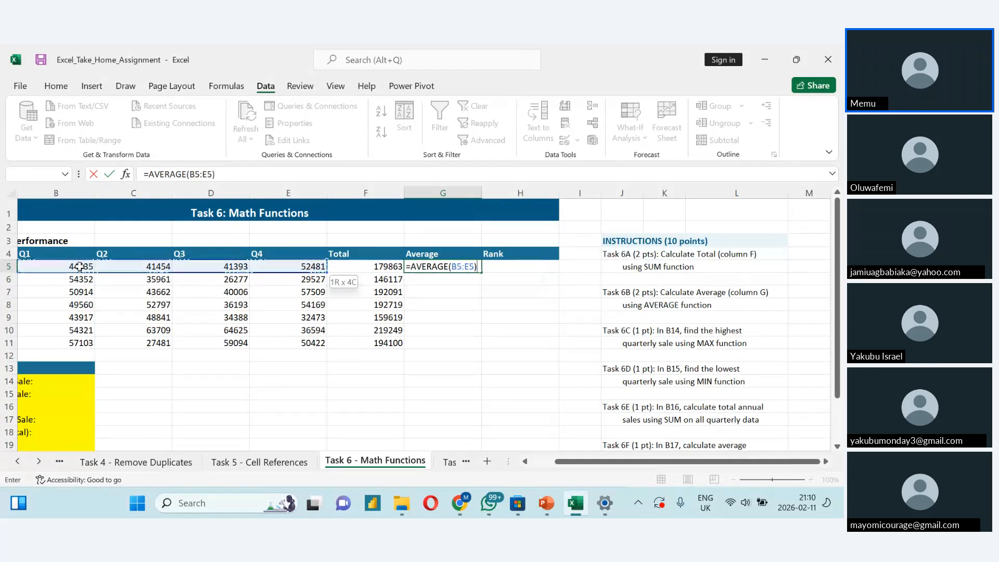
key(Return)
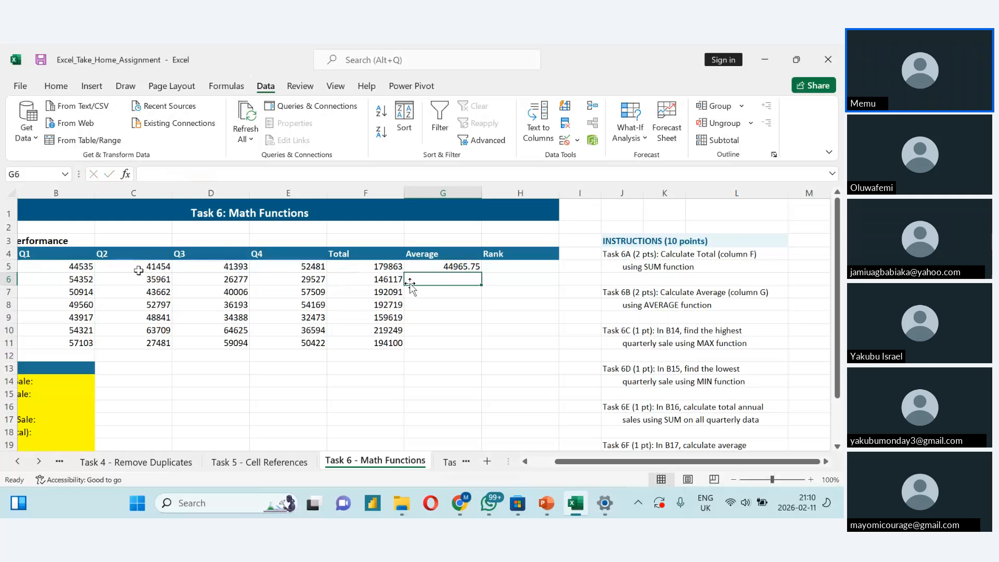
- Check the cell range used by the AVERAGE formula in G5 and copy it down through G11
click(433, 266)
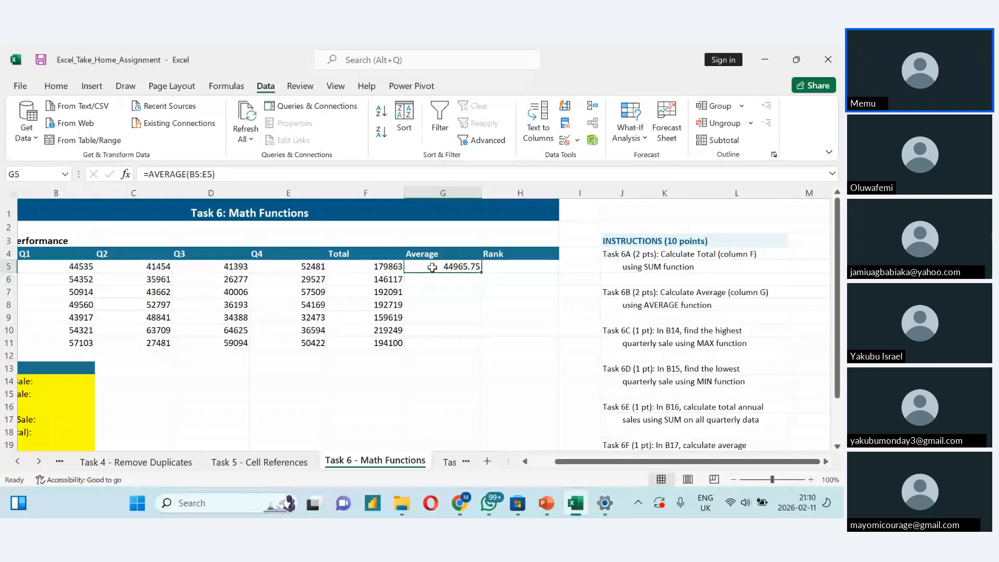
double_click(434, 266)
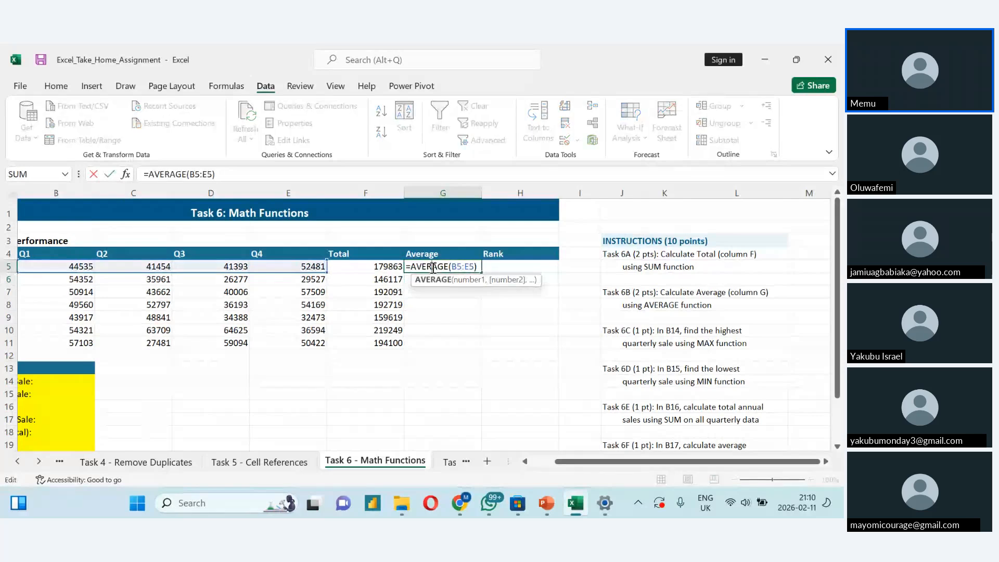
key(Escape)
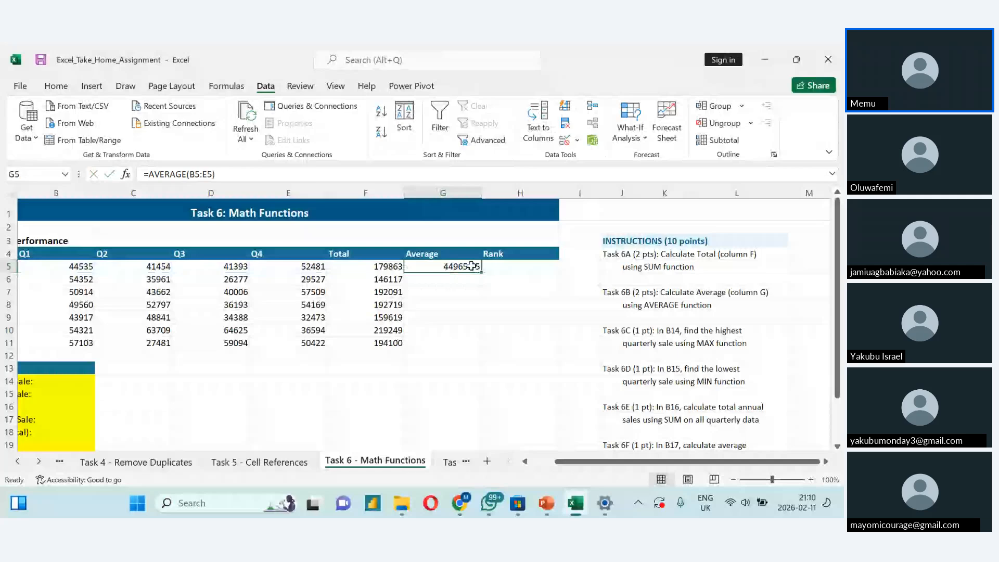
drag(481, 272, 479, 334)
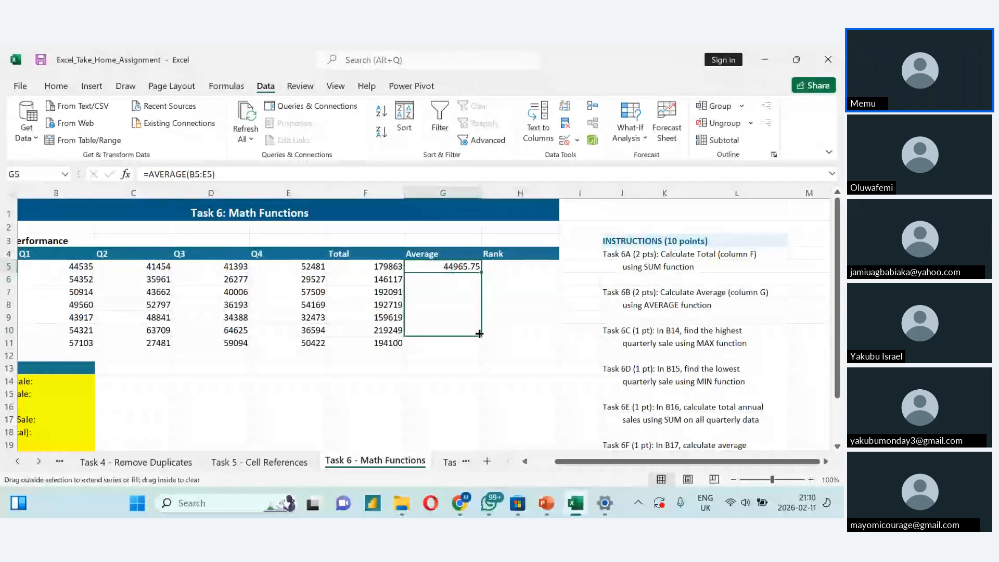
drag(479, 333, 477, 348)
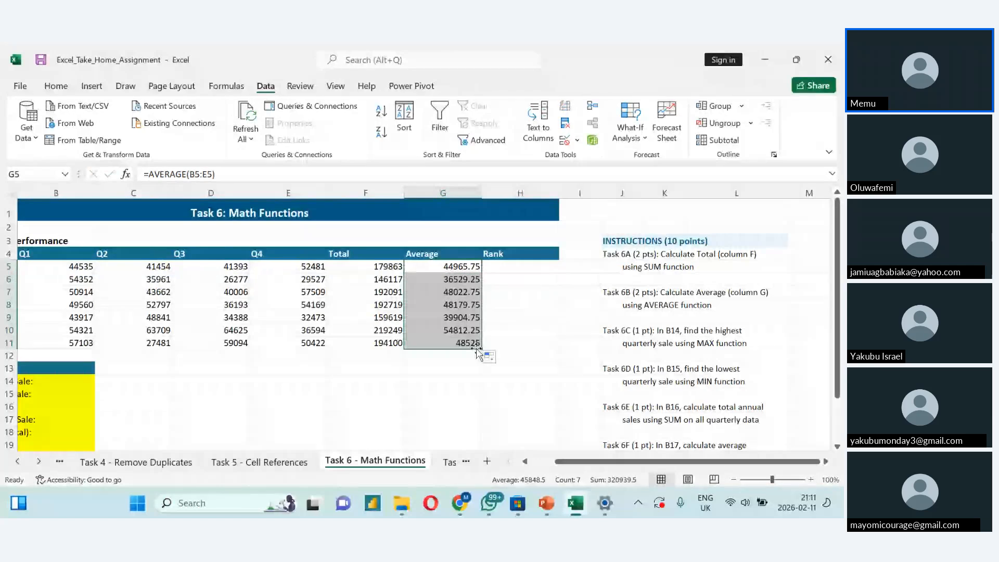
- Total the Q1 sales in B12 with =SUM(B5:B11) and copy the formula across to E12 for the other quarters
scroll(416, 313, left, 1)
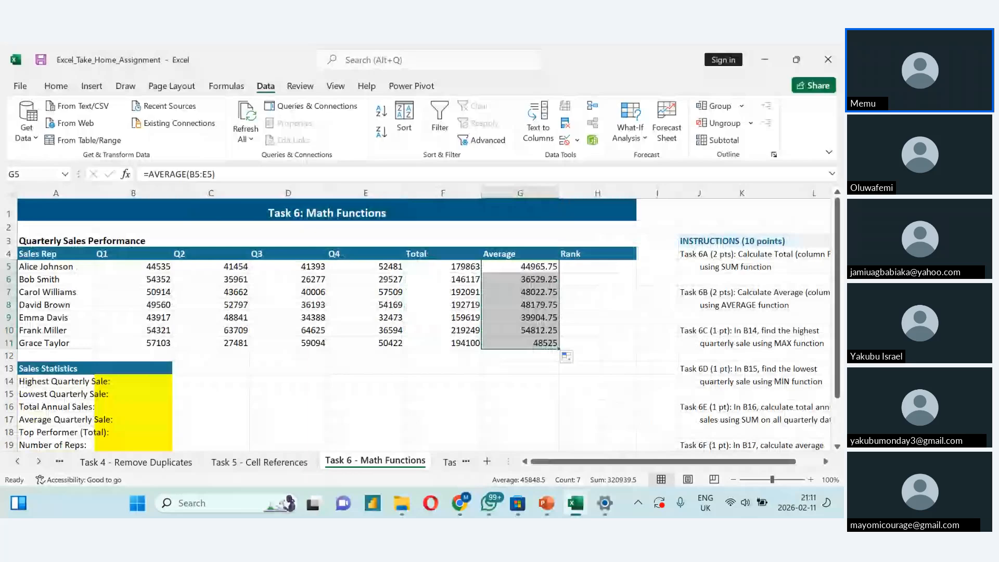
scroll(416, 320, down, 1)
scroll(335, 341, up, 1)
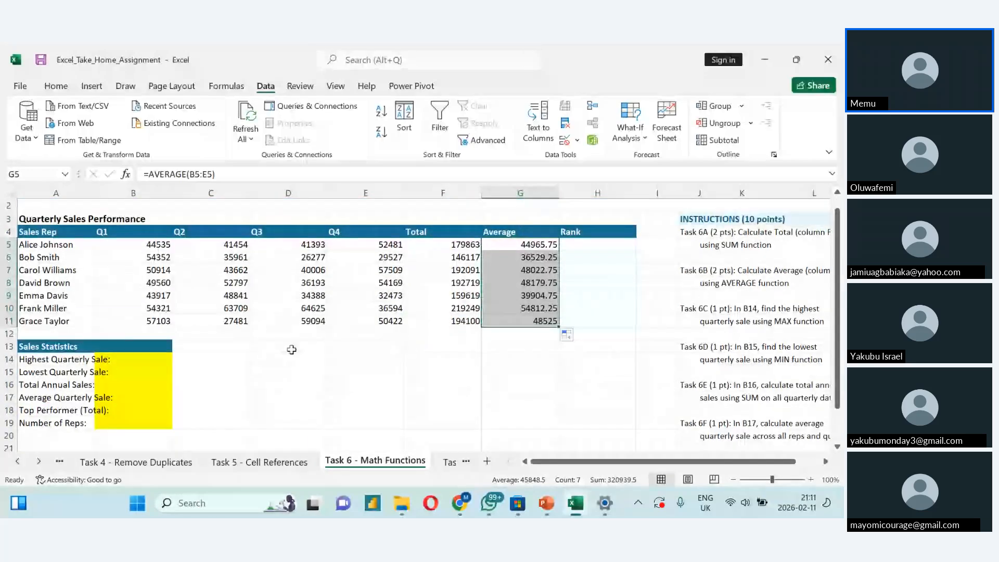
click(191, 362)
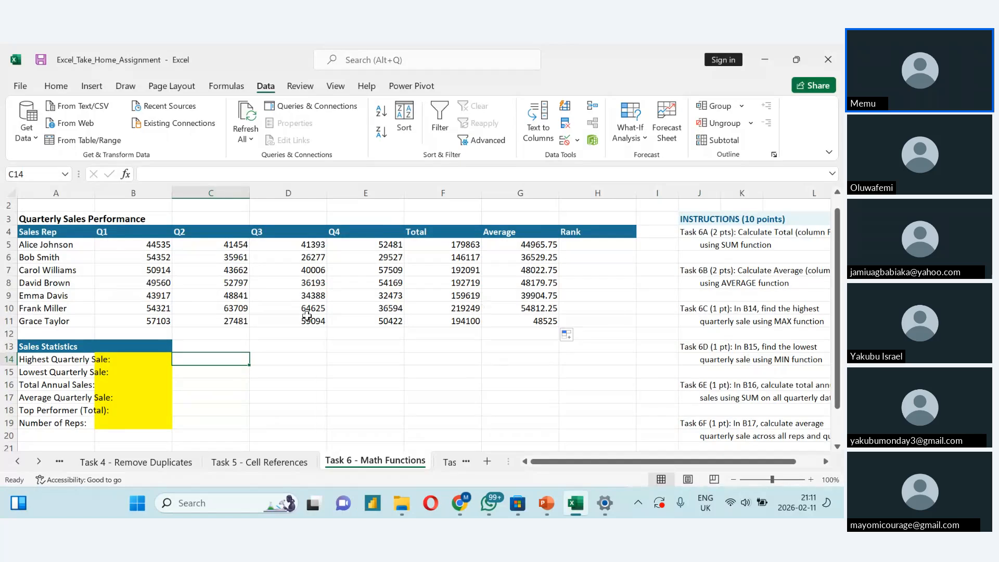
click(117, 334)
text(=)
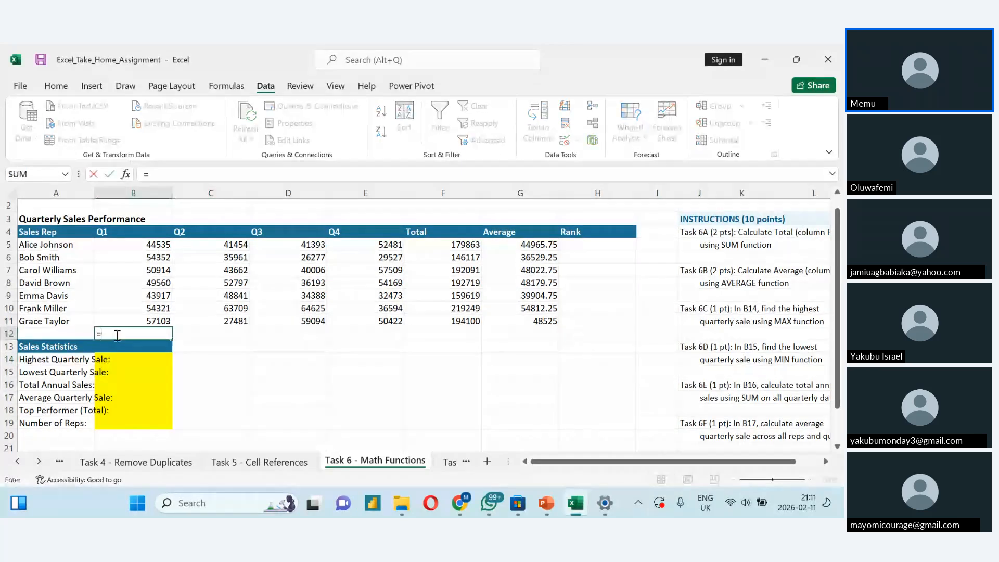
text(sum)
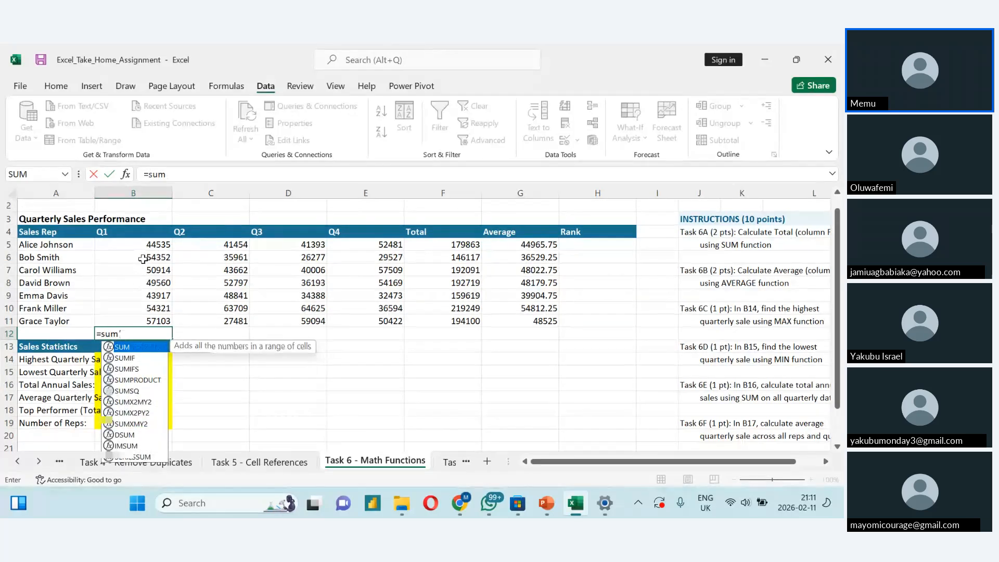
drag(133, 244, 138, 321)
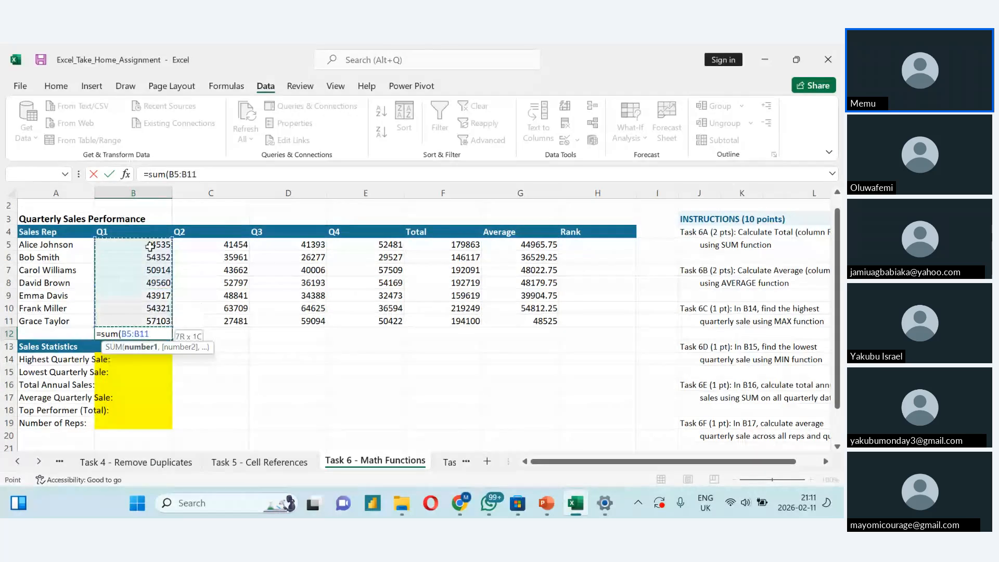
key(Return)
click(166, 334)
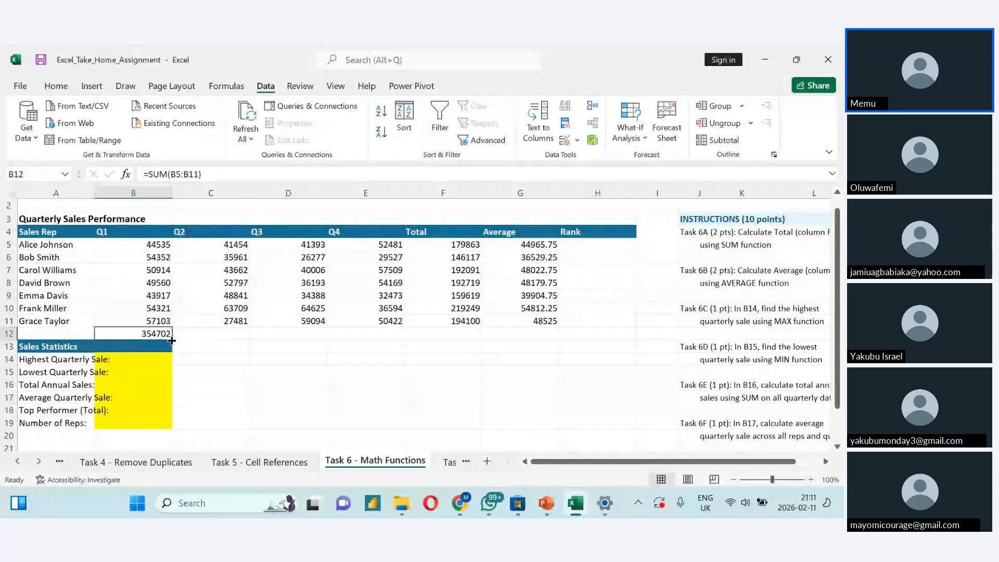
drag(184, 340, 379, 341)
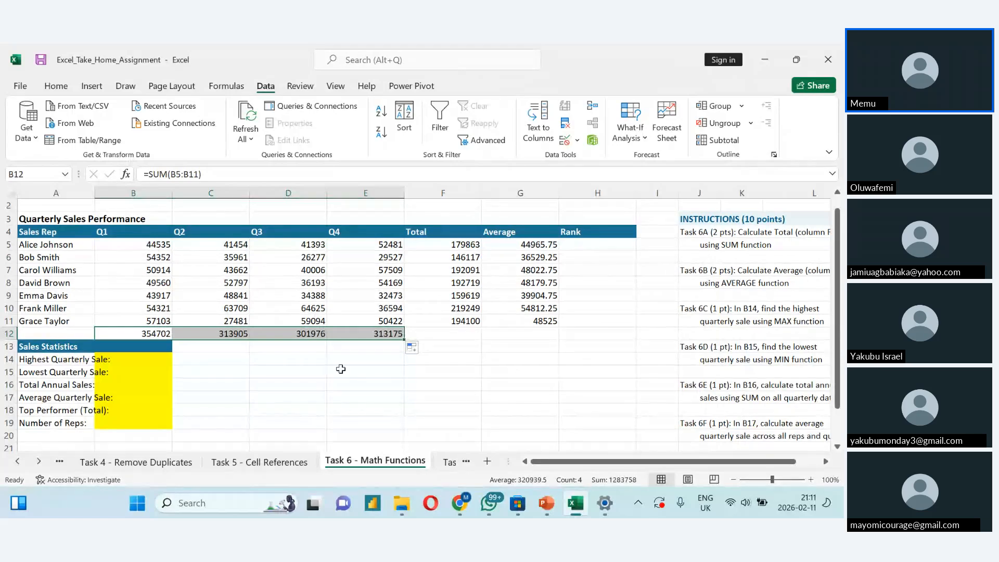
- Begin a MAX formula in C14 for the highest quarterly sale
click(183, 362)
text(=)
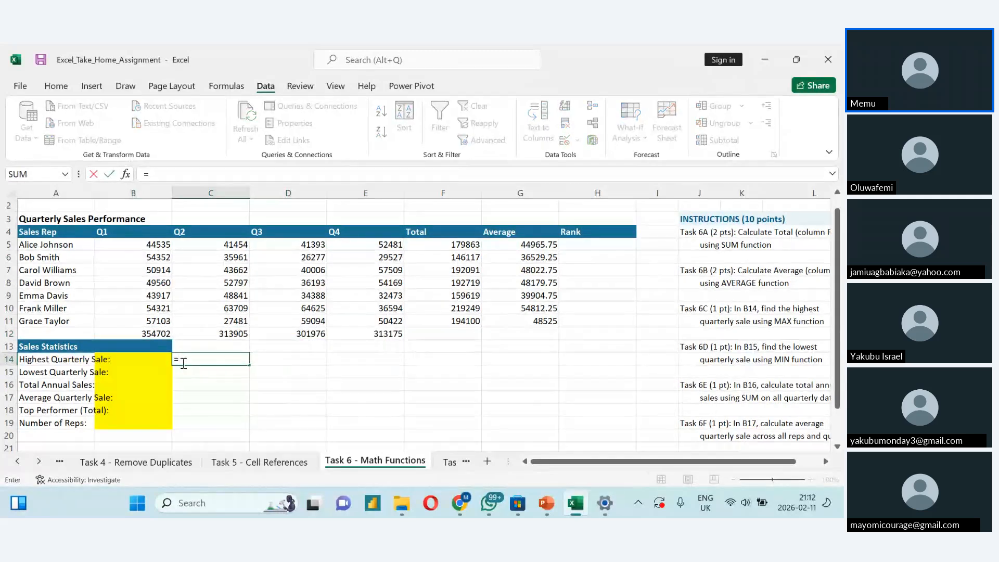
text(max()
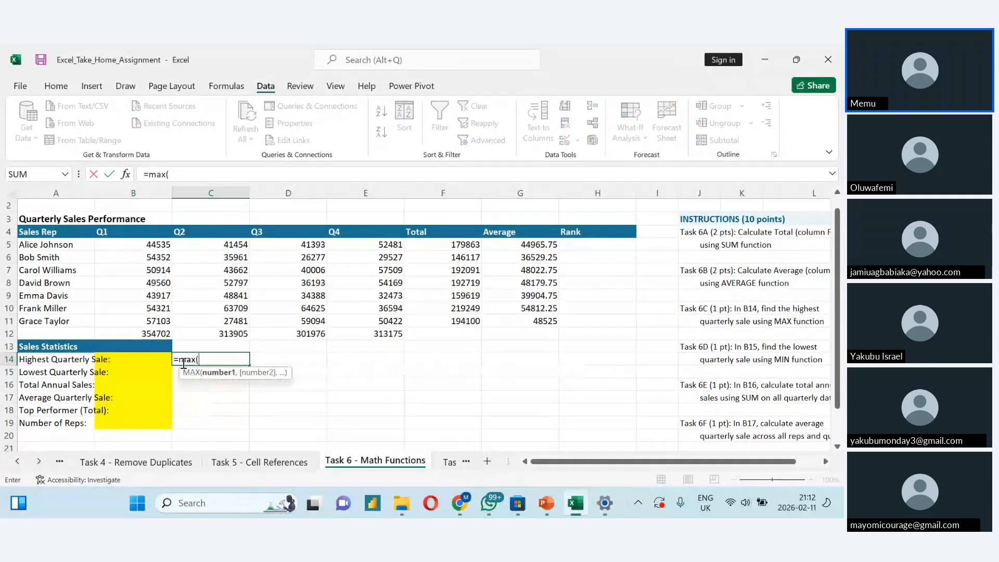
click(141, 245)
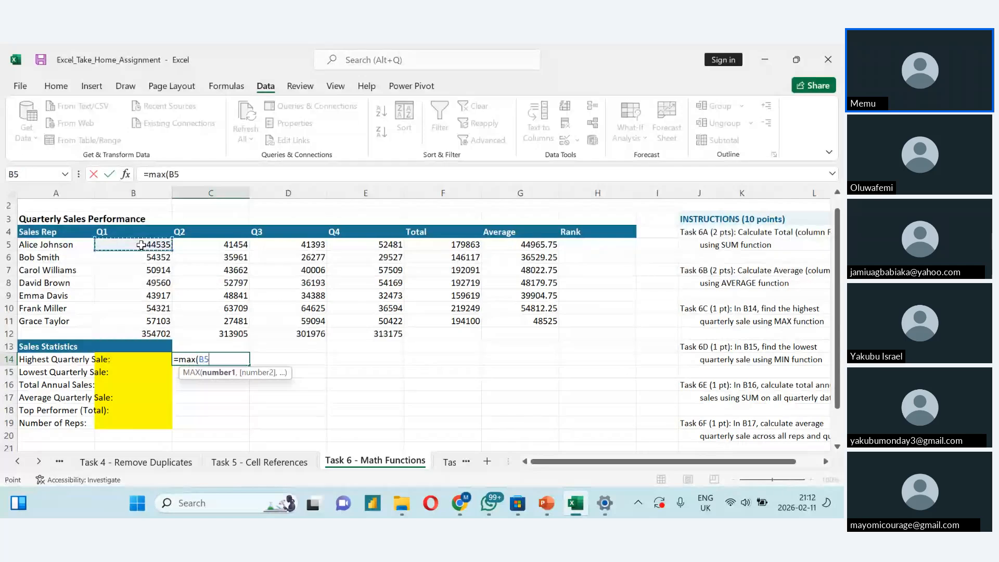
key(shift+Right)
key(shift+Right)
key(shift+Right)
key(shift+Down)
key(shift+Down)
key(shift+Down)
key(shift+Down)
key(shift+Down)
key(shift+Down)
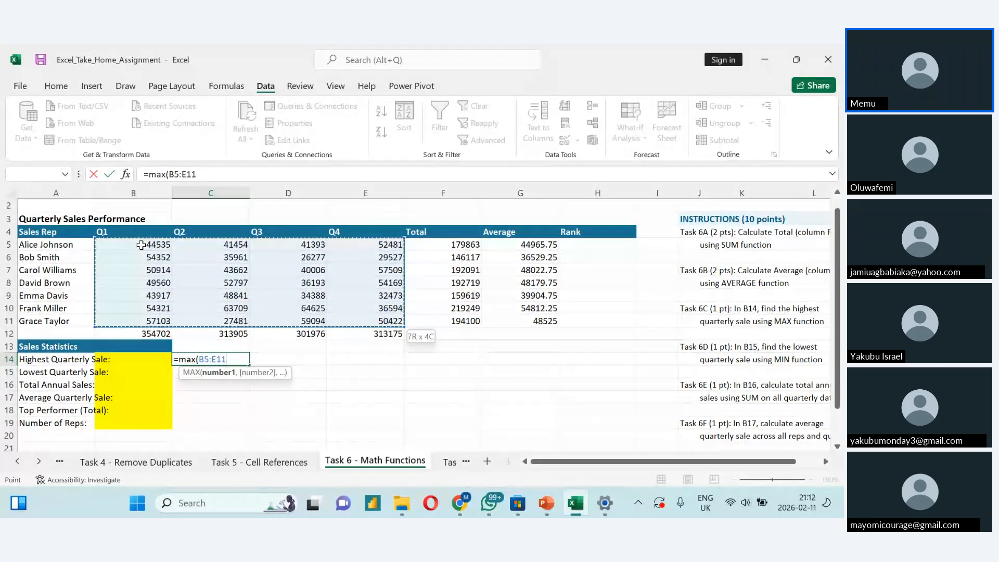
key(Escape)
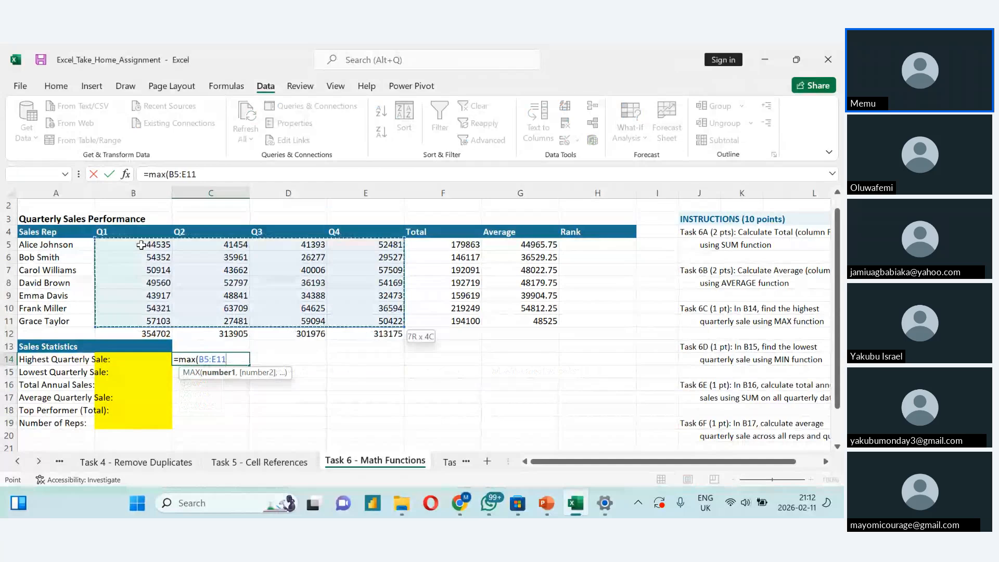
key(BackSpace)
- Complete the MAX formula in C14 with the quarterly totals in B12:E12 as its range
click(122, 330)
key(ctrl+shift+Right)
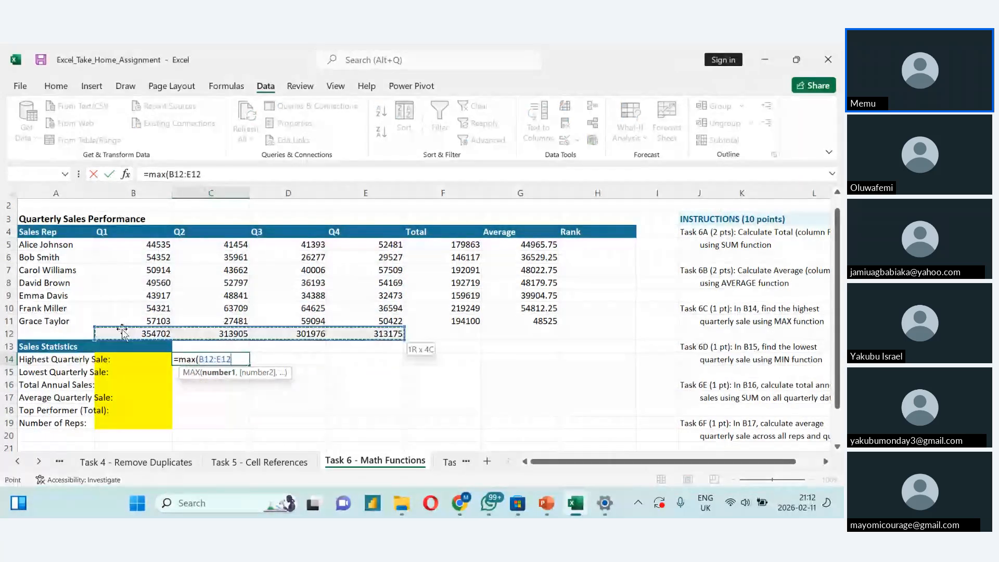
key(Return)
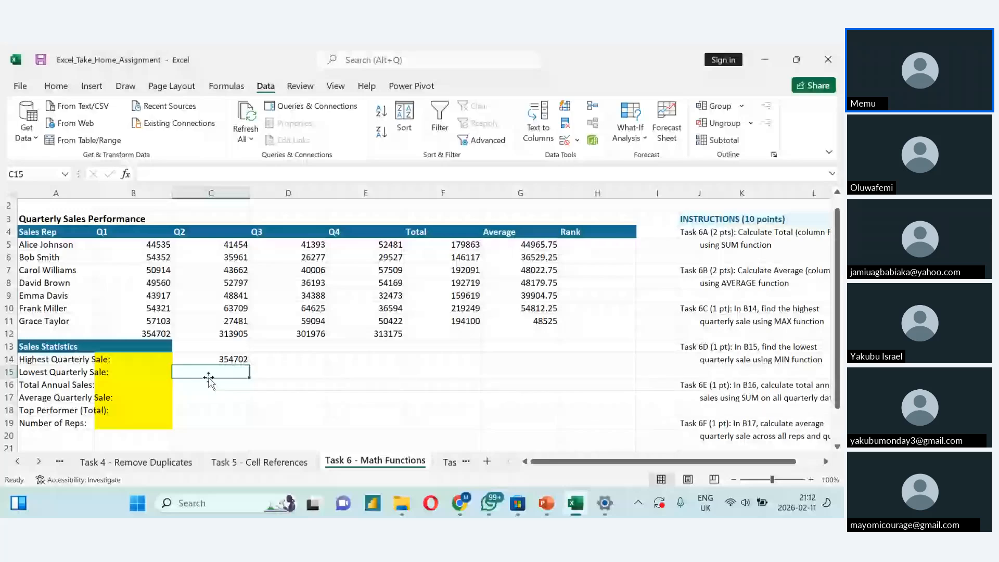
- Find the lowest quarterly sale in C15 with =MIN(B12:E12)
text(=m)
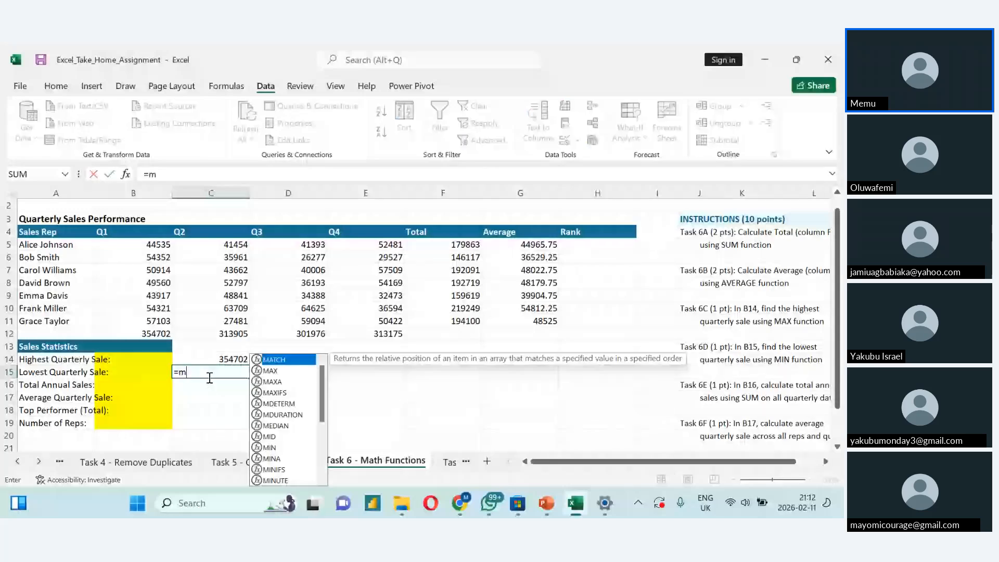
text(in)
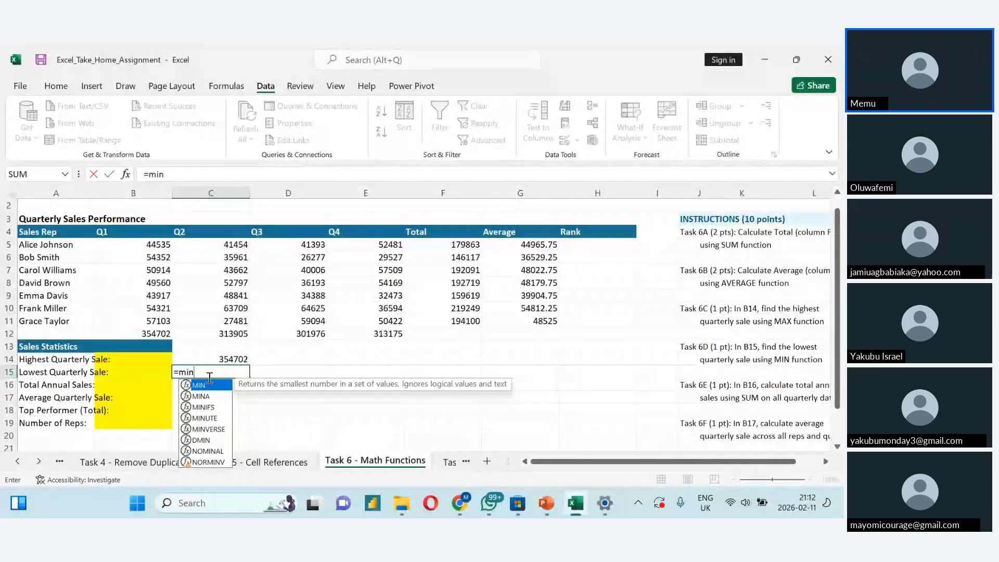
text(()
click(149, 333)
key(shift+Right)
key(shift+Right)
key(shift+Right)
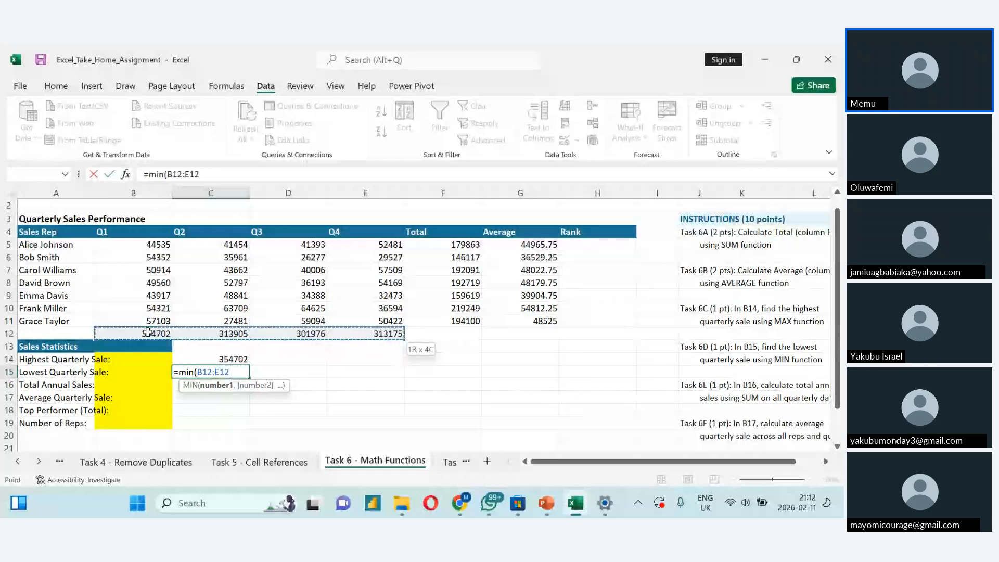
key(Return)
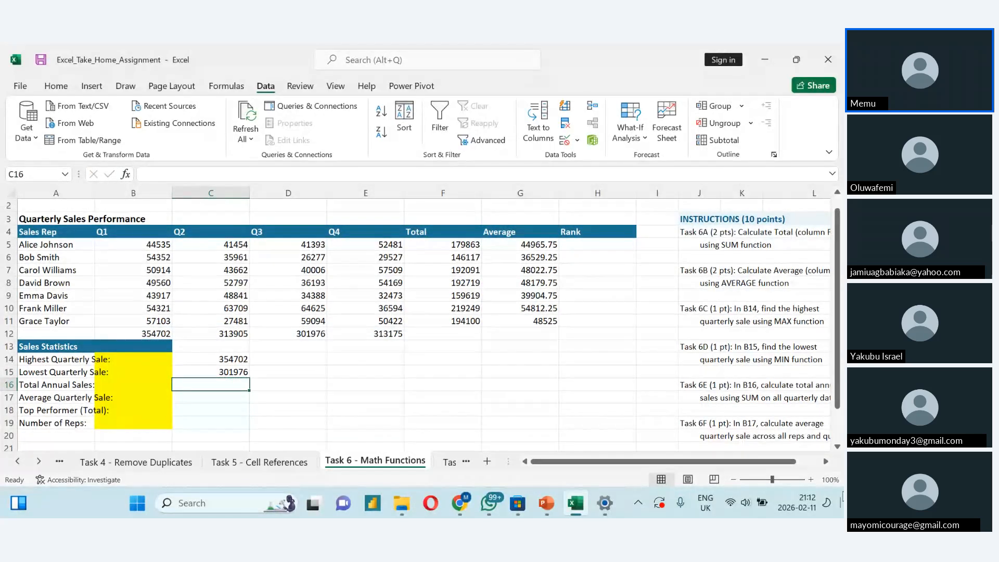
- Check the Task 6E instruction and calculate the total annual sales in C16 with =SUM(B12:E12)
click(756, 462)
drag(756, 460, 758, 462)
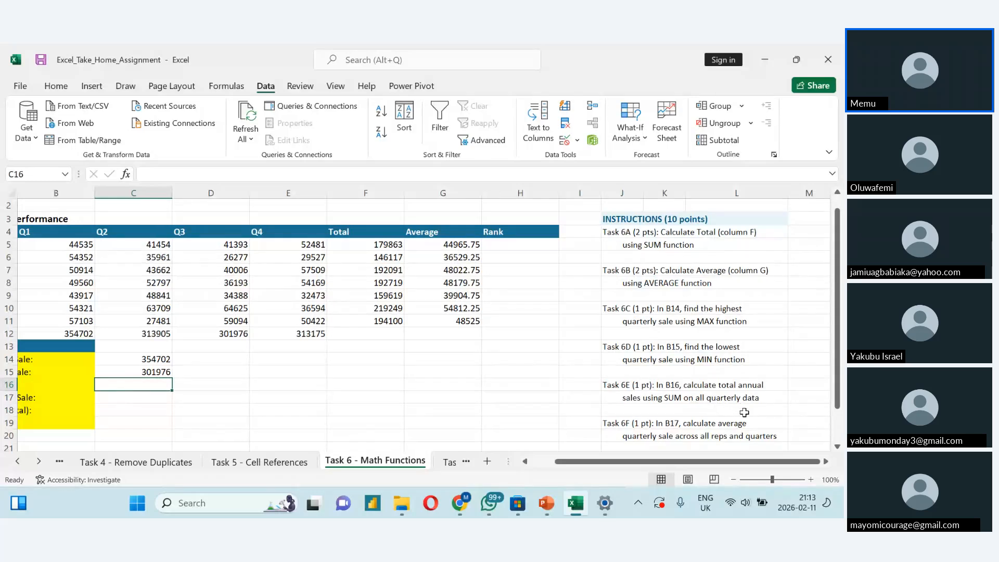
scroll(744, 414, down, 1)
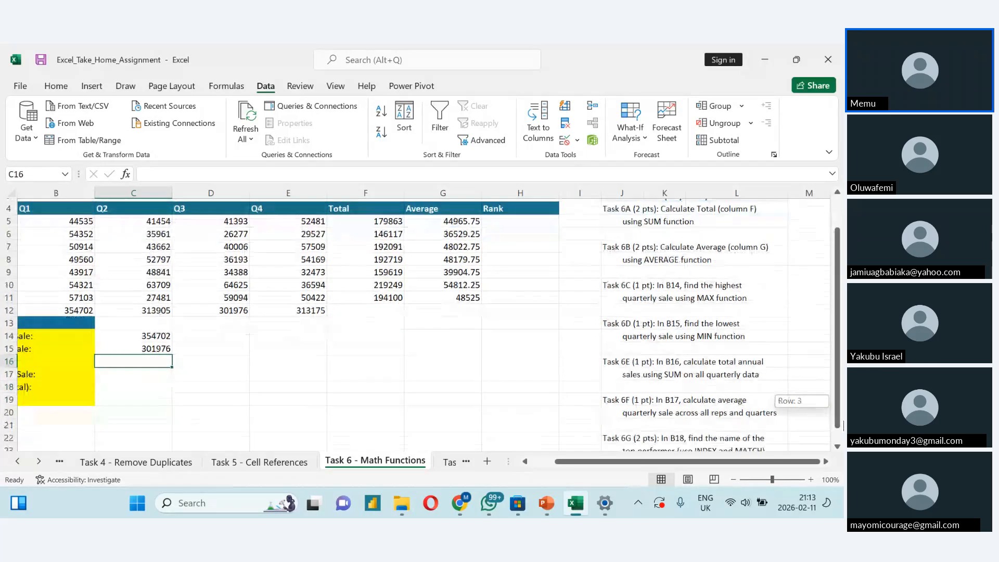
drag(709, 465, 677, 465)
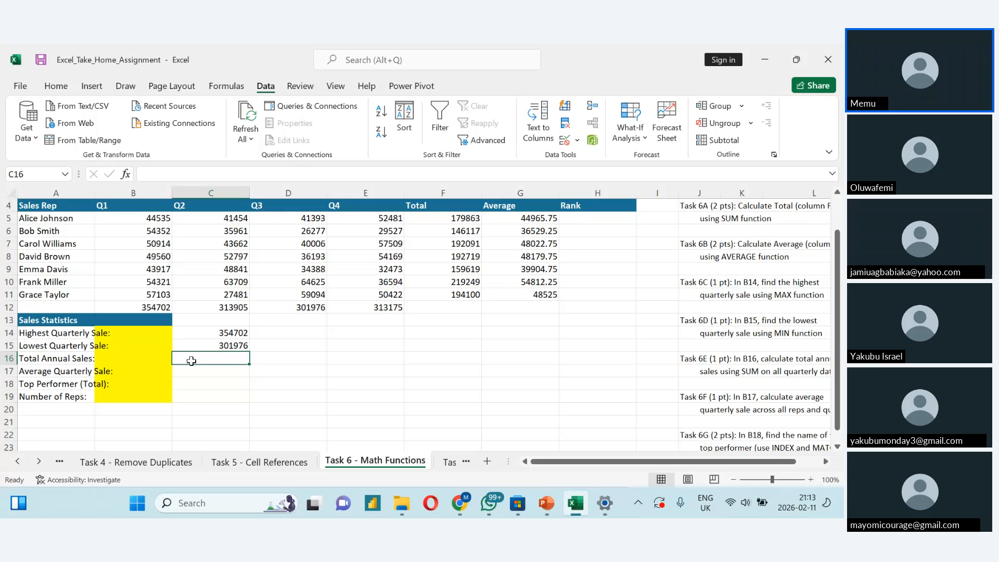
text(=)
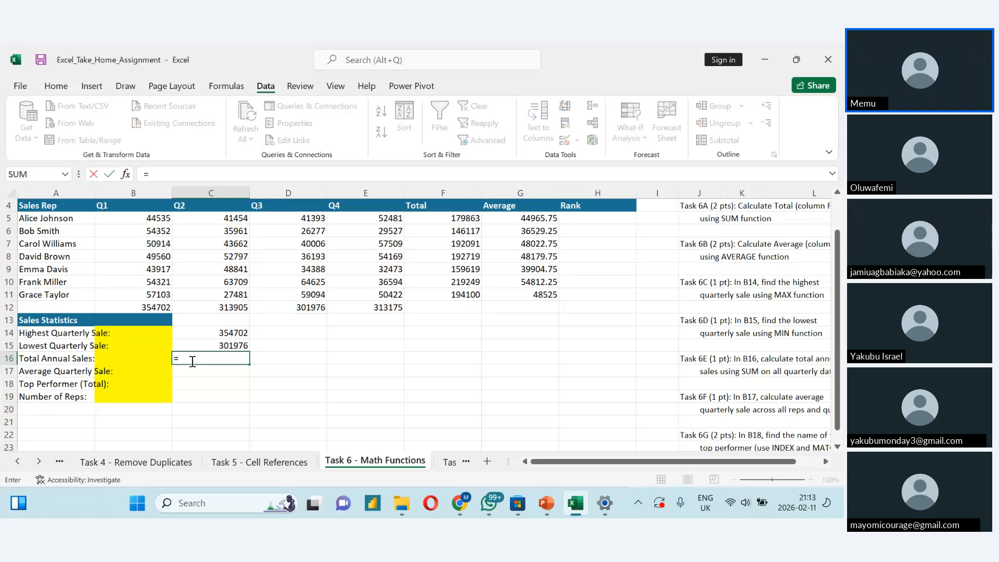
text(sum)
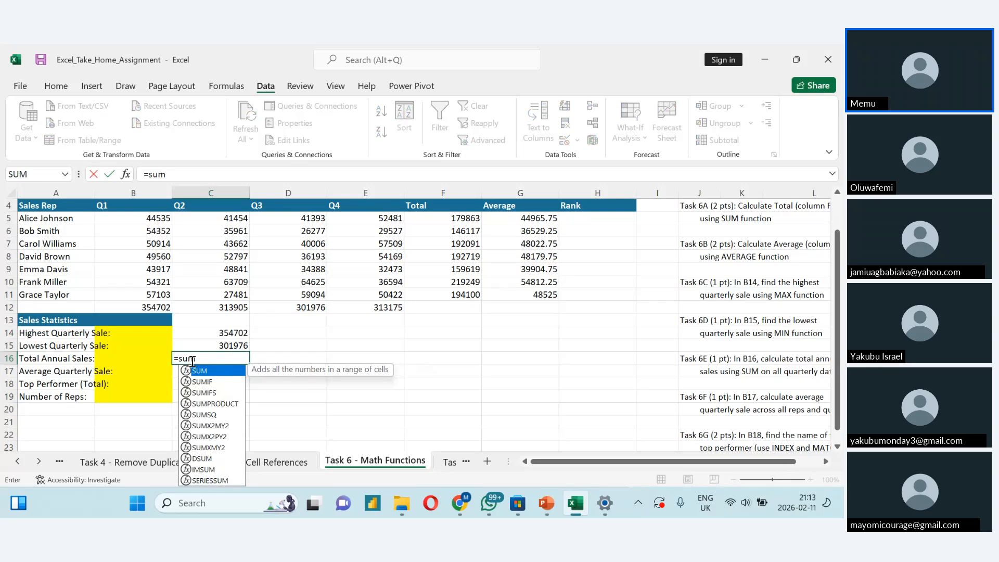
key(Tab)
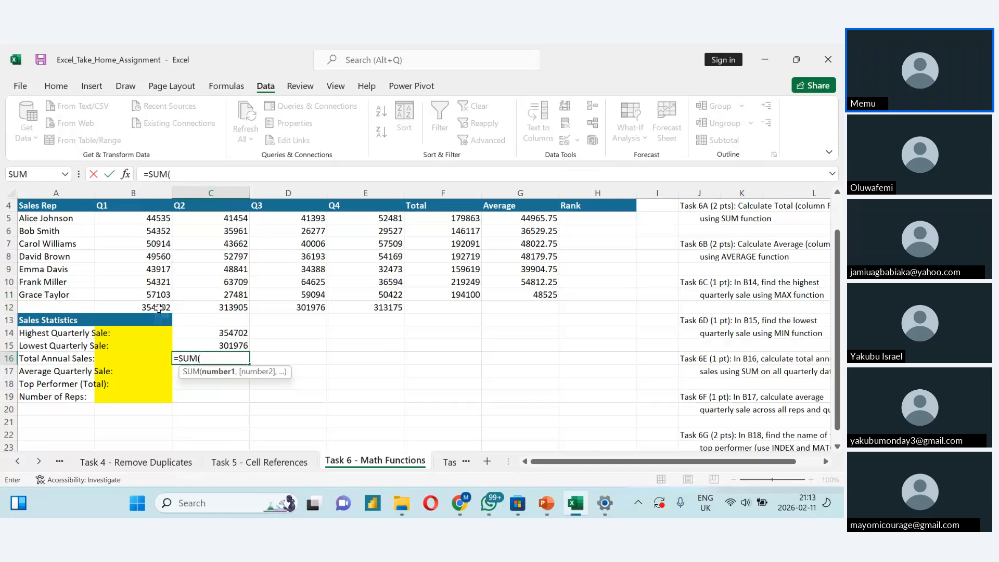
drag(159, 307, 400, 309)
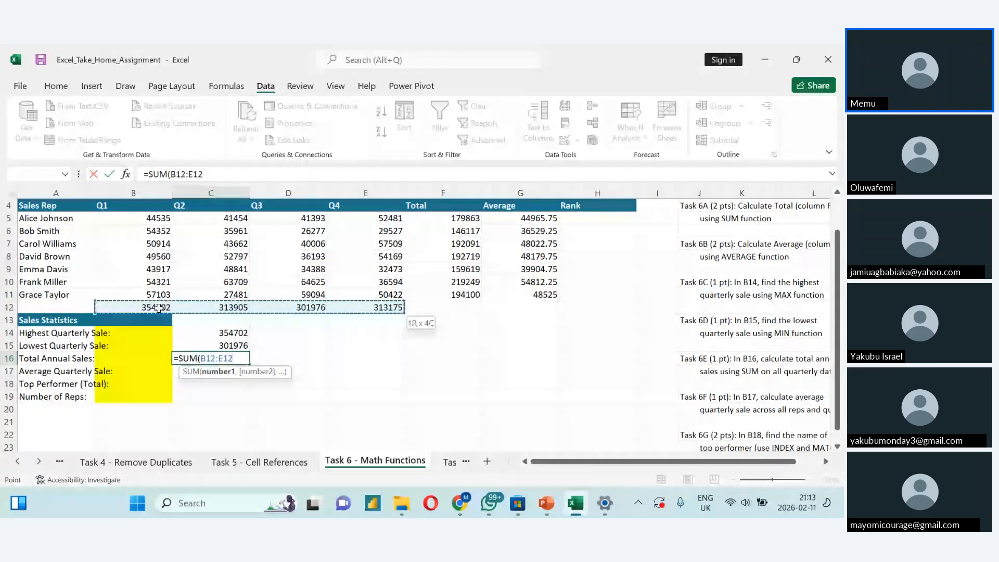
text())
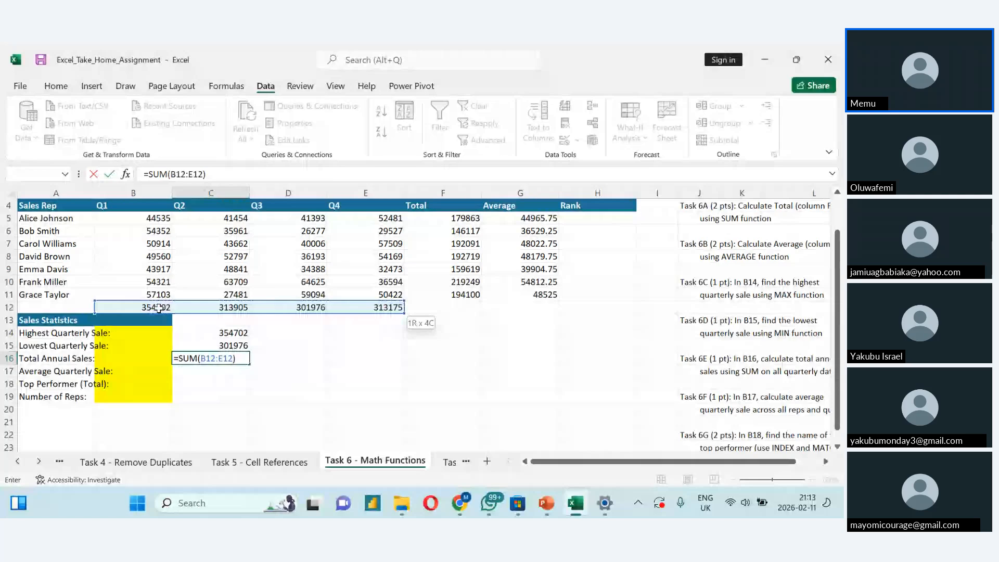
key(Return)
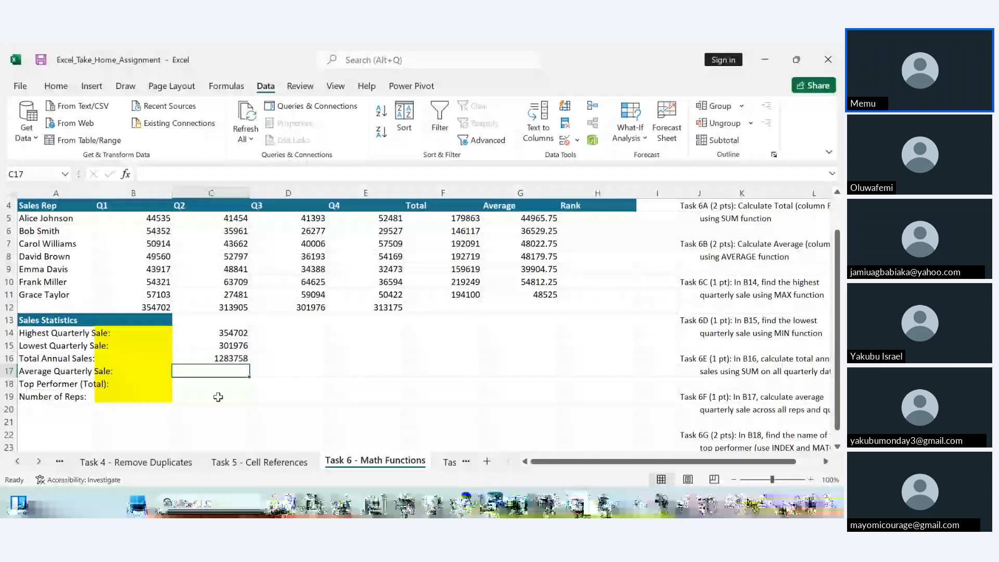
scroll(218, 397, down, 1)
scroll(218, 397, right, 1)
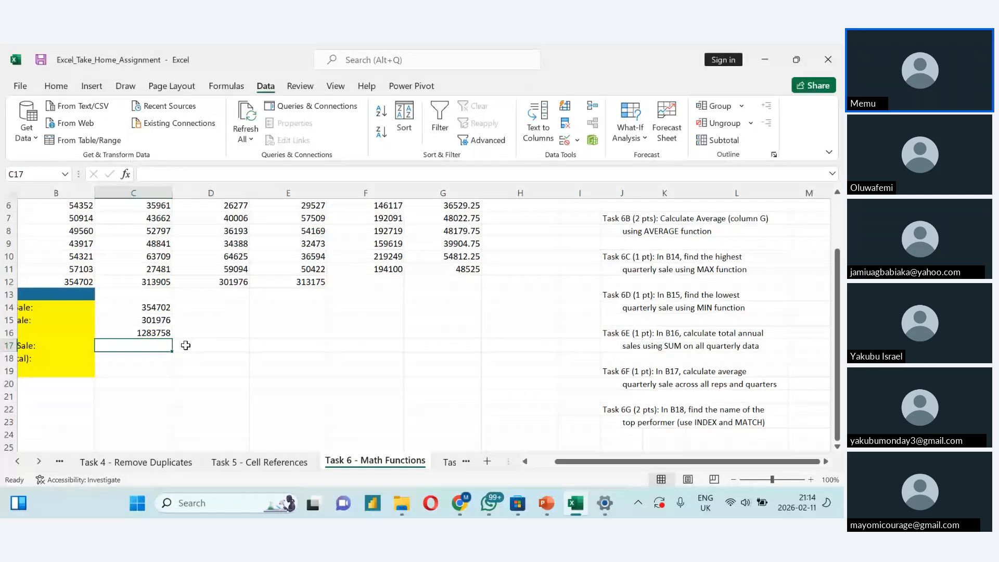
text(=)
scroll(186, 345, left, 1)
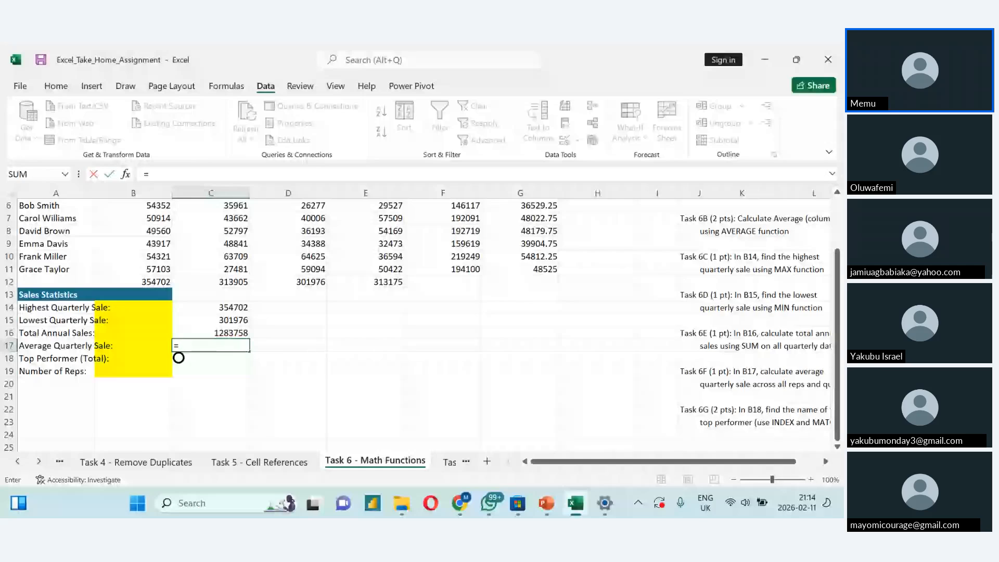
text(Ave)
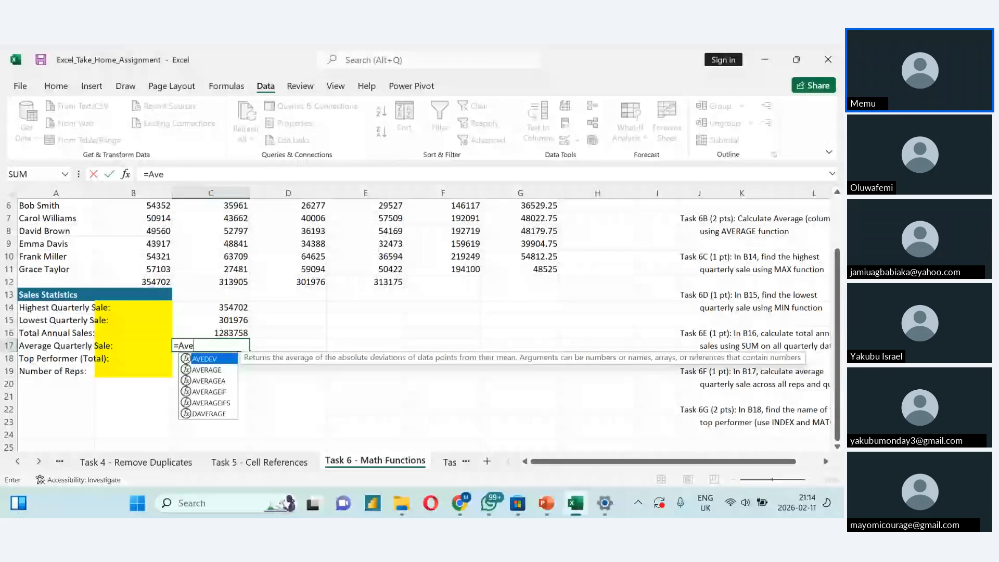
key(Tab)
click(187, 346)
key(BackSpace)
key(BackSpace)
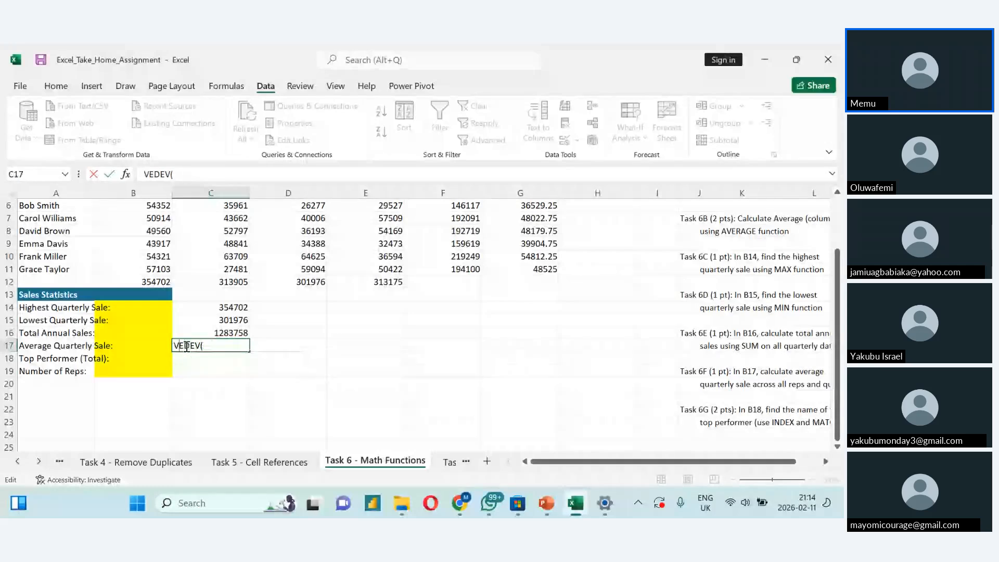
key(Delete)
key(Delete)
key(Delete)
key(Delete)
key(Delete)
key(Delete)
- Calculate the average quarterly sale in C17 with =AVERAGE(B12:E12)
text(=Ave)
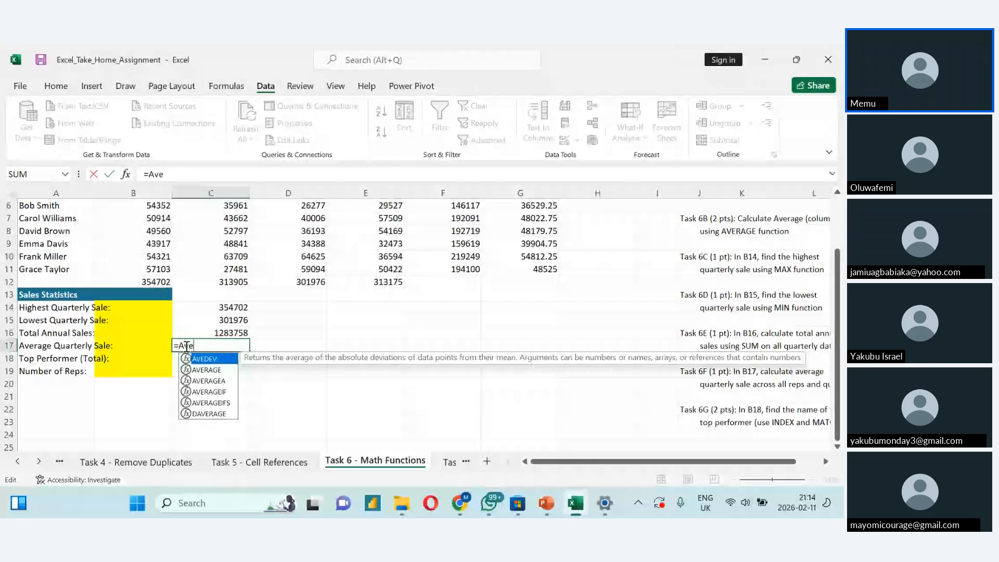
text(rage)
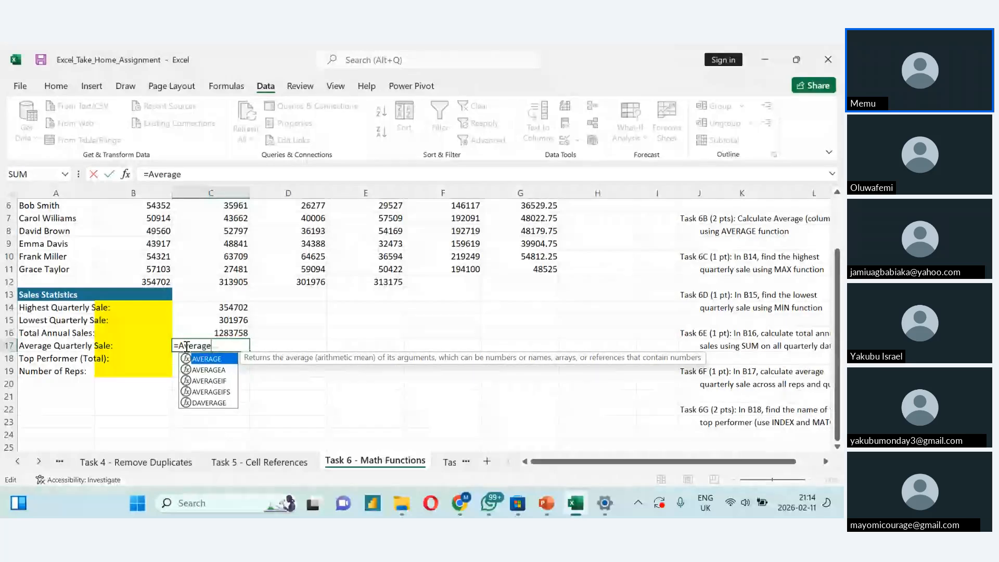
text(()
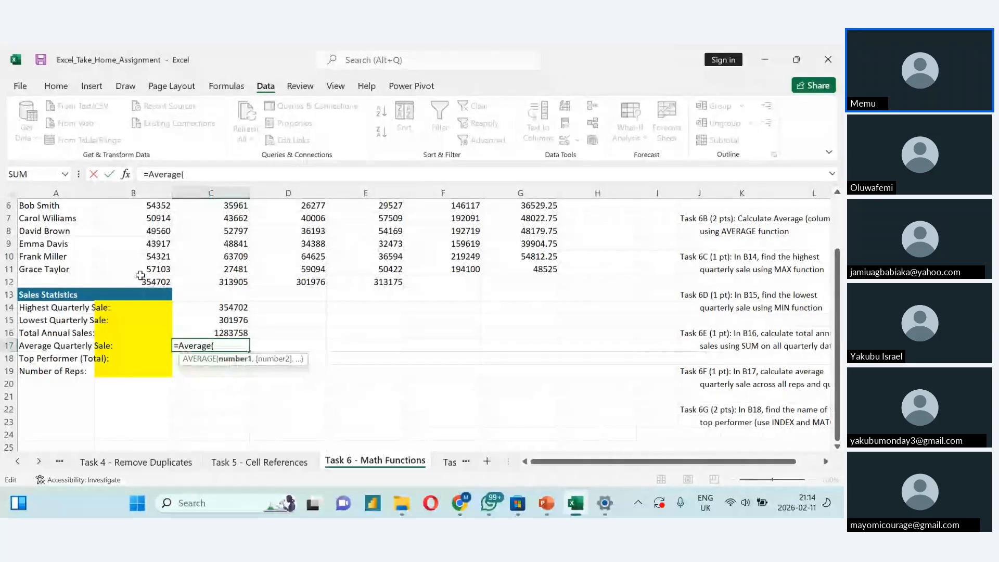
drag(142, 282, 386, 283)
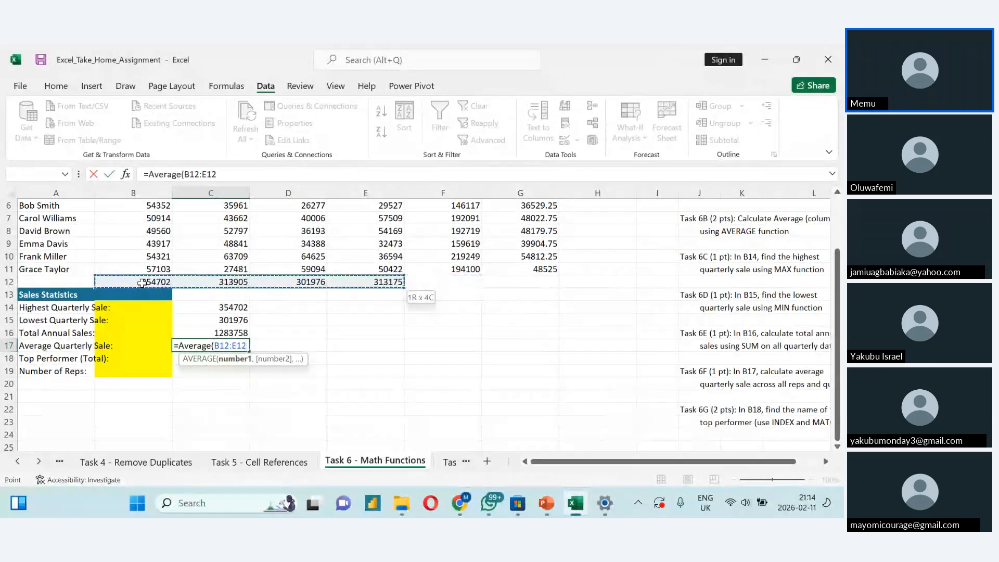
key(Return)
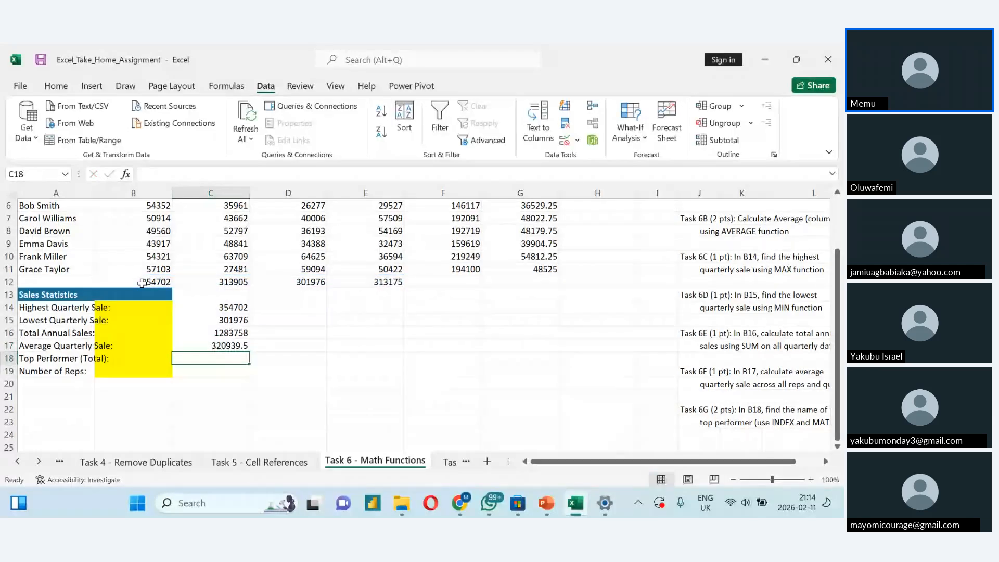
- Read the Task 6G instruction for the top performer and look over the sales table and its Rank column
scroll(142, 283, down, 2)
scroll(142, 283, right, 2)
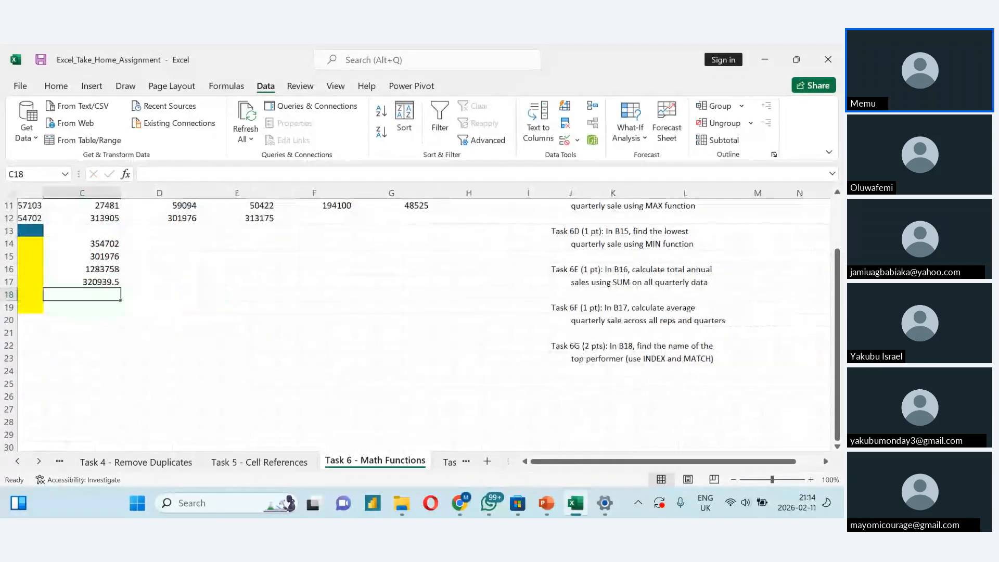
scroll(142, 282, left, 1)
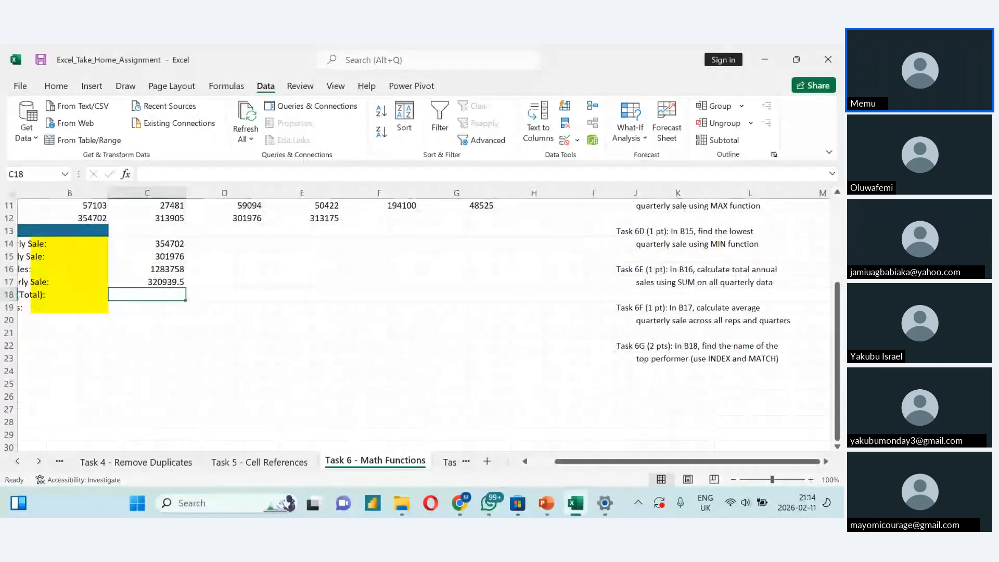
scroll(423, 318, right, 1)
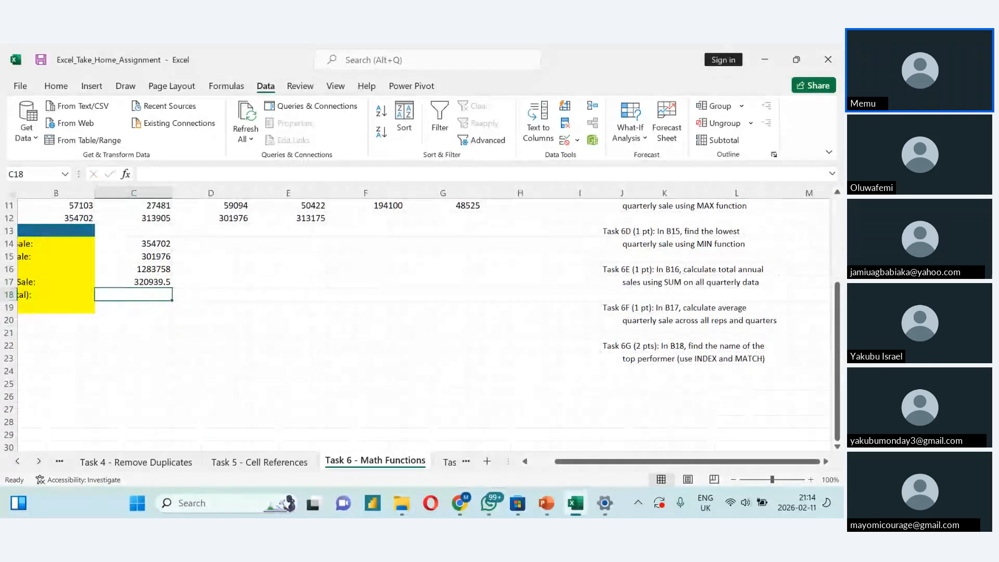
scroll(423, 318, left, 1)
scroll(423, 318, left, 2)
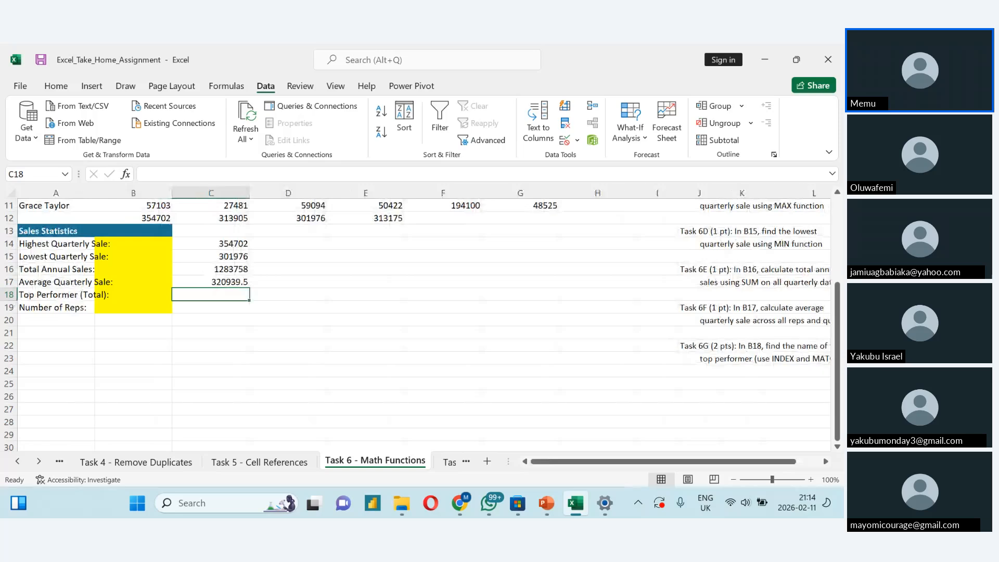
scroll(423, 318, up, 3)
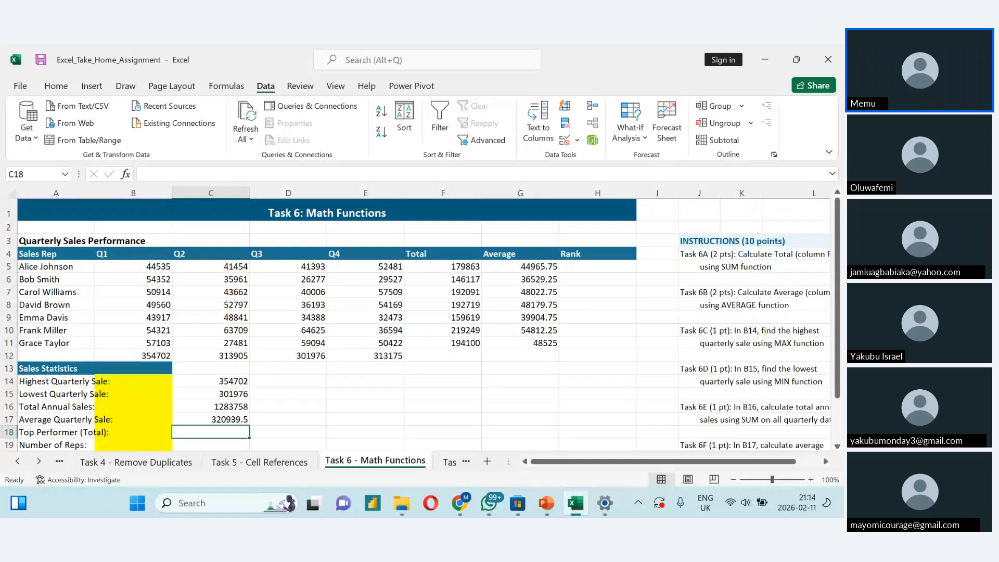
click(606, 292)
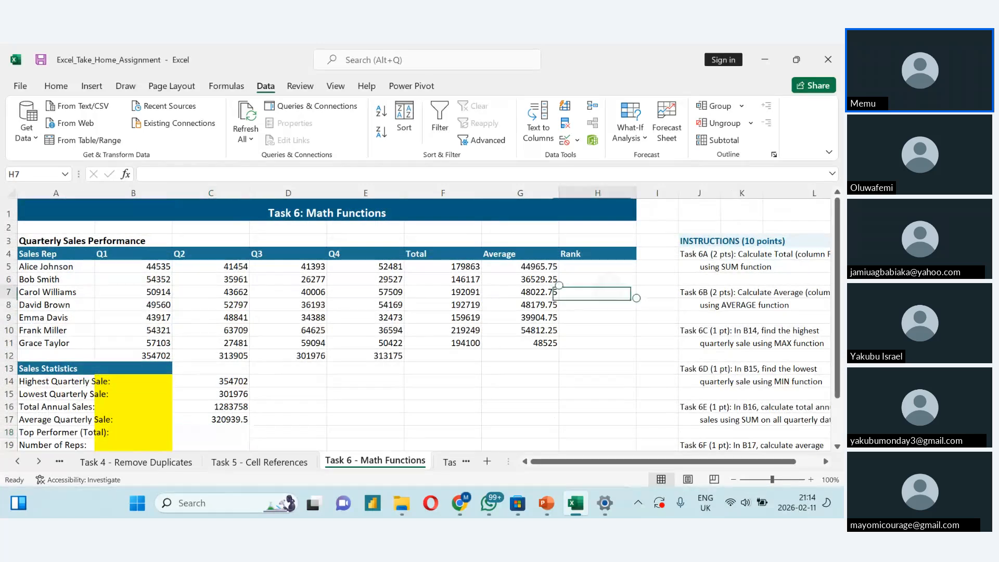
- Recheck the Task 6G instruction and look through the Task 7, Task 8 and Task 9 sheets
scroll(416, 322, down, 3)
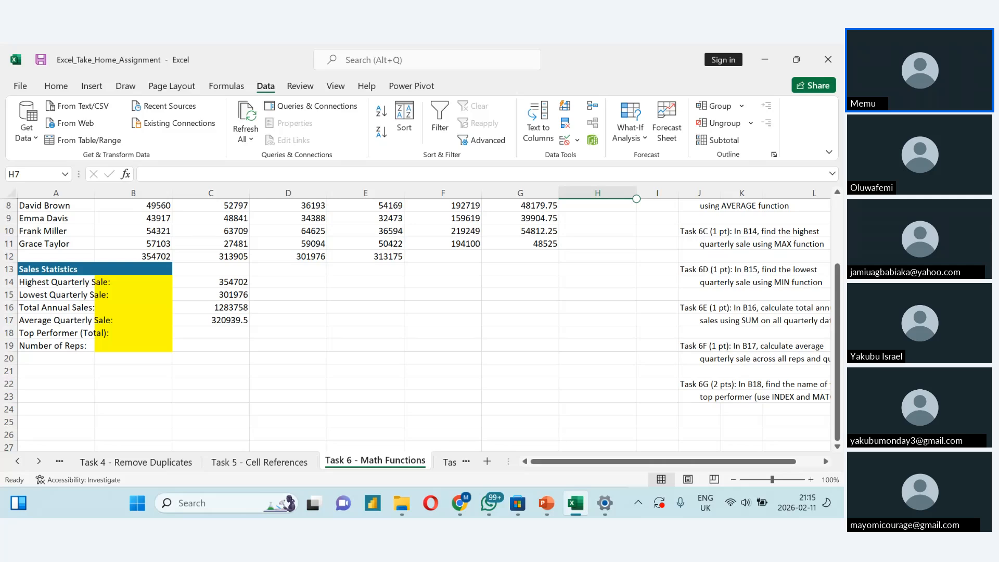
scroll(416, 317, up, 2)
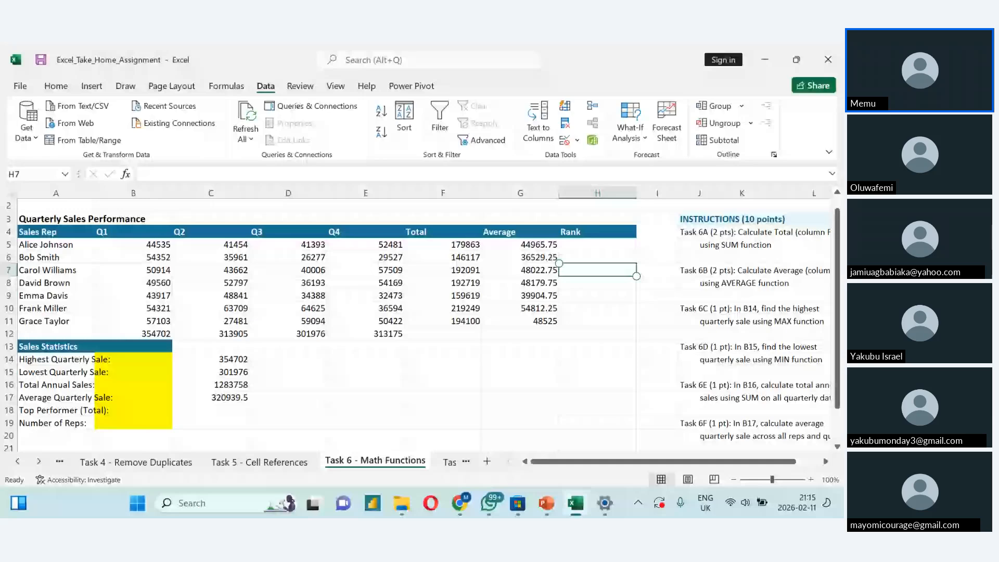
click(449, 461)
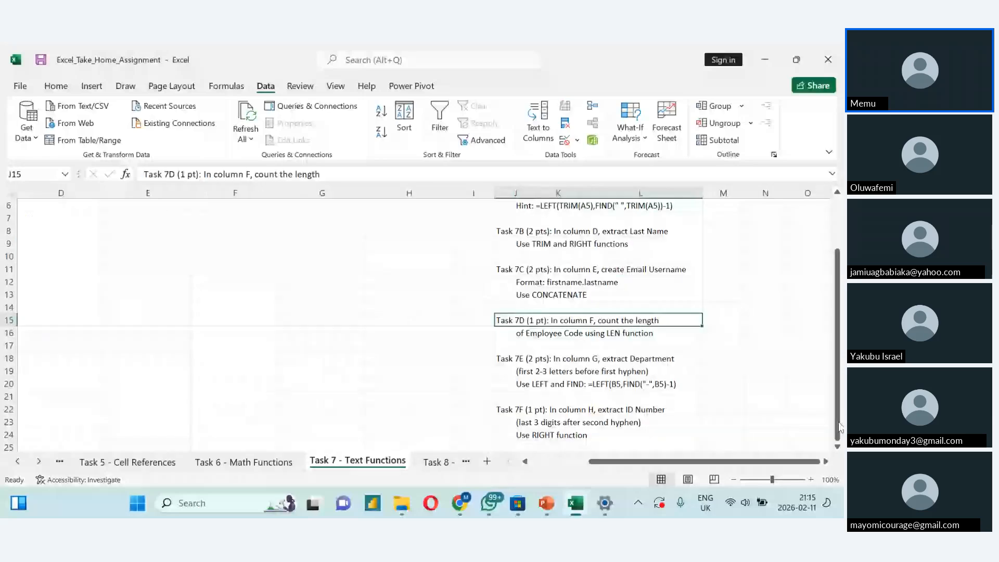
drag(839, 428, 830, 377)
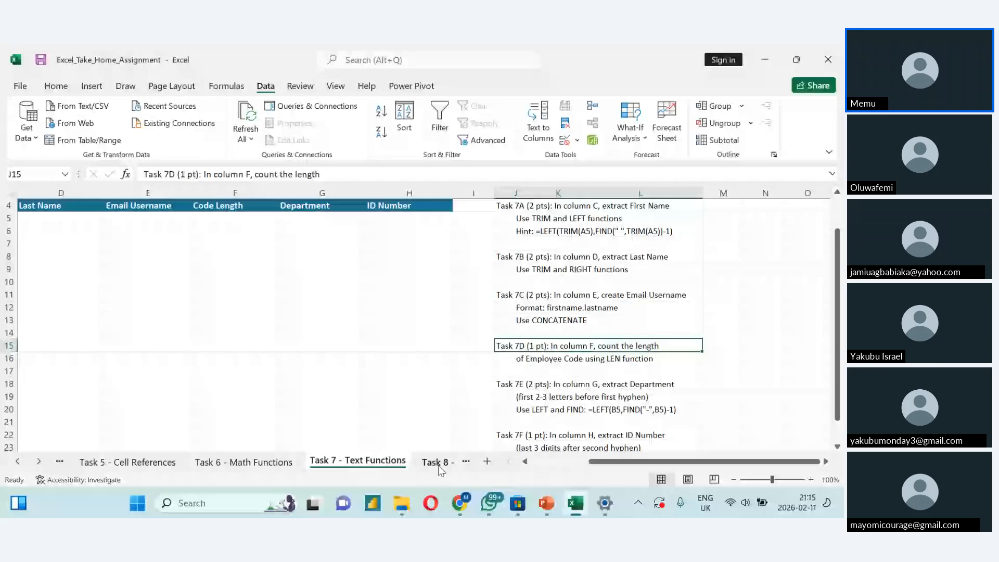
click(436, 463)
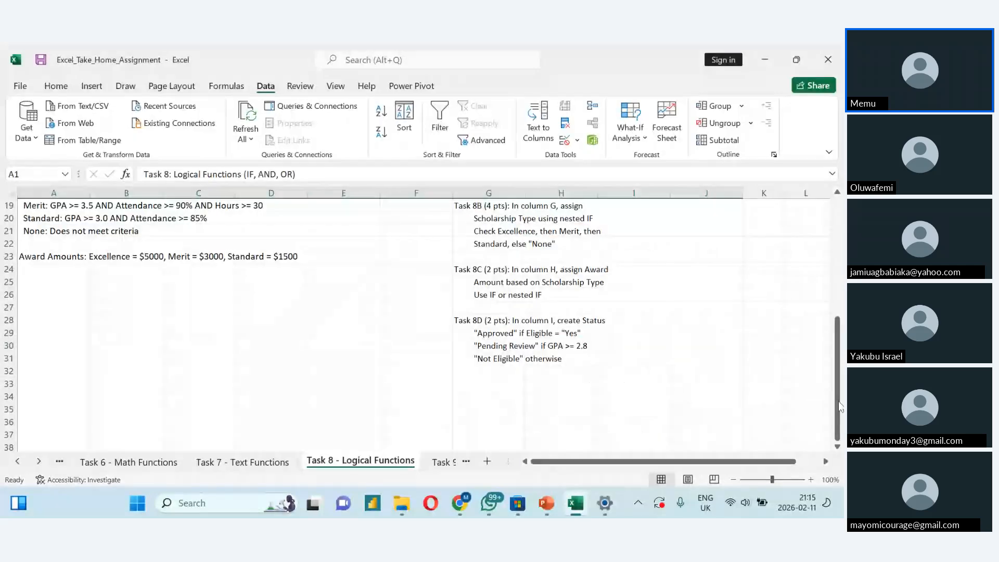
click(446, 462)
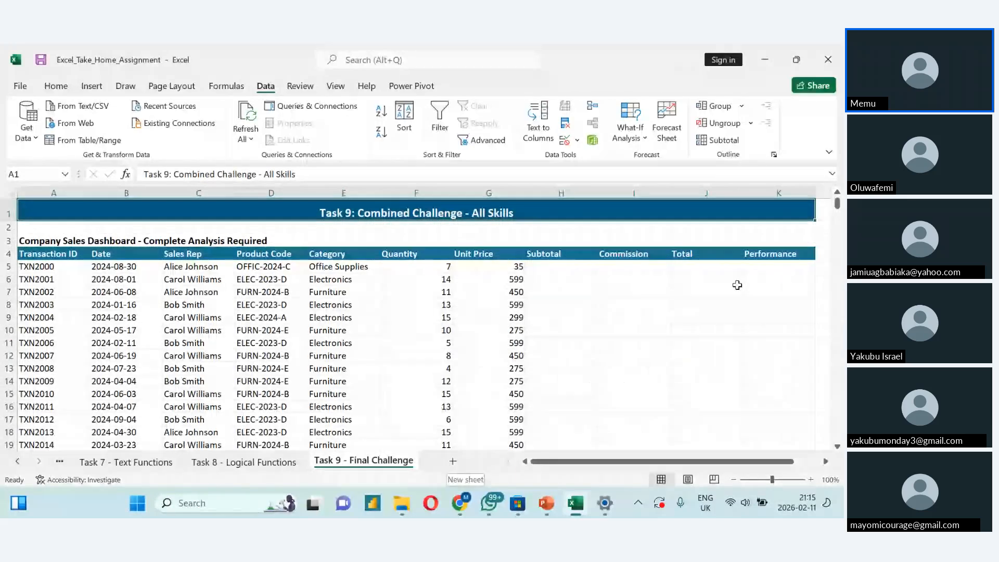
mouse_move(839, 229)
mouse_down()
mouse_move(838, 296)
mouse_move(833, 227)
mouse_up()
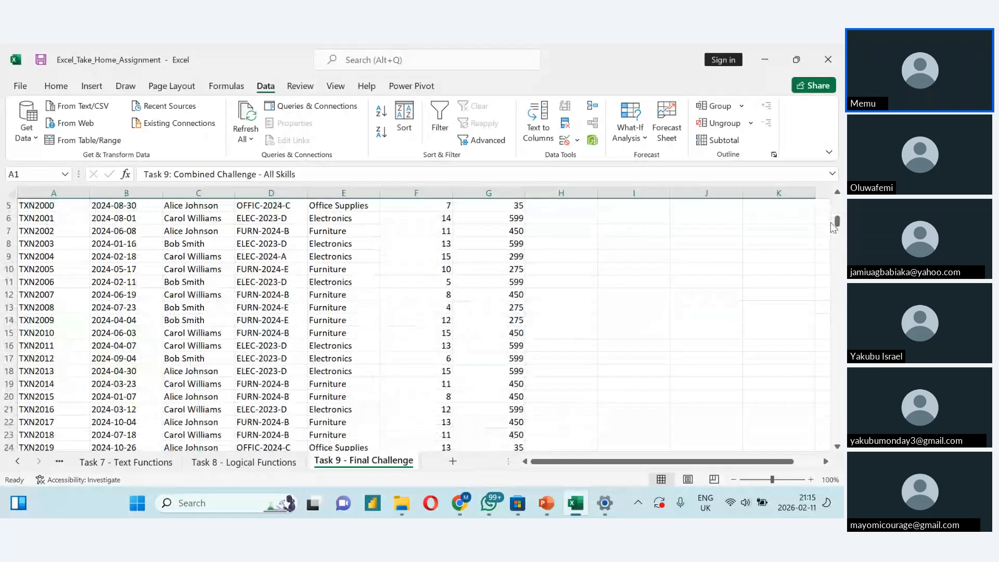
scroll(832, 228, up, 1)
- Return to the Task 8 - Logical Functions sheet and read its student table, eligibility criteria, award amounts and instructions
click(244, 462)
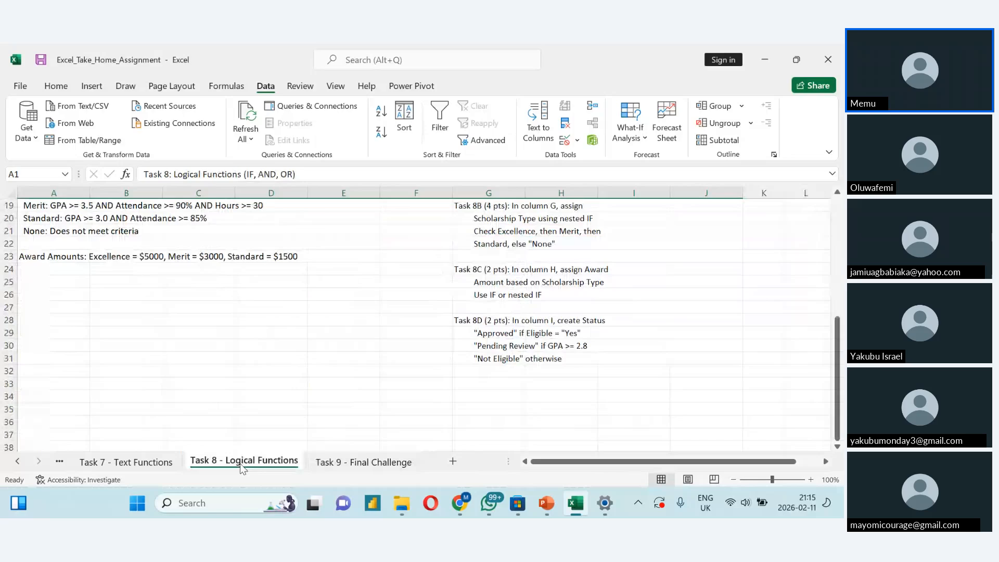
drag(837, 381, 836, 251)
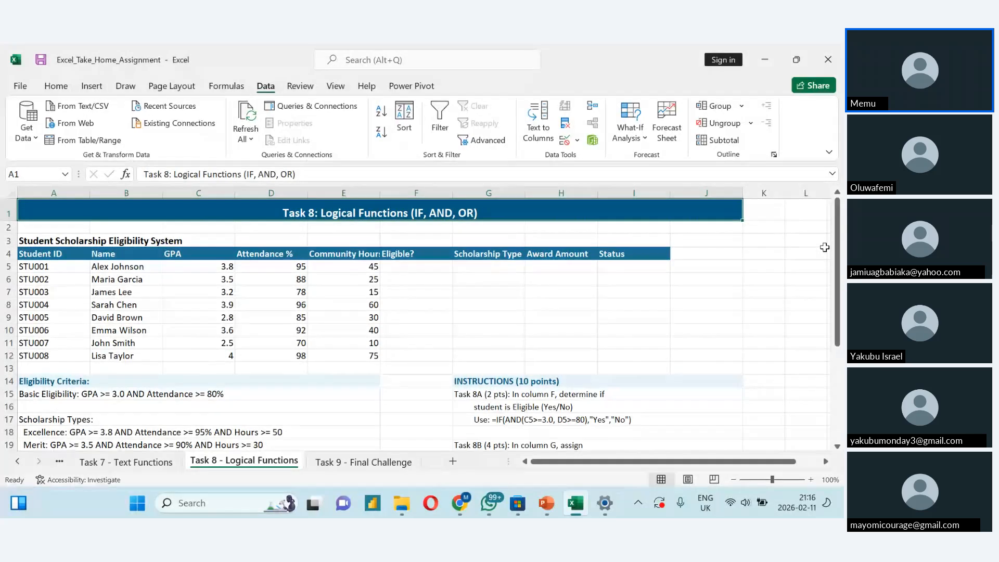
scroll(824, 247, down, 1)
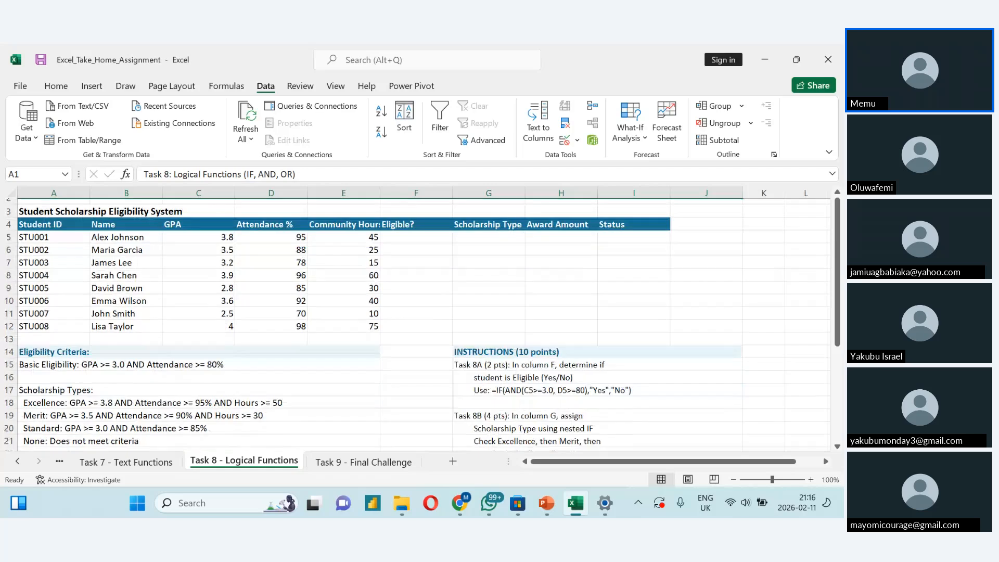
scroll(417, 323, down, 1)
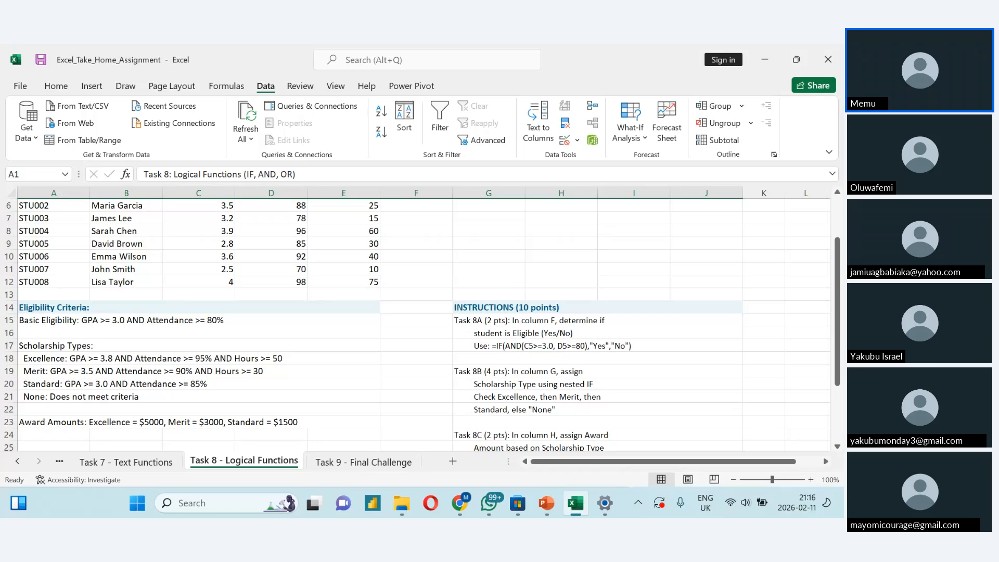
scroll(416, 323, up, 1)
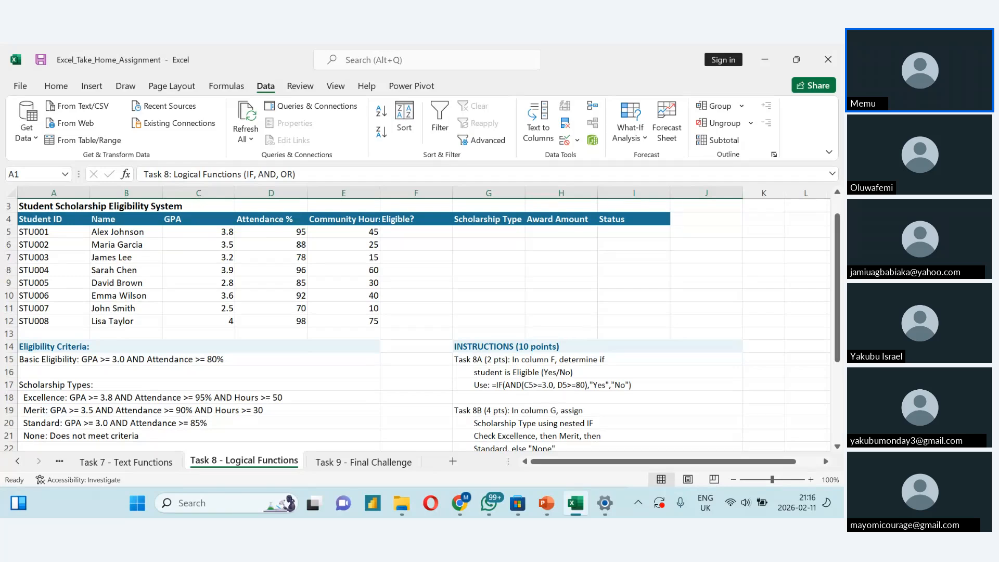
scroll(416, 323, up, 1)
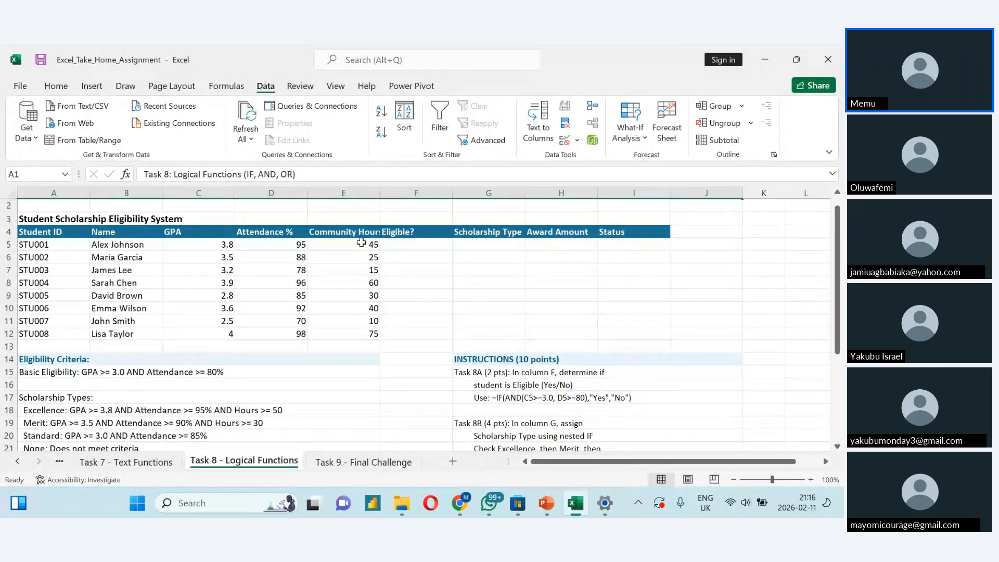
- Enter the Task 8A formula =IF(AND(C5>=3.0, D5>=80),"Yes","No") from the instructions into F5 of the Eligible? column
click(395, 245)
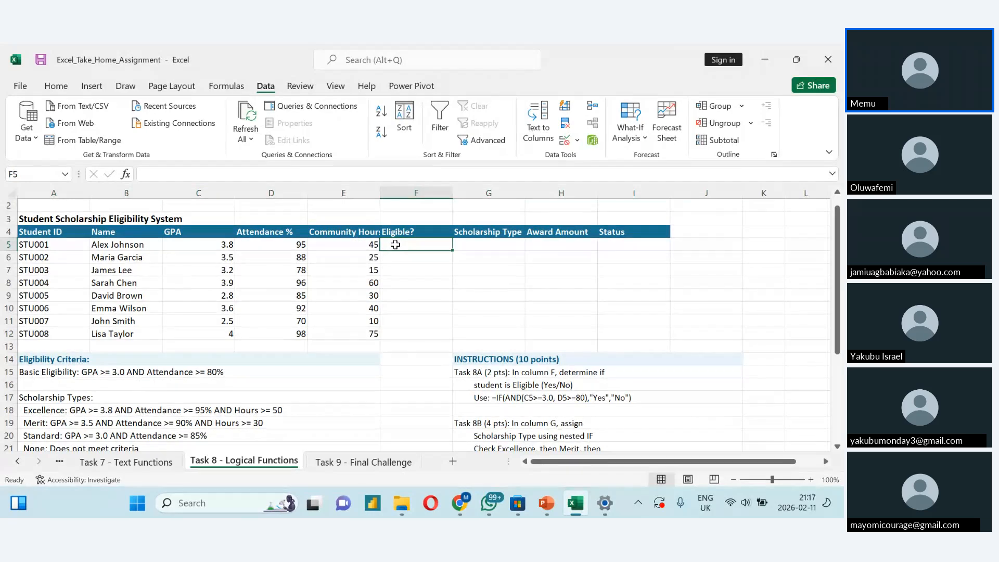
click(635, 402)
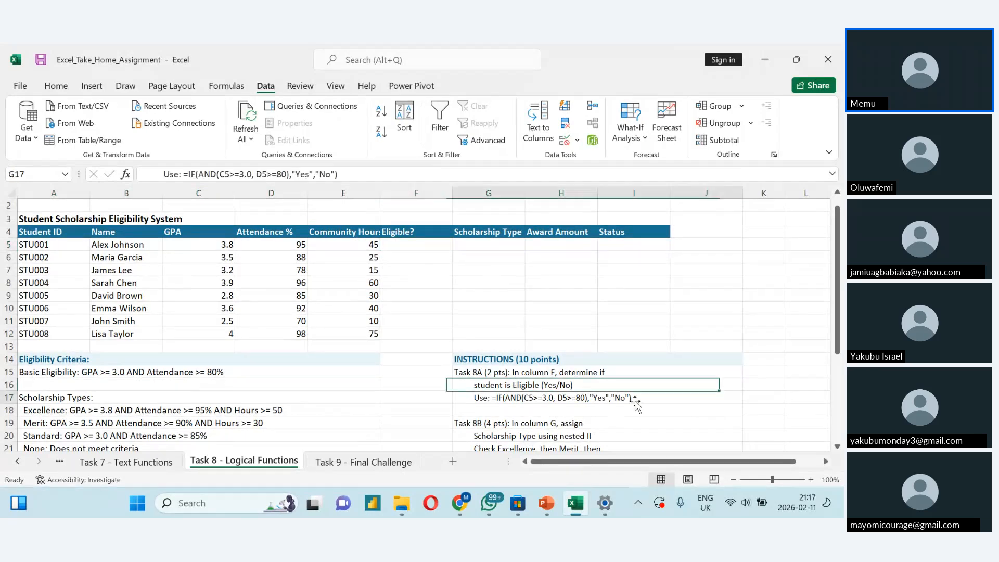
key(ctrl+c)
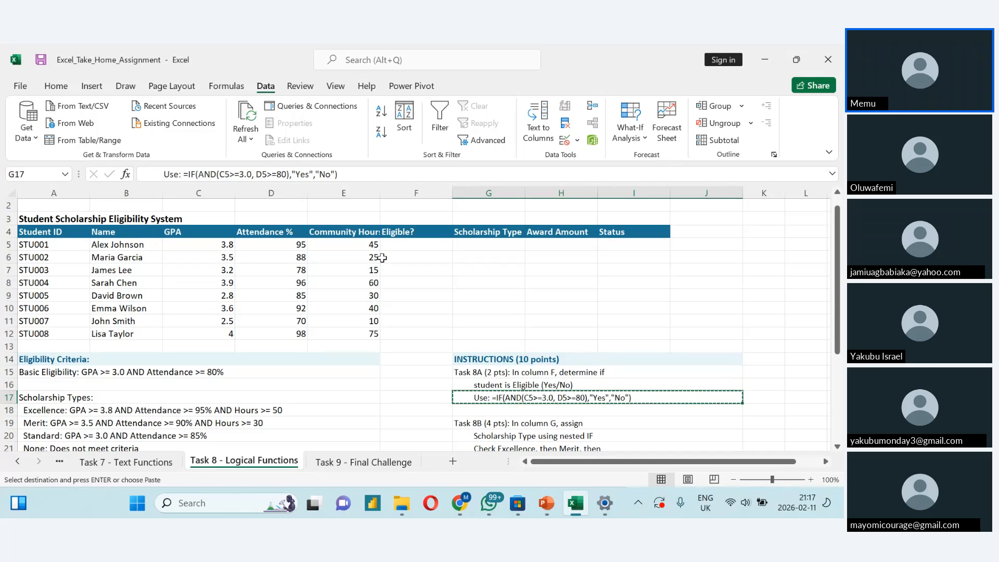
click(393, 245)
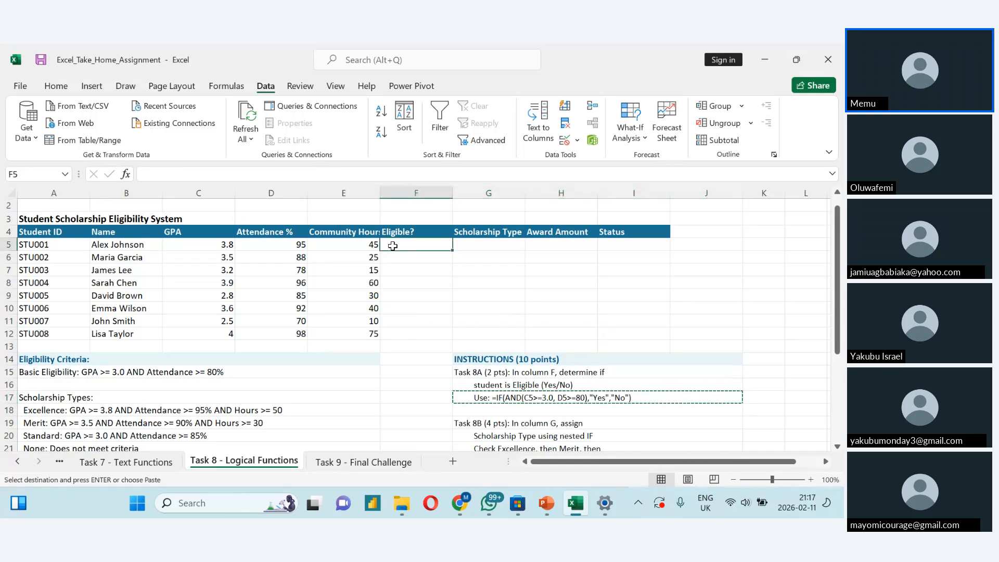
double_click(393, 246)
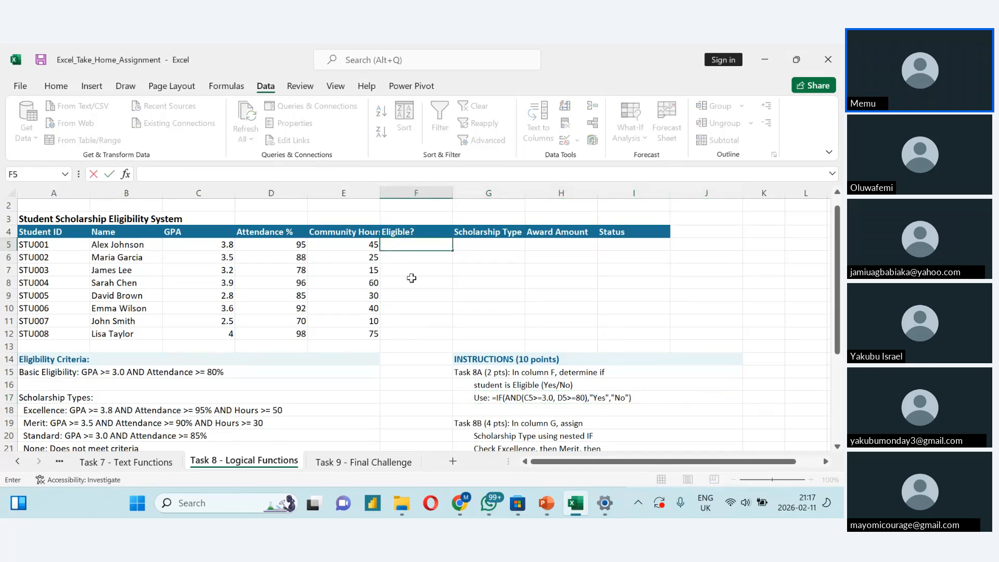
double_click(468, 396)
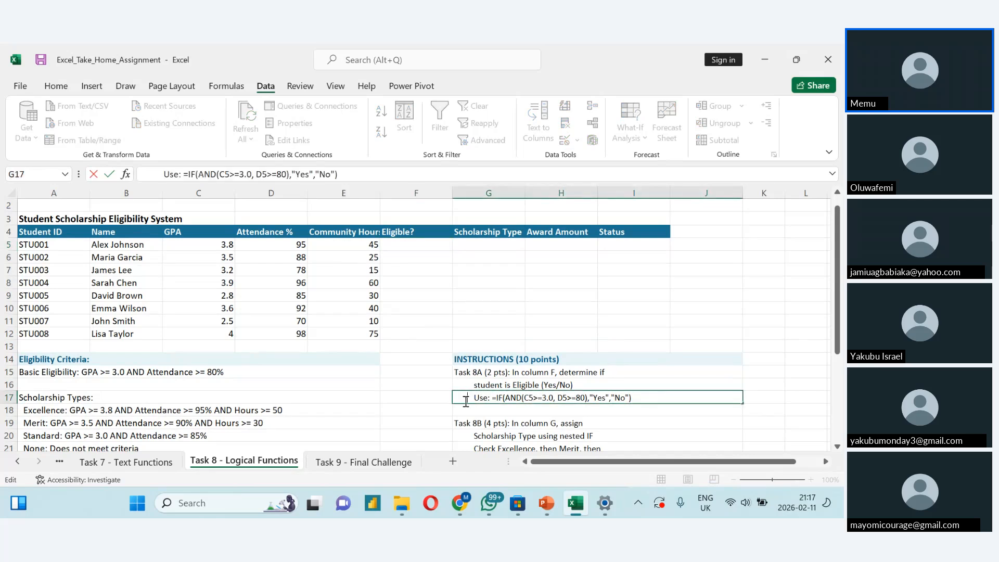
key(shift+Right)
key(shift+Right)
key(shift+Right)
key(shift+Right)
key(shift+Right)
key(shift+Right)
key(shift+Right)
key(shift+Right)
key(shift+Right)
key(shift+Right)
key(shift+Right)
key(shift+Right)
key(shift+Right)
key(shift+Right)
key(shift+Right)
key(shift+Right)
key(shift+Right)
key(shift+Right)
key(shift+Right)
key(shift+Right)
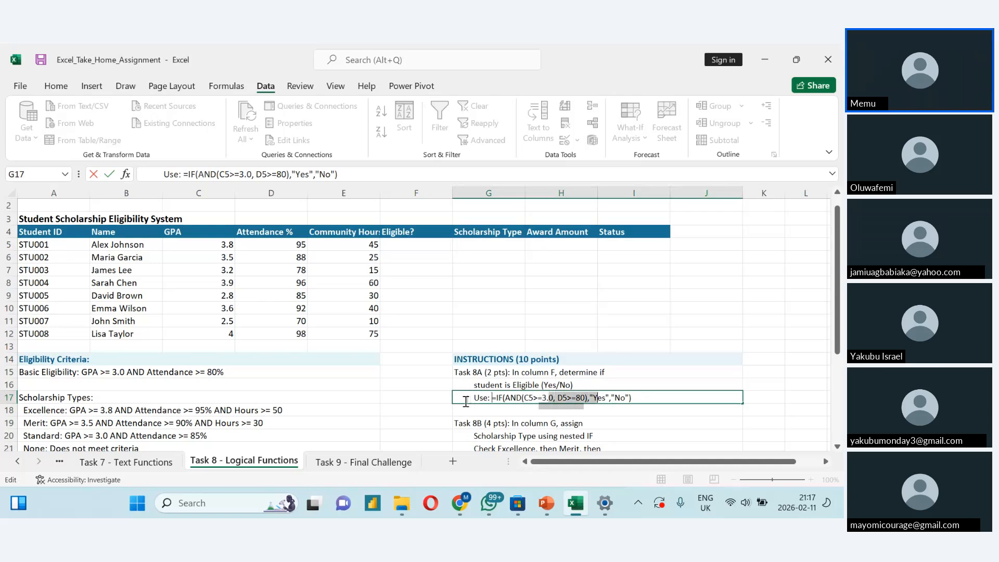
click(388, 247)
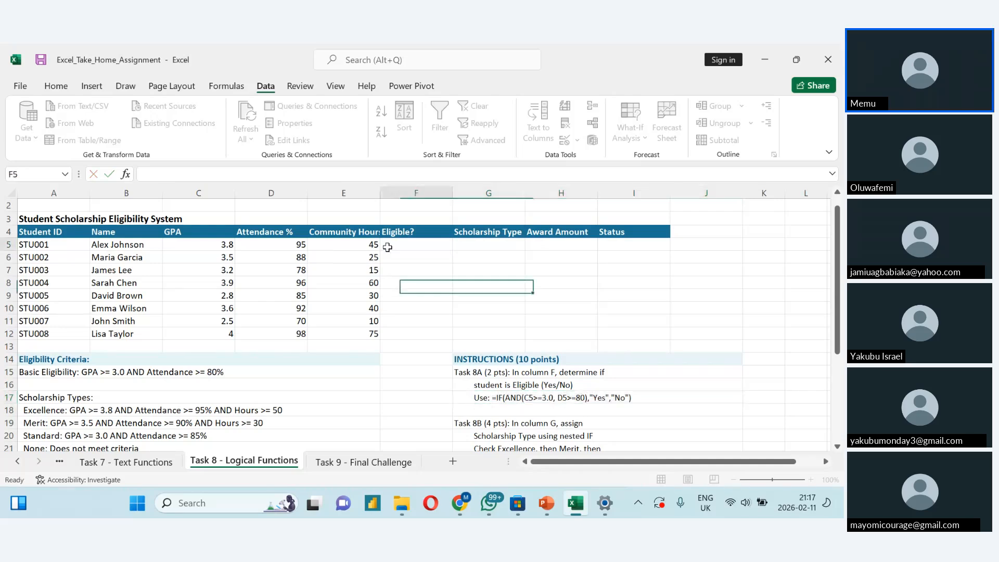
key(ctrl+v)
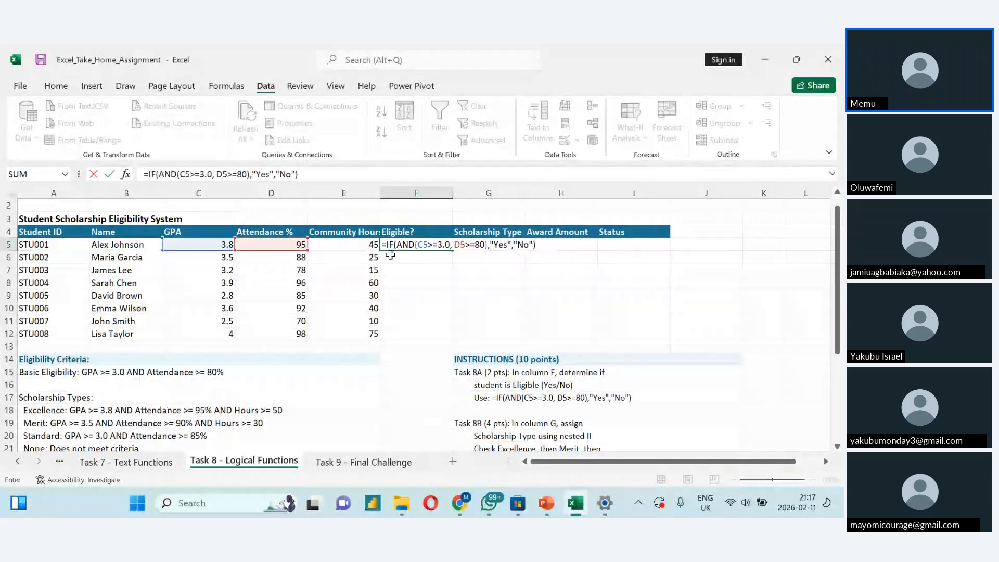
key(Left)
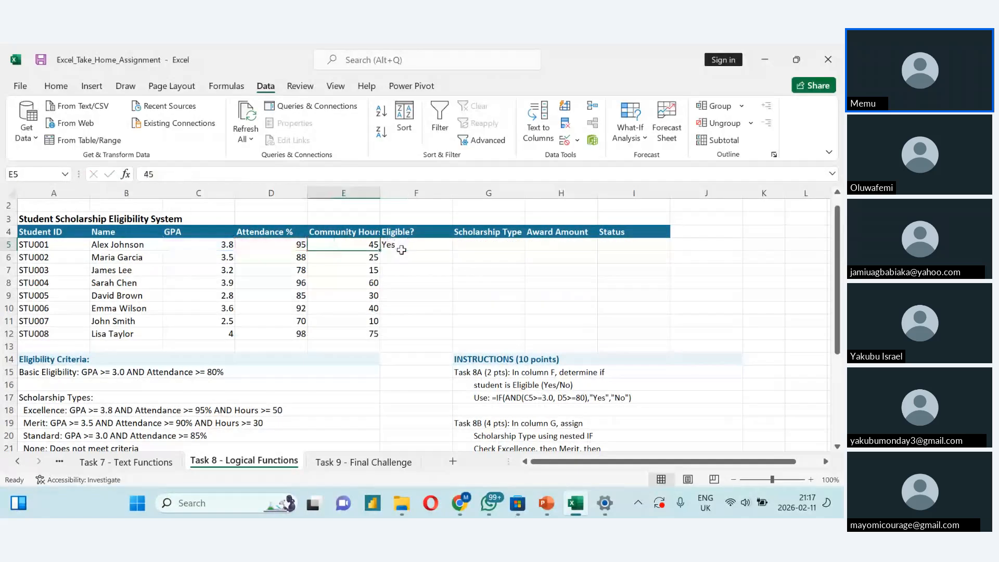
- Examine the eligibility formula in F5, going through its IF, the two AND conditions and the Yes/No results
double_click(402, 250)
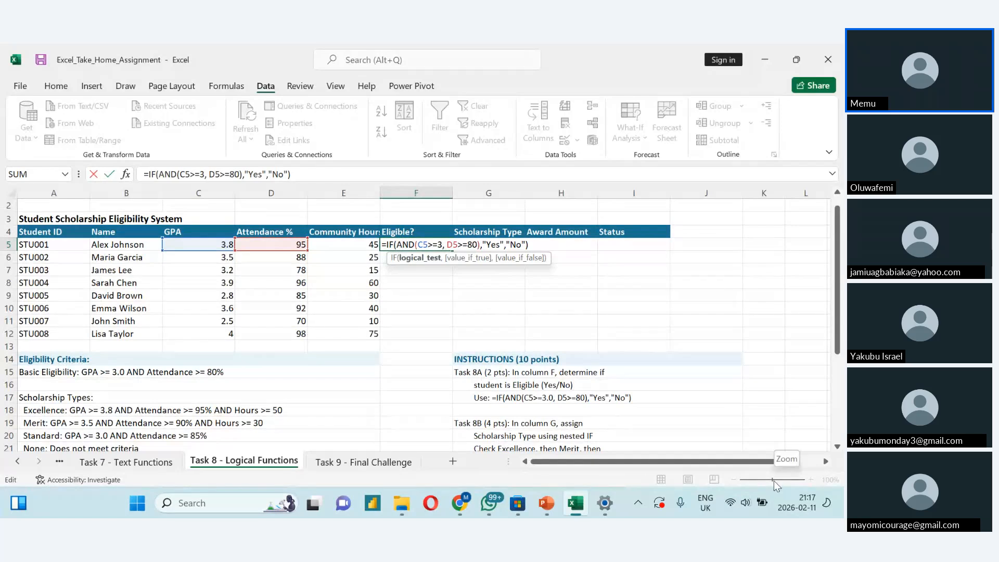
key(ctrl+Return)
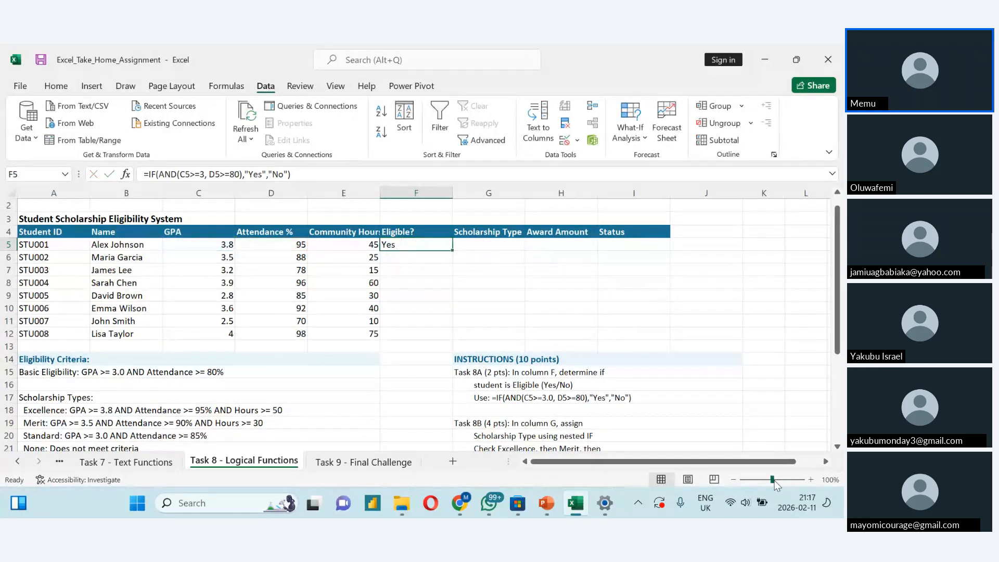
drag(773, 479, 778, 479)
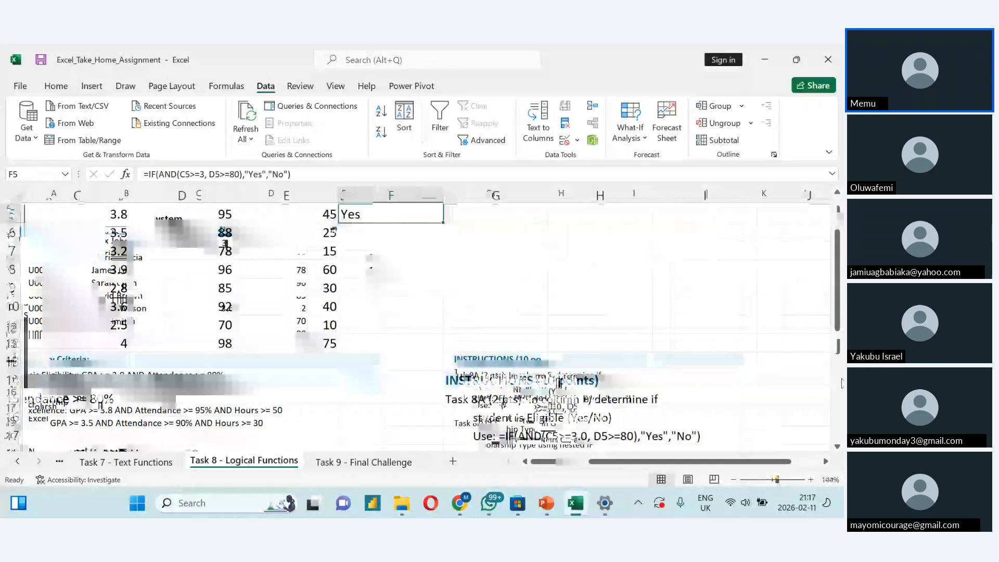
drag(838, 306, 836, 295)
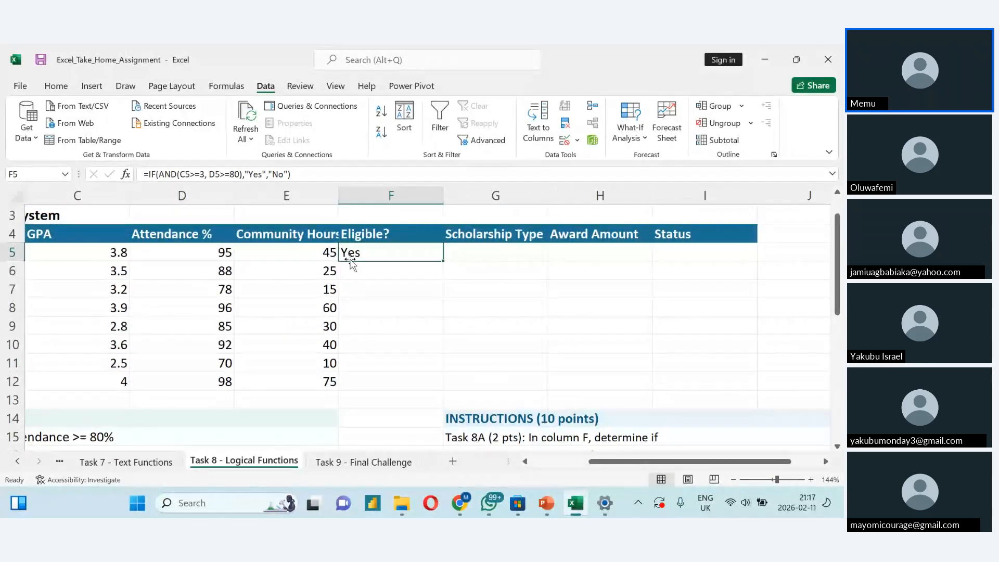
double_click(348, 254)
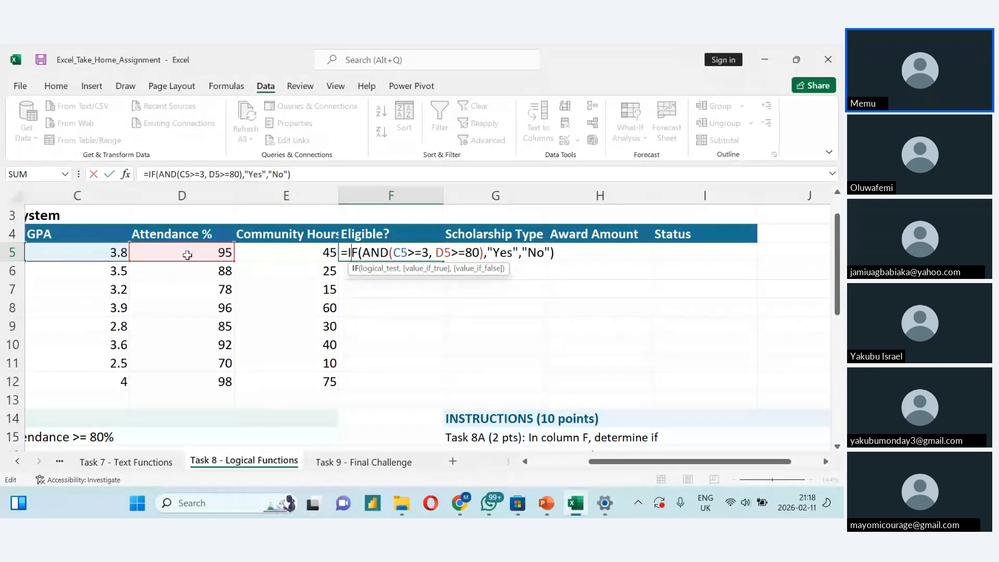
key(Right)
key(Right)
key(Right)
key(Right)
key(Right)
key(Right)
key(Right)
key(Right)
key(Right)
key(Right)
key(Right)
key(Right)
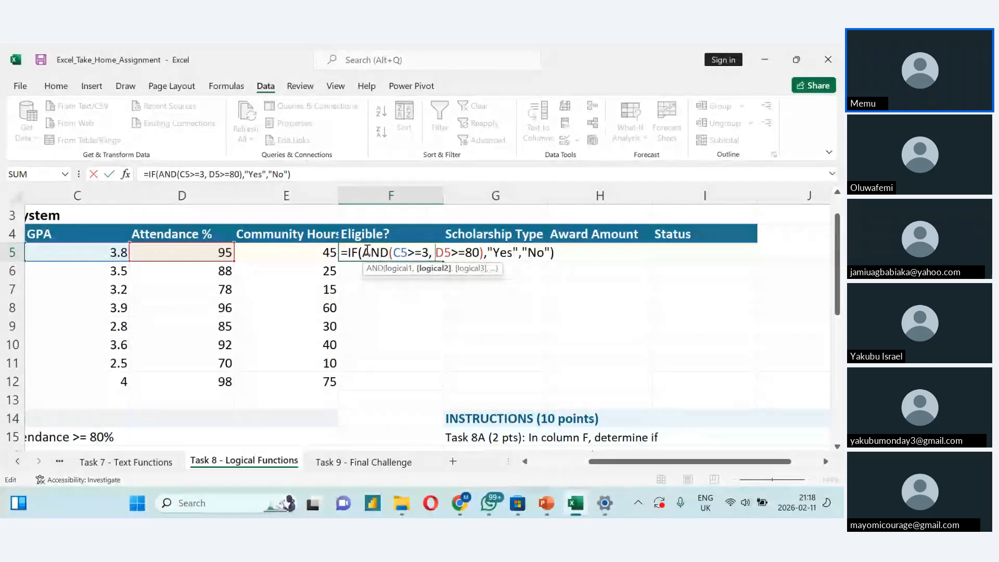
click(147, 269)
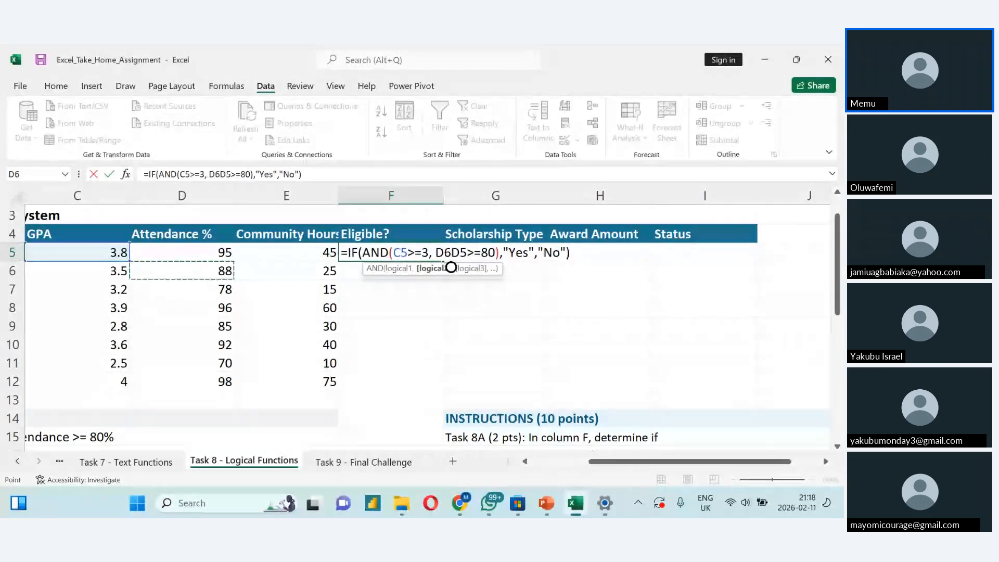
key(BackSpace)
key(BackSpace)
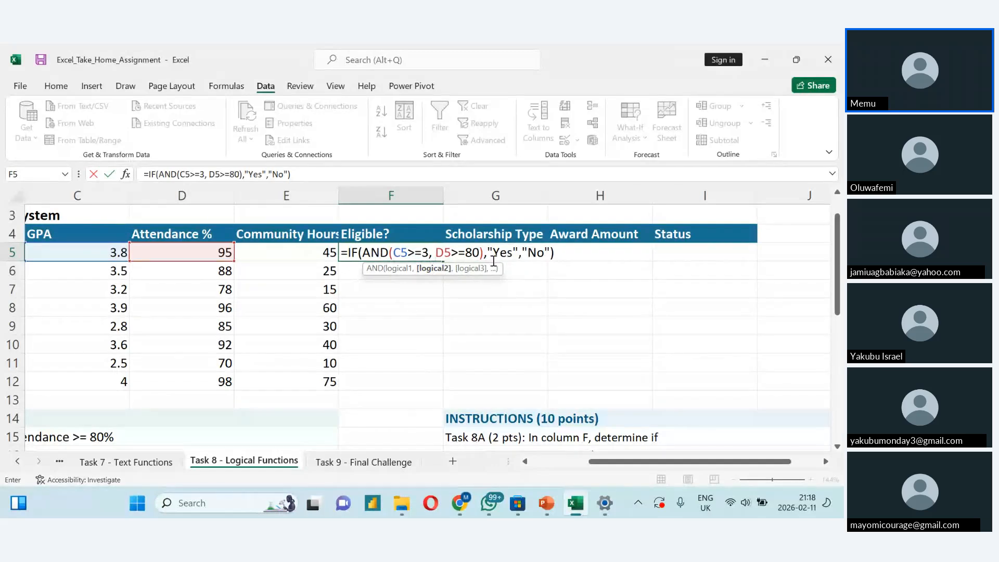
key(Right)
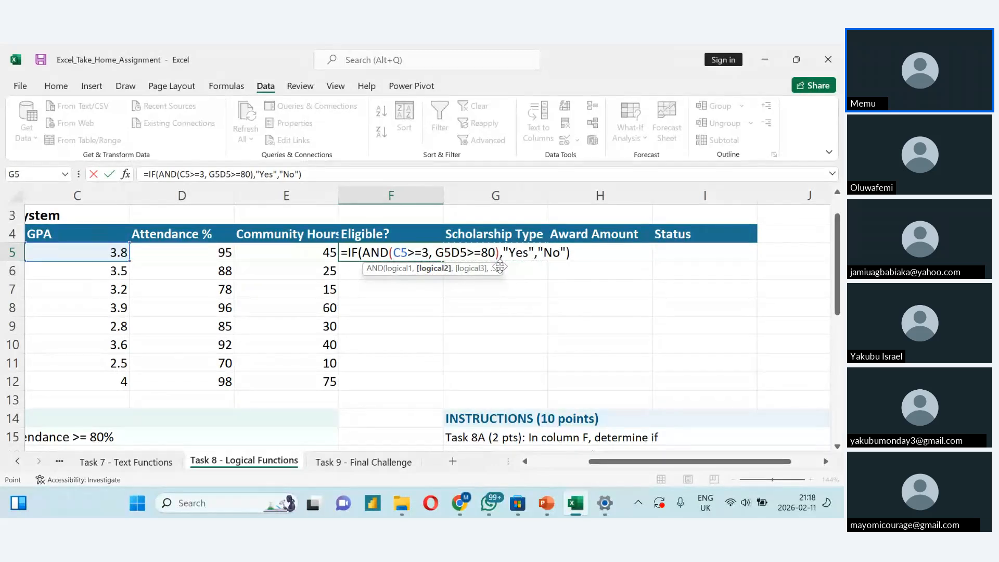
key(BackSpace)
key(BackSpace)
click(498, 254)
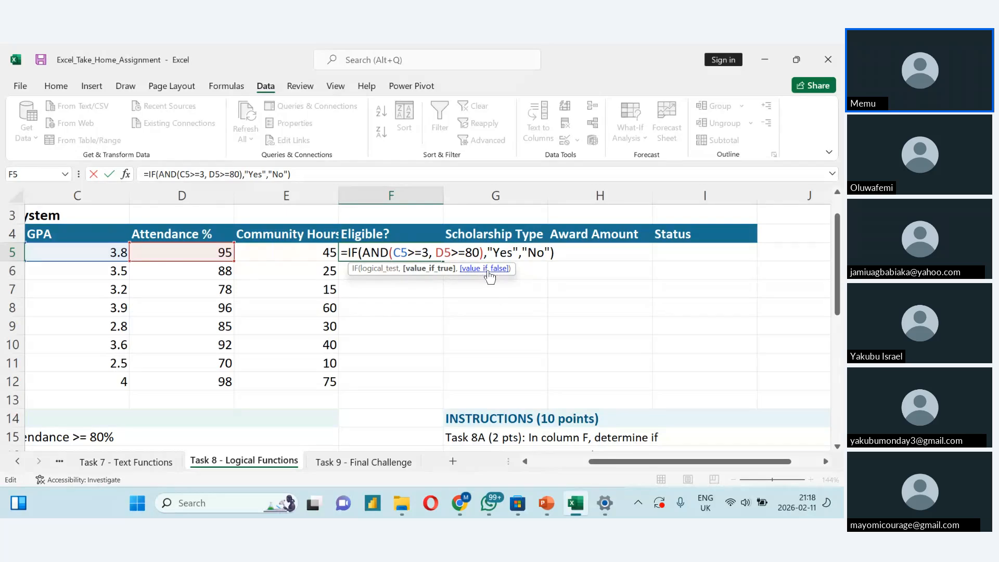
key(Return)
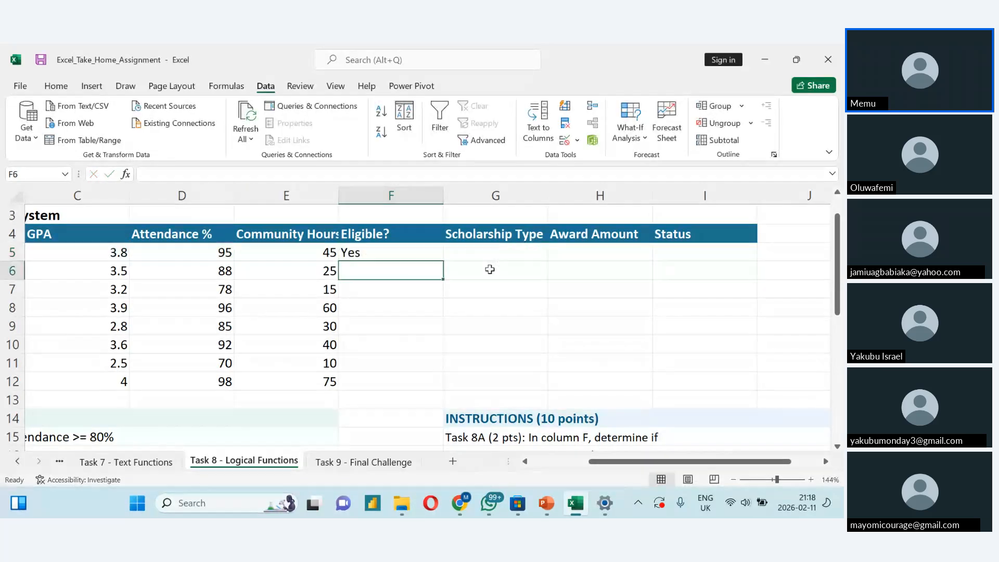
- Fill the eligibility formula from F5 down to F12 for all students
click(424, 251)
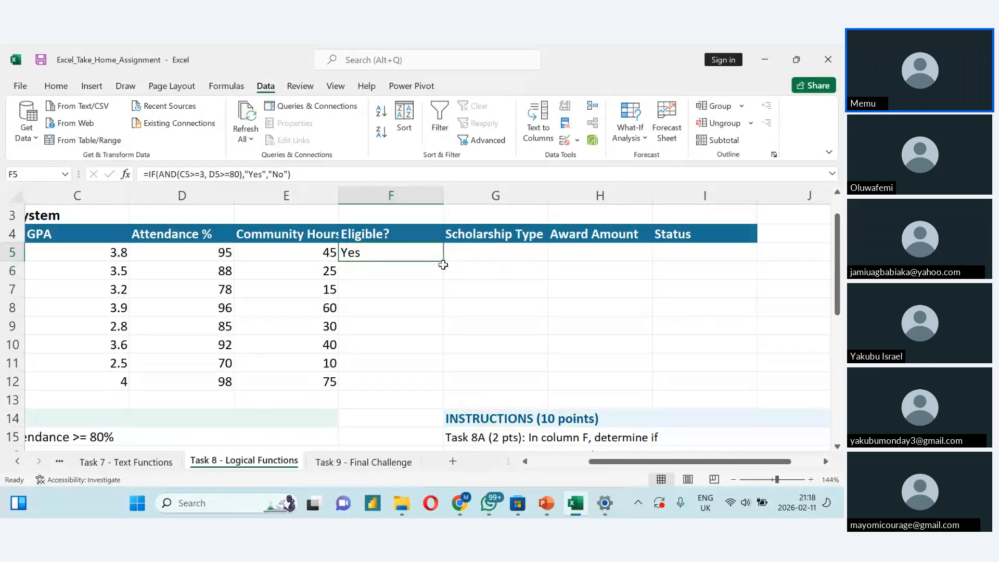
key(Return)
click(434, 253)
double_click(435, 254)
click(364, 376)
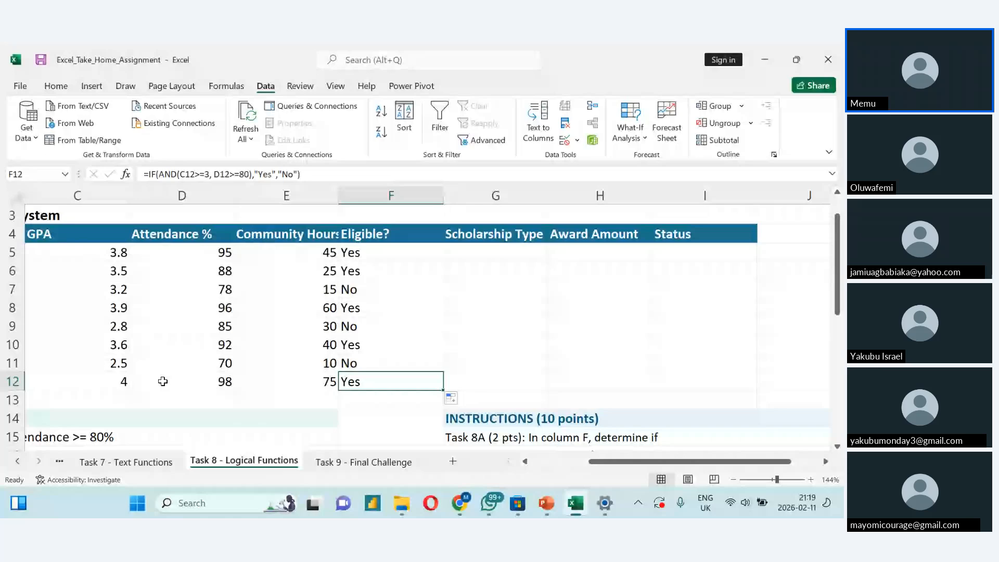
- Read the Task 8B instruction and scholarship criteria, and examine the nested IF Rating formula in G5 of the Task 2 sheet
scroll(416, 312, down, 3)
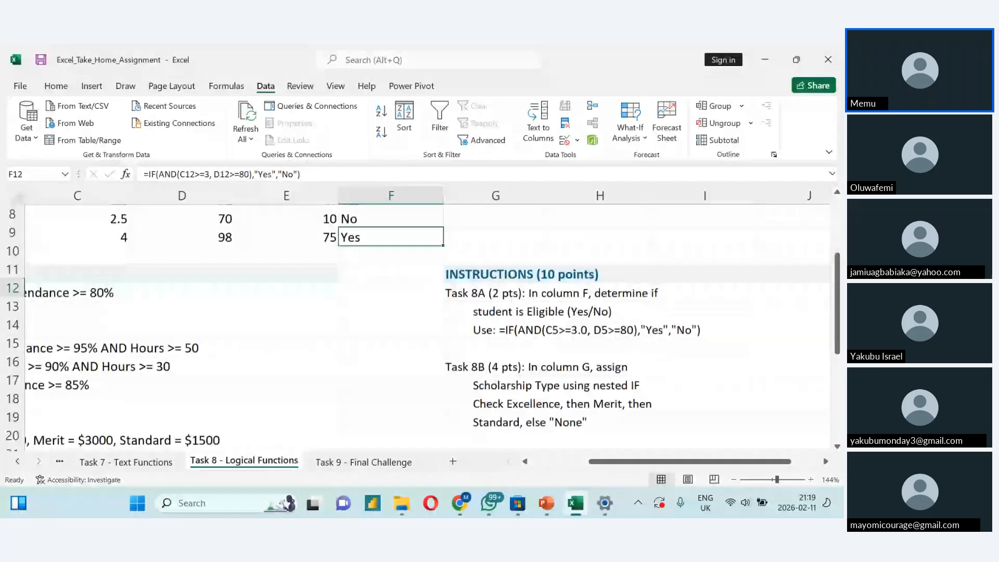
scroll(416, 312, down, 1)
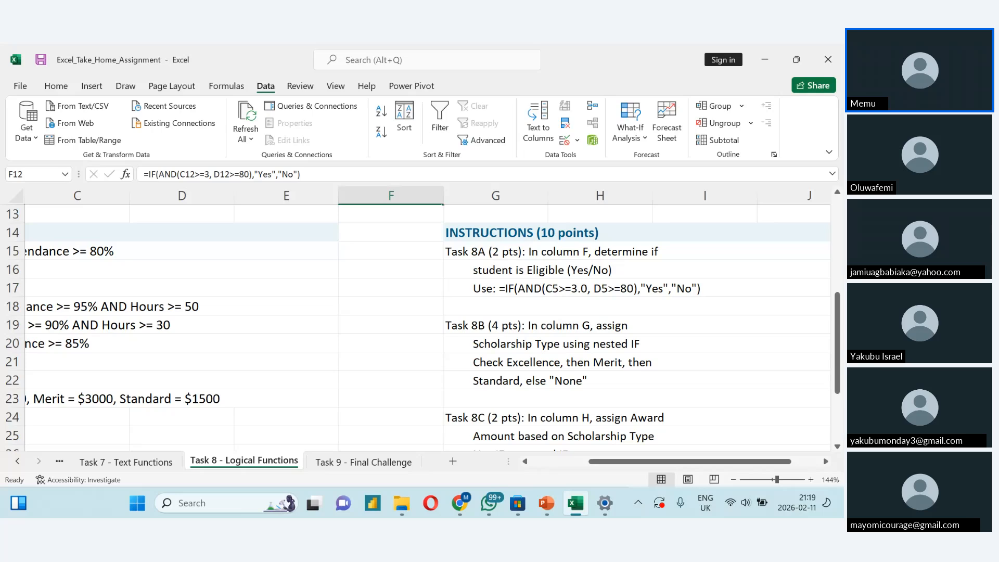
drag(620, 464, 620, 463)
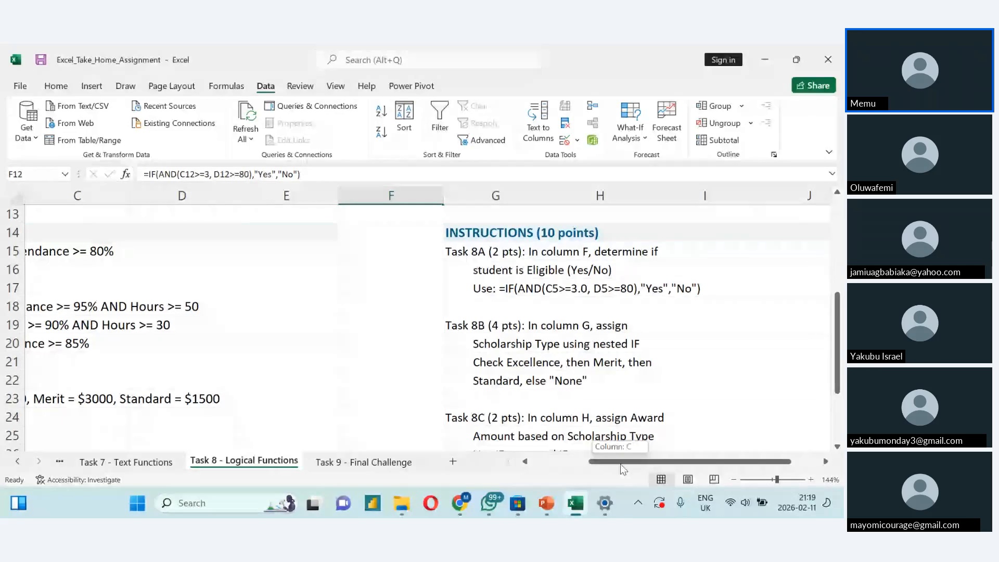
drag(620, 464, 597, 463)
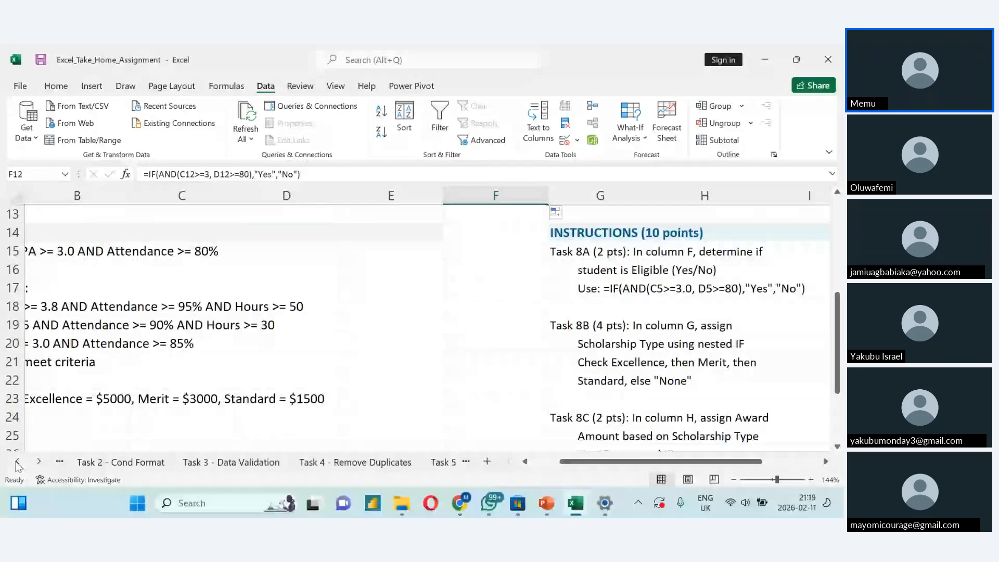
click(148, 467)
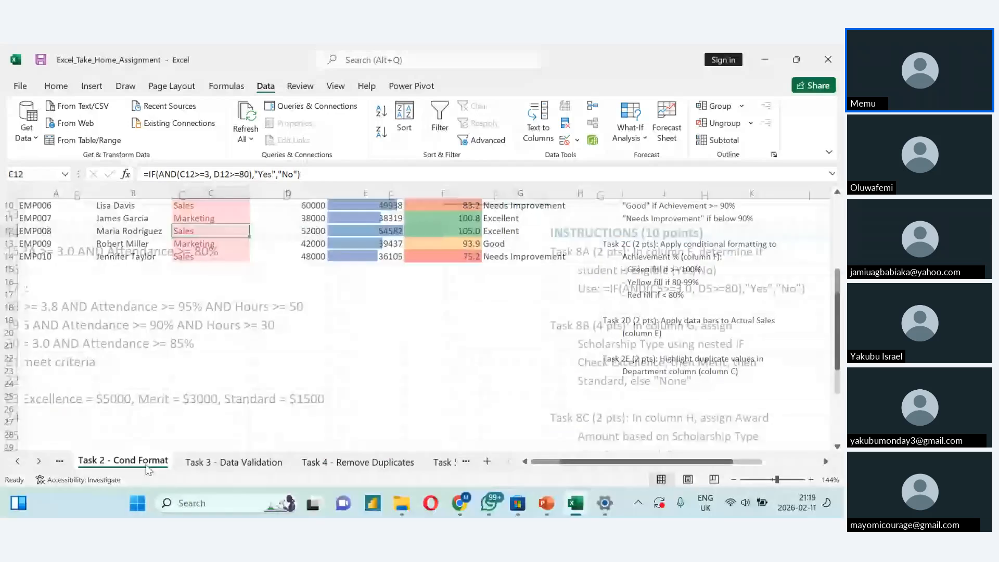
double_click(148, 468)
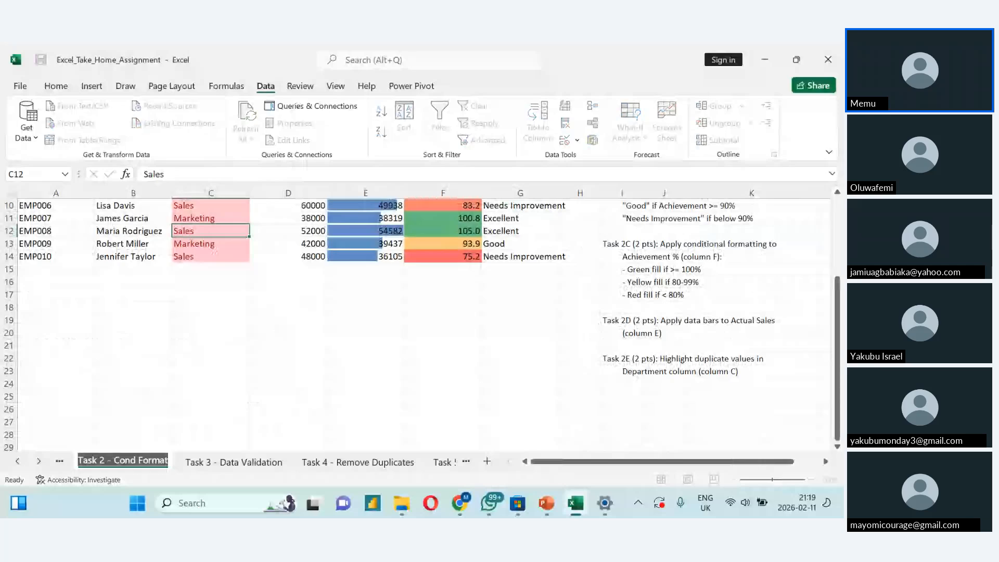
scroll(496, 338, up, 3)
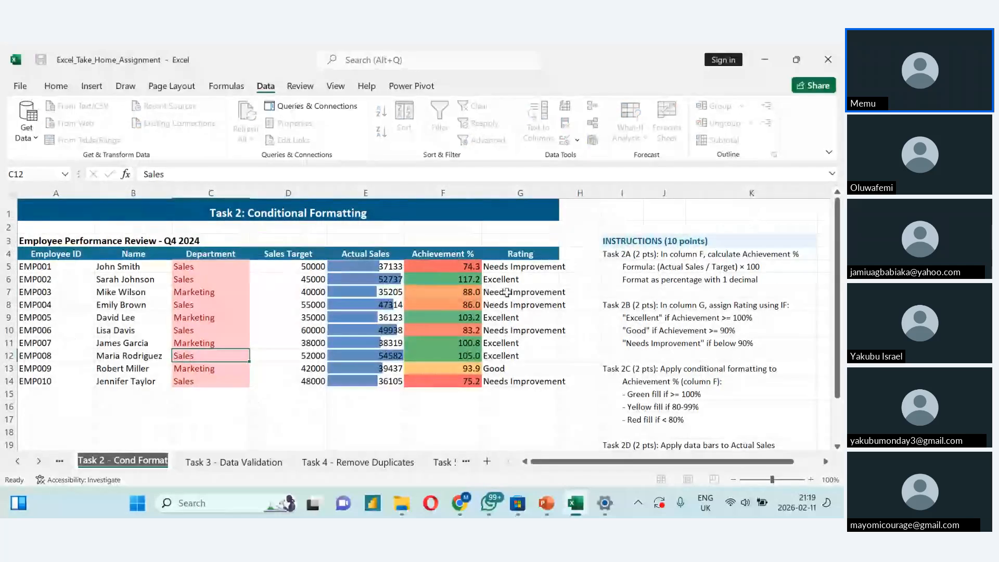
double_click(509, 268)
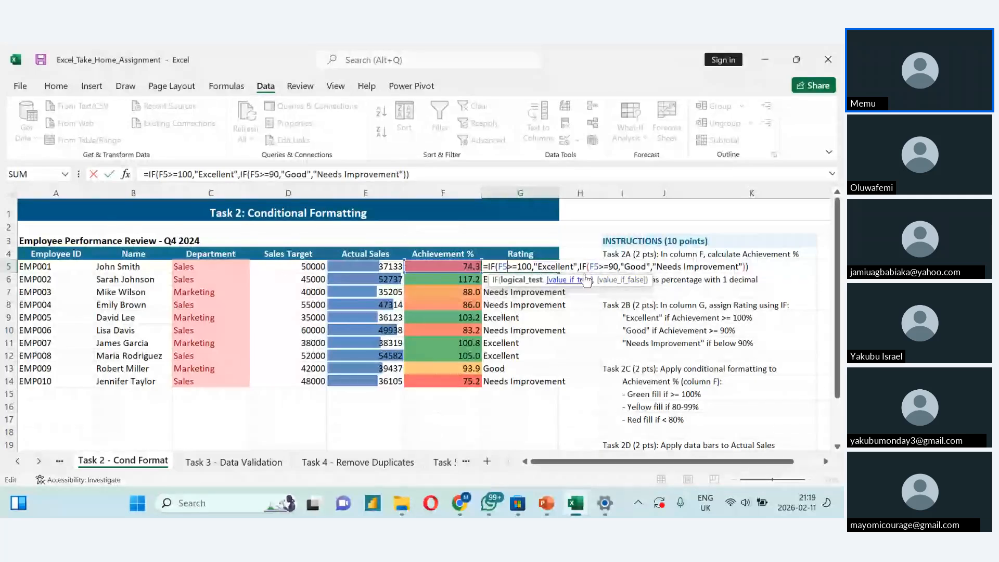
- Return to the Task 8 - Logical Functions sheet and read the instructions for Tasks 8B, 8C and 8D
click(445, 463)
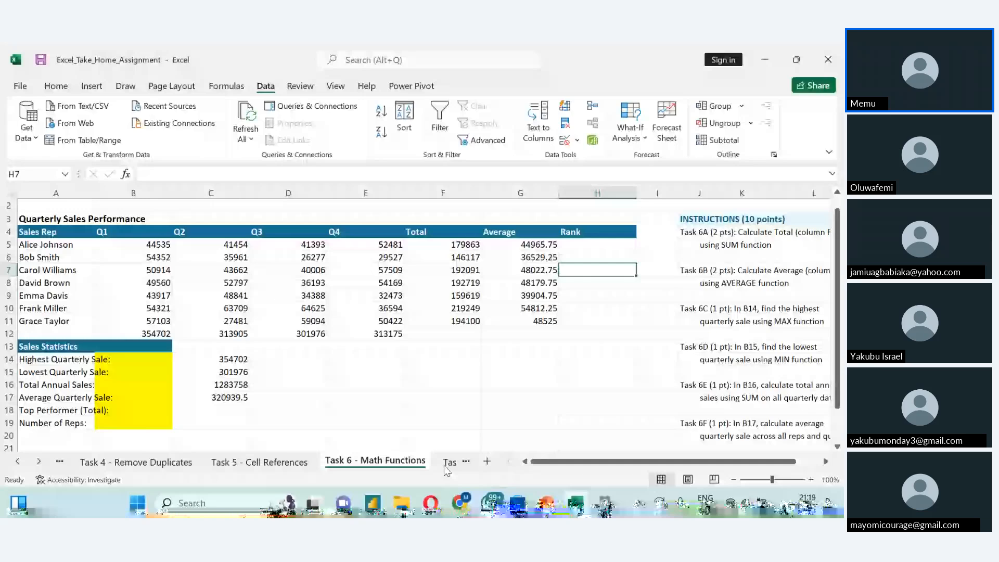
click(446, 465)
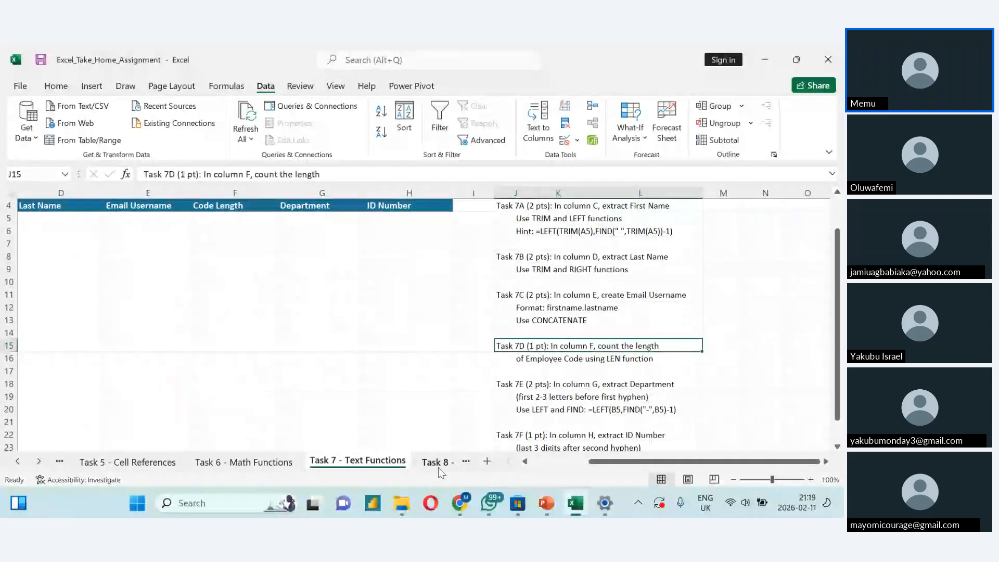
click(438, 467)
click(438, 467)
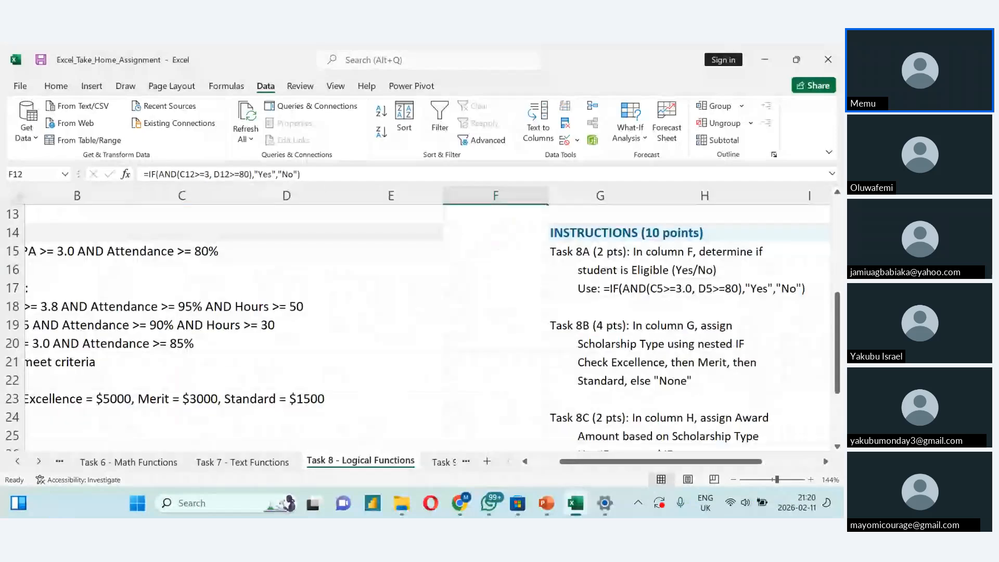
scroll(427, 326, down, 1)
scroll(416, 322, down, 1)
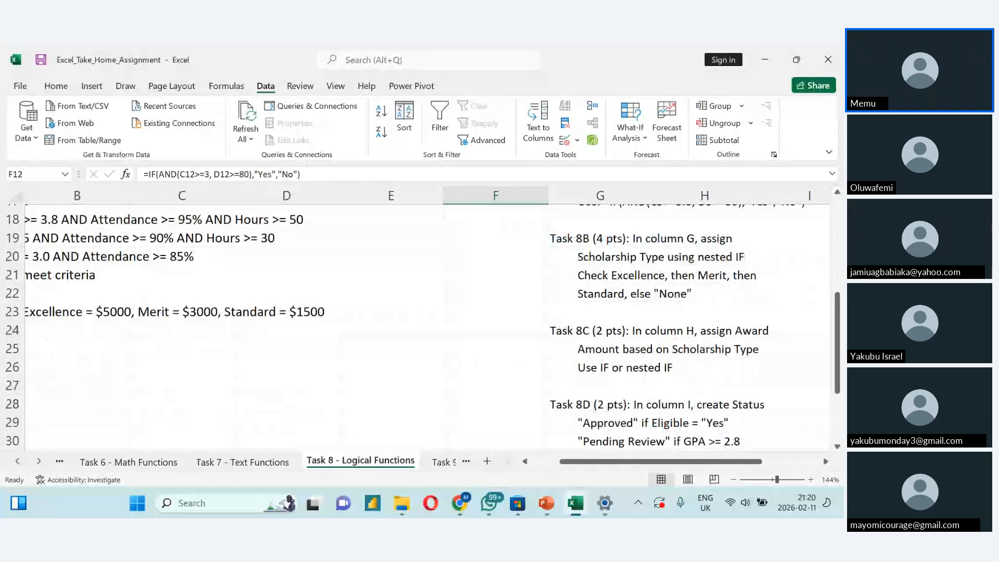
- Read the instructions for Tasks 8B to 8D against the student table, the scholarship criteria and the award amounts
scroll(423, 323, down, 1)
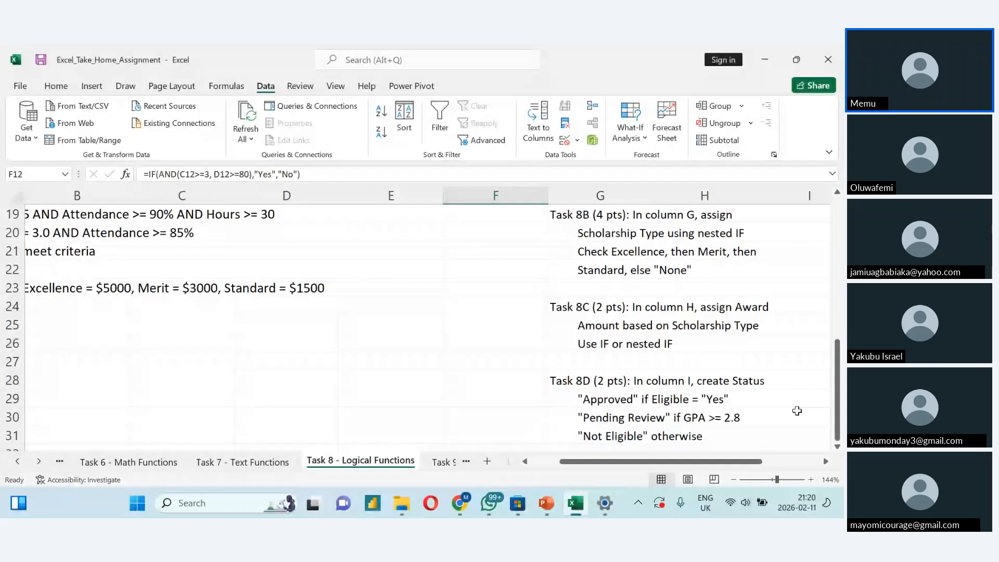
drag(838, 423, 673, 277)
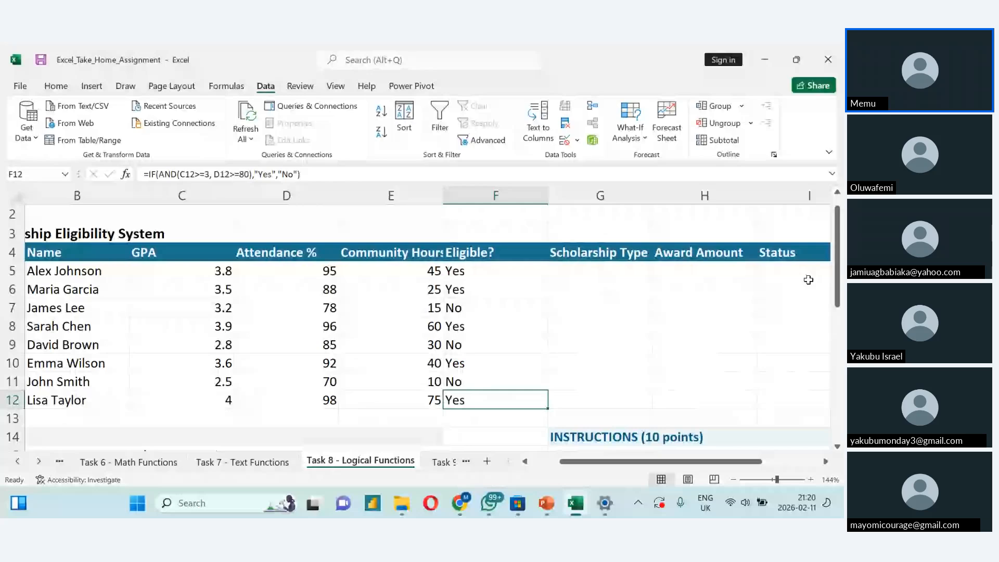
drag(836, 299, 837, 437)
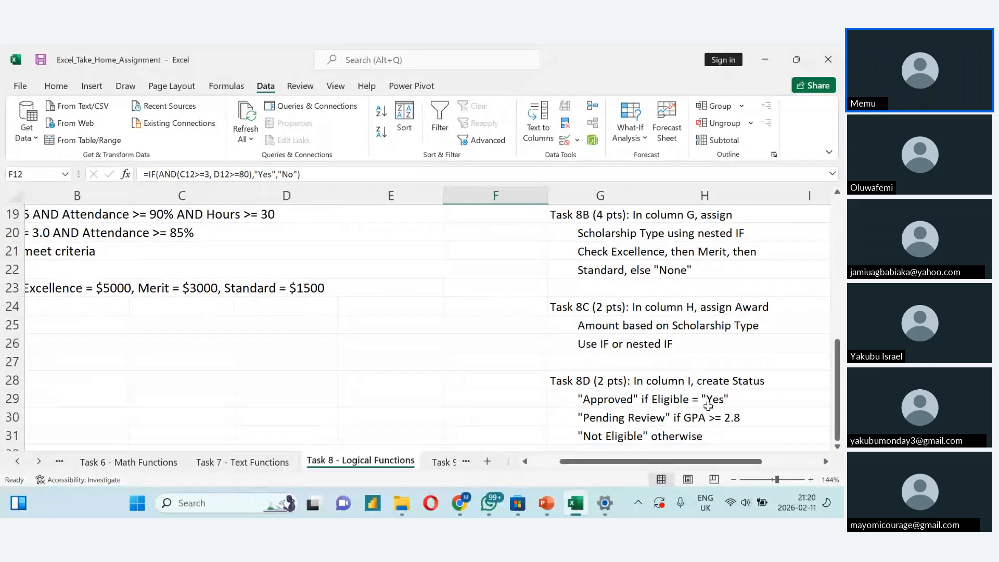
click(645, 434)
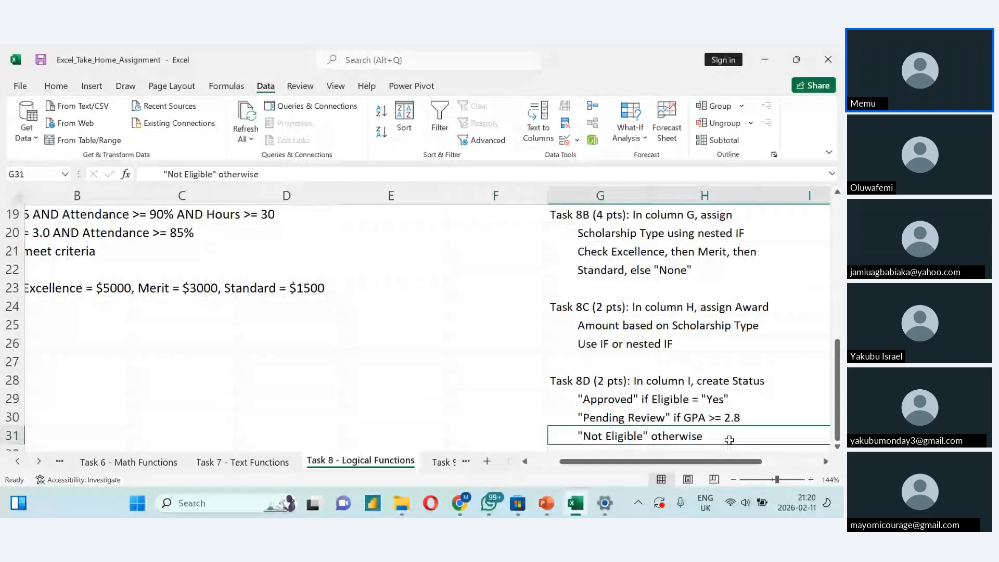
scroll(729, 440, down, 1)
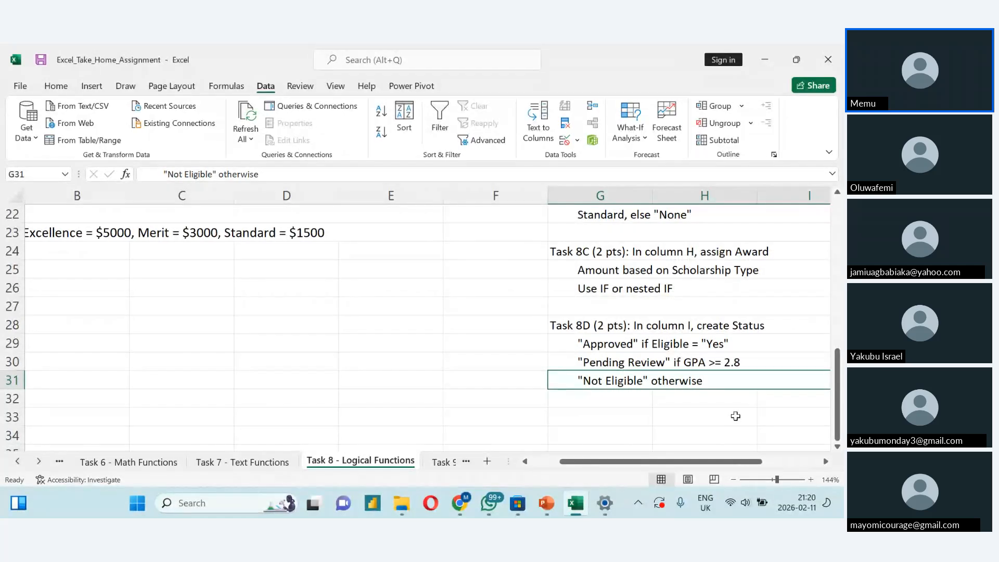
drag(840, 410, 841, 339)
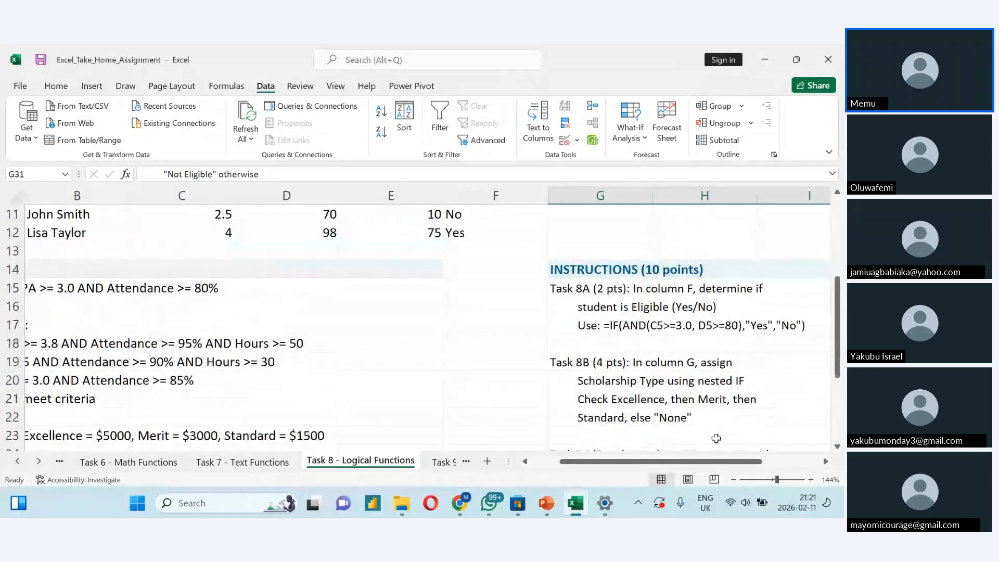
drag(691, 461, 639, 478)
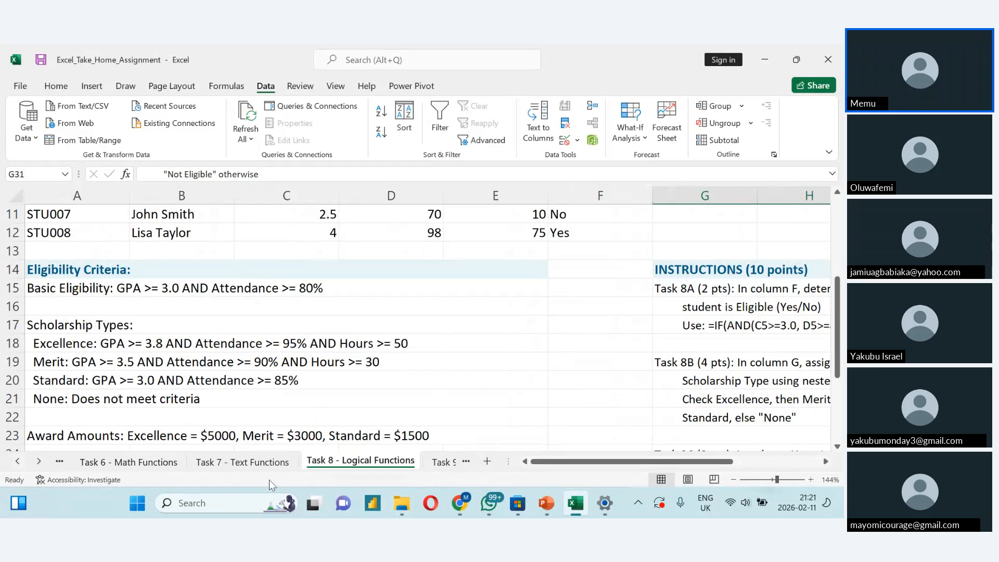
- On the Task 7 - Text Functions sheet, copy the LEFT, TRIM and FIND formula from the Task 7A hint in J6
click(262, 467)
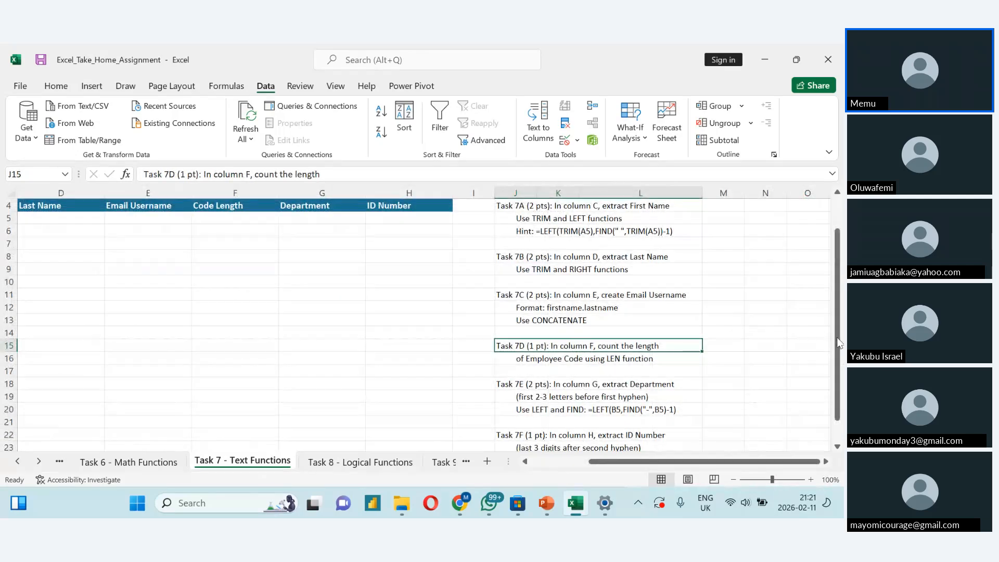
drag(838, 341, 835, 302)
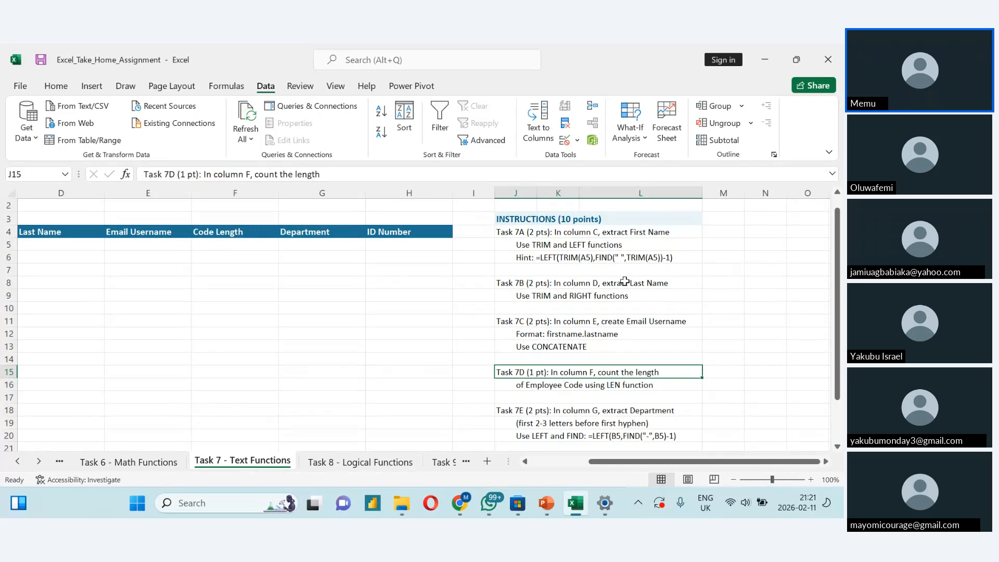
double_click(535, 258)
drag(536, 258, 680, 261)
key(ctrl+c)
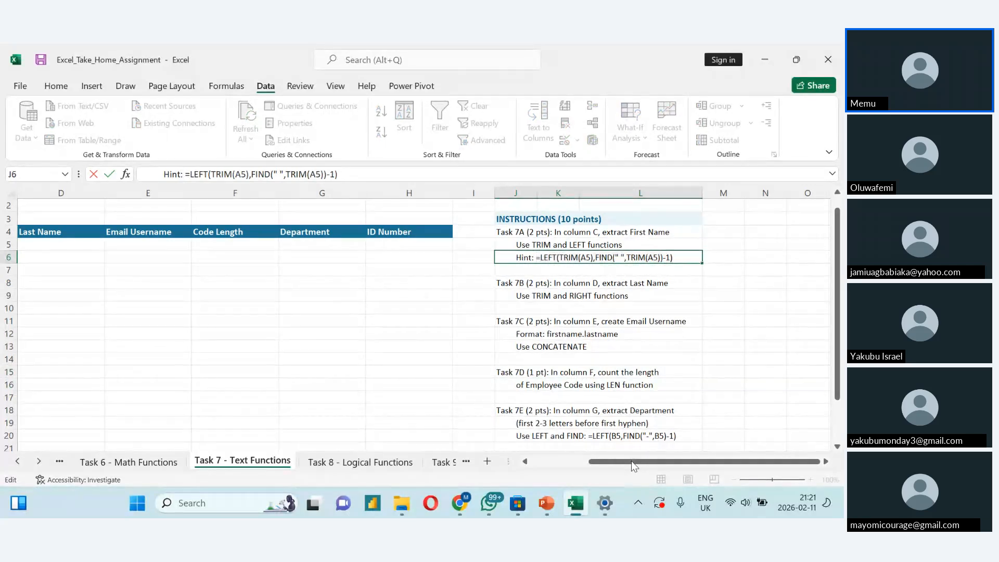
drag(631, 461, 573, 478)
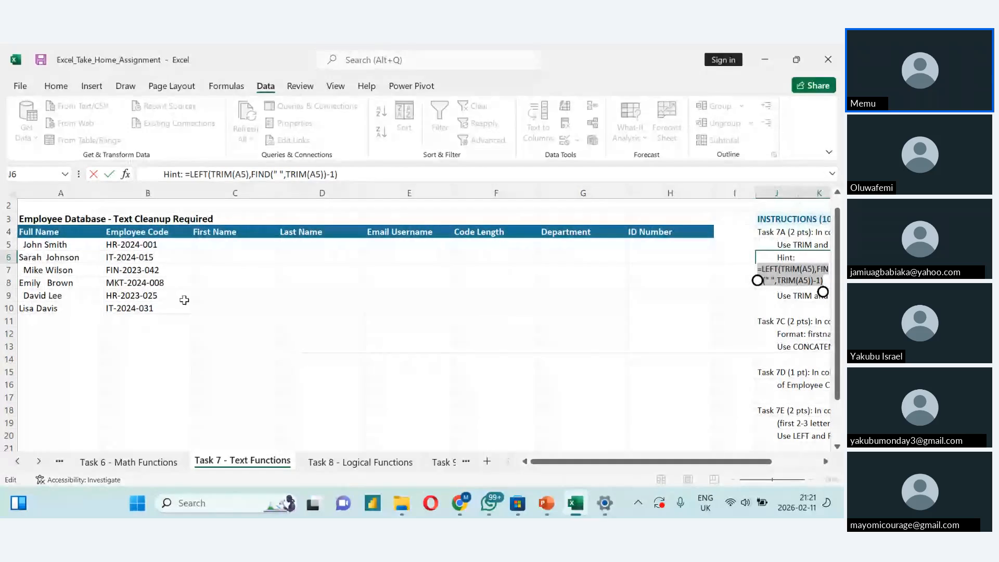
- Enter the copied formula =LEFT(TRIM(A5),FIND(" ",TRIM(A5))-1) in C5 to extract the first name
double_click(214, 244)
key(ctrl+v)
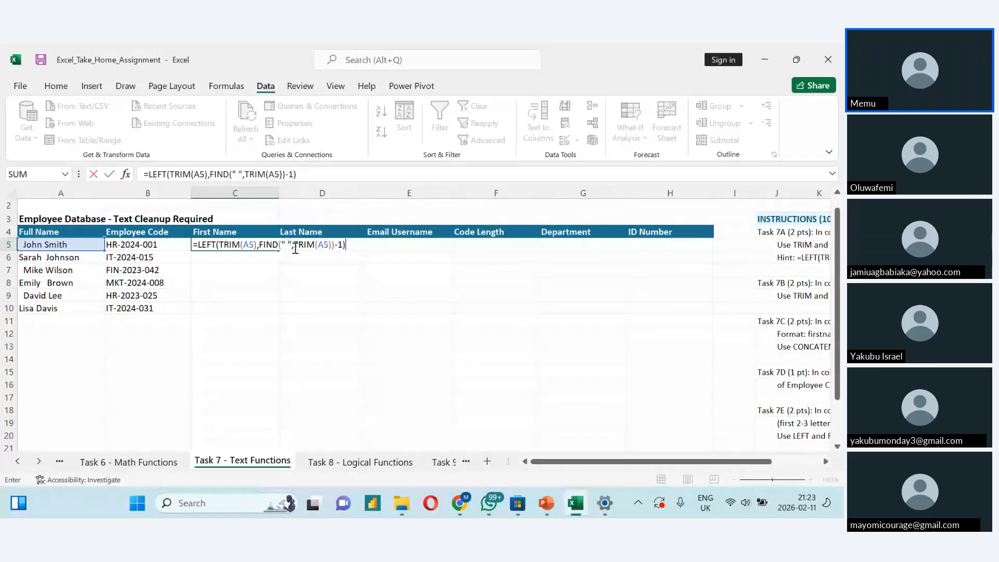
text(.)
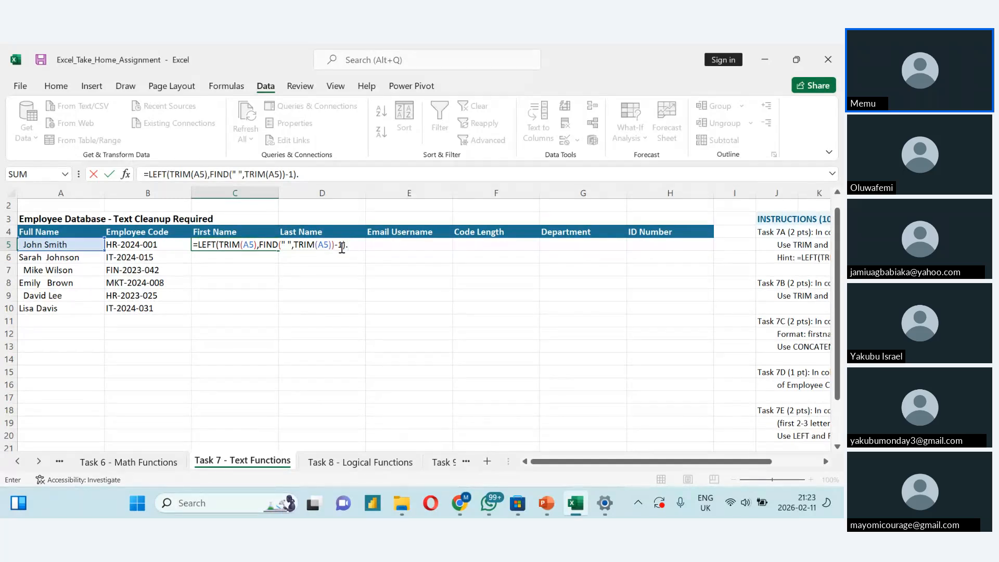
key(Return)
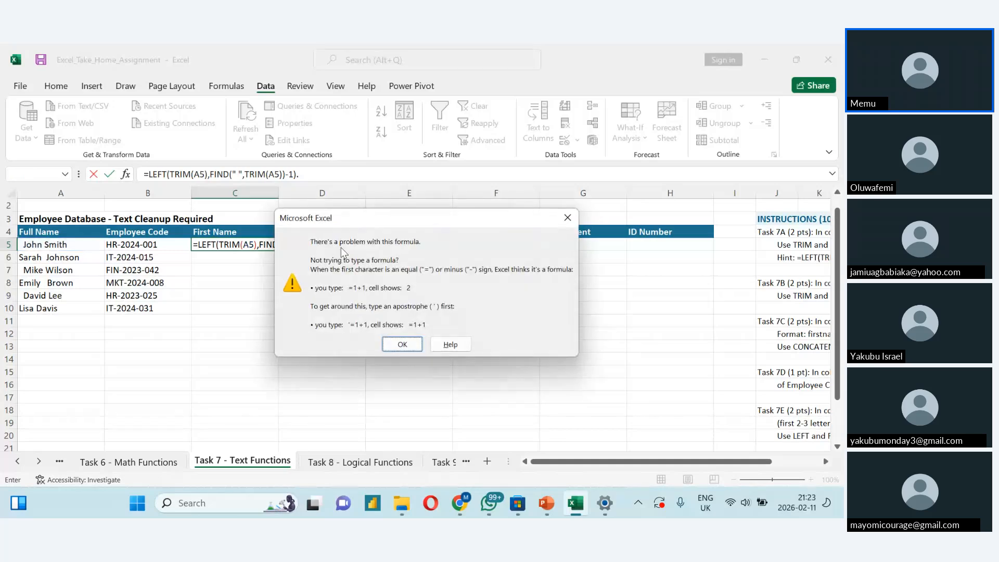
click(401, 345)
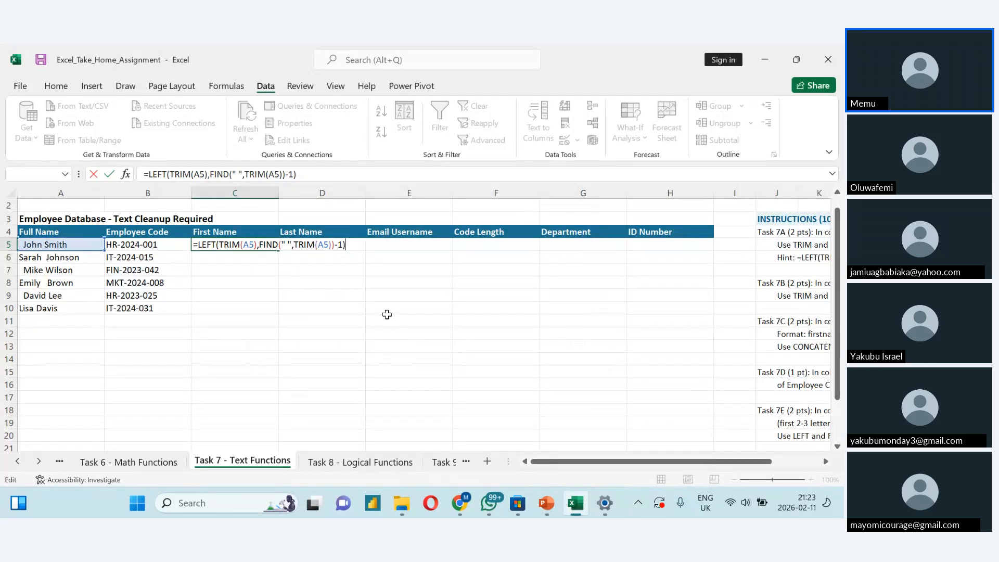
key(Return)
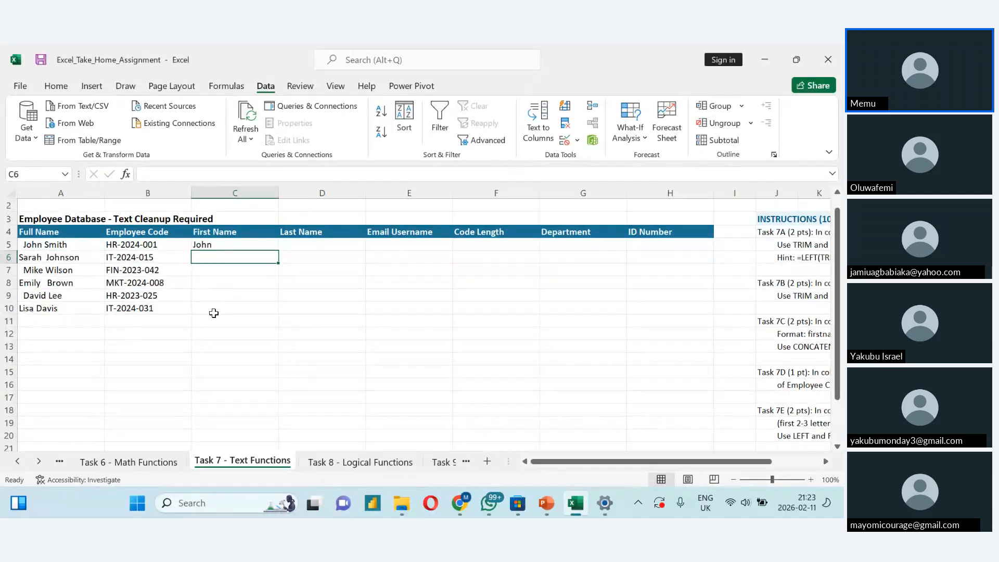
click(204, 345)
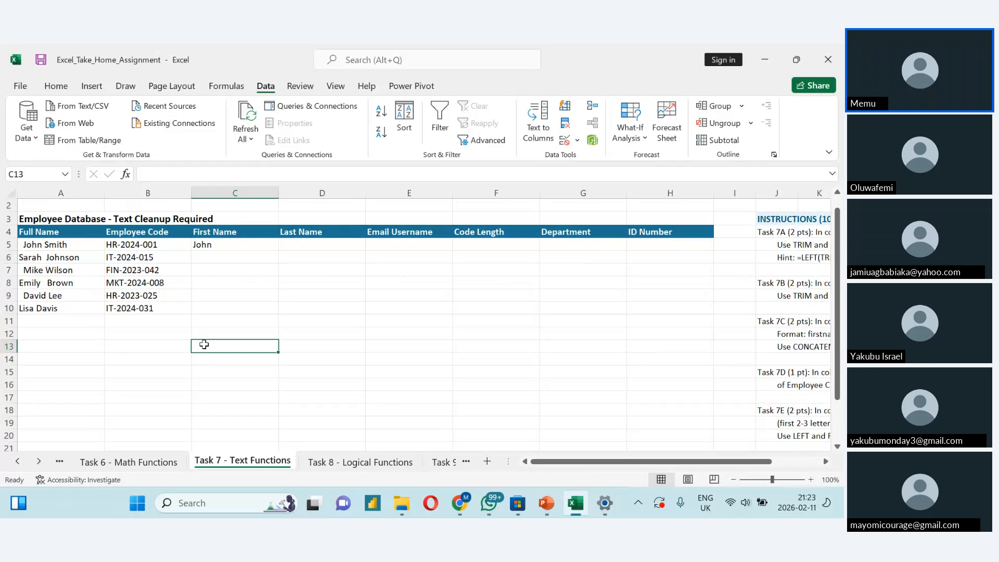
text(T)
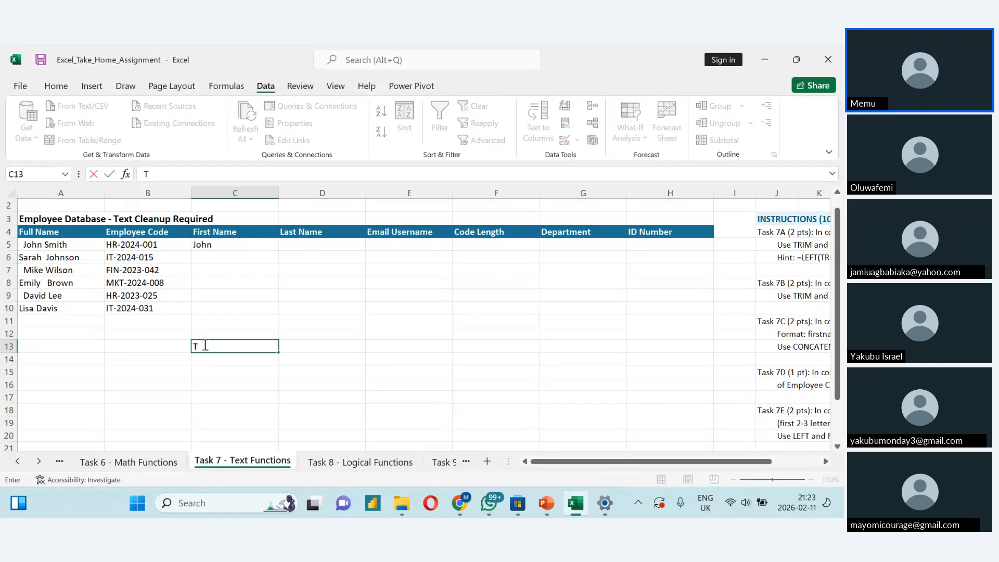
text(rim)
text(()
click(73, 245)
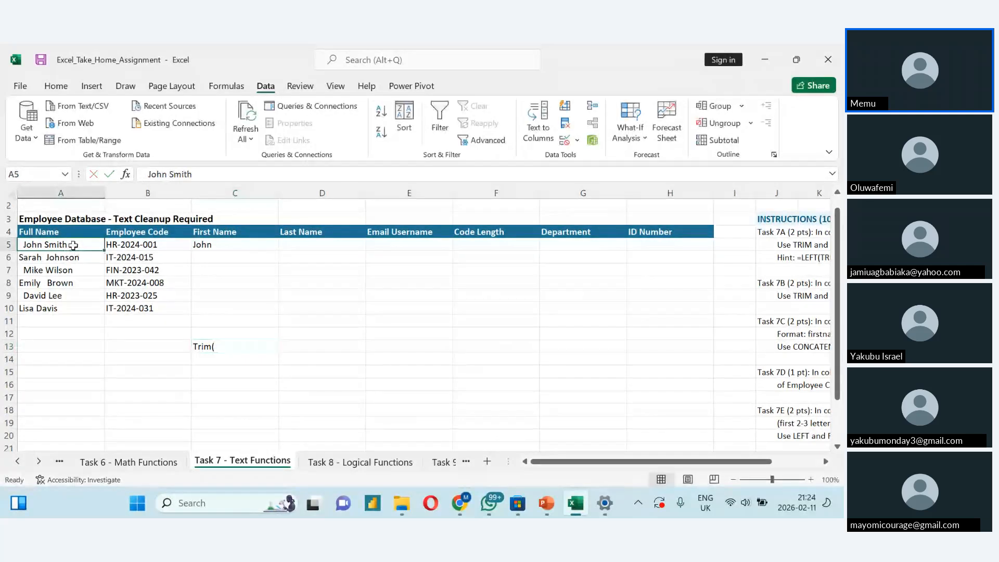
- Enter =TRIM(A5) in C13 to clean the extra spaces from the first full name, and check the formula
double_click(221, 350)
key(BackSpace)
key(BackSpace)
key(BackSpace)
key(BackSpace)
key(BackSpace)
text(=)
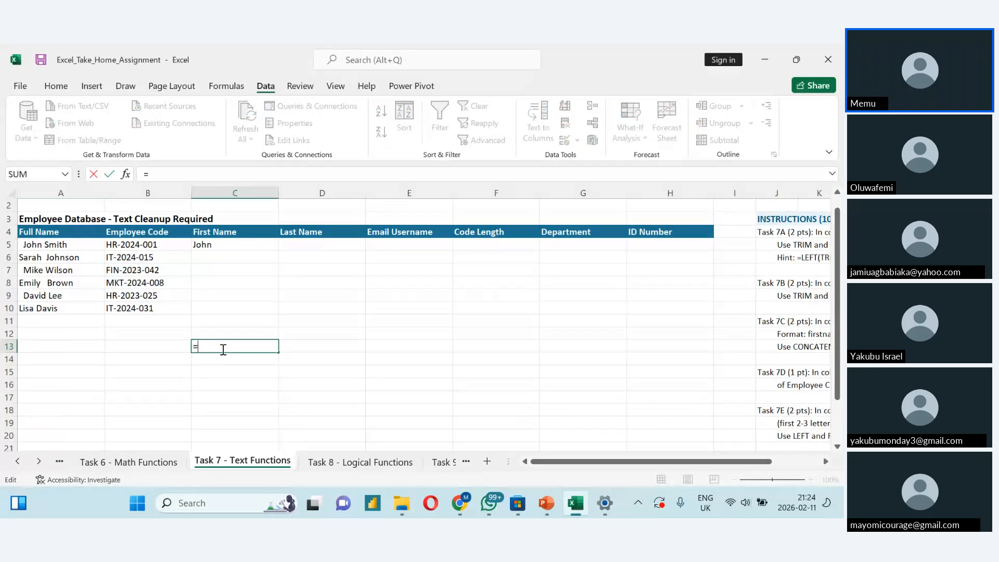
text(tri)
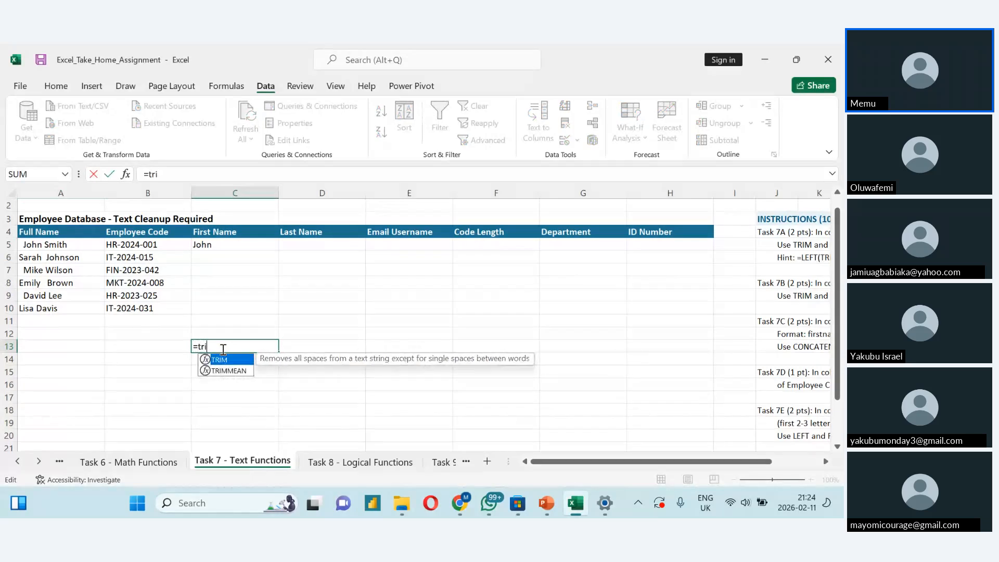
text(m()
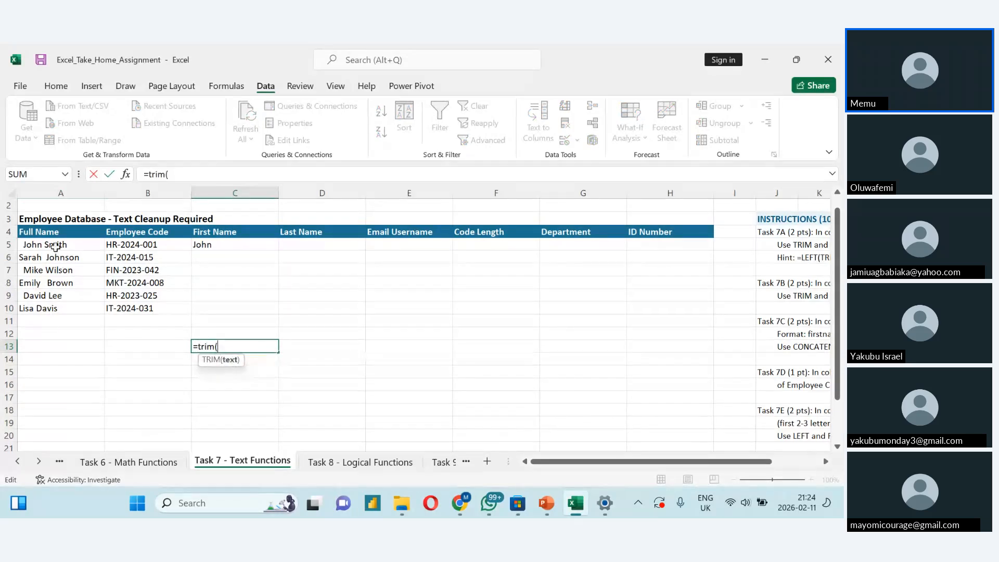
click(56, 247)
text())
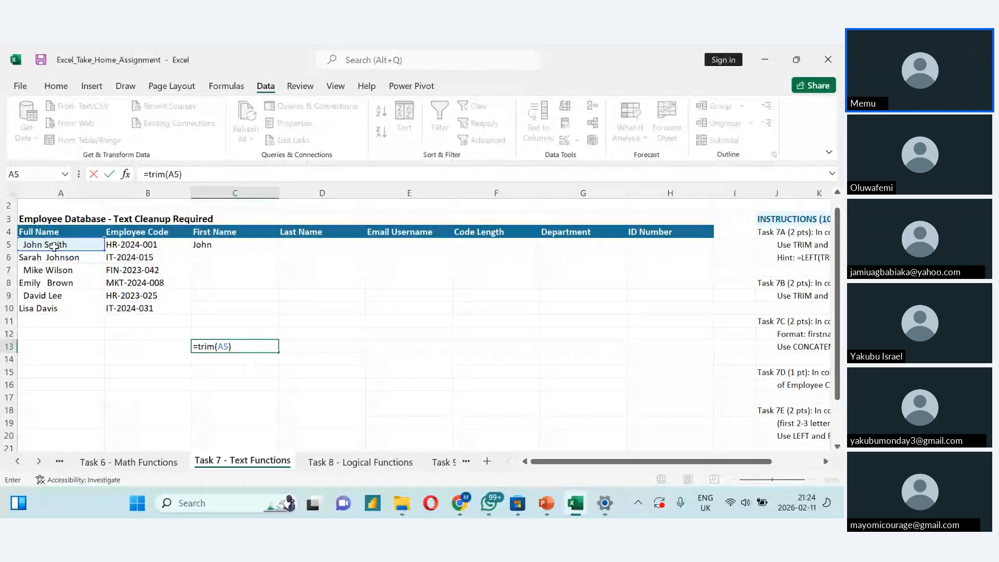
key(Return)
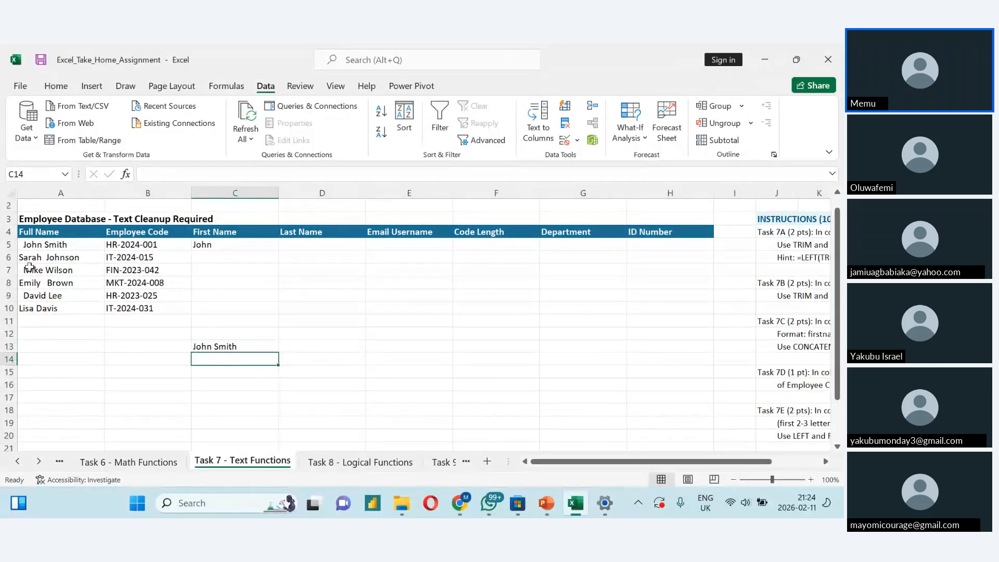
double_click(207, 347)
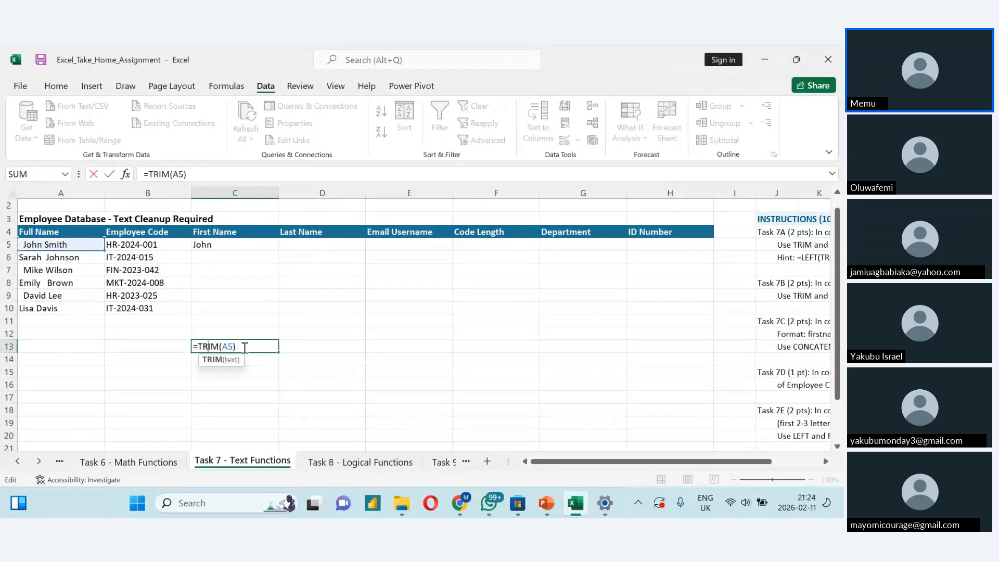
- Enter =LEFT(C13,3) in C16 to extract the first three characters of the trimmed name
click(202, 383)
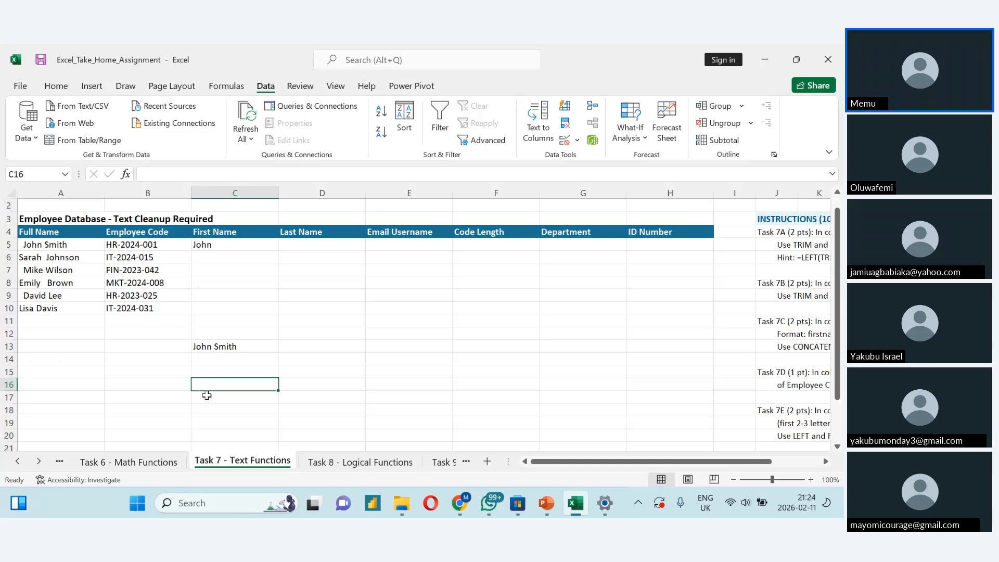
text(=left)
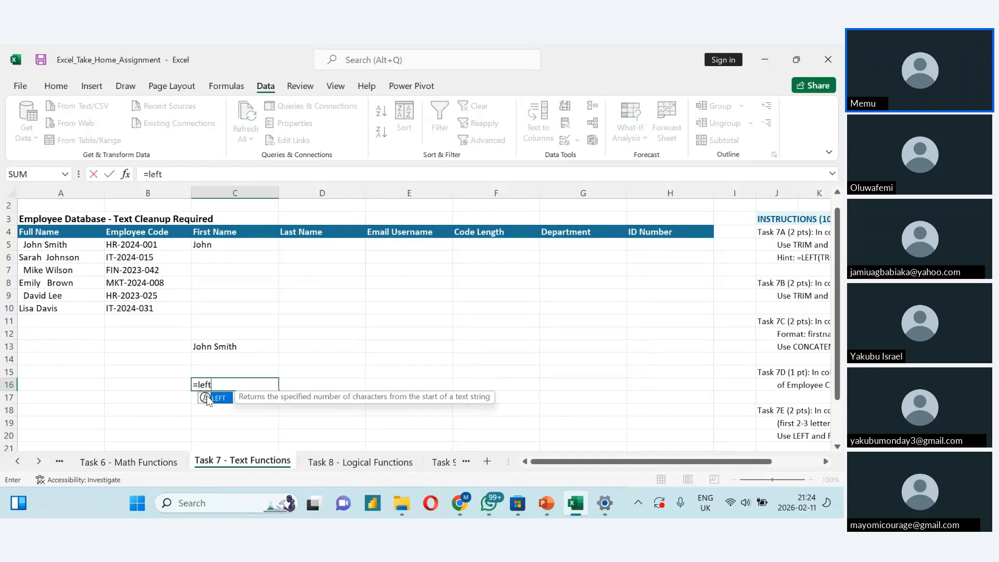
text(()
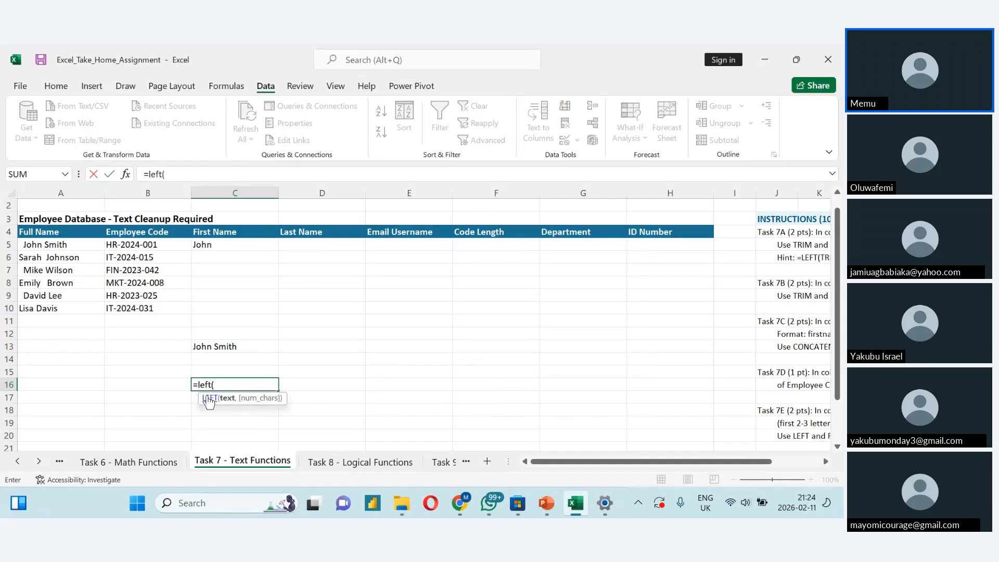
click(212, 347)
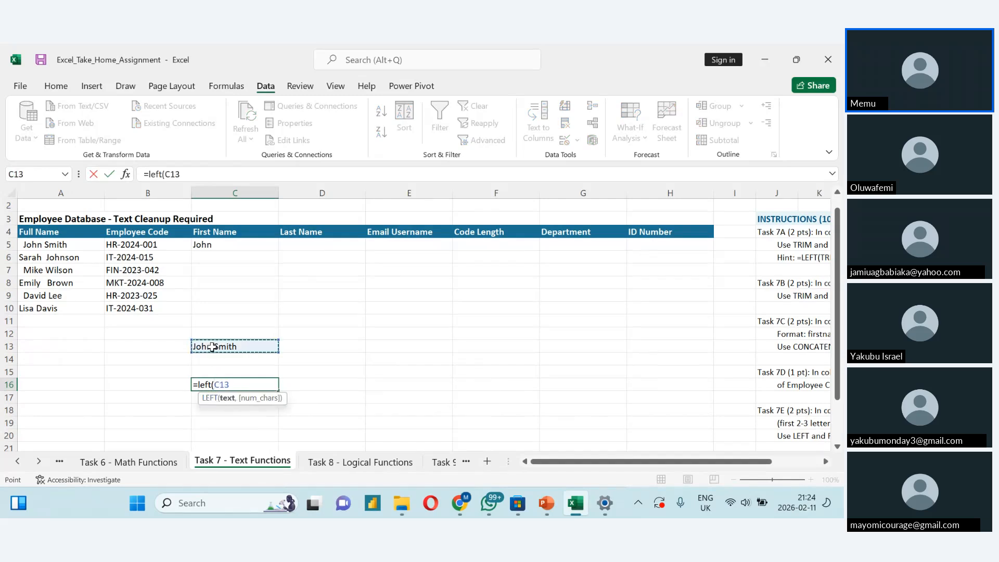
text(,3))
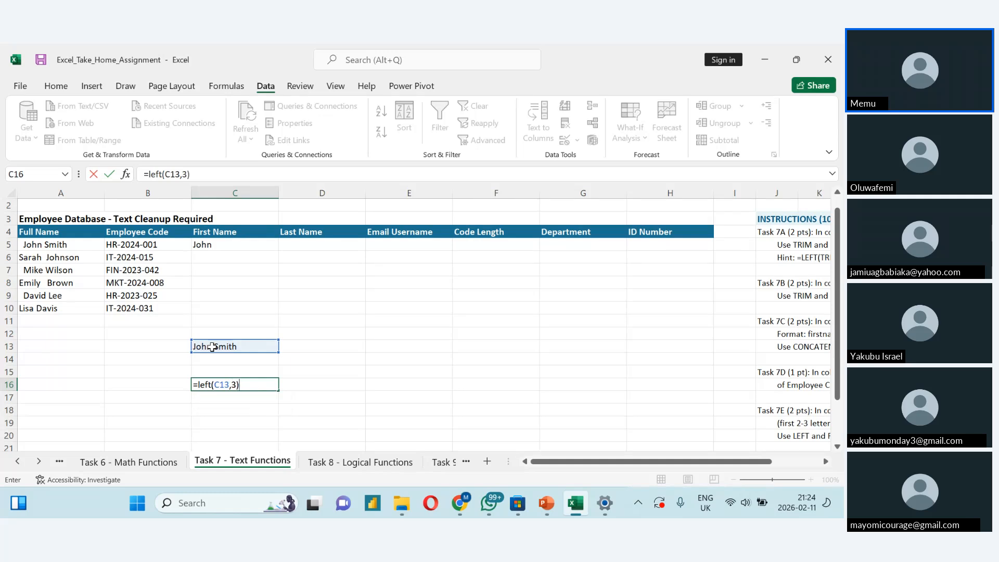
key(ctrl+Return)
key(Return)
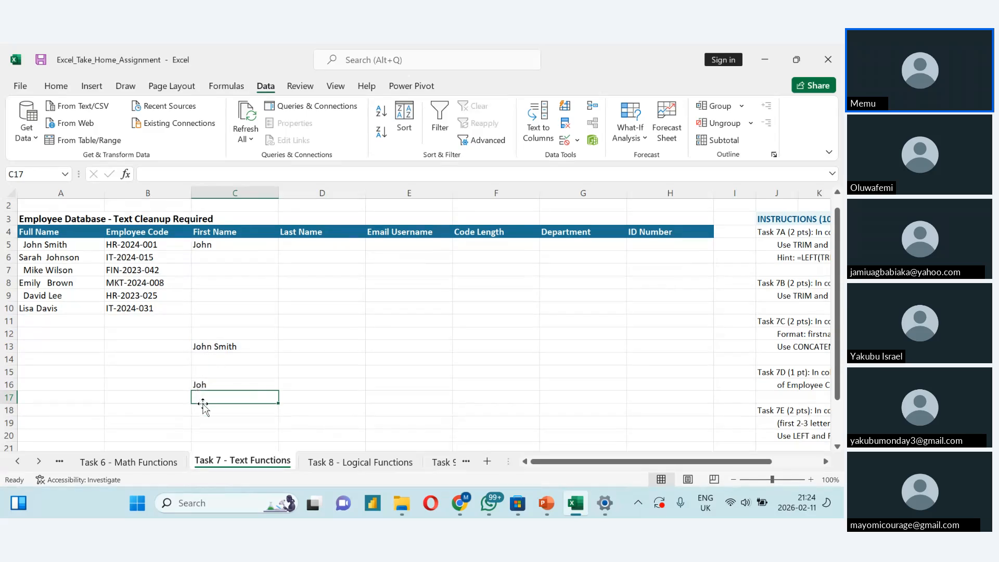
text(righ)
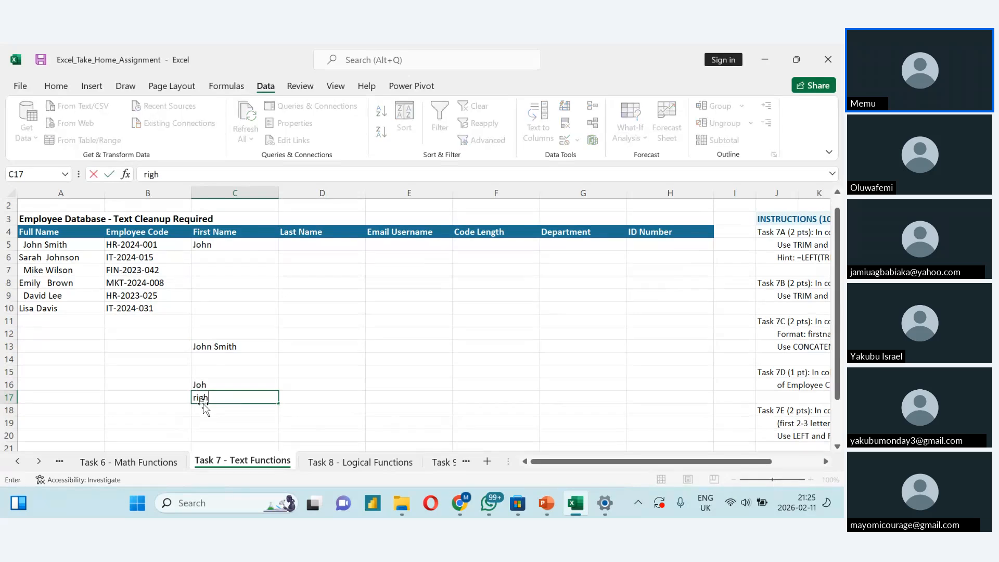
text(t()
key(Escape)
- Enter =RIGHT(C13,4) in C17 to extract the last four characters of the trimmed name
text(=r)
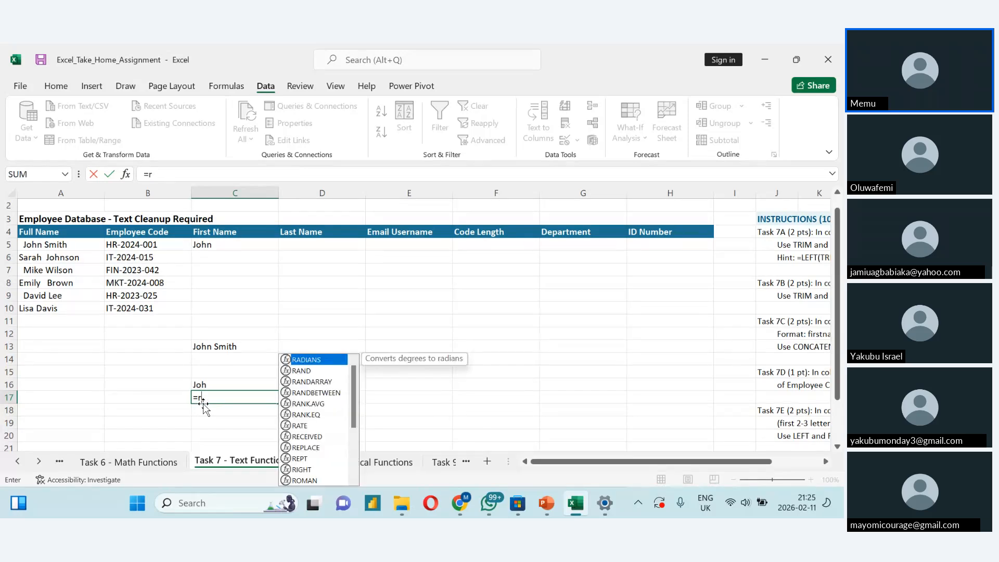
text(ight()
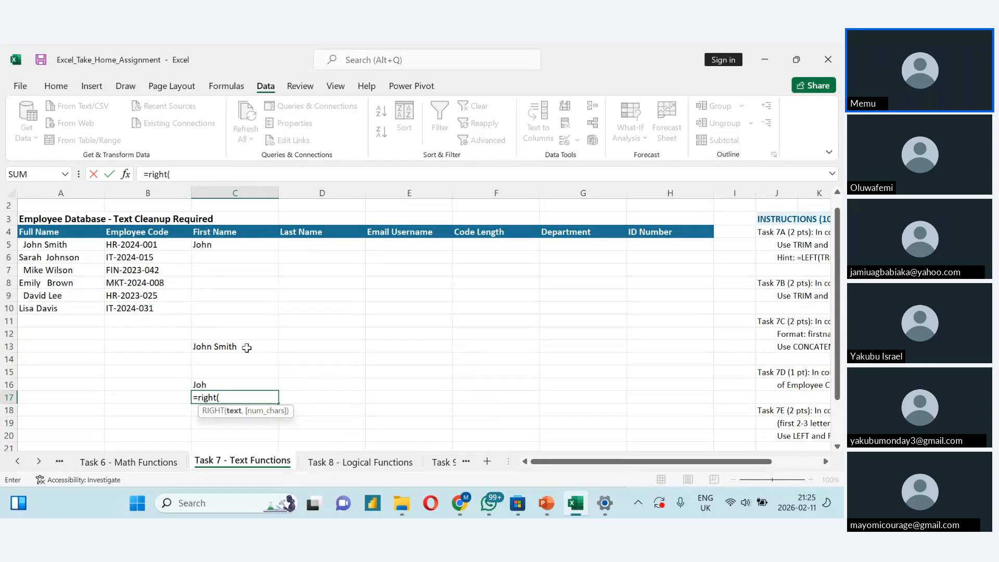
click(224, 346)
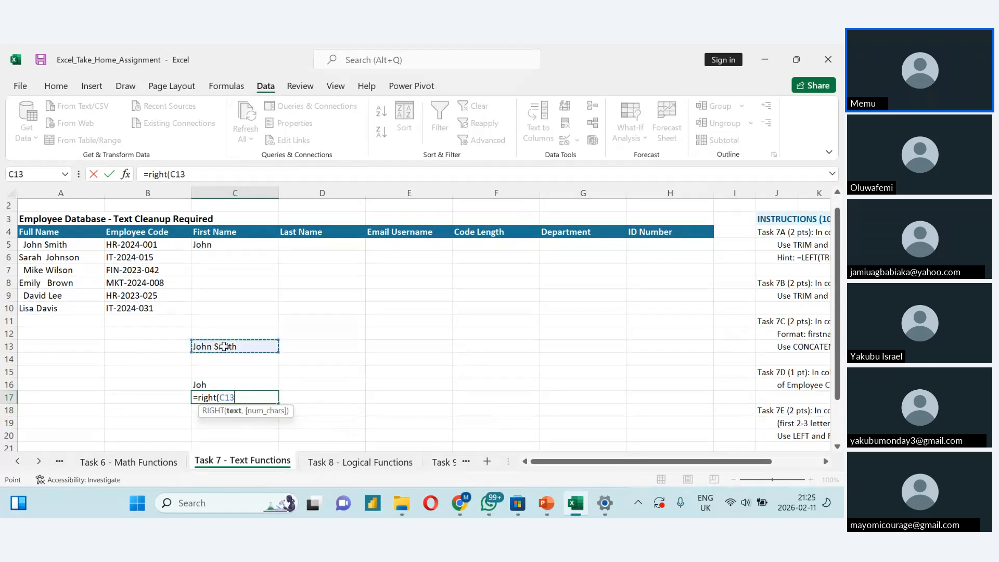
text(,)
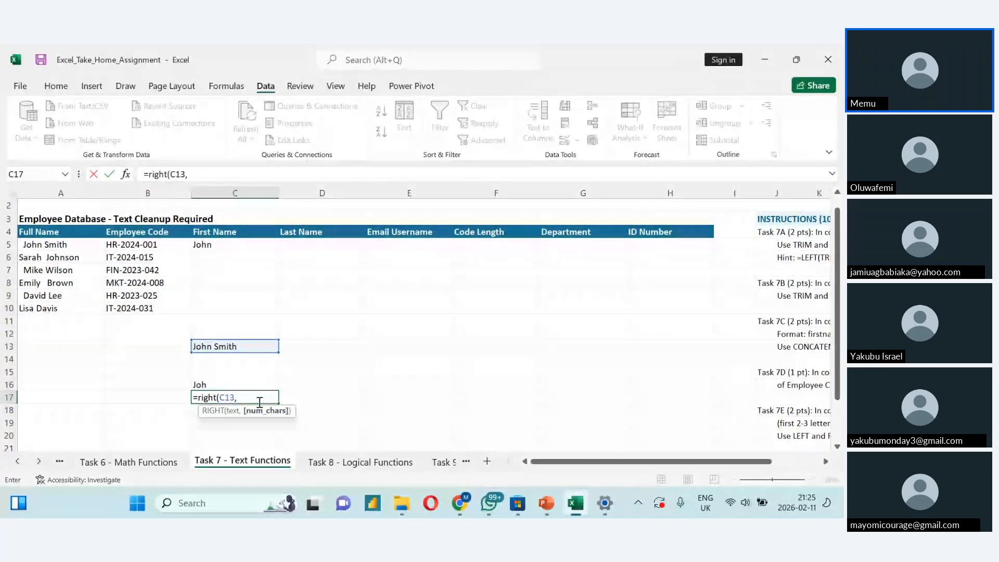
text(4)
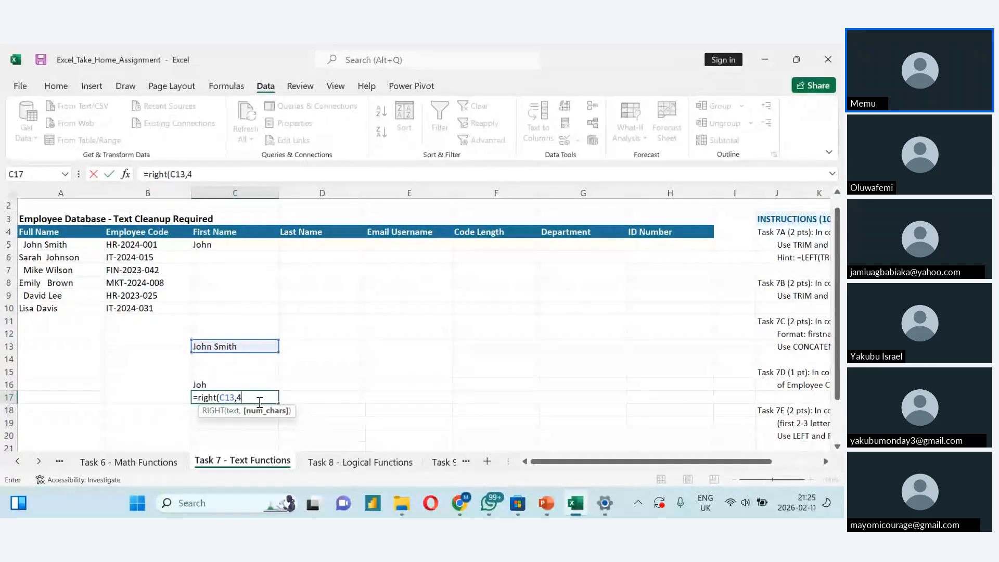
text())
key(Return)
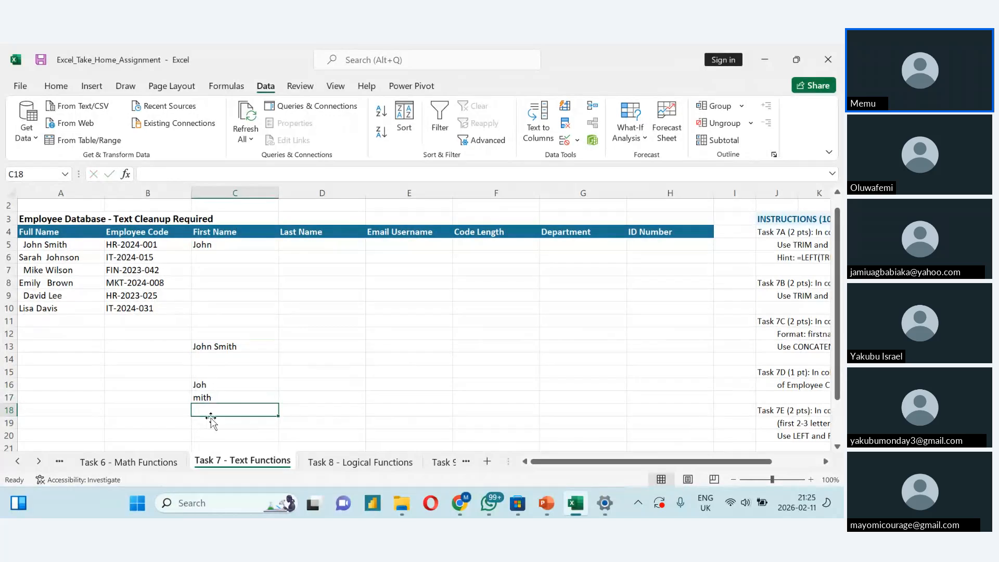
- Enter =FIND("h",C13,1) in C18 to locate the letter h in the trimmed name
text(=)
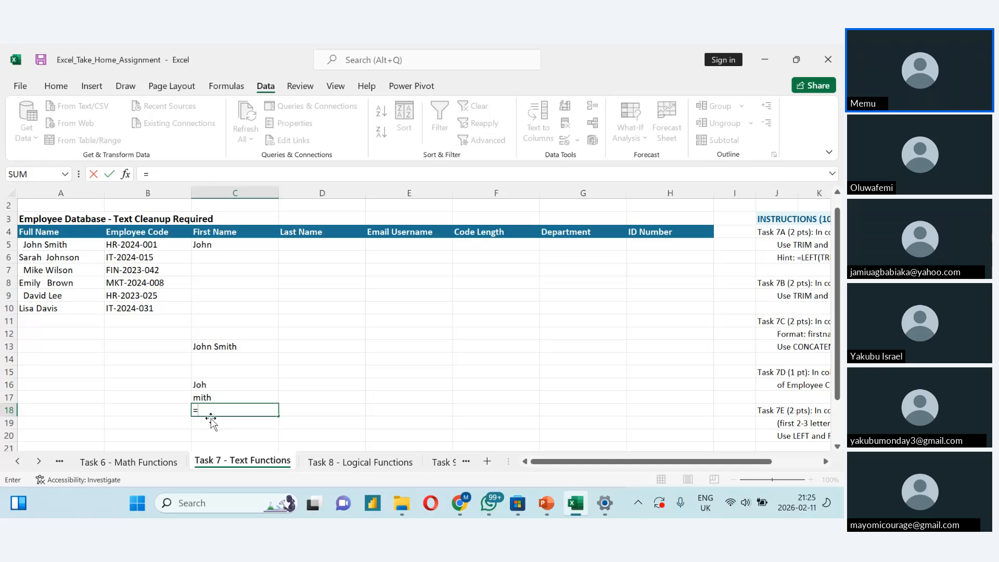
text(find)
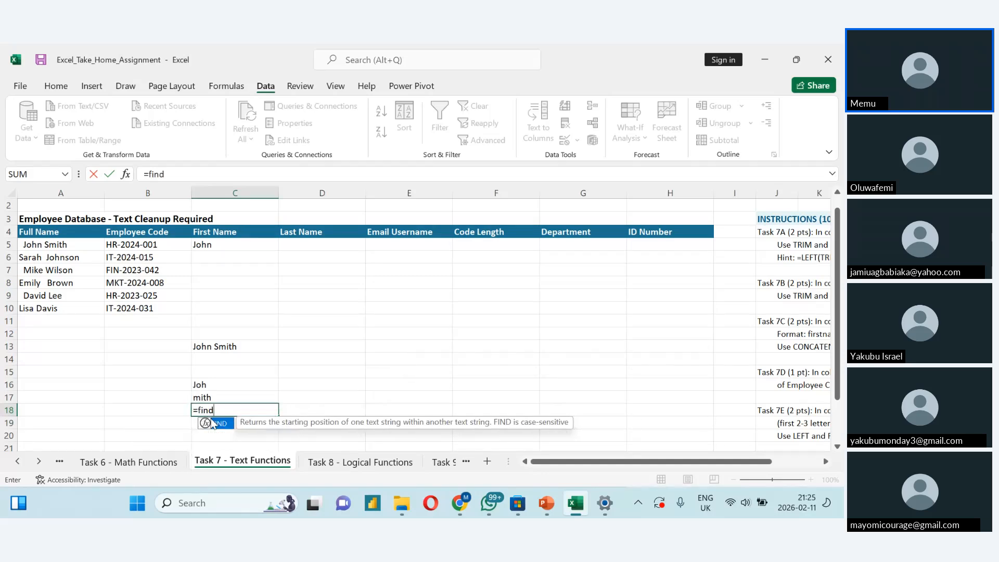
text(()
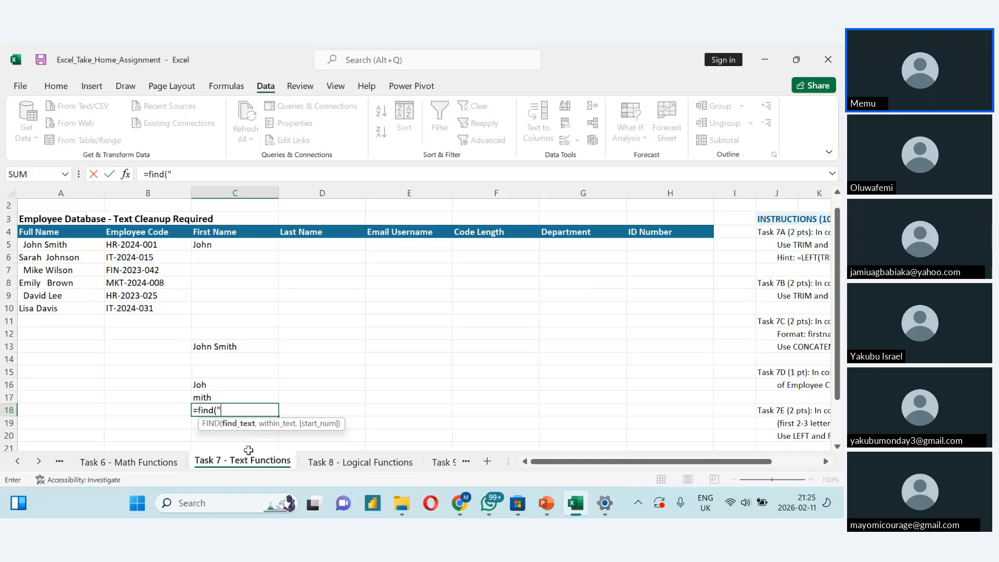
text(h",)
click(206, 347)
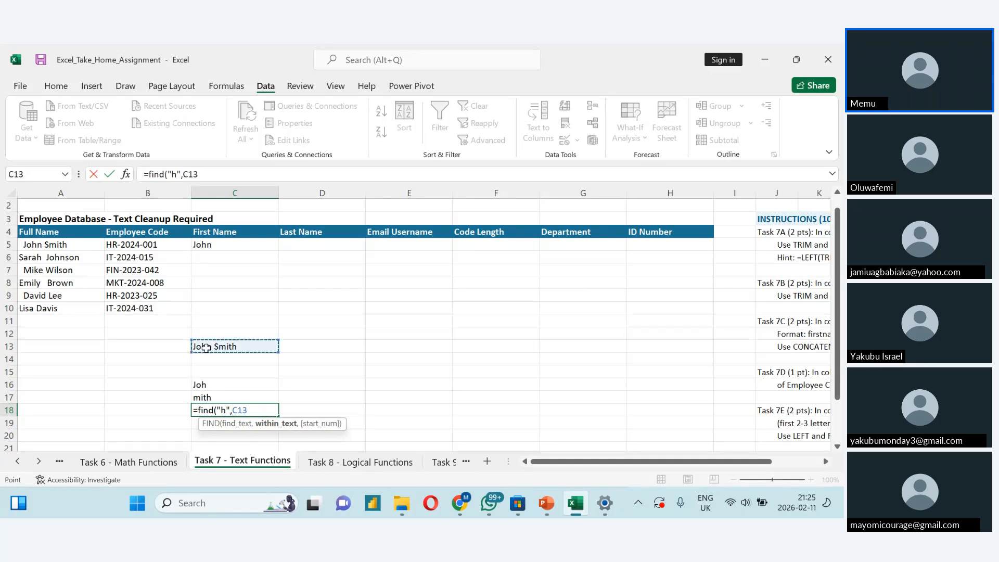
text(,)
text(1)
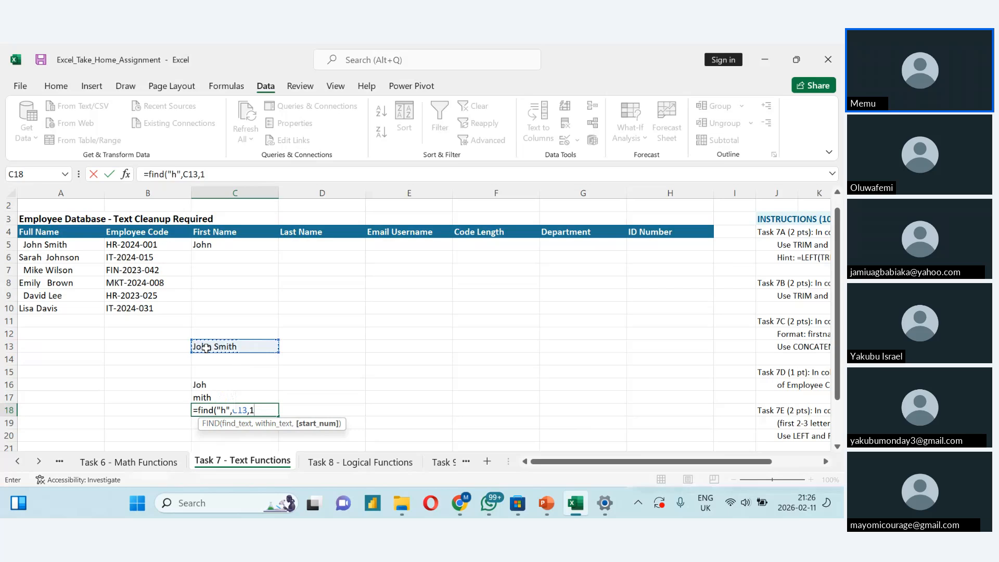
text())
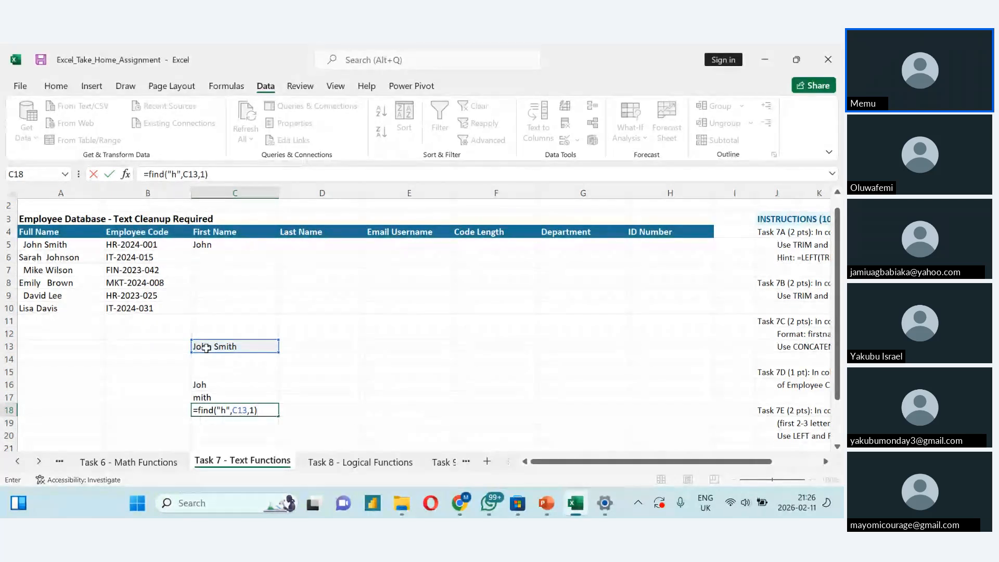
key(Return)
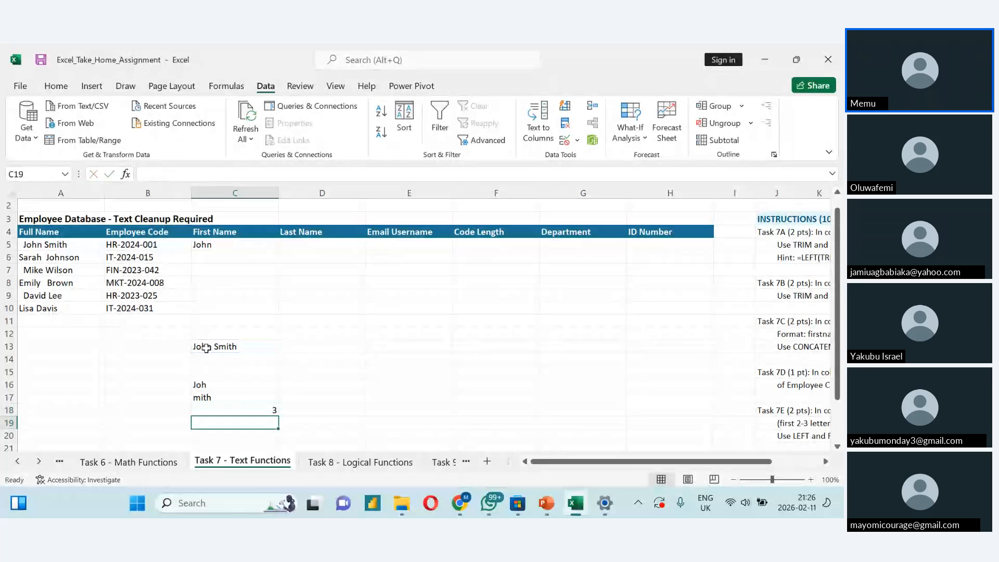
- Review the FIND formula in C18 and the combined LEFT, TRIM and FIND formula in C5
double_click(242, 411)
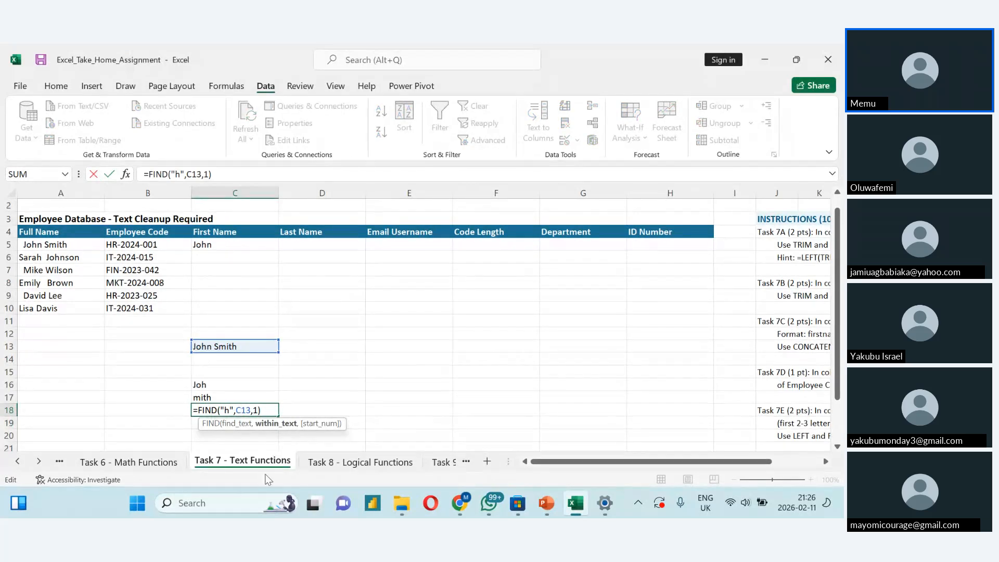
key(Return)
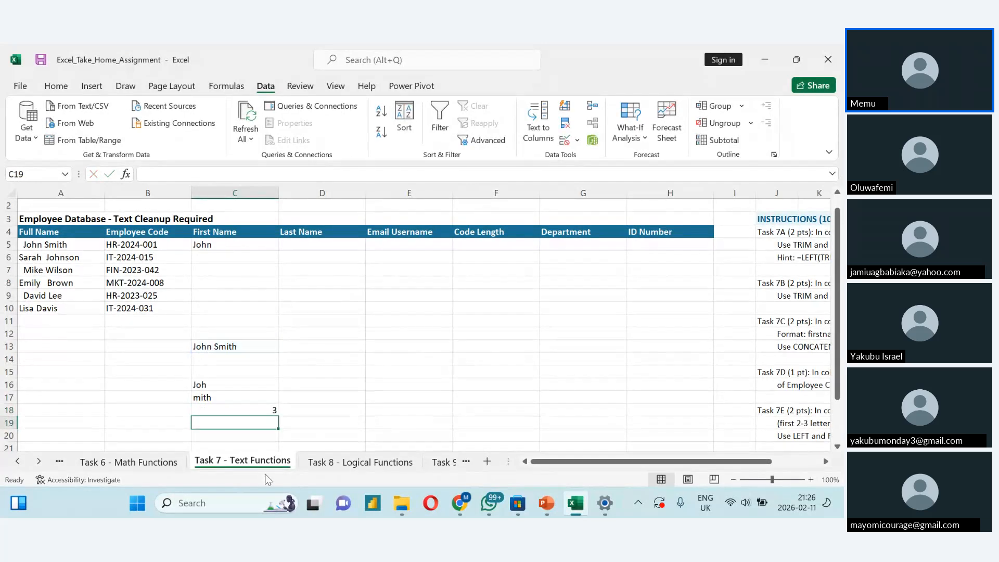
click(272, 410)
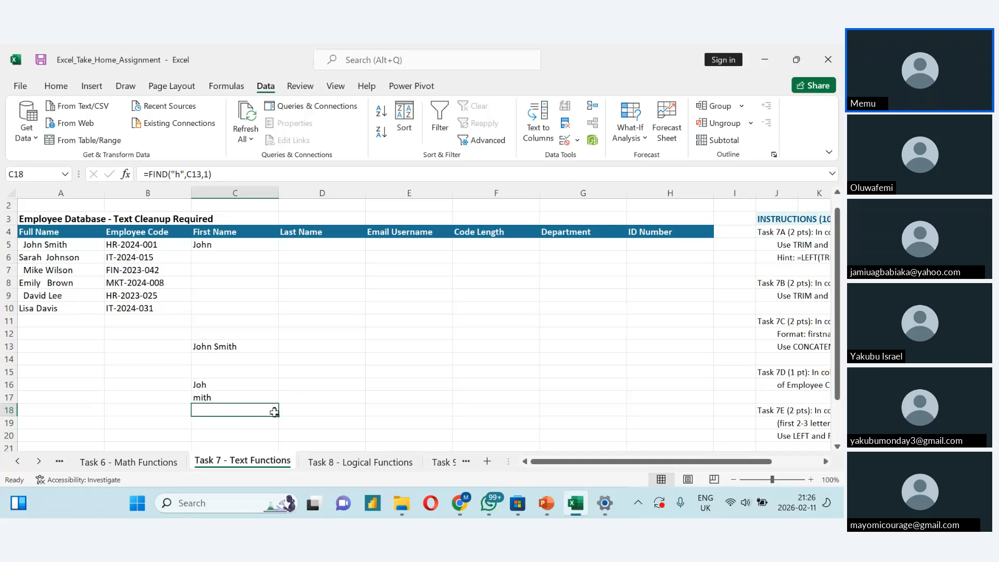
key(Return)
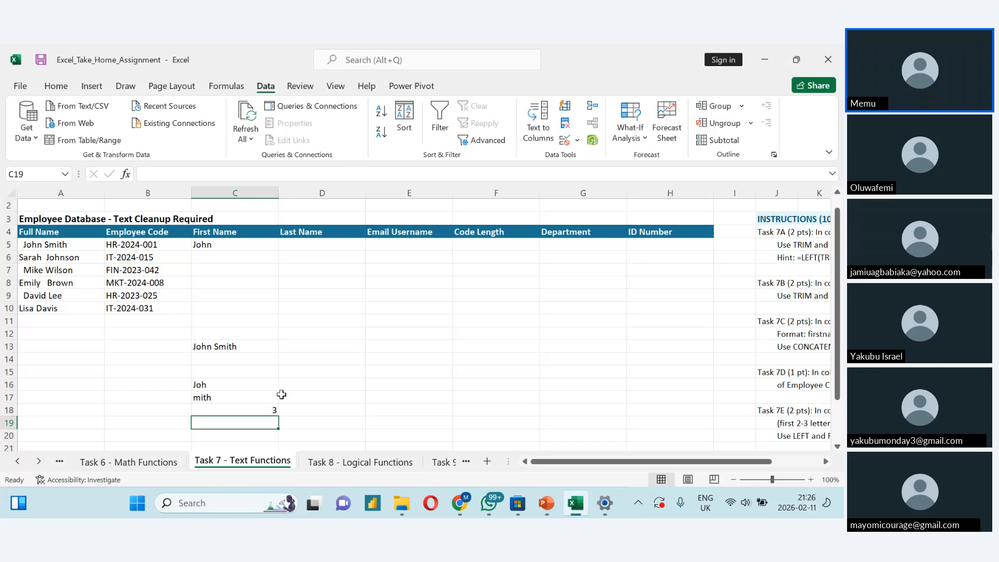
click(268, 411)
double_click(267, 411)
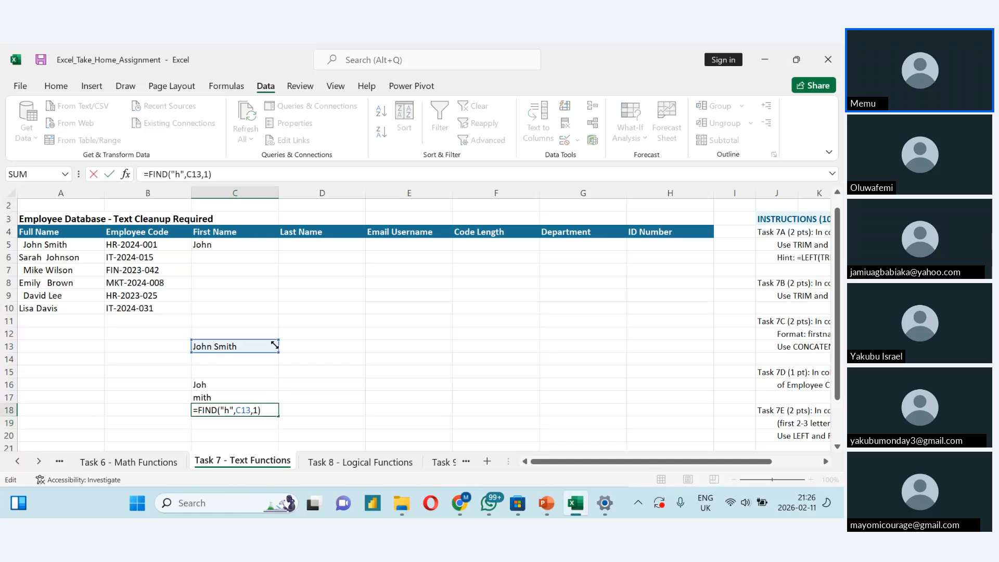
double_click(241, 249)
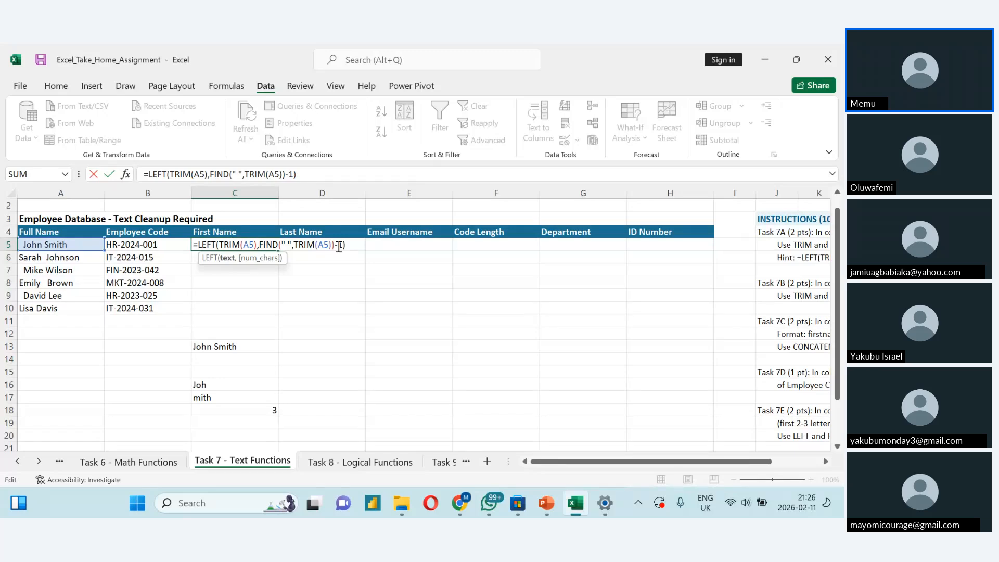
key(Return)
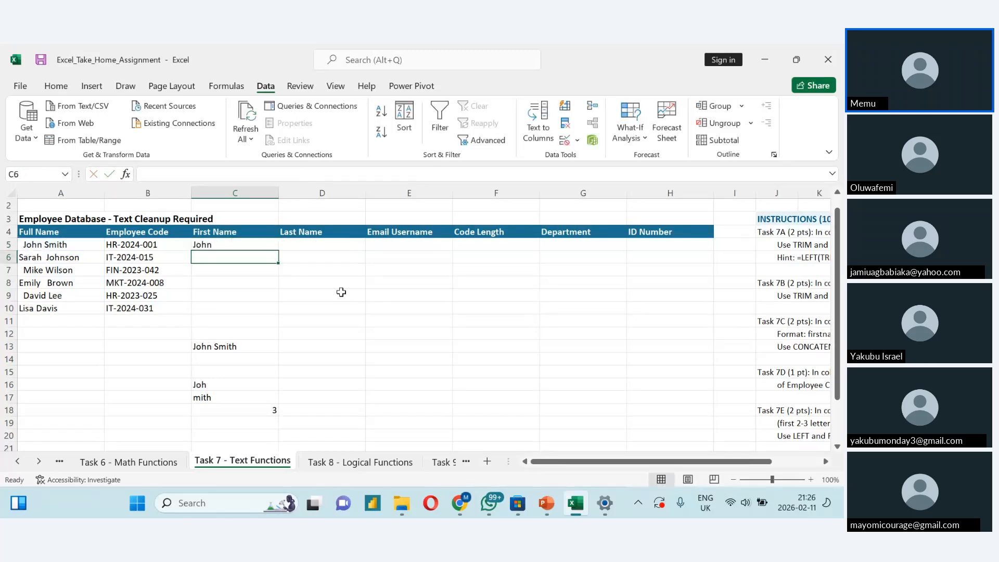
- Check the Task 7B instructions and copy the formula =LEFT(TRIM(A5),FIND(" ",TRIM(A5))-1) from C5 into D5 under Last Name
drag(589, 461, 696, 465)
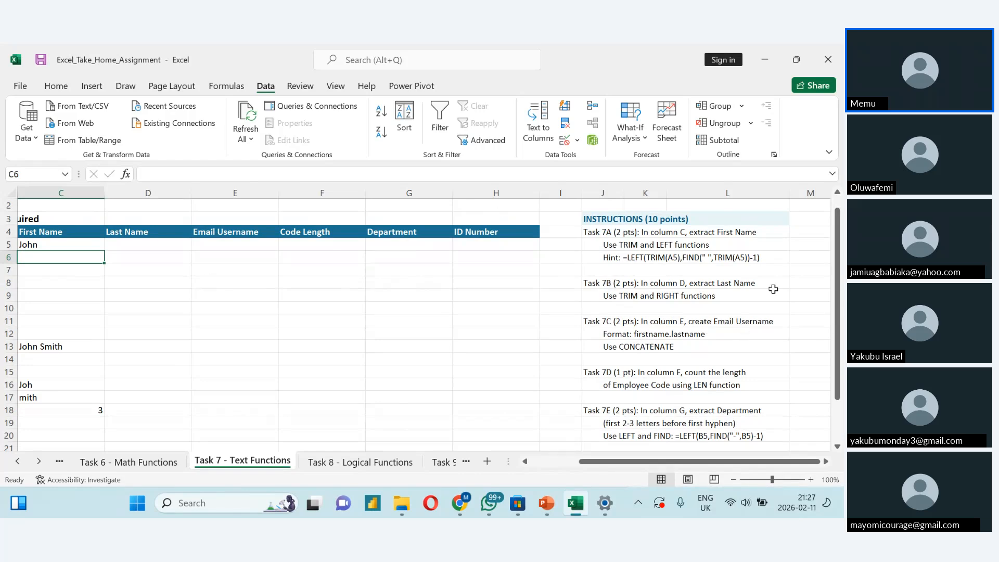
drag(595, 461, 545, 461)
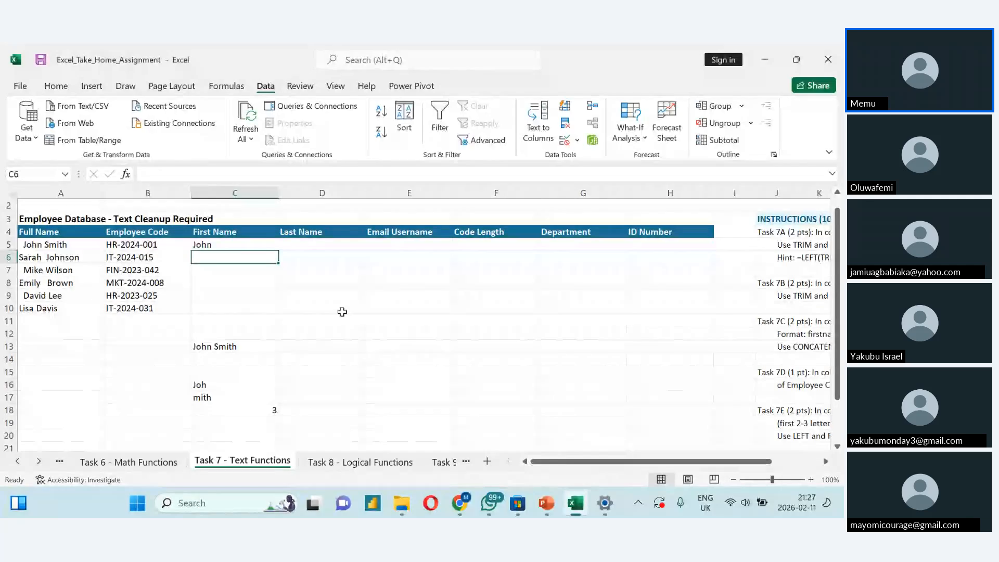
click(222, 235)
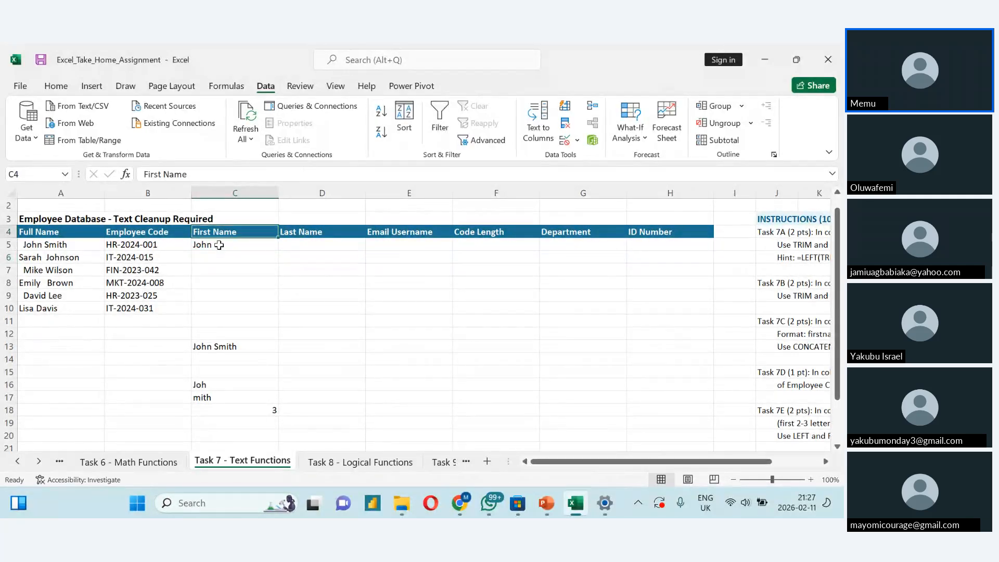
double_click(219, 245)
drag(345, 245, 187, 251)
key(ctrl+c)
click(279, 308)
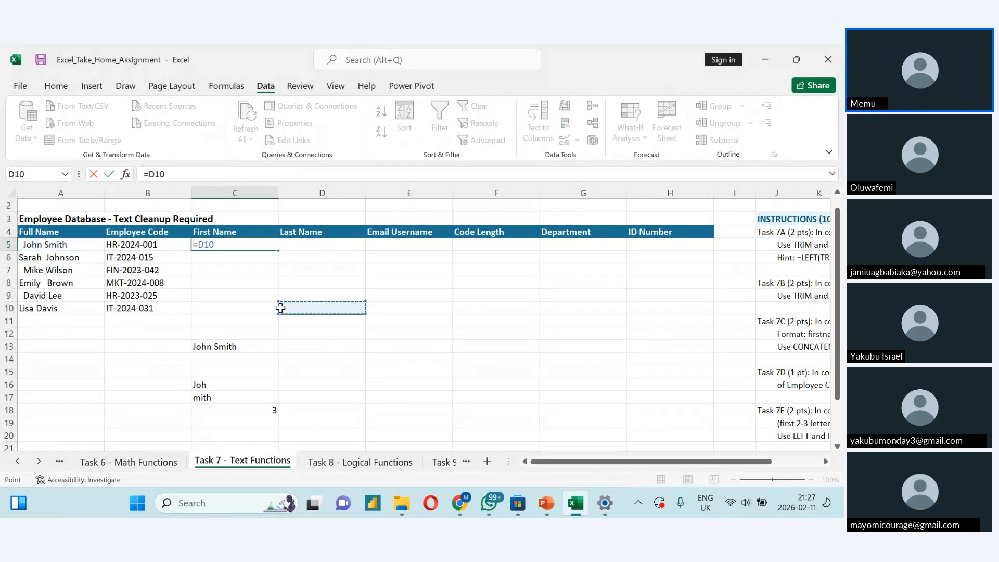
key(Escape)
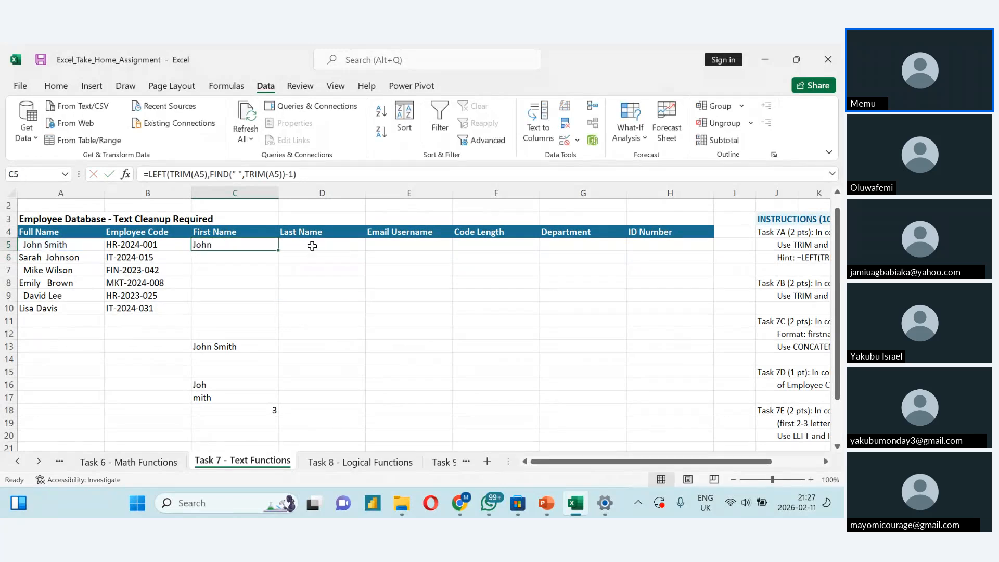
double_click(312, 245)
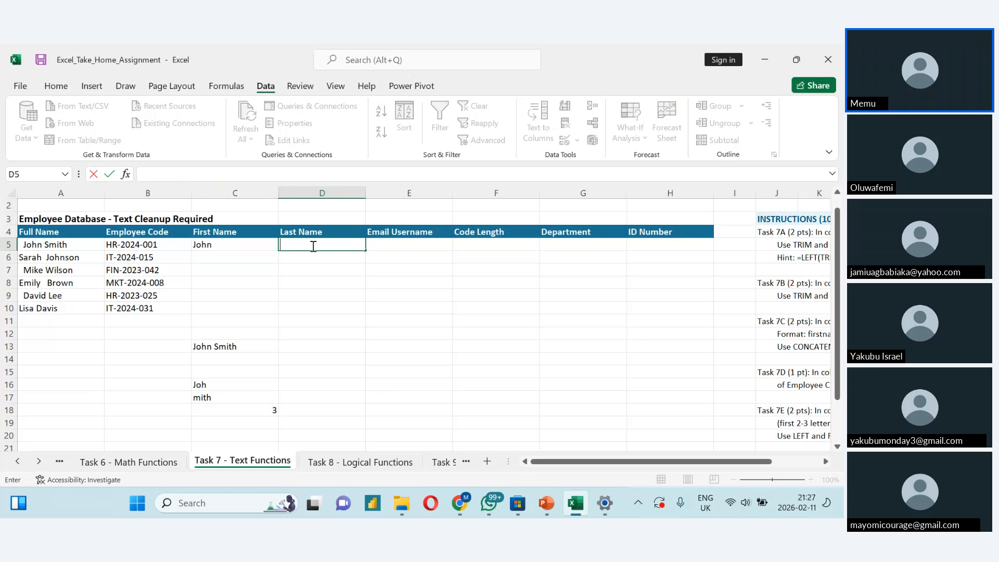
key(ctrl+v)
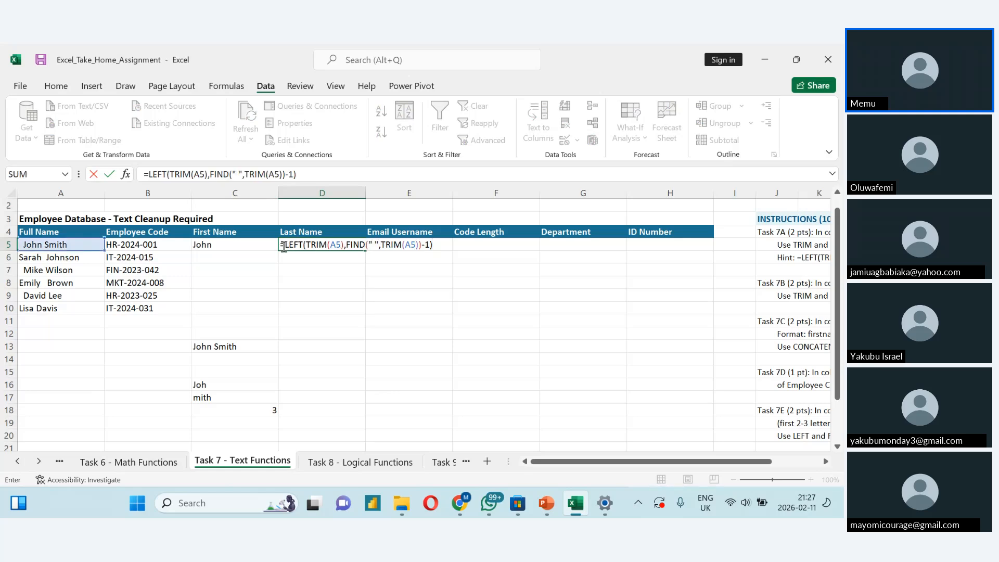
- Change the D5 formula to =RIGHT(TRIM(A5),FIND(" ",TRIM(A5))+1) to extract the last name
click(283, 247)
double_click(284, 247)
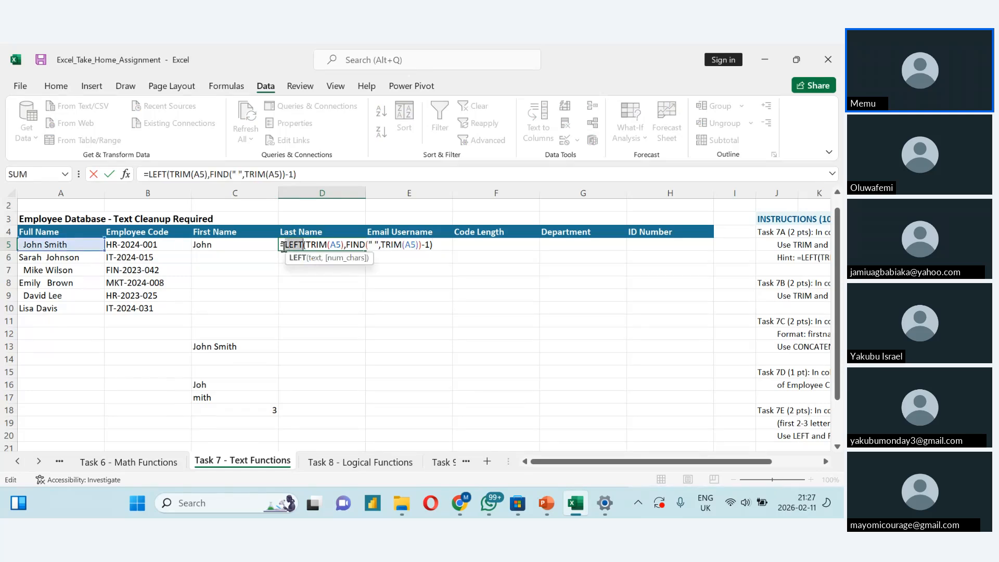
text(Rig)
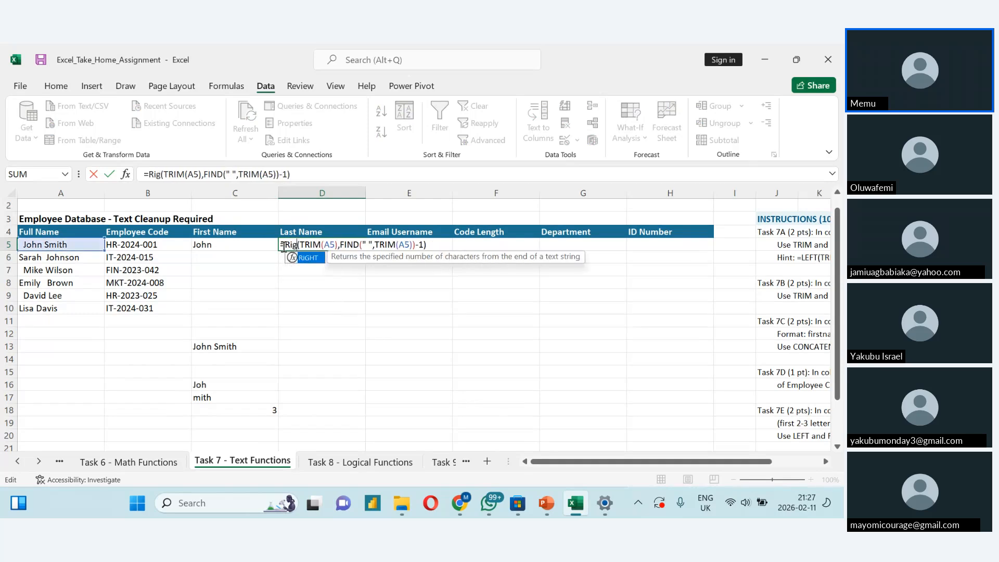
text(ht)
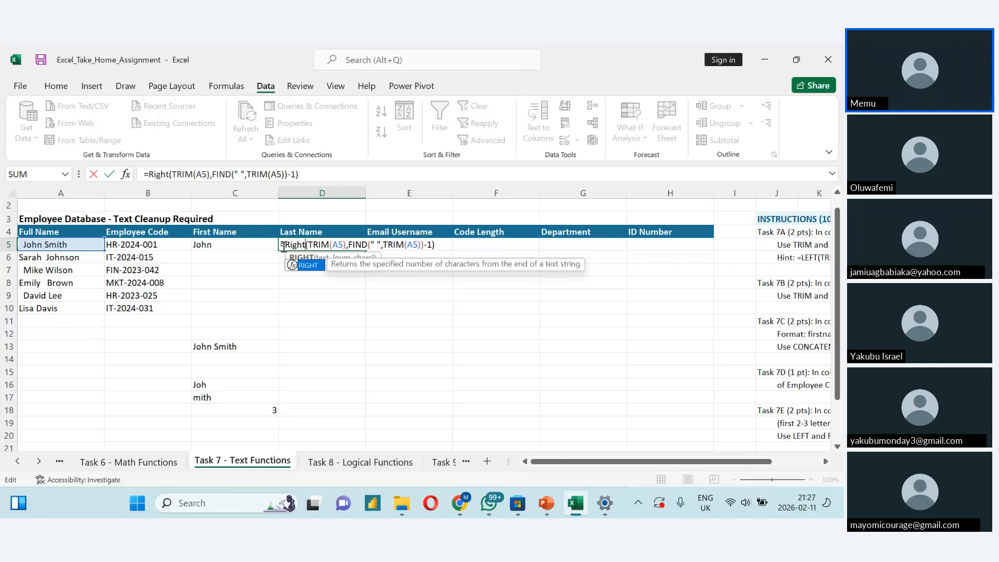
click(428, 248)
key(BackSpace)
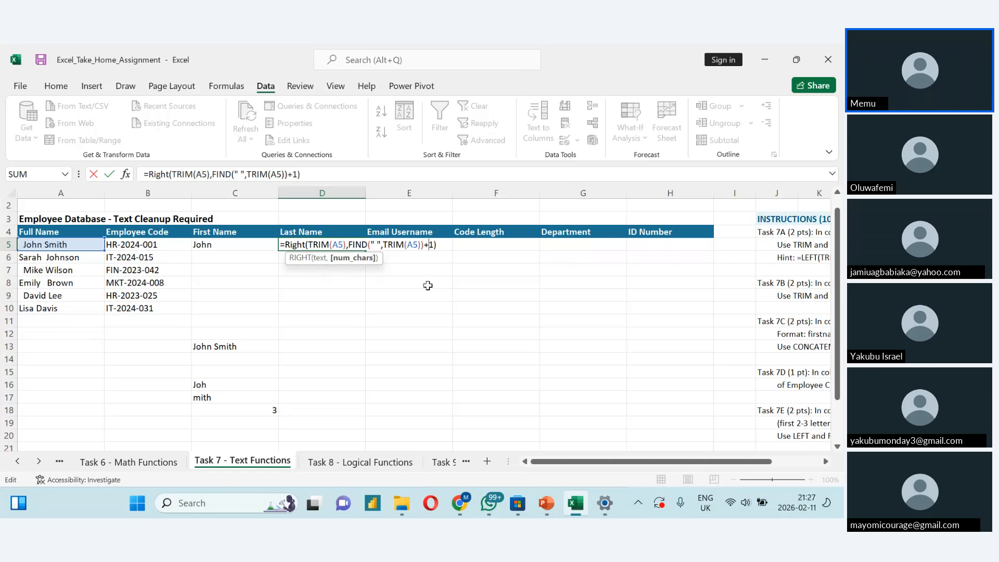
key(Return)
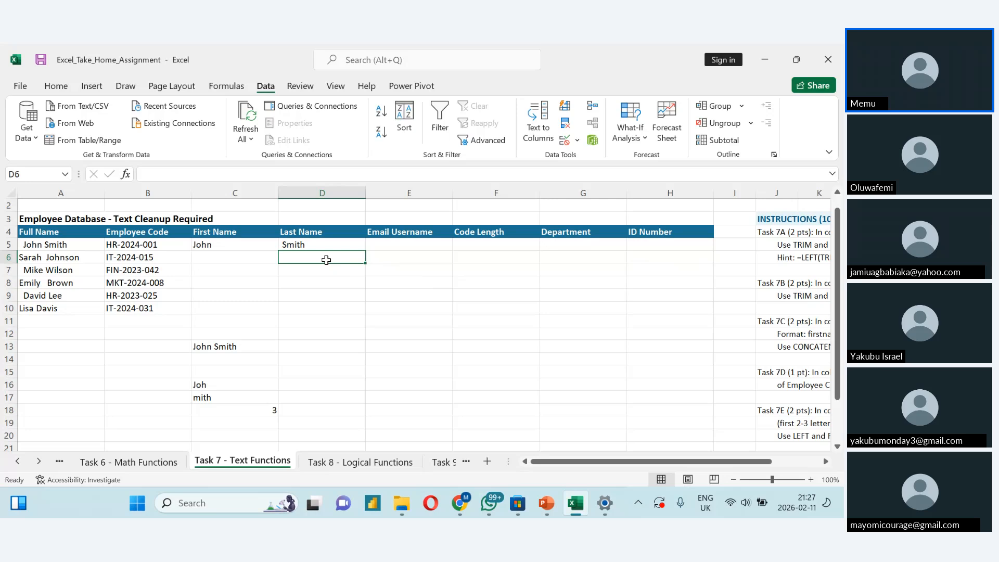
click(305, 245)
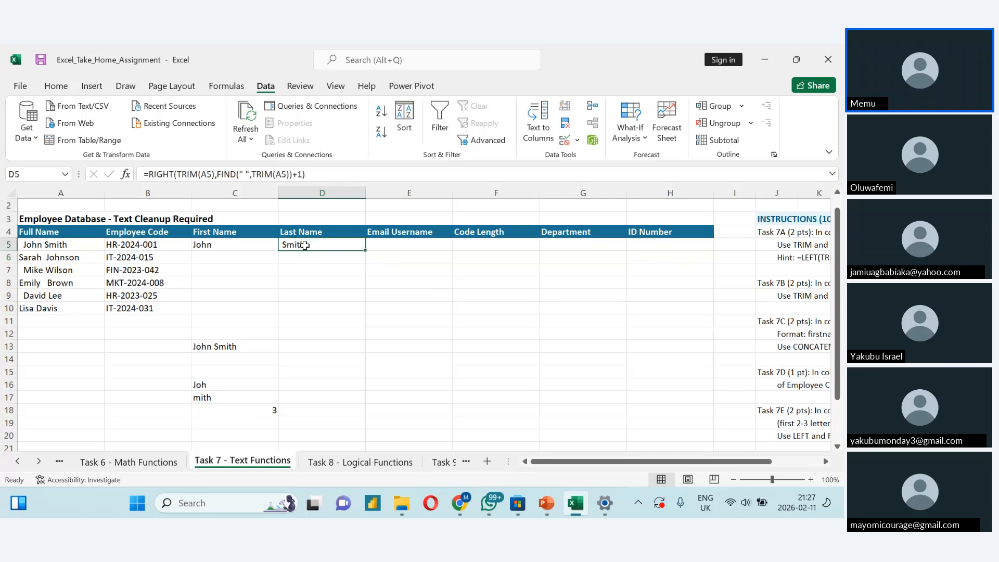
double_click(304, 245)
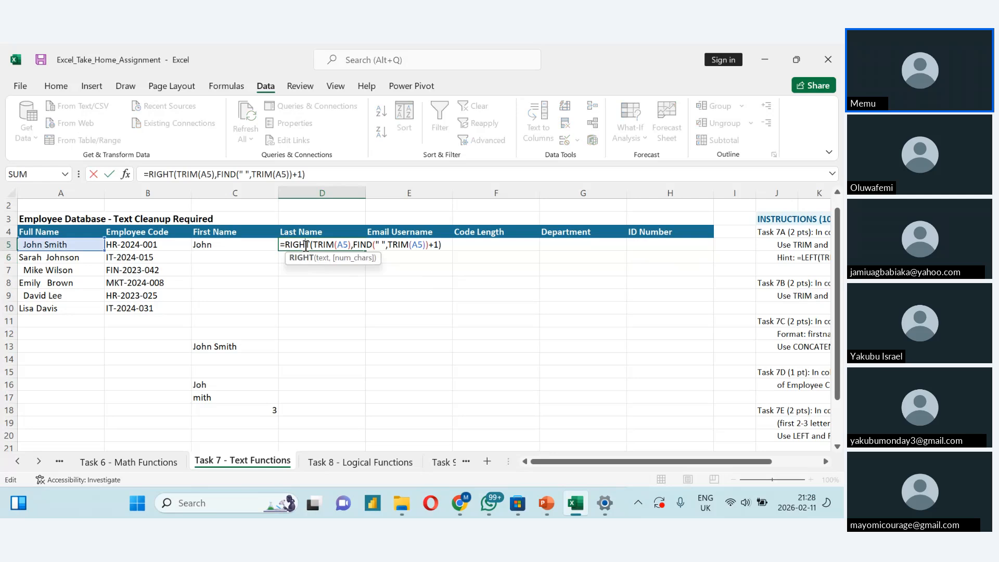
click(435, 248)
key(BackSpace)
key(Return)
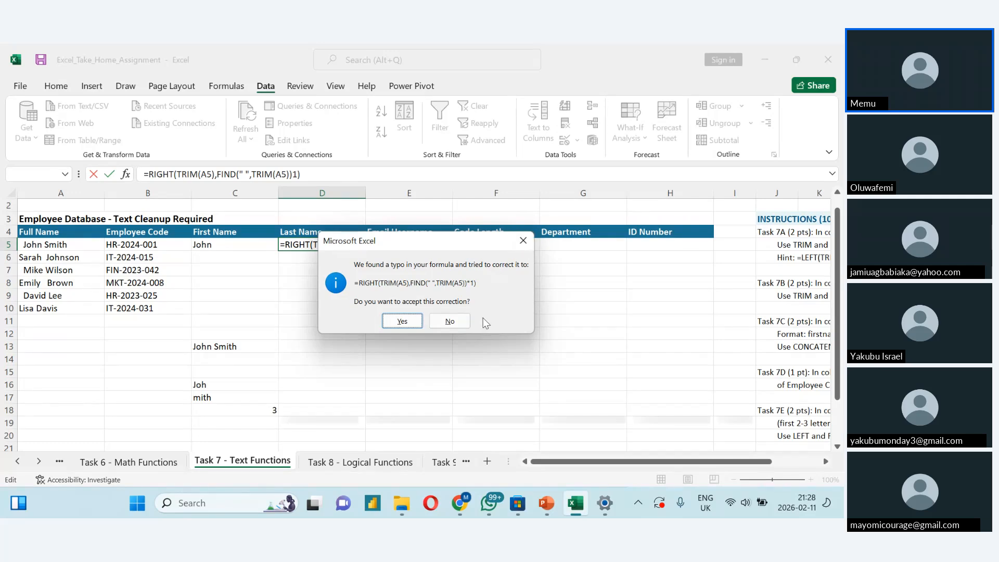
click(451, 321)
click(411, 341)
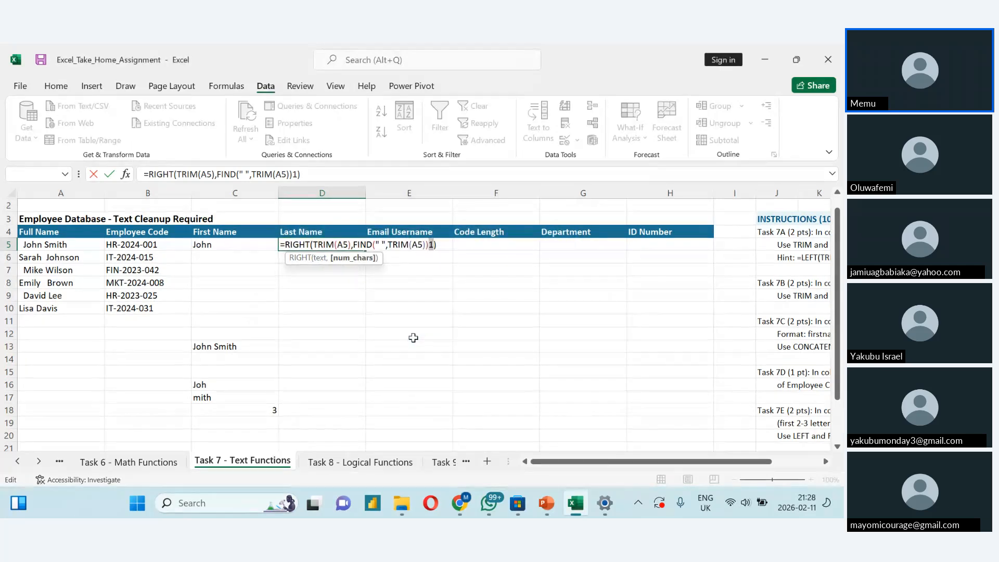
text(+1)
key(Return)
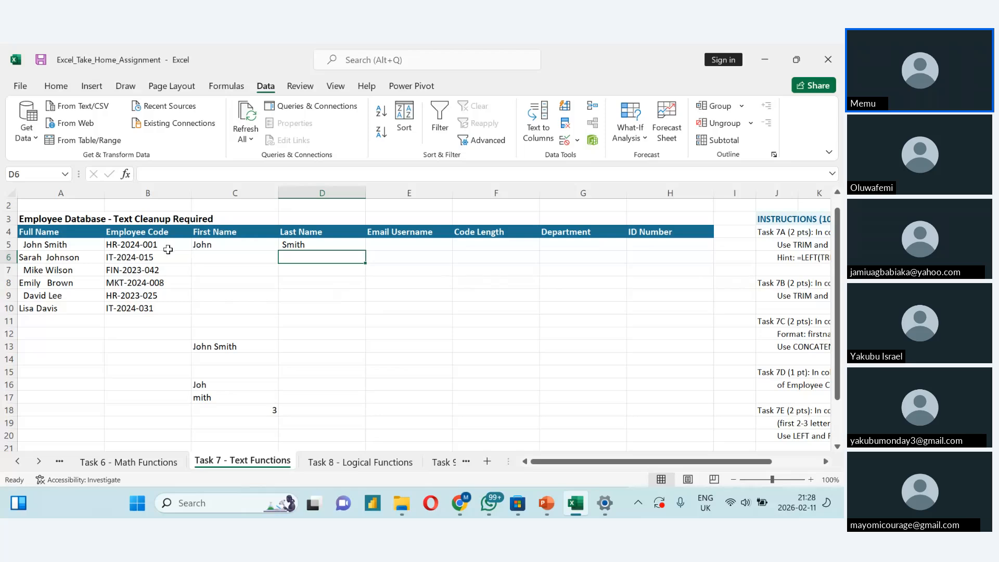
- Fill the First Name formula in C5 and the Last Name formula in D5 down to row 10
drag(294, 246, 265, 238)
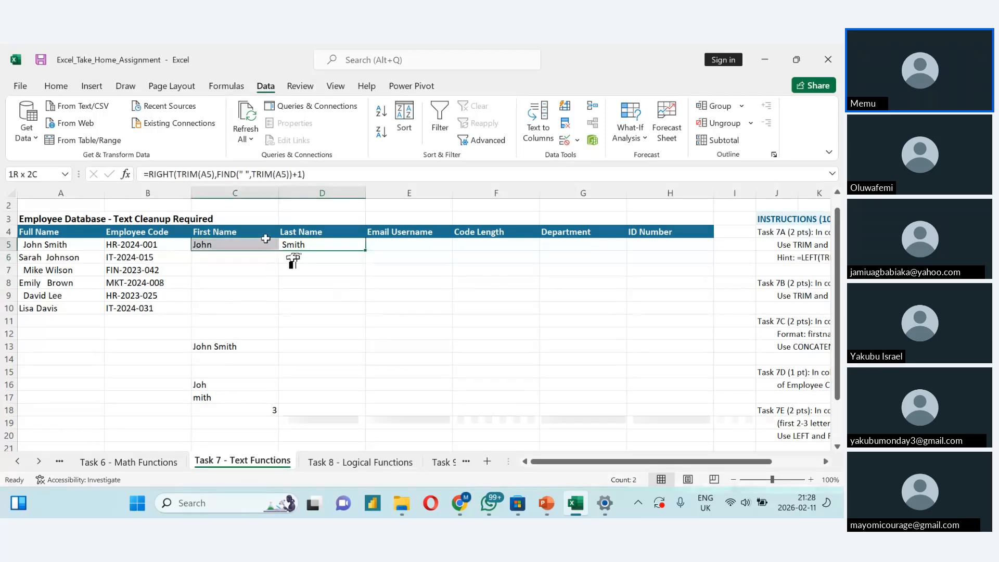
click(265, 266)
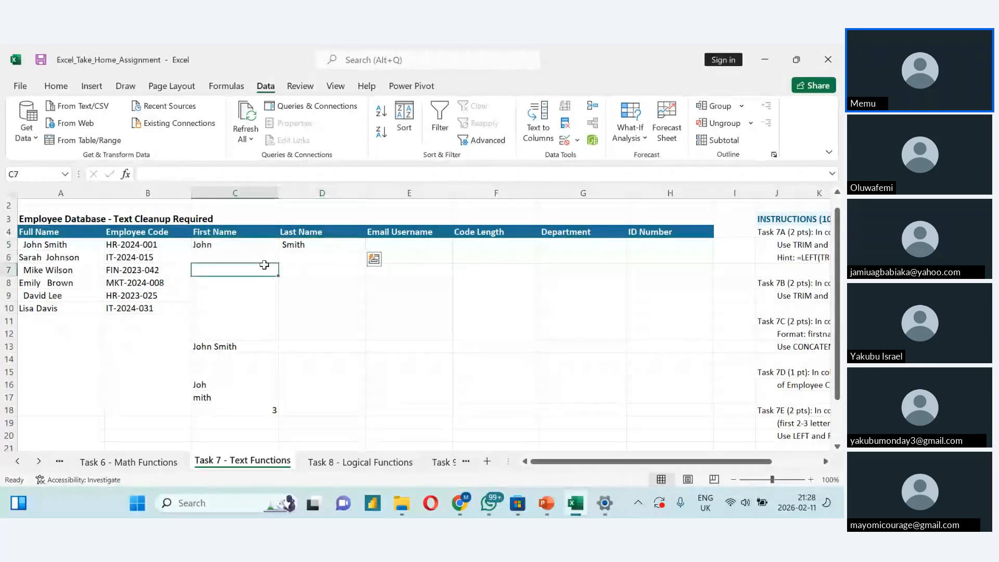
double_click(265, 250)
click(266, 249)
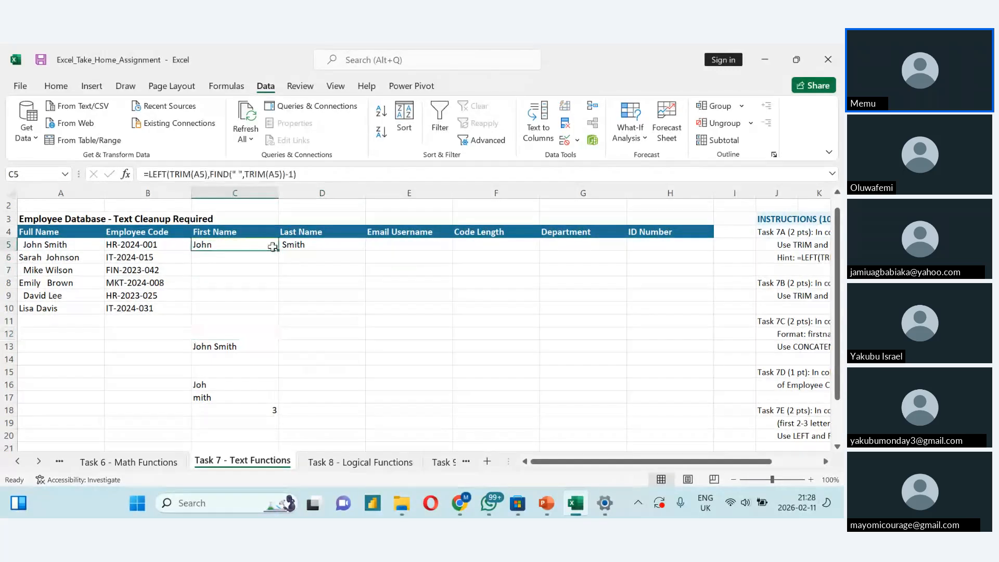
double_click(278, 251)
click(312, 247)
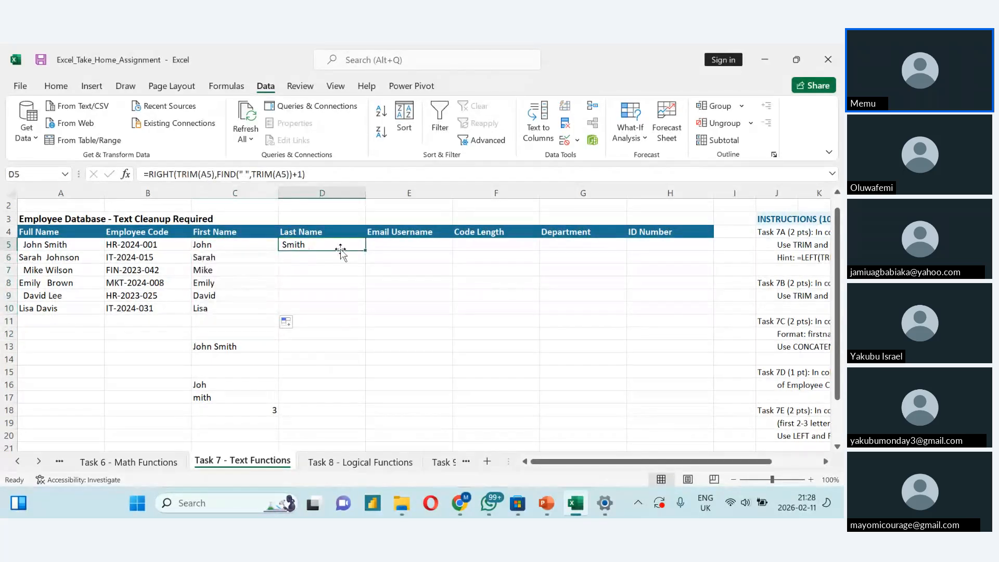
double_click(365, 250)
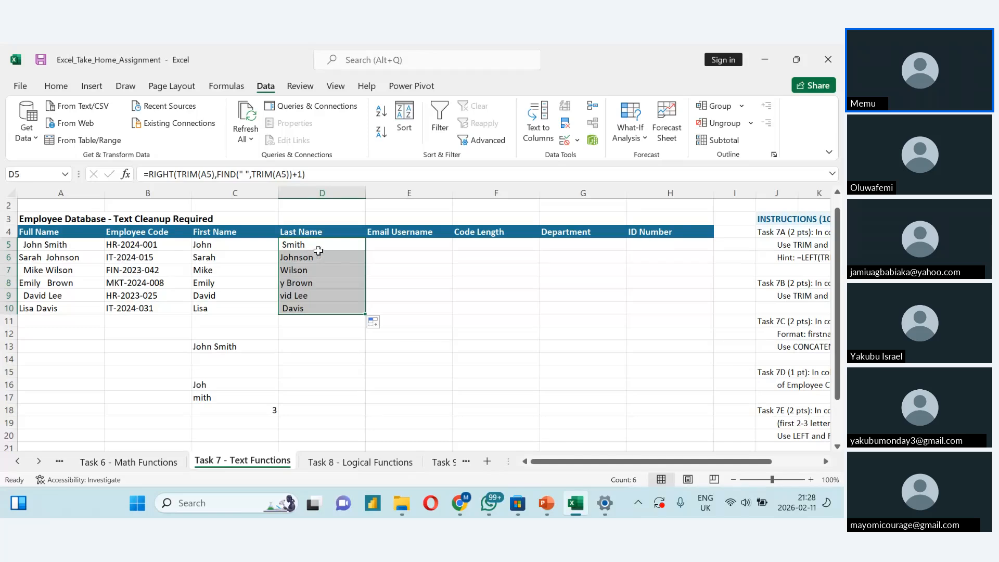
- Try the formula =RIGHT(TRIM(A5),FIND(" ",TRIM(A5))-1) in D5 to extract the last name
double_click(318, 249)
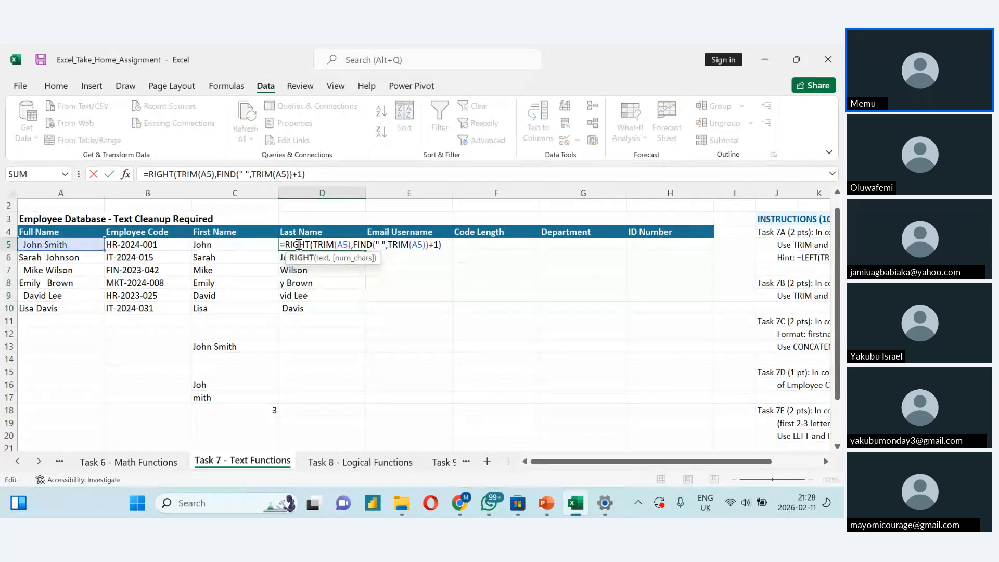
click(435, 245)
key(BackSpace)
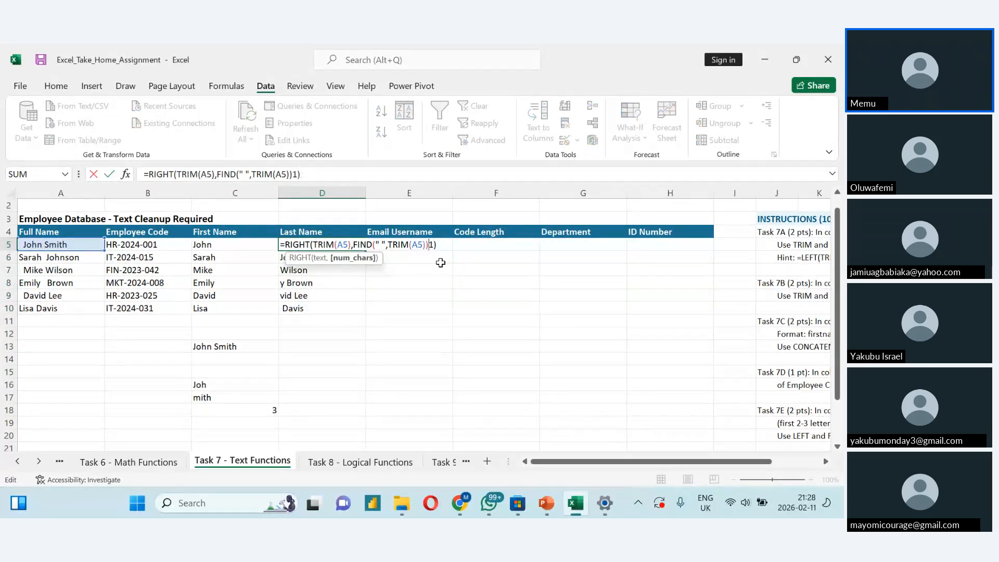
text(-)
key(Return)
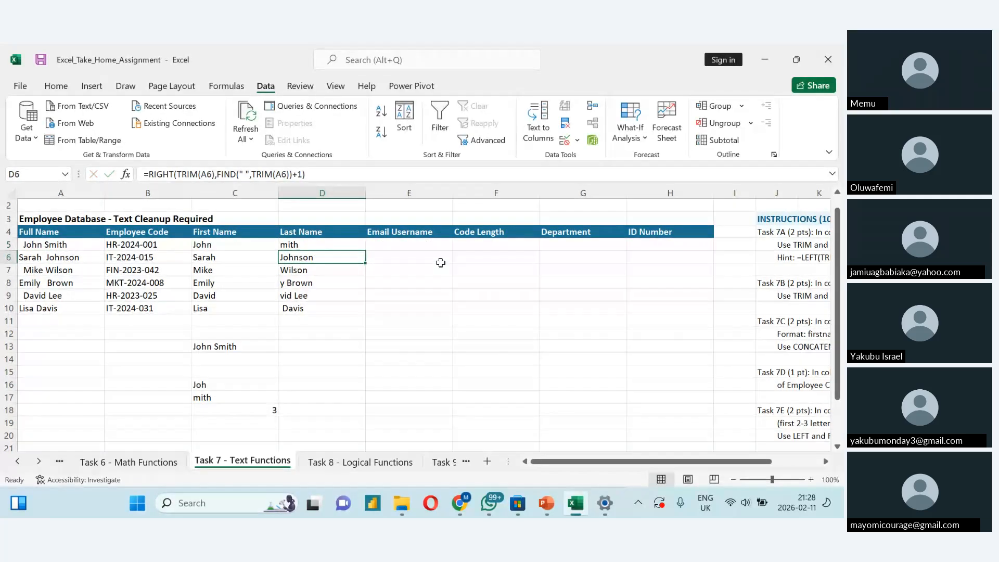
- Try an adjustment of +2 after the FIND part of the D5 formula, and undo the change
double_click(356, 249)
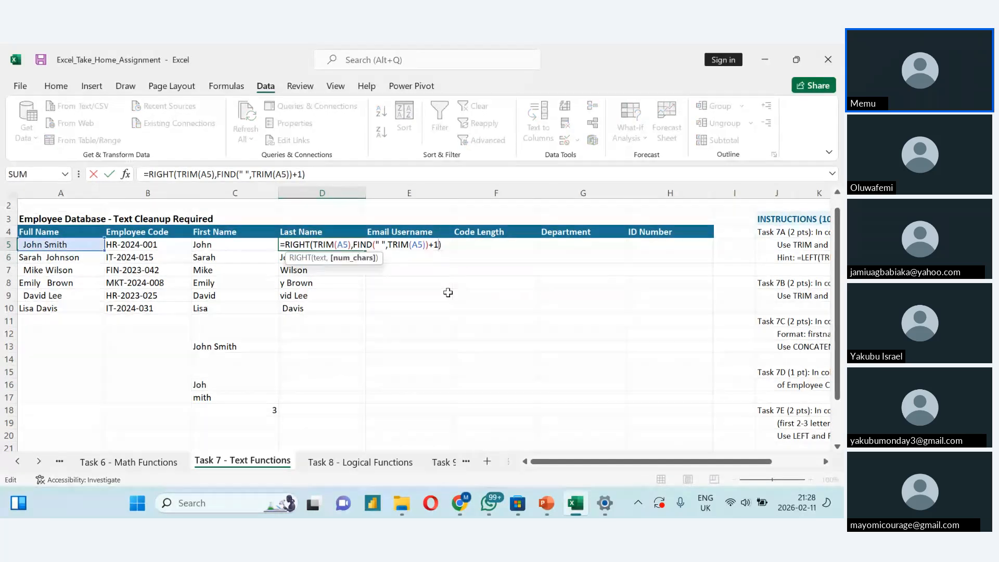
key(BackSpace)
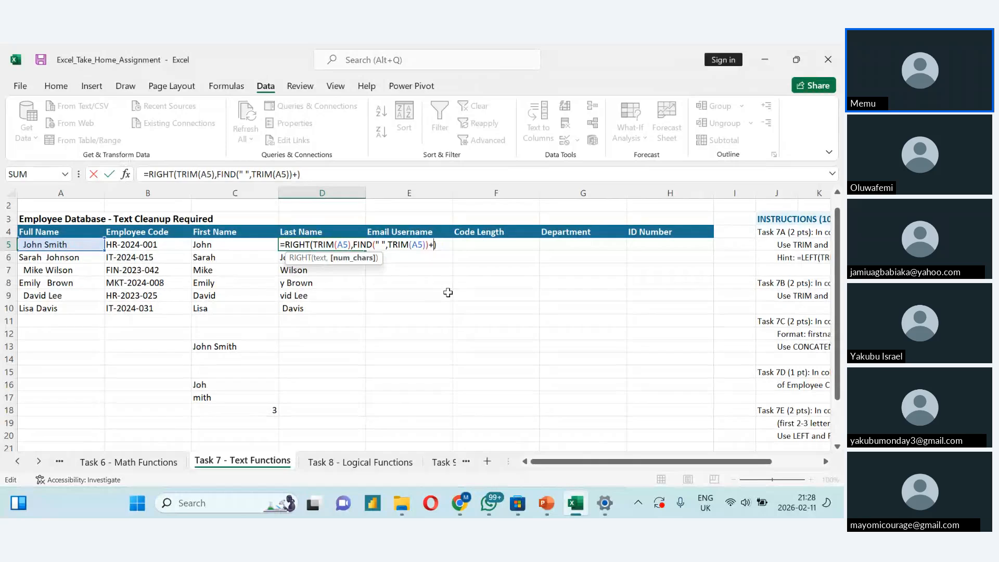
text(2)
key(Return)
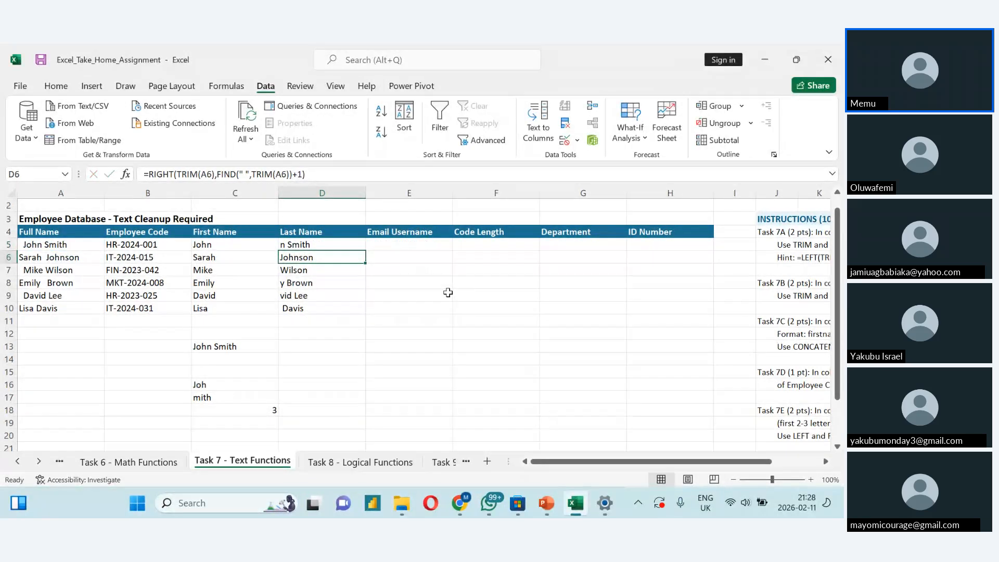
key(ctrl+z)
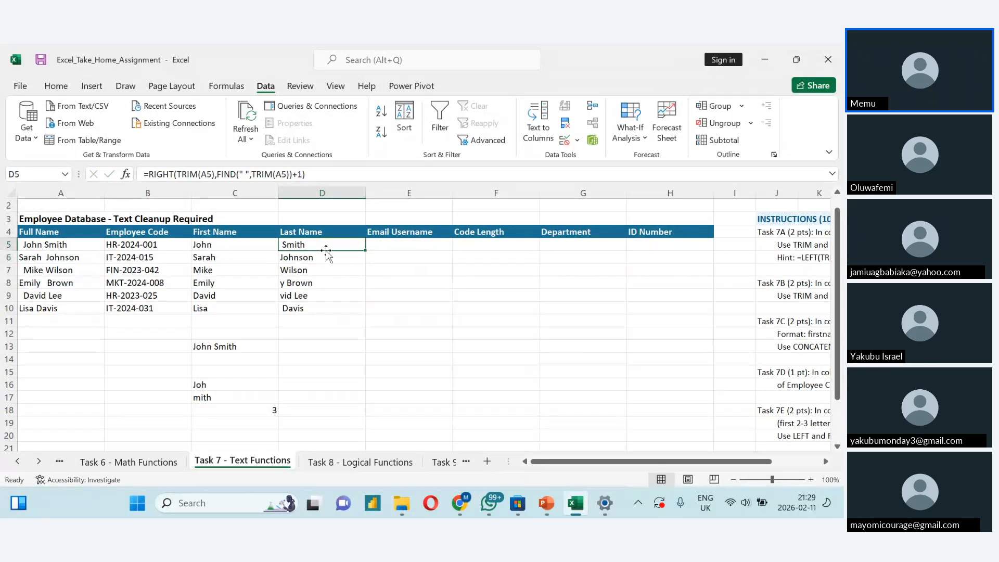
- Change the D5 formula to =RIGHT(TRIM(A5),FIND(" ",TRIM(A5))+0) and fill it down to D10
double_click(322, 245)
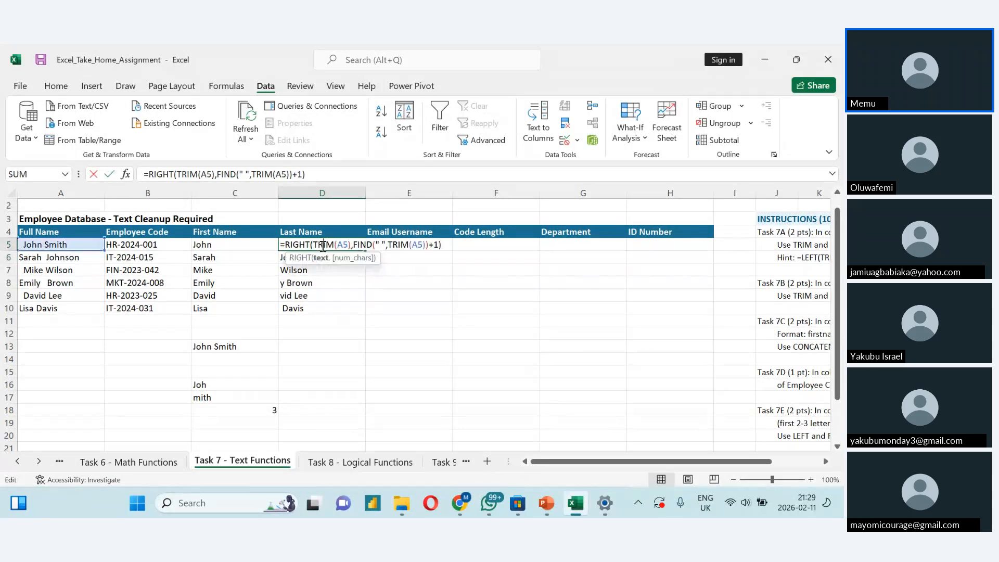
click(438, 244)
key(BackSpace)
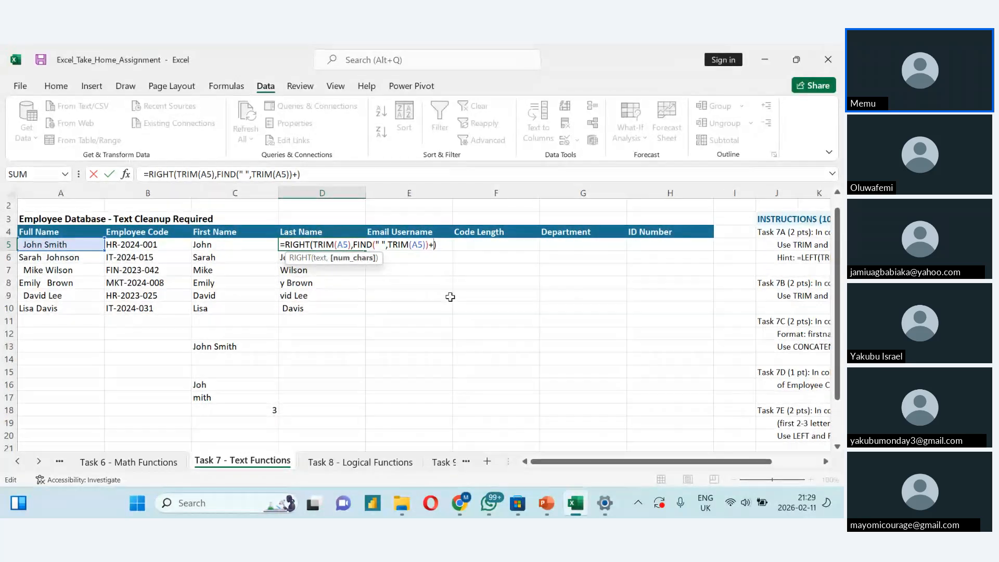
text(1)
key(Return)
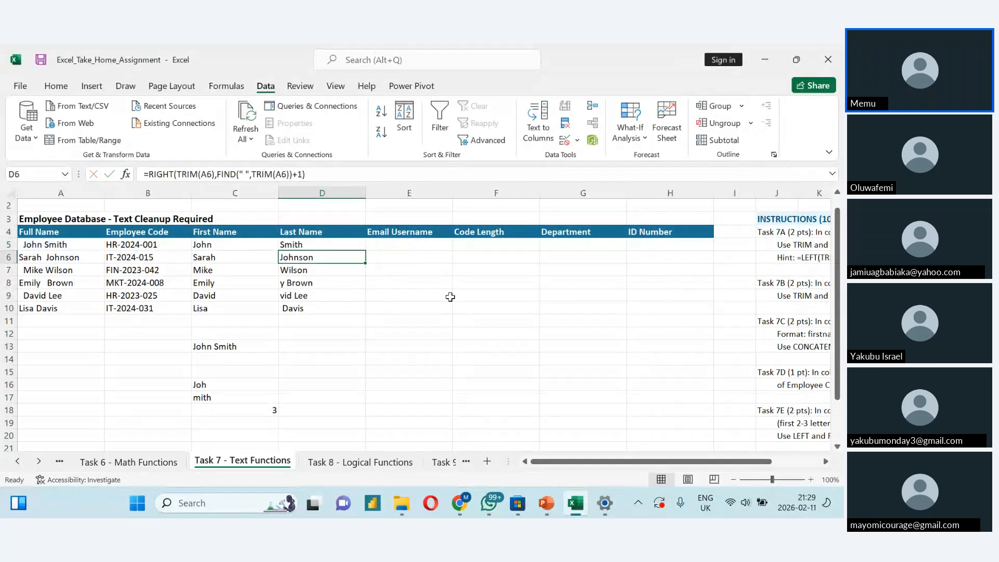
click(319, 245)
double_click(365, 251)
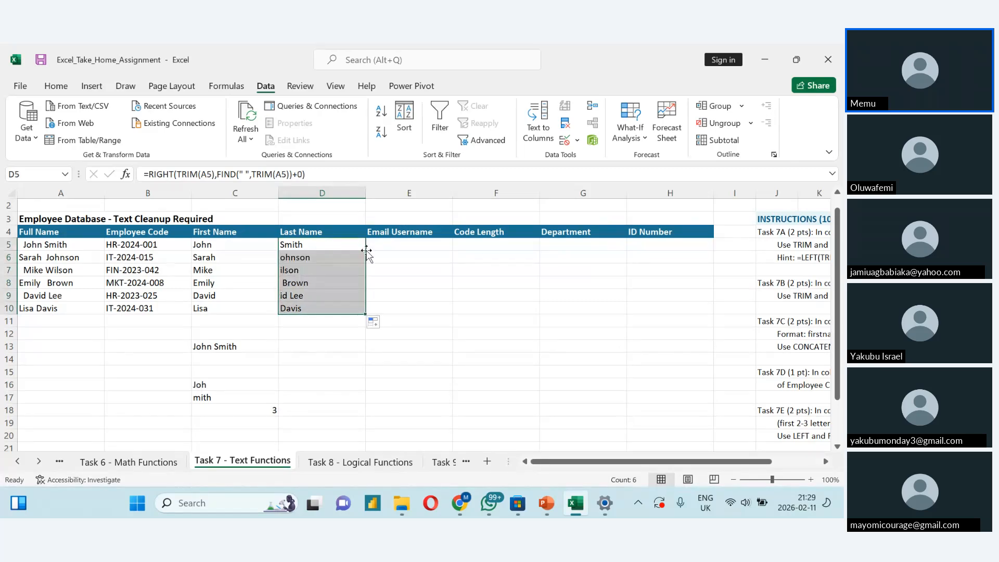
- Inspect the filled Last Name formulas in D6 and D5, leaving both unchanged
double_click(311, 260)
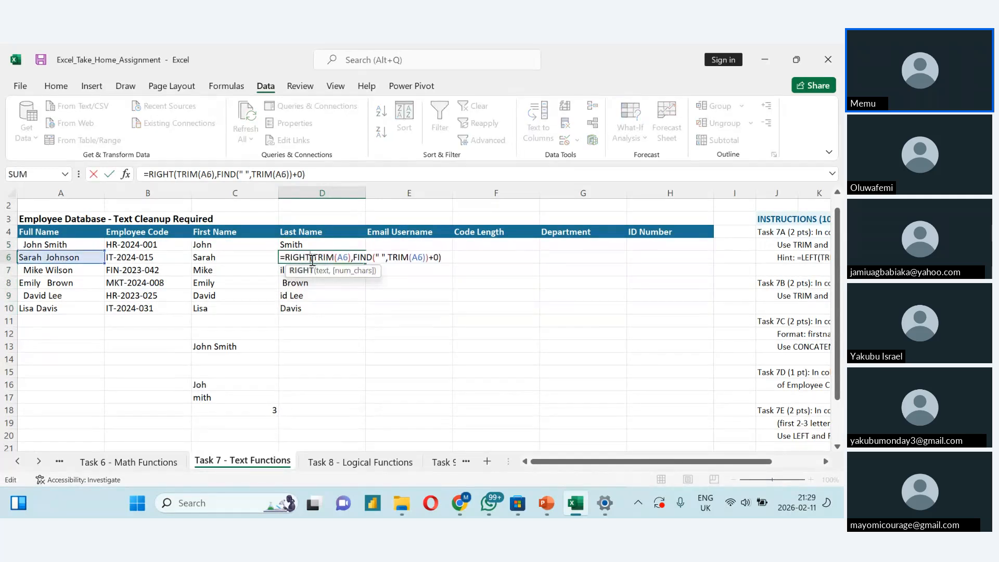
click(350, 296)
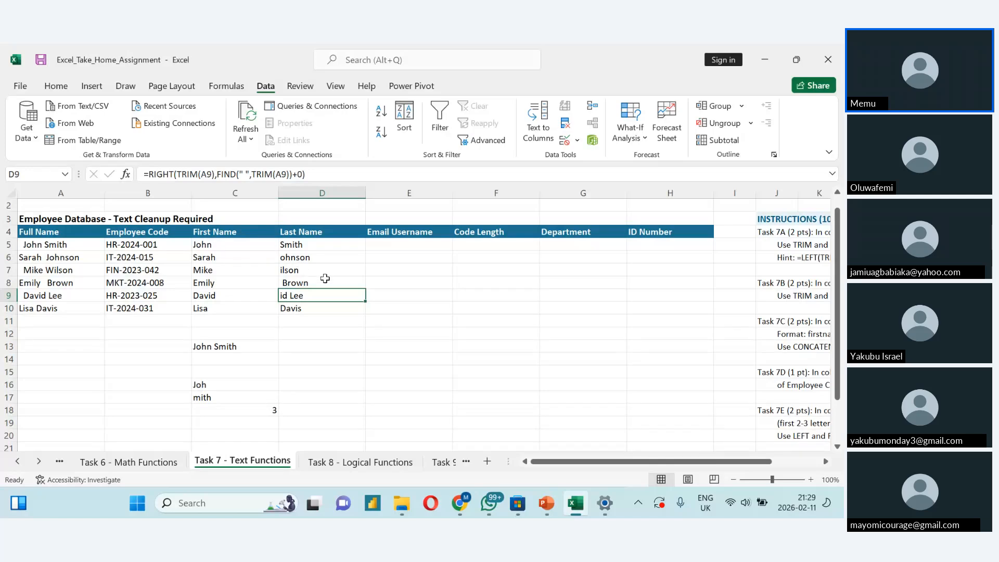
click(323, 244)
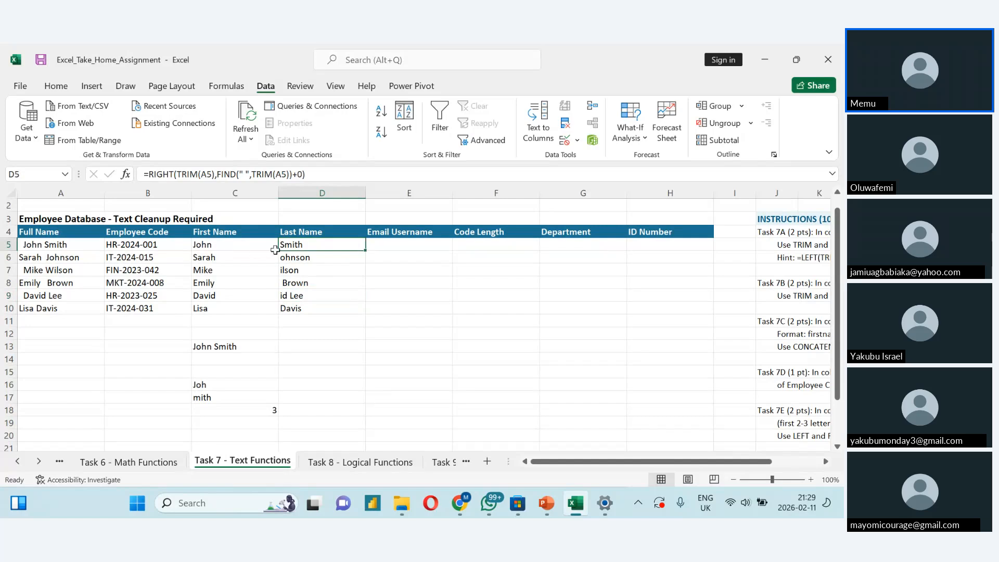
double_click(311, 244)
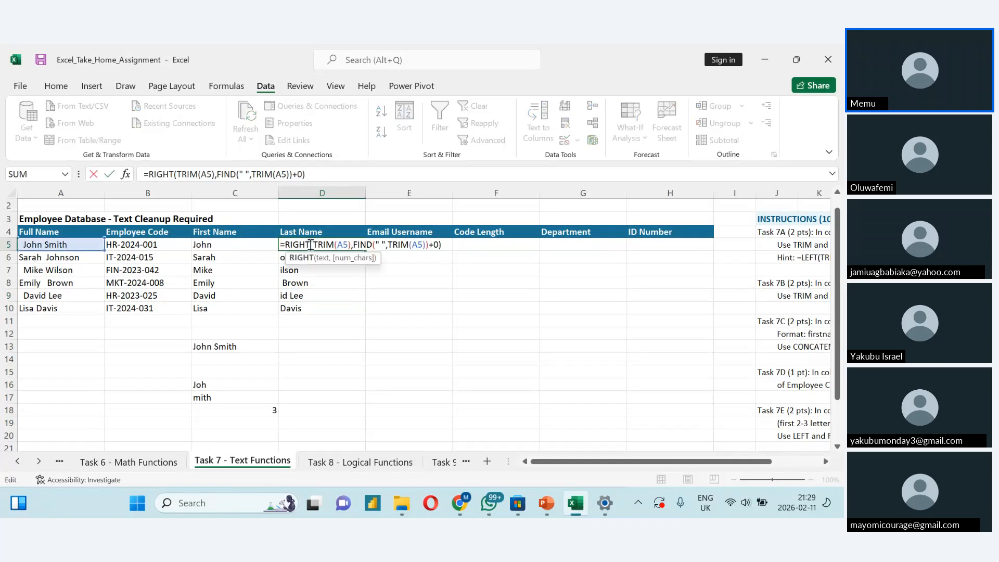
click(347, 300)
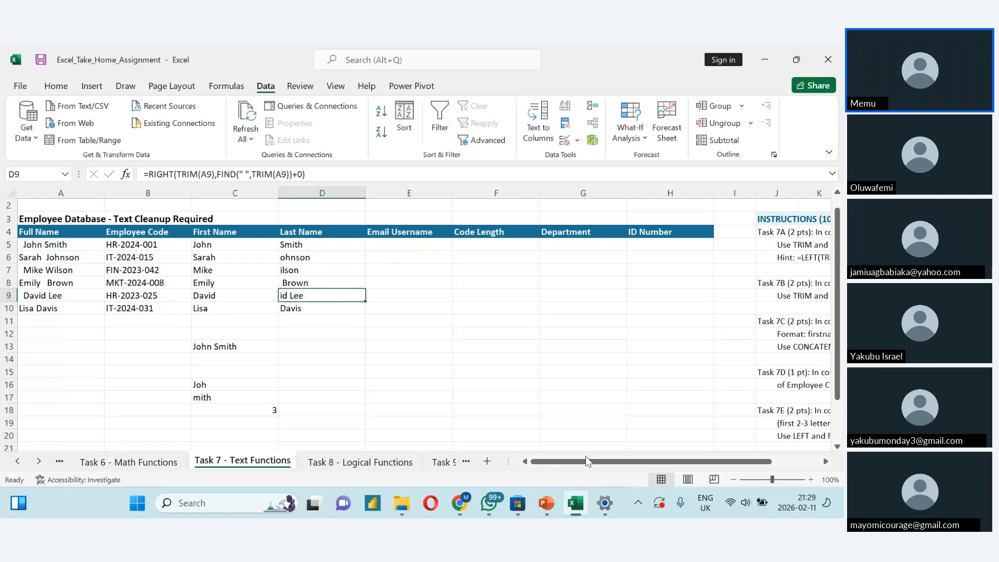
- Check the Task 7C instructions and try the formula =CONCATENATE(C5:D5) in E5 for the Email Username
drag(586, 456, 786, 471)
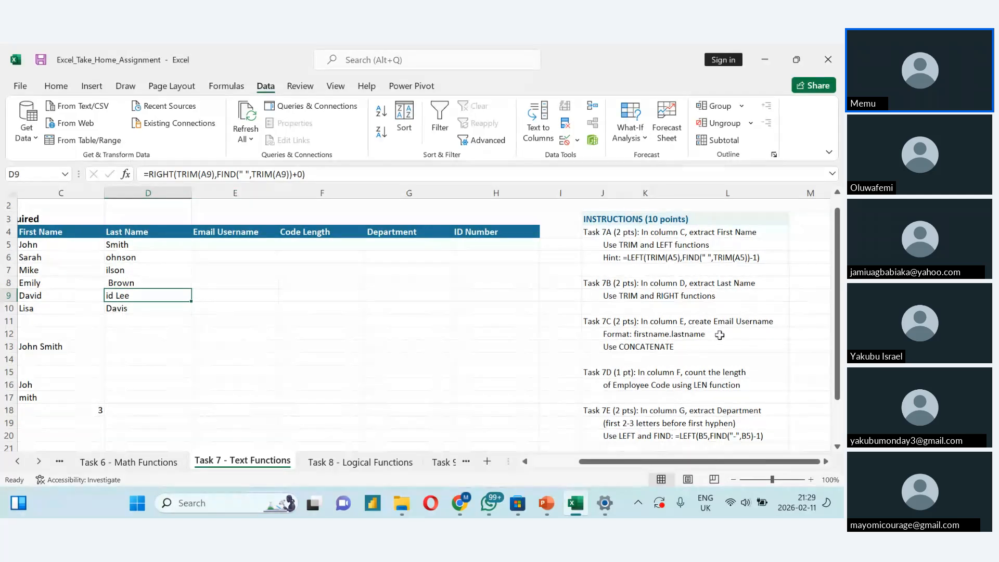
key(alt+Tab)
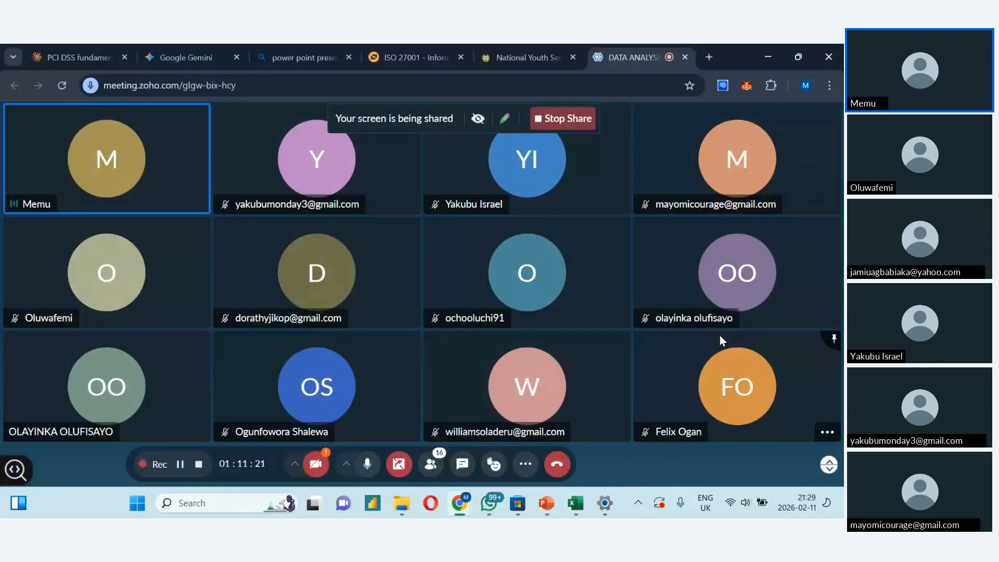
key(alt+Tab)
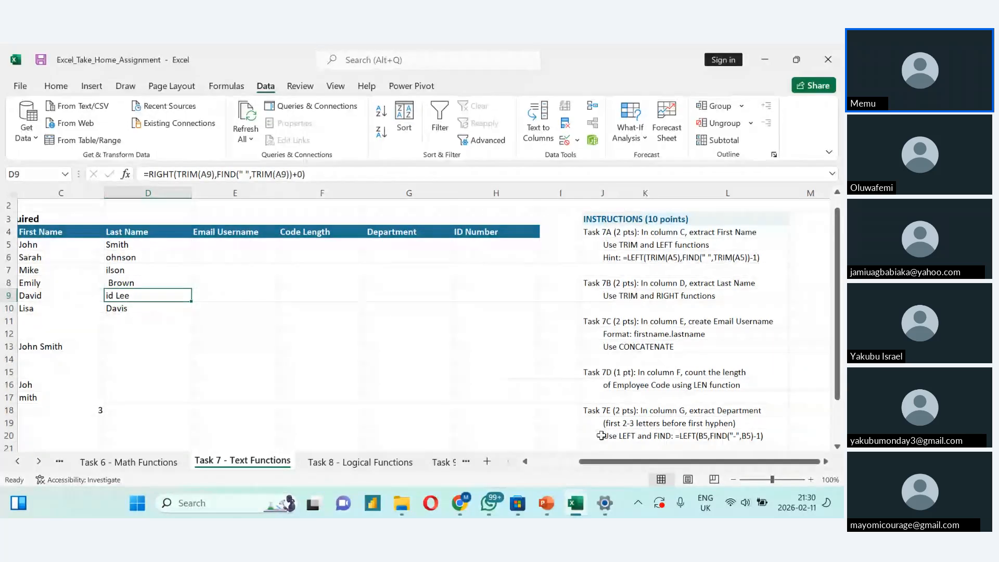
drag(589, 461, 533, 480)
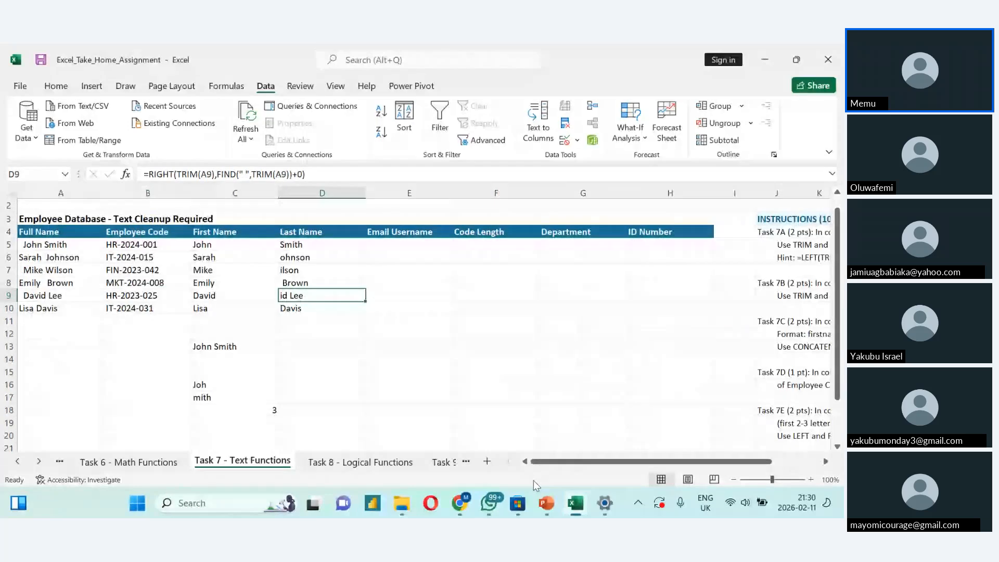
click(395, 246)
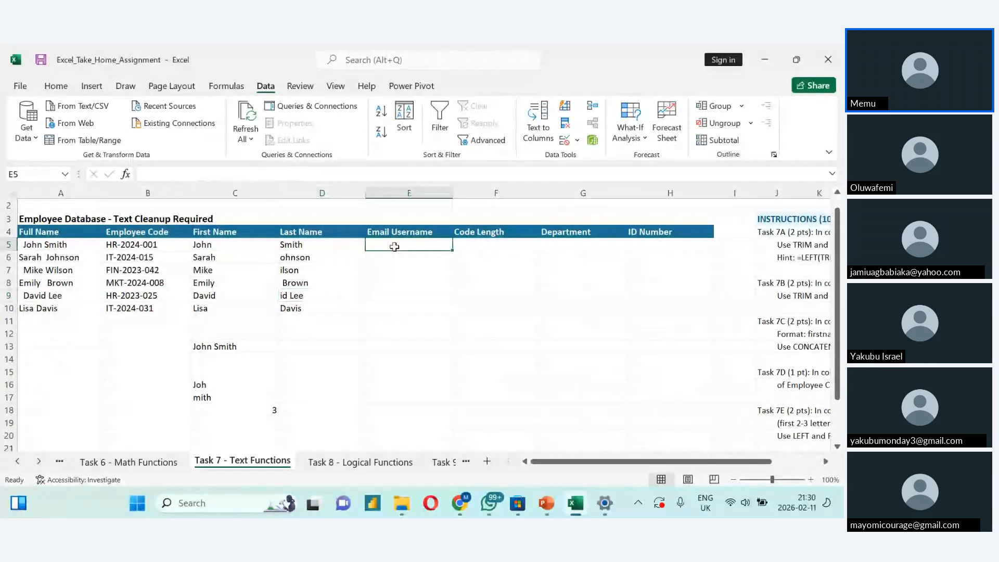
text(=co)
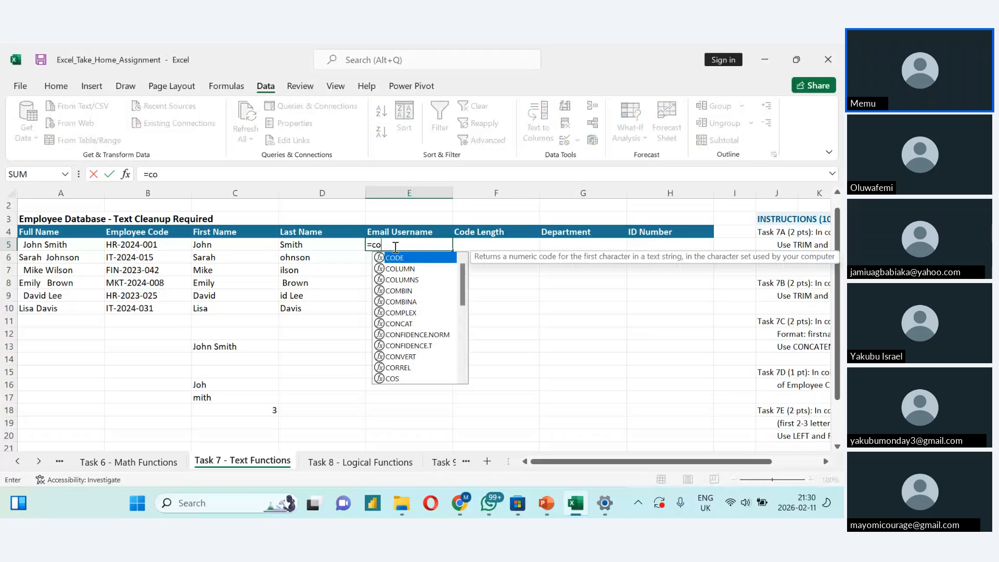
text(m)
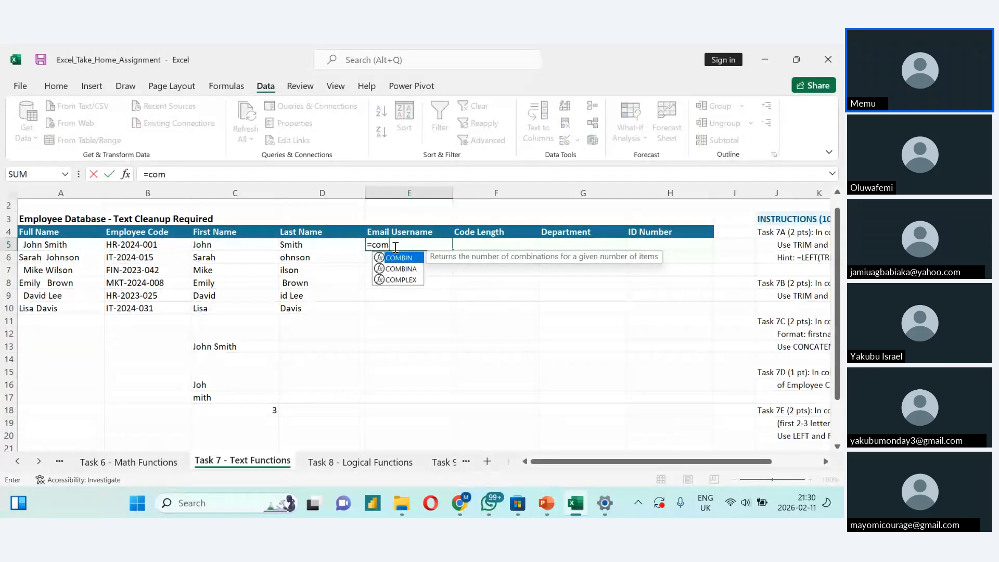
key(BackSpace)
text(n)
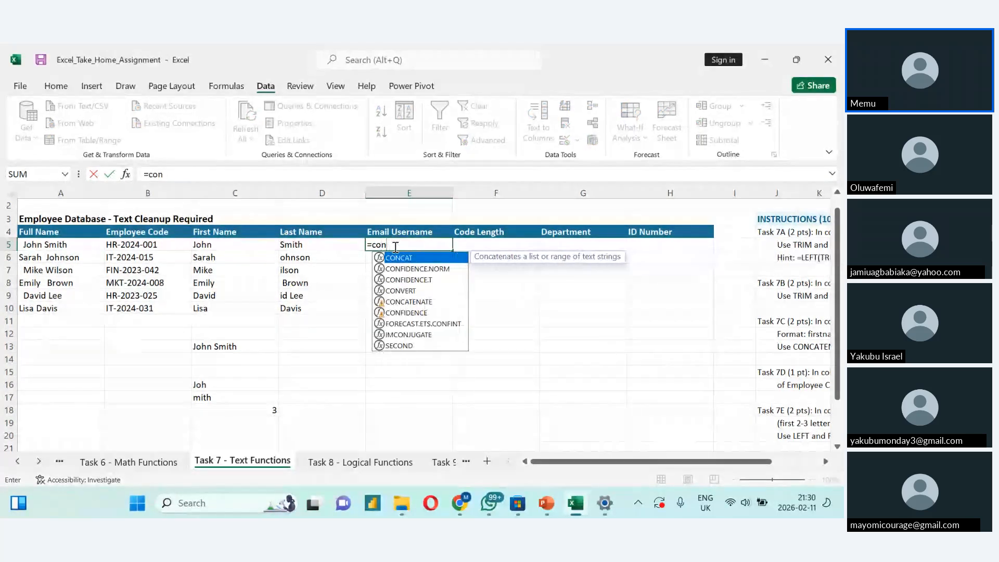
text(ca)
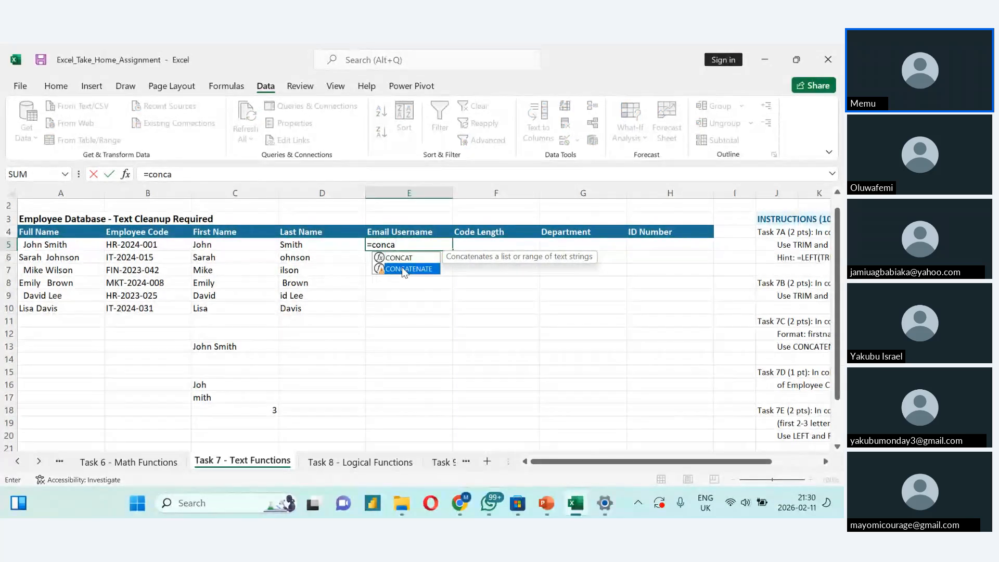
double_click(402, 267)
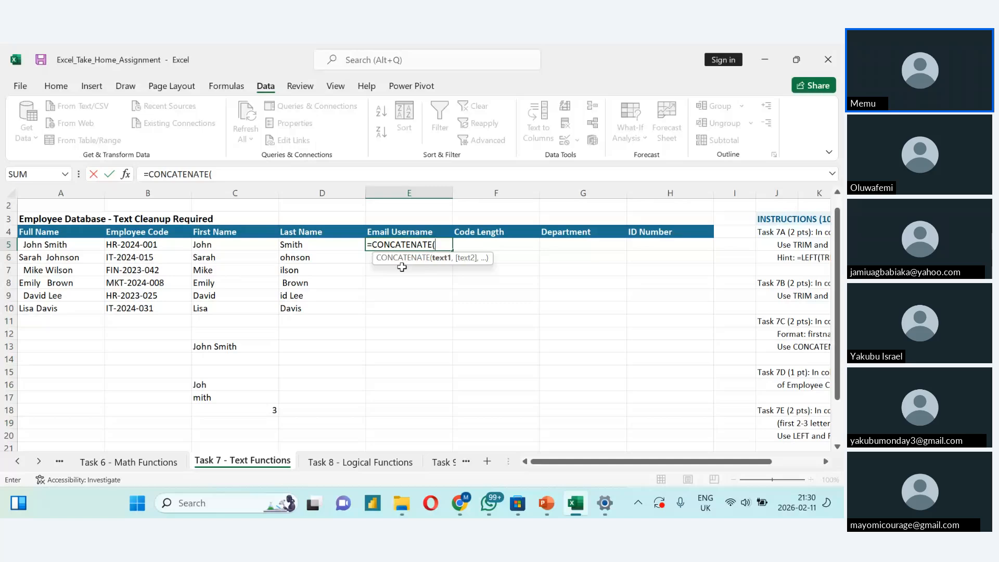
click(235, 248)
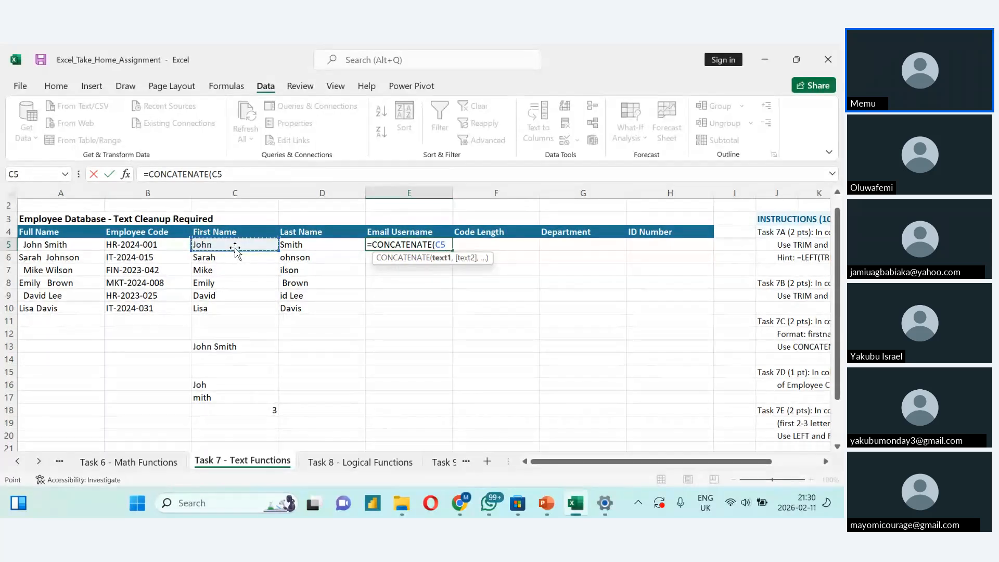
drag(235, 250, 294, 251)
key(Return)
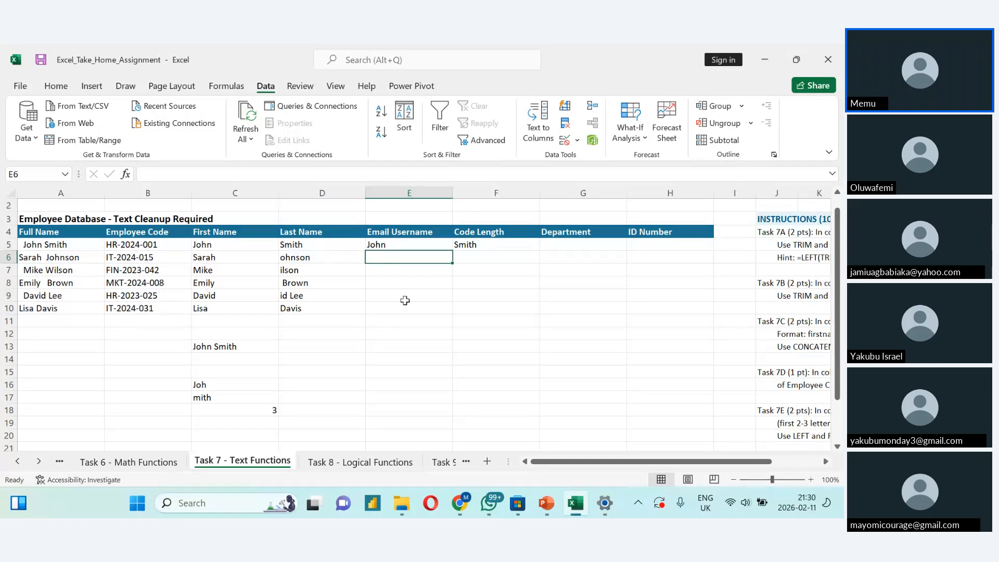
- Inspect the contents of E5 and F5, and clear the CONCATENATE formula from E5
double_click(431, 244)
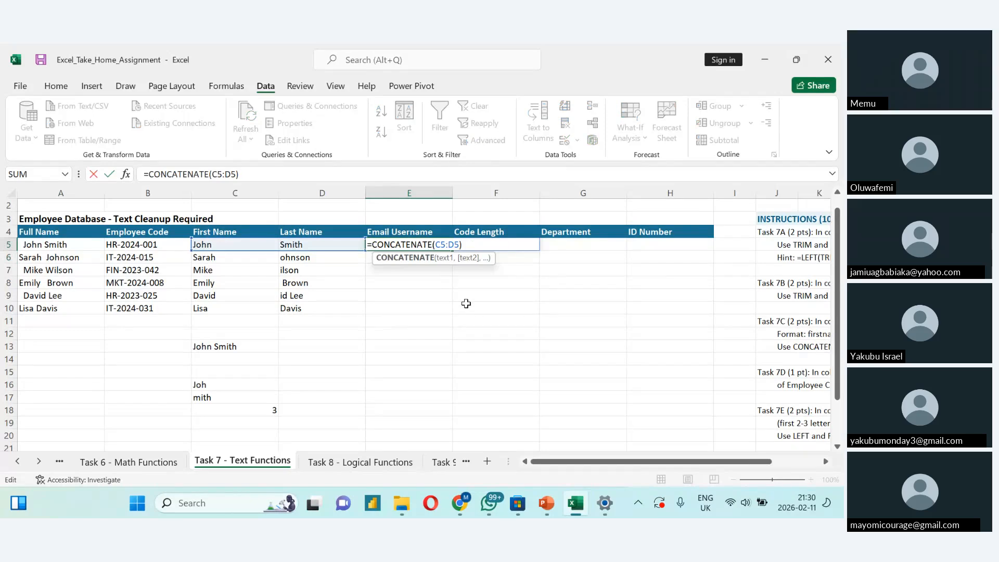
key(Return)
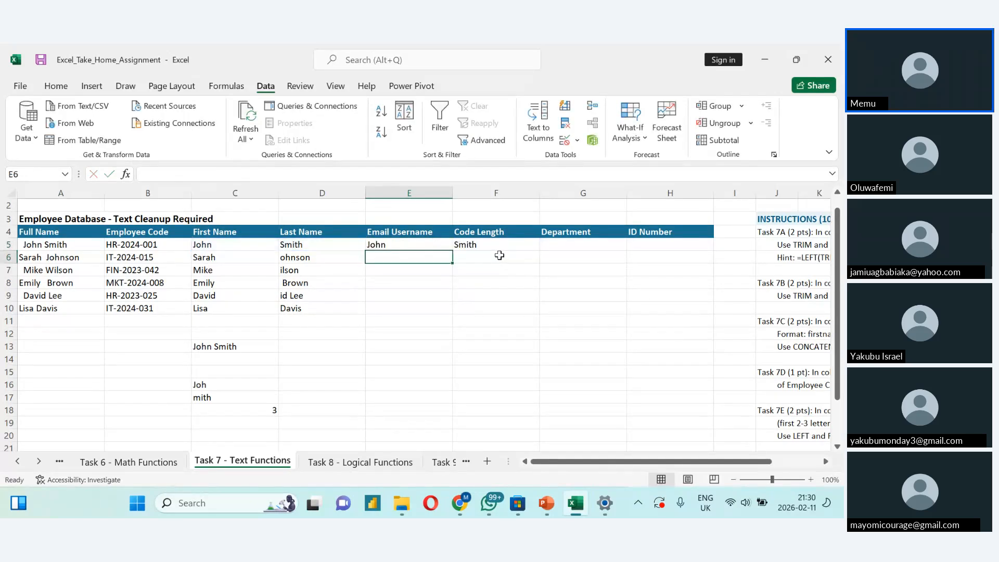
double_click(482, 245)
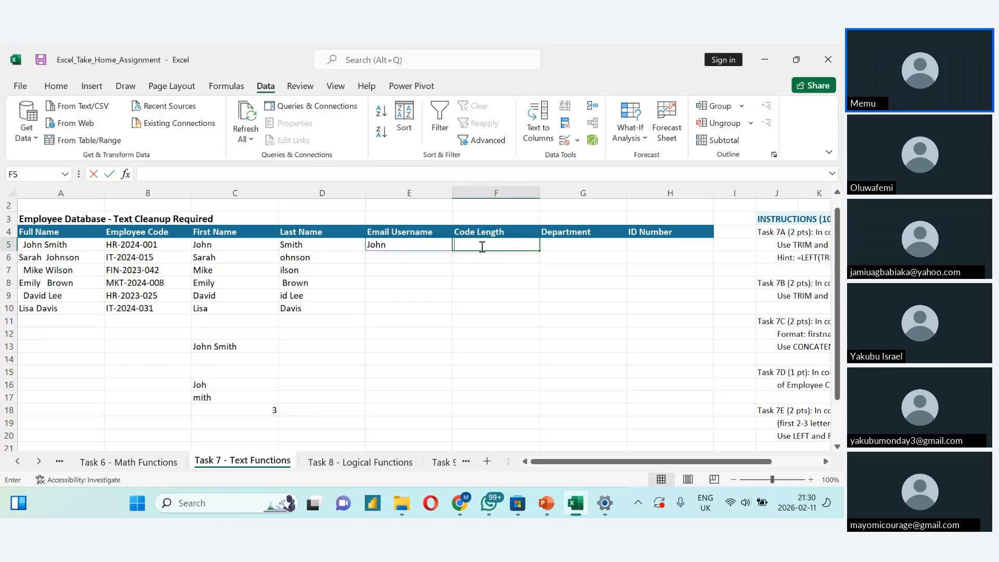
click(476, 275)
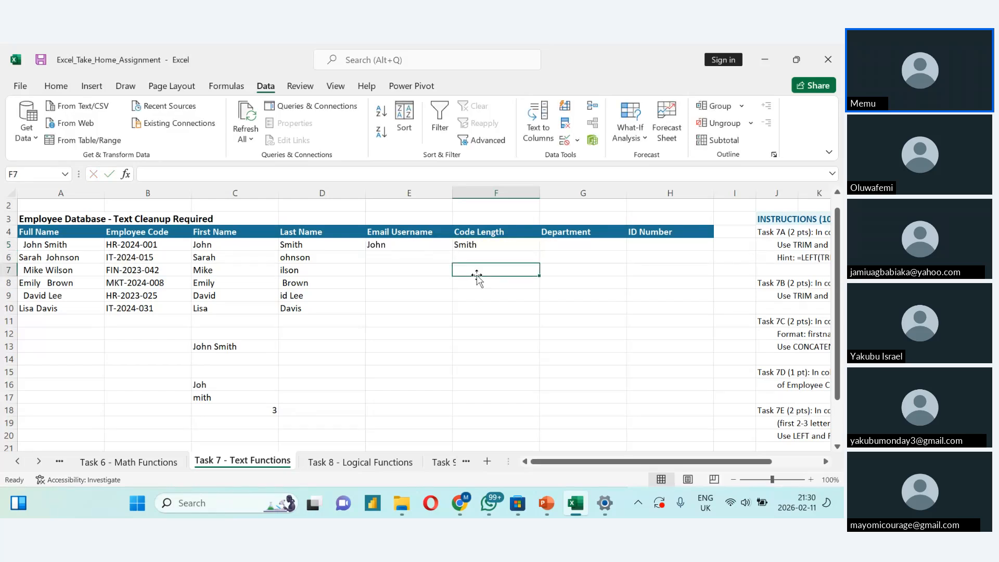
key(Up)
key(Up)
key(Left)
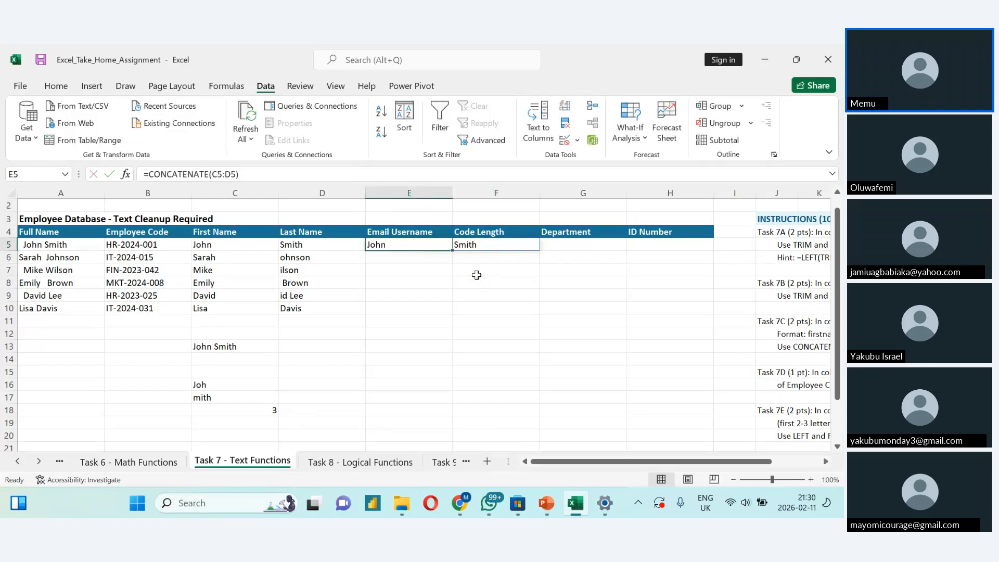
key(Delete)
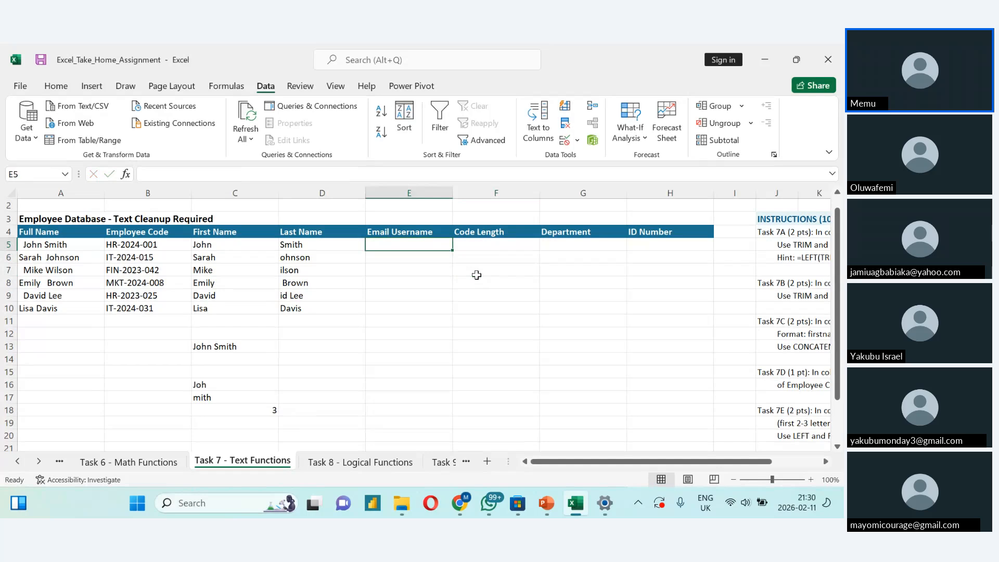
- Enter the formula =CONCATENATE(C5,D5) in E5 to join the first and last names
double_click(395, 246)
text(=)
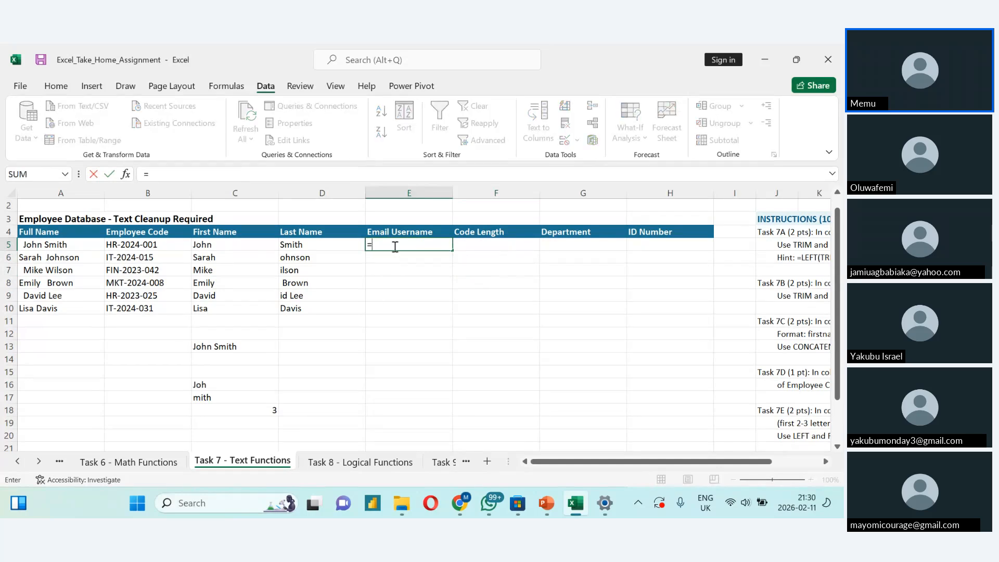
text(c)
key(BackSpace)
text(con)
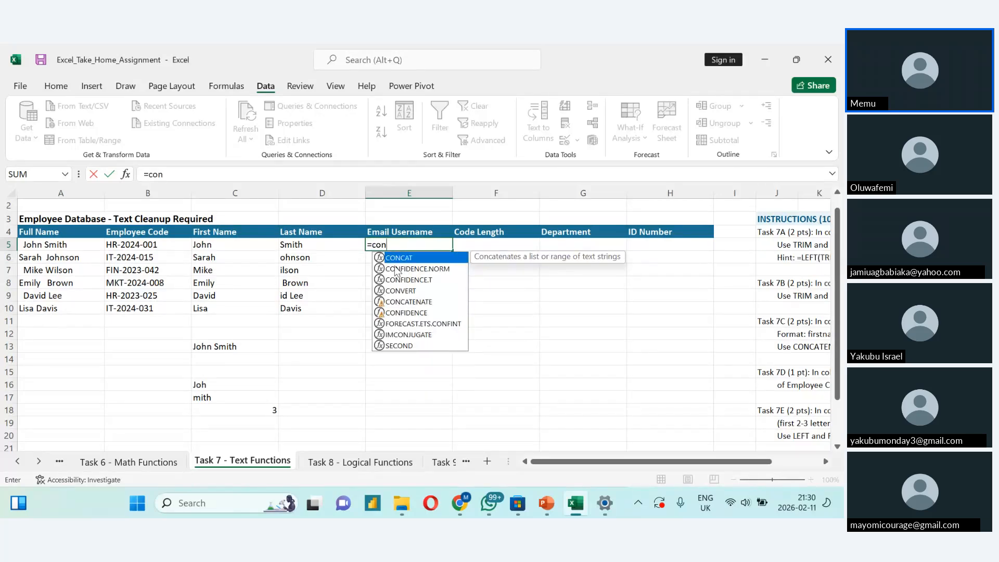
click(397, 303)
double_click(395, 303)
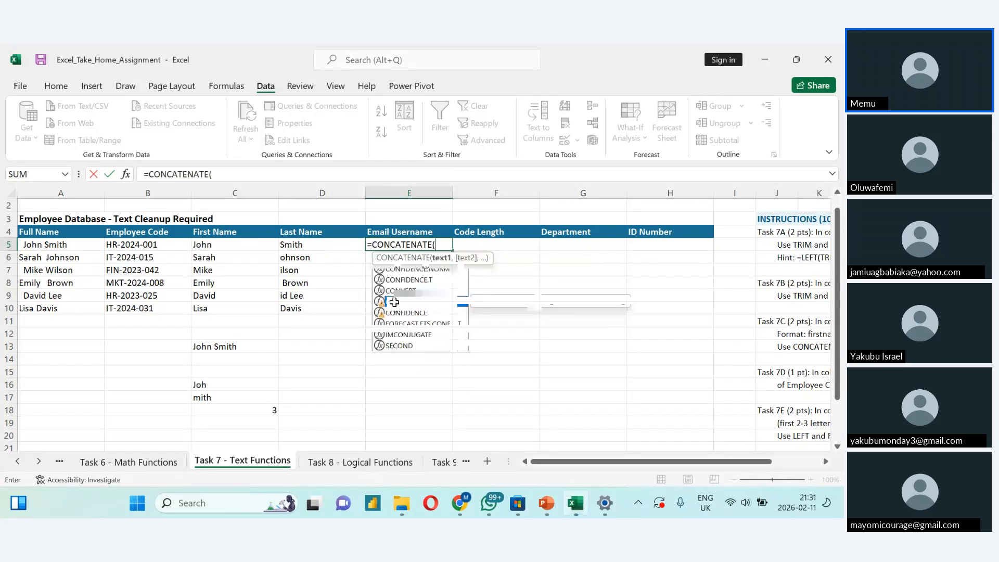
click(232, 247)
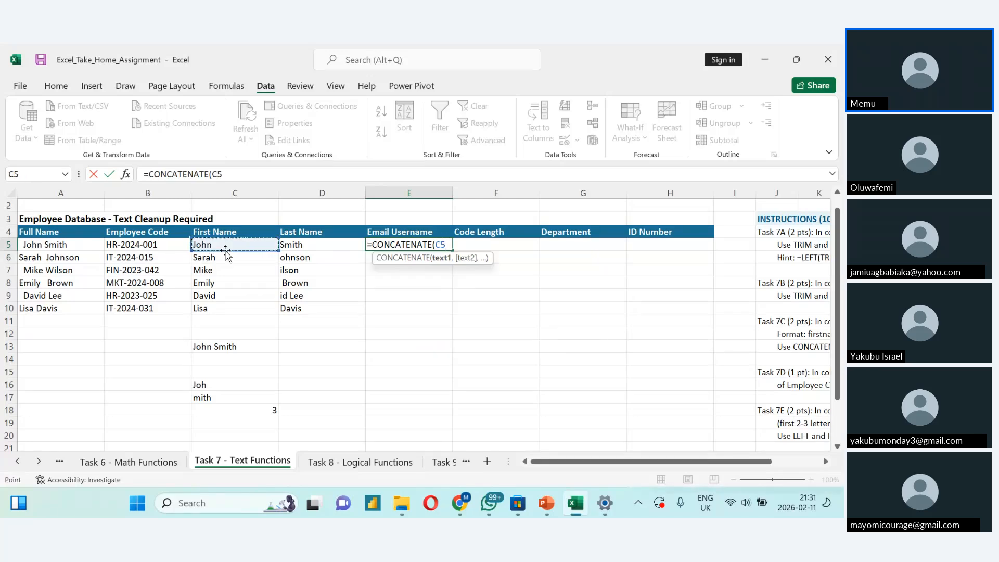
text(,)
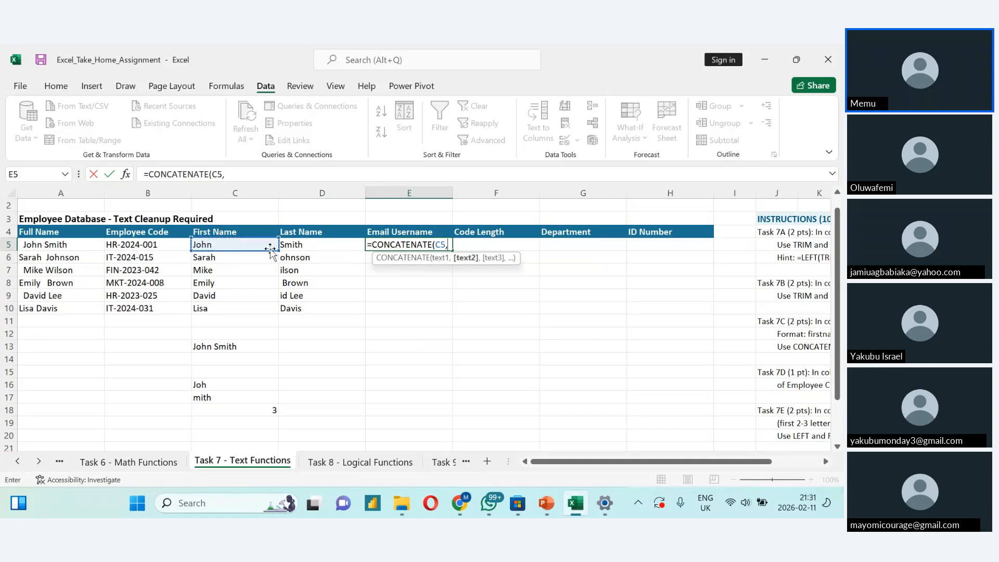
click(294, 249)
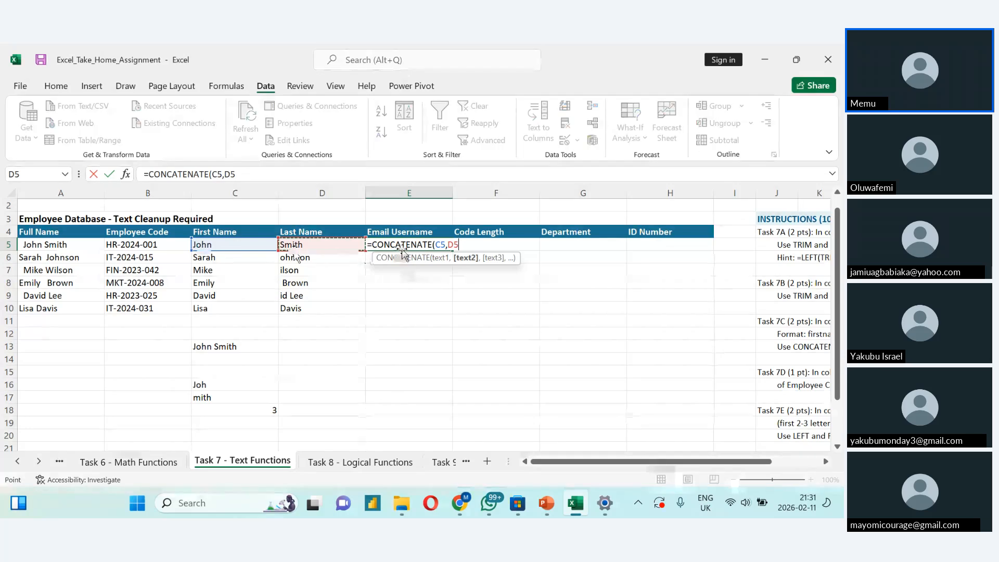
key(Return)
- Reopen the E5 formula for editing and remove its D5 argument and closing parenthesis
double_click(405, 251)
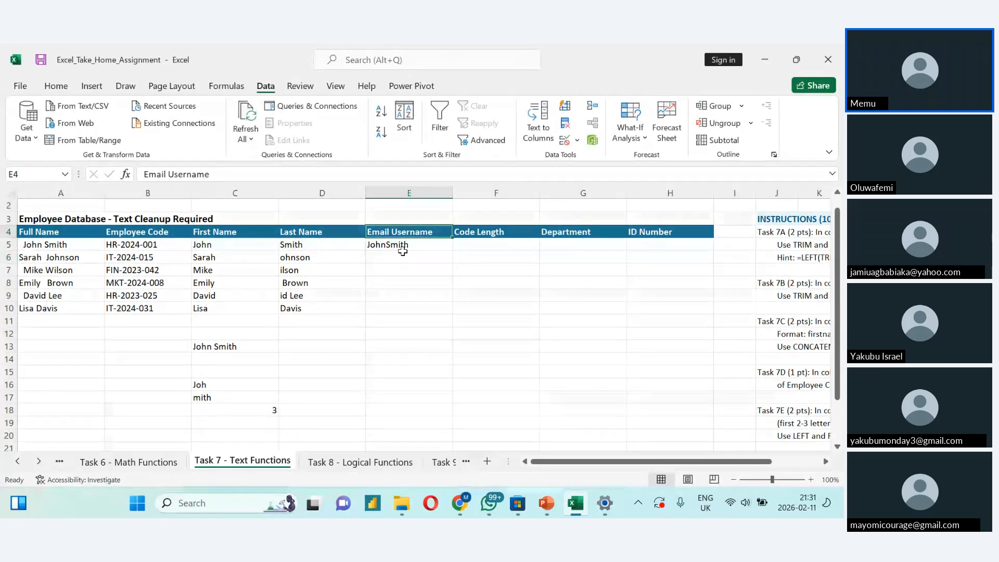
click(389, 245)
double_click(390, 245)
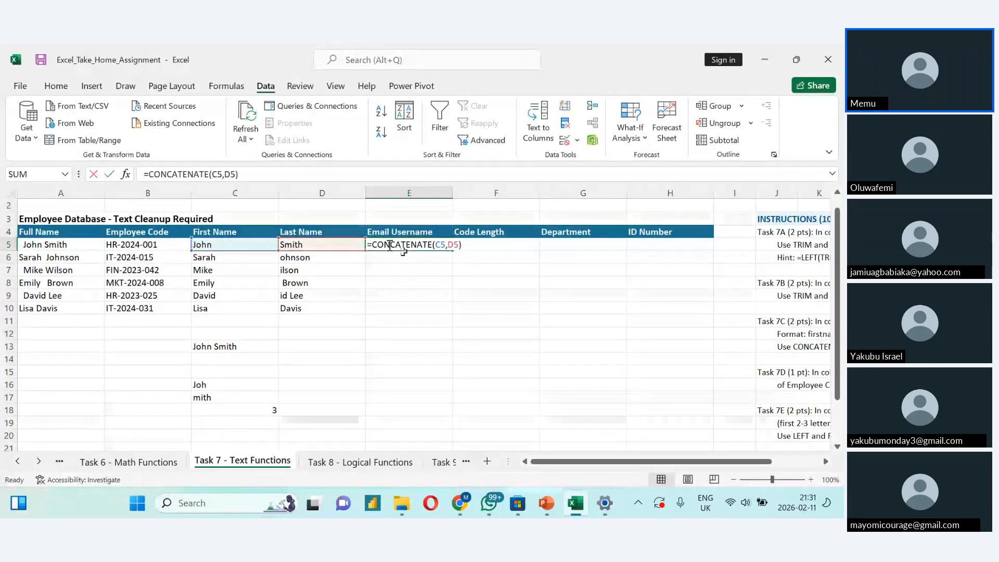
click(464, 245)
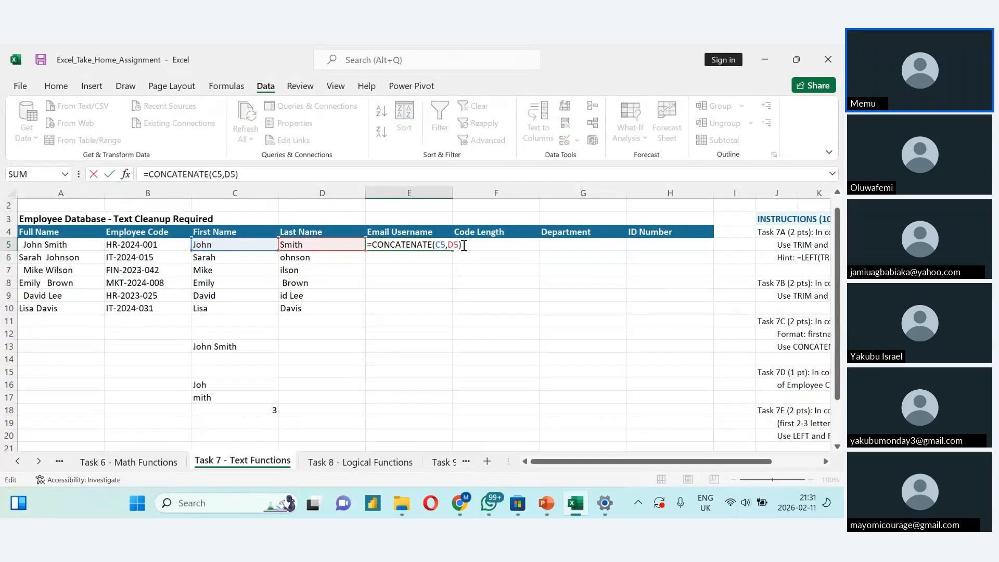
key(BackSpace)
key(BackSpace)
key(BackSpace)
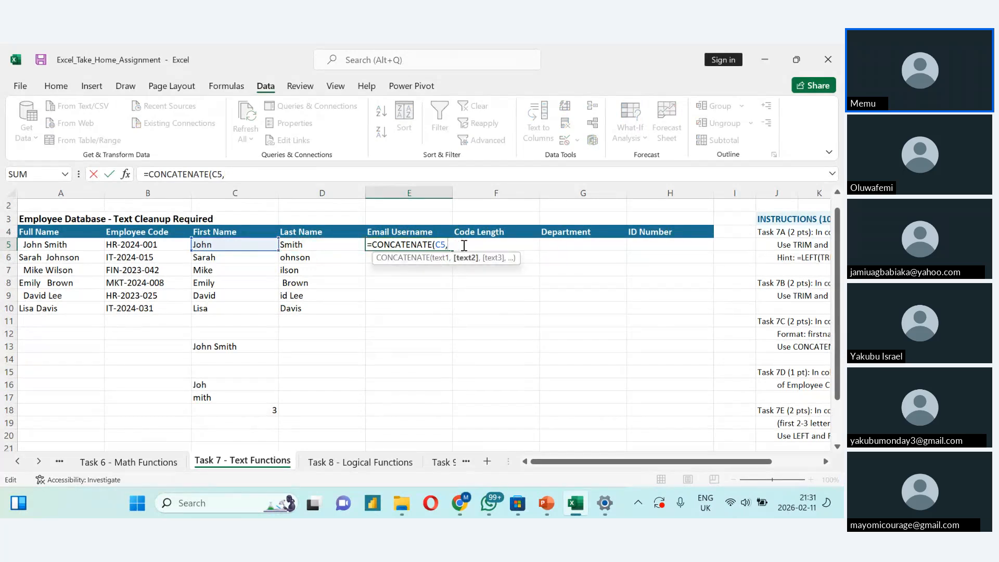
- Add a quoted space and the D5 reference as the second and third arguments of the E5 CONCATENATE formula
scroll(464, 245, right, 2)
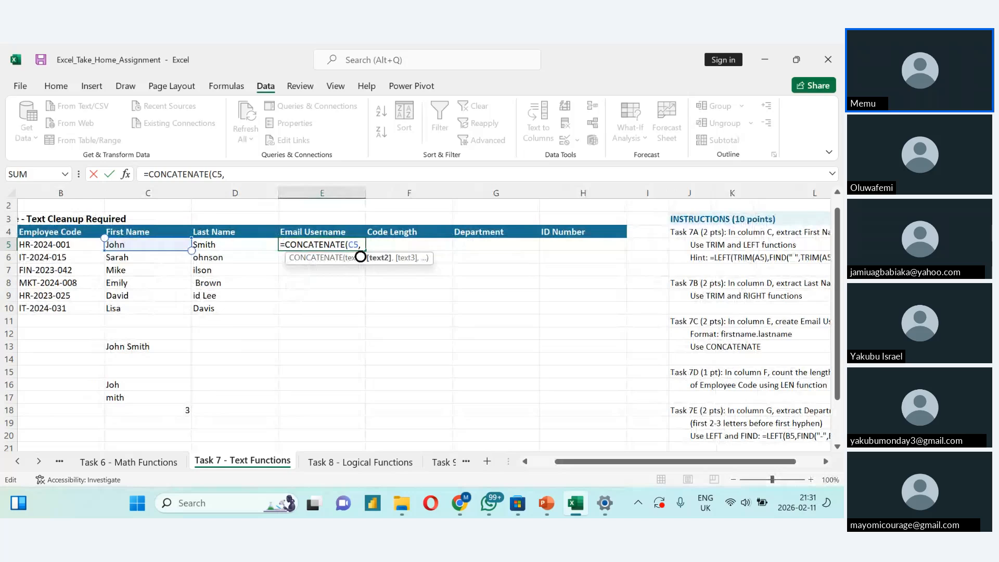
scroll(360, 257, right, 2)
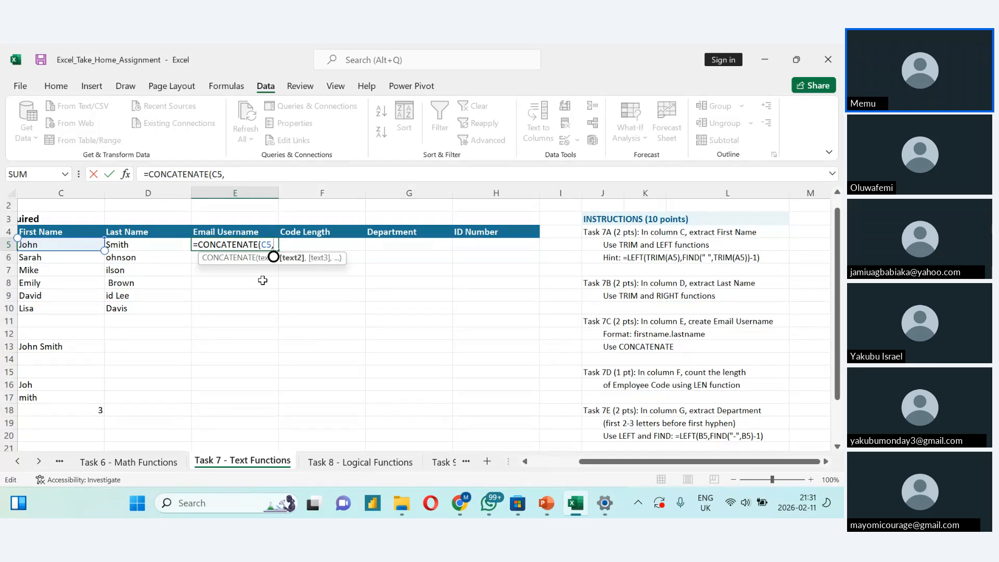
text(")
text(.")
key(BackSpace)
key(BackSpace)
text(",)
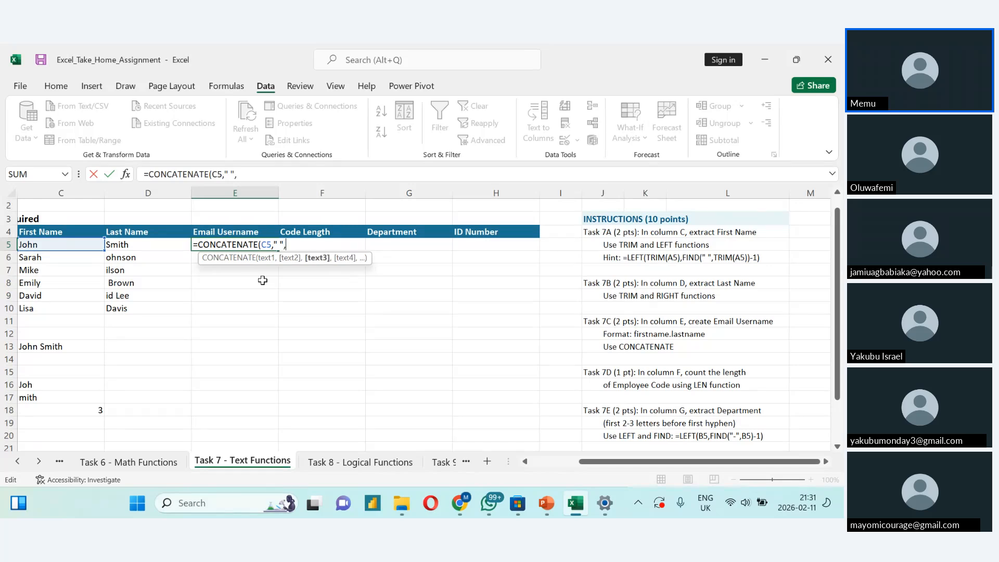
click(121, 246)
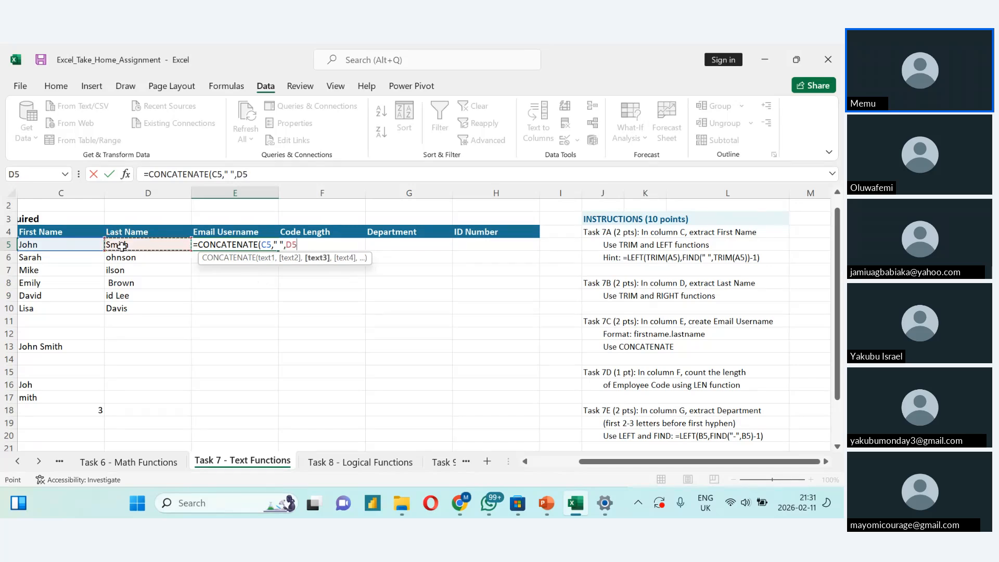
- Replace the space separator with a period and close the parenthesis, making the E5 formula =CONCATENATE(C5,".",D5)
click(281, 244)
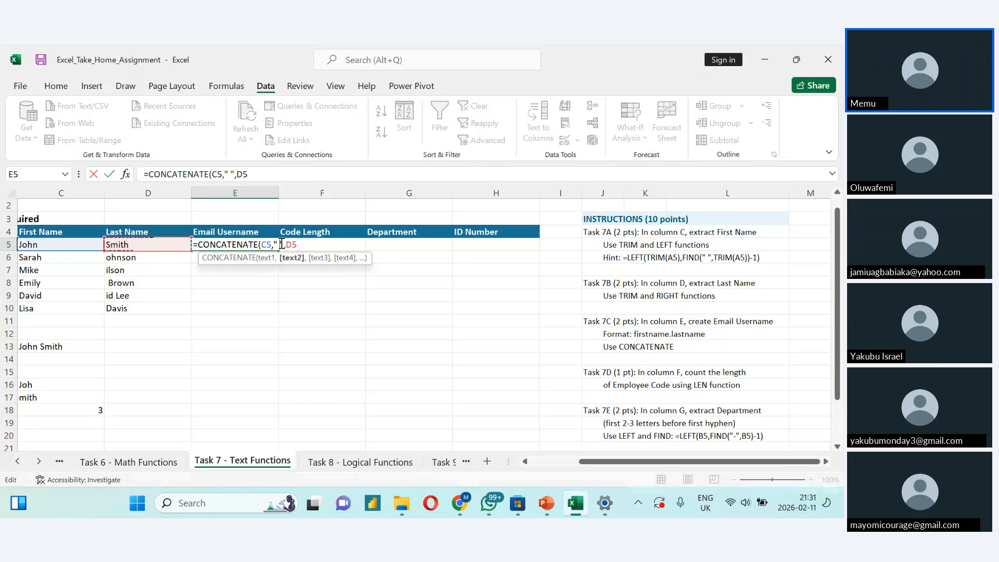
key(BackSpace)
text(.)
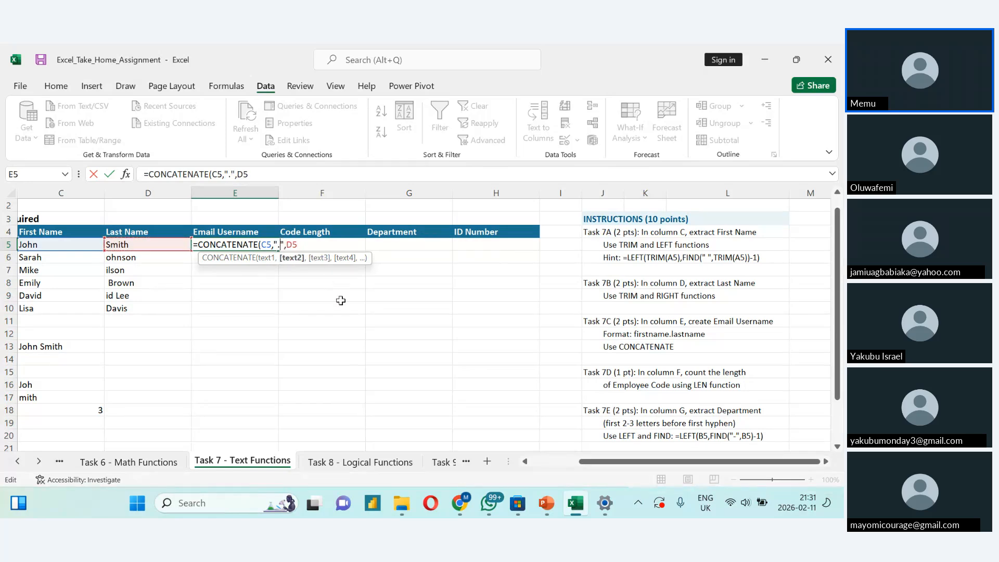
click(310, 246)
text())
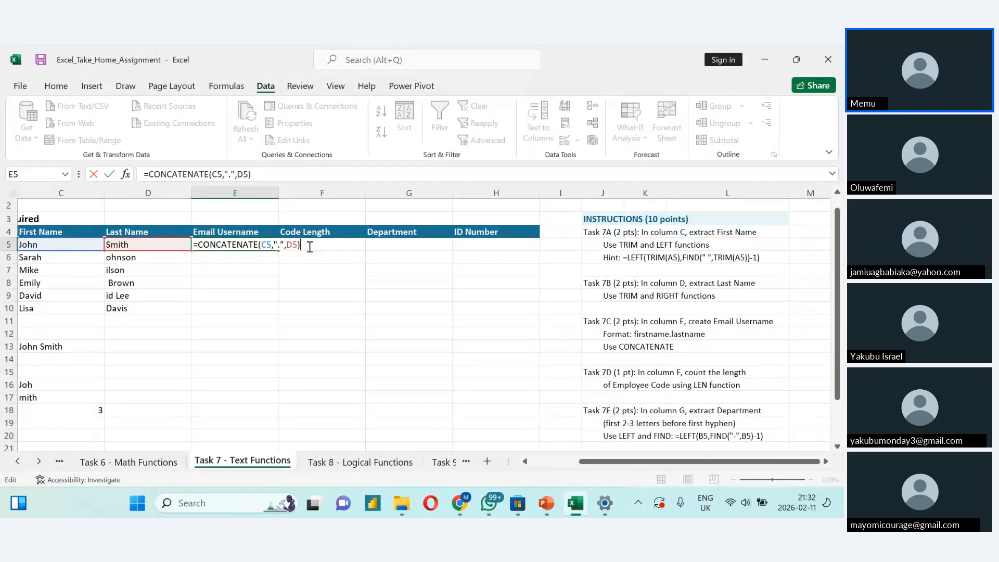
- Confirm the email username formula in E5 and fill it down through E10
key(Return)
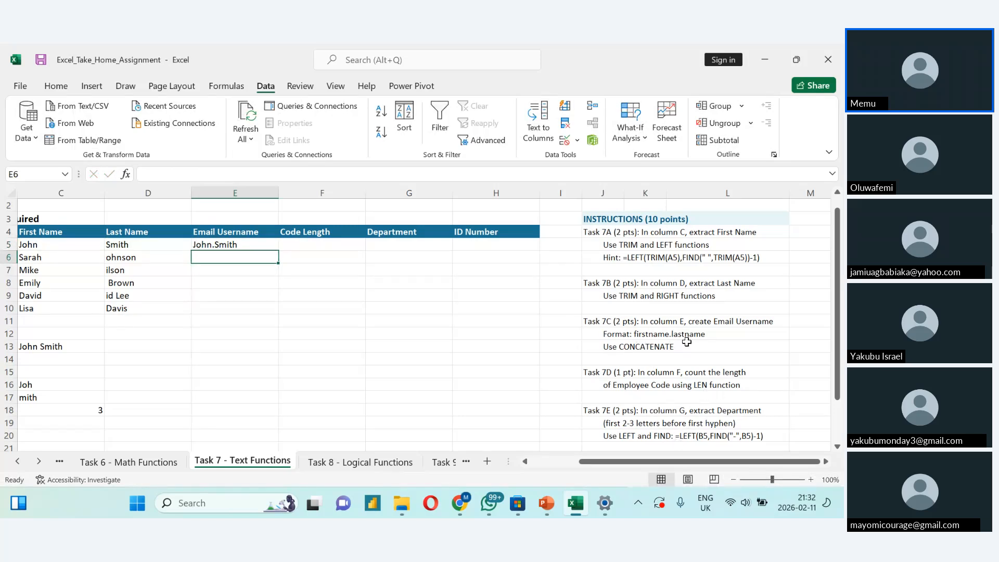
click(238, 243)
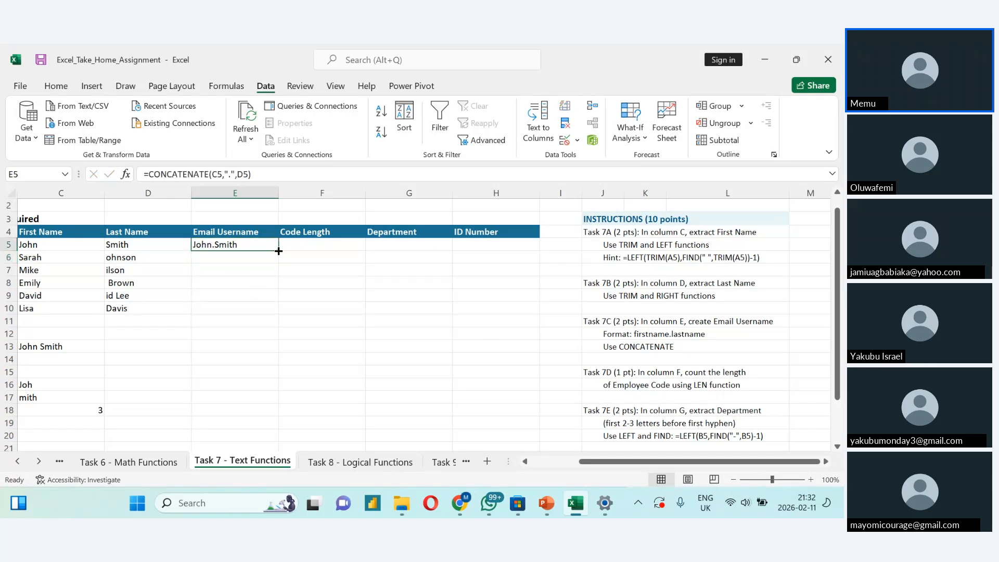
double_click(279, 251)
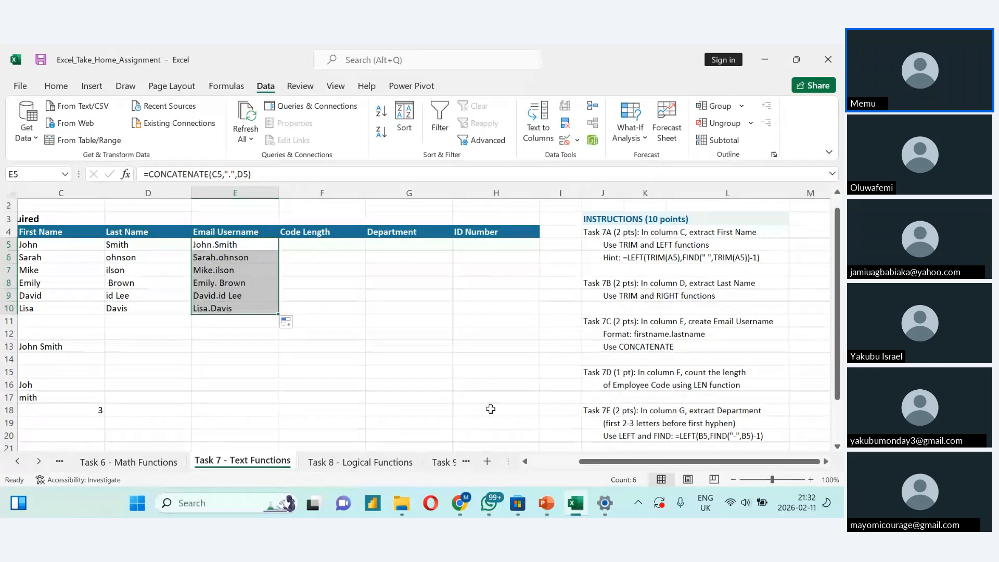
- Enter the formula =LEN(B5) in F5 to count the characters of the first employee code
scroll(490, 409, down, 1)
scroll(490, 409, up, 1)
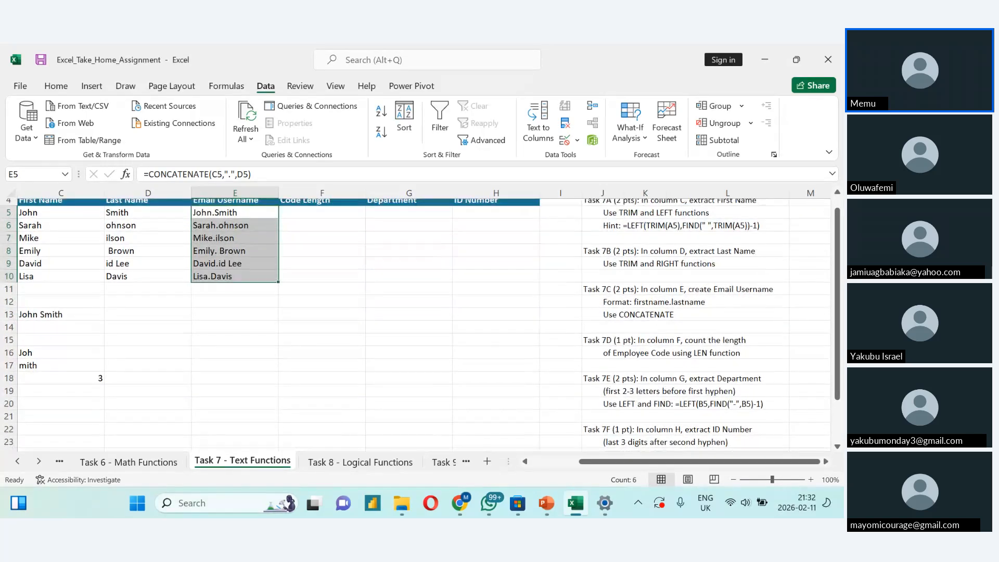
scroll(414, 325, up, 1)
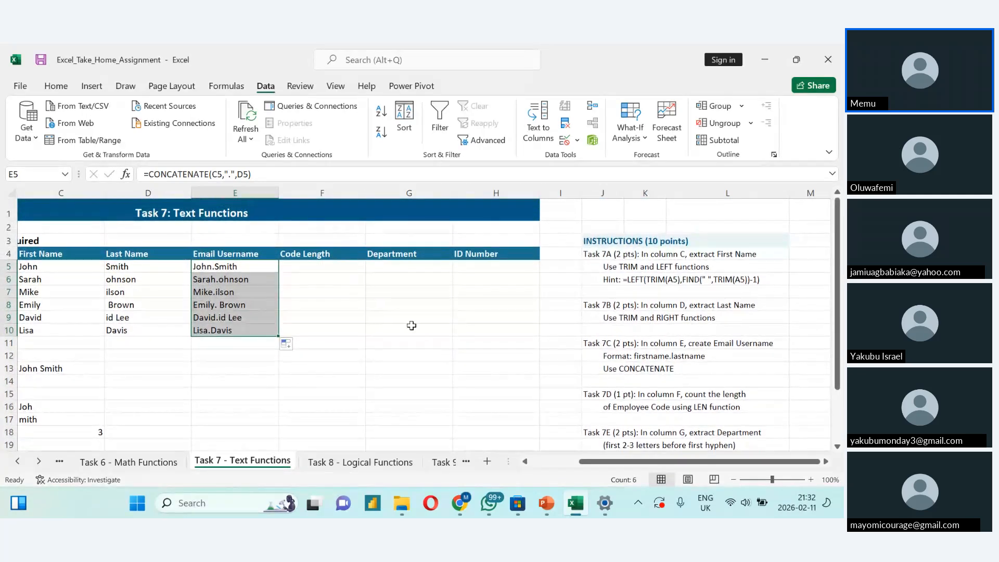
click(297, 269)
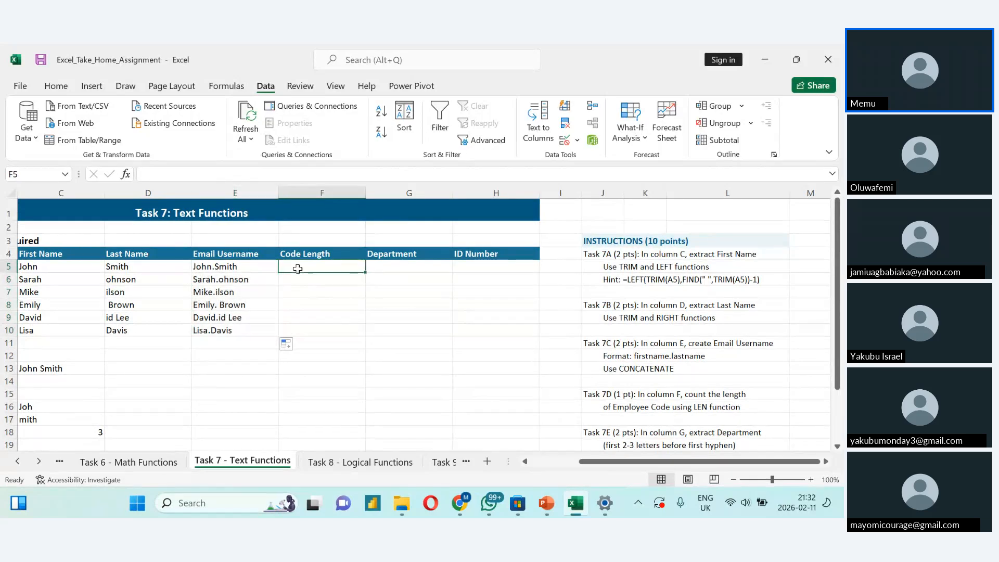
text(=len)
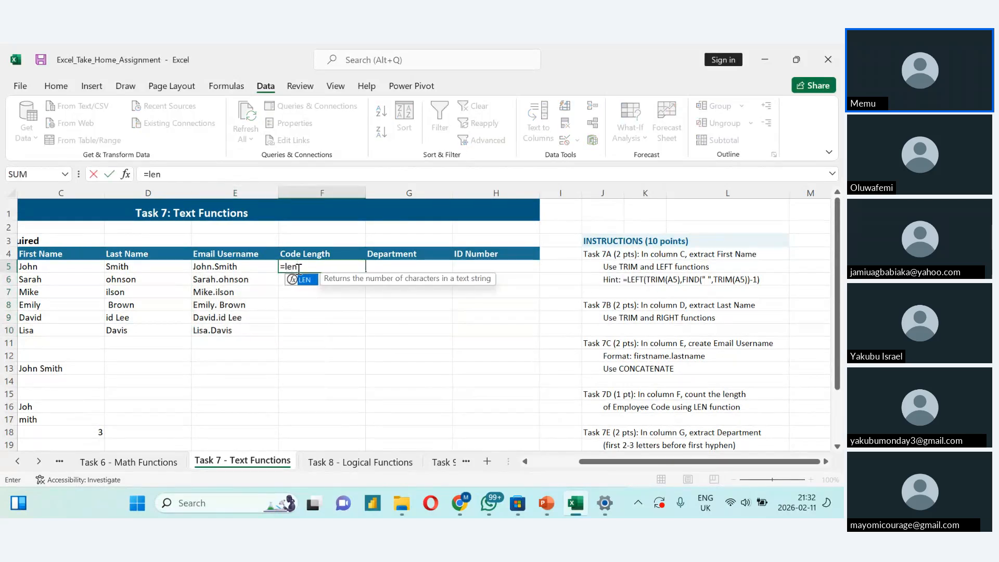
text(()
scroll(299, 268, down, 2)
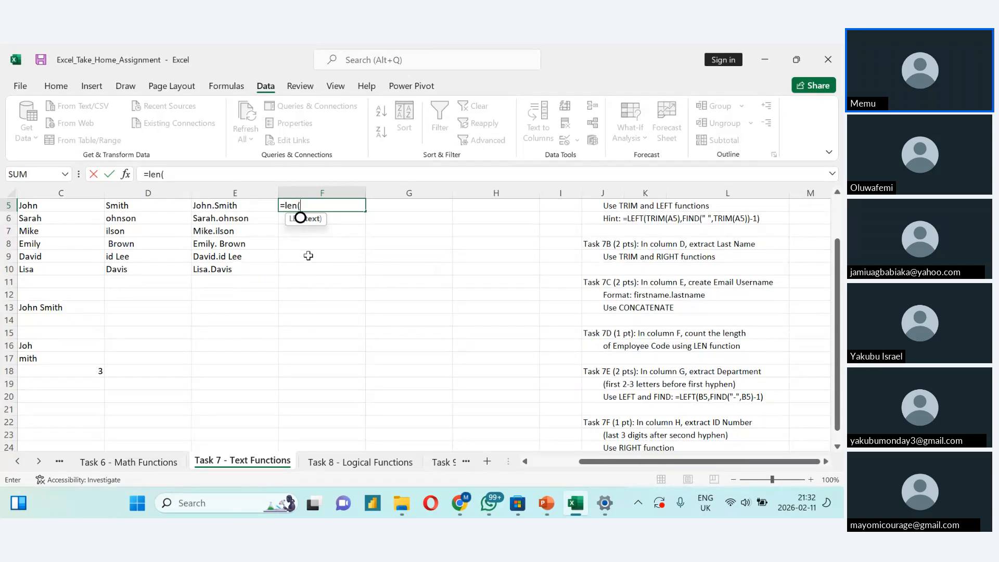
click(313, 206)
scroll(347, 215, up, 1)
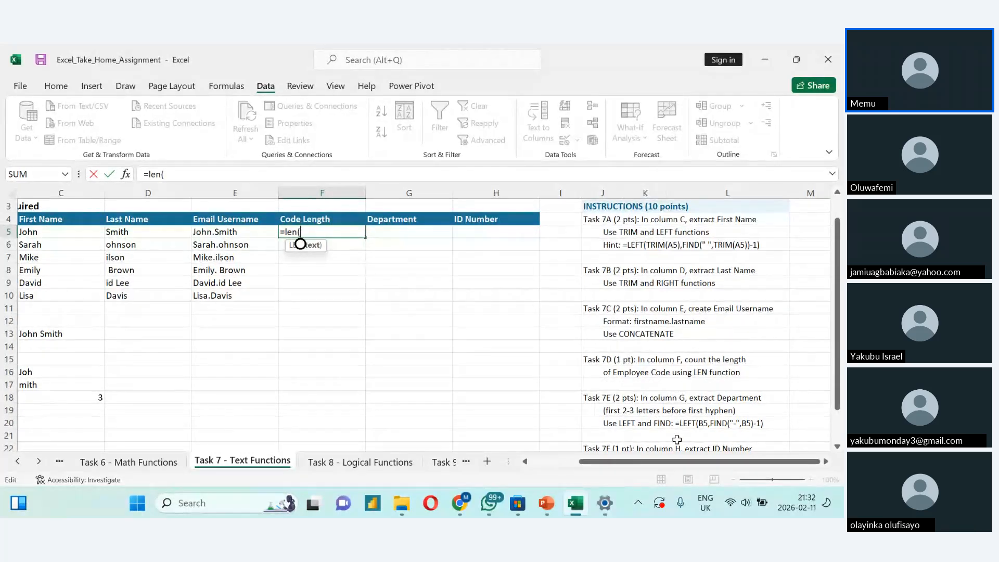
drag(616, 461, 580, 467)
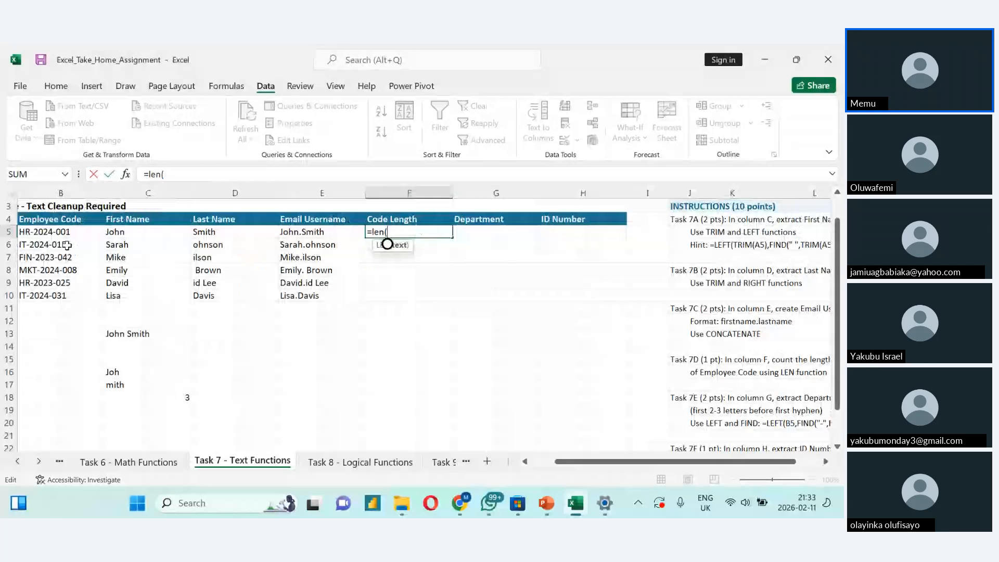
click(67, 232)
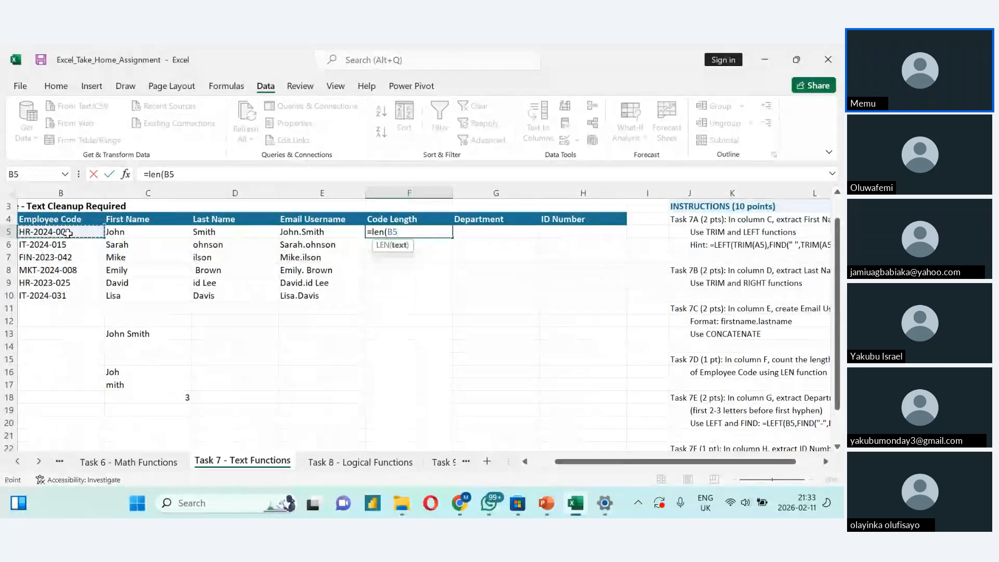
text())
key(Return)
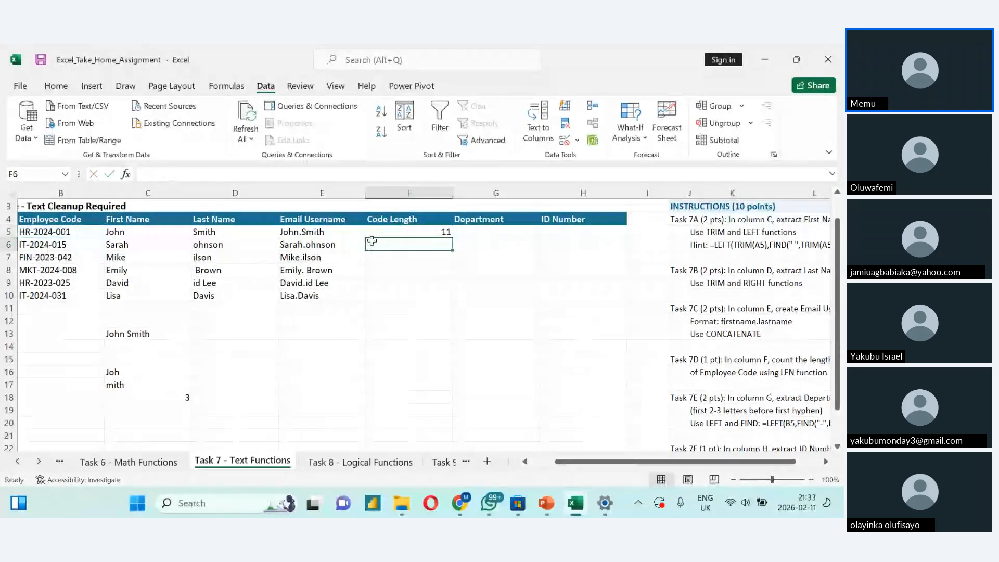
- Check the LEN formula in F5 and fill it down the Code Length column through F10
click(411, 232)
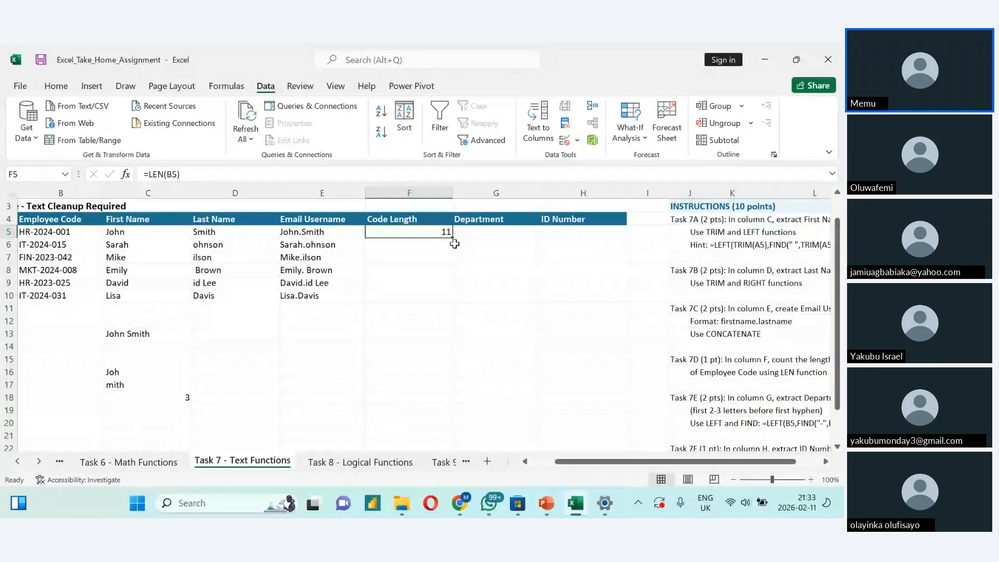
double_click(424, 233)
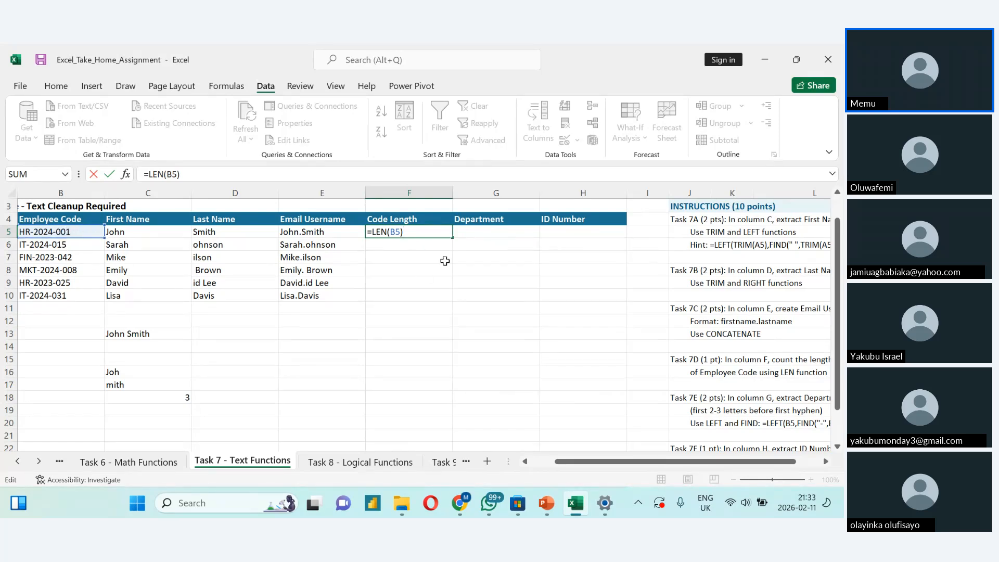
key(Return)
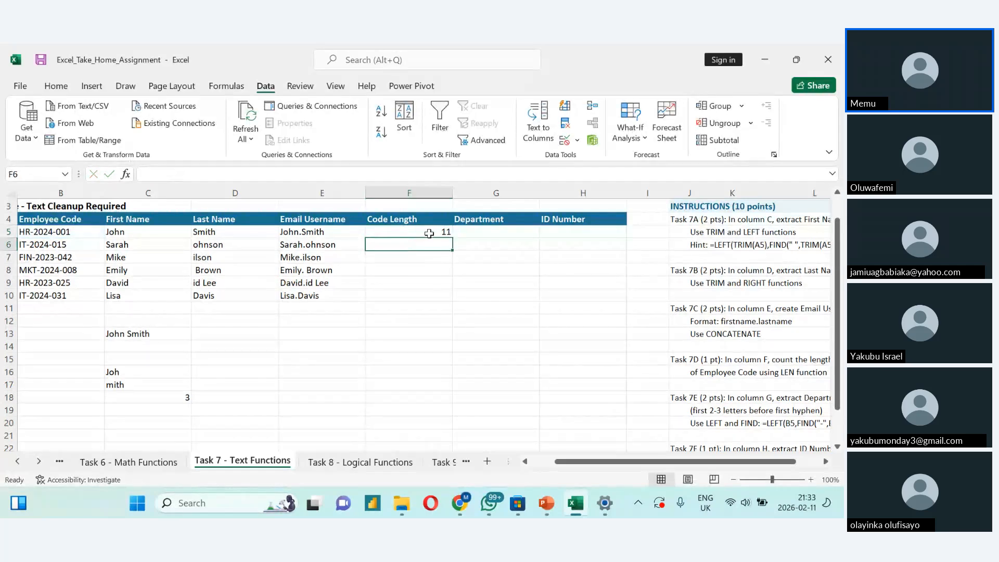
click(429, 232)
double_click(453, 238)
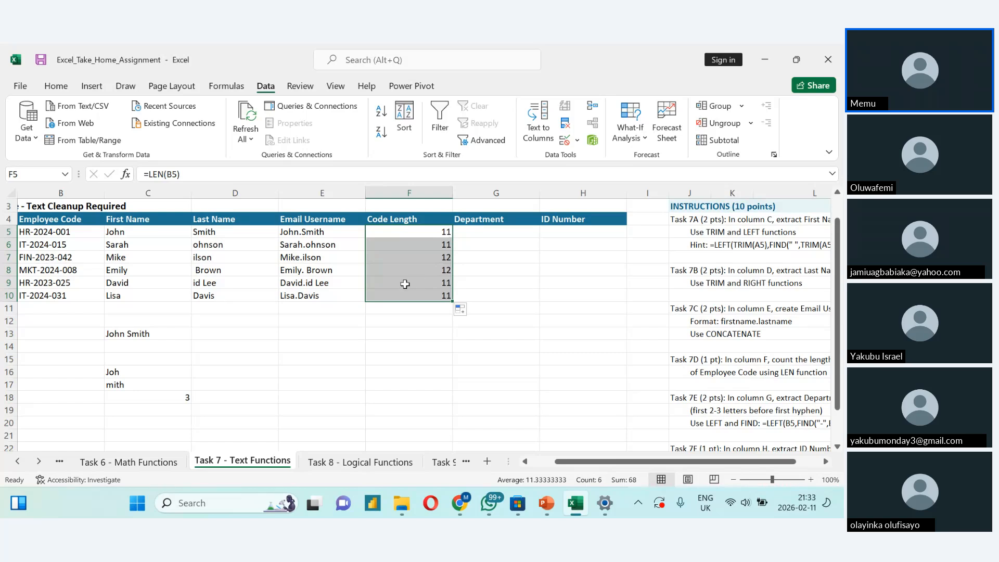
- Enter the formula =RIGHT(B5,3) in H5 to extract the ID number from the first employee code
scroll(405, 284, down, 3)
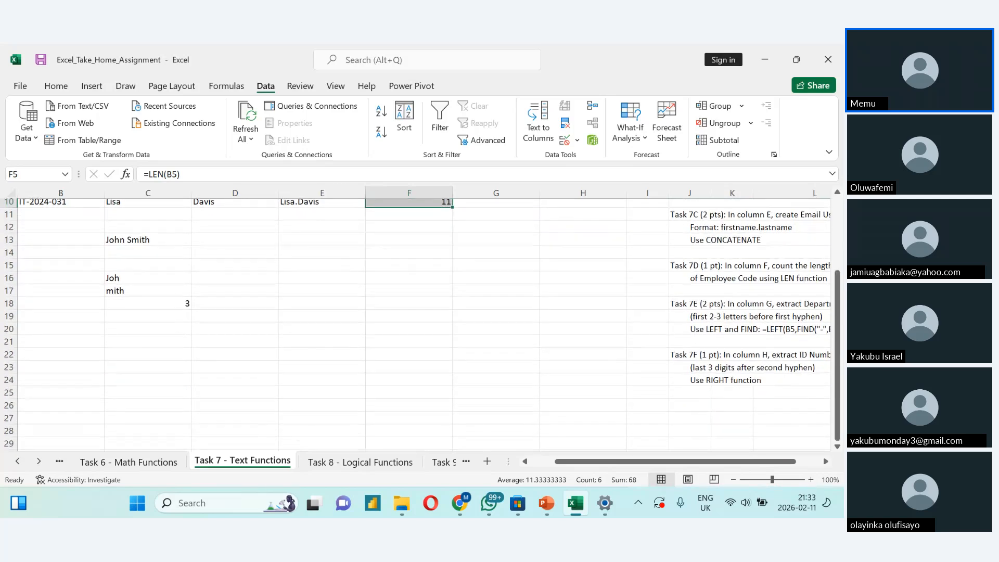
scroll(404, 284, right, 1)
scroll(404, 284, right, 1)
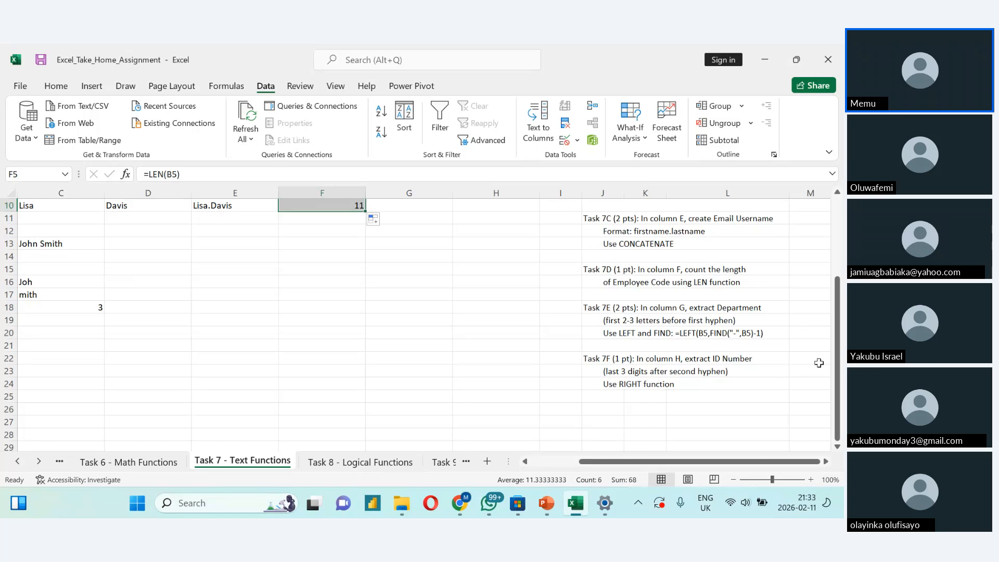
drag(835, 363, 834, 301)
click(460, 234)
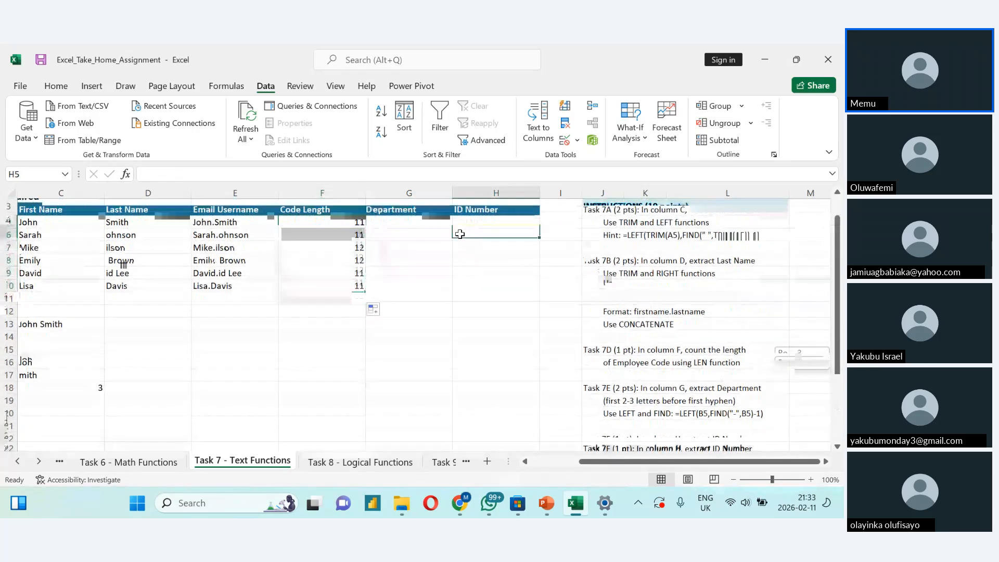
text(=right)
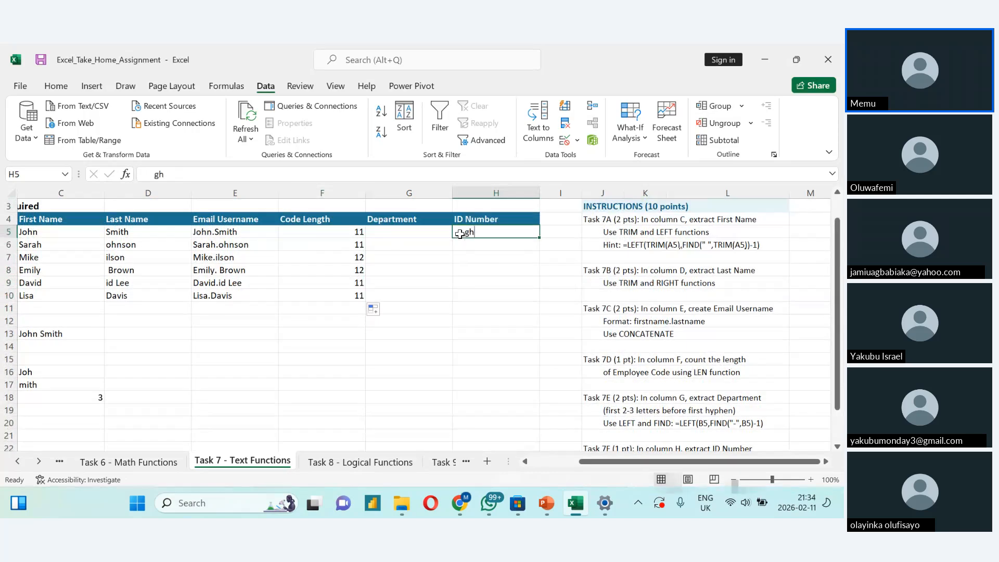
text(()
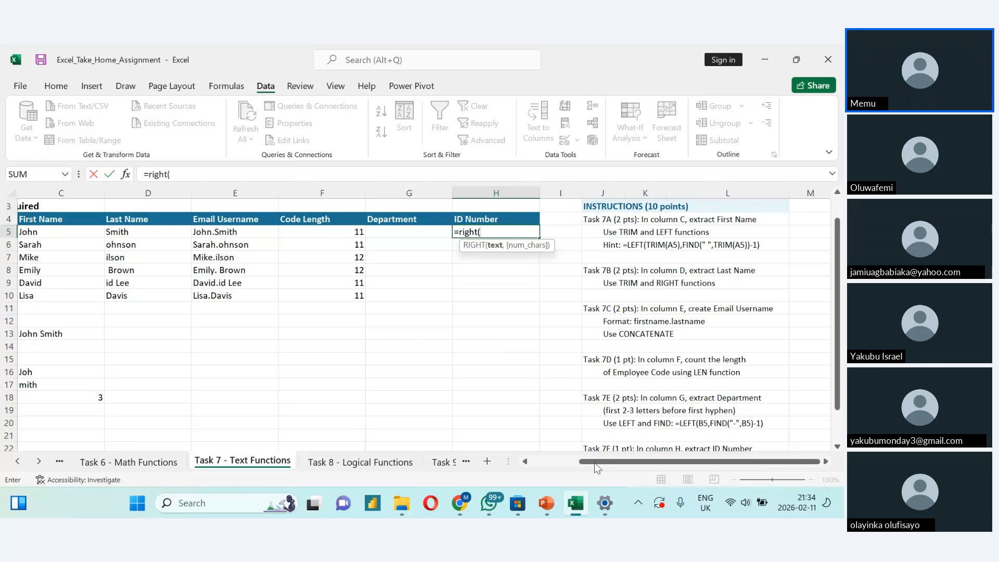
drag(594, 463, 545, 463)
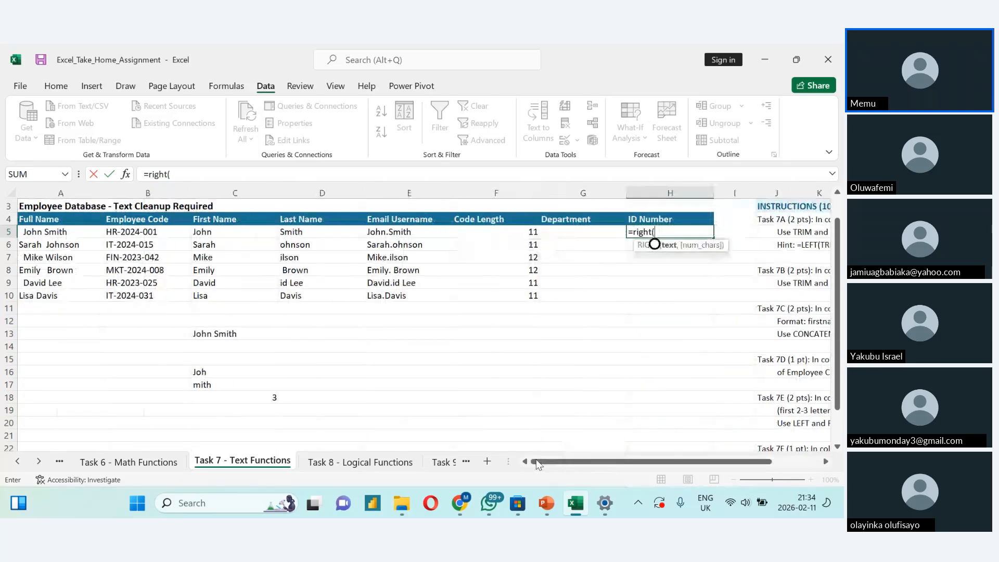
click(142, 255)
click(149, 233)
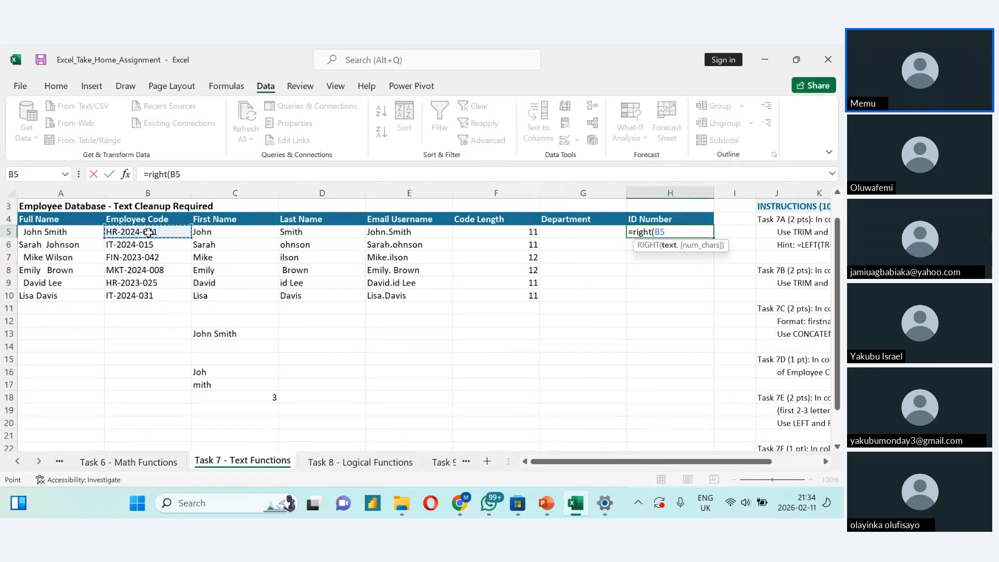
text(,)
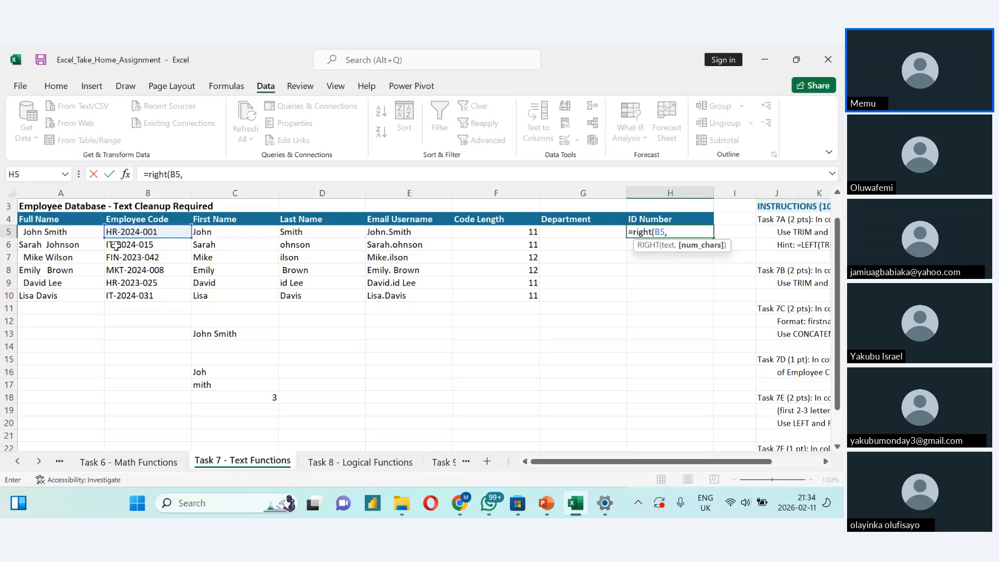
text(3))
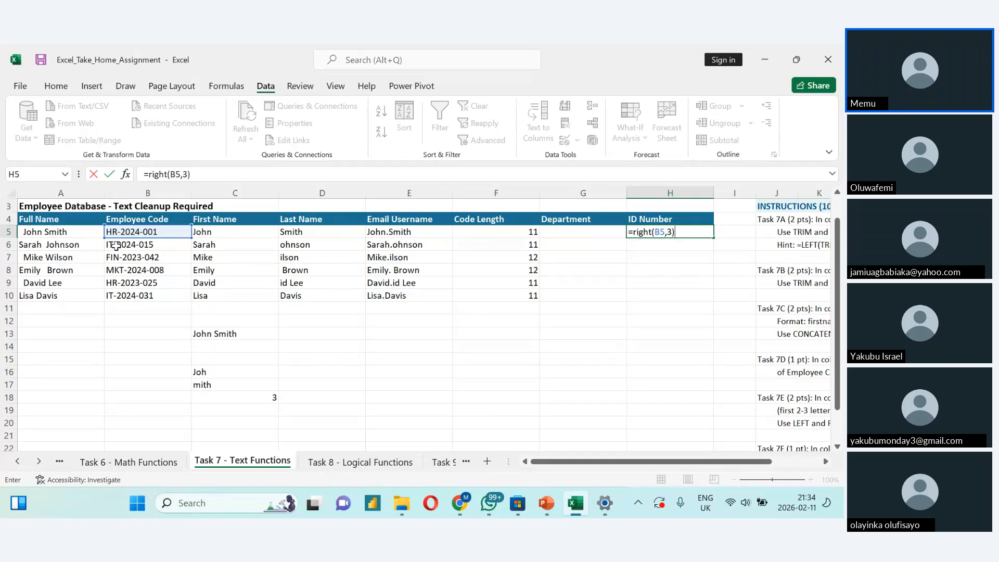
key(Return)
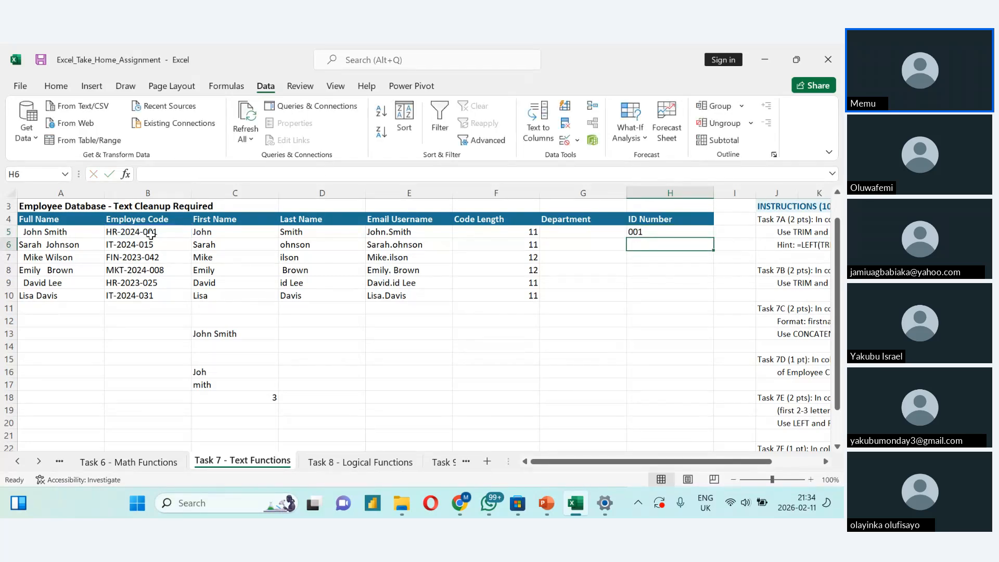
- Fill the H5 formula down the ID Number column through H10
click(639, 232)
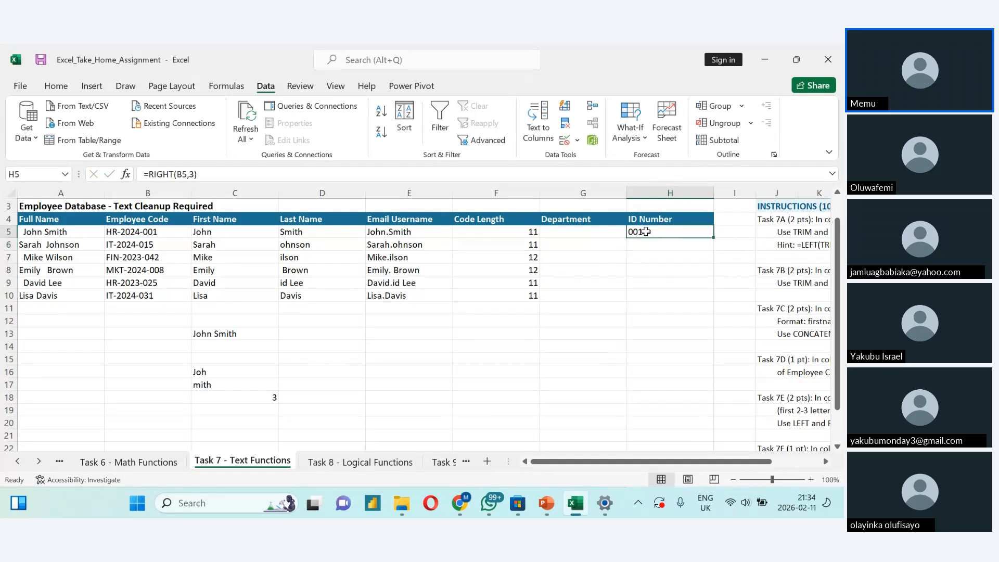
double_click(714, 238)
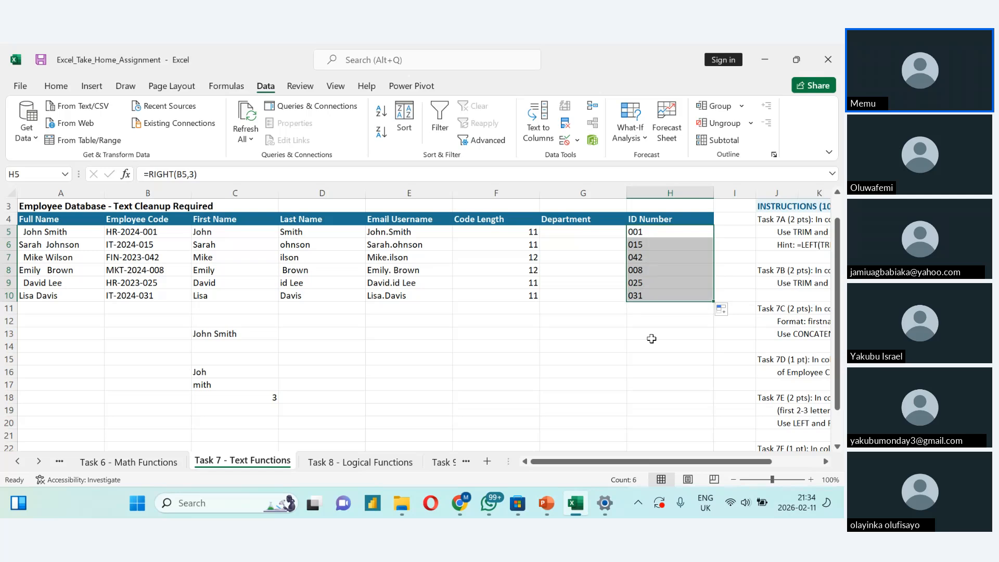
click(654, 294)
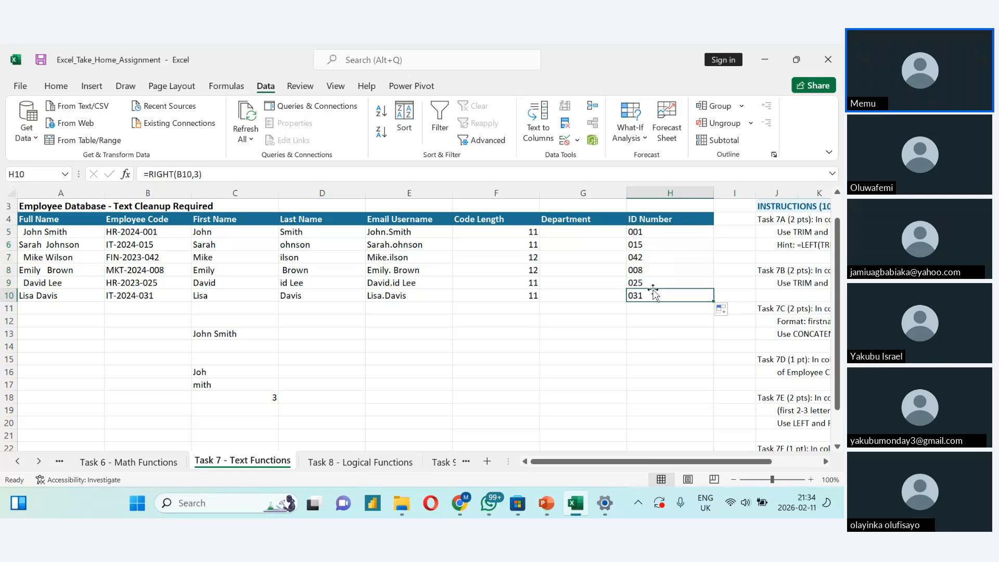
- Switch to the Zoho meeting in Chrome and open its chat to read the participants' messages
key(alt+Tab)
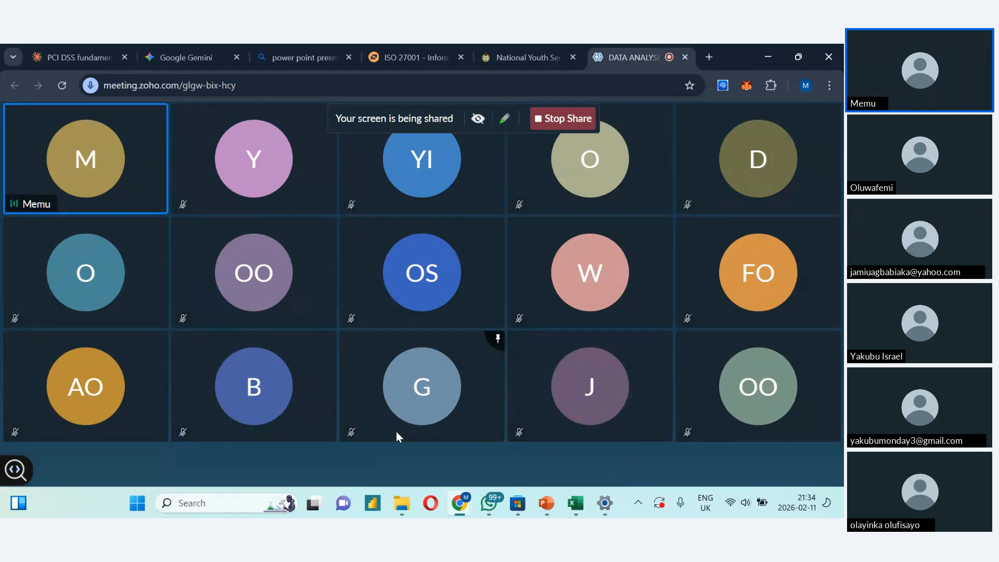
mouse_move(348, 414)
mouse_move(359, 439)
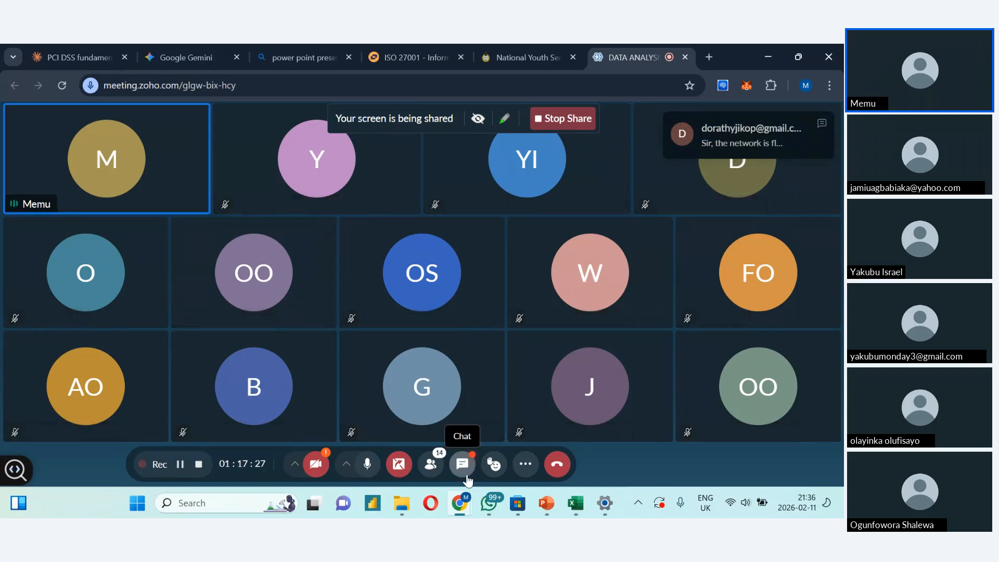
click(463, 465)
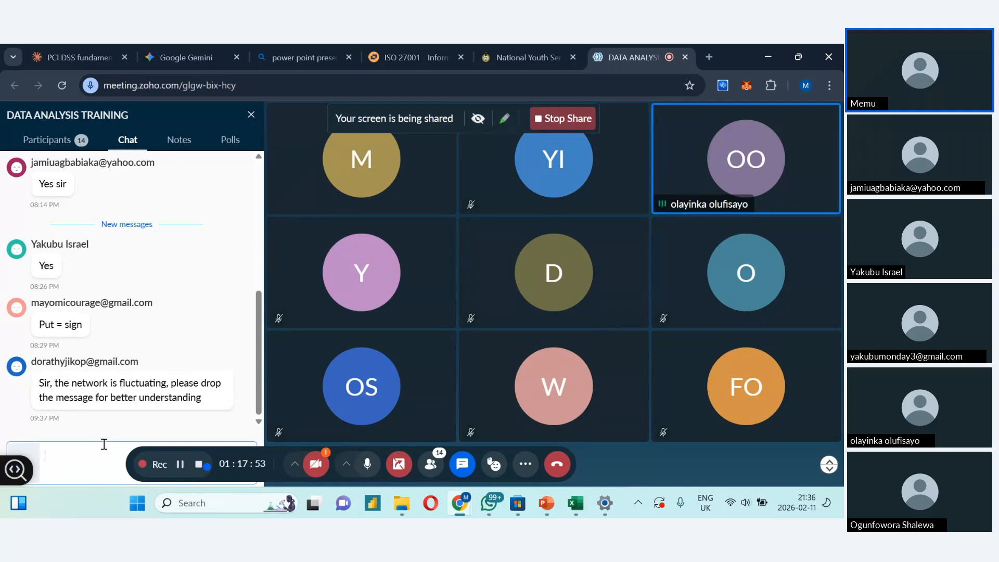
- Return to the Excel assignment workbook and open the Task 9 - Final Challenge sheet
mouse_move(576, 508)
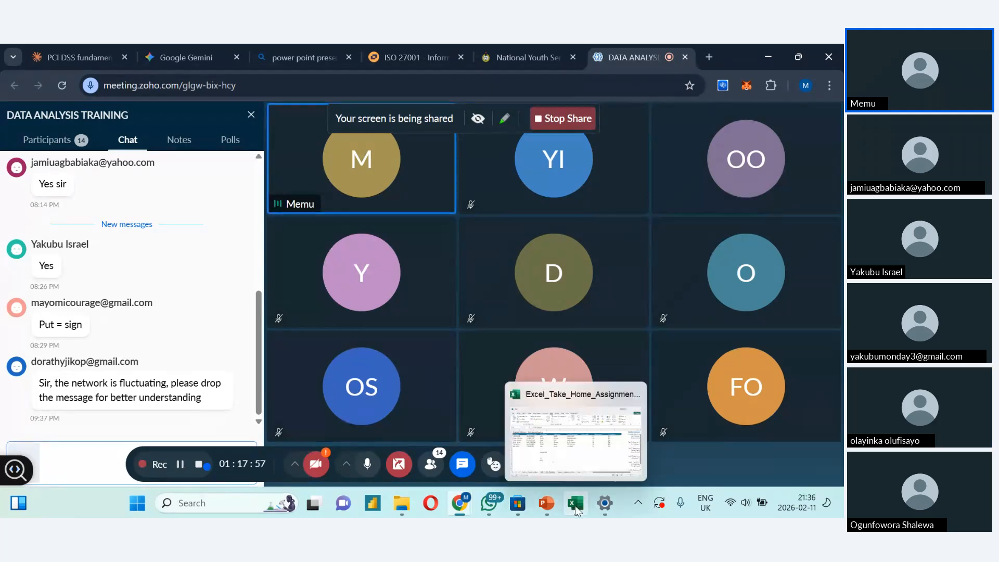
click(576, 503)
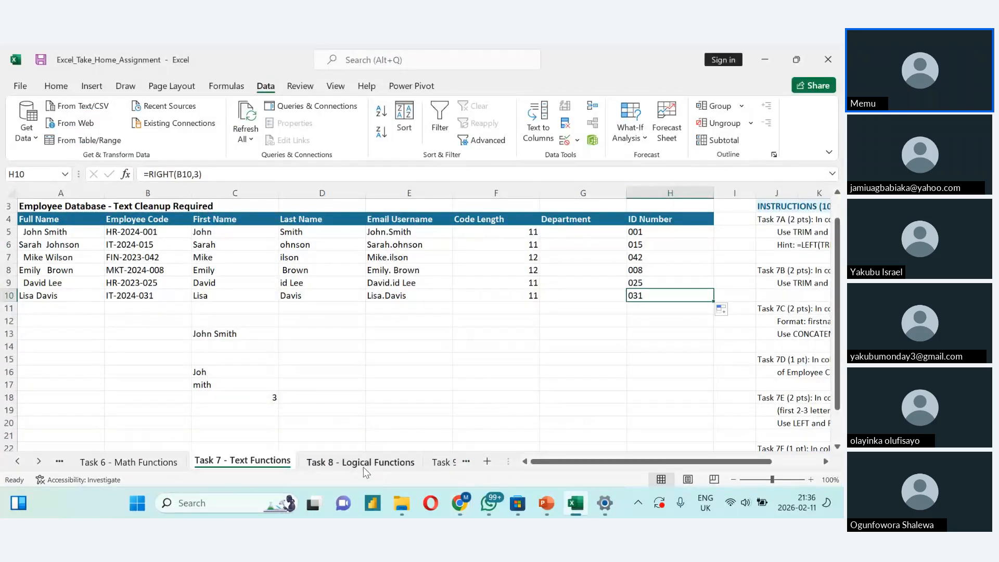
click(445, 463)
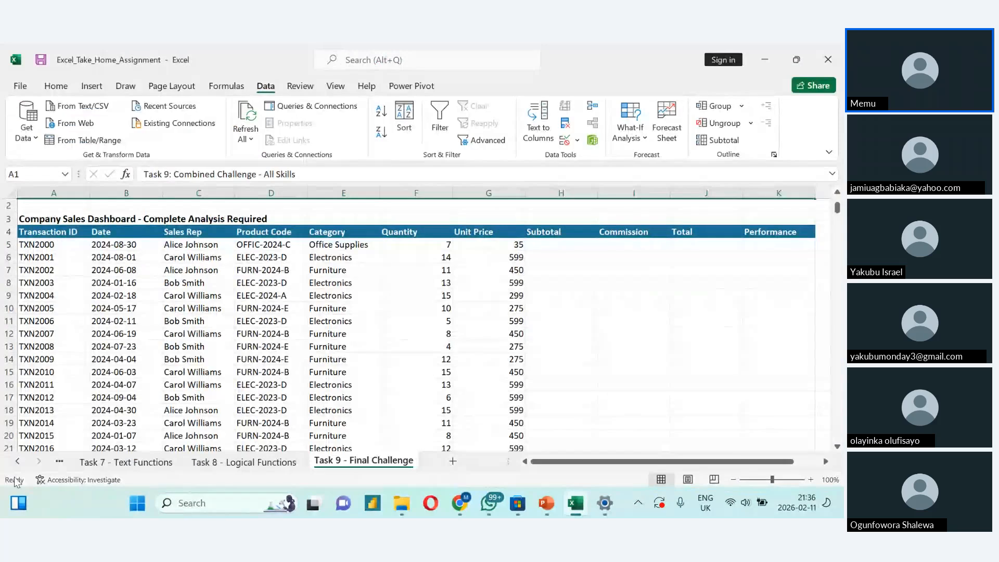
- Open the Task 1 - Sort & Filter sheet and review its instructions and completed answers
click(18, 462)
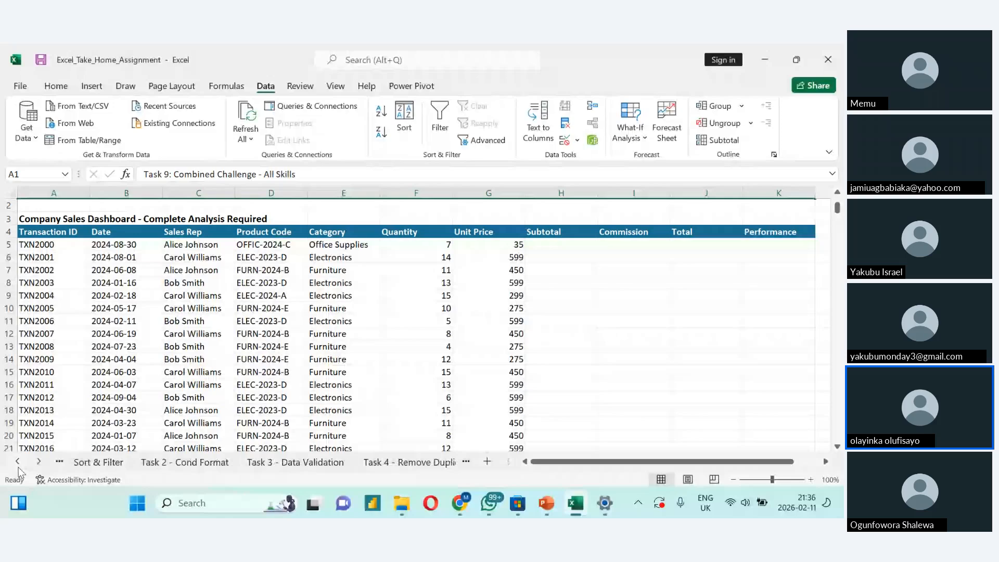
click(18, 465)
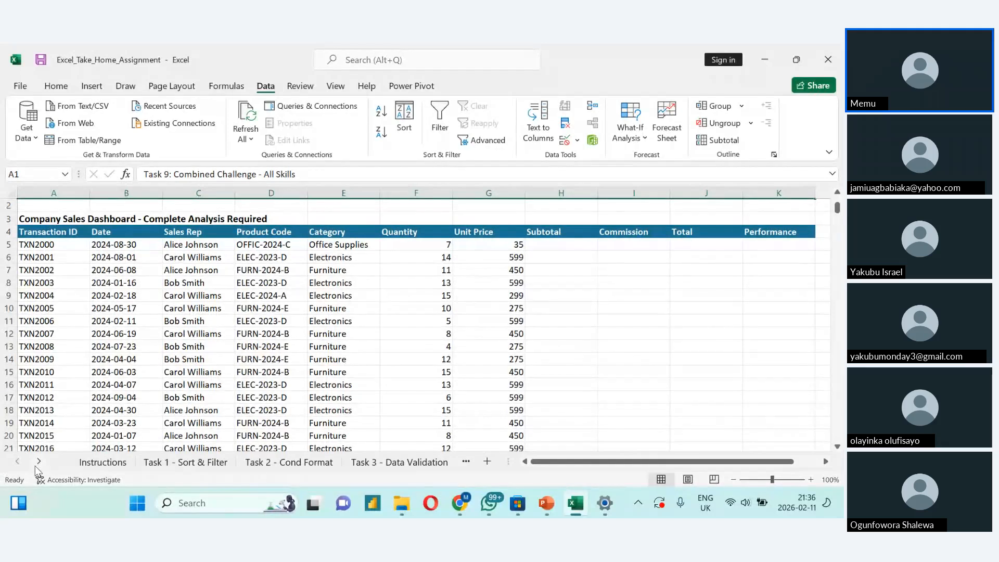
click(156, 461)
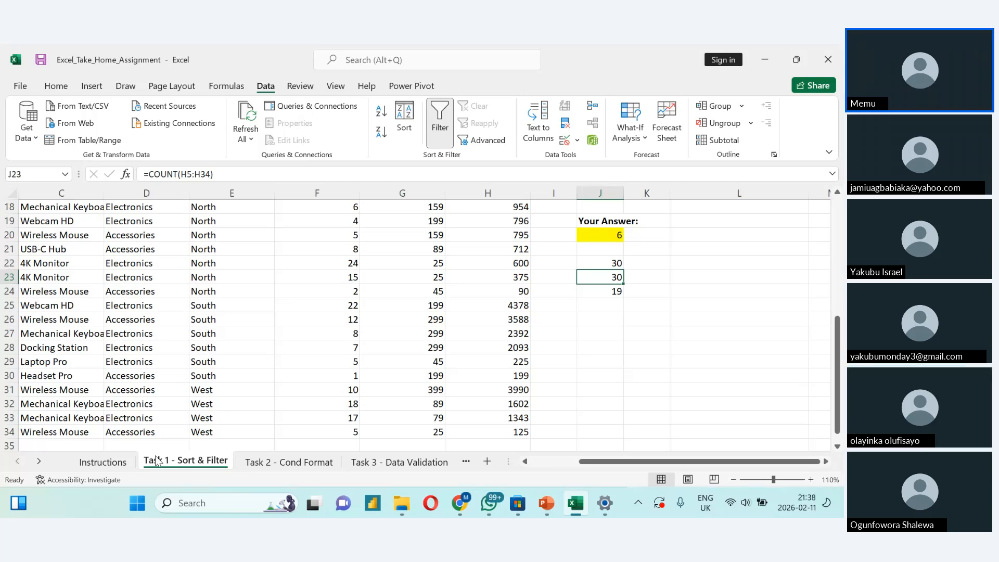
scroll(416, 322, up, 2)
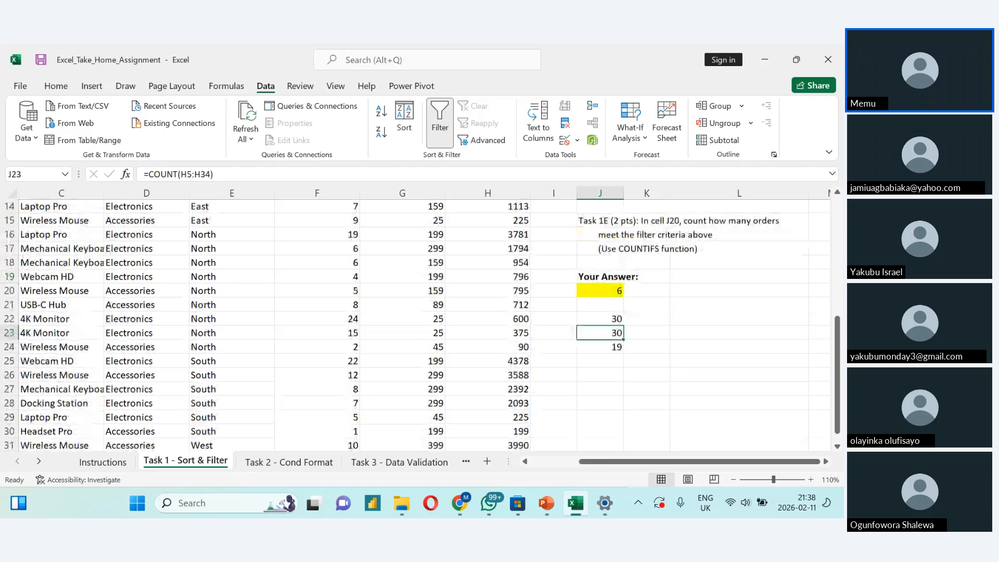
scroll(319, 411, up, 1)
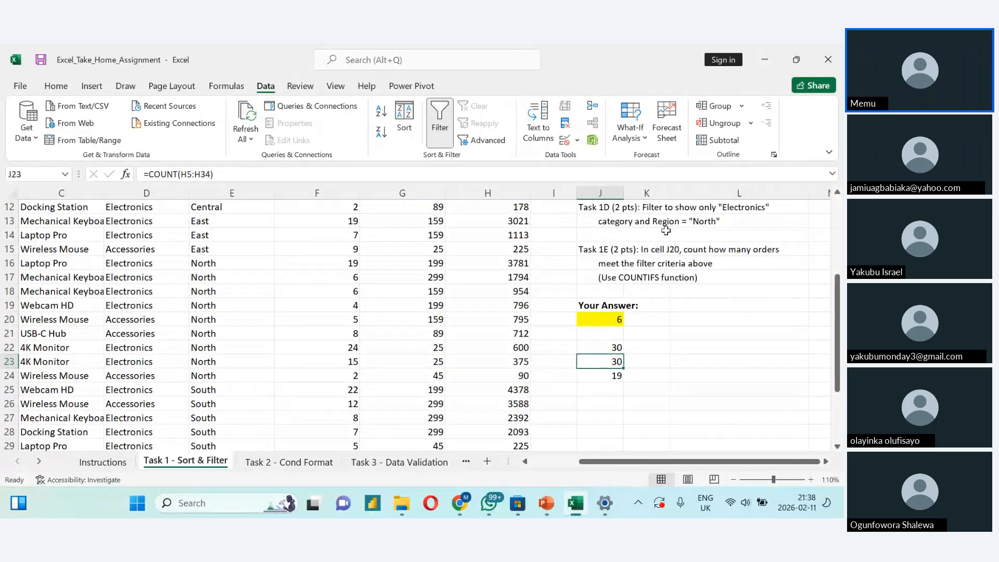
scroll(666, 230, up, 3)
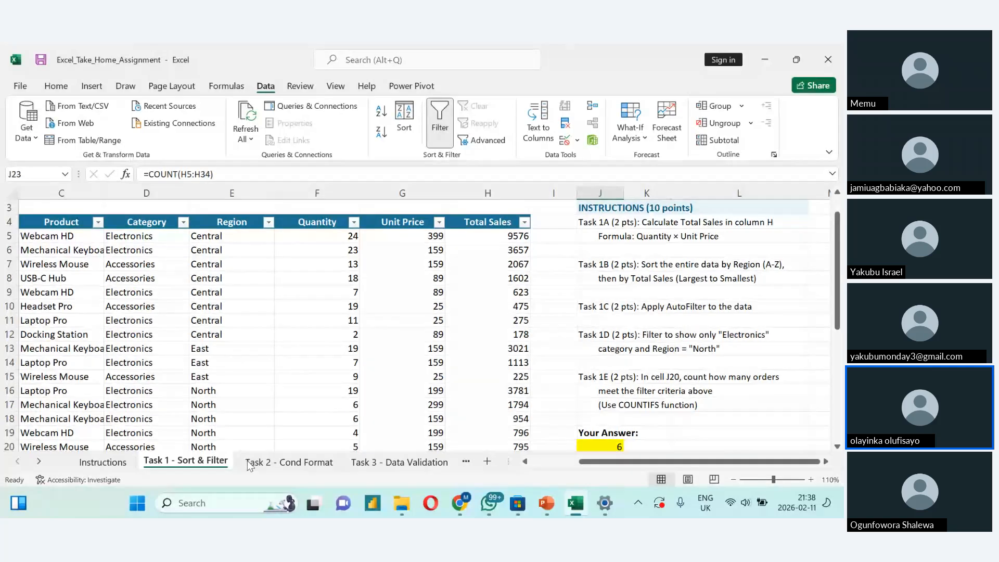
- Switch to the Zoho meeting in Chrome and look through the full list of participants
key(alt+Tab)
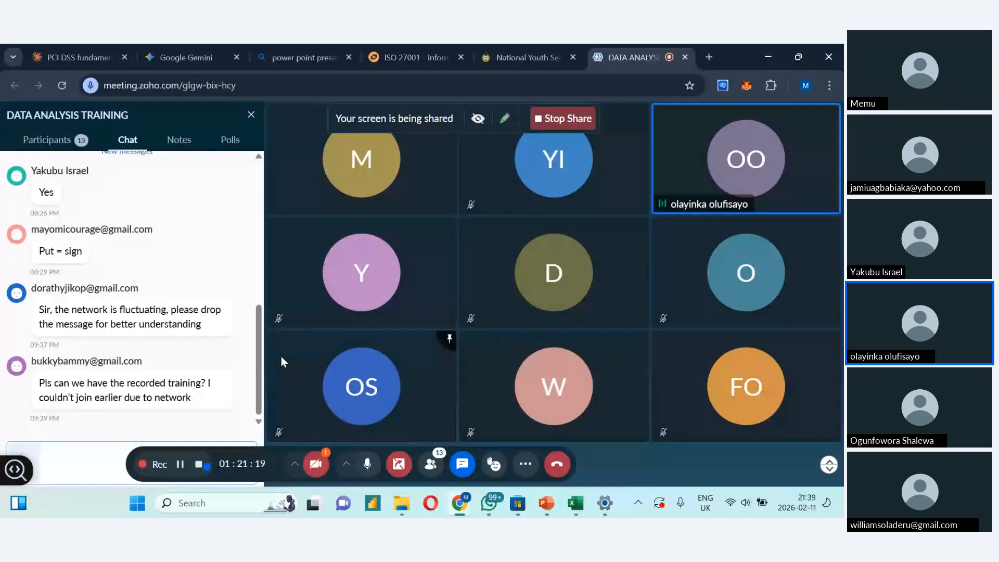
click(62, 148)
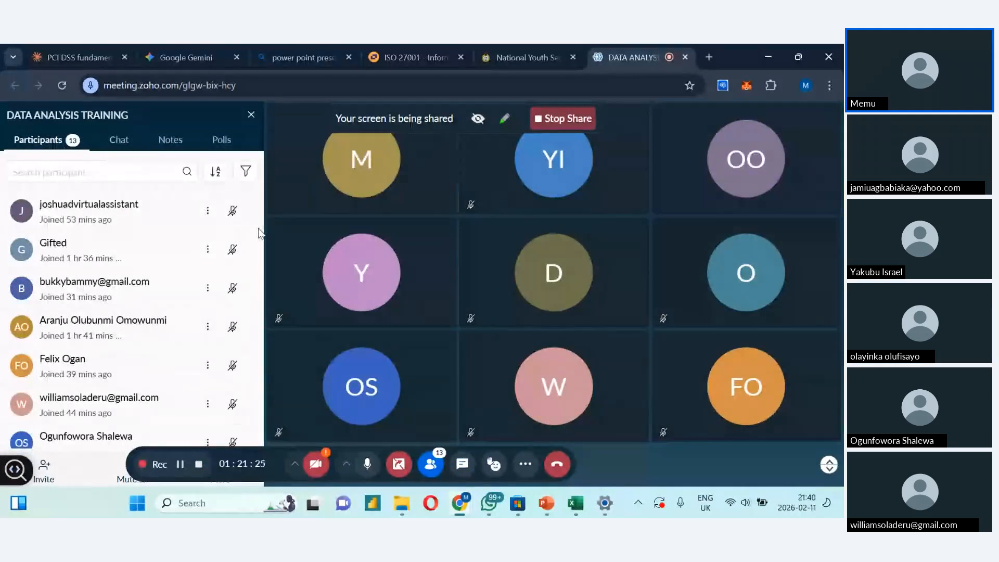
drag(258, 245, 253, 389)
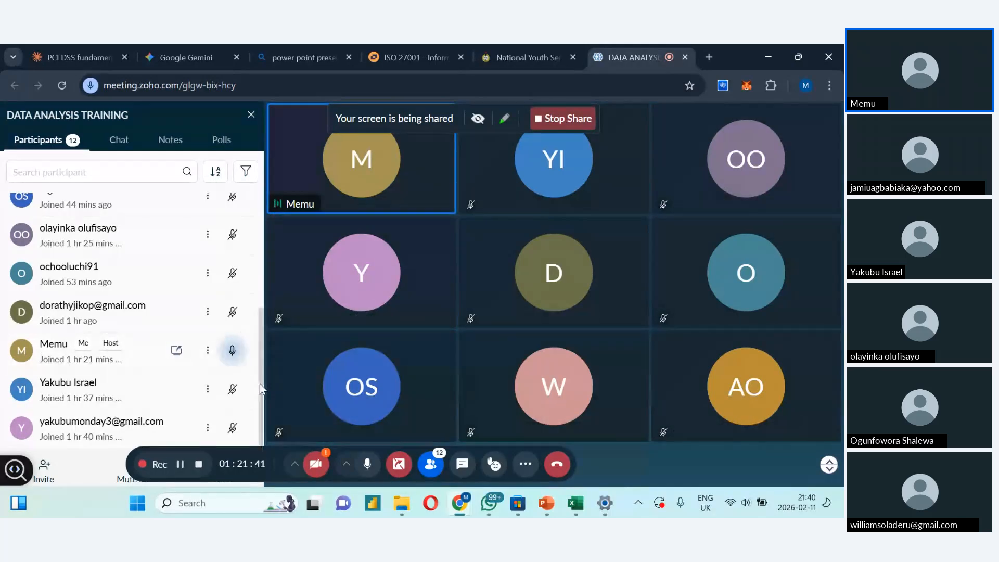
drag(260, 383, 273, 251)
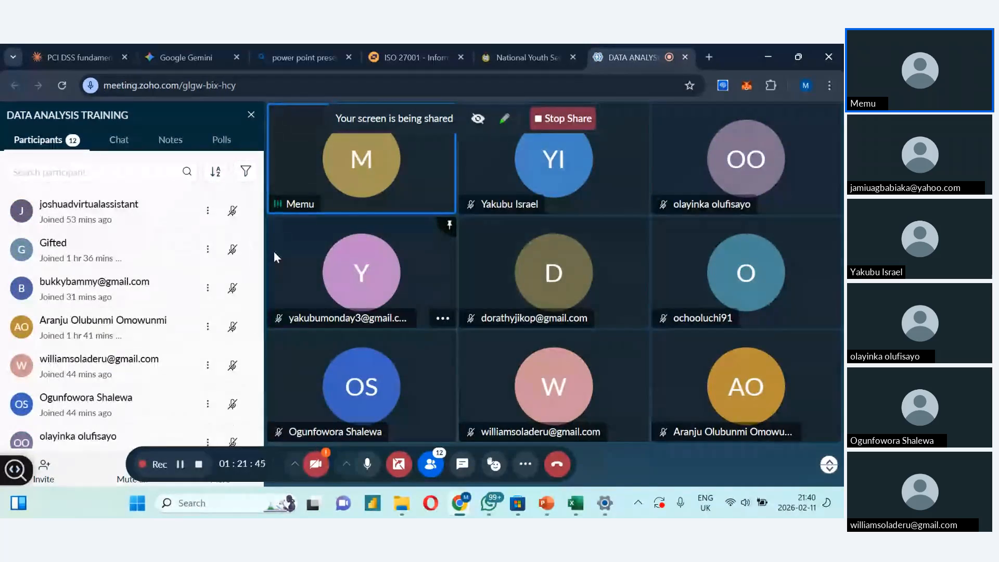